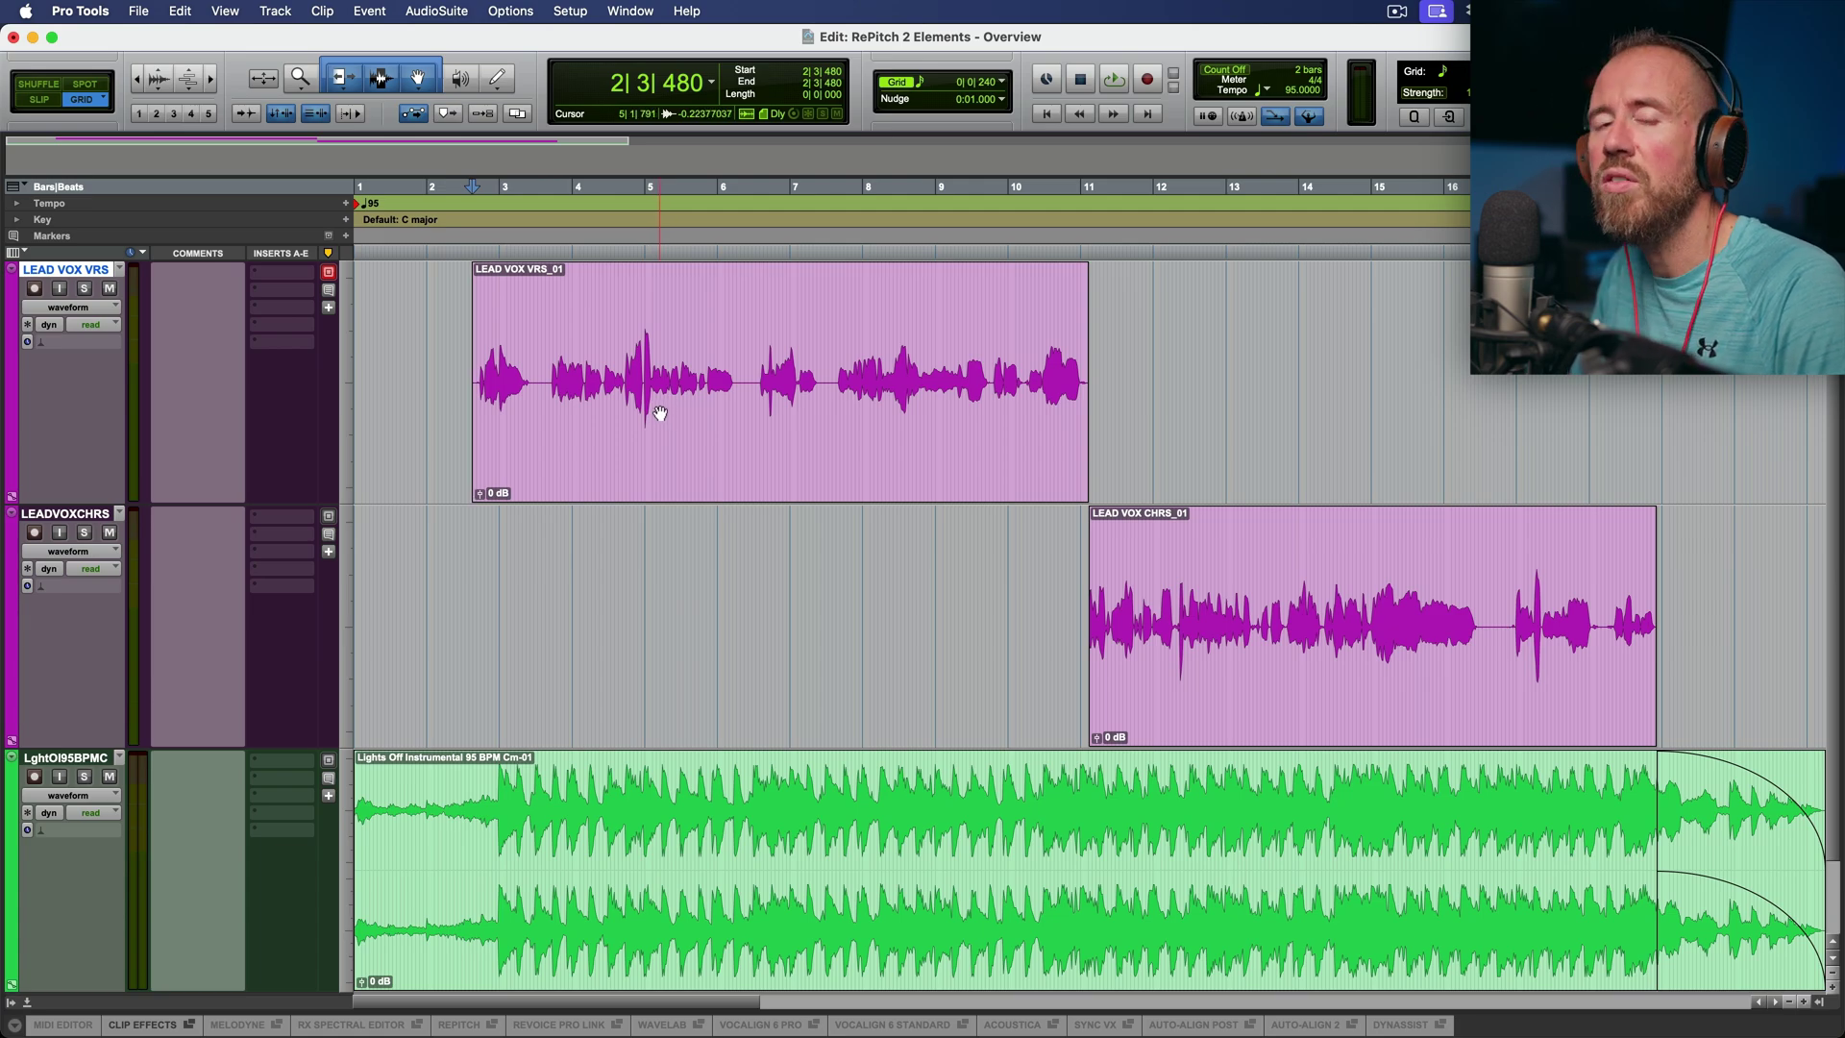
pyautogui.rightClick(660, 413)
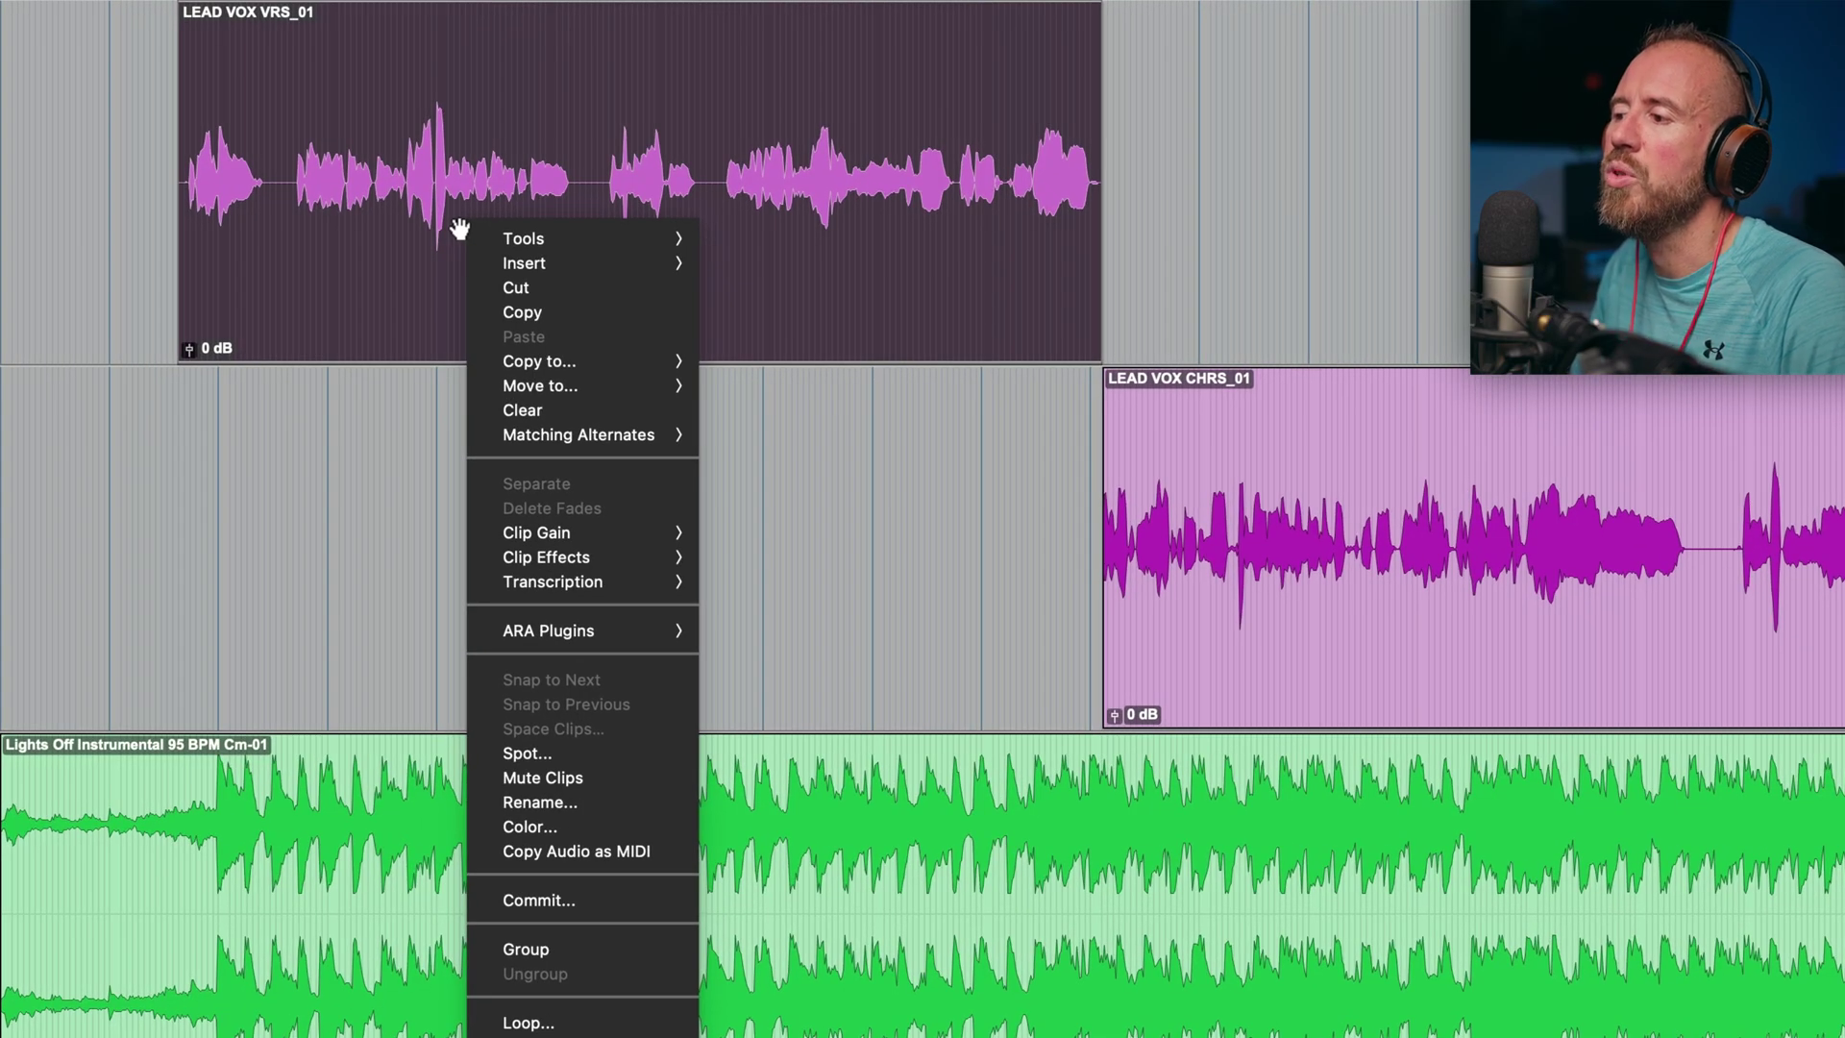
pyautogui.moveTo(620, 626)
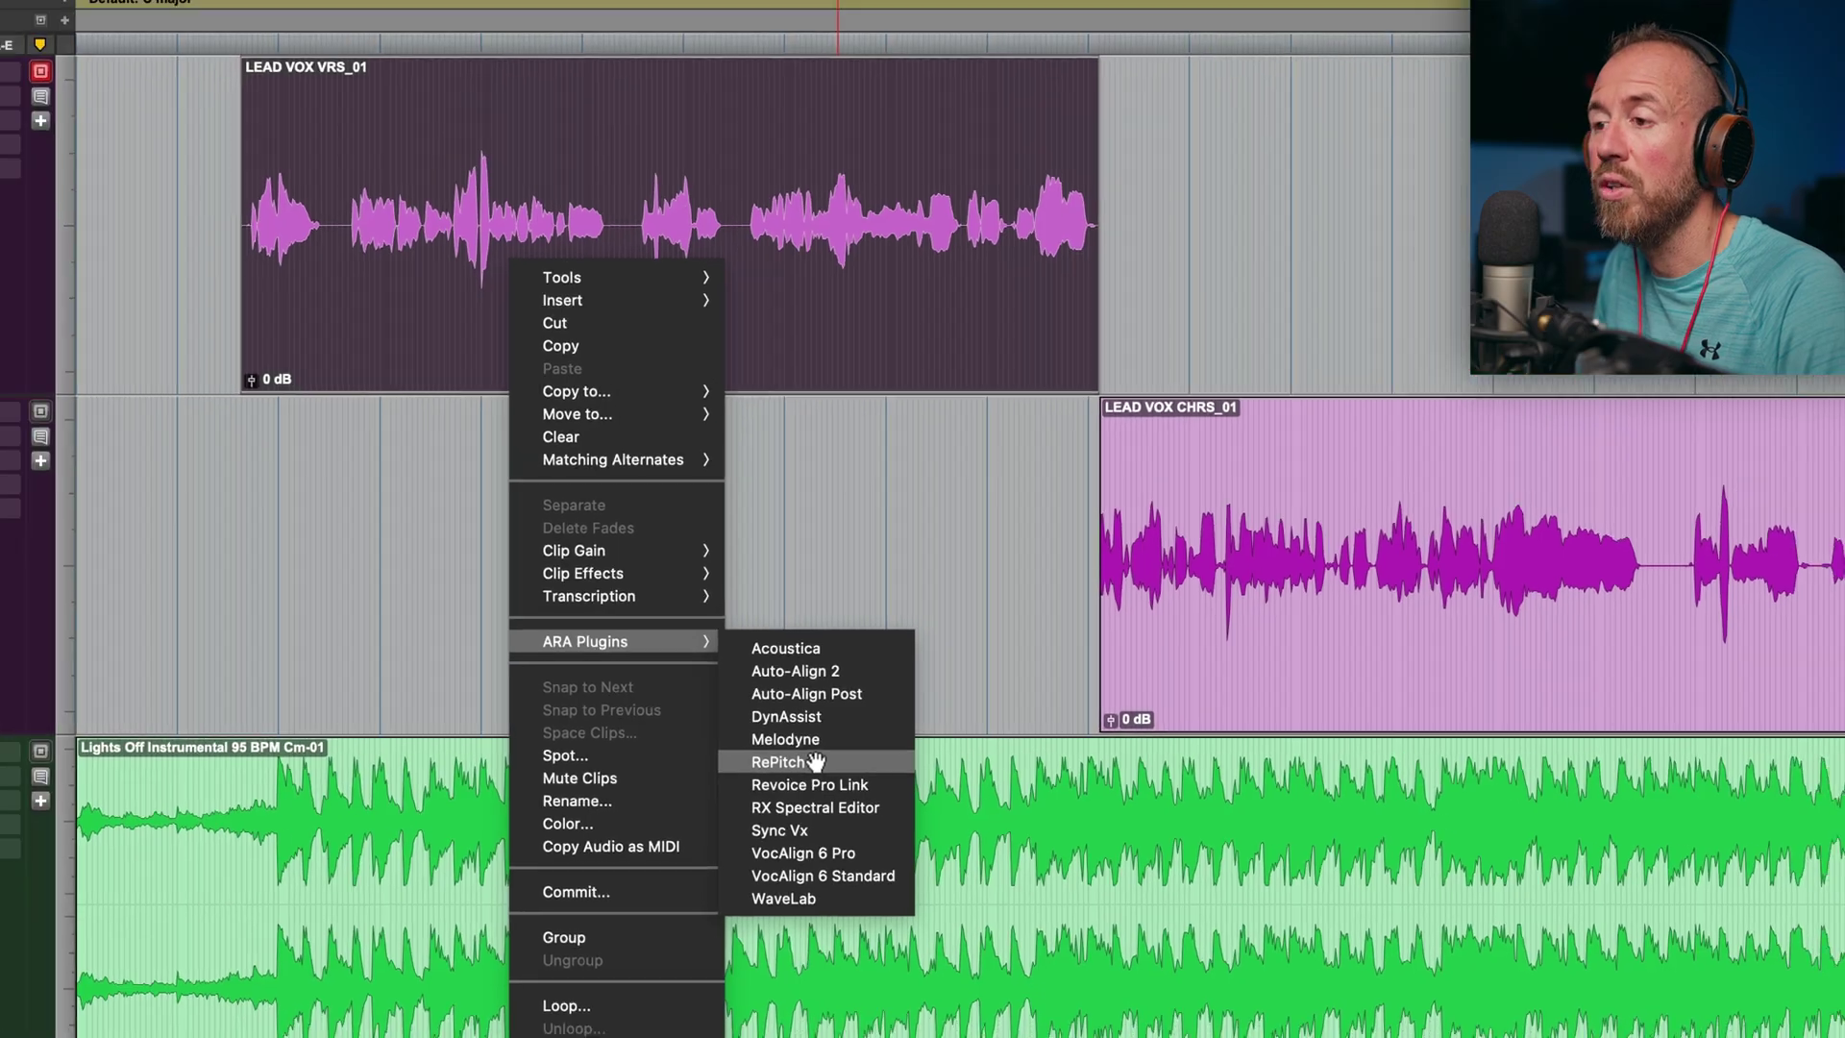
pyautogui.click(948, 610)
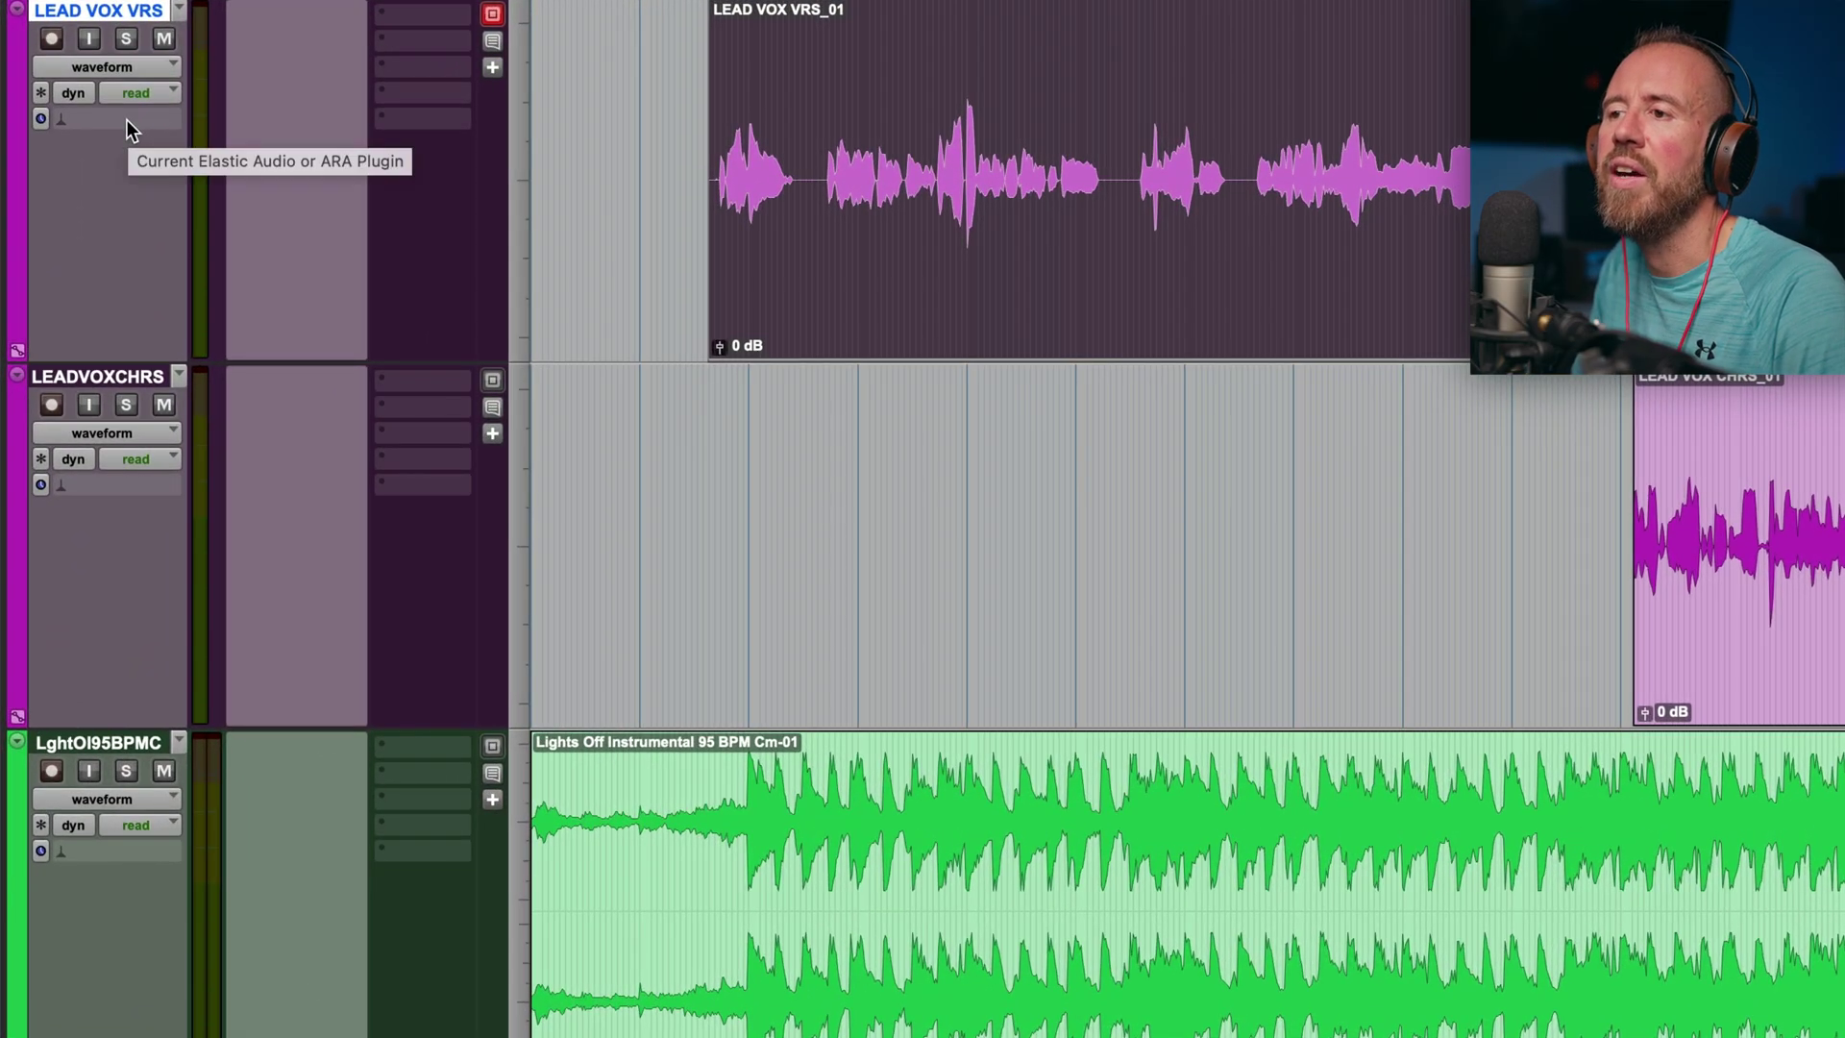
pyautogui.click(82, 343)
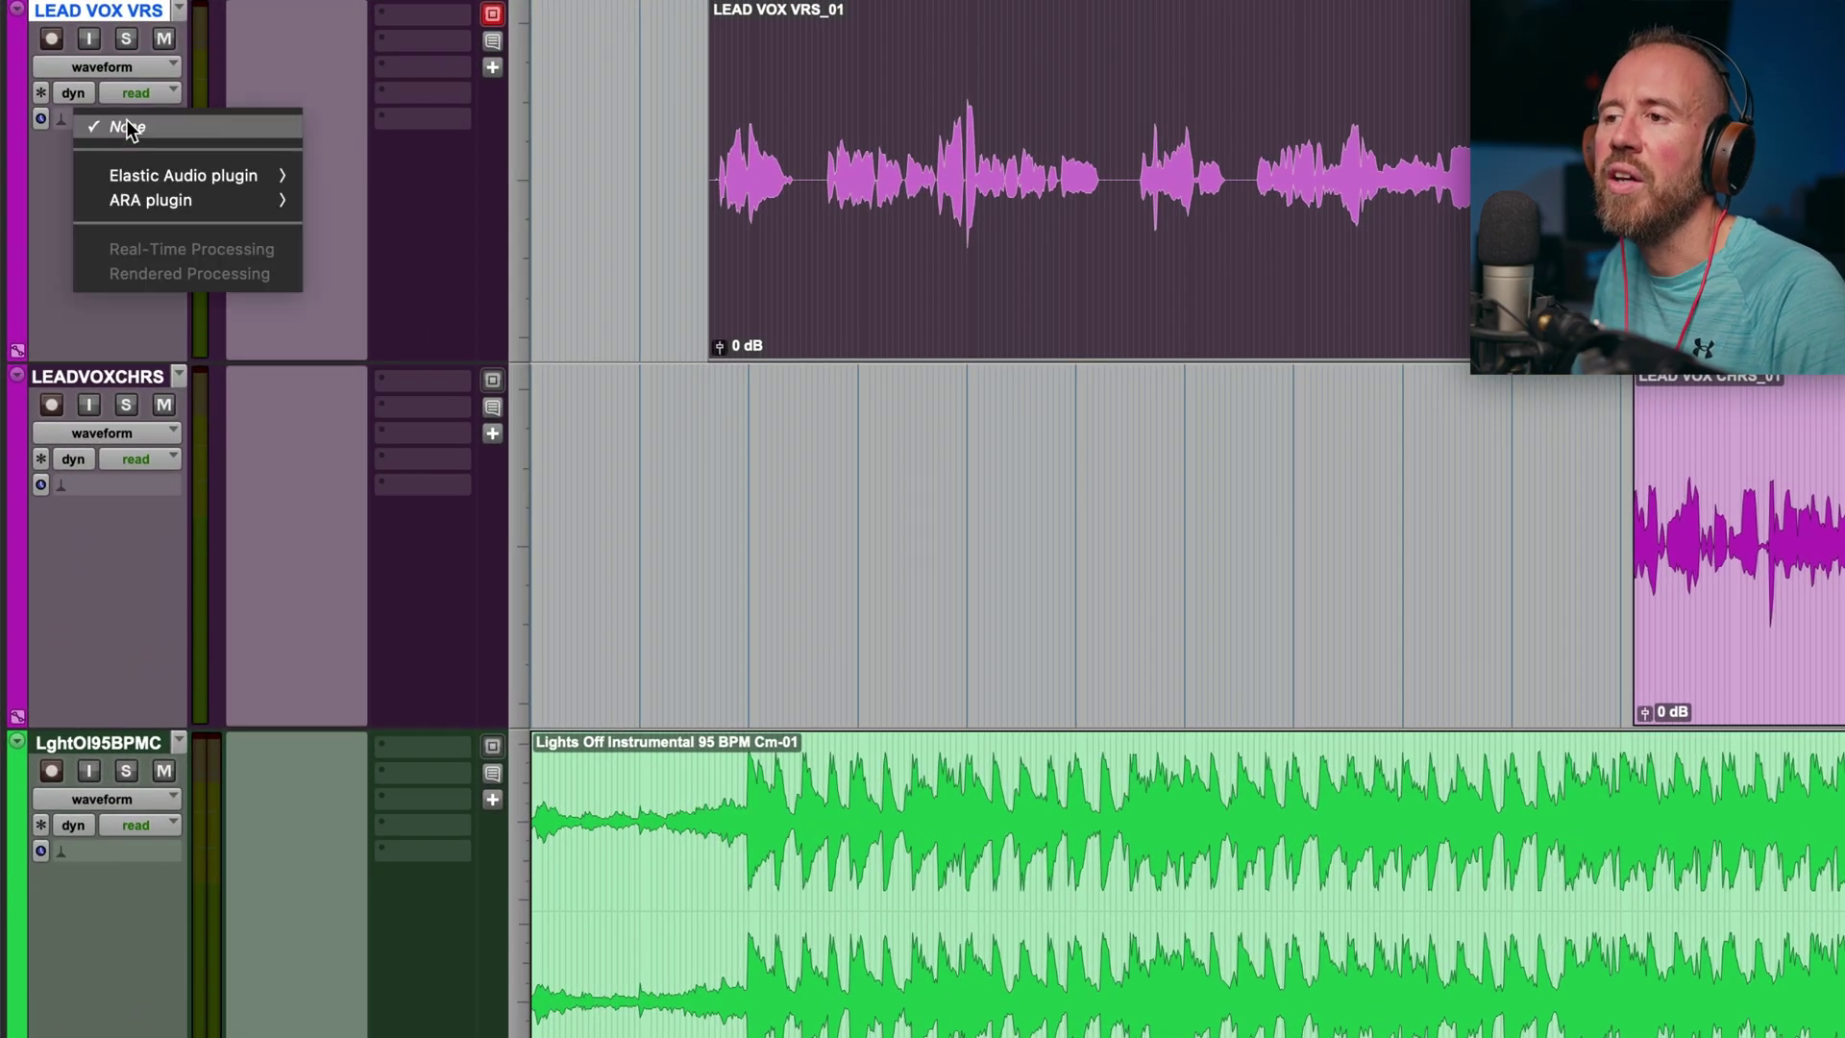
pyautogui.moveTo(180, 209)
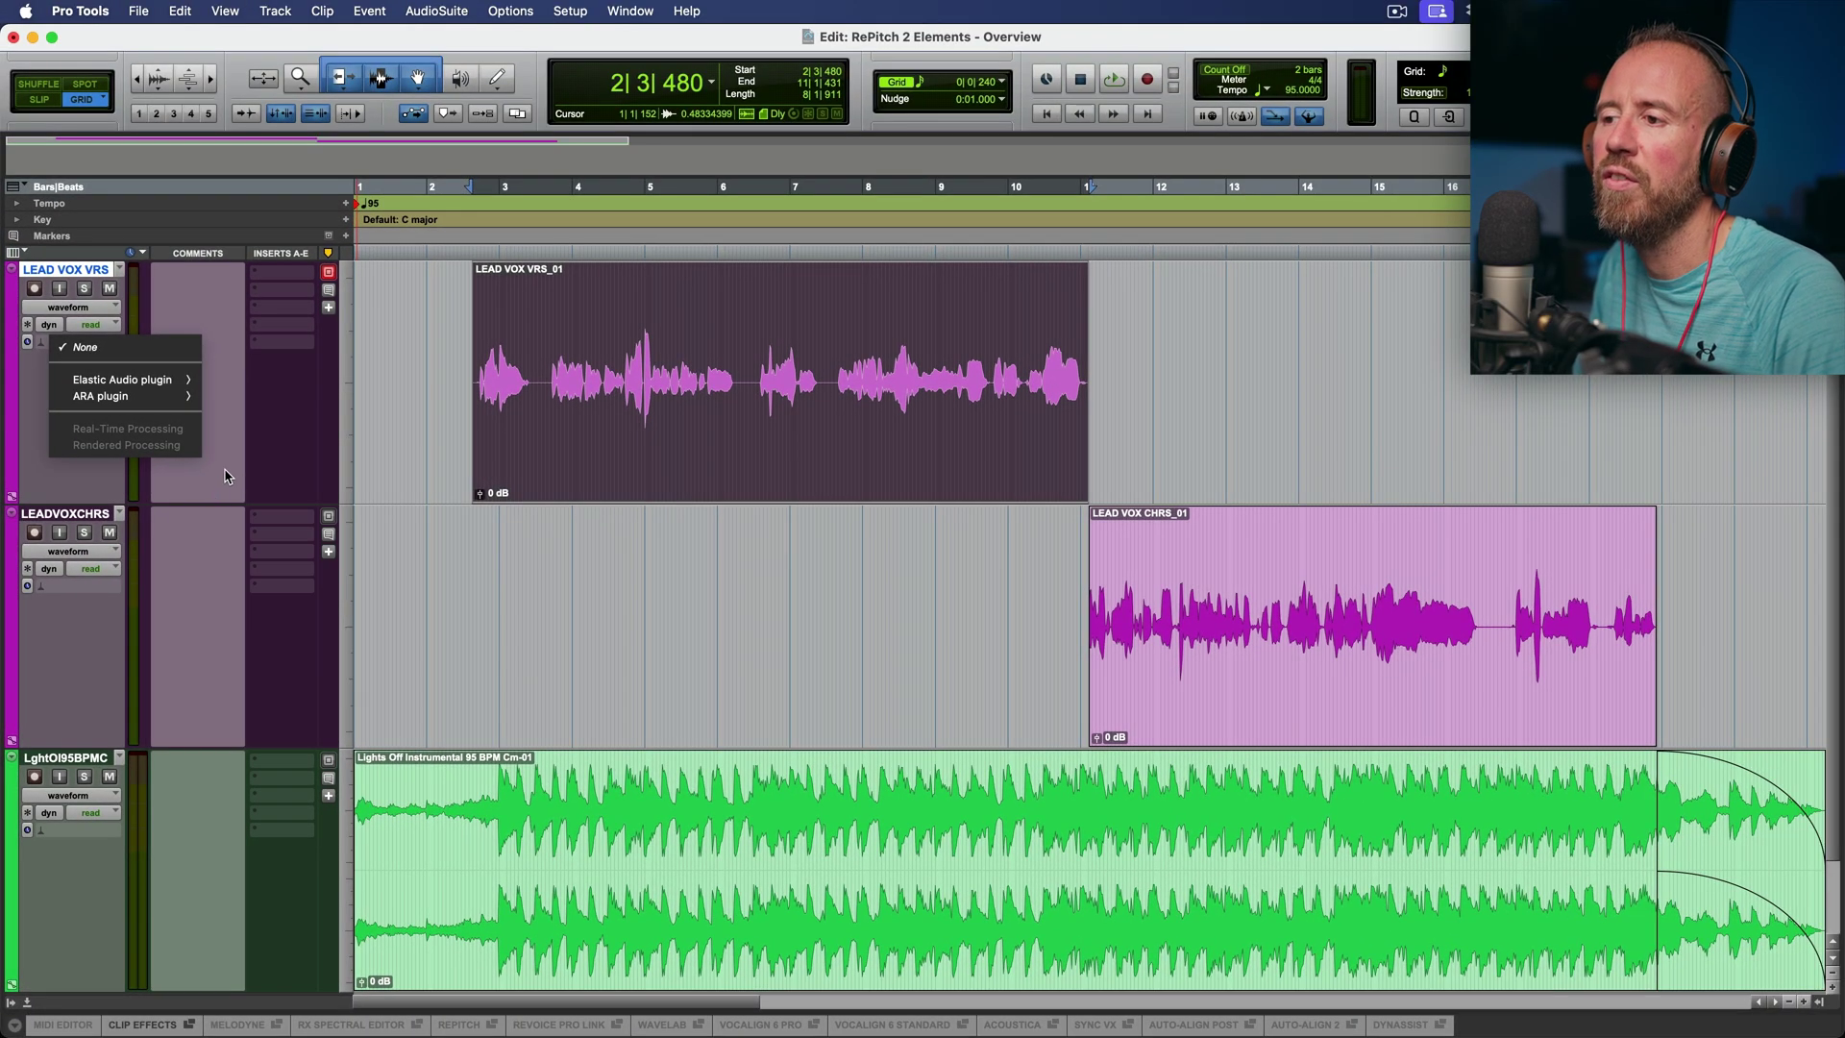
pyautogui.click(337, 321)
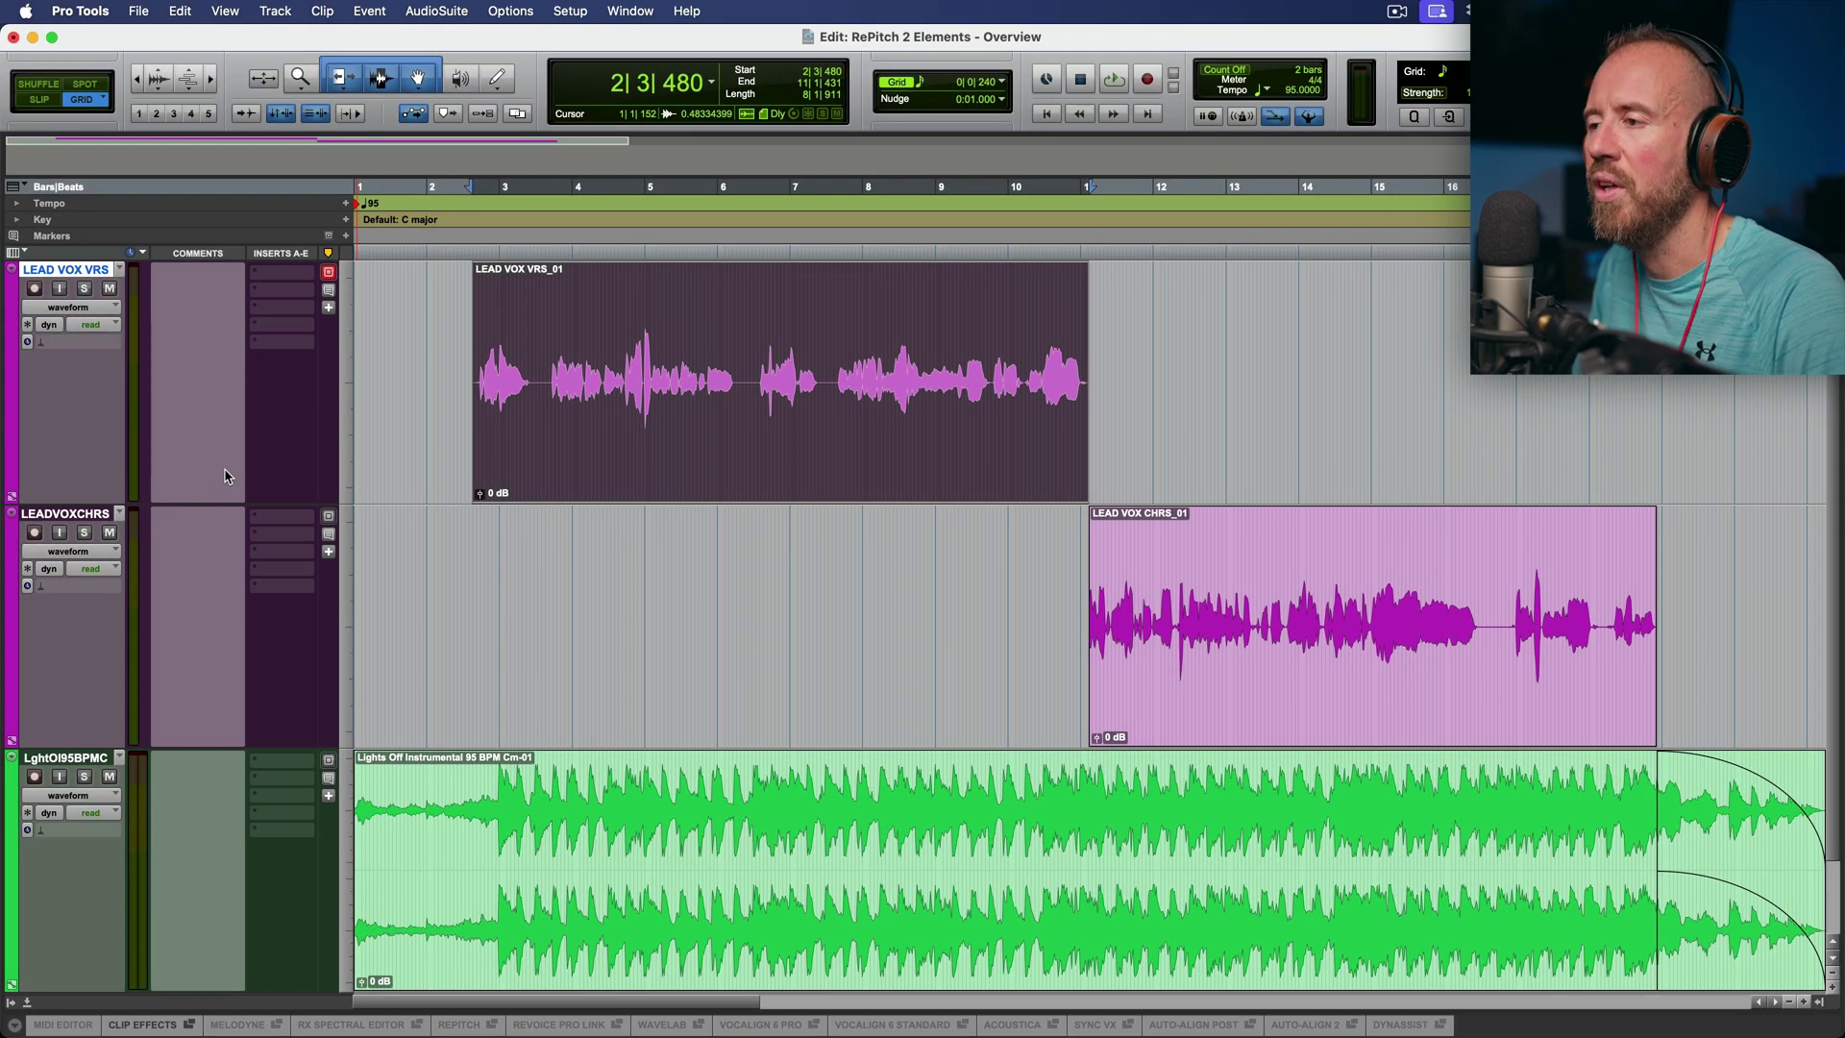
# Duplicate the verse lead vocal track's main playlist as LEAD VOX VRS.01.
pyautogui.click(121, 271)
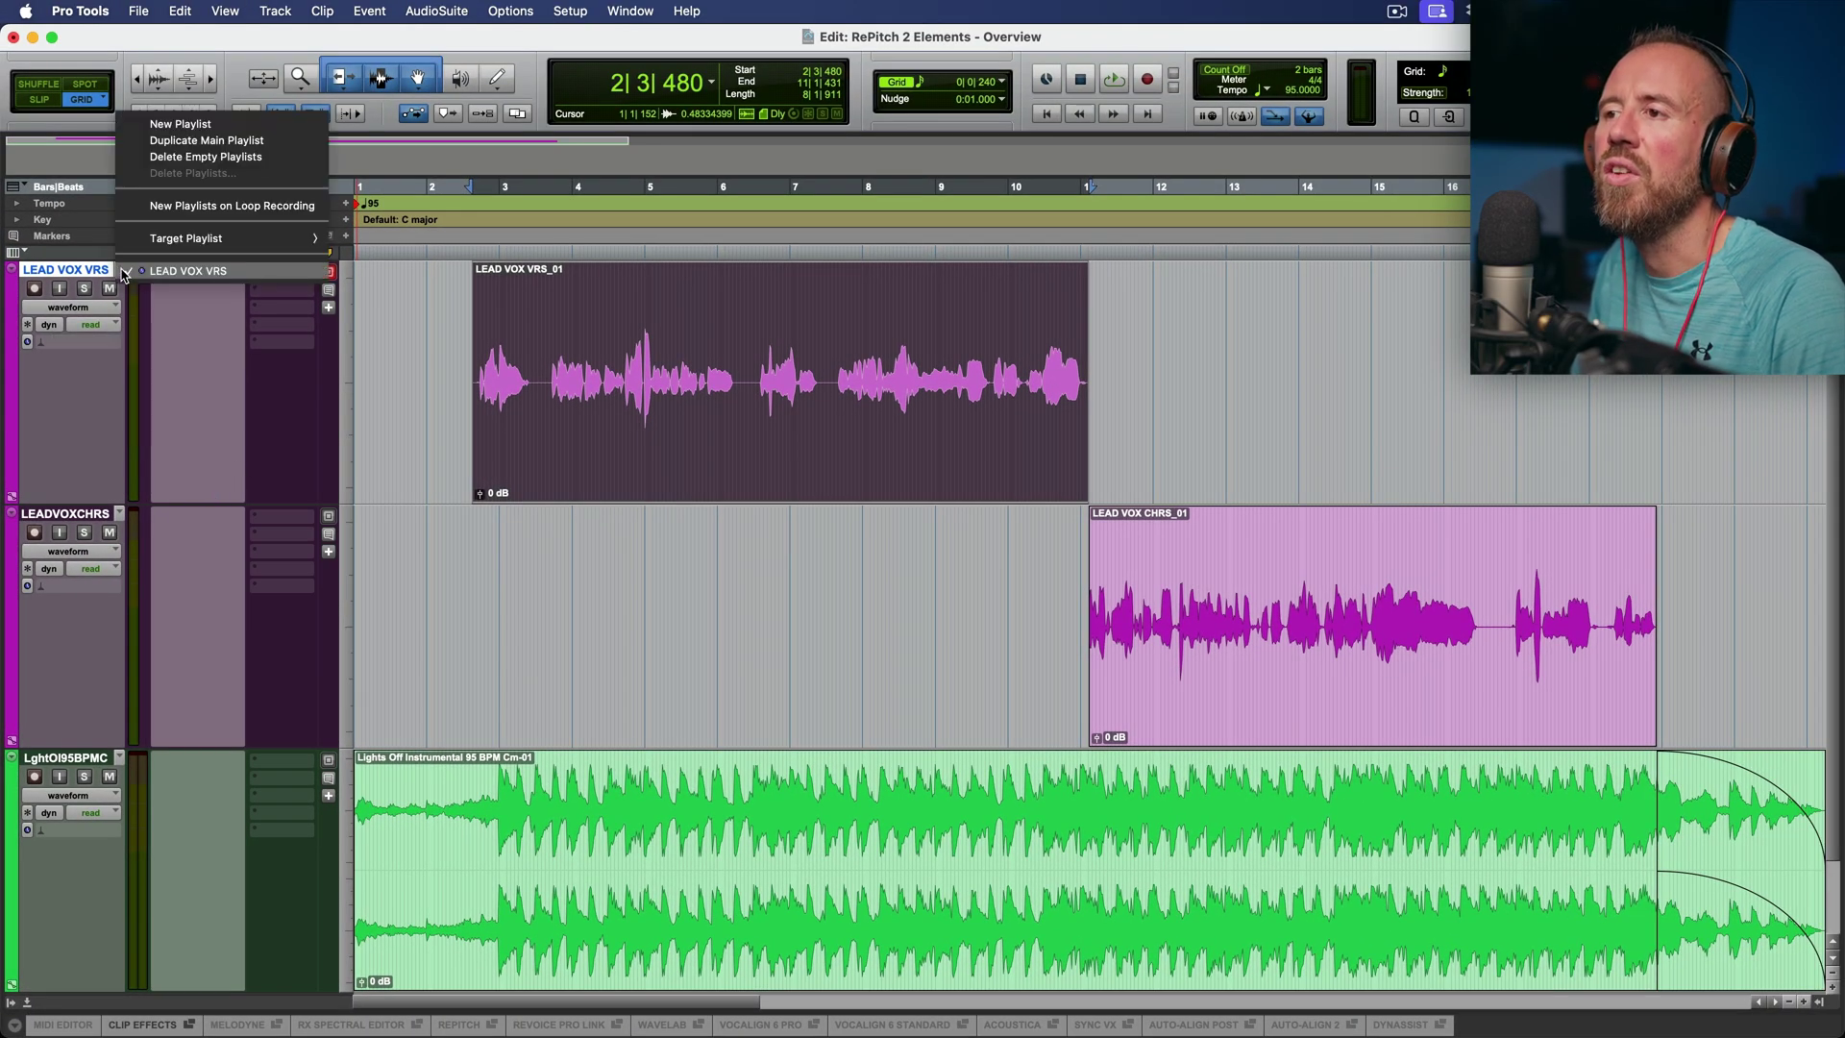
pyautogui.click(244, 143)
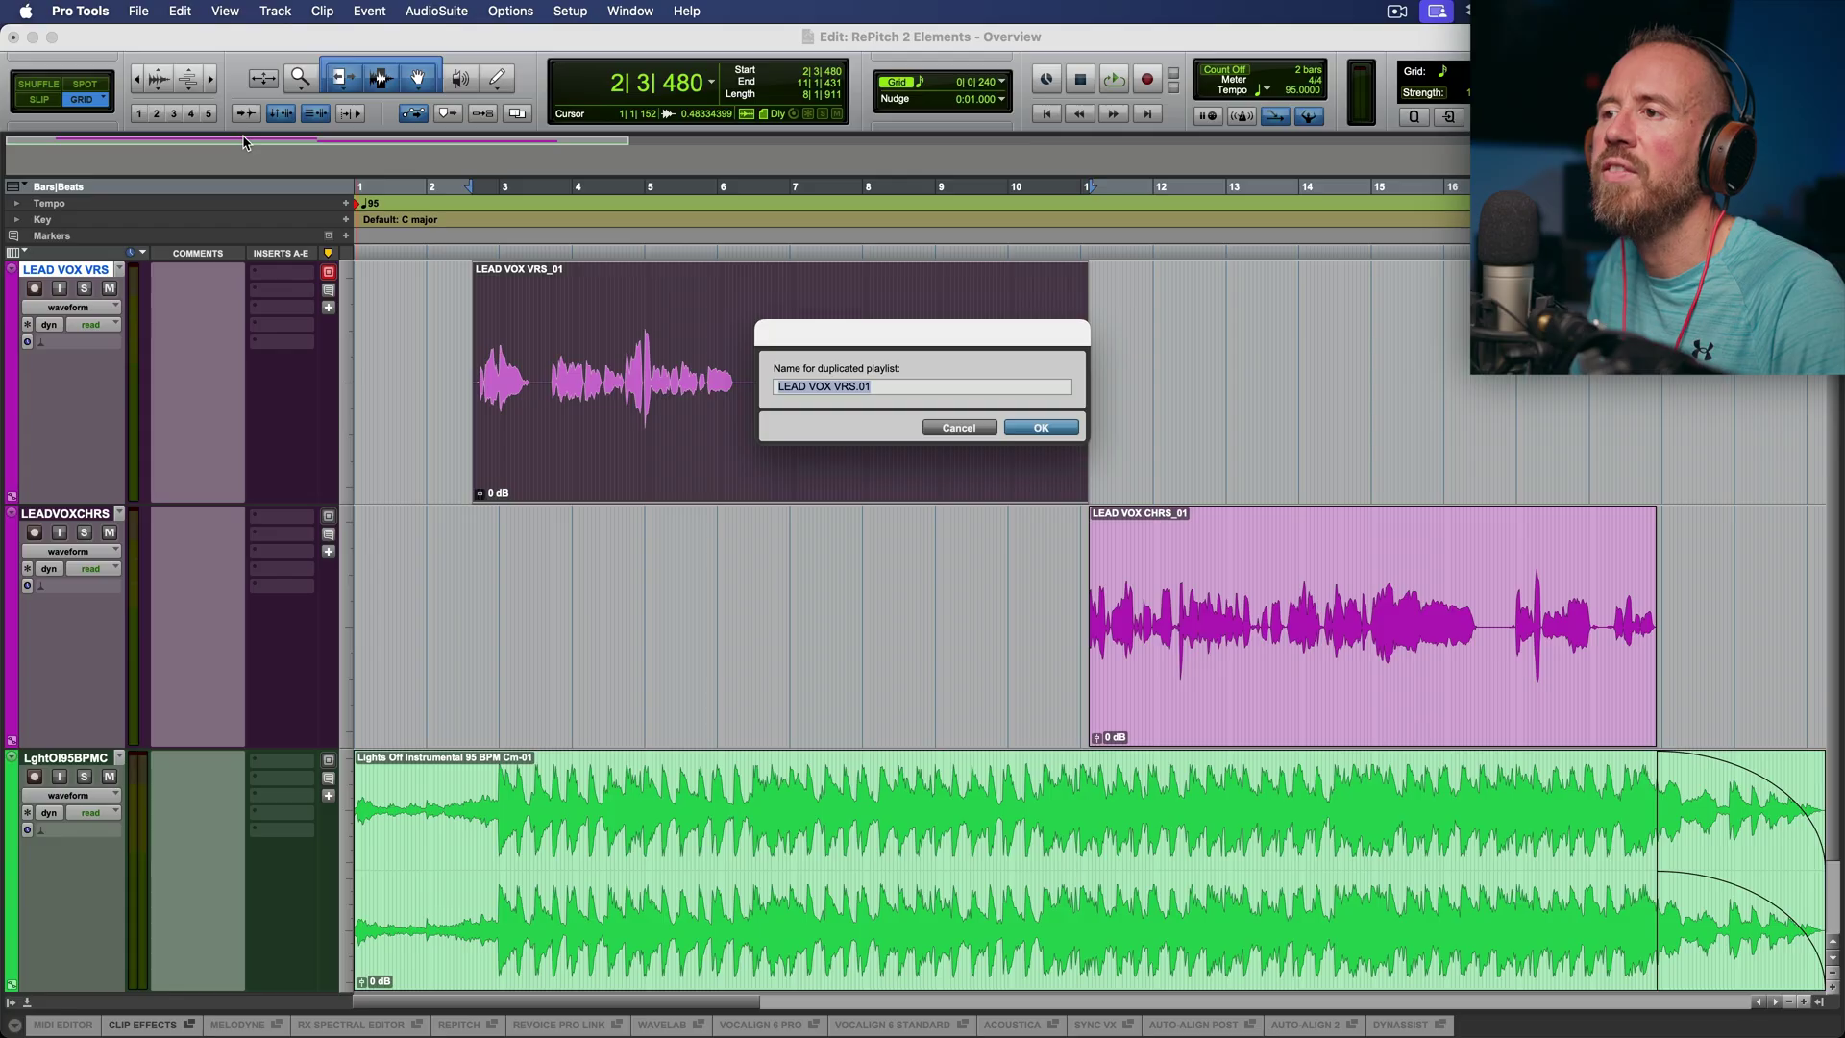
pyautogui.click(1041, 428)
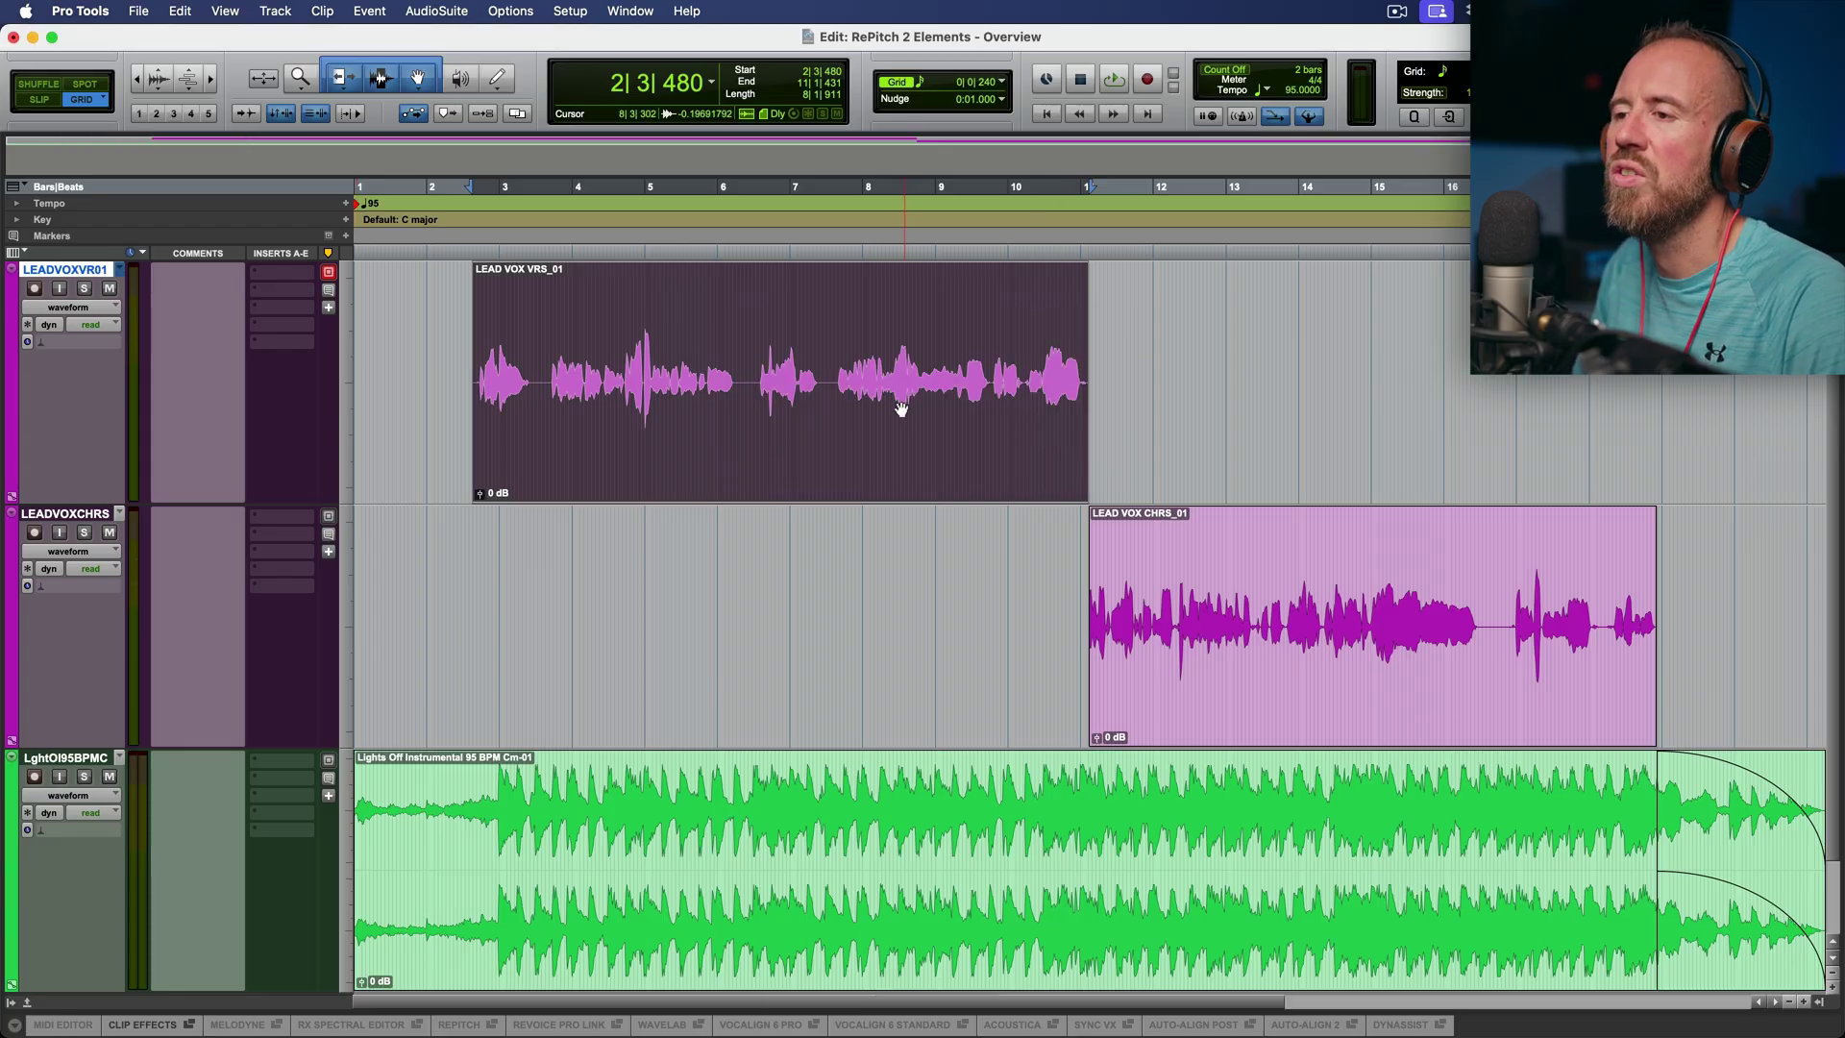
# Apply the RePitch ARA plugin to the verse lead vocal clip and dismiss the automatic scale detection suggestion.
pyautogui.rightClick(685, 428)
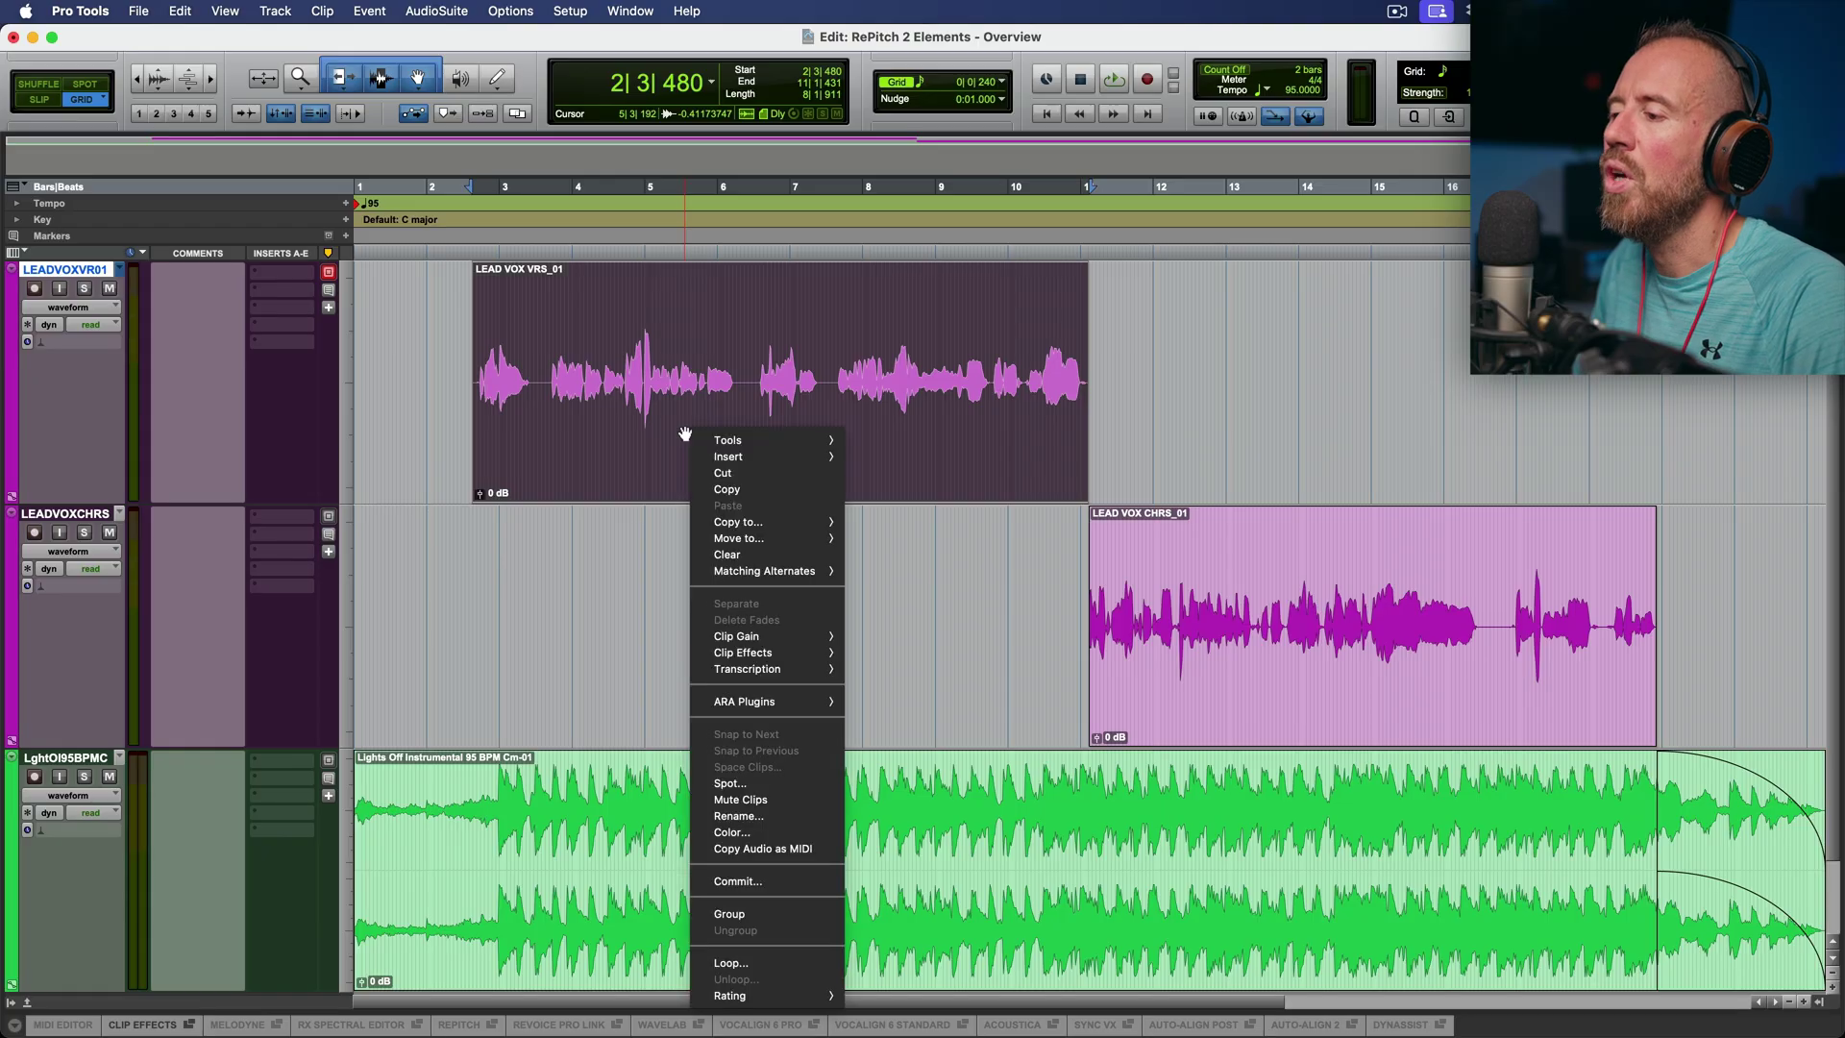
pyautogui.moveTo(802, 709)
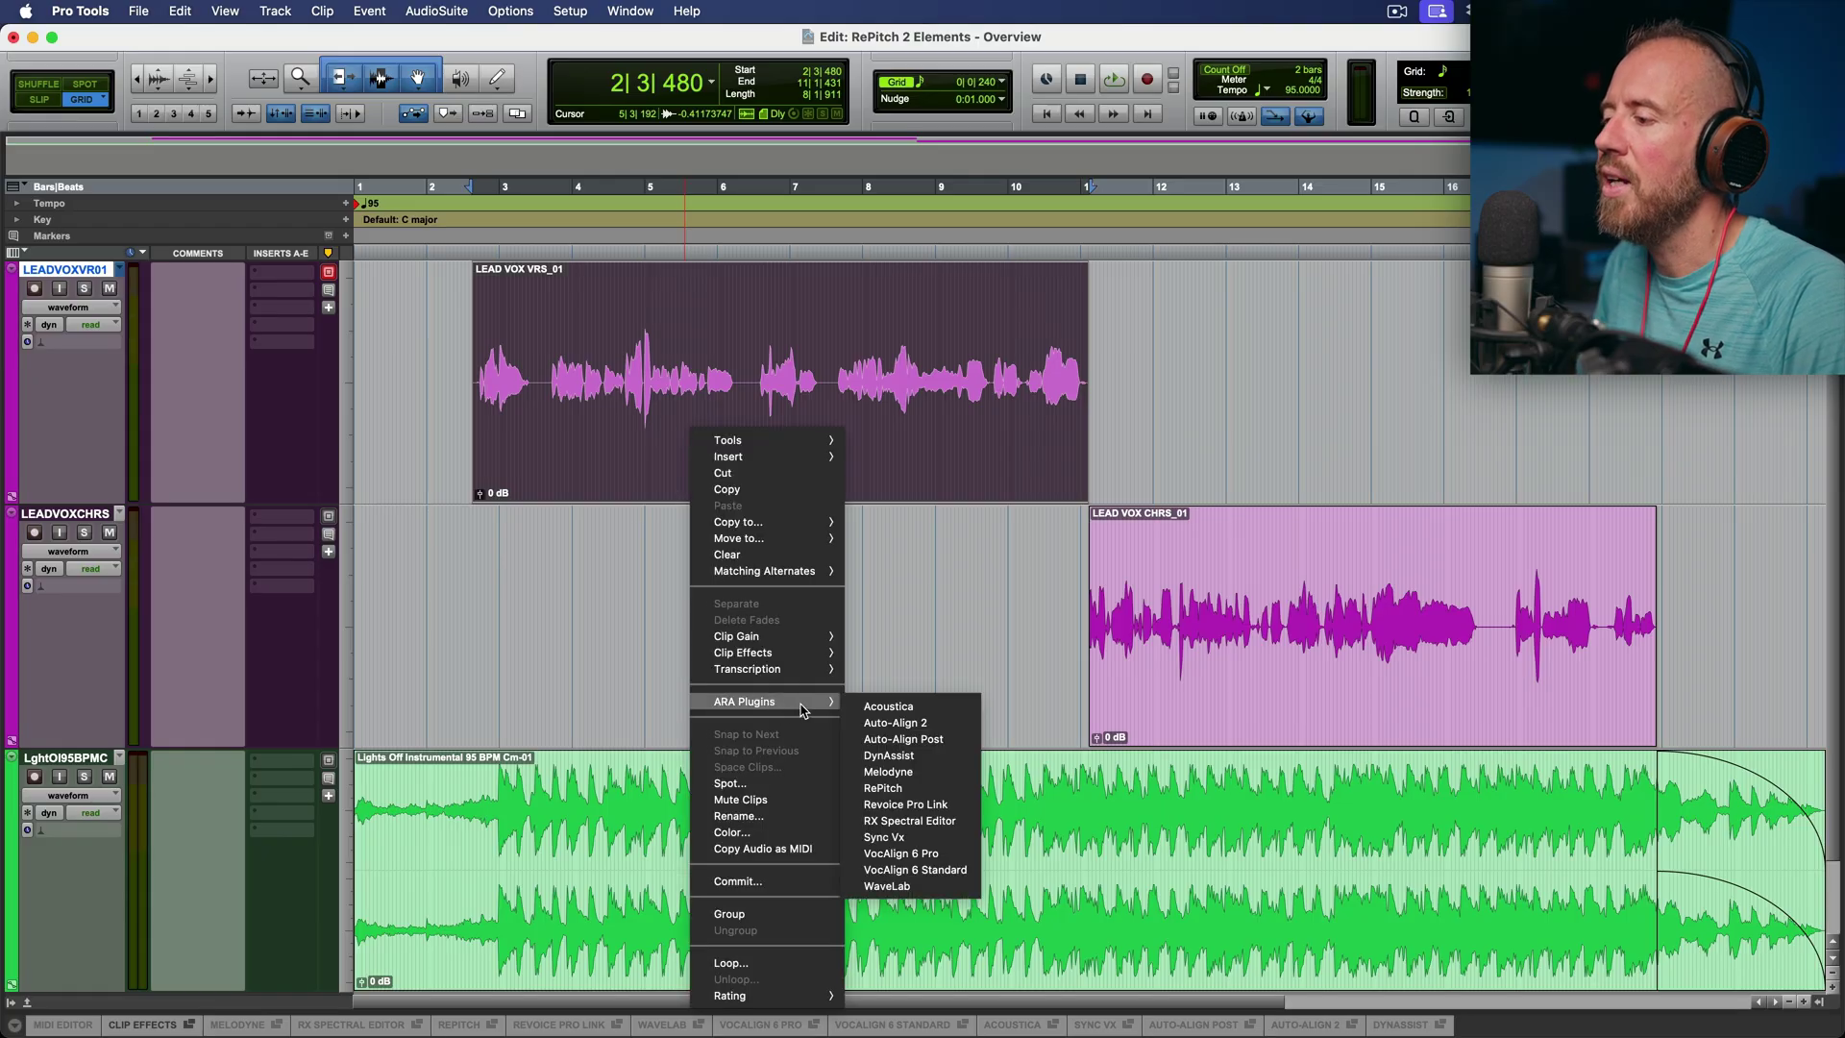
pyautogui.click(885, 788)
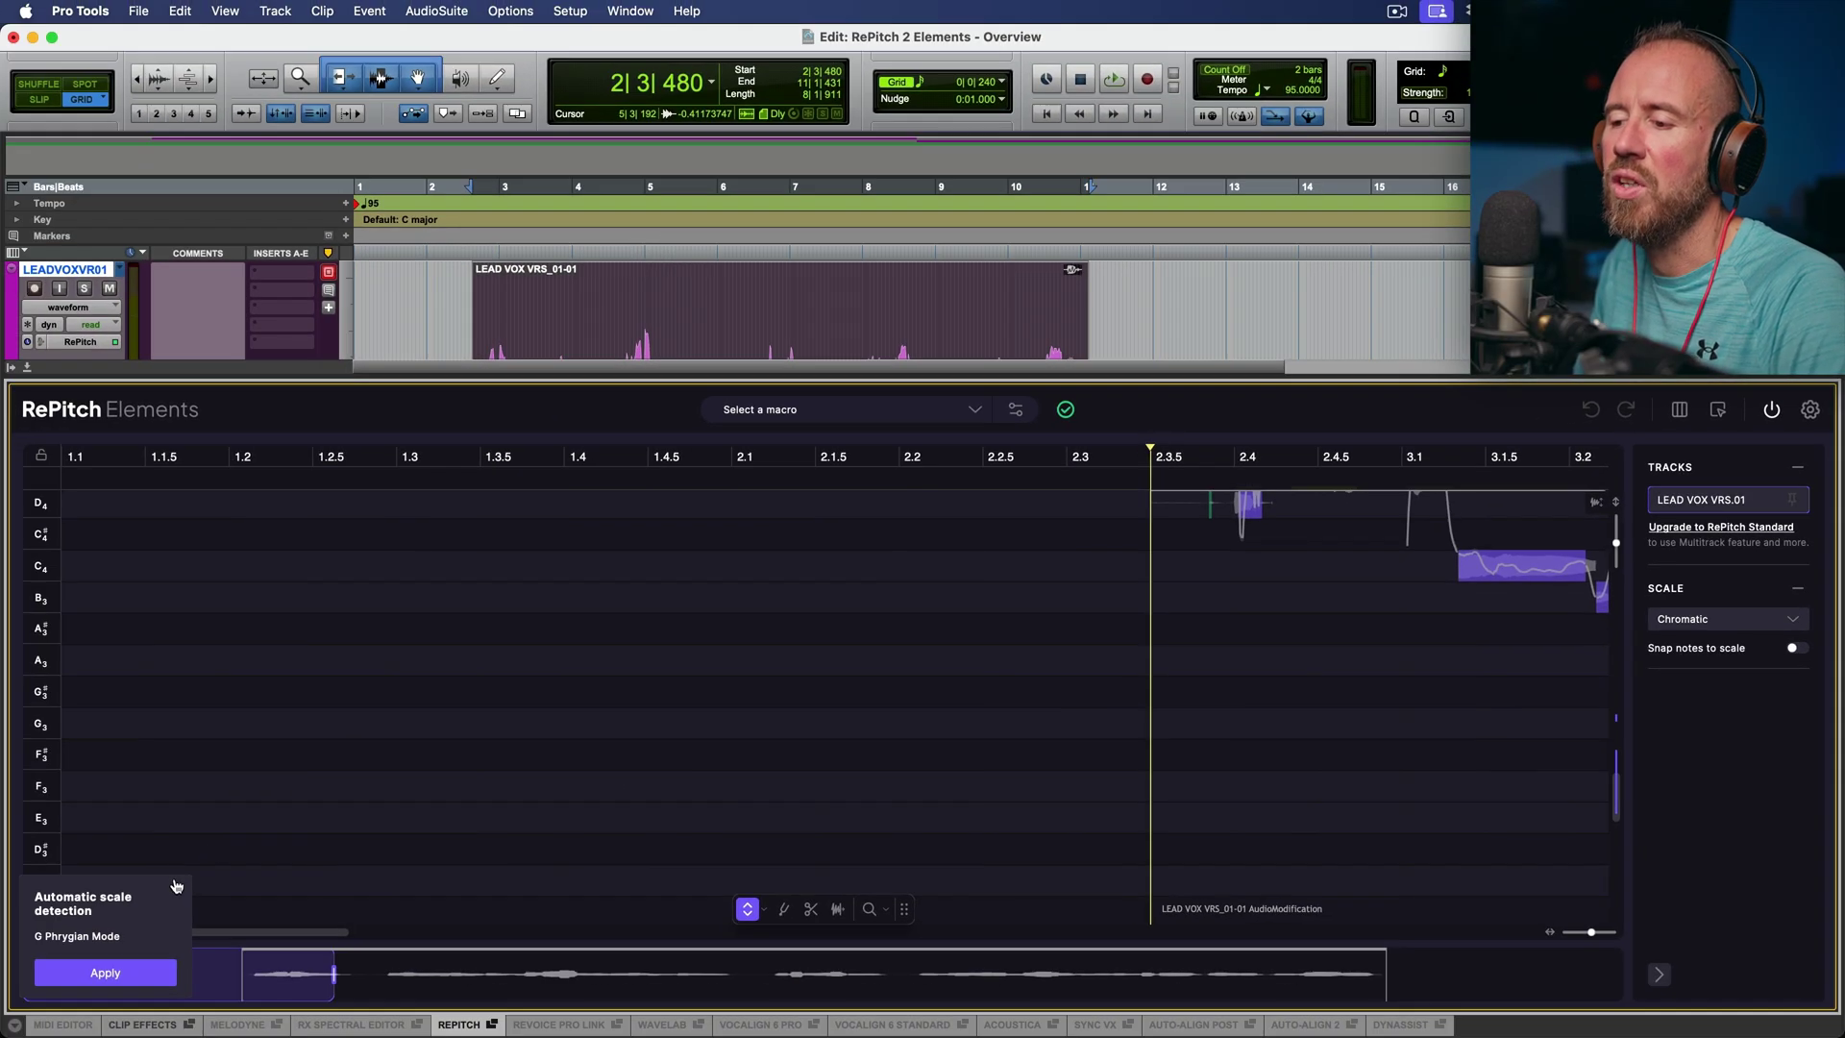
pyautogui.click(176, 884)
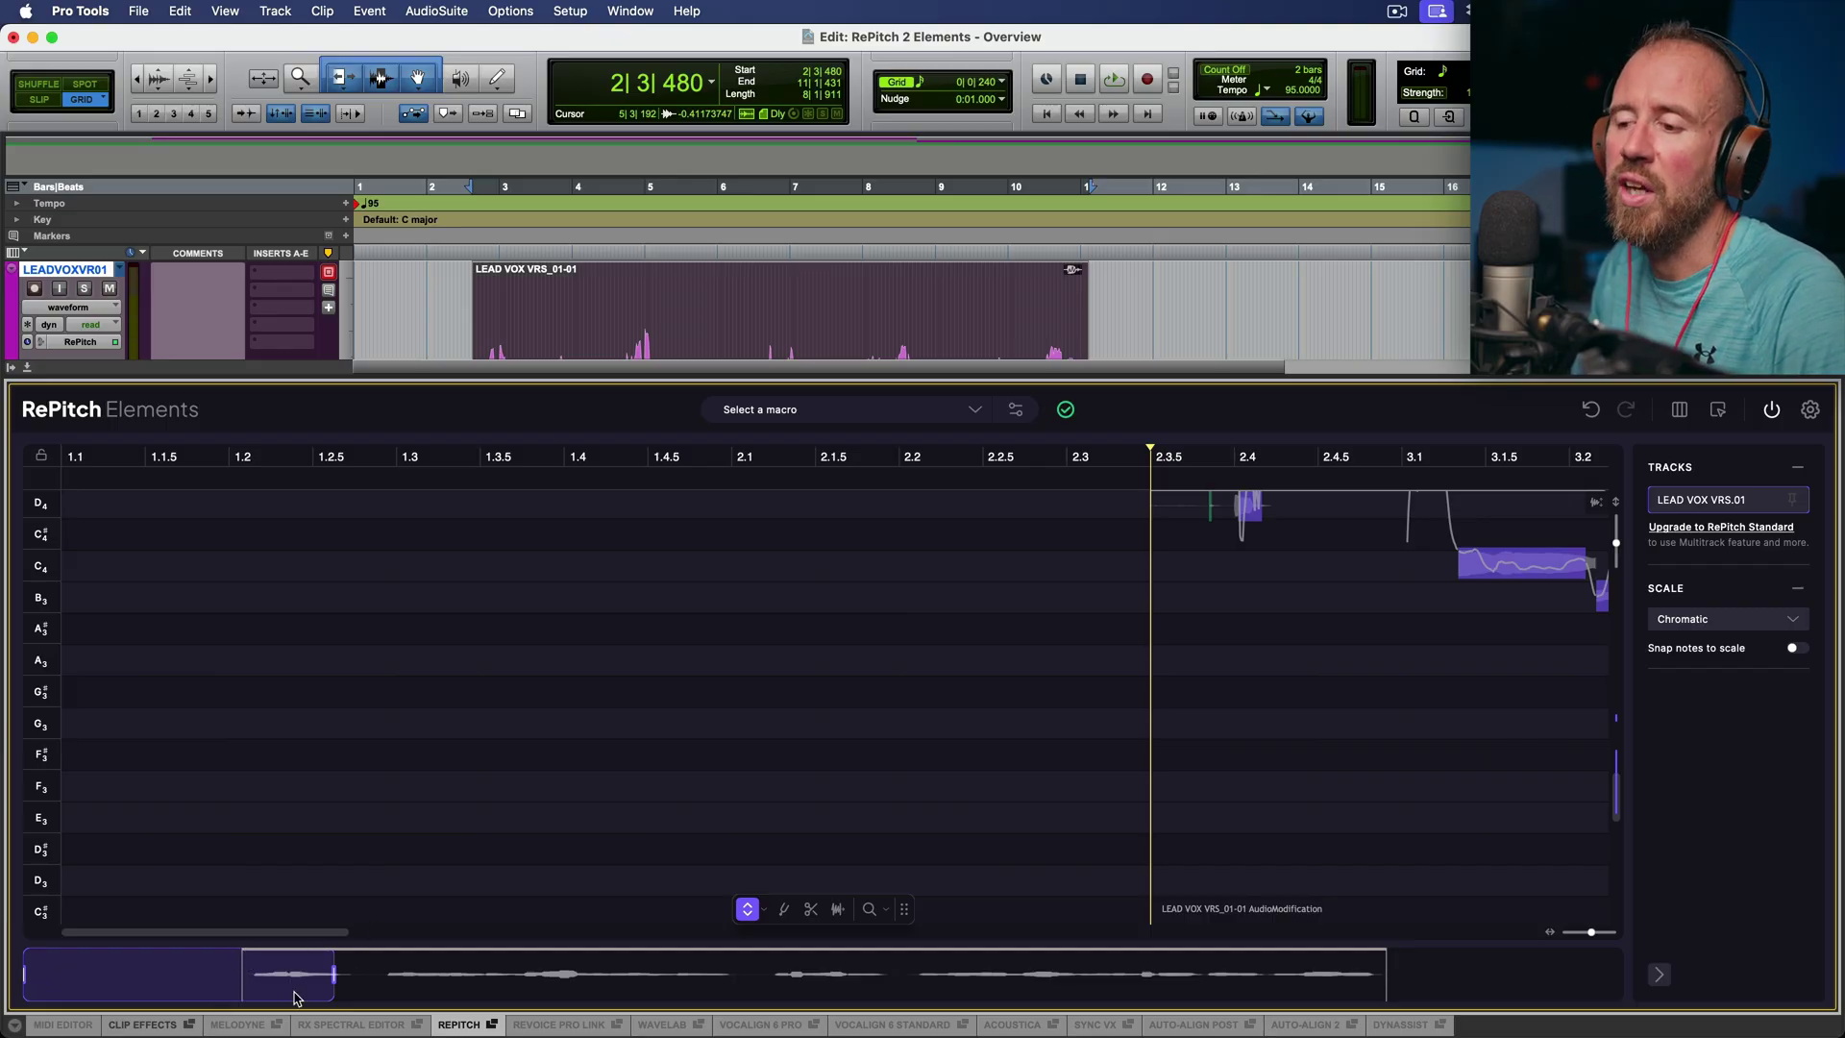
# Examine the detected notes and pitch curves of the verse vocal between bars 2 and 6 at several magnifications.
pyautogui.moveTo(262, 974); pyautogui.dragTo(473, 1000)
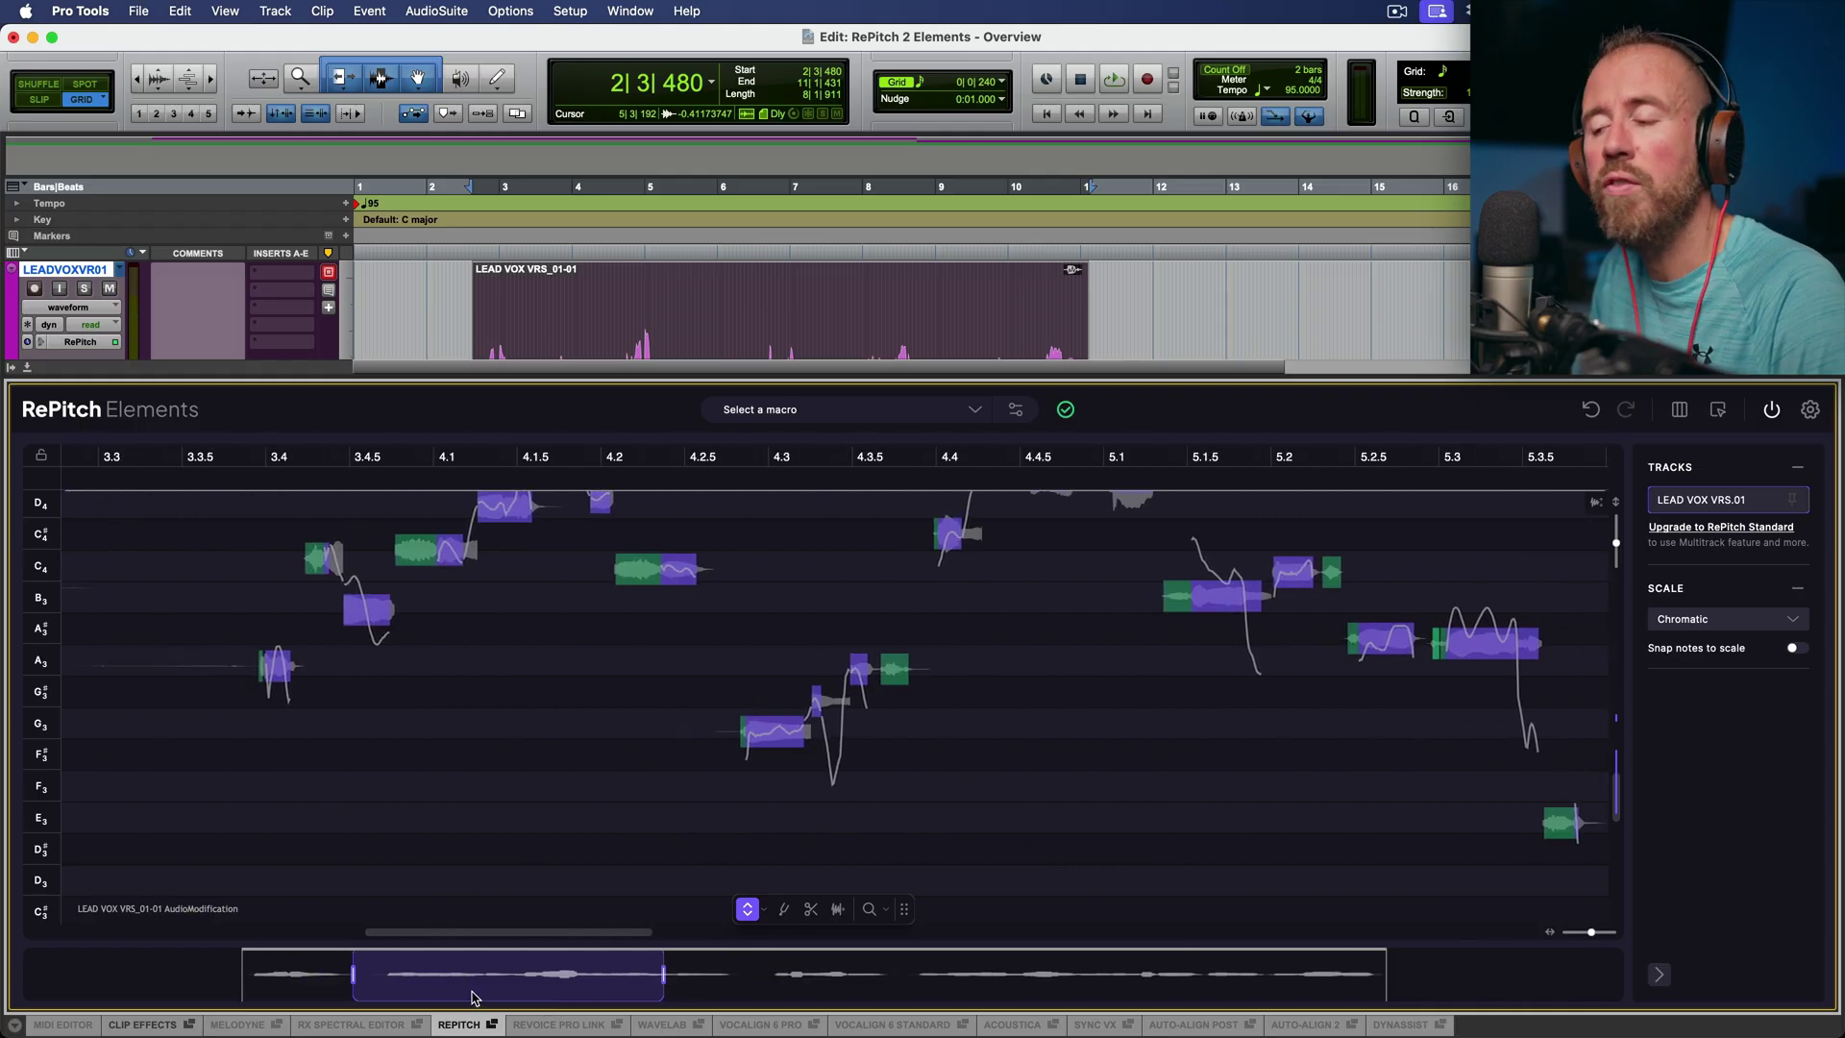
pyautogui.moveTo(352, 974); pyautogui.dragTo(390, 975)
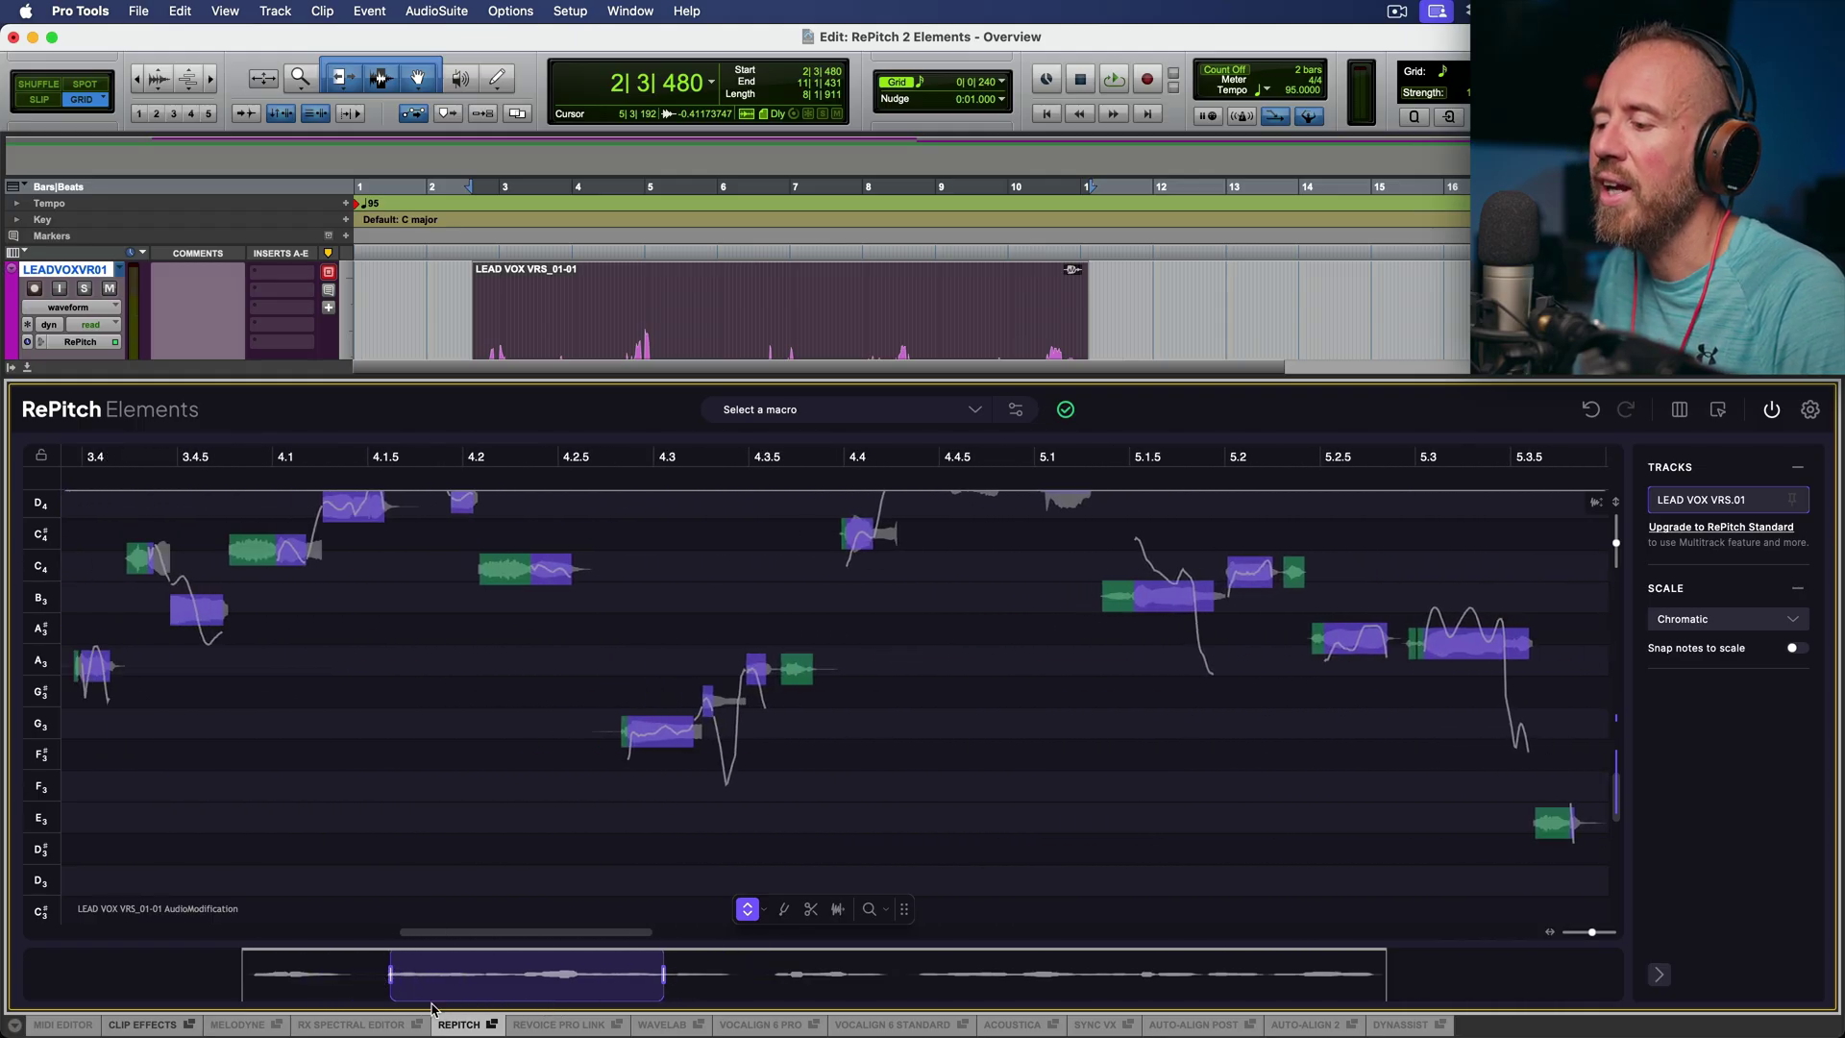
pyautogui.moveTo(662, 977); pyautogui.dragTo(809, 989)
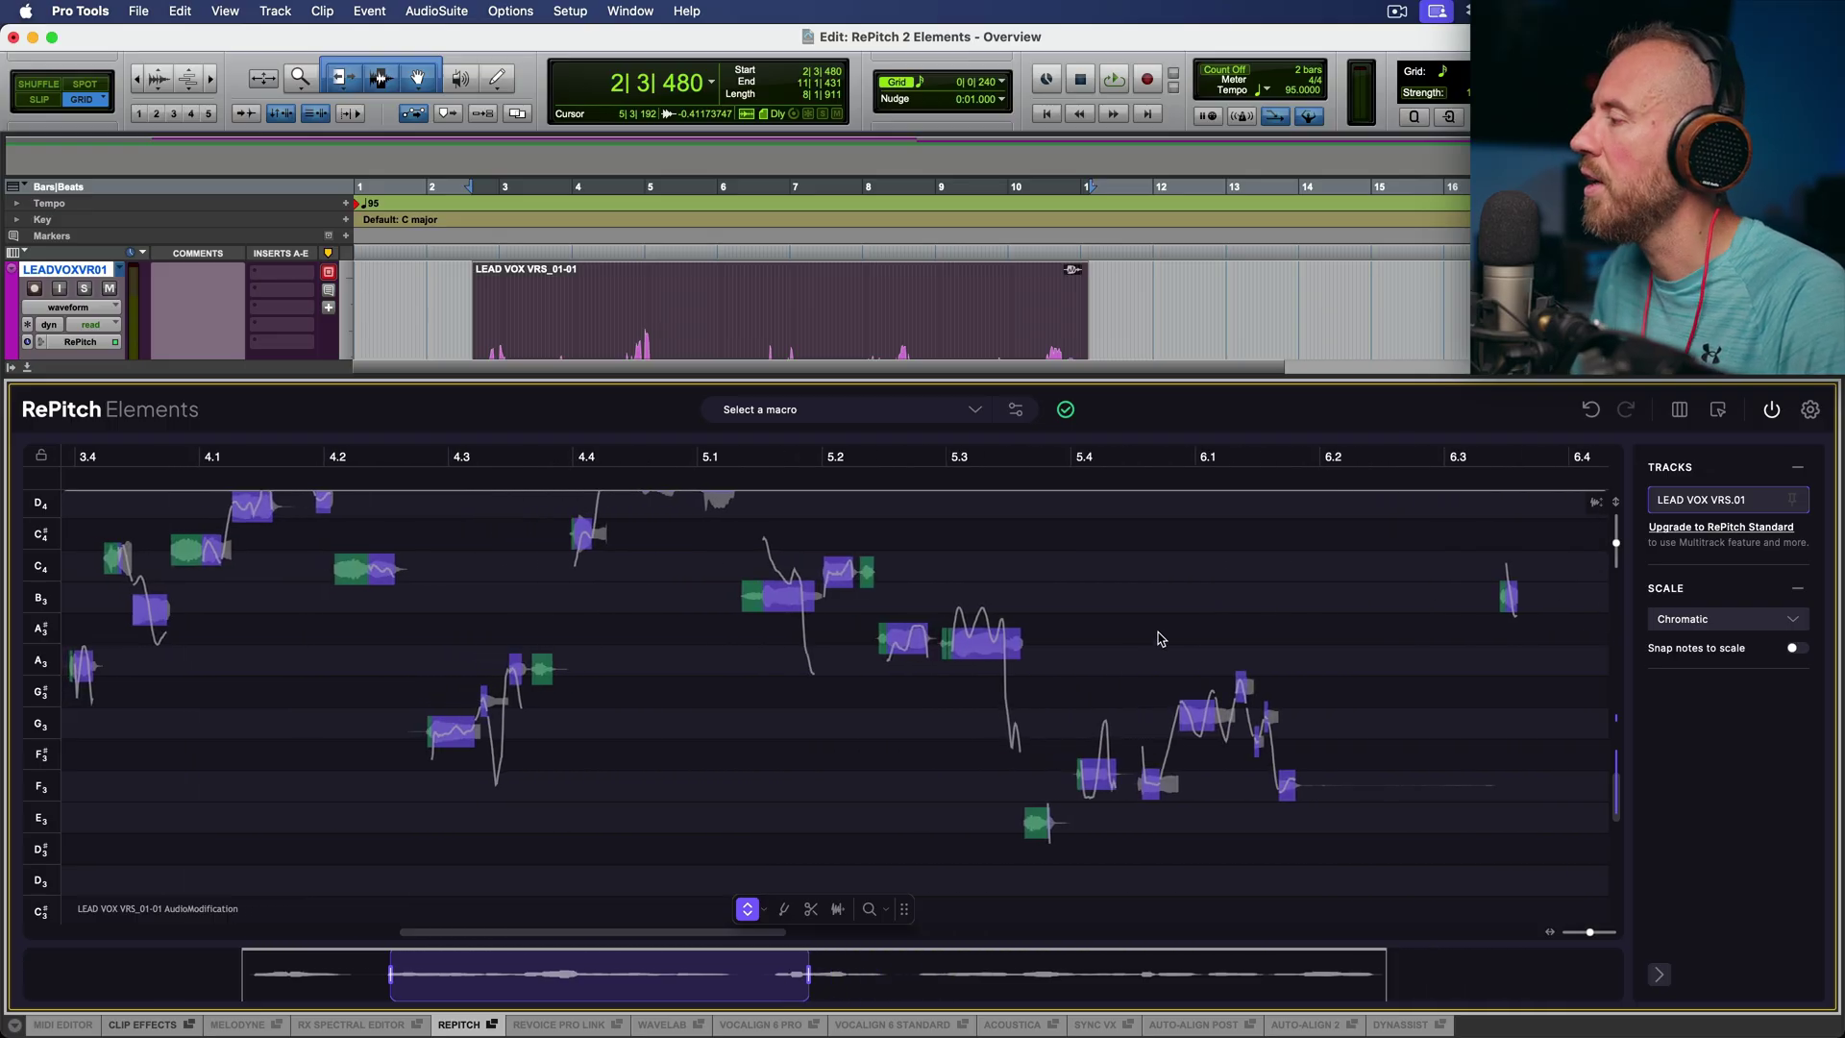
pyautogui.moveTo(1616, 544)
pyautogui.mouseDown()
pyautogui.moveTo(1616, 565)
pyautogui.moveTo(1617, 548)
pyautogui.mouseUp()
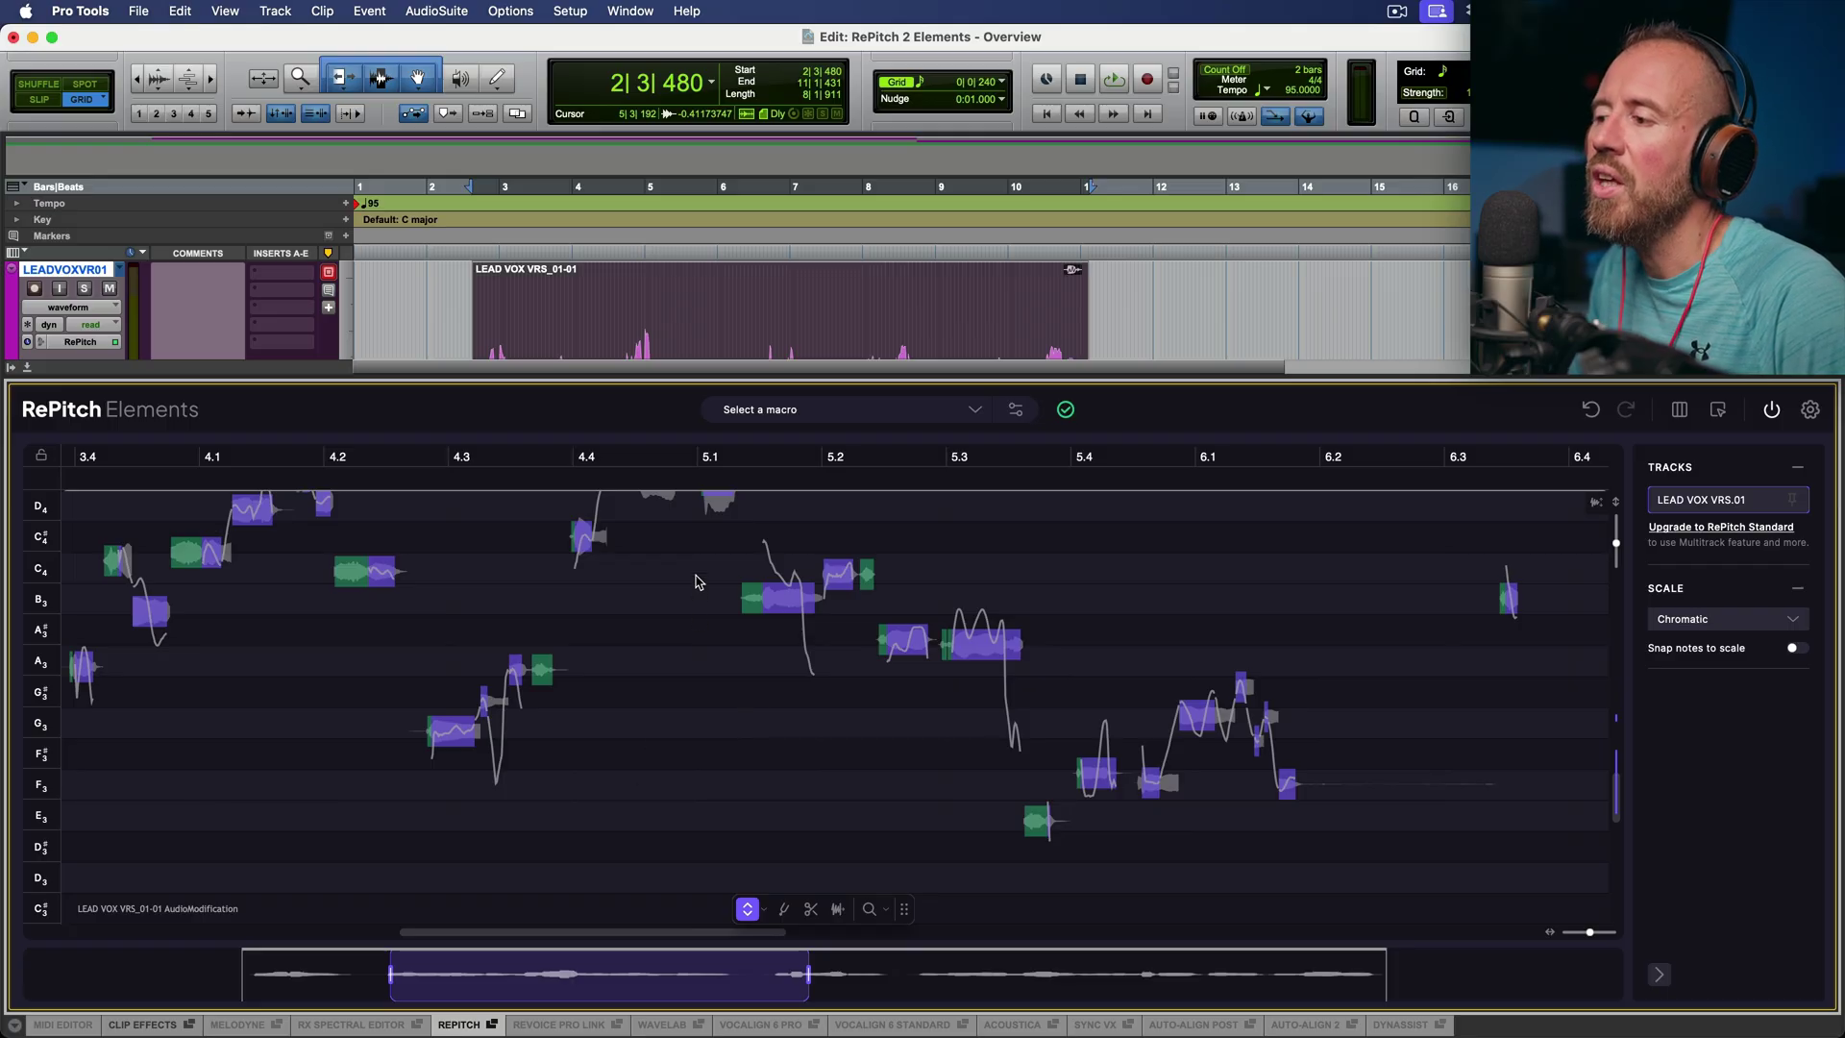
pyautogui.scroll(6, 697, 581)
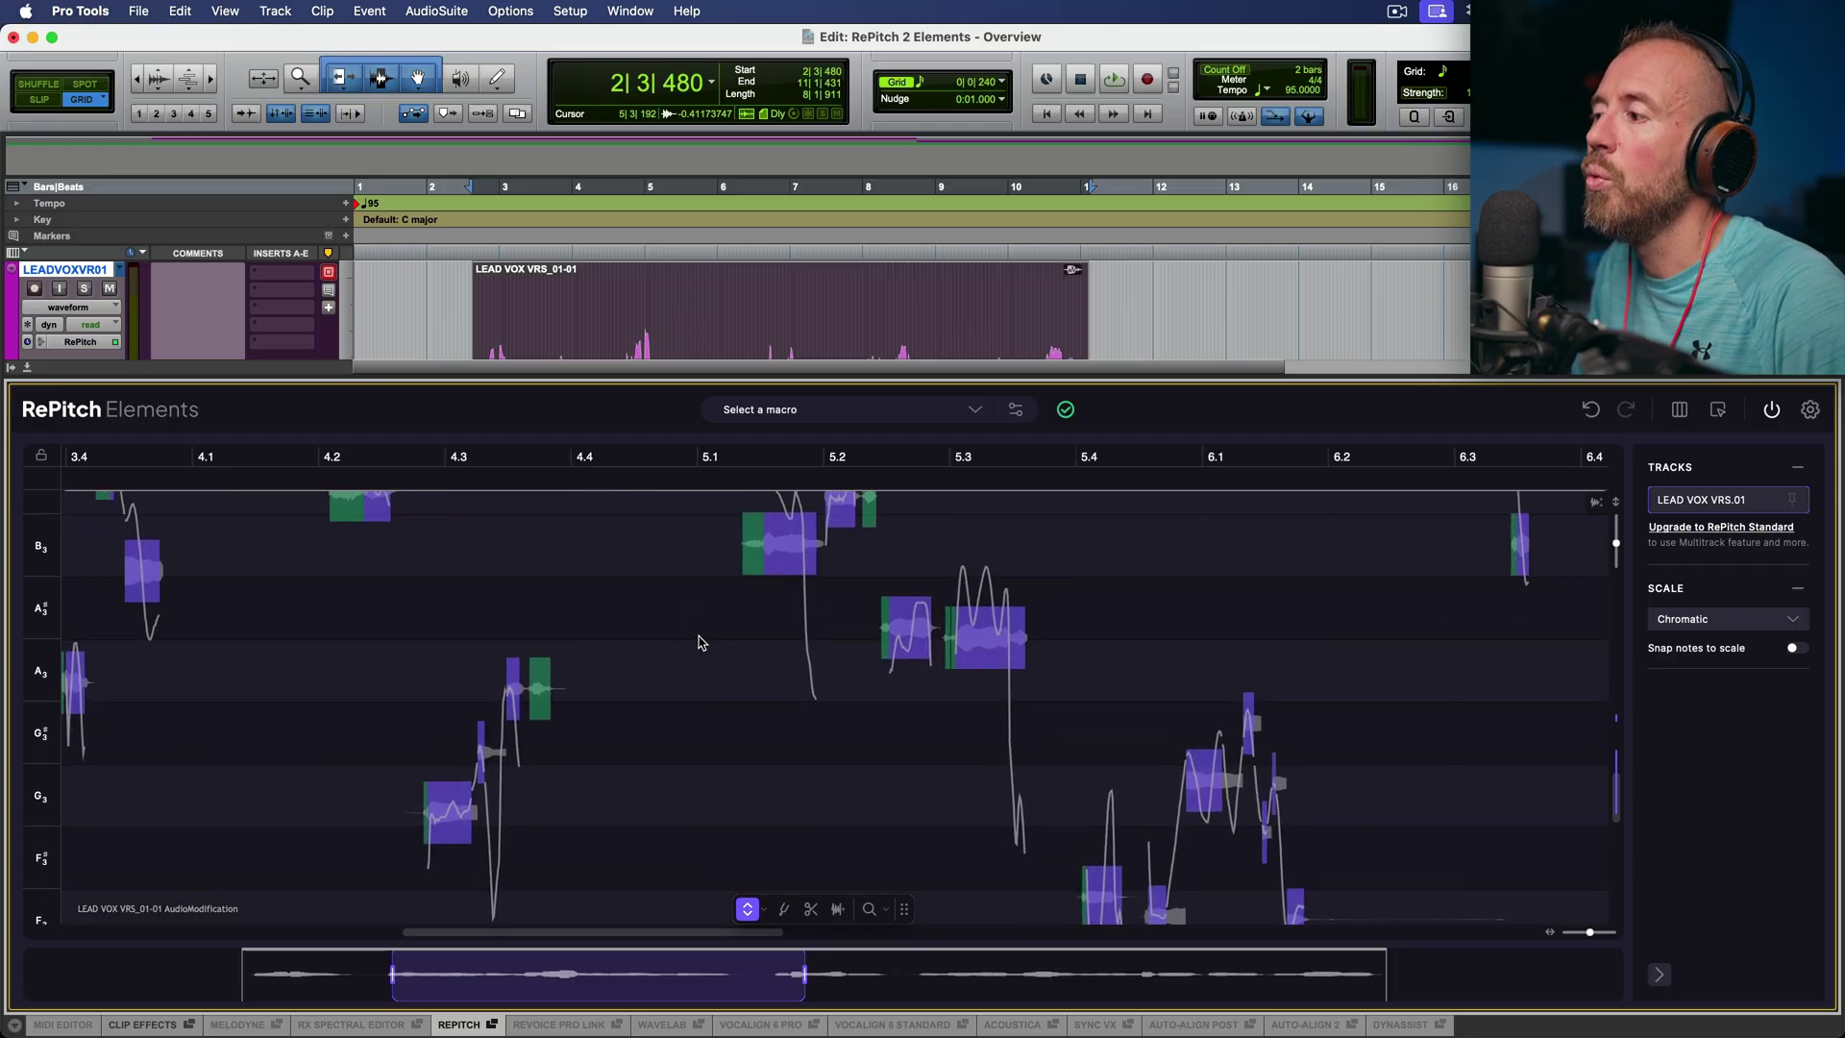
pyautogui.scroll(2, 701, 653)
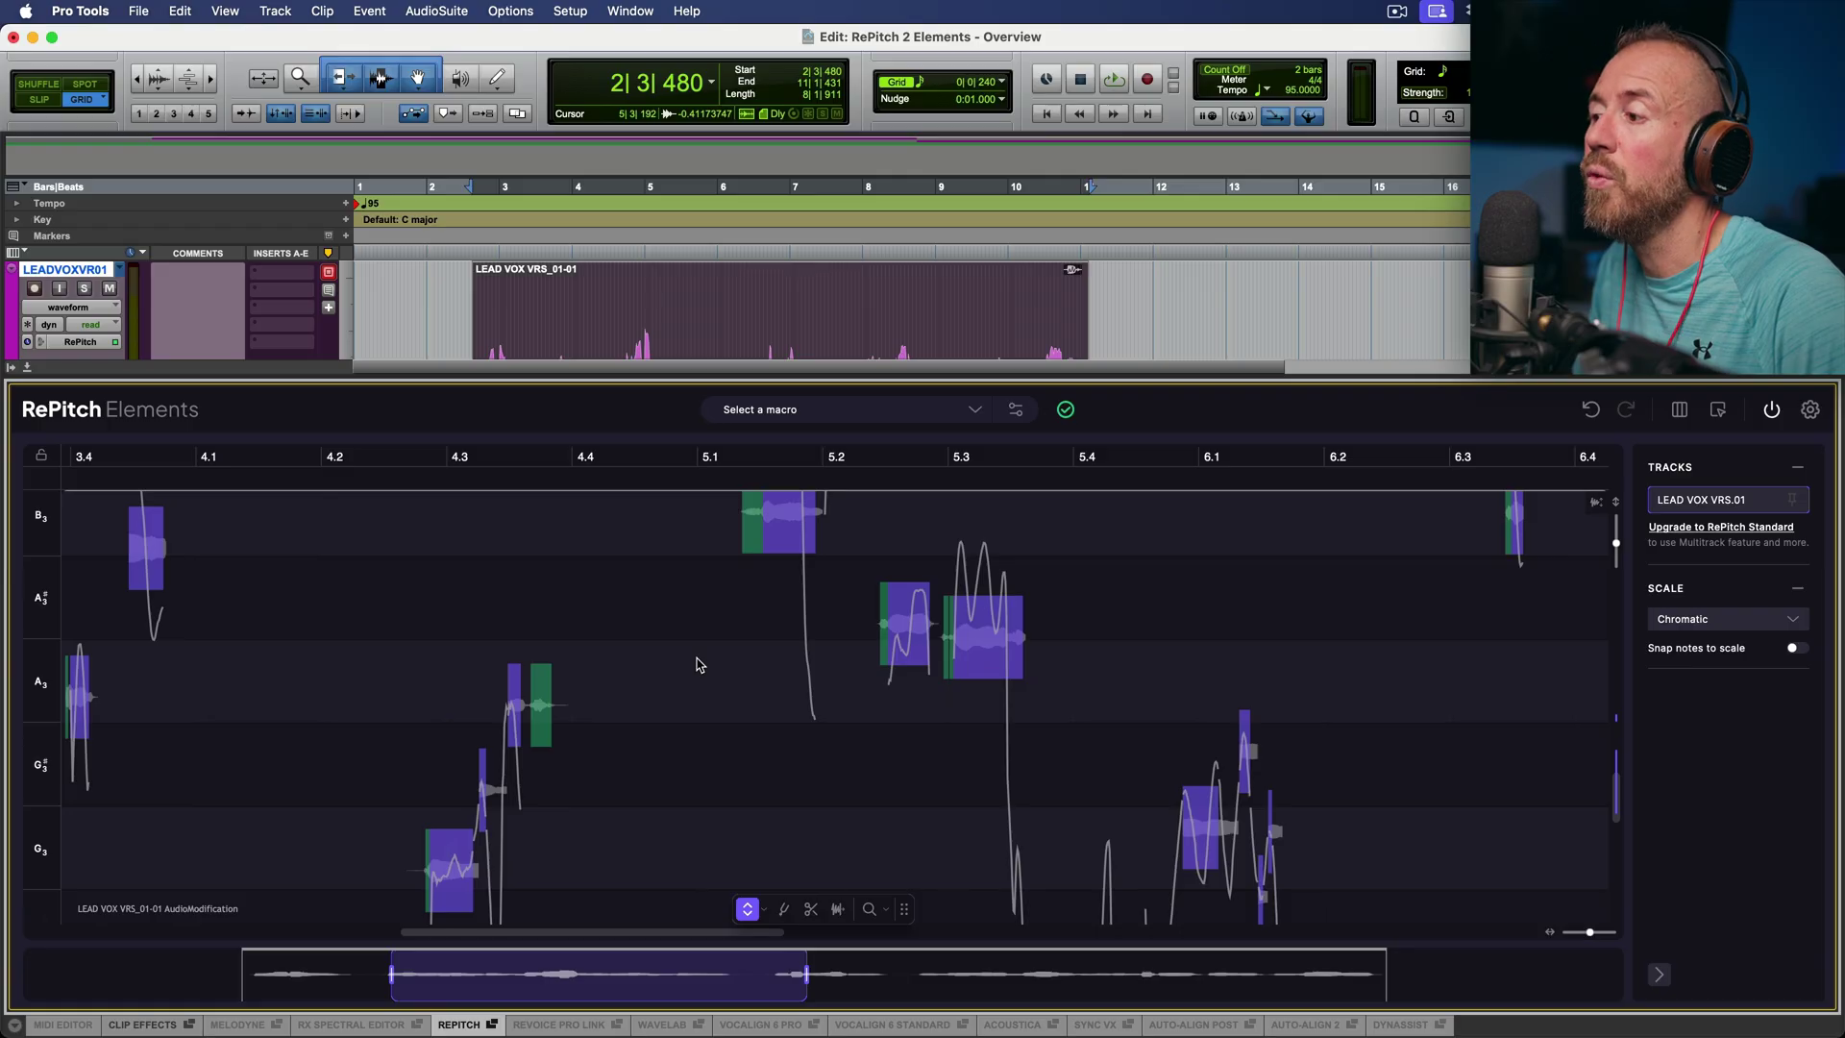
pyautogui.scroll(10, 774, 659)
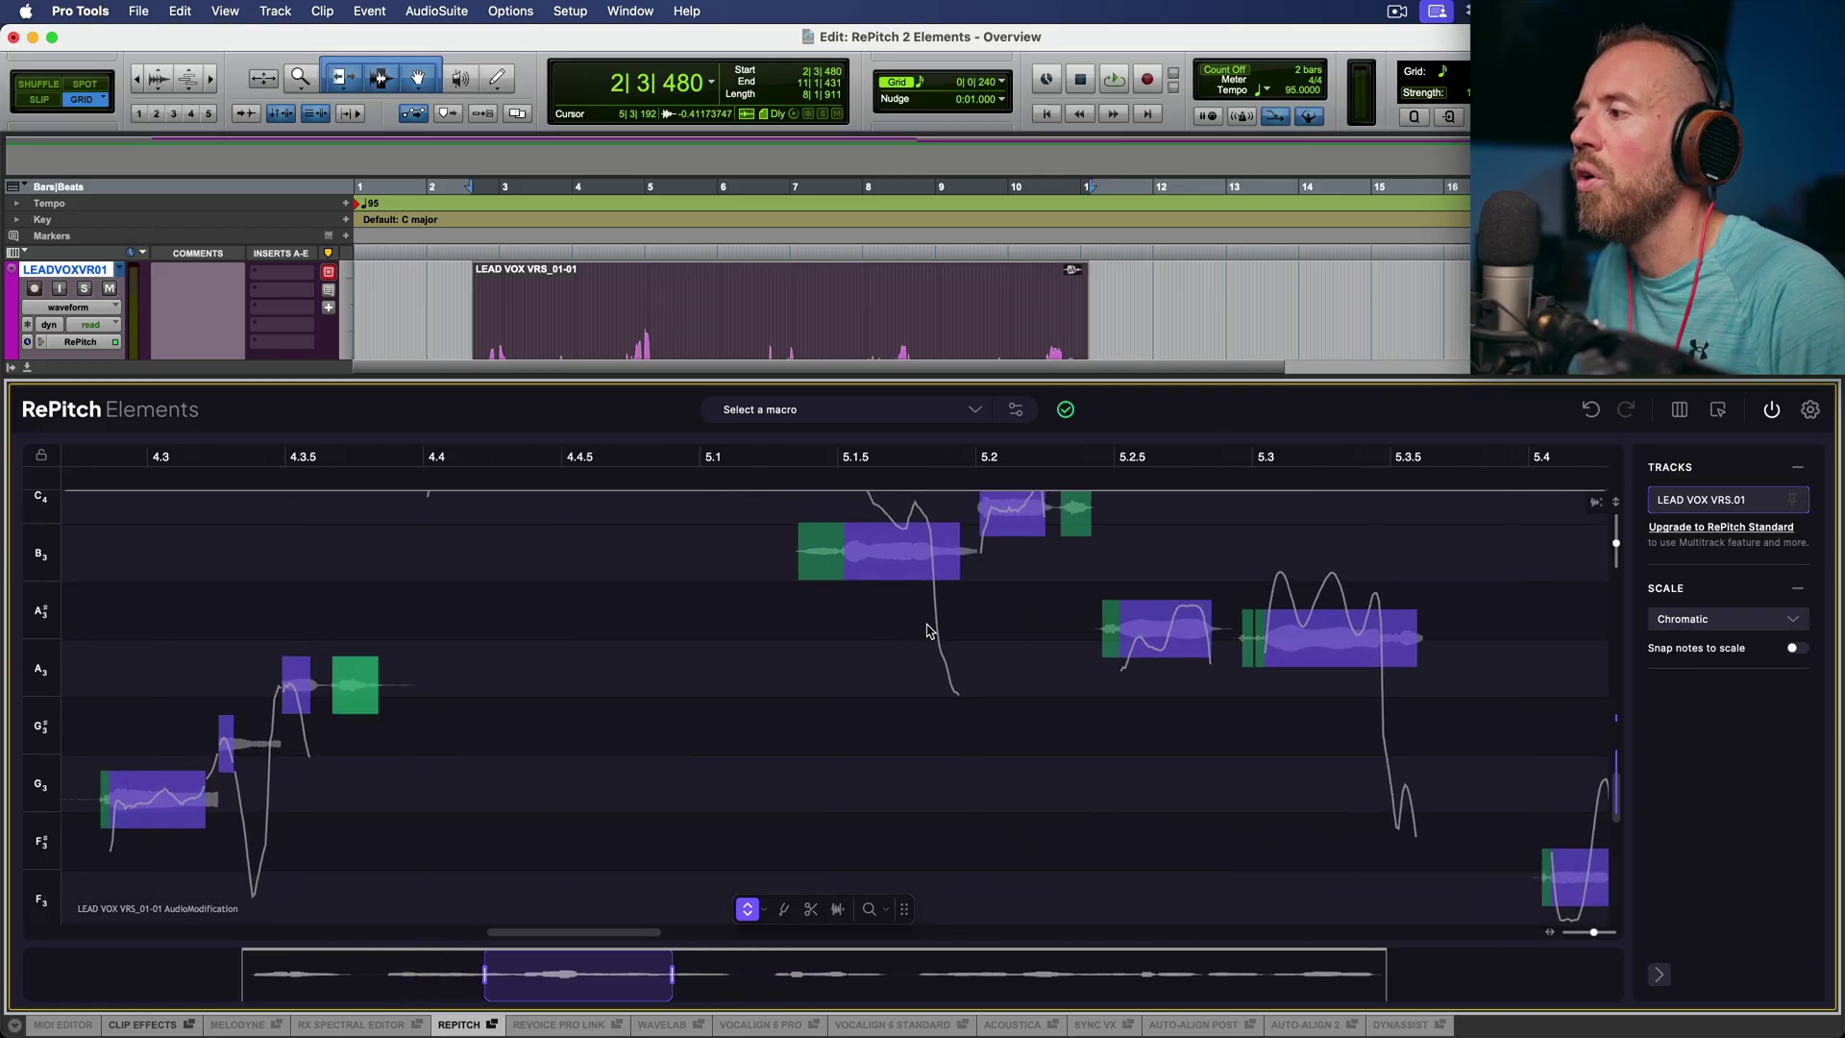
pyautogui.scroll(-10, 949, 619)
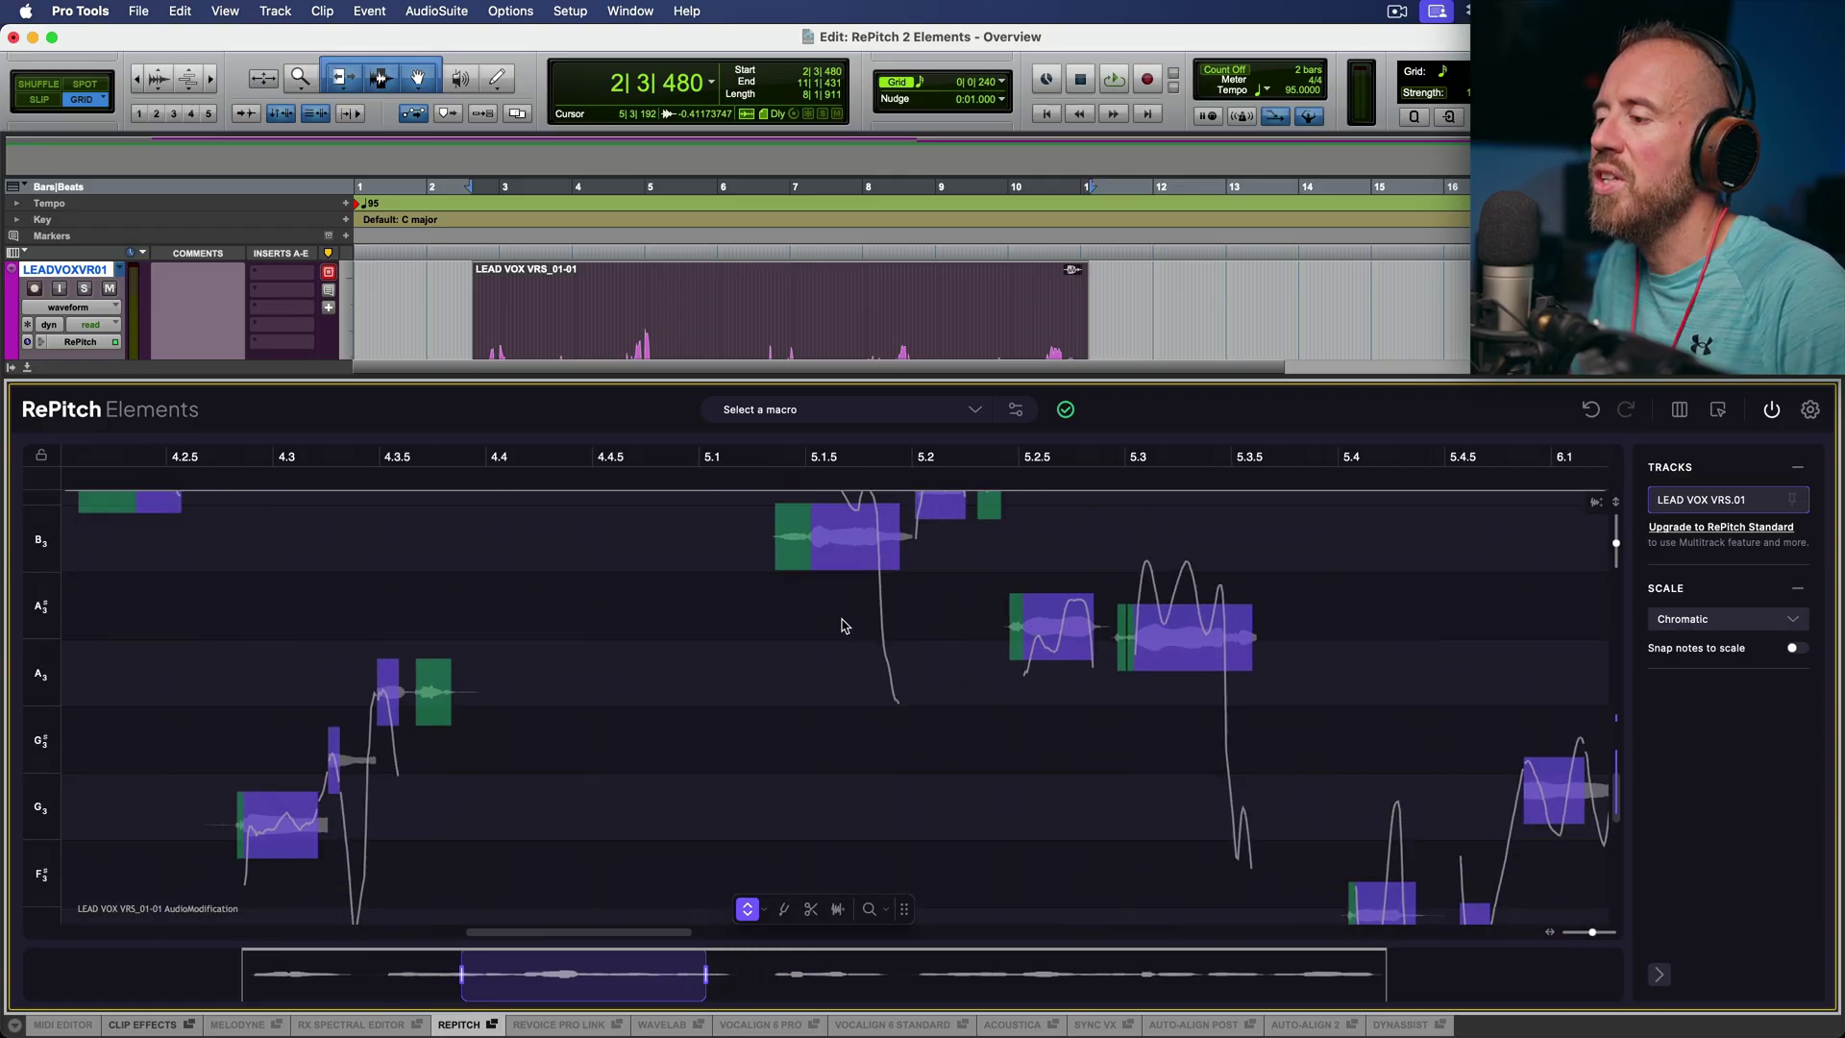
pyautogui.scroll(3, 667, 608)
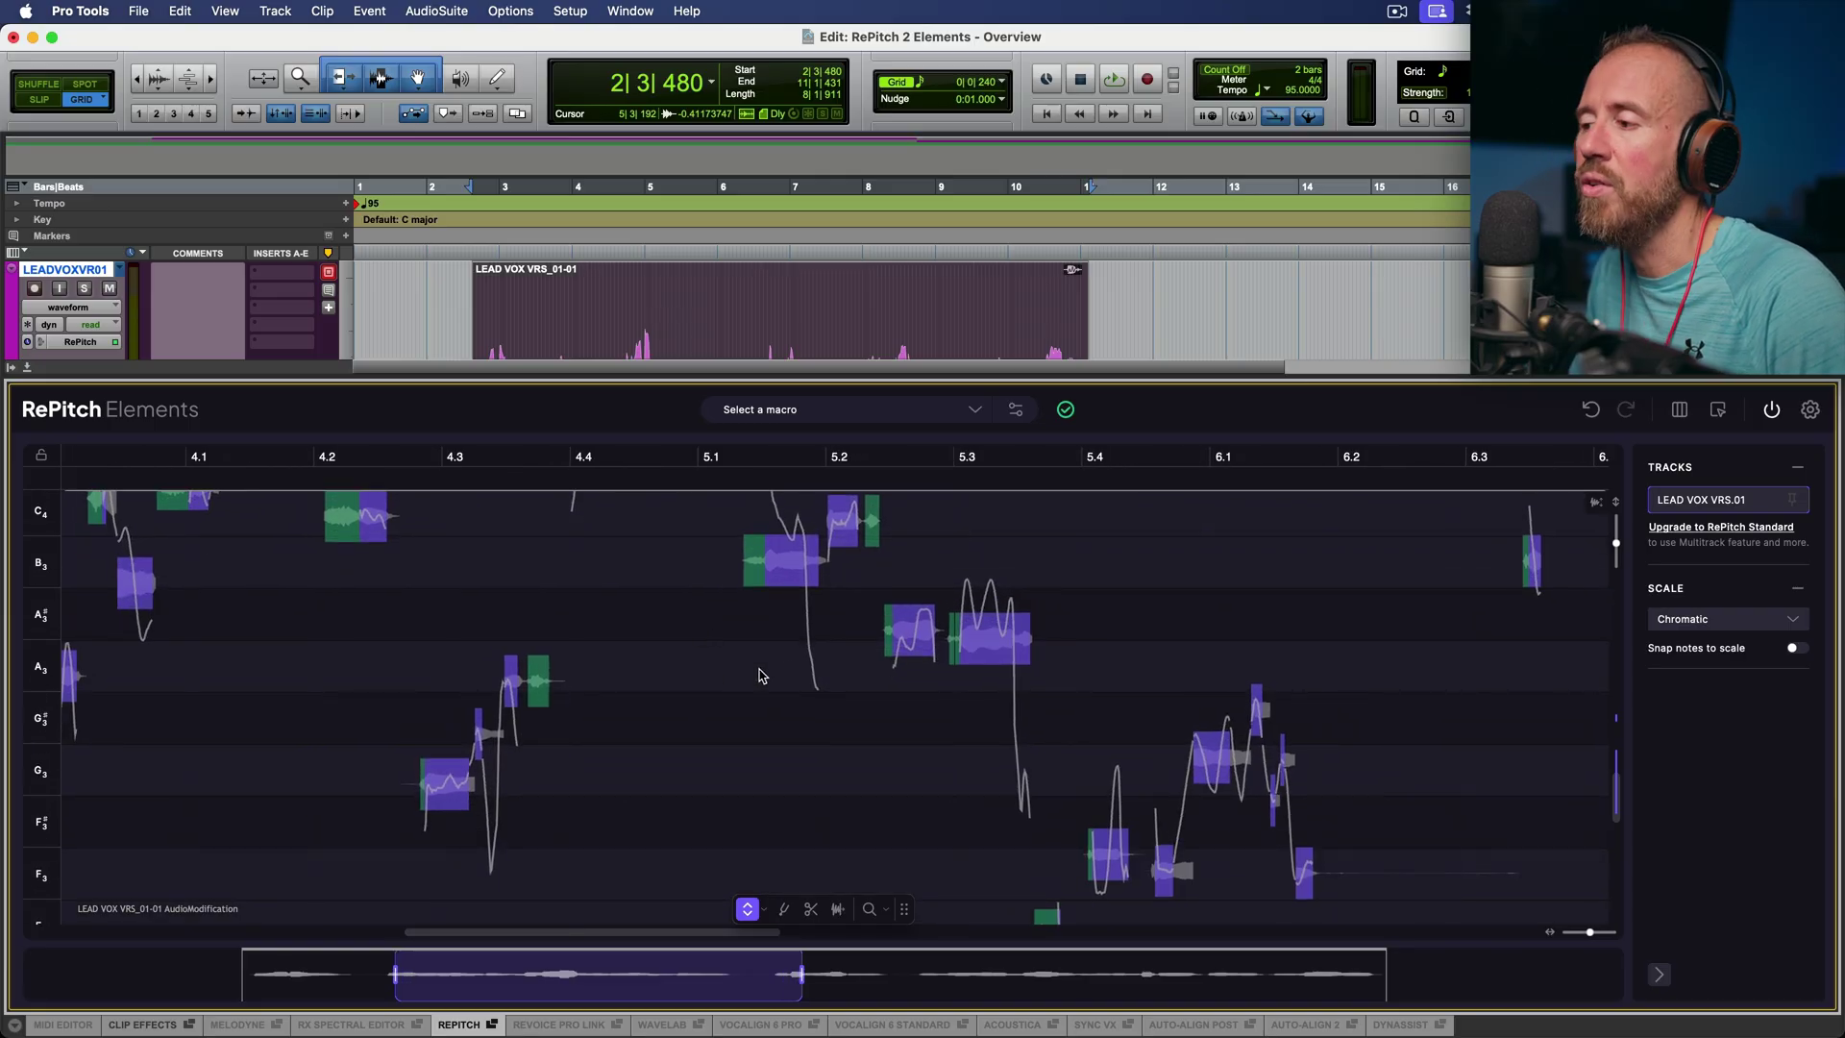
pyautogui.hscroll(-10, 673, 675)
pyautogui.scroll(2, 589, 675)
pyautogui.moveTo(589, 676); pyautogui.dragTo(612, 799)
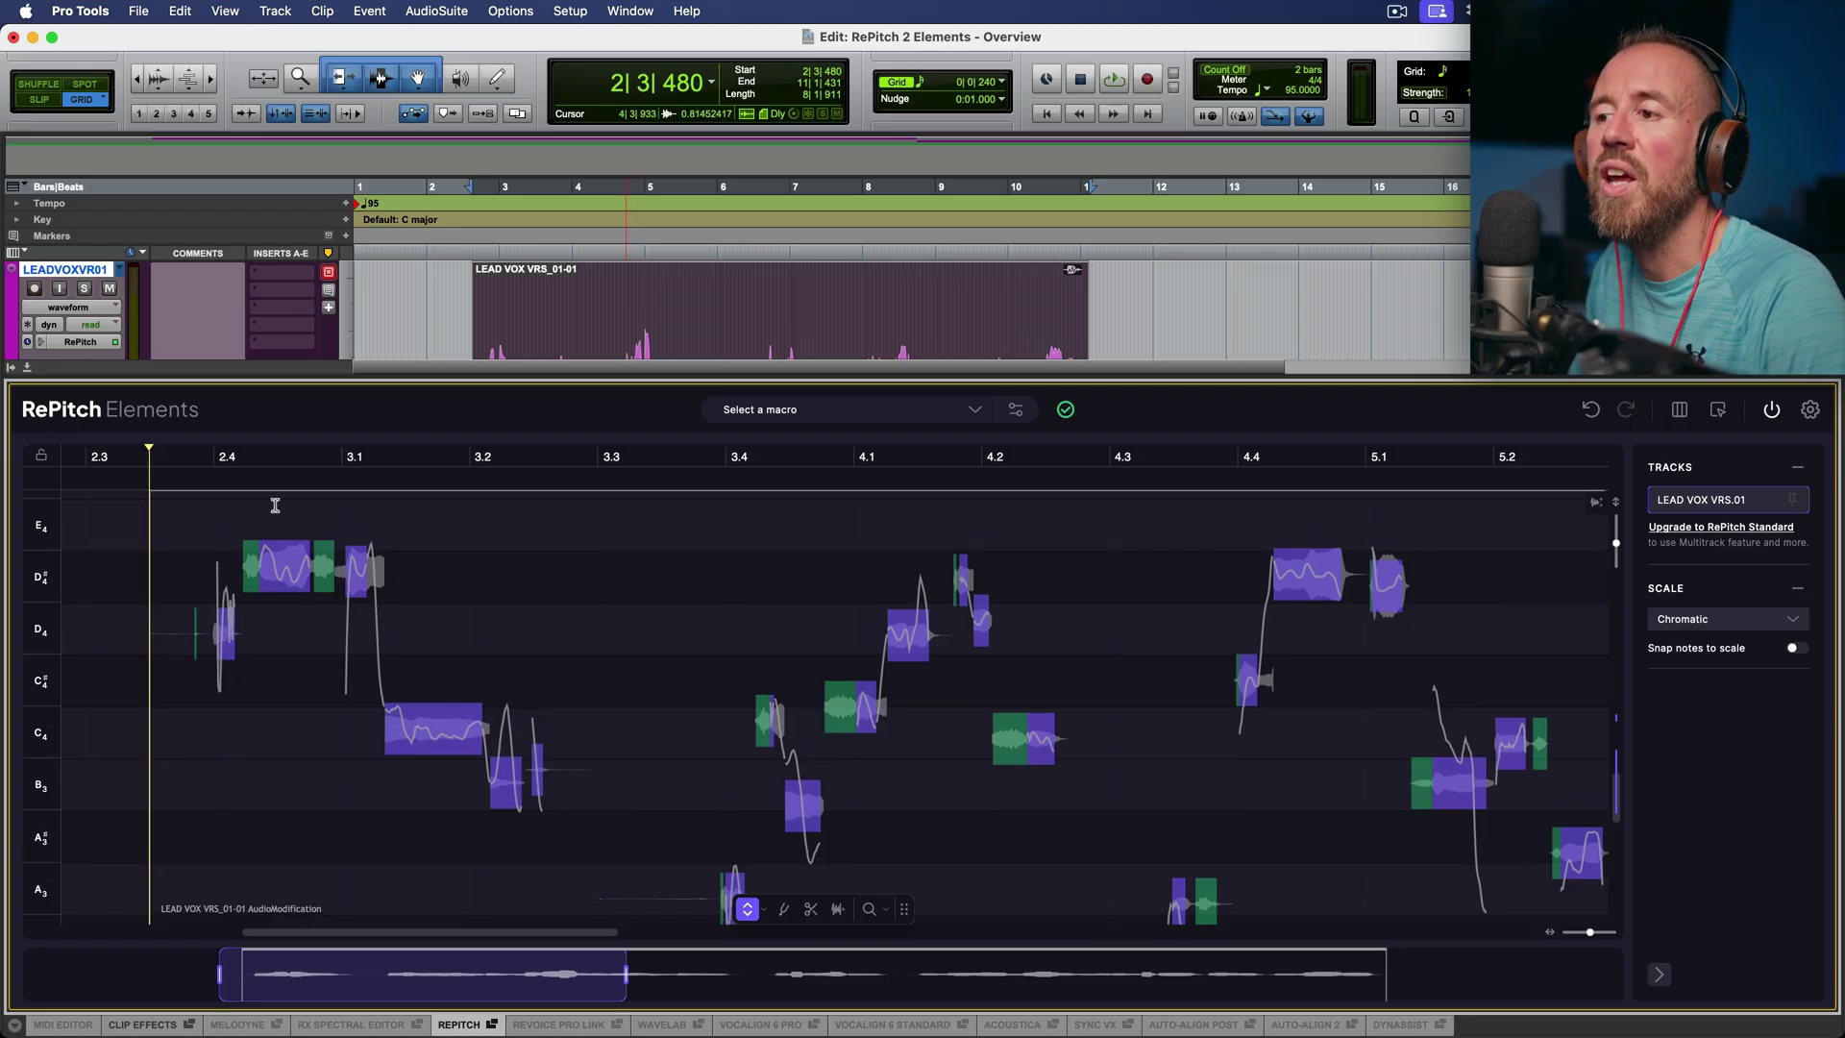
# Move the playhead in stages along the RePitch timeline from bar 2.4 to just before 4.2.
pyautogui.click(290, 458)
pyautogui.click(394, 461)
pyautogui.click(532, 457)
pyautogui.click(663, 458)
pyautogui.click(778, 454)
pyautogui.click(860, 457)
pyautogui.click(949, 457)
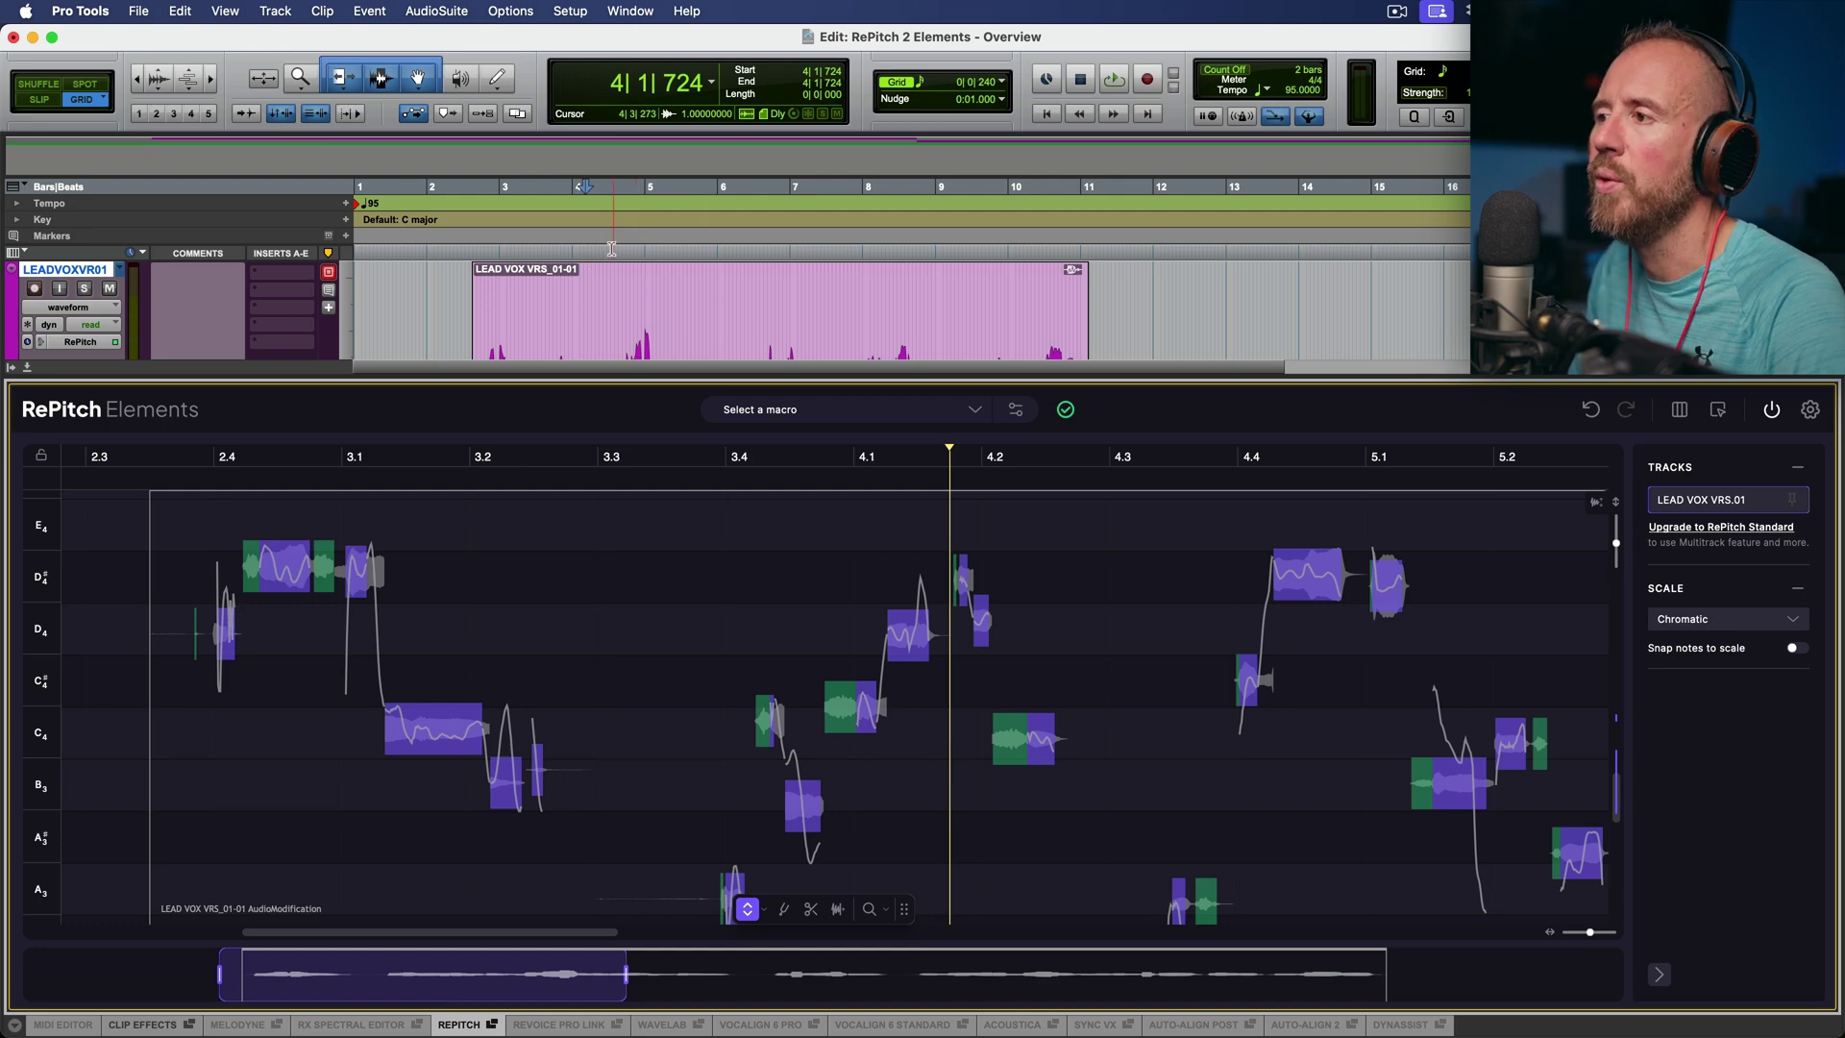
# Place the playback cursor at several points along the vocal clip in the Edit window, finish at its start, and play from there.
pyautogui.click(505, 308)
pyautogui.click(540, 310)
pyautogui.click(625, 310)
pyautogui.click(846, 312)
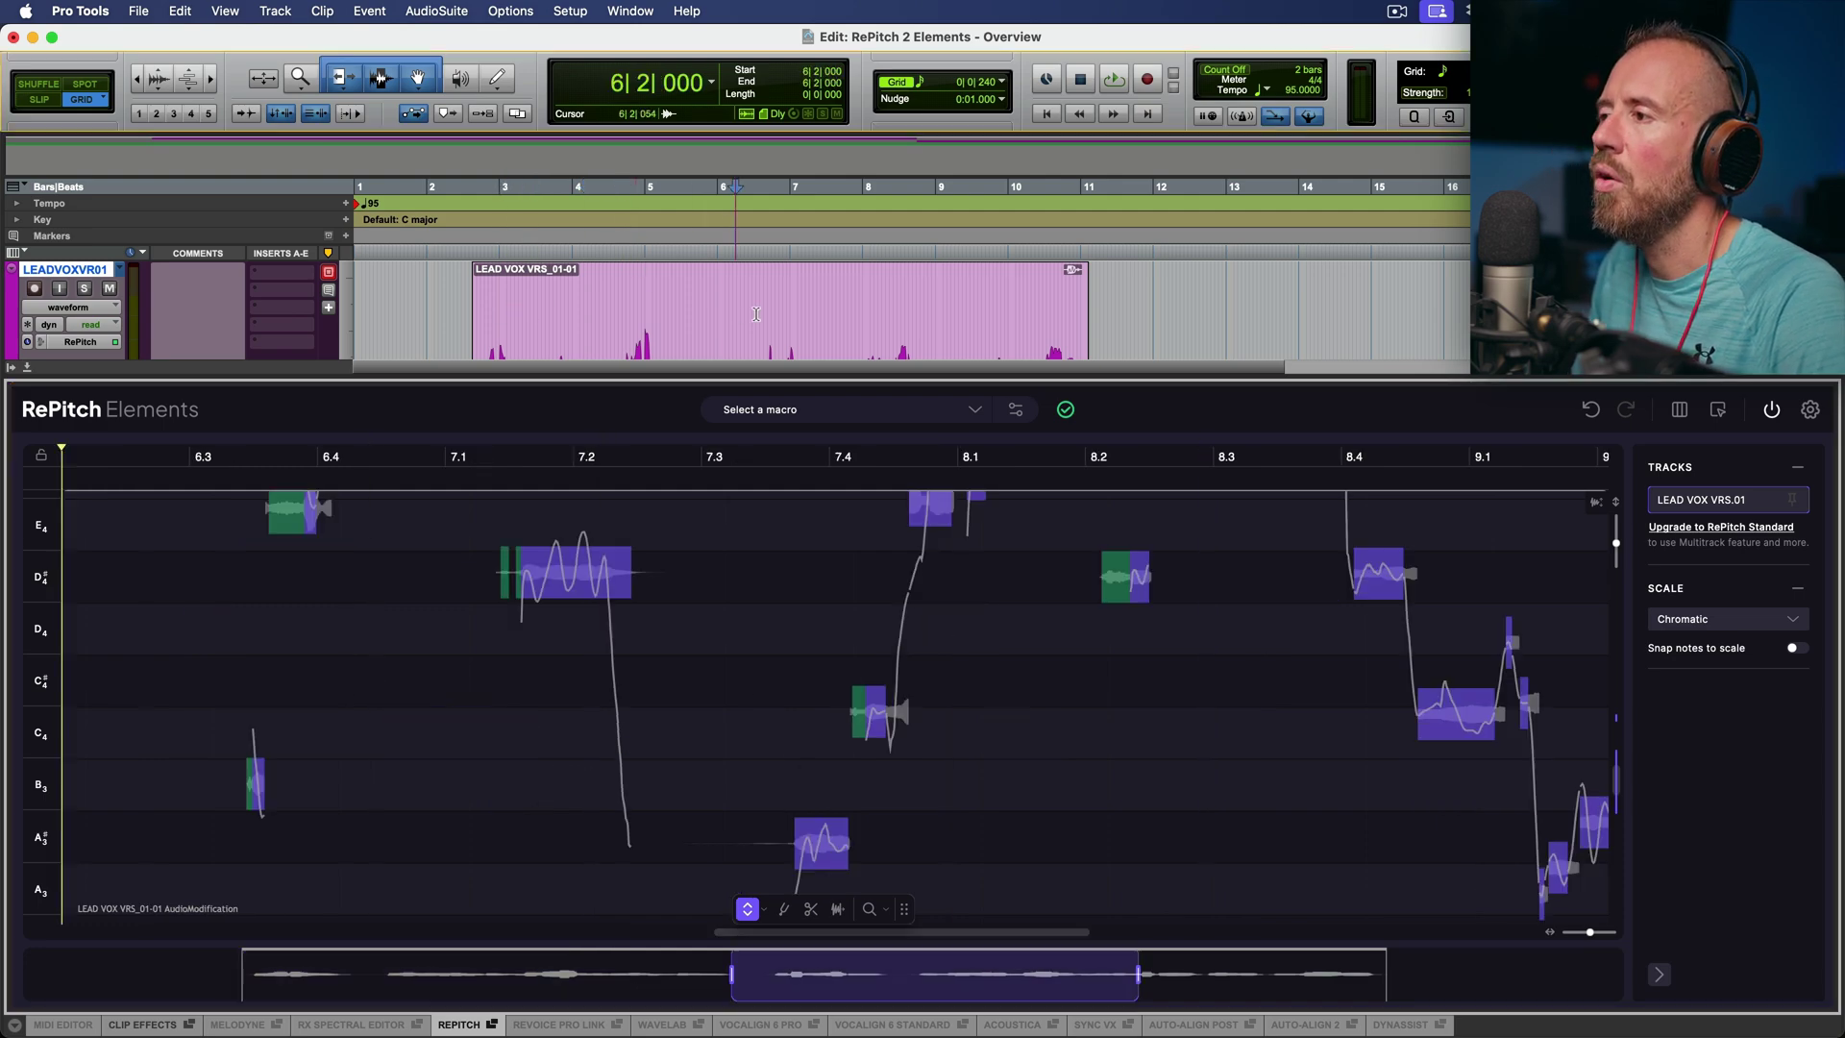
pyautogui.click(914, 315)
pyautogui.click(964, 314)
pyautogui.click(863, 312)
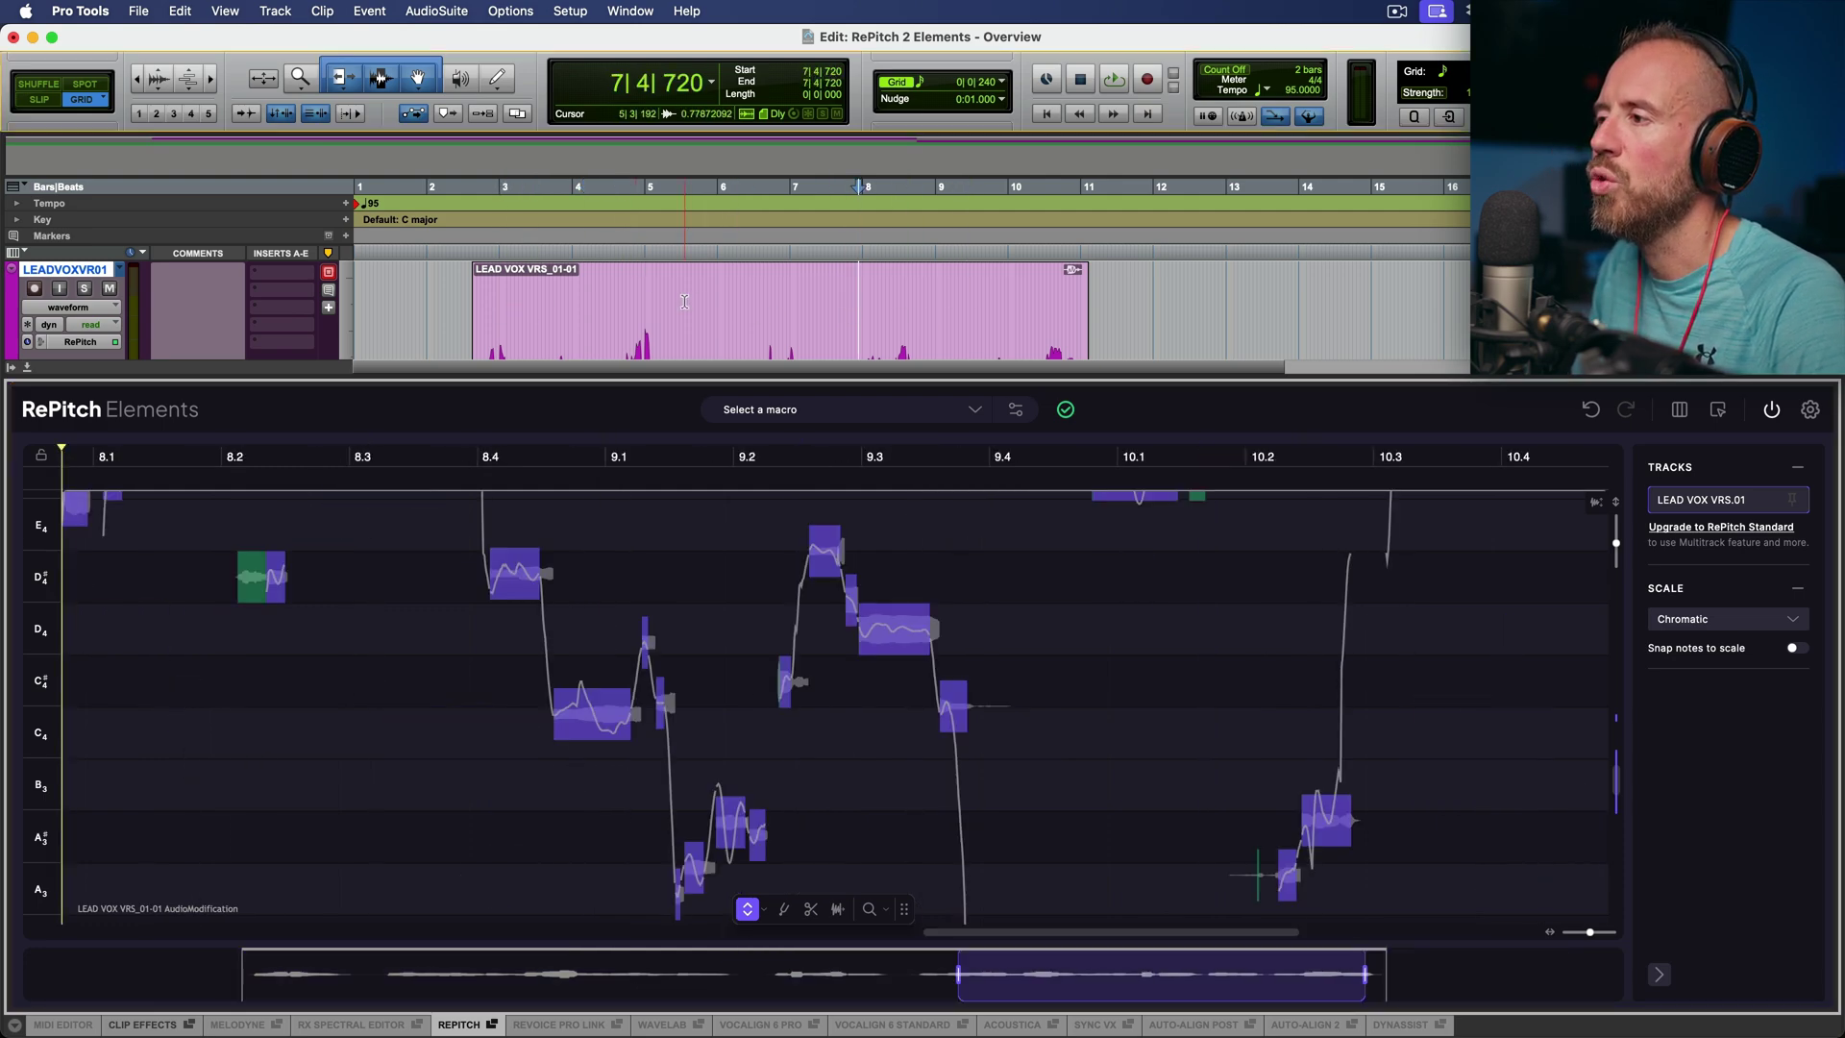
pyautogui.click(692, 308)
pyautogui.click(554, 302)
pyautogui.click(478, 300)
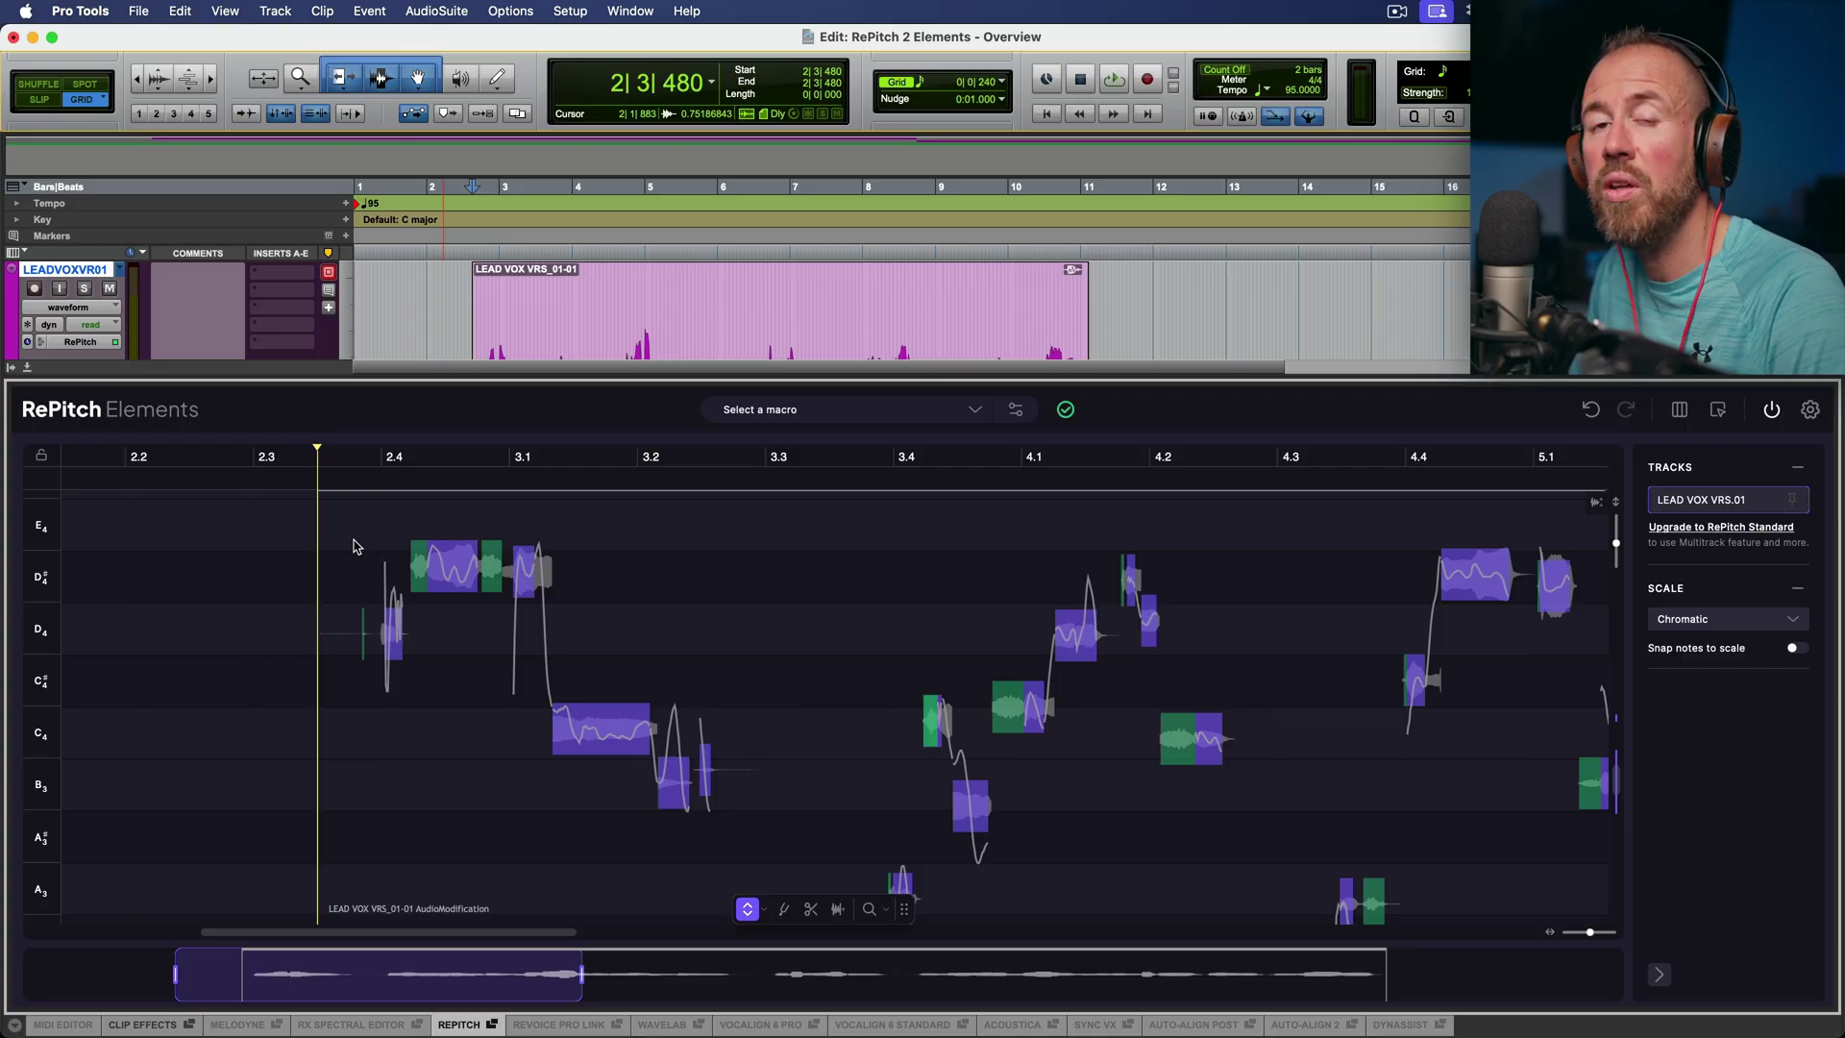
pyautogui.press('space')
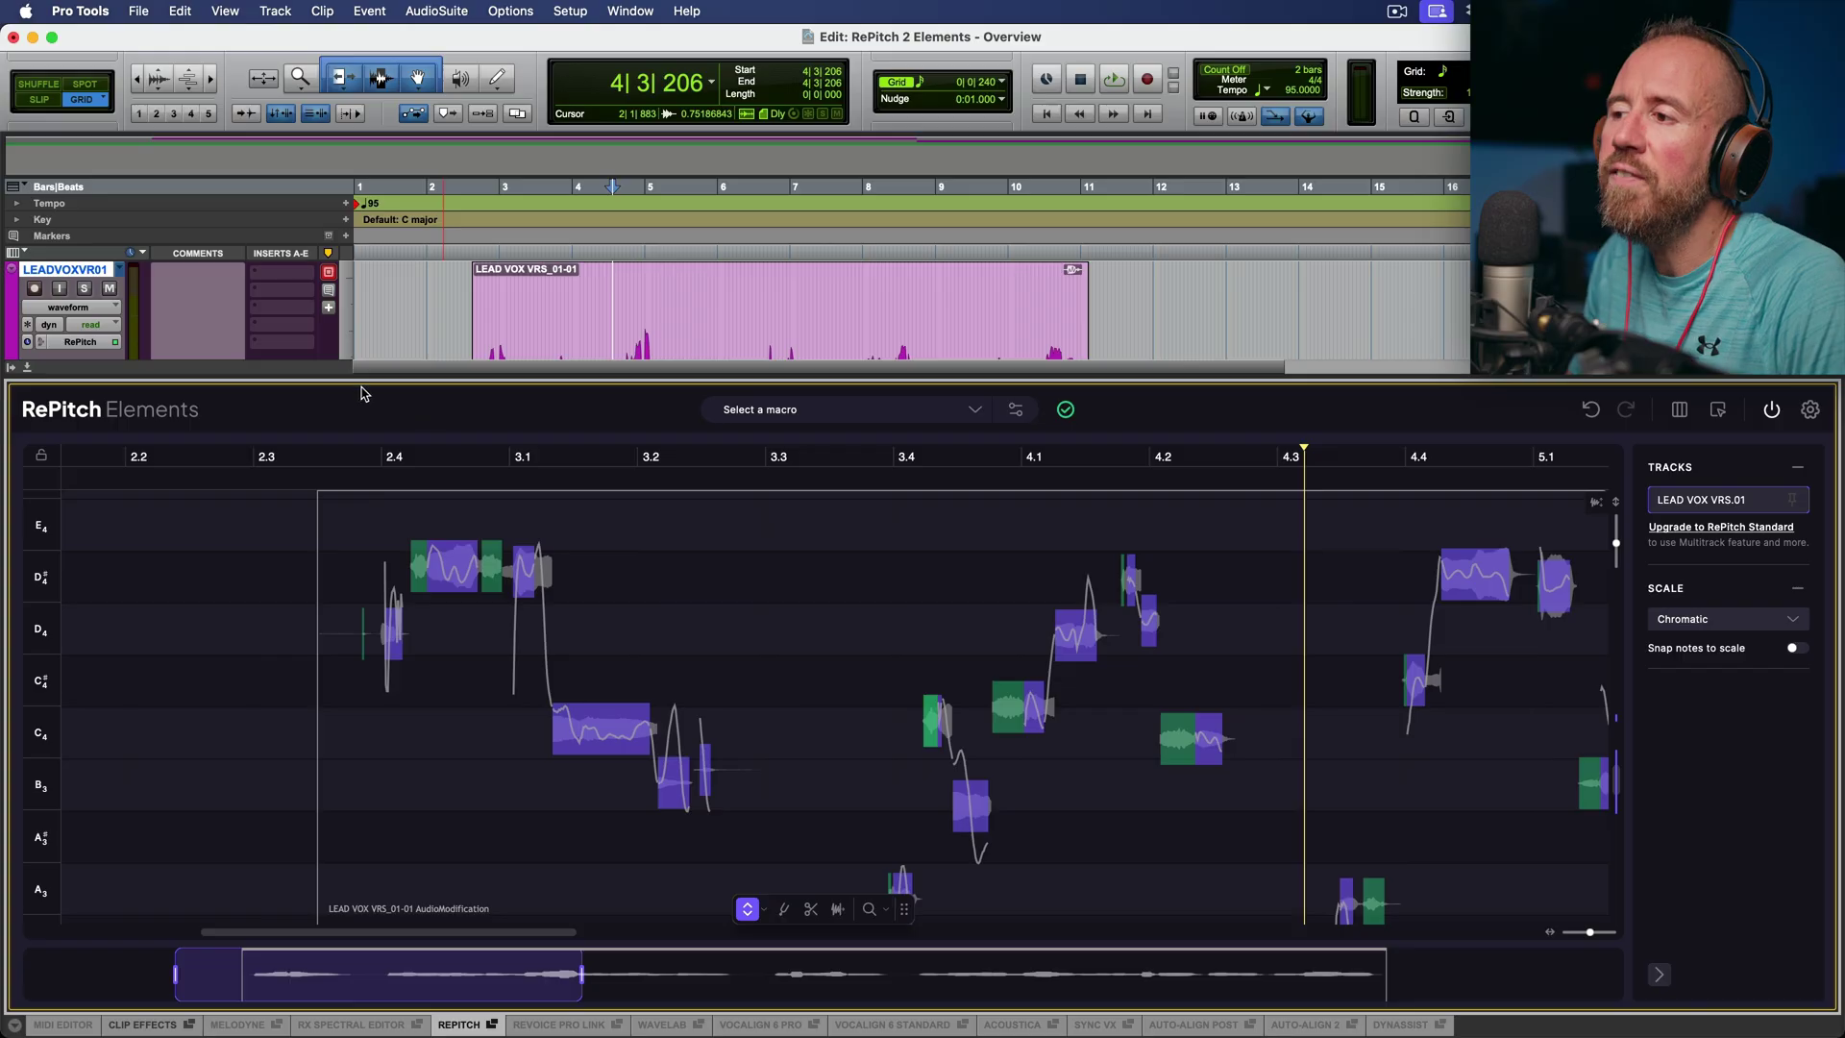
# Shrink the track heights so all three tracks fit above RePitch, and play the session from the start of the verse vocal clip.
pyautogui.hotkey('ctrl', 'Down')
pyautogui.hotkey('ctrl', 'Down')
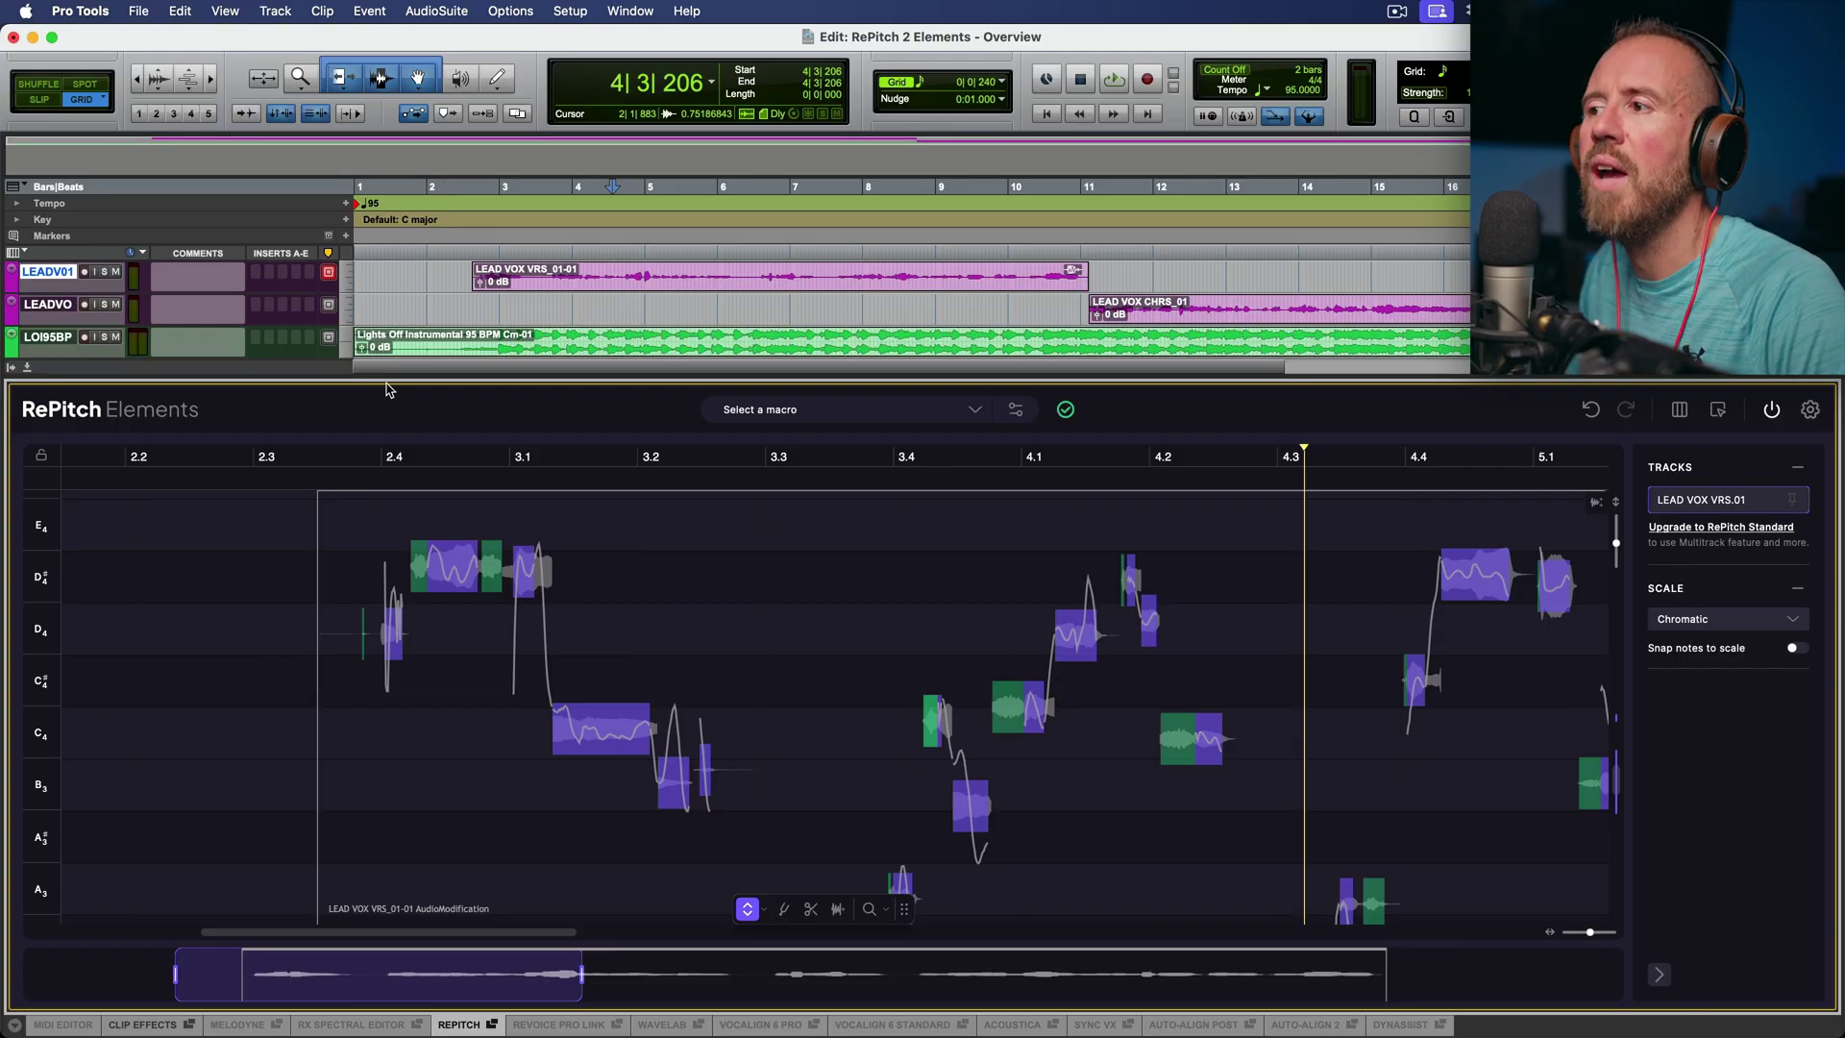
pyautogui.click(457, 275)
pyautogui.press('space')
pyautogui.press('space')
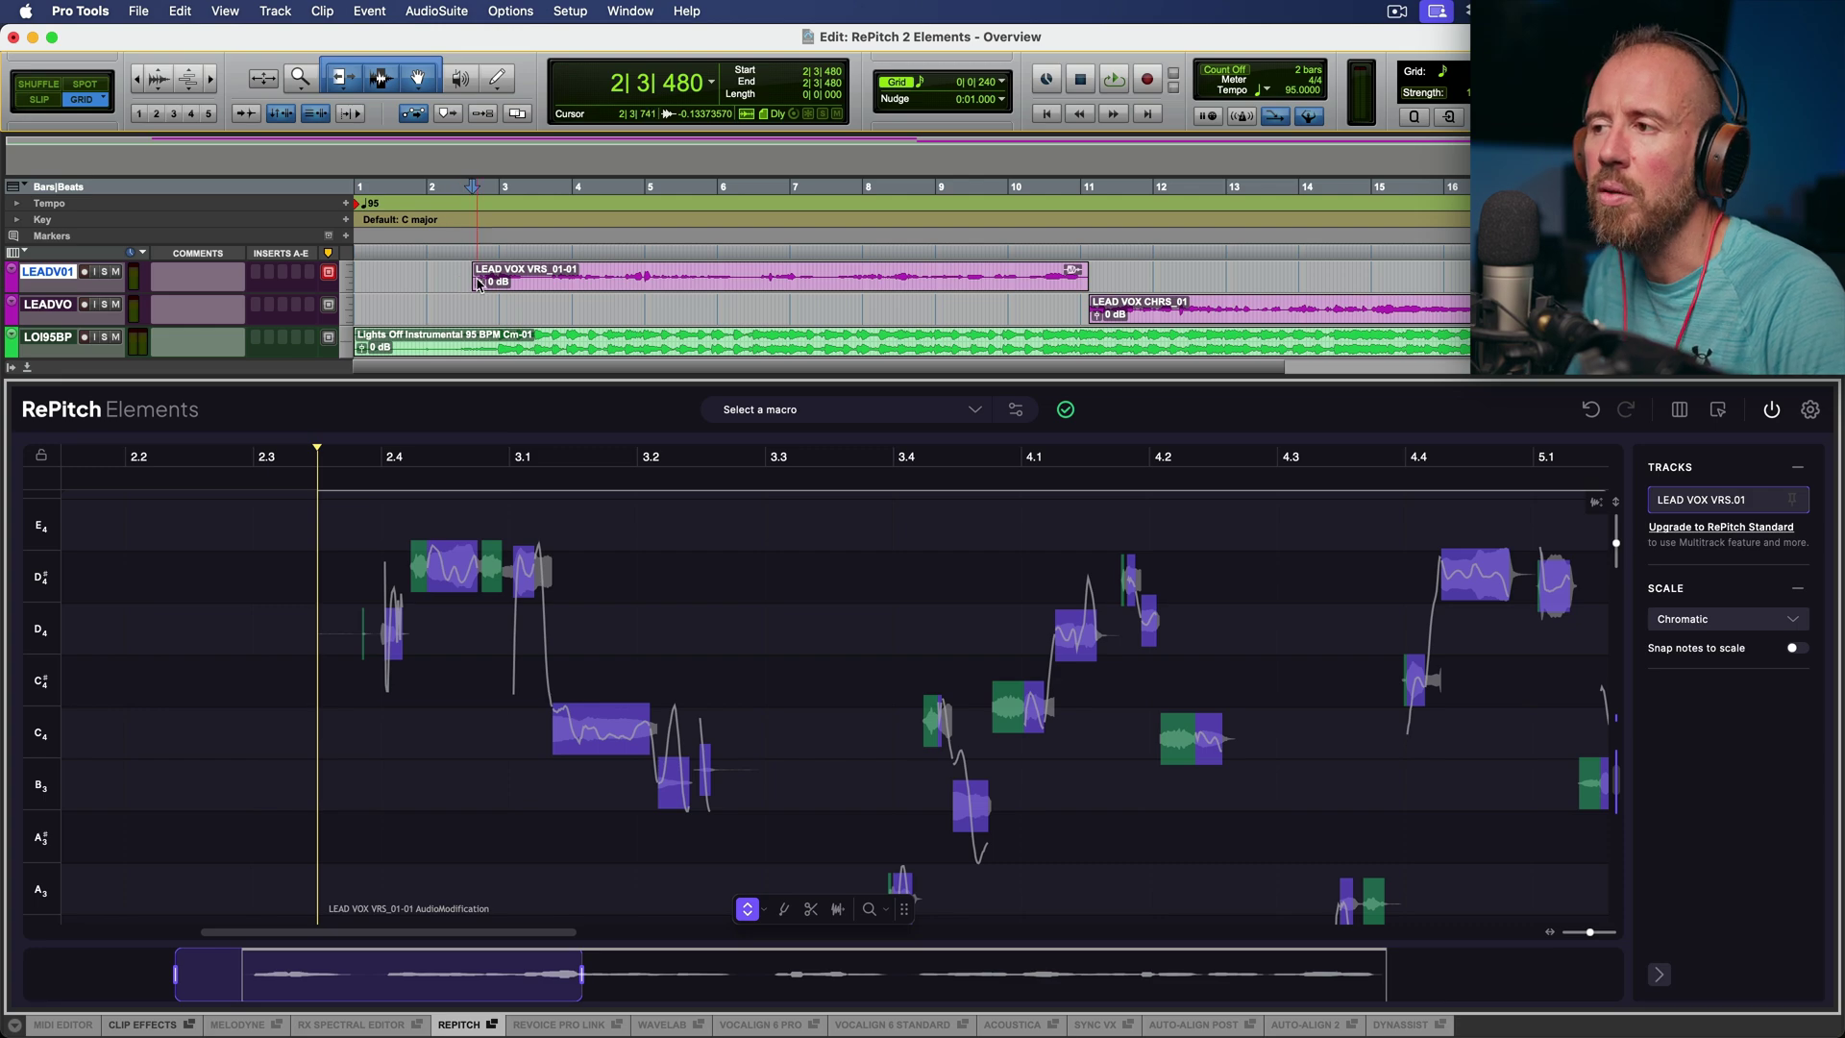
pyautogui.press('space')
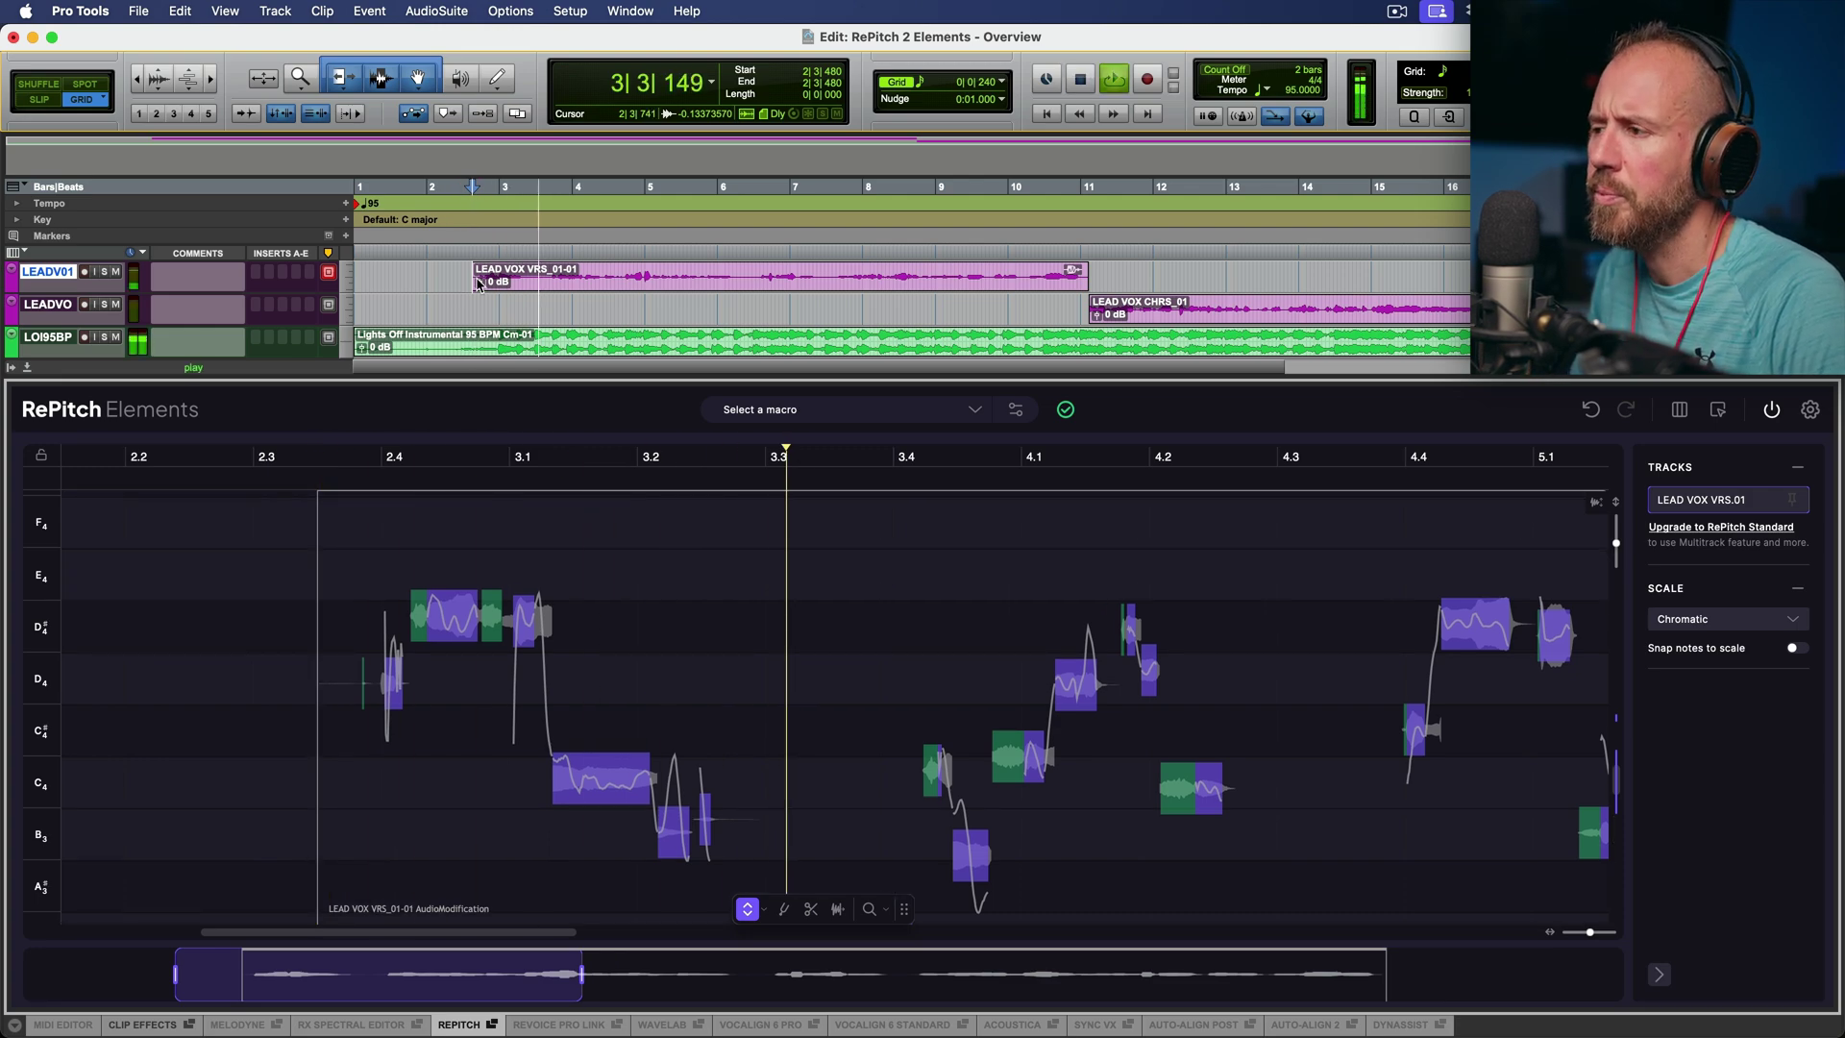
pyautogui.press('space')
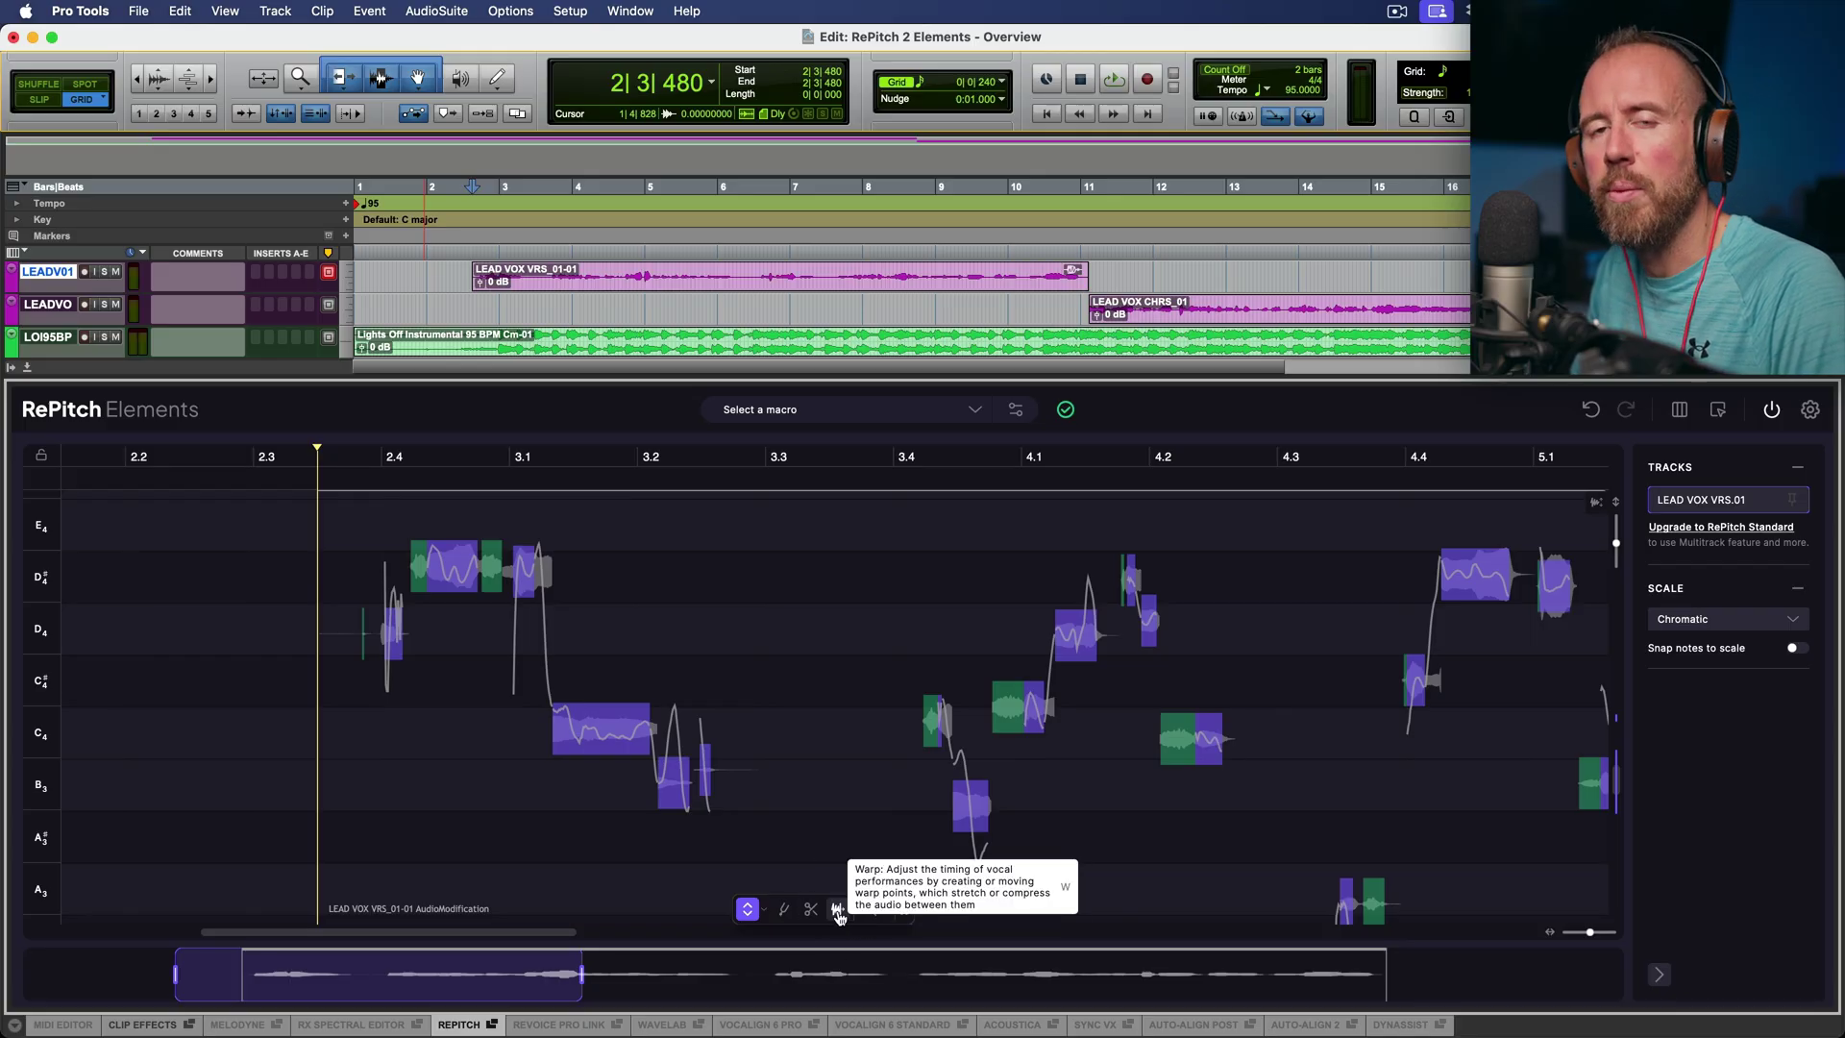
# Switch to the multi-edit Selector for working on the D#4 note between 4.4.25 and 4.4.75.
pyautogui.click(767, 911)
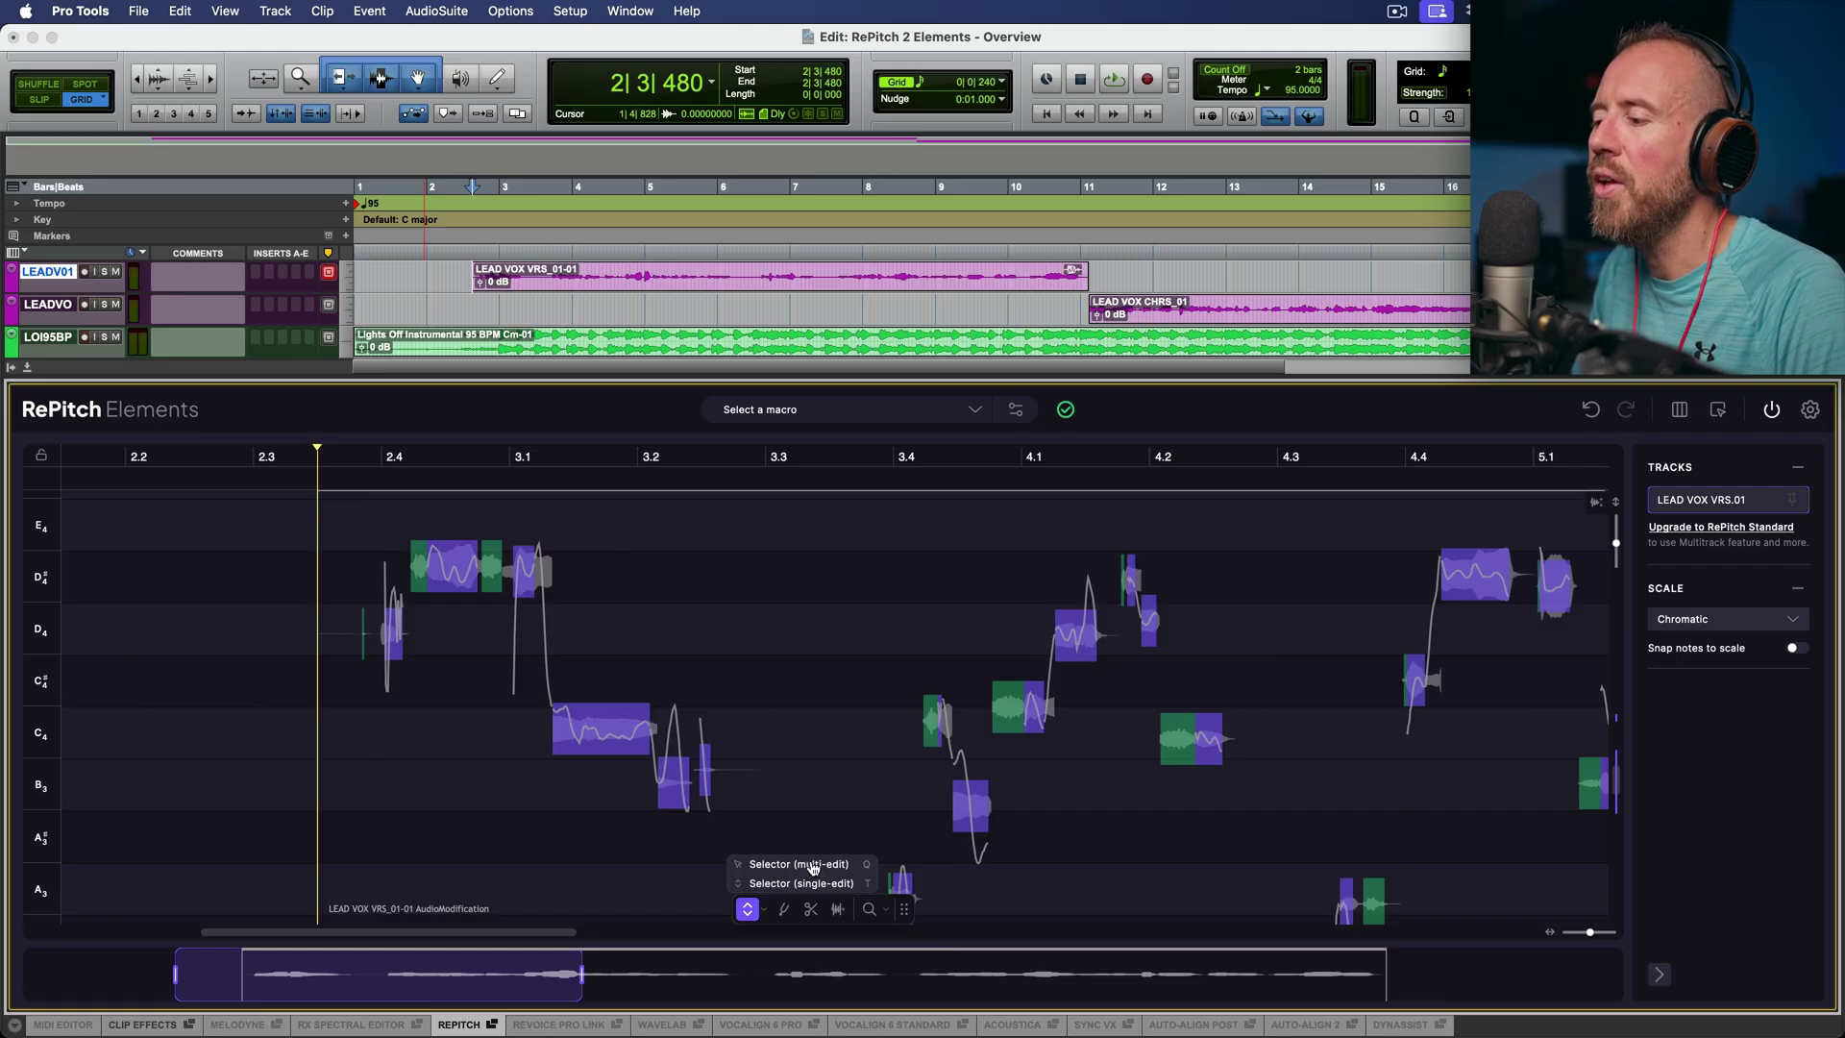
pyautogui.click(812, 865)
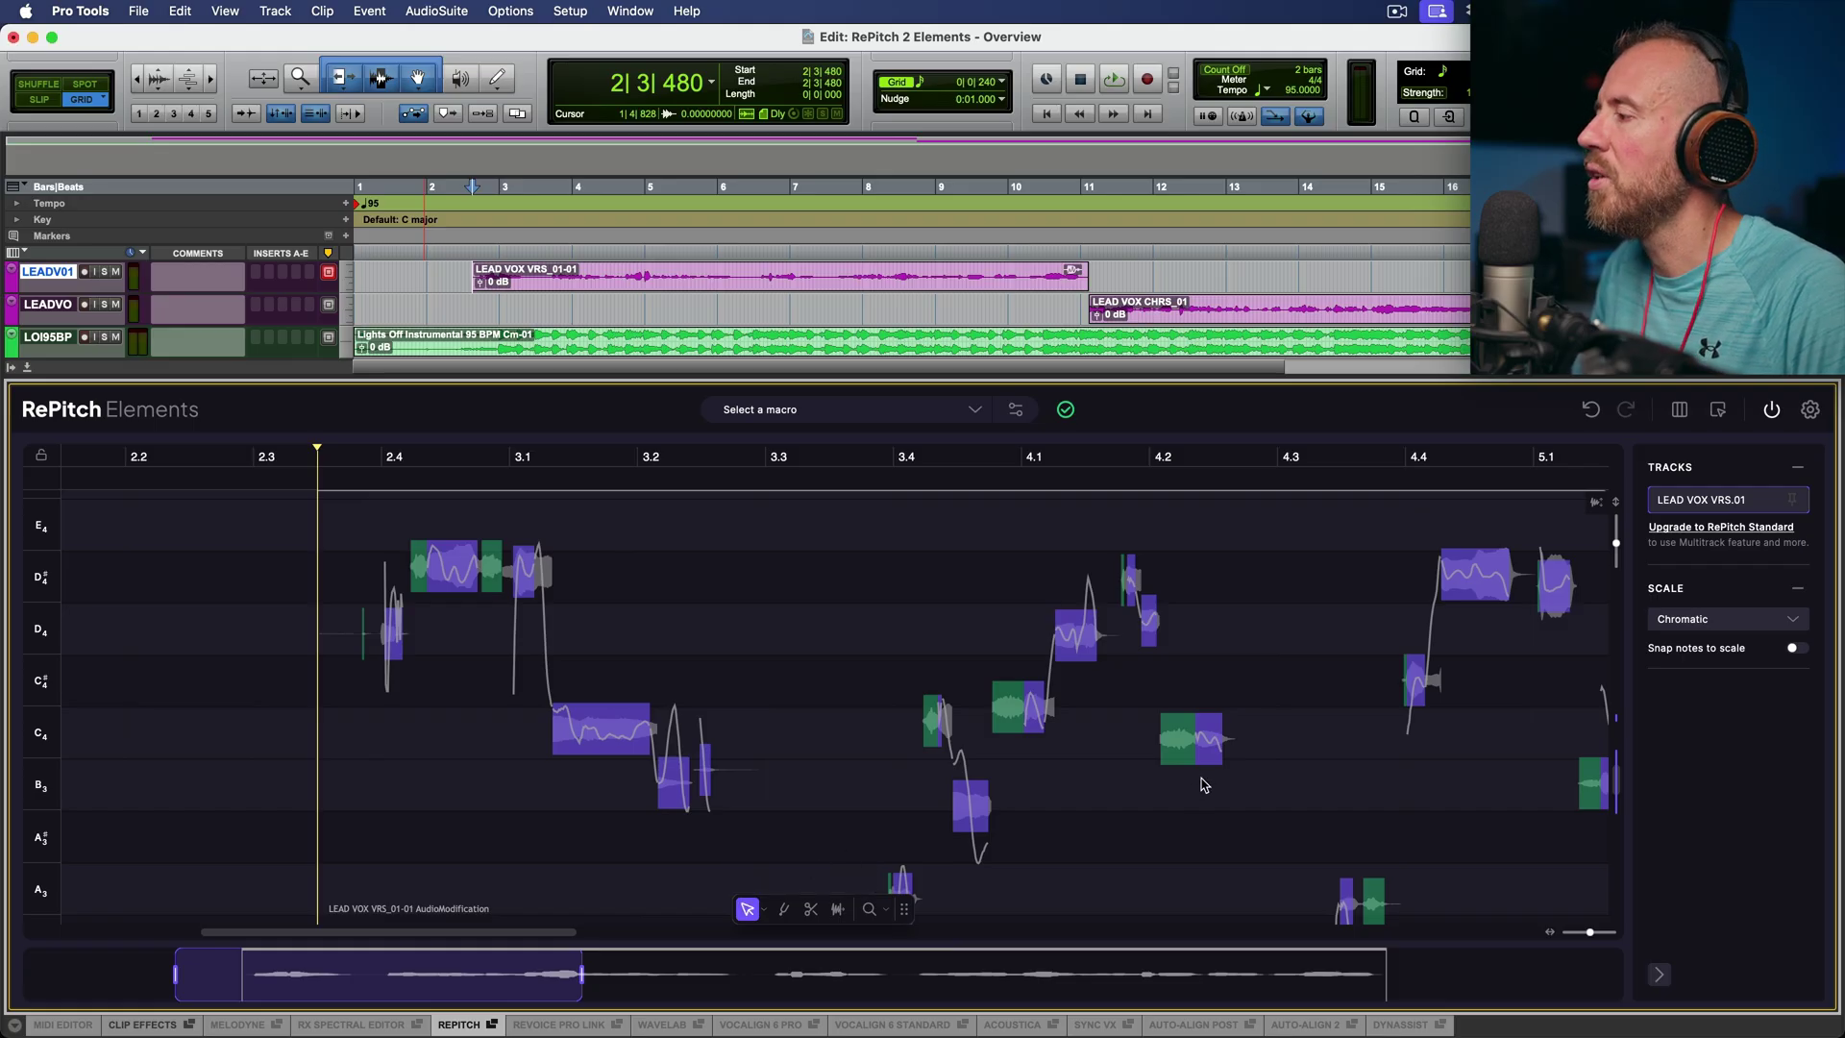
pyautogui.hscroll(5, 836, 583)
pyautogui.scroll(5, 836, 583)
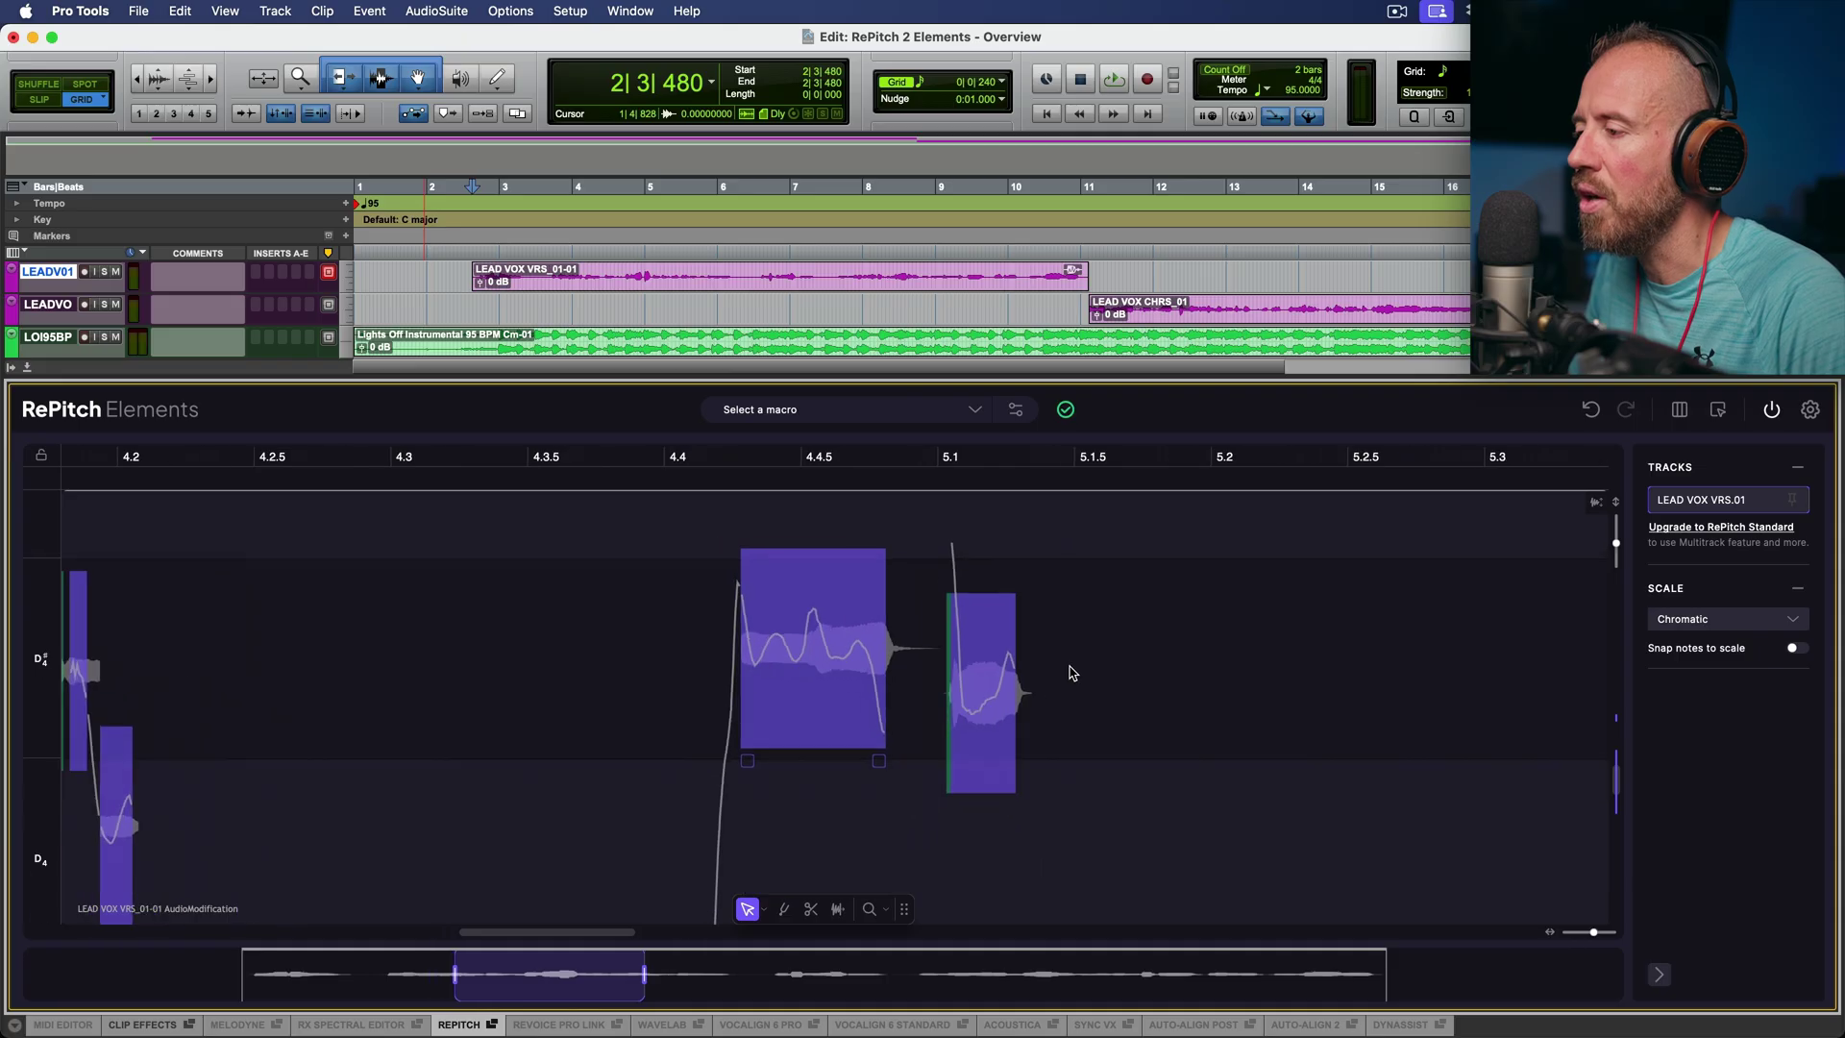
pyautogui.scroll(-3, 1184, 653)
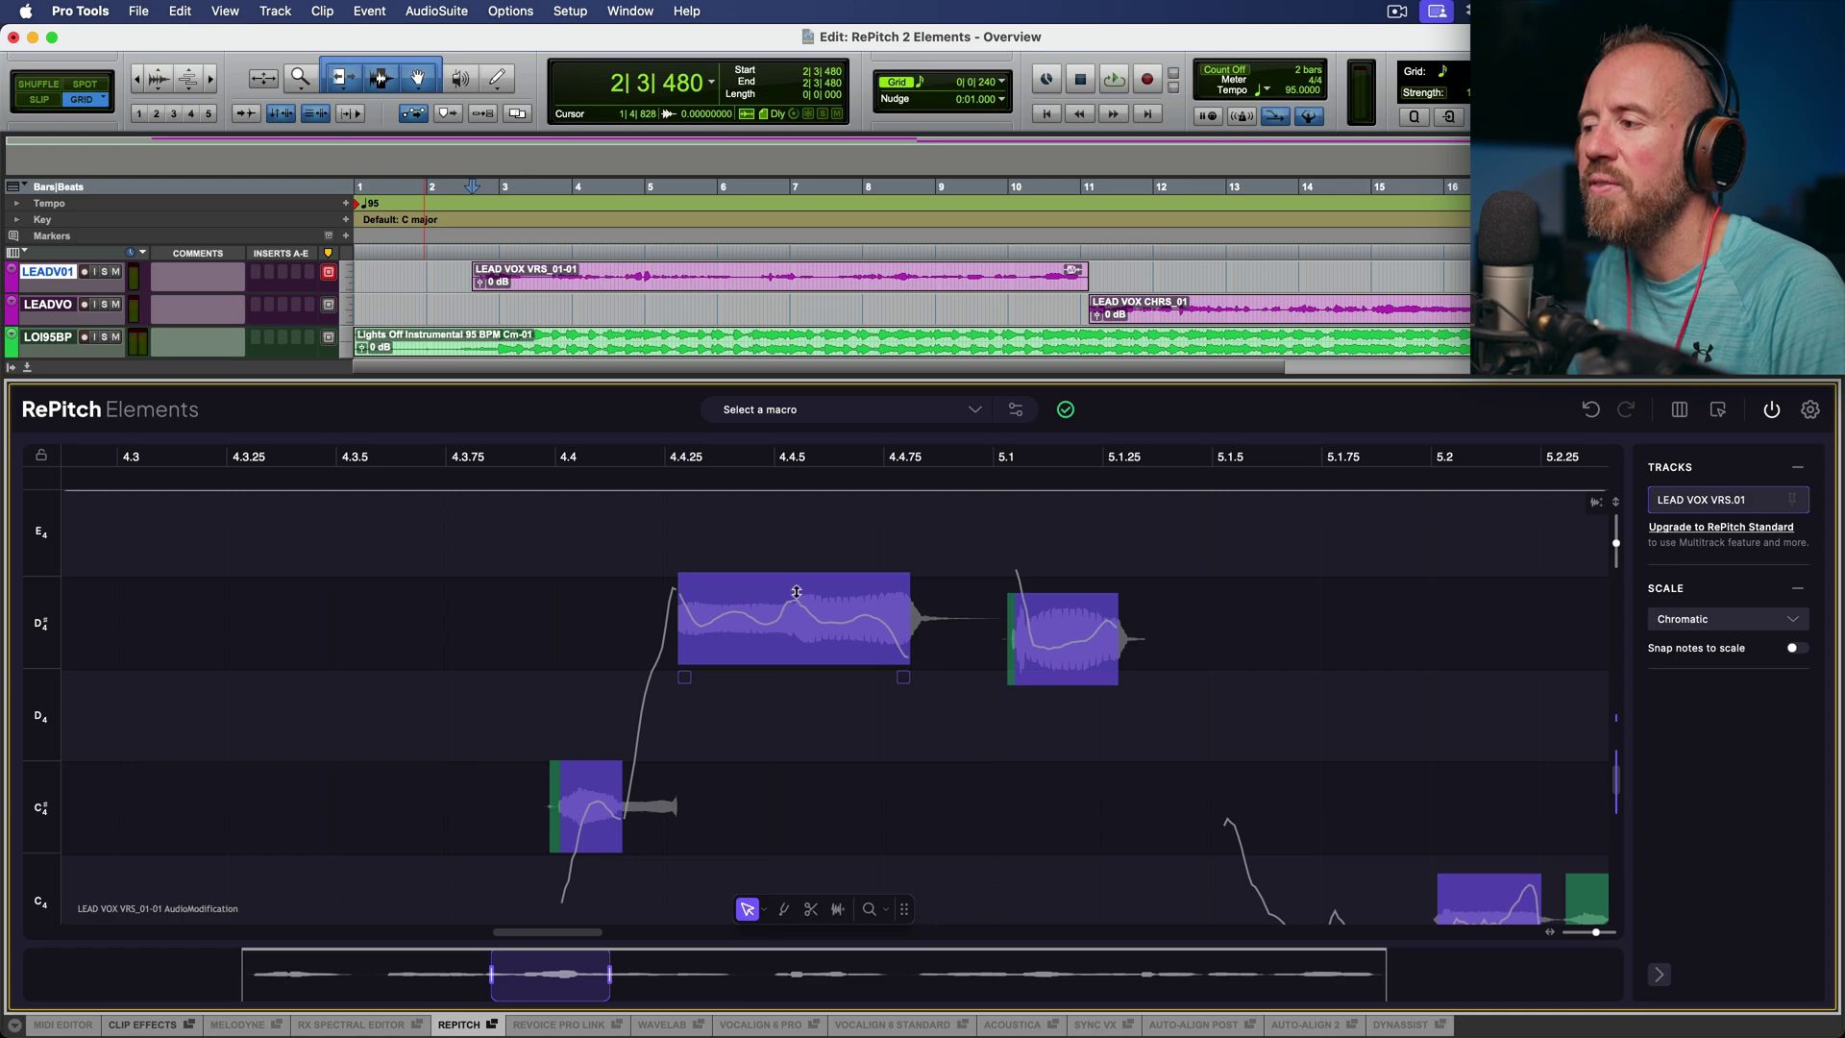
# Try raising the D#4 note after 4.4.25 to 13 cents and delaying its start to just before 4.4.5, undoing each change.
pyautogui.moveTo(796, 592)
pyautogui.mouseDown()
pyautogui.moveTo(799, 634)
pyautogui.moveTo(805, 586)
pyautogui.mouseUp()
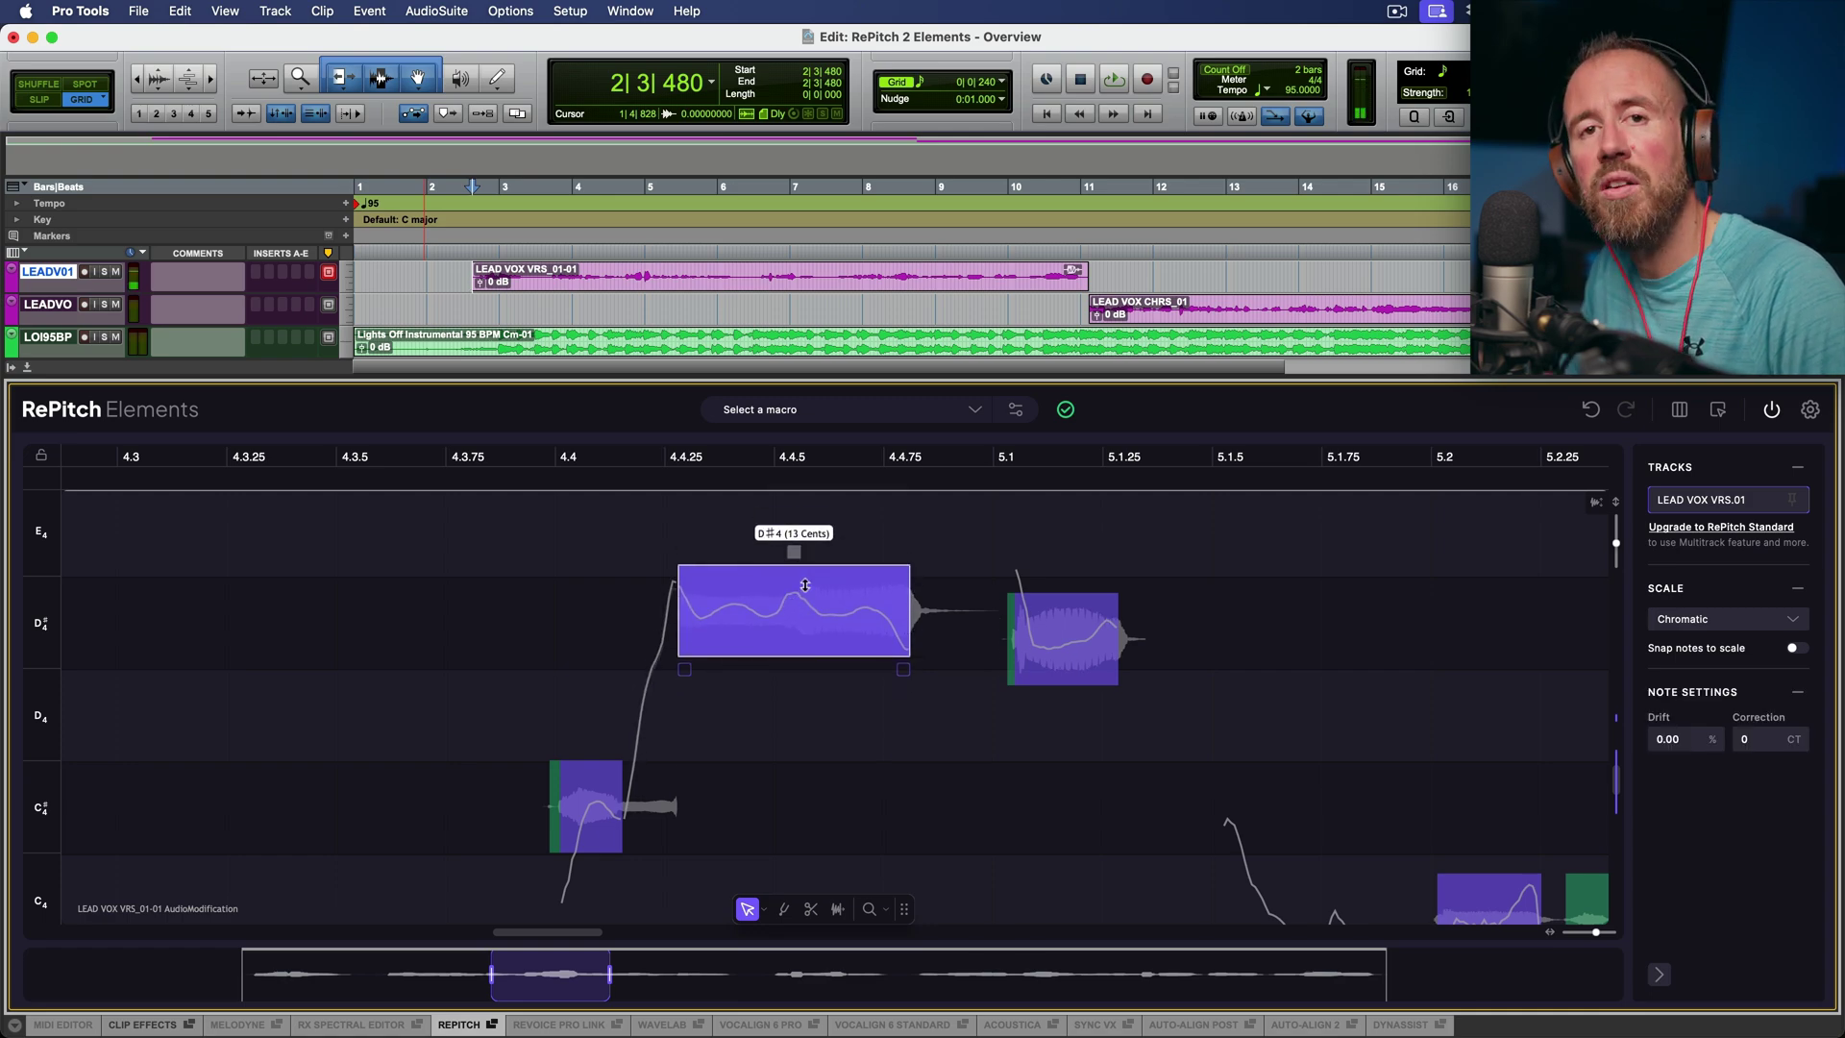
pyautogui.press('super+z')
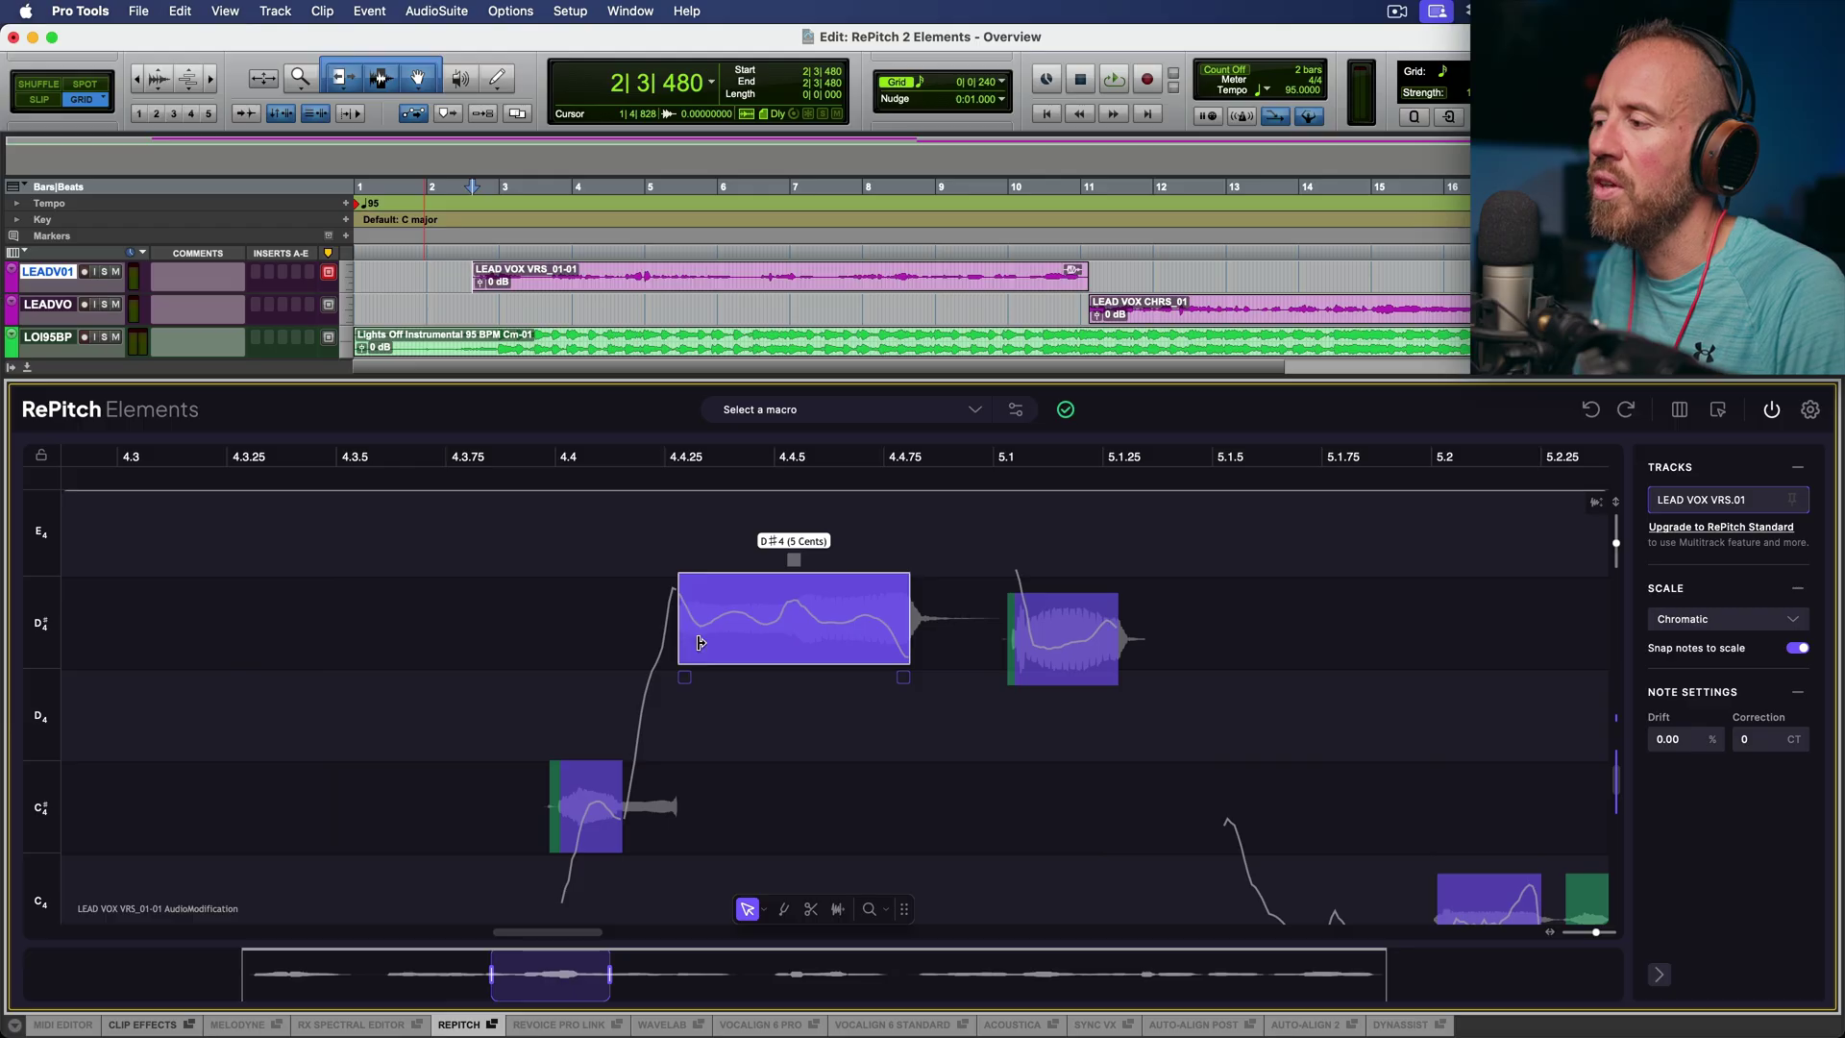
pyautogui.moveTo(684, 649); pyautogui.dragTo(763, 649)
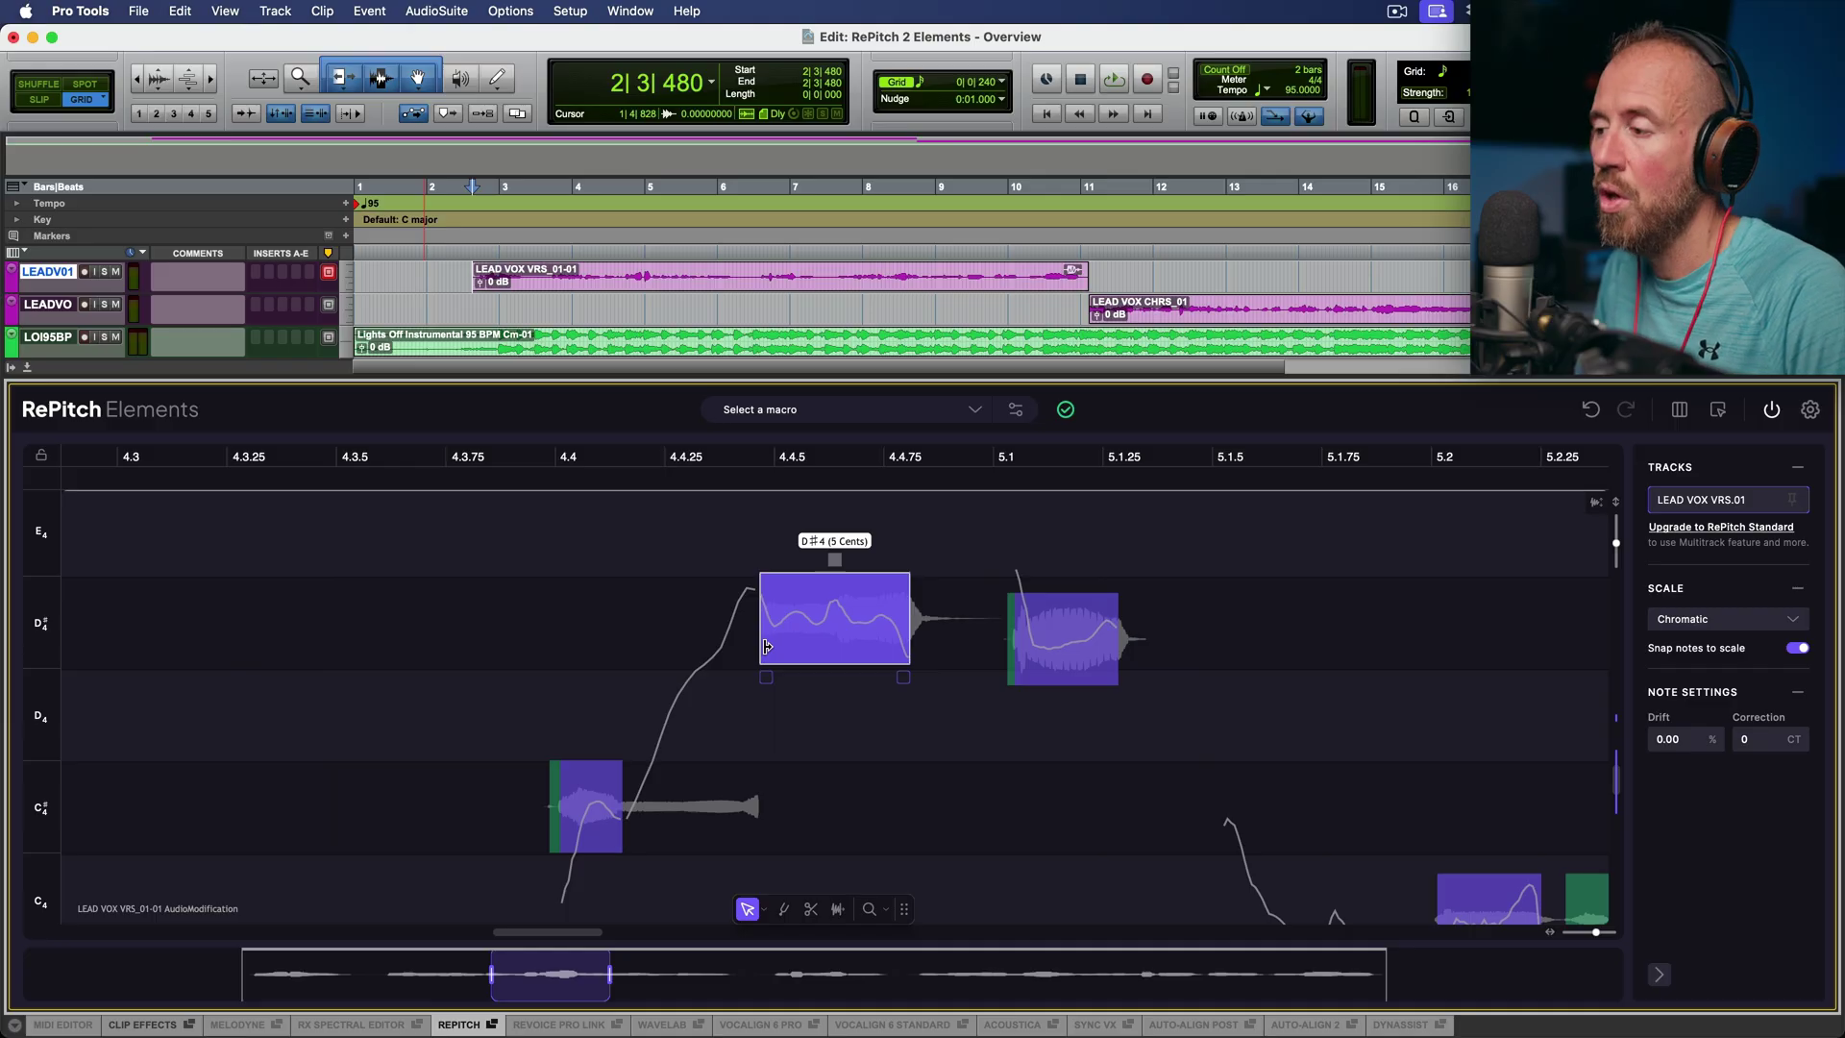
pyautogui.press('super+z')
# Select the notes and transition from 4.4 to 4.4.75, move the D#4 note's start to just before 4.4.5, and play the passage.
pyautogui.moveTo(567, 582); pyautogui.dragTo(711, 860)
pyautogui.moveTo(685, 653); pyautogui.dragTo(768, 653)
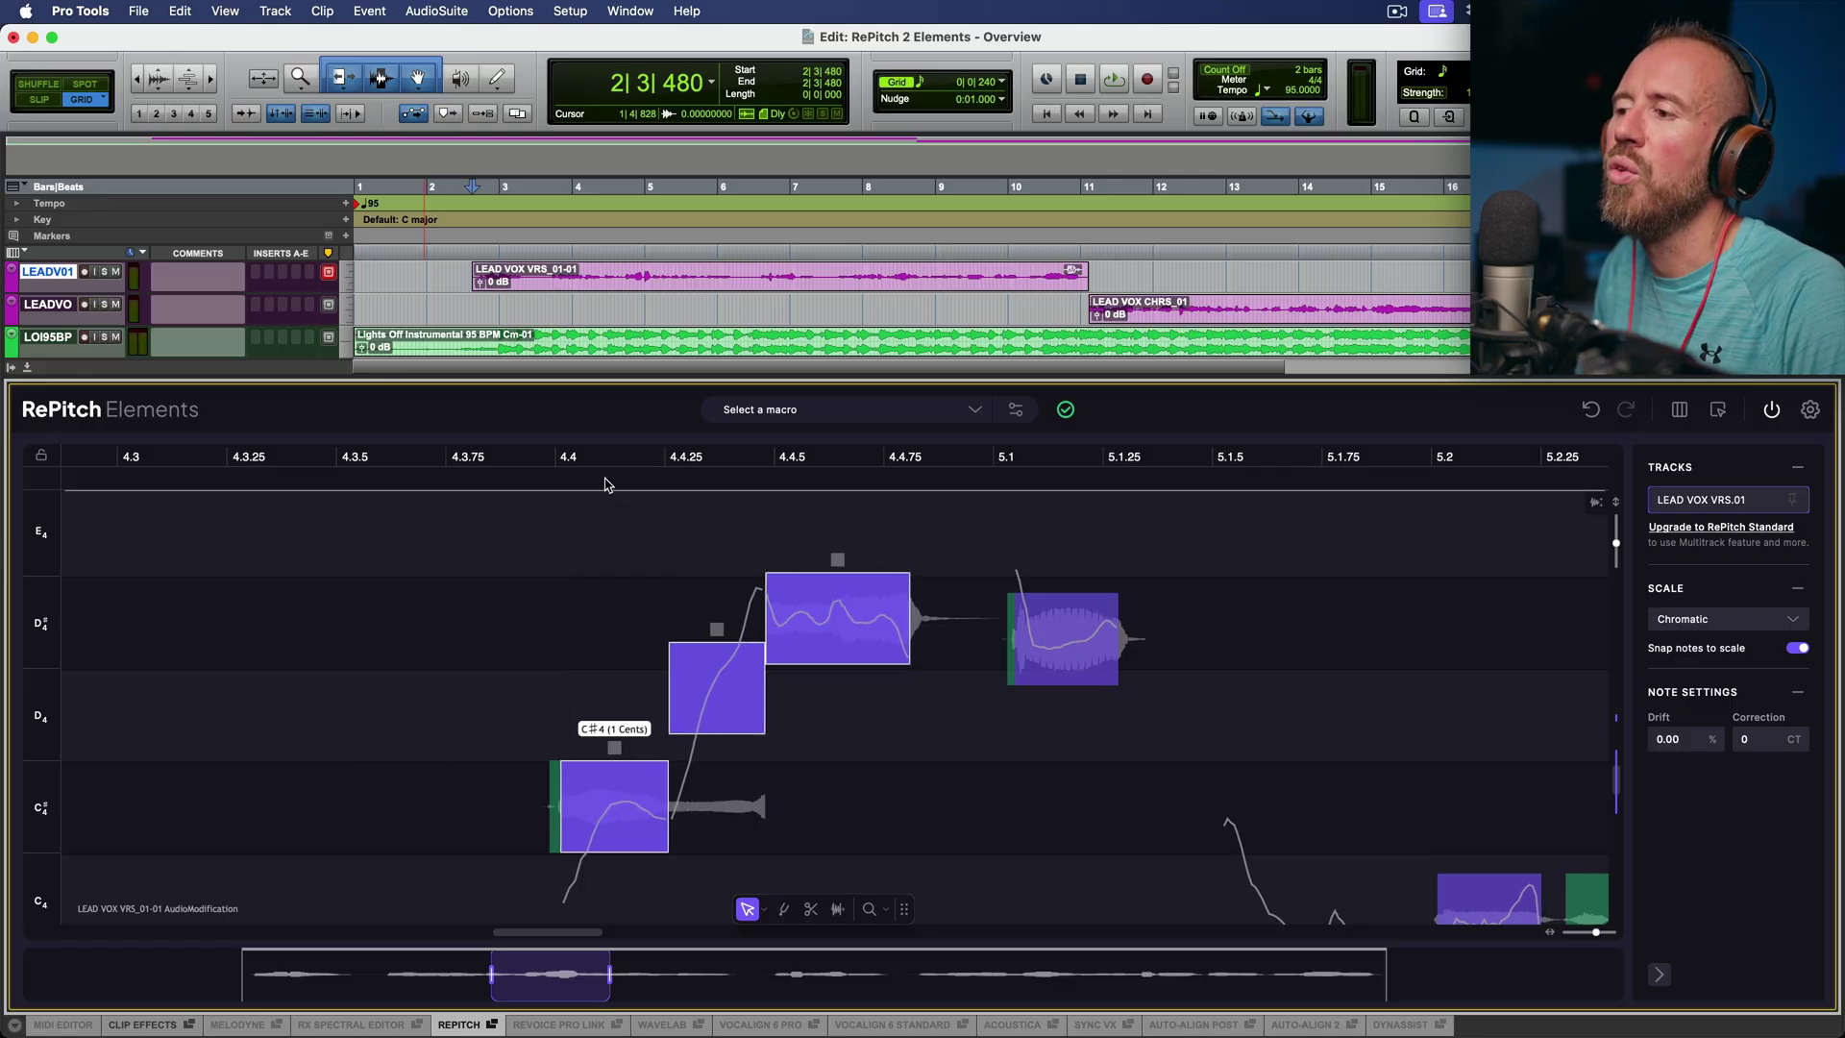
pyautogui.click(456, 545)
pyautogui.press('space')
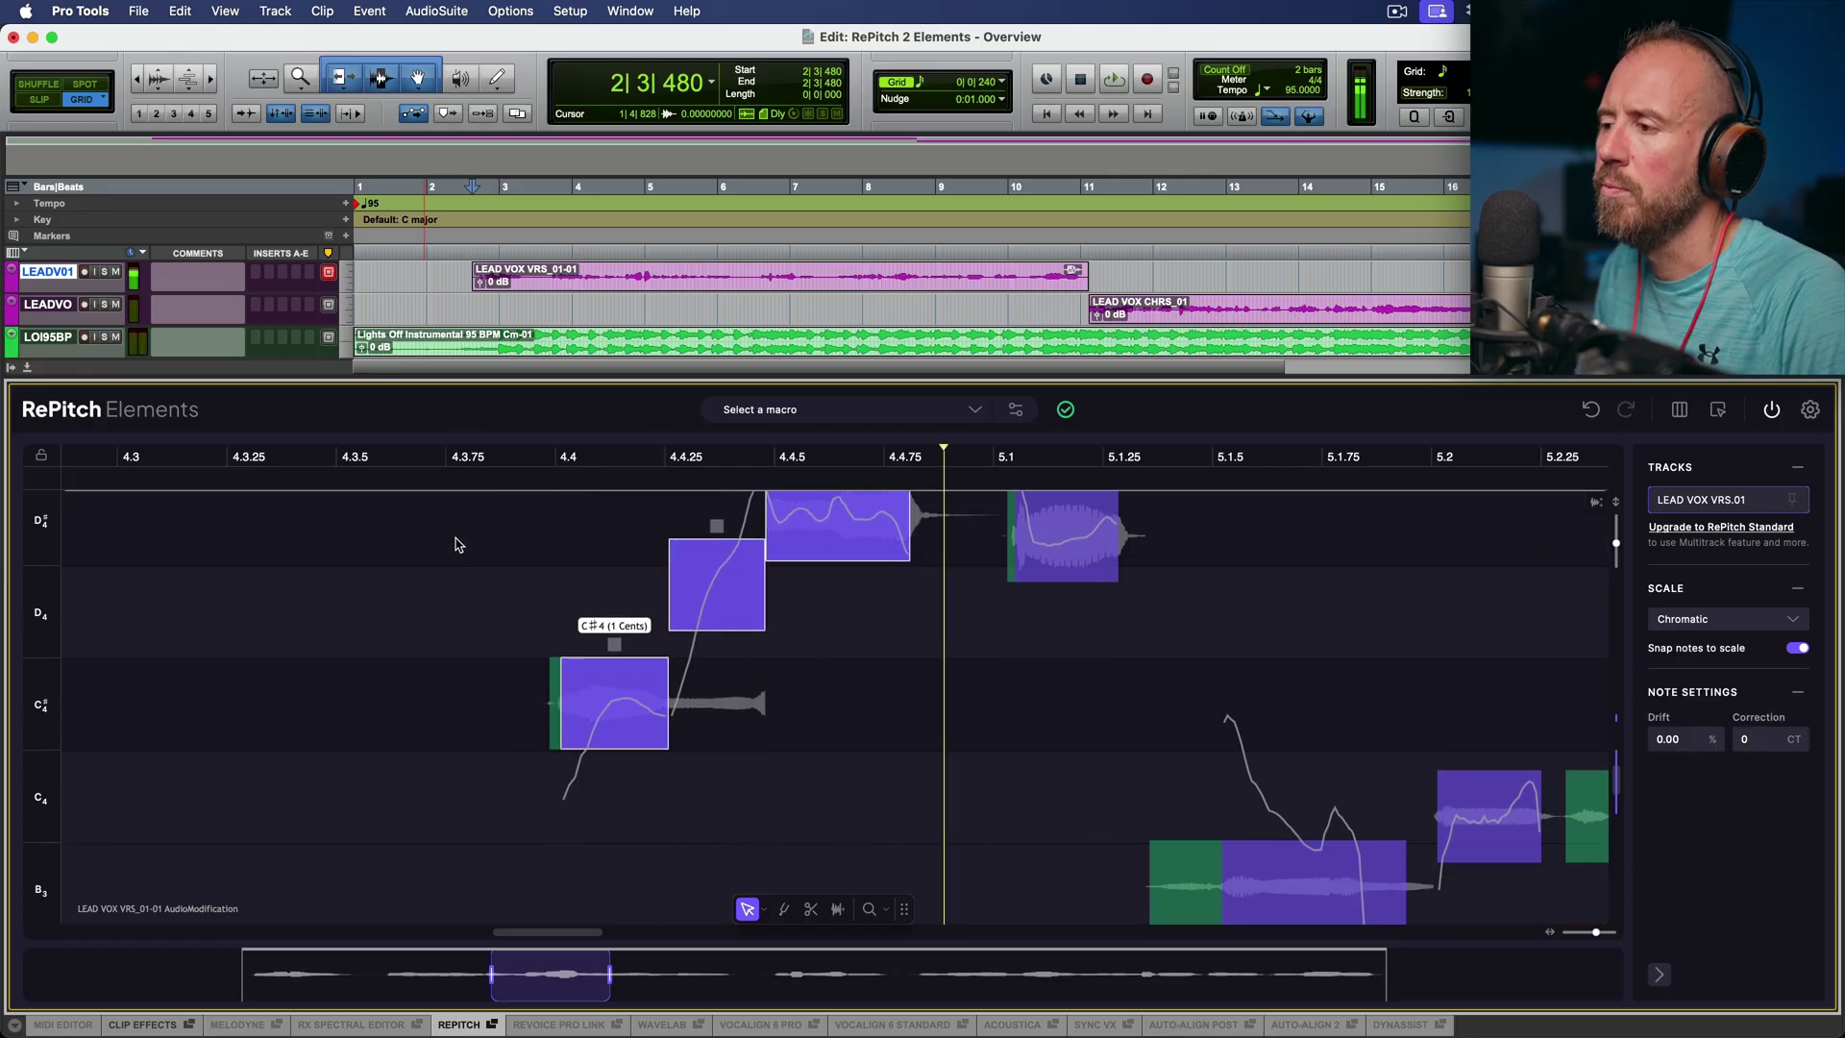
pyautogui.press('space')
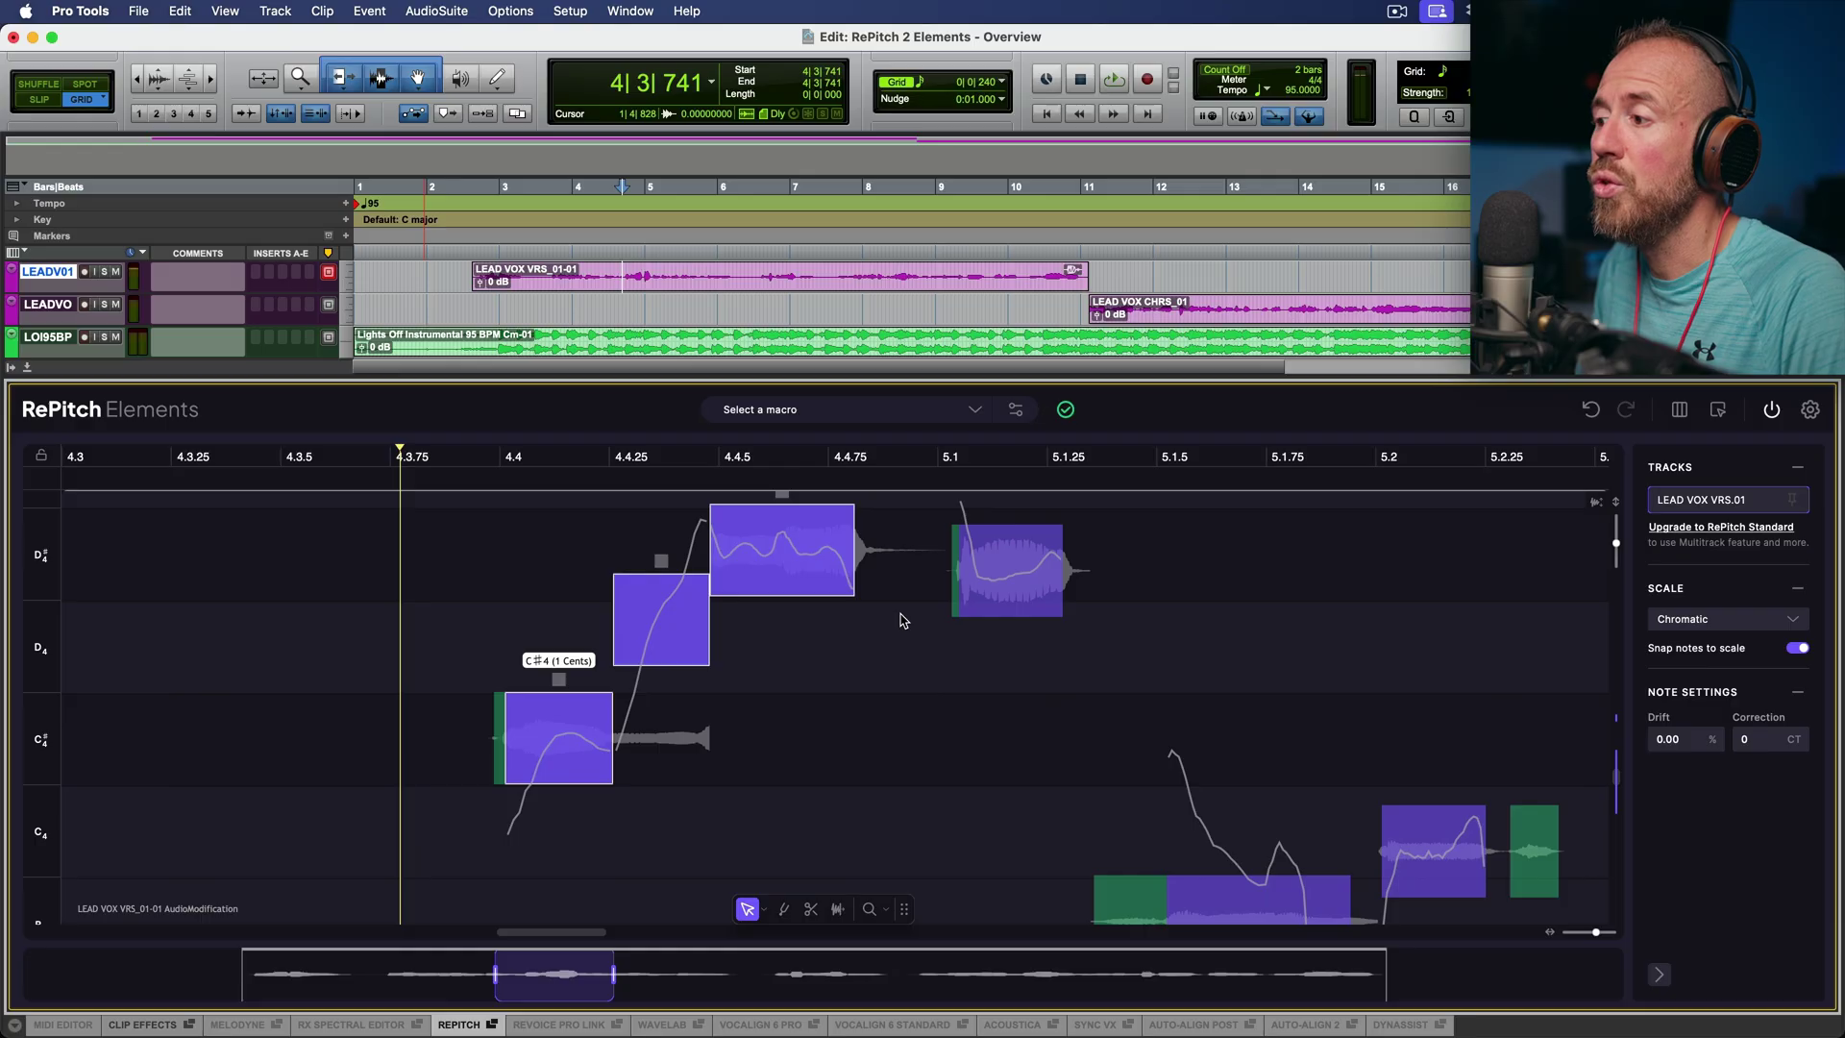
# Reset the timing stretch on the selected notes and transition between 4.4 and 4.4.75.
pyautogui.moveTo(565, 549); pyautogui.dragTo(827, 810)
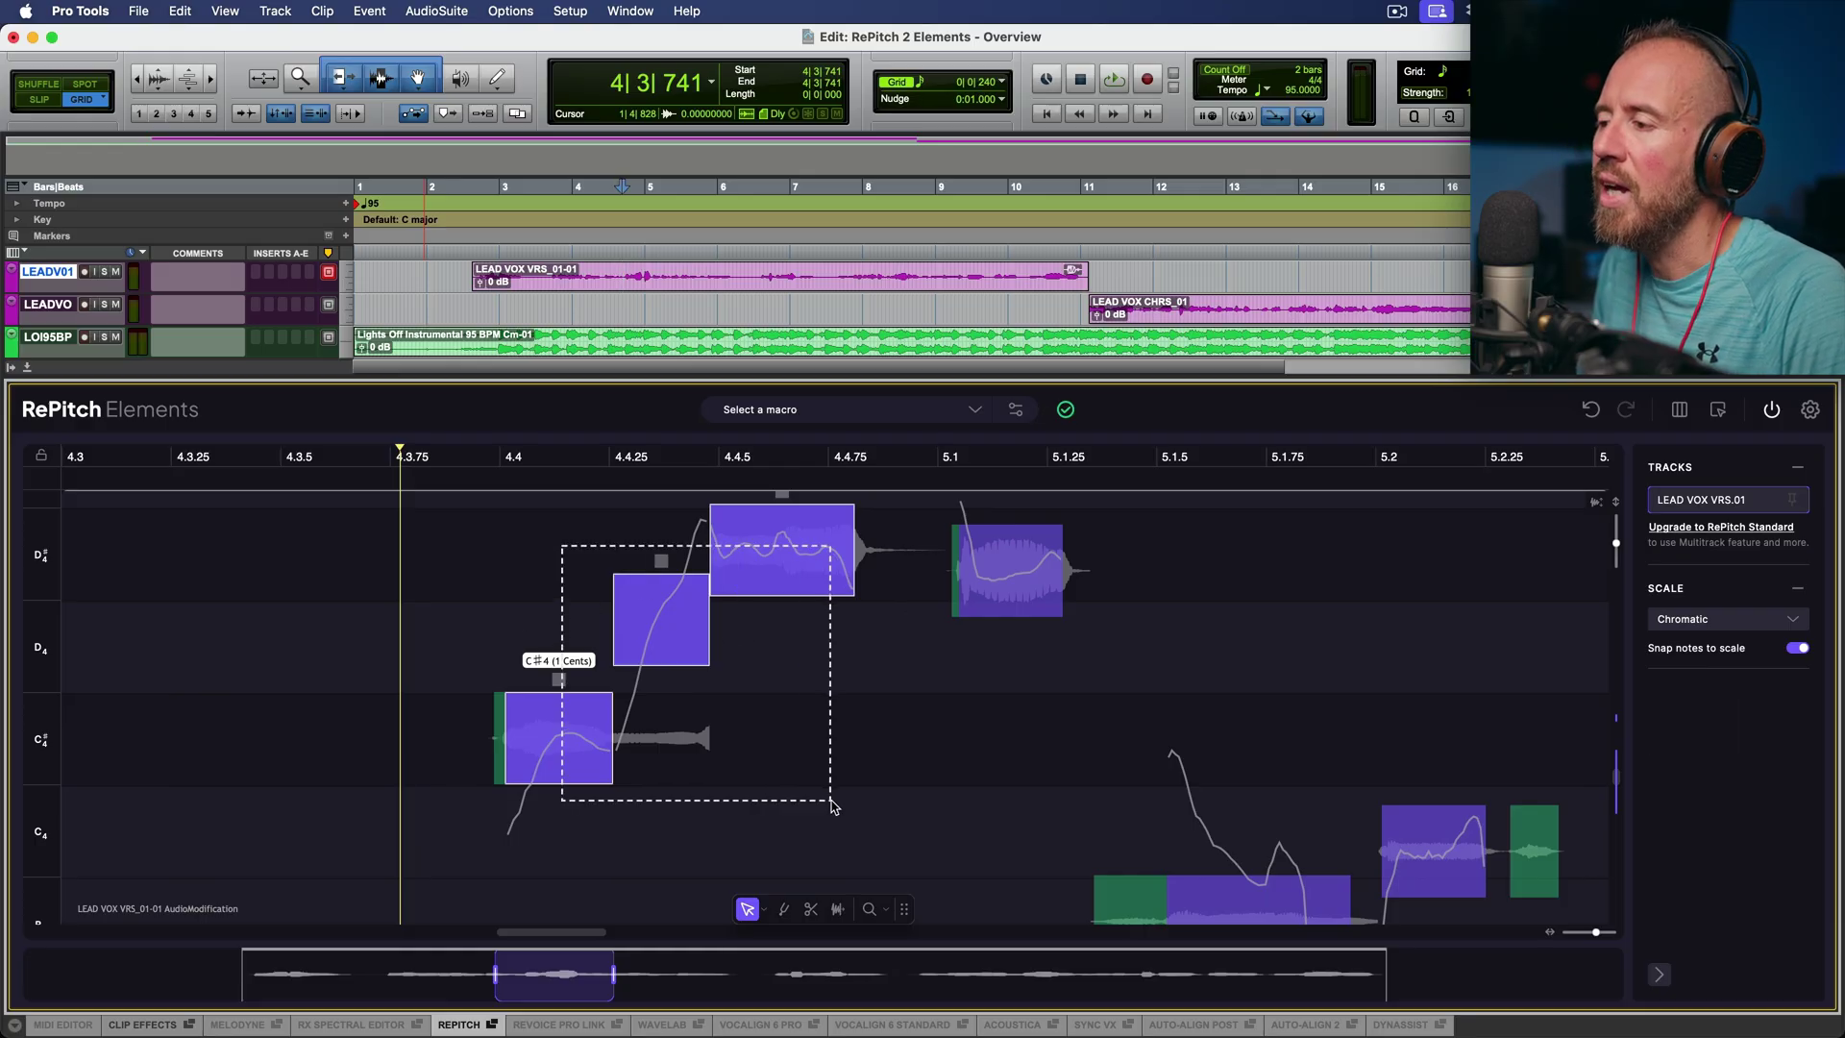
pyautogui.rightClick(786, 573)
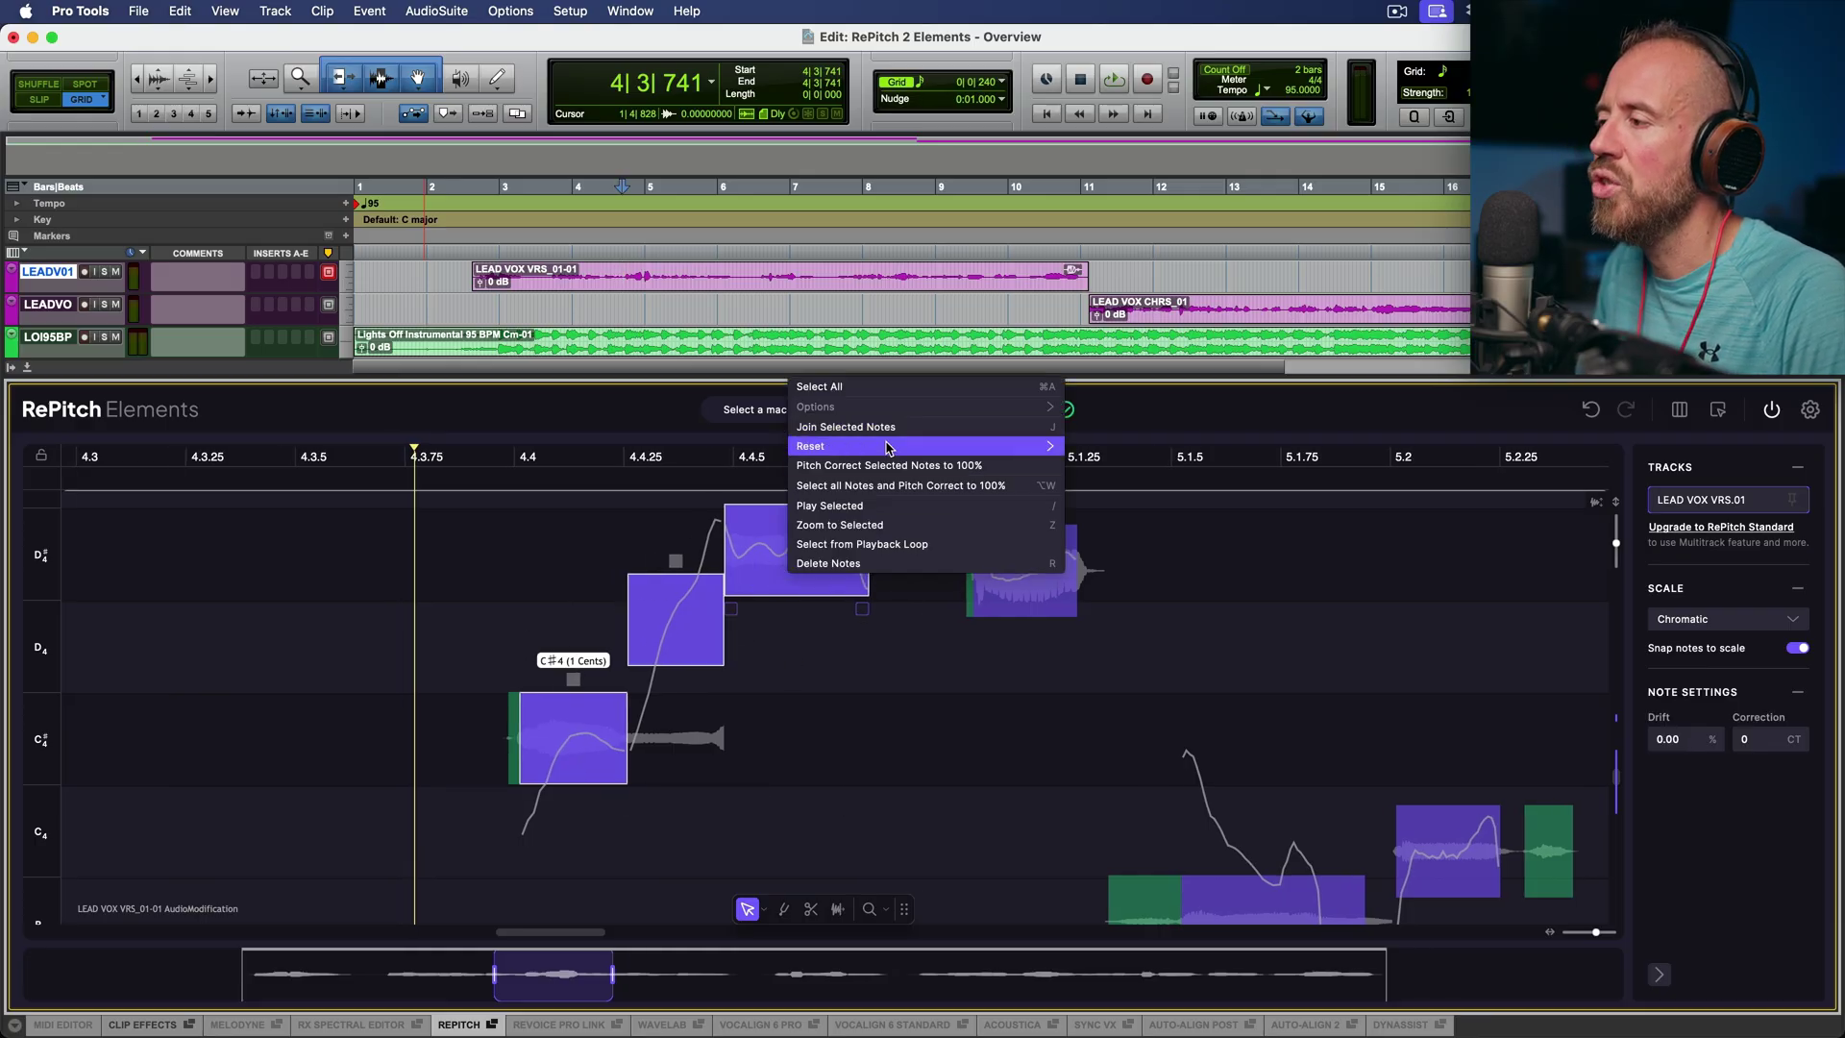
pyautogui.moveTo(961, 446)
pyautogui.click(1117, 490)
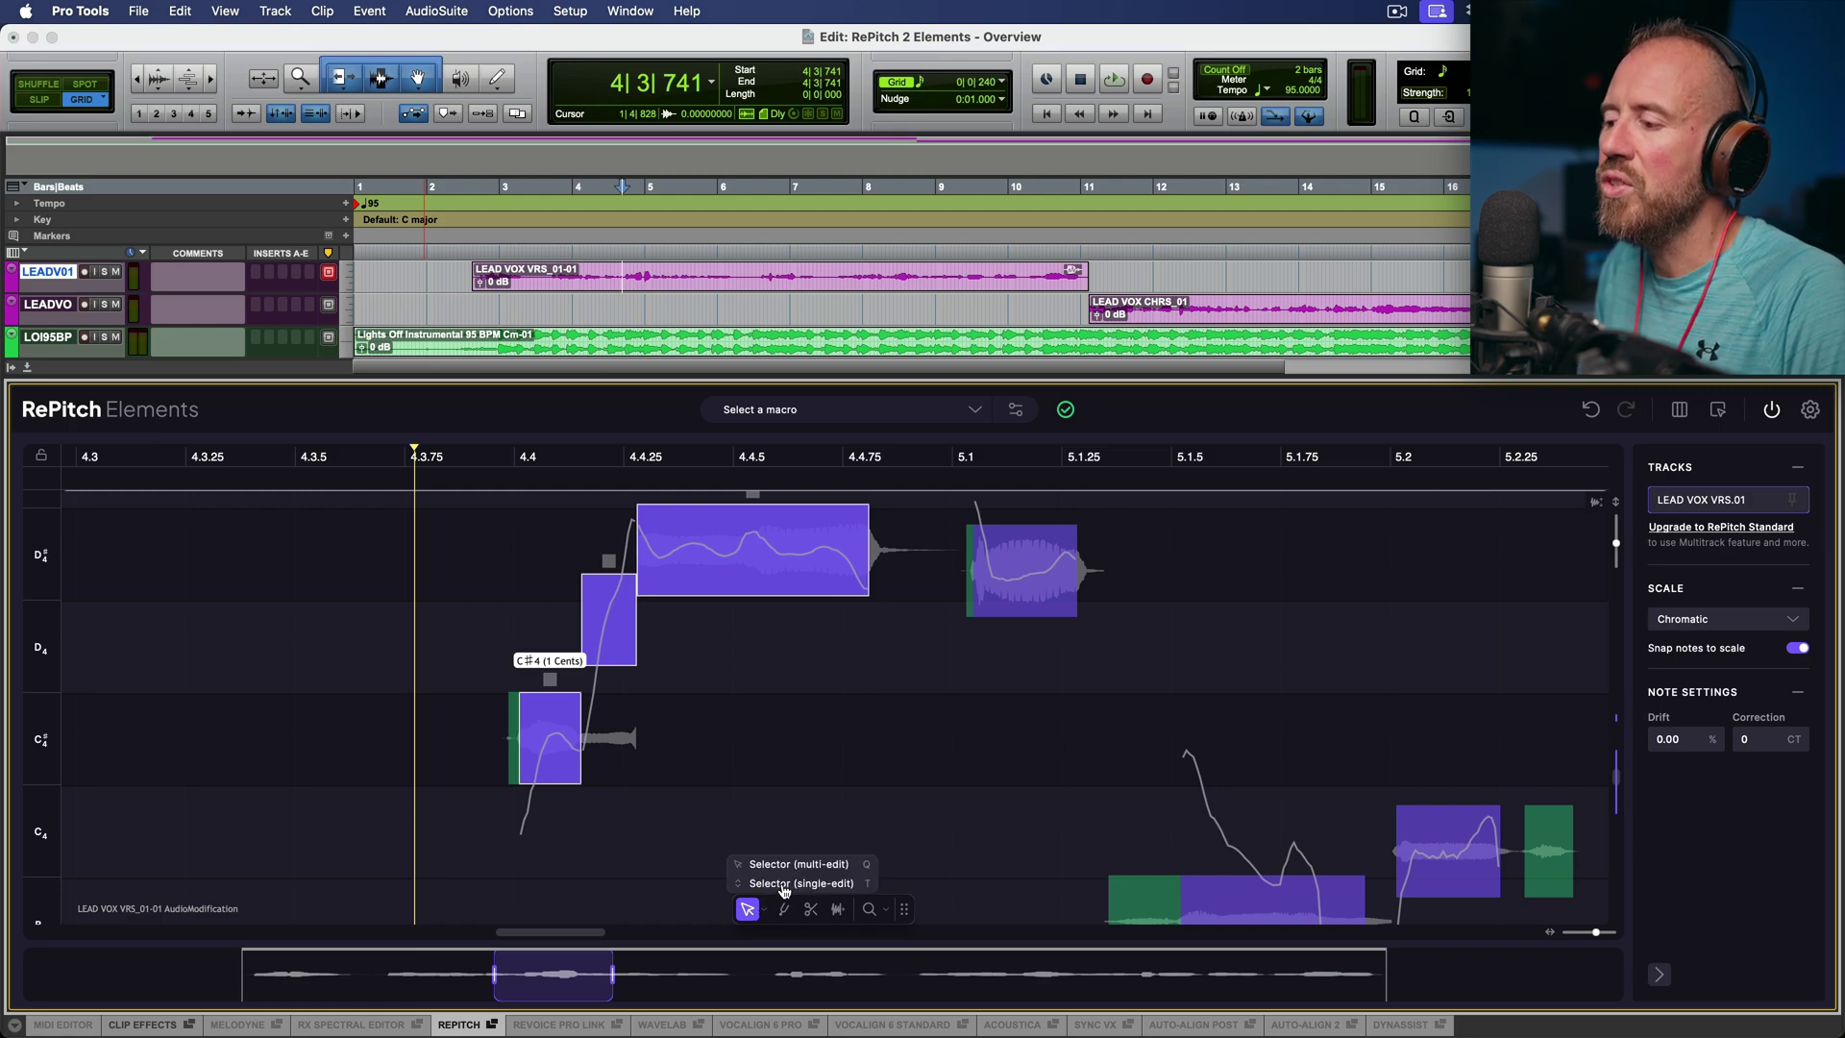
# Switch to the single-edit Selector and fully pitch-correct the notes at 4.4, 5.1 and 5.2.
pyautogui.click(783, 885)
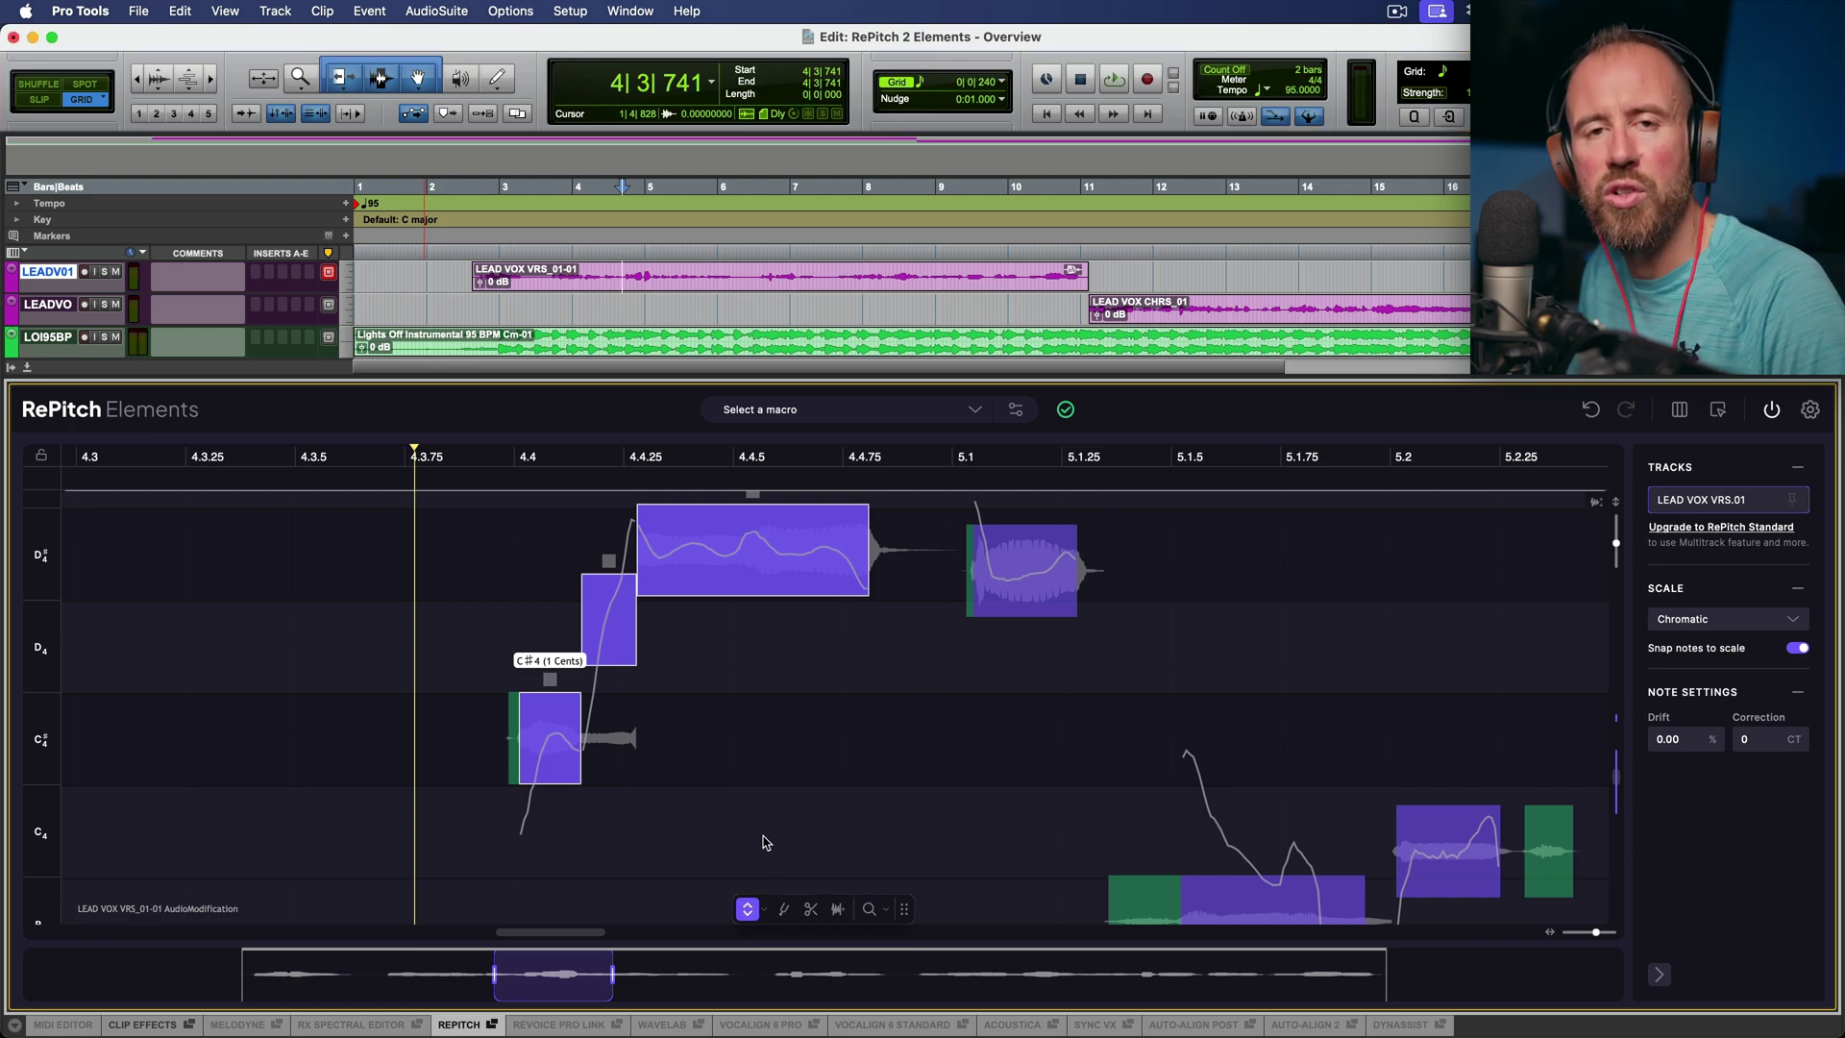
pyautogui.click(914, 608)
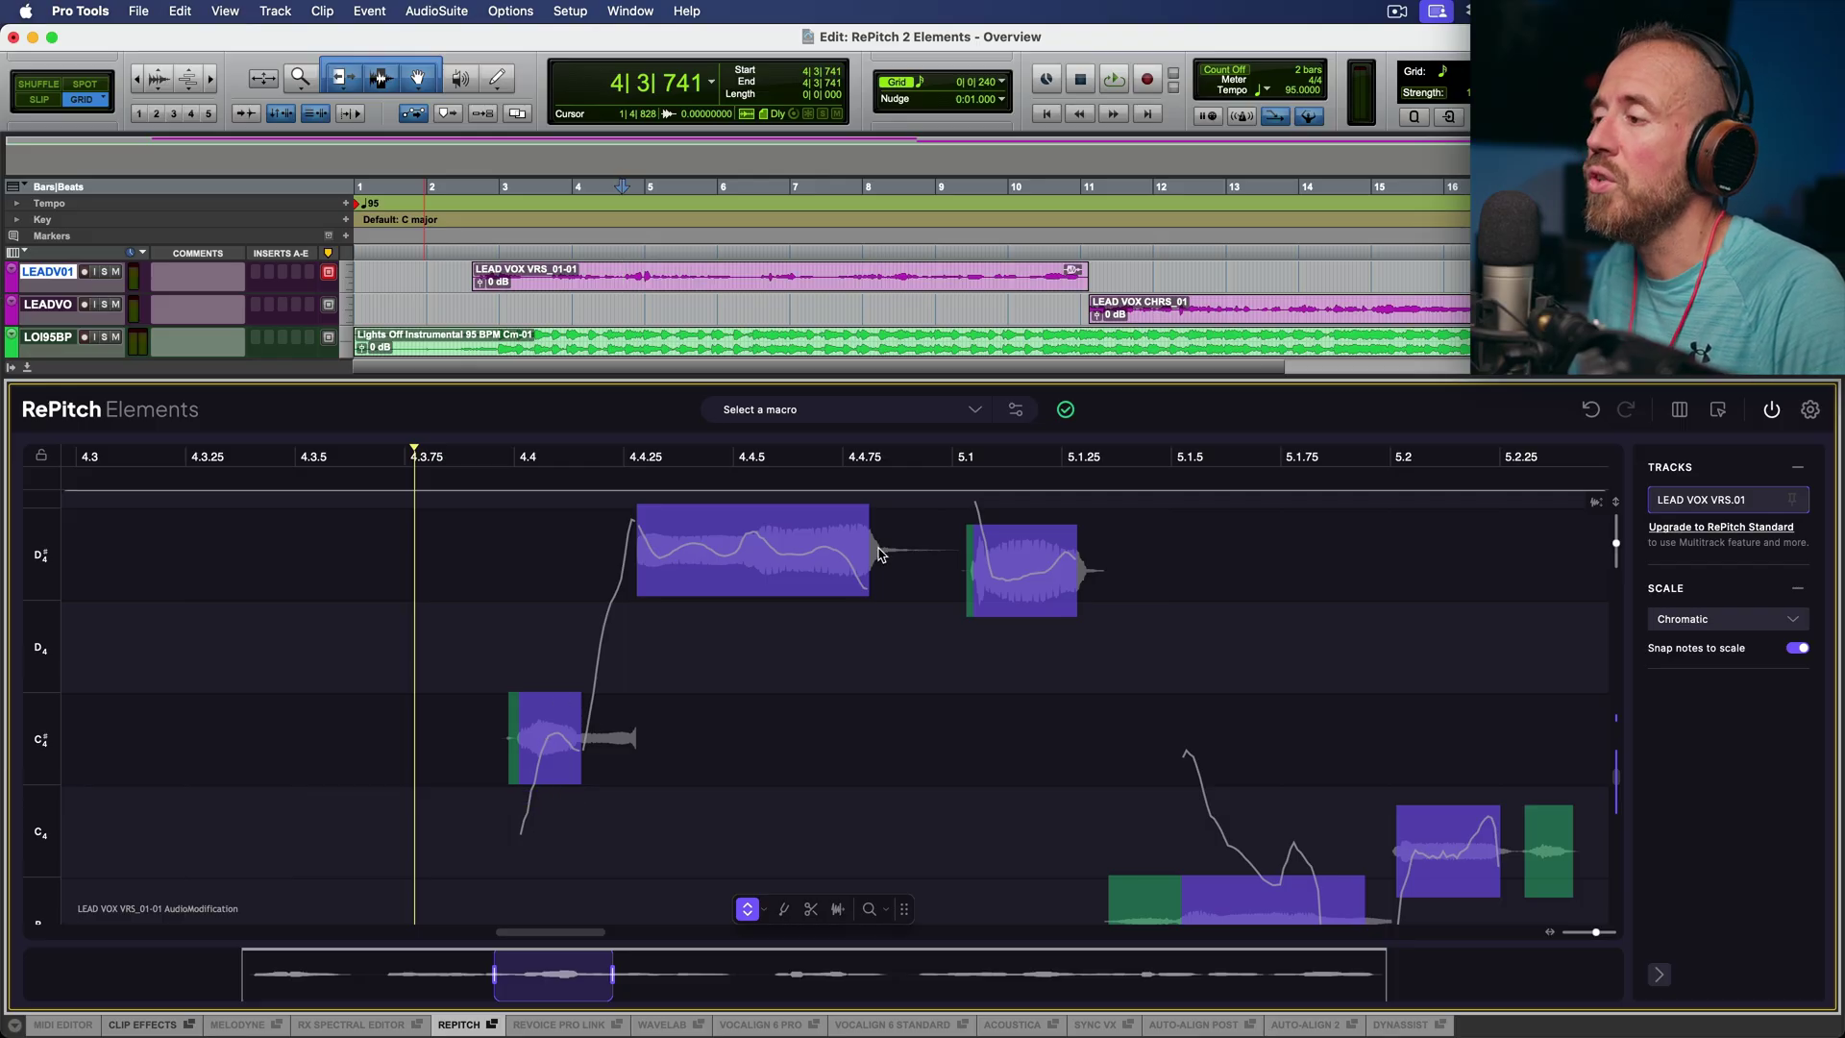
pyautogui.click(546, 737)
pyautogui.click(1023, 565)
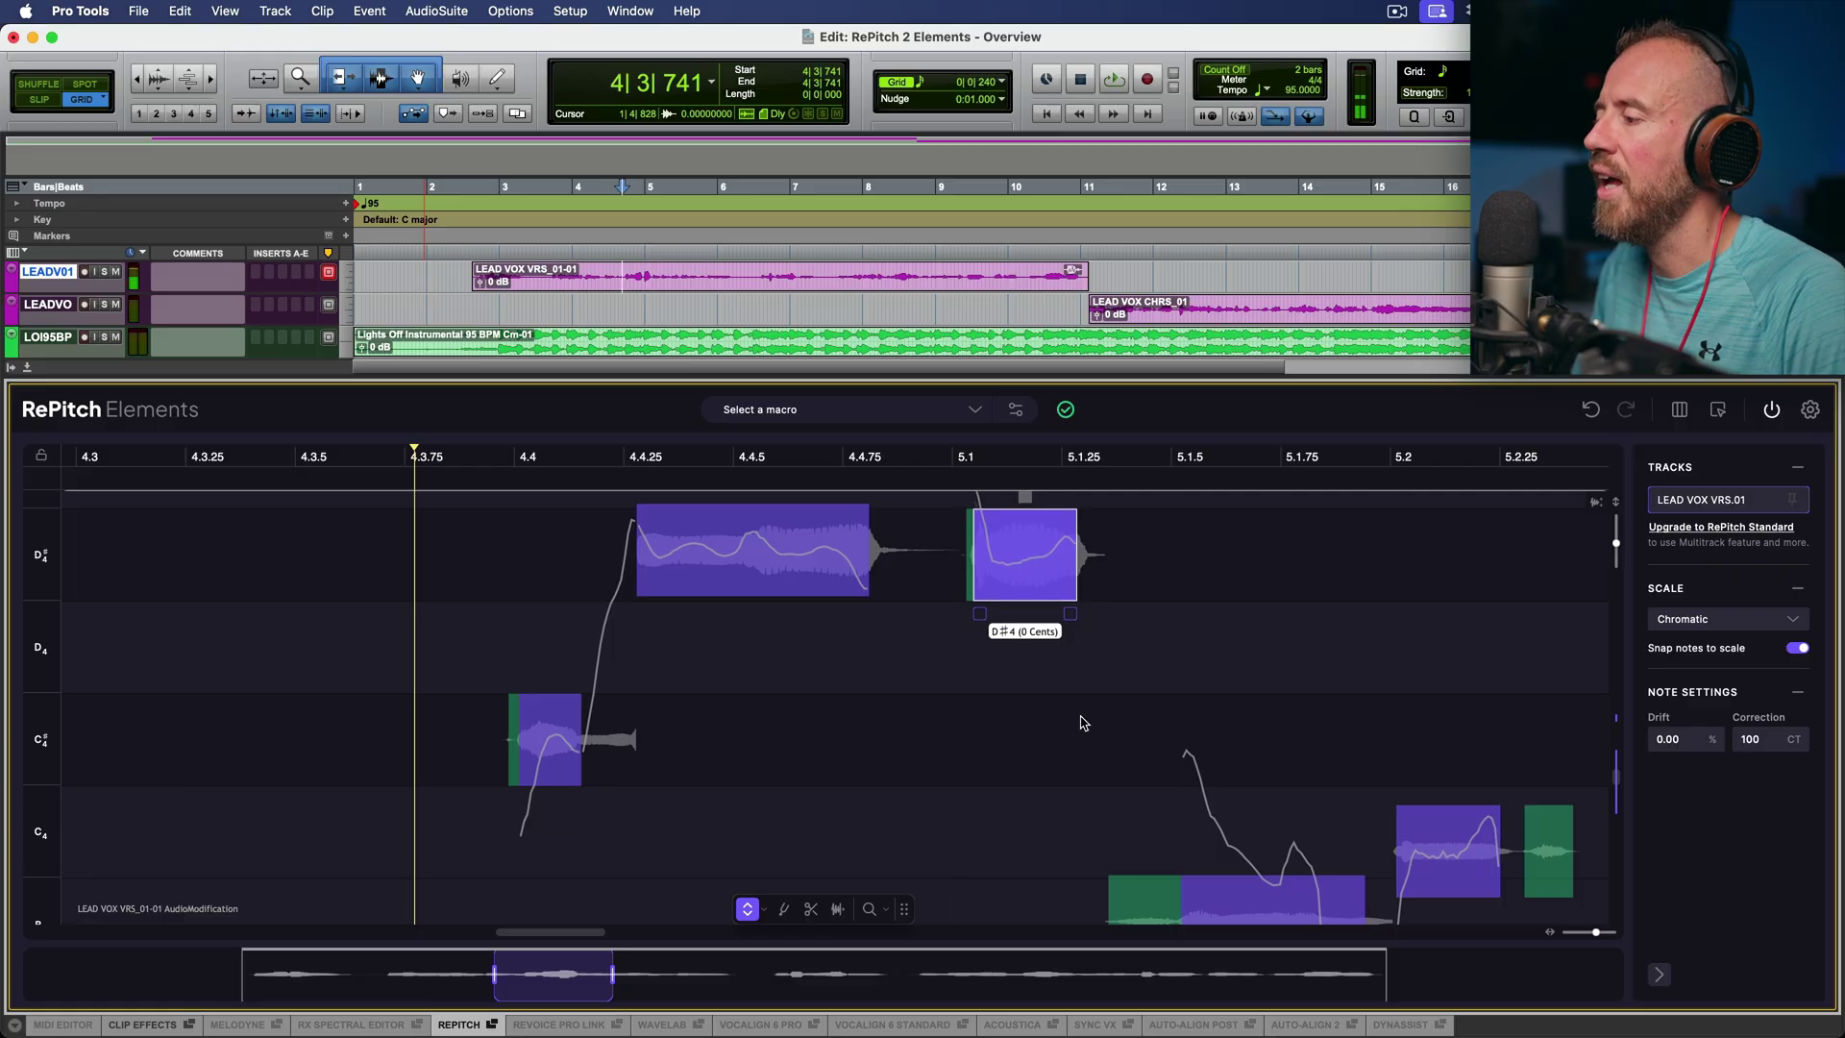
pyautogui.hscroll(5, 980, 578)
pyautogui.scroll(-3, 980, 578)
pyautogui.doubleClick(1136, 644)
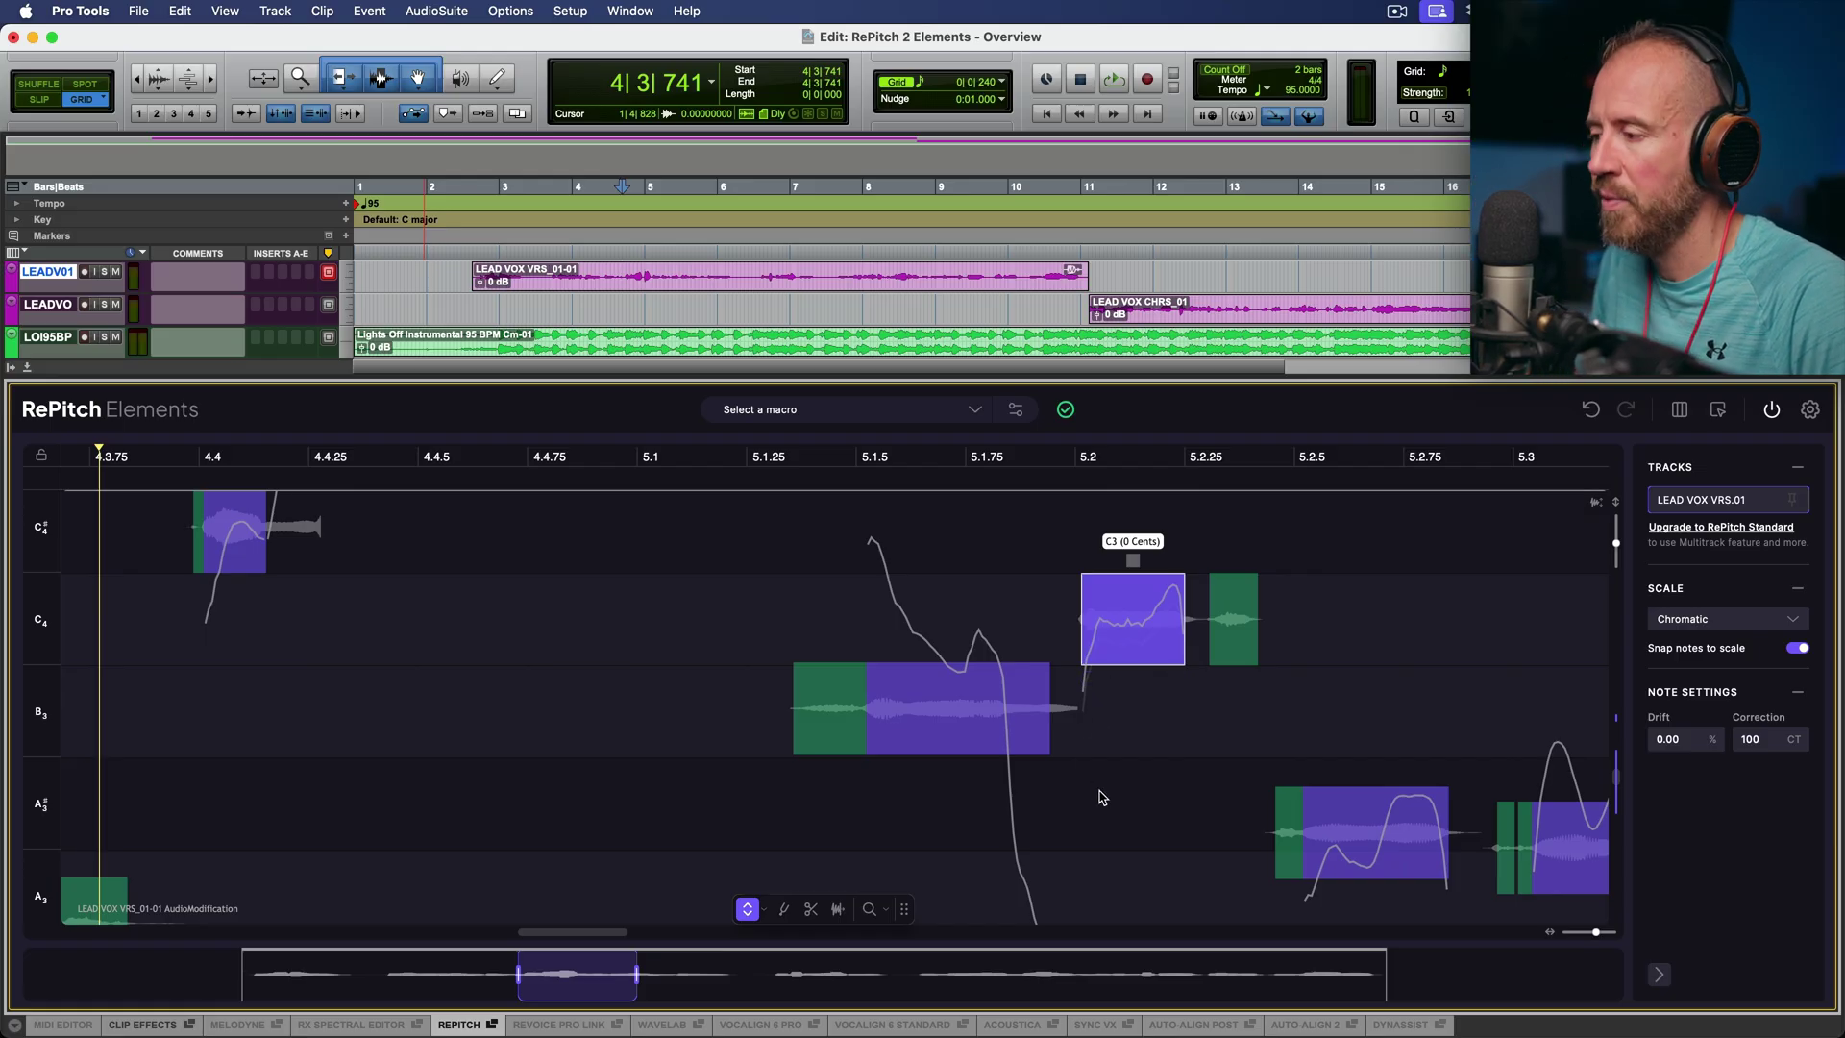
# Split the note between 5.1.5 and 5.2 near 5.1.75, and split its second part once more.
pyautogui.scroll(-3, 1101, 797)
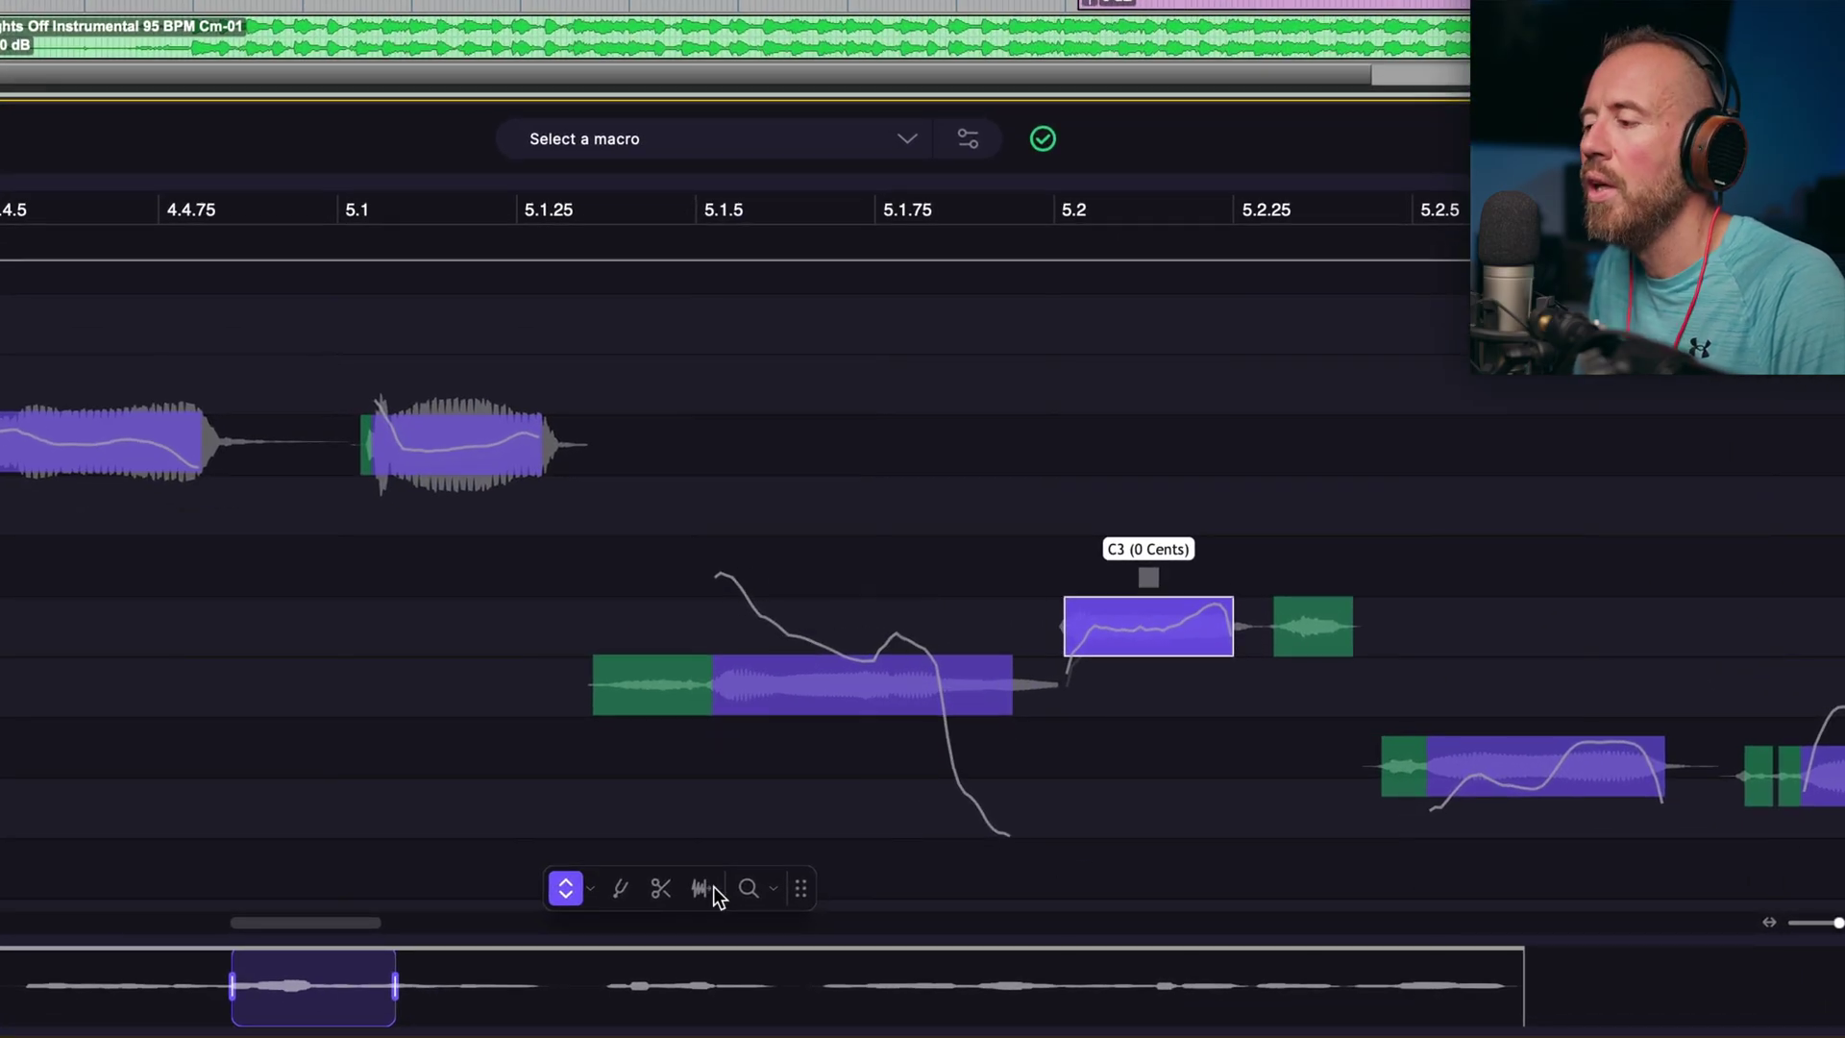
pyautogui.click(663, 893)
pyautogui.click(877, 690)
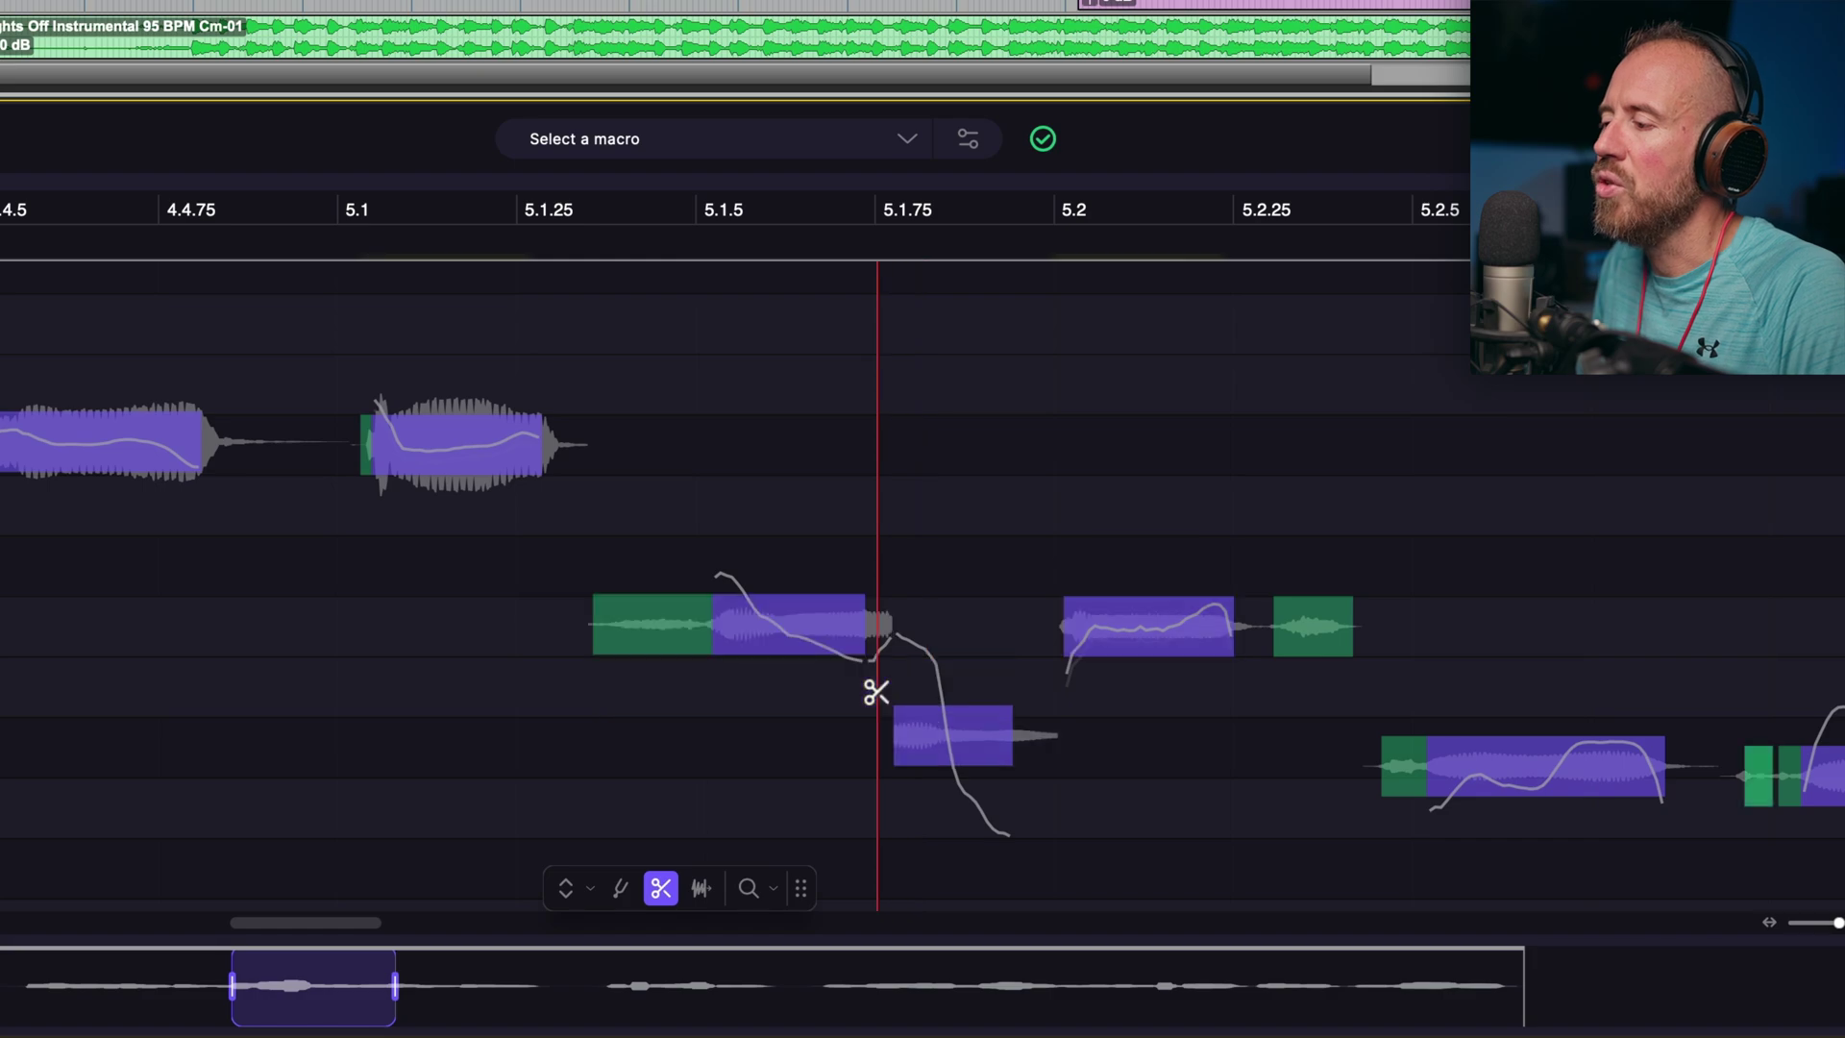
pyautogui.click(939, 745)
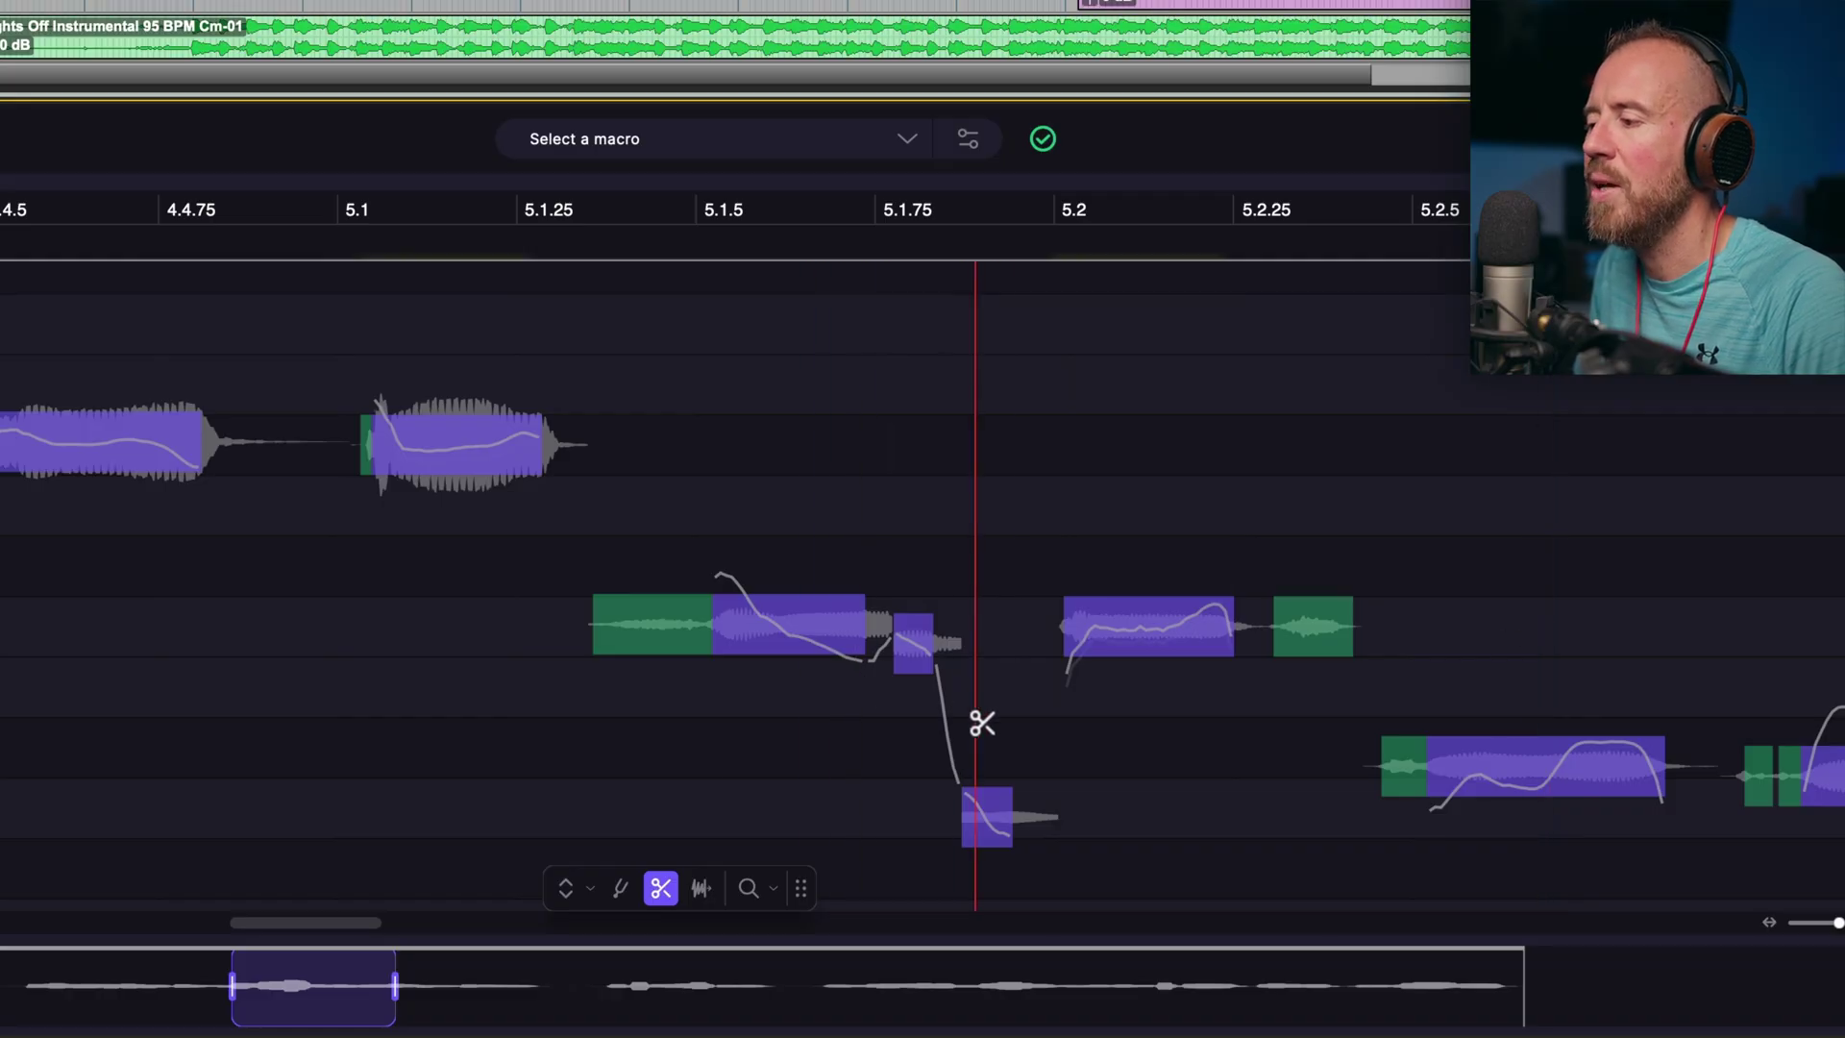
# Split another note after 5.2 and the note spanning 5.4 to 5.4.25.
pyautogui.hscroll(5, 613, 481)
pyautogui.hscroll(1, 860, 624)
pyautogui.click(856, 720)
pyautogui.hscroll(2, 864, 596)
pyautogui.scroll(-1, 864, 596)
pyautogui.hscroll(4, 836, 444)
pyautogui.scroll(-1, 836, 444)
pyautogui.click(350, 712)
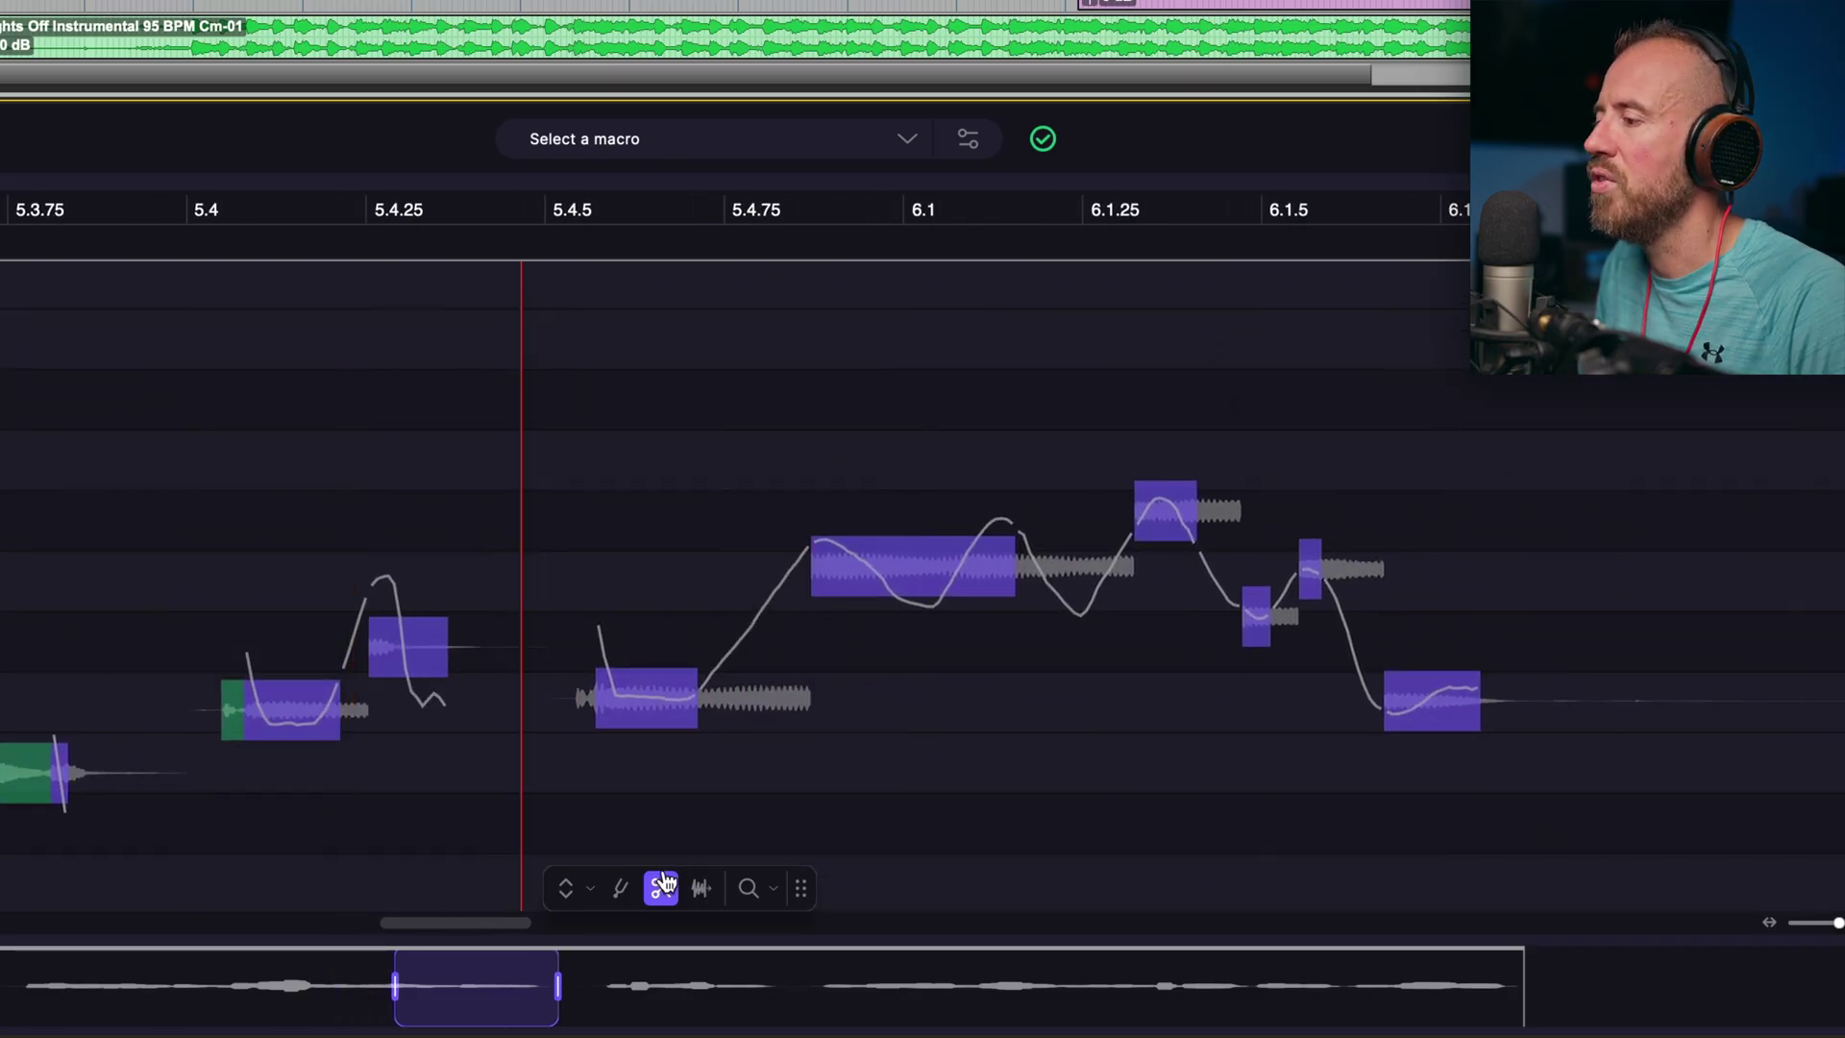
# Split the long note between 7.1.5 and 7.2.5 at about 7.2.25, where its pitch curve starts falling.
pyautogui.hscroll(5, 1045, 497)
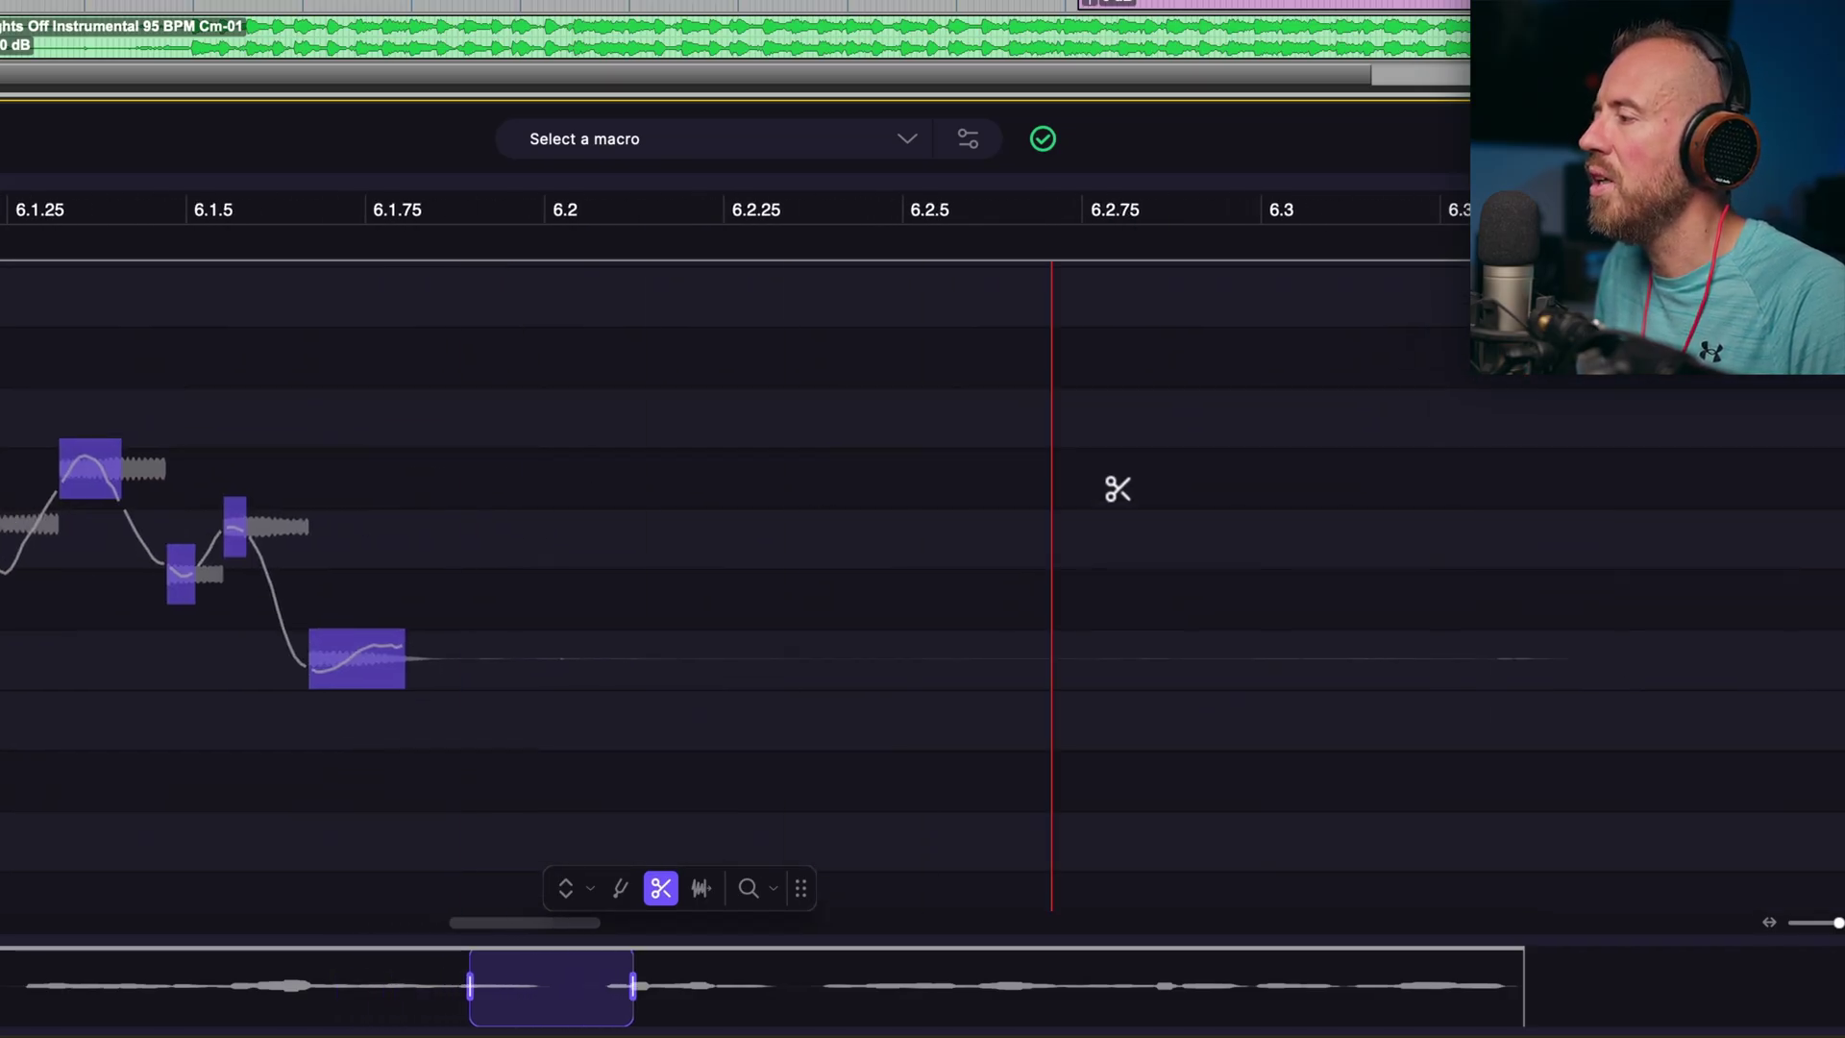
pyautogui.hscroll(4, 251, 762)
pyautogui.hscroll(6, 881, 676)
pyautogui.scroll(1, 507, 757)
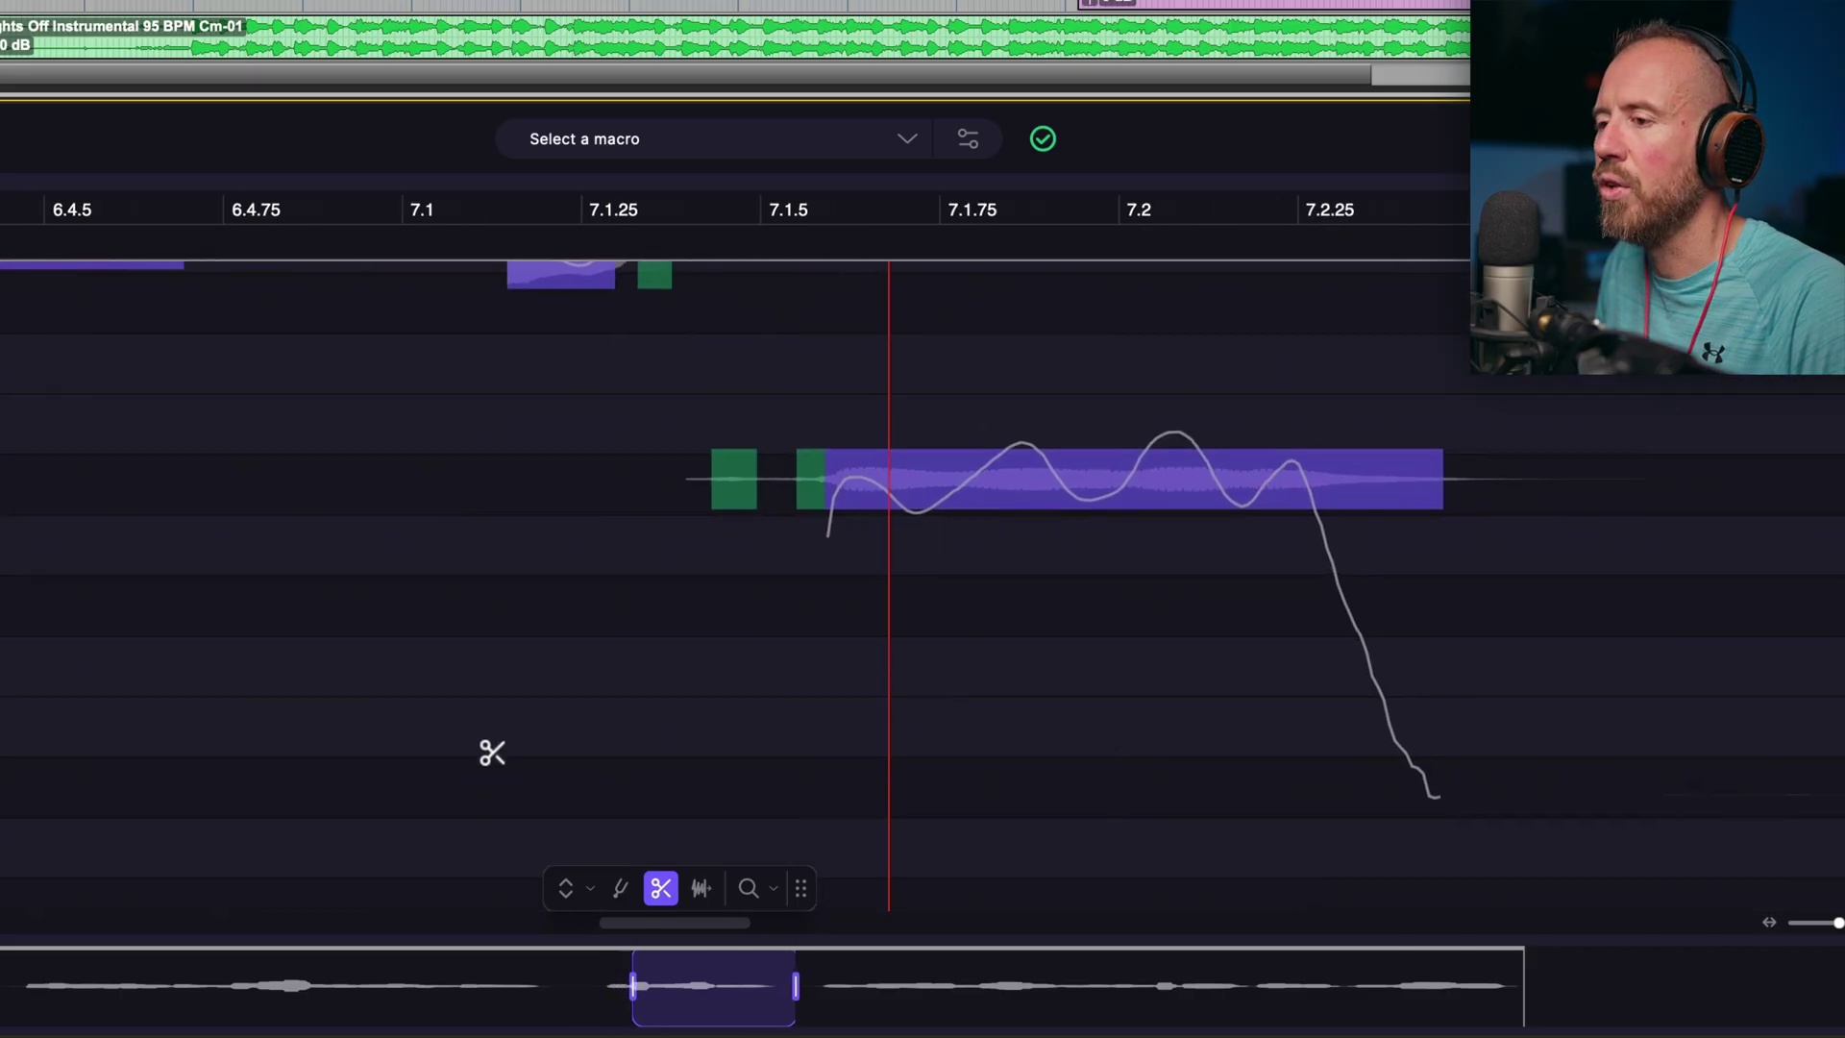
pyautogui.hscroll(-2, 749, 853)
pyautogui.scroll(2, 750, 853)
pyautogui.hscroll(3, 741, 651)
pyautogui.scroll(-2, 535, 564)
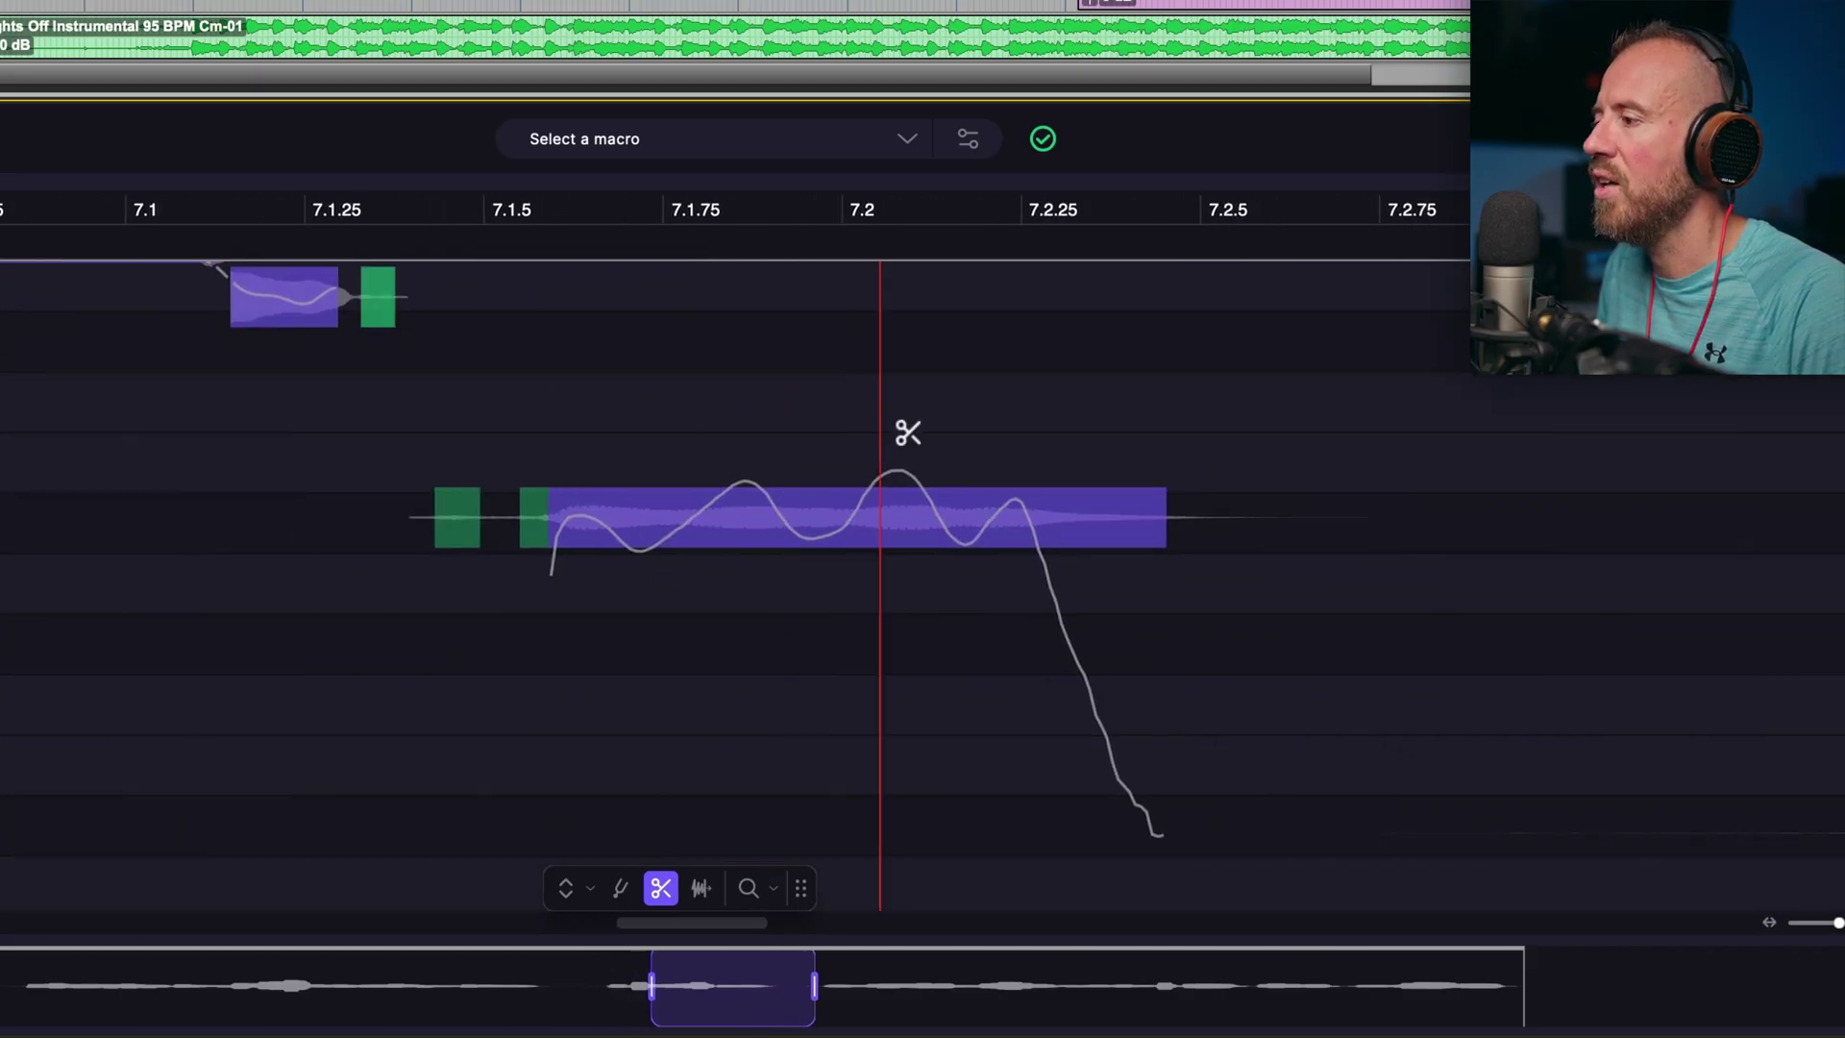
pyautogui.click(1035, 574)
# Split the note between 7.4.5 and 8.1 just before 7.4.75, where its pitch rises.
pyautogui.hscroll(3, 1009, 461)
pyautogui.scroll(-2, 718, 374)
pyautogui.hscroll(8, 717, 374)
pyautogui.scroll(2, 943, 416)
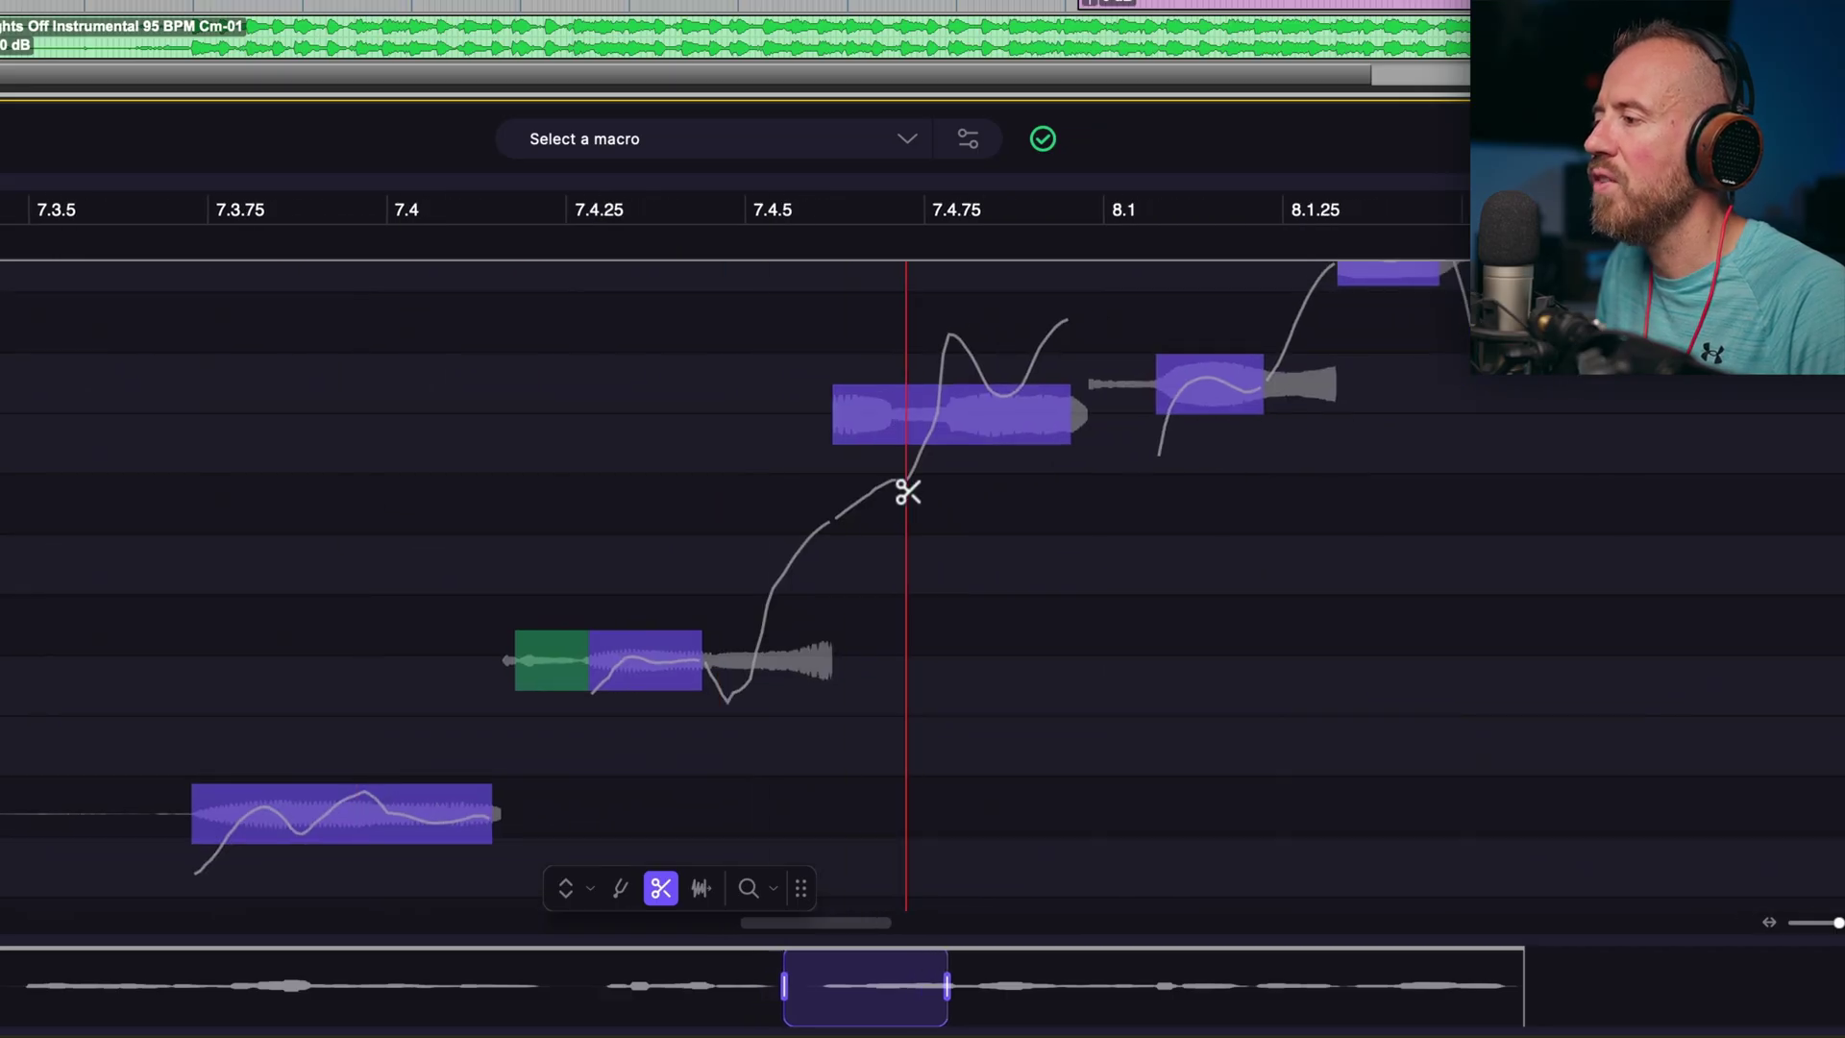
pyautogui.click(907, 491)
# Check the note separations through bar 8 and return to the beginning of the verse vocal clip.
pyautogui.hscroll(5, 528, 695)
pyautogui.scroll(2, 528, 695)
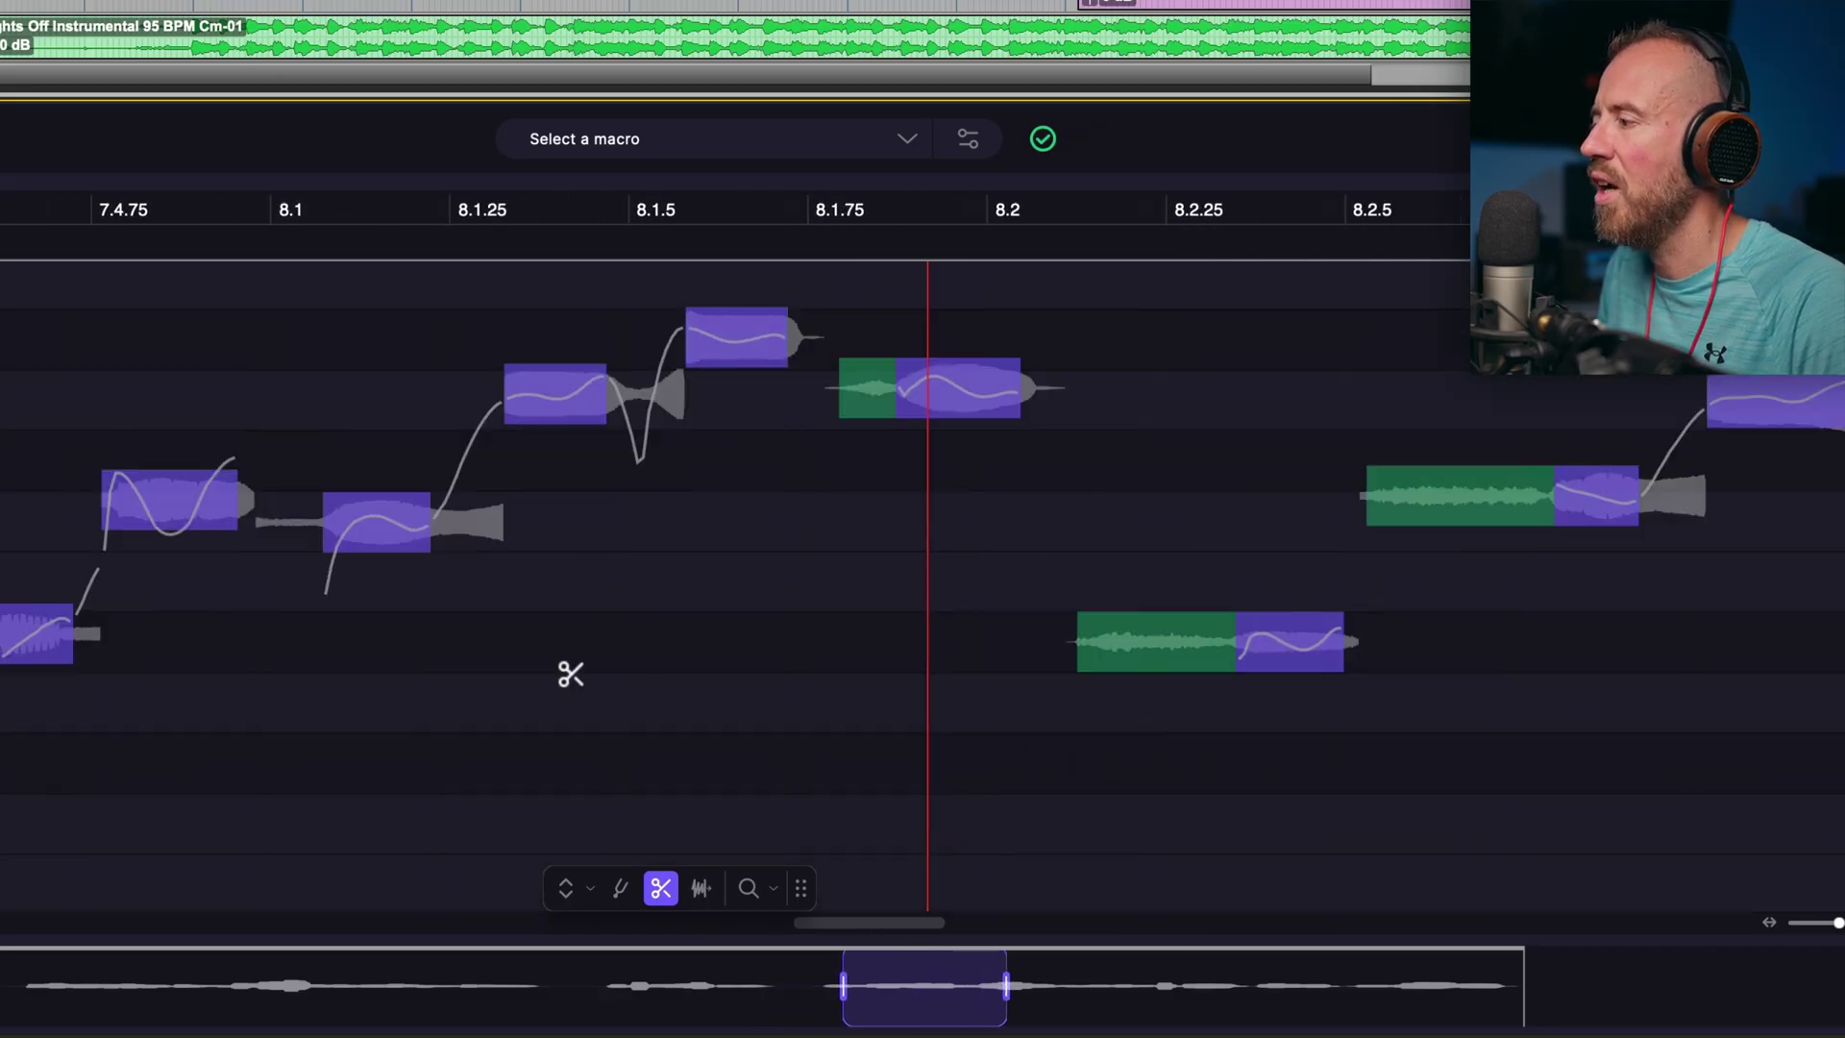
pyautogui.hscroll(2, 819, 625)
pyautogui.scroll(1, 820, 625)
pyautogui.hscroll(3, 913, 679)
pyautogui.scroll(1, 913, 679)
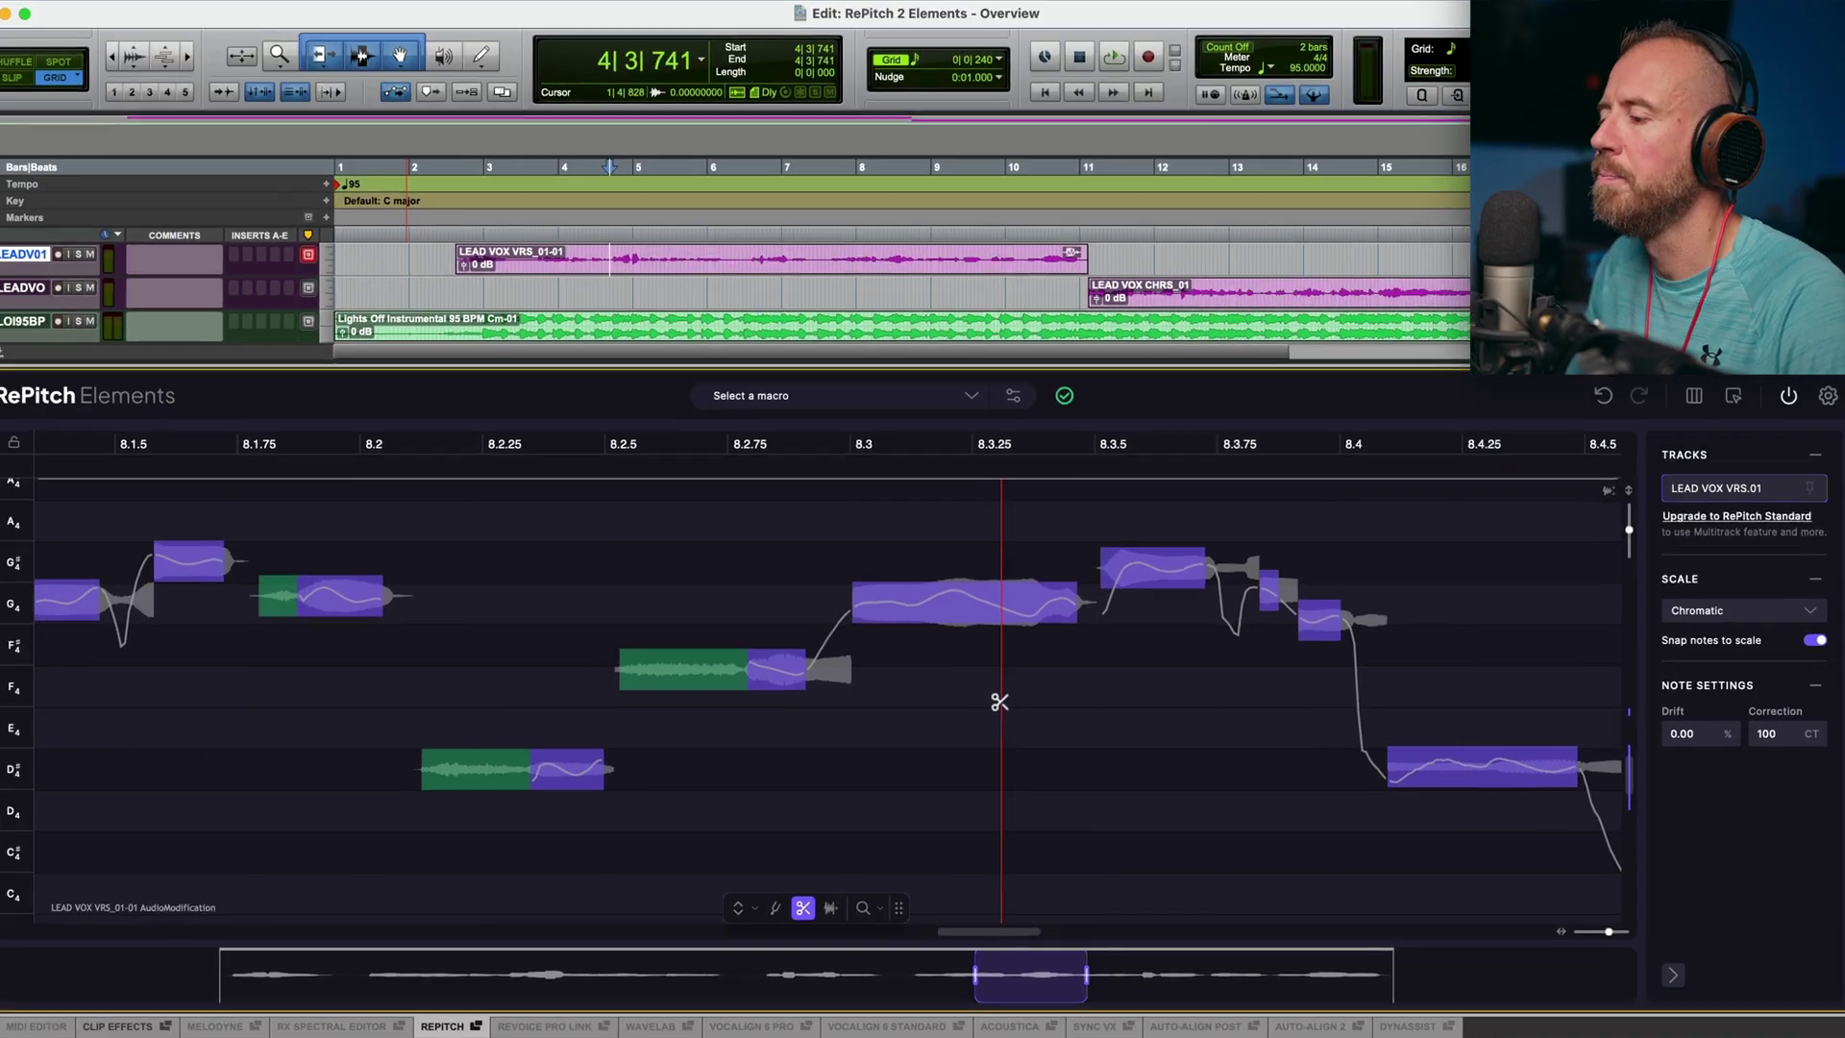
pyautogui.click(302, 989)
pyautogui.moveTo(303, 990); pyautogui.dragTo(413, 973)
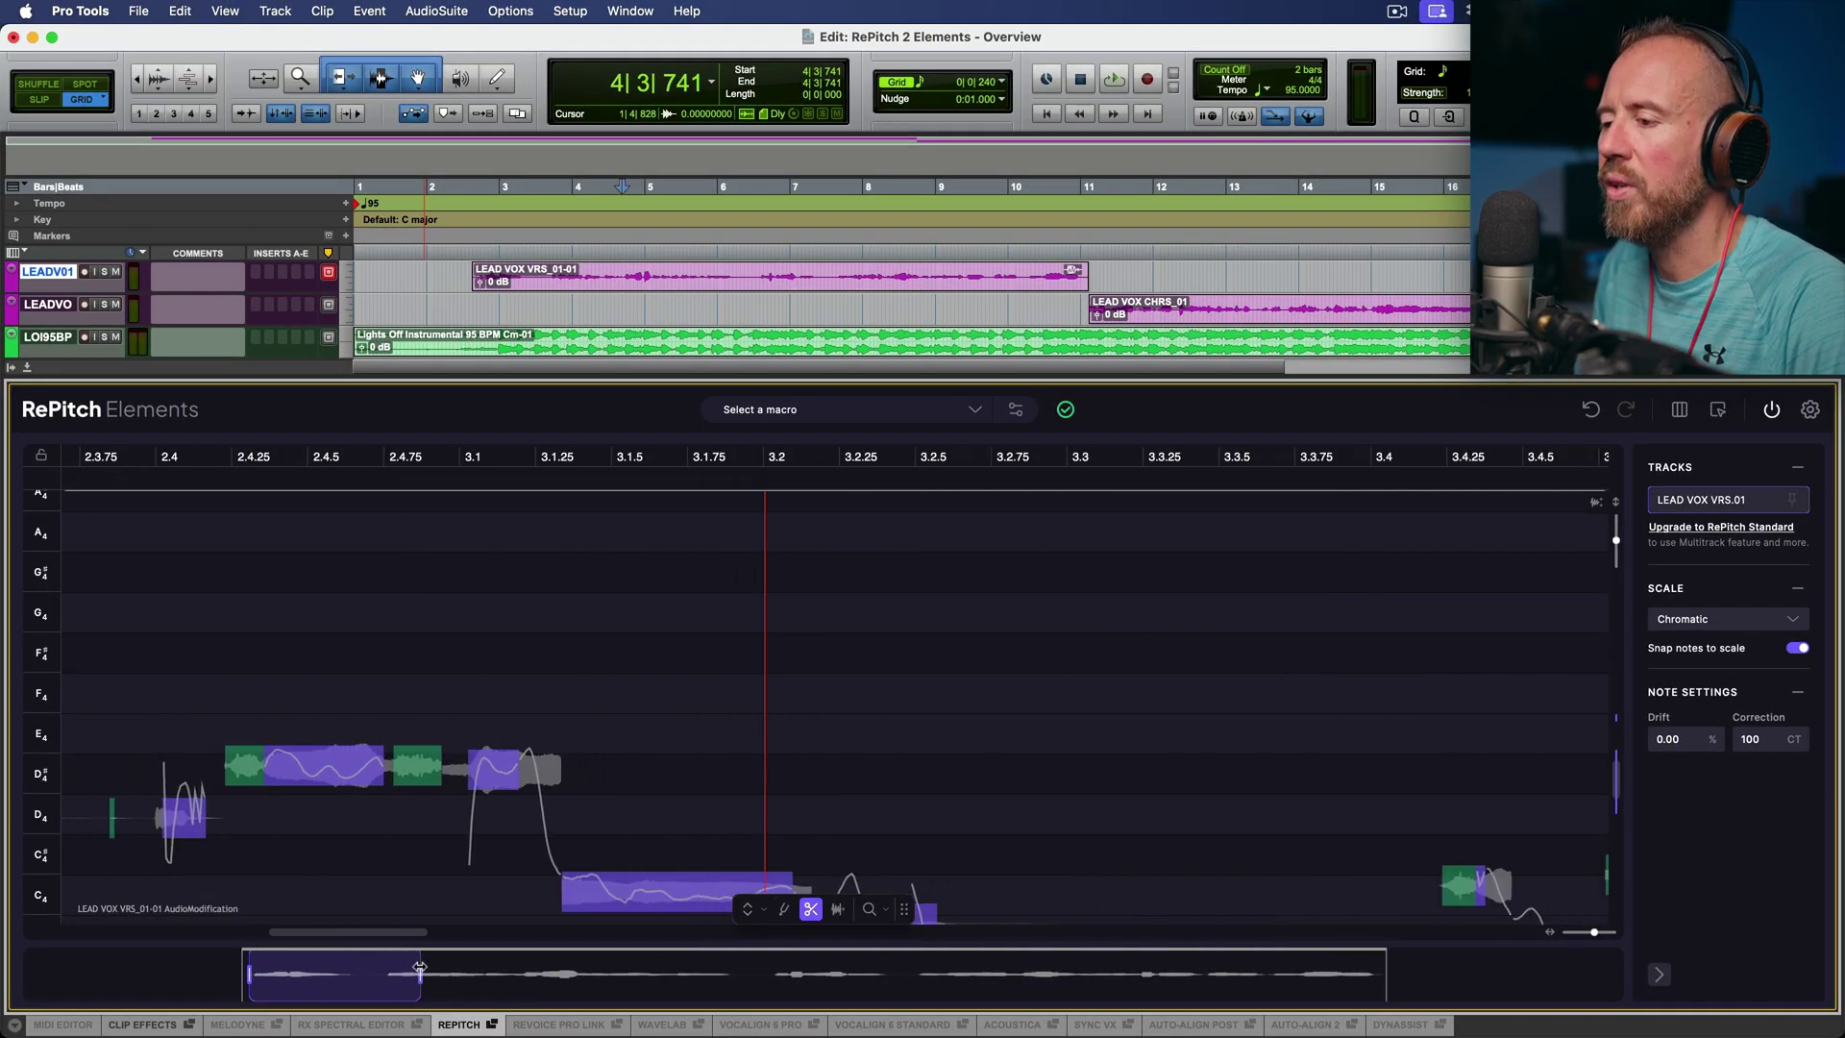
# With the Selector, adjust the pitch drift of the long C note between 3.1.25 and 3.2, and correct it to 0 cents.
pyautogui.scroll(-3, 749, 803)
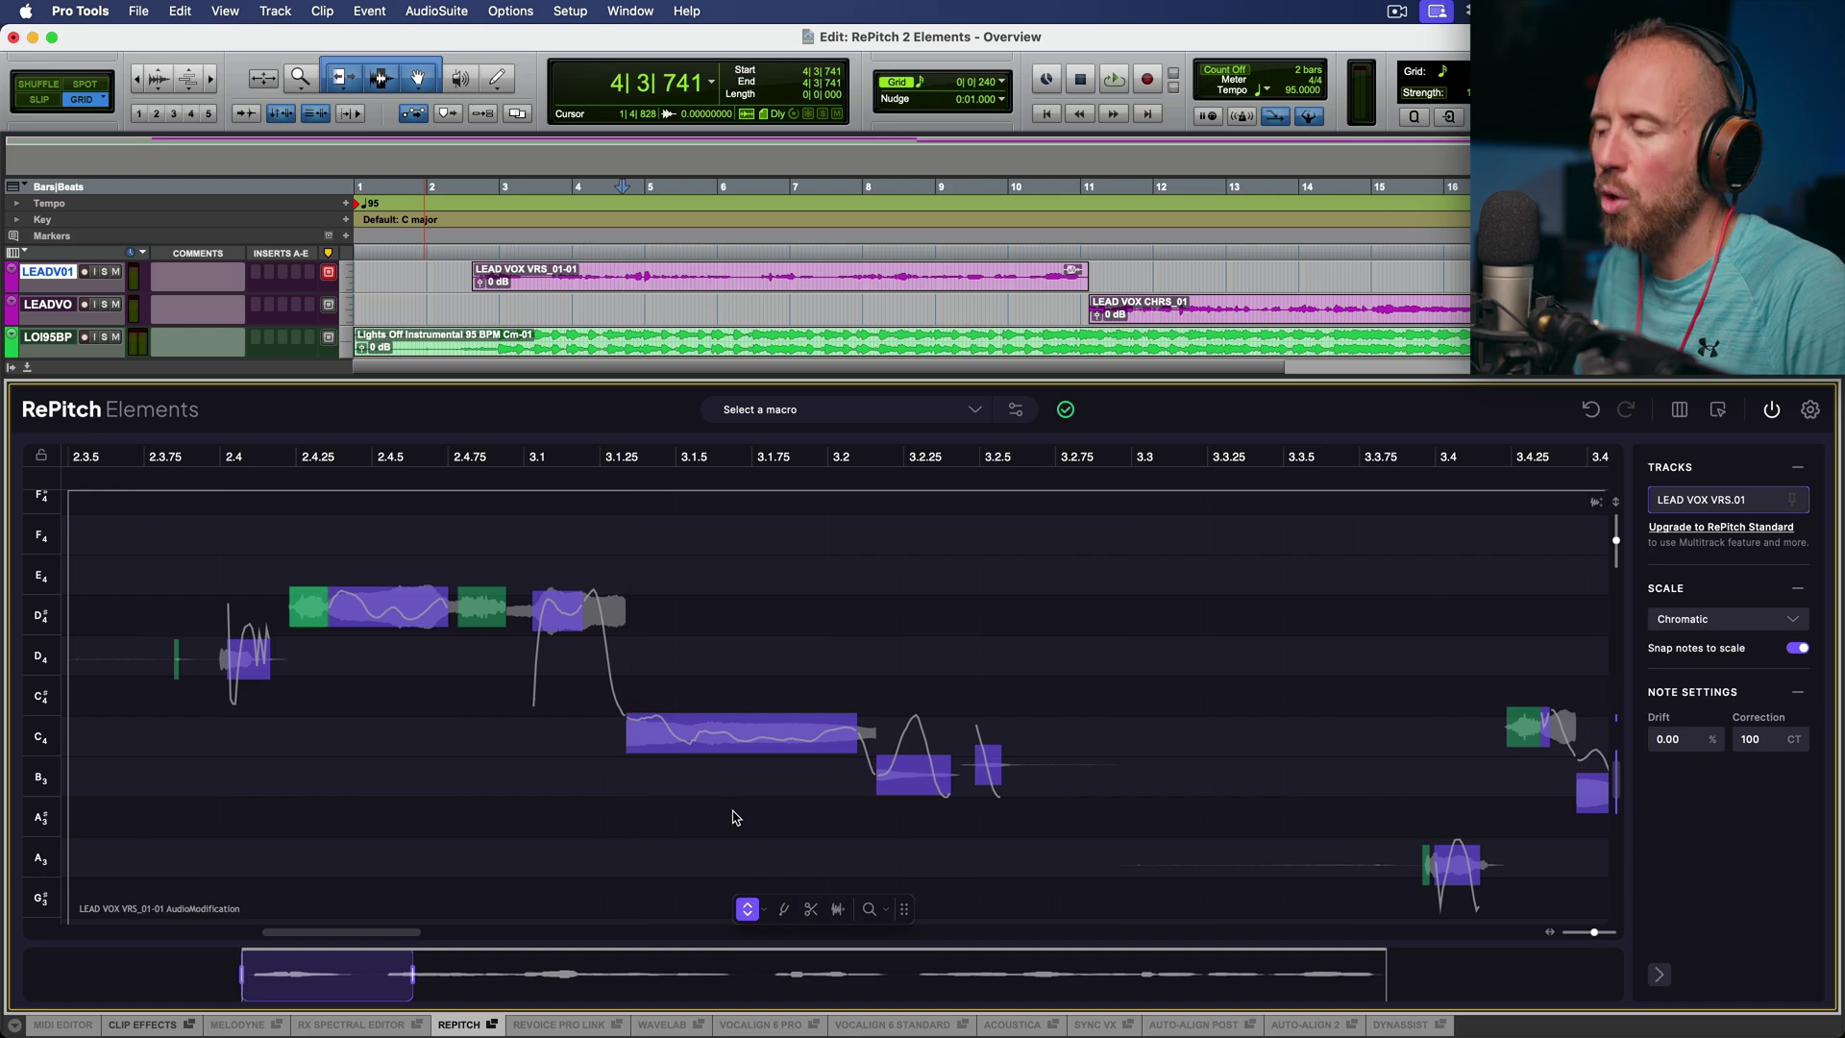
pyautogui.scroll(5, 735, 818)
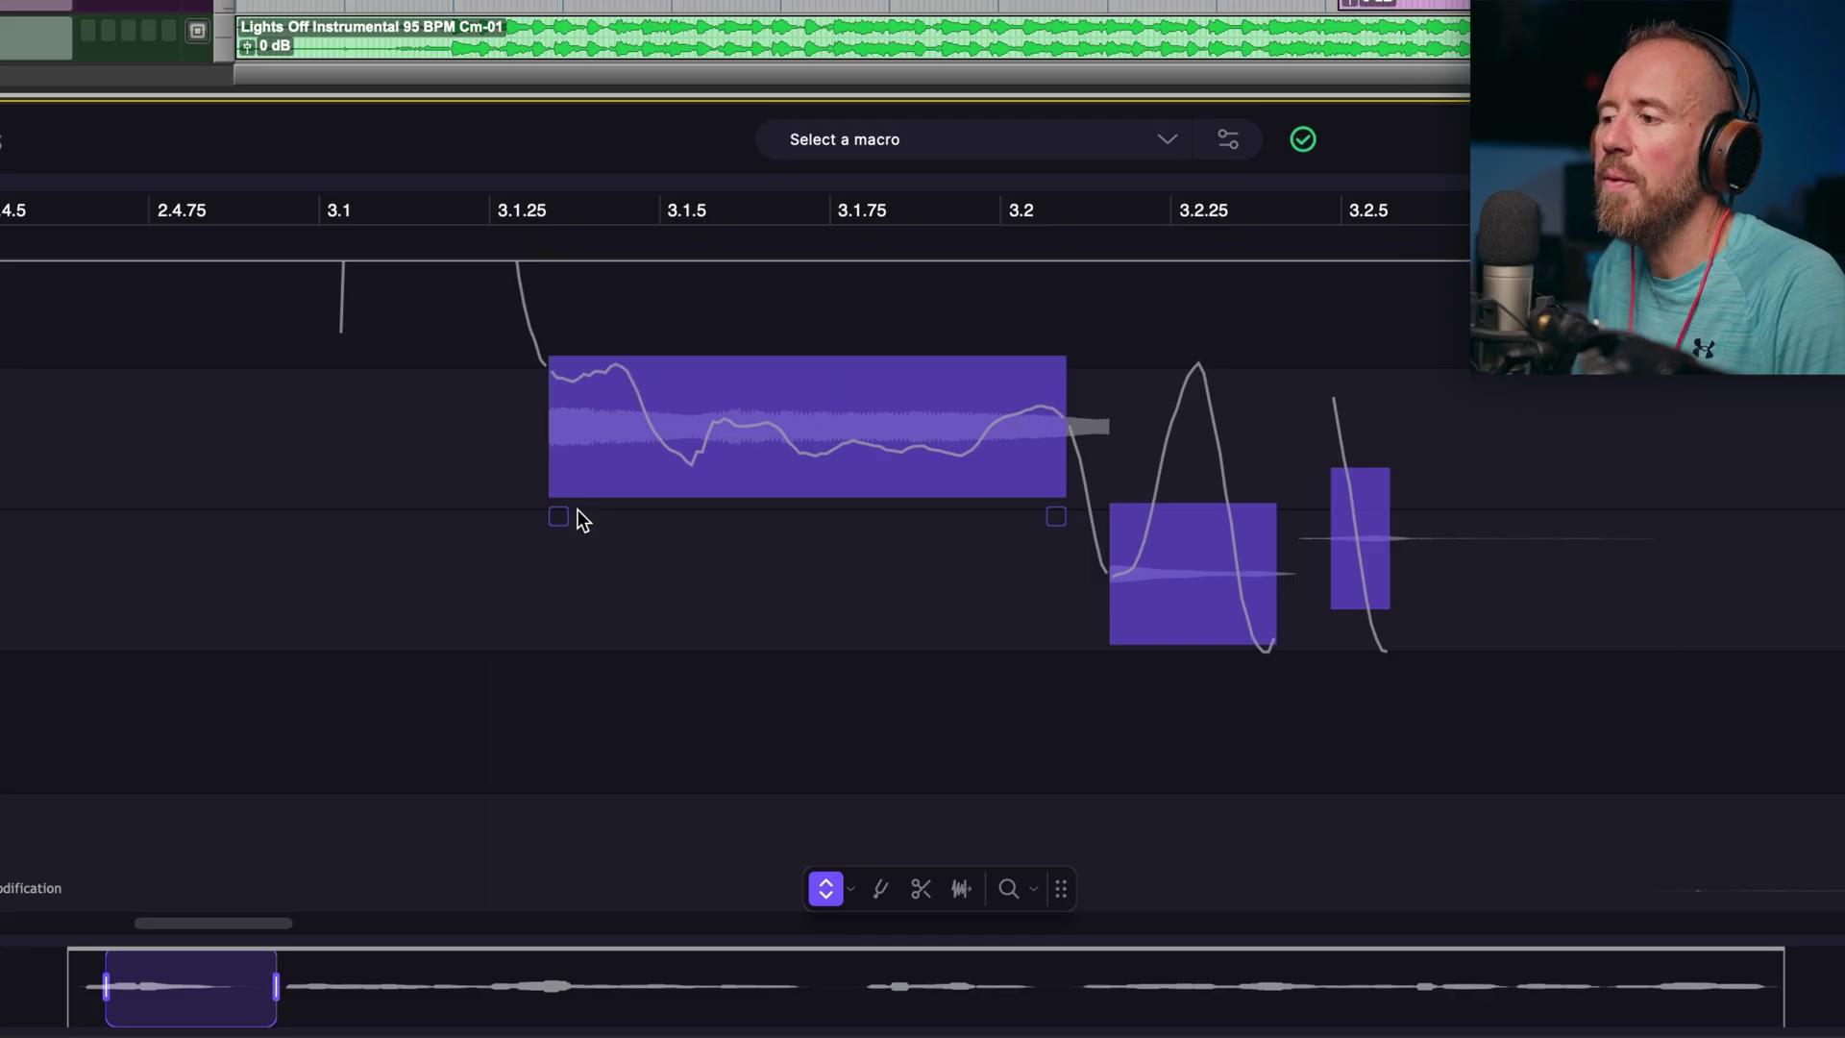
pyautogui.moveTo(561, 517); pyautogui.dragTo(613, 362)
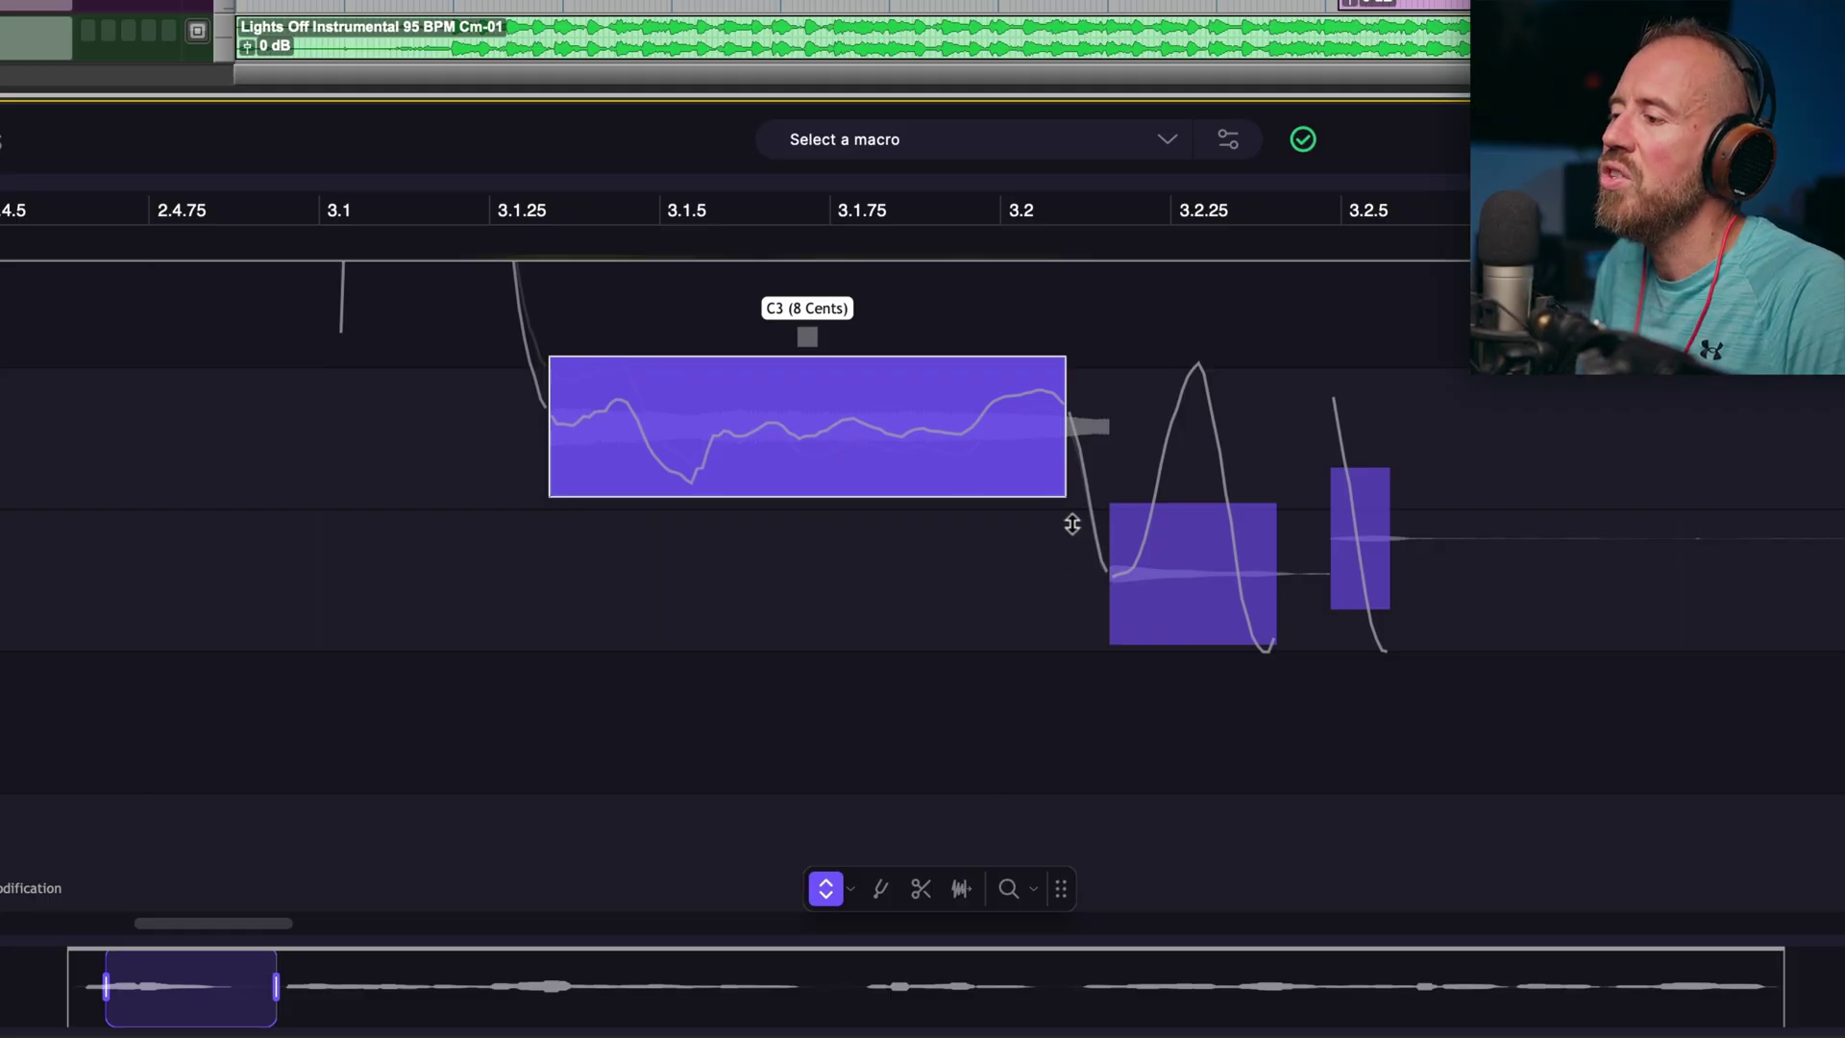
pyautogui.moveTo(1056, 521)
pyautogui.moveTo(1057, 521); pyautogui.dragTo(1088, 168)
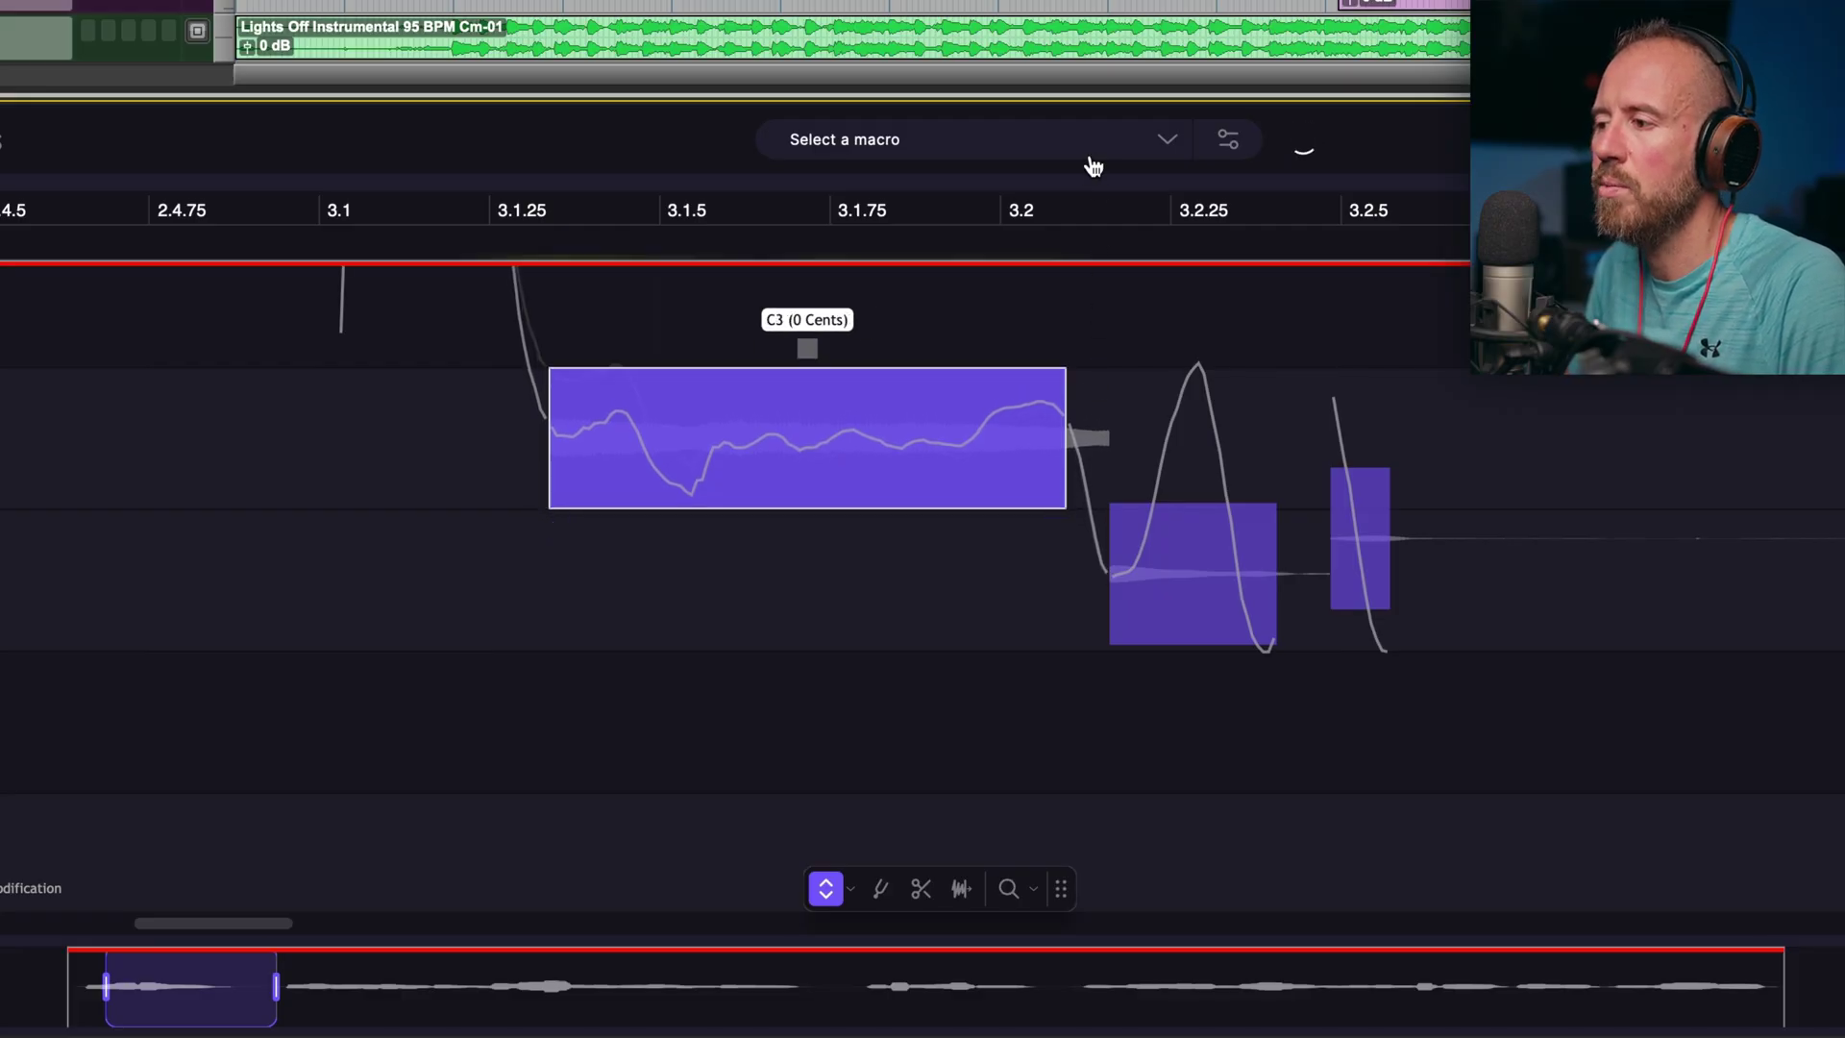
# Flatten the pitch variation of the long C note between 3.1.25 and 3.2 to a nearly straight line.
pyautogui.moveTo(1206, 591)
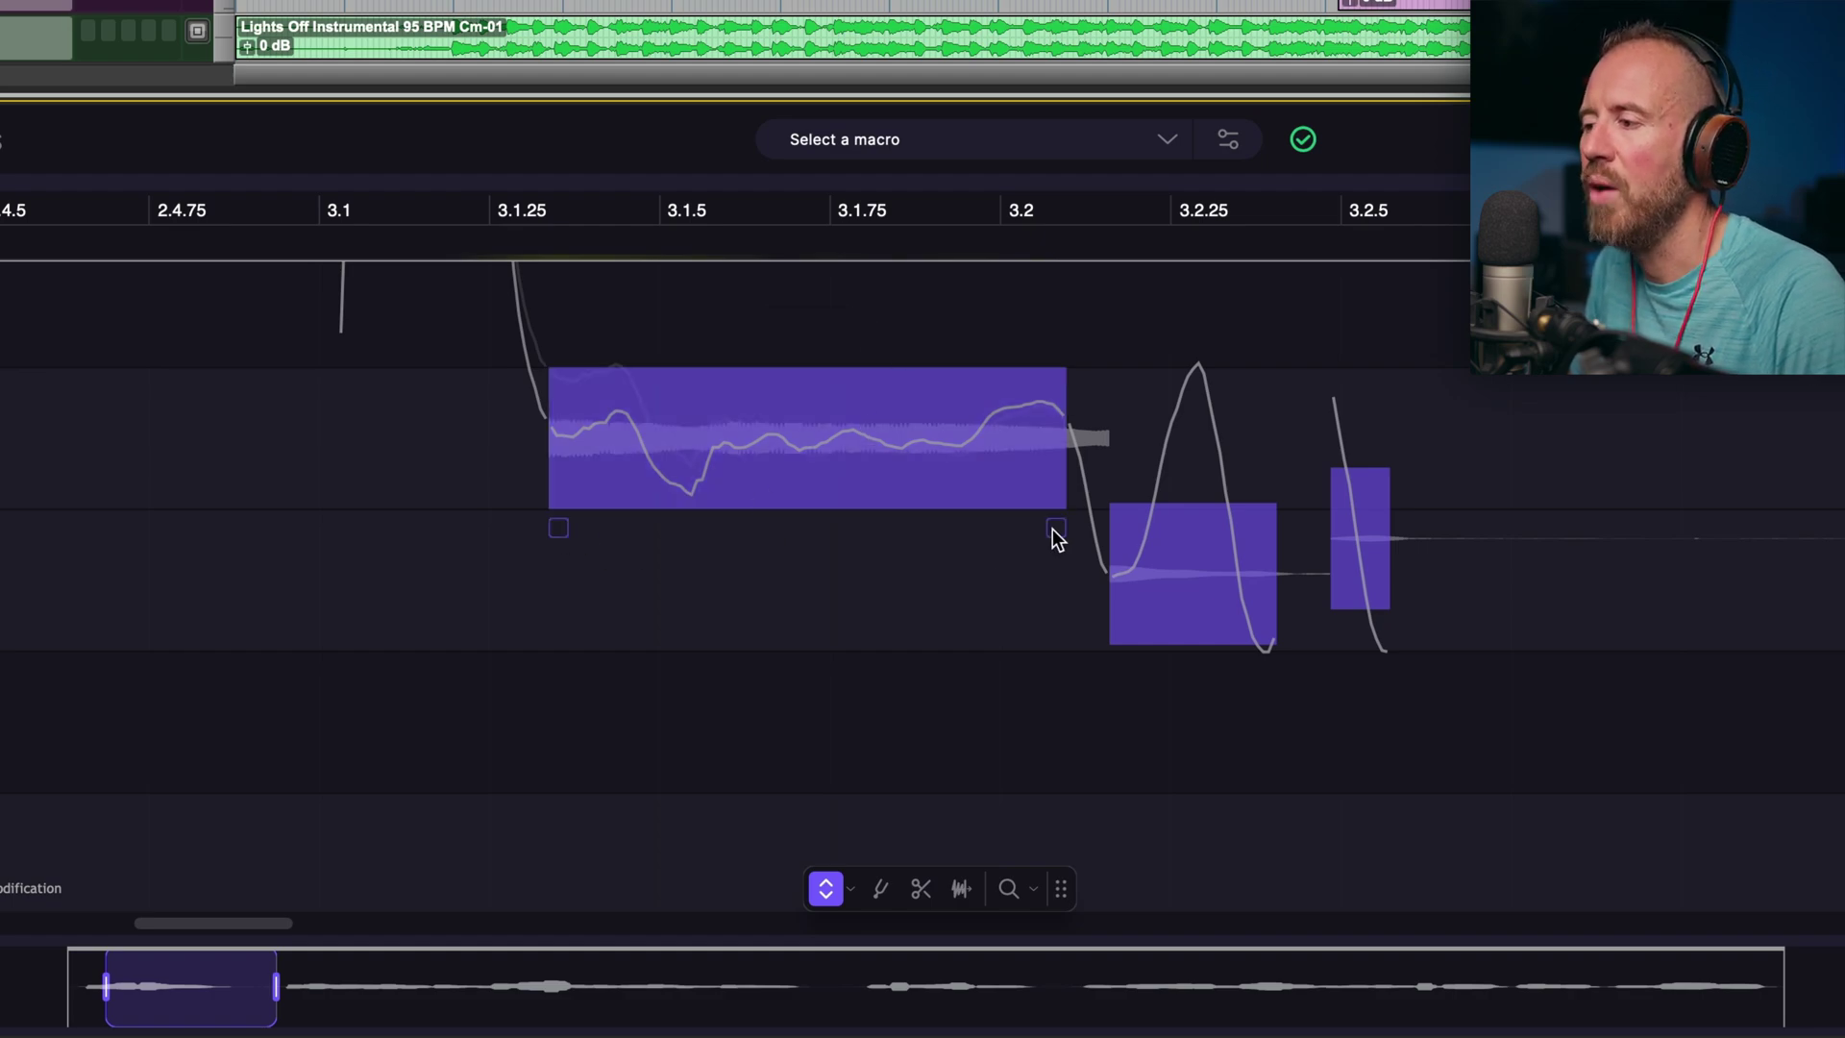
pyautogui.moveTo(979, 306); pyautogui.dragTo(937, 417)
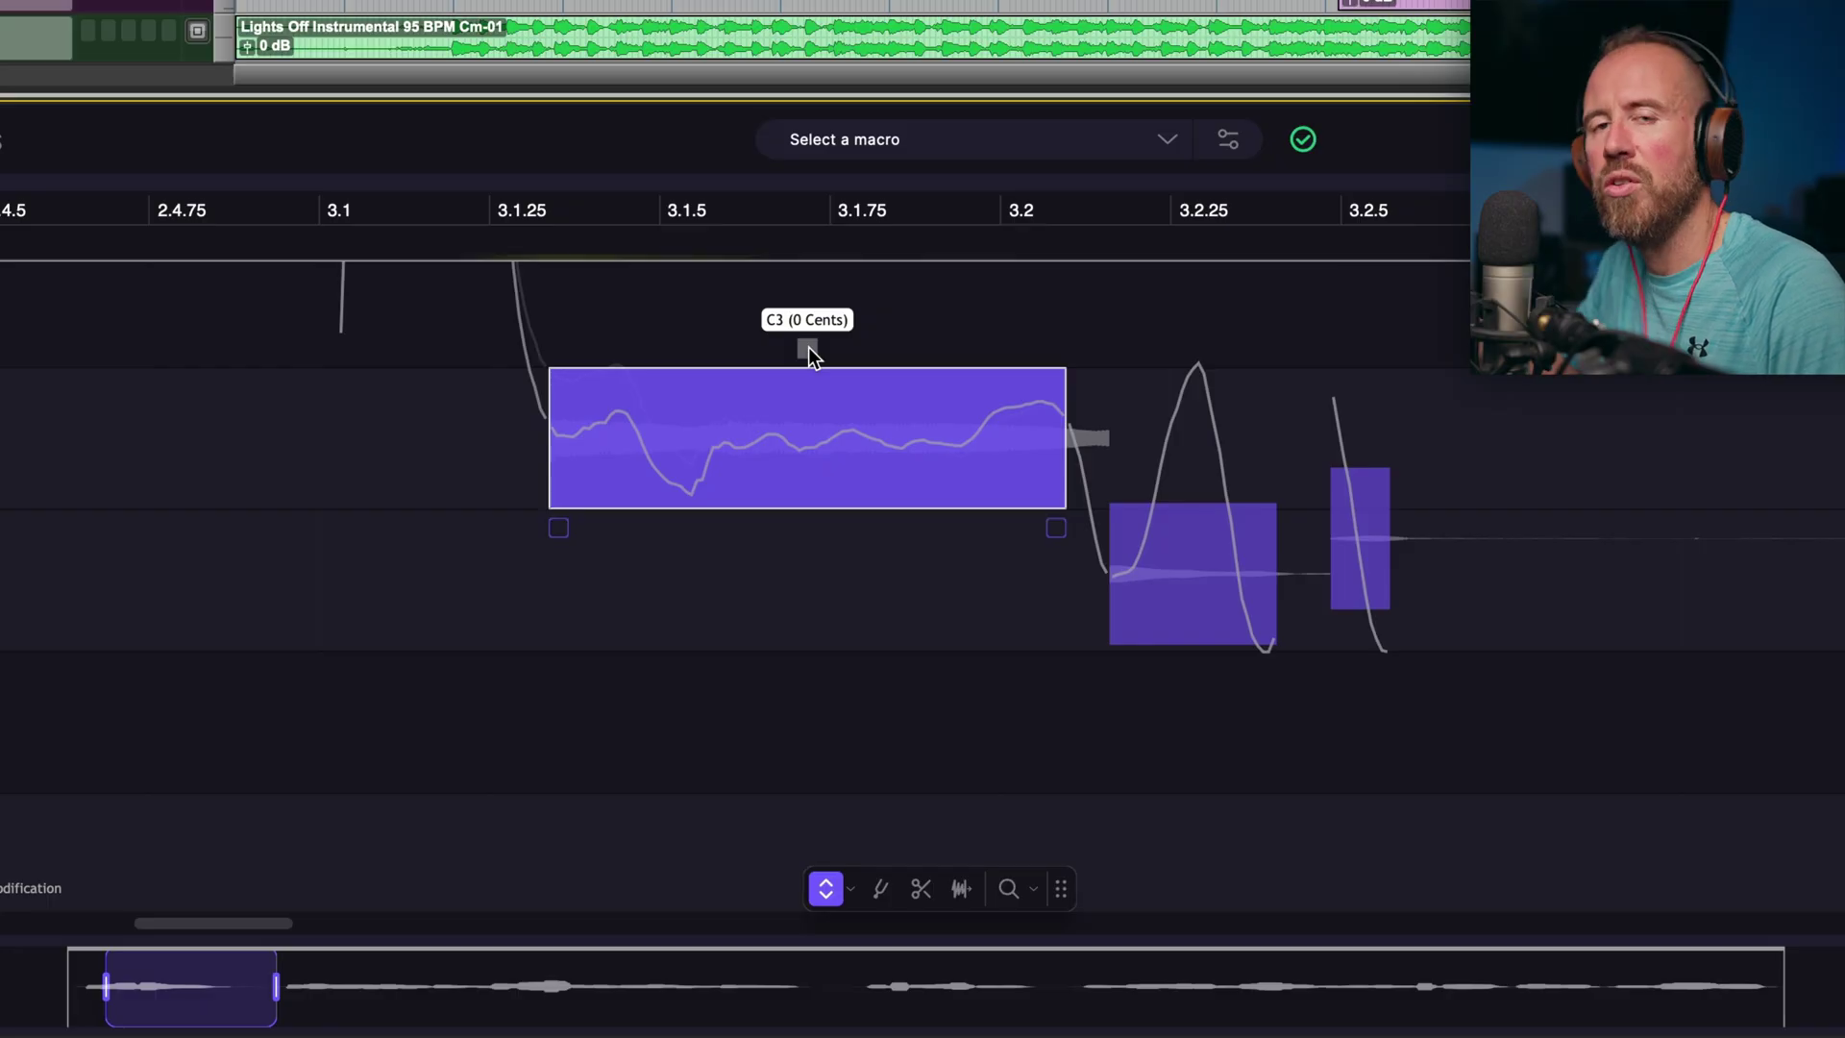
pyautogui.moveTo(808, 348); pyautogui.dragTo(815, 446)
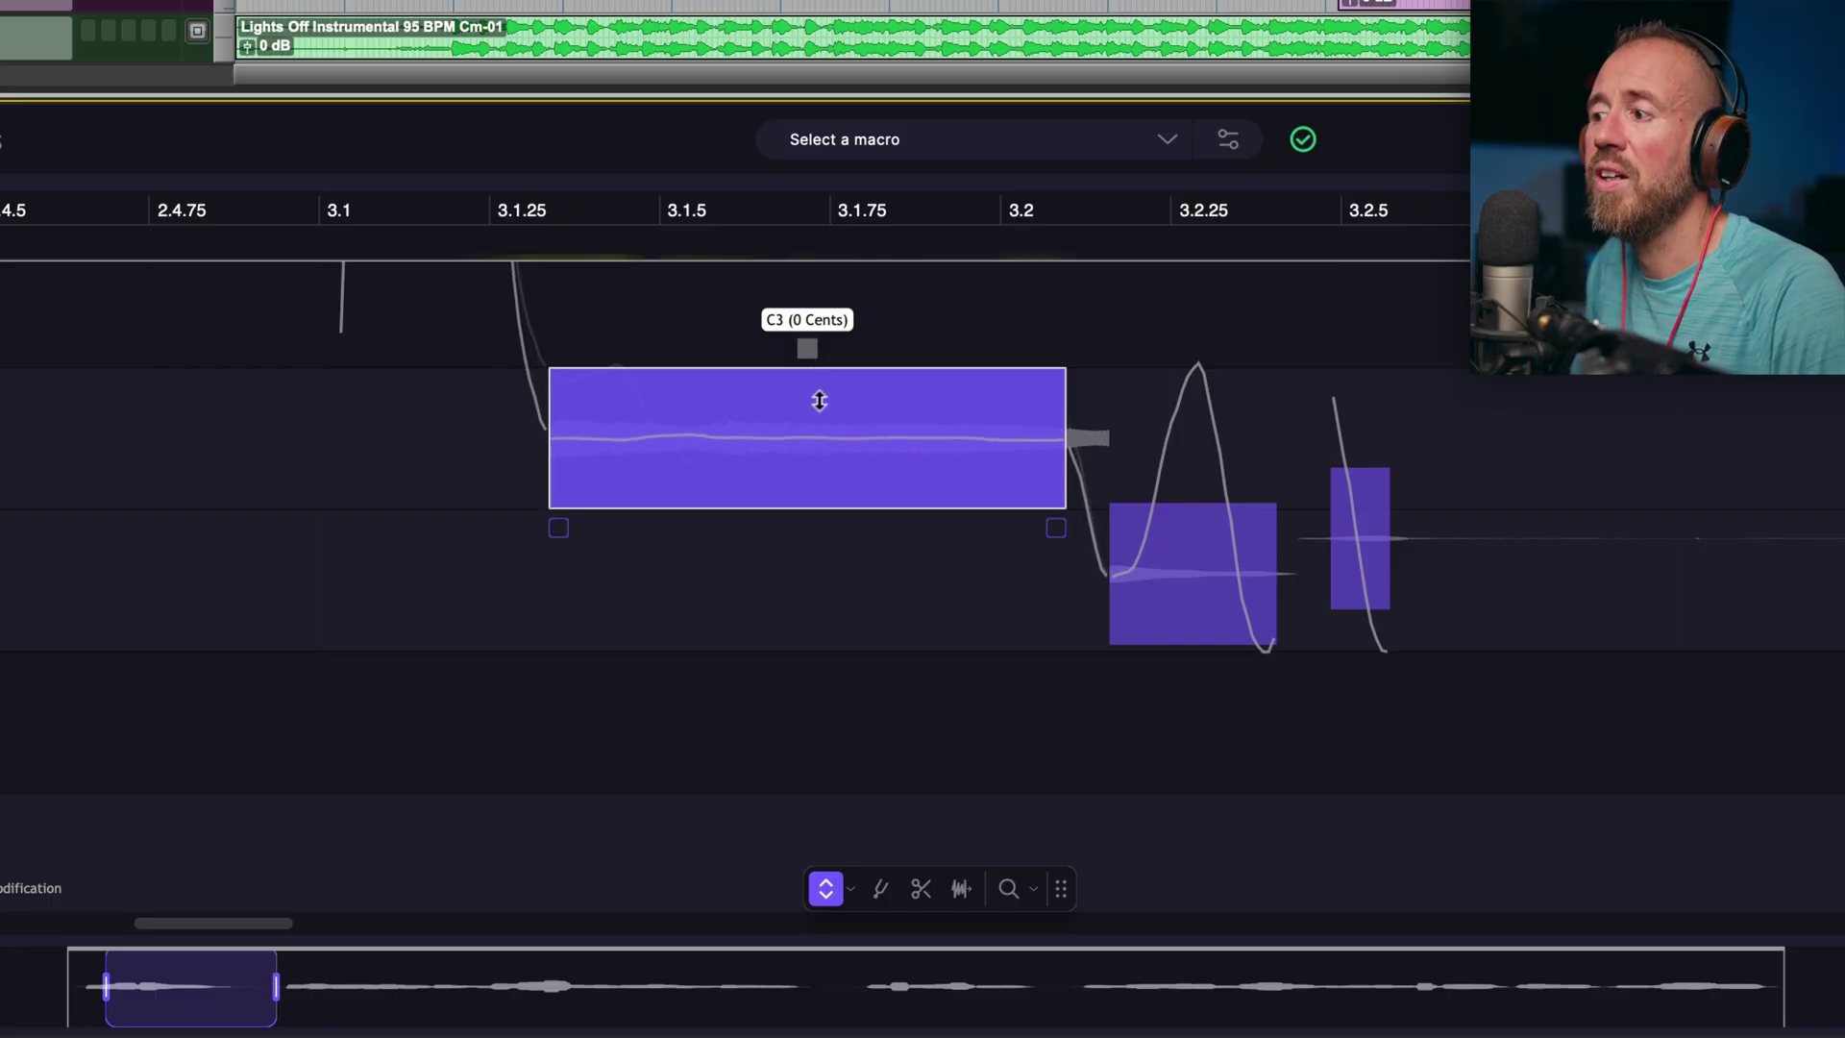
# Play back the flattened C note between 3.1.25 and 3.2 and restore a little of its pitch variation.
pyautogui.scroll(-3, 828, 667)
pyautogui.scroll(2, 763, 595)
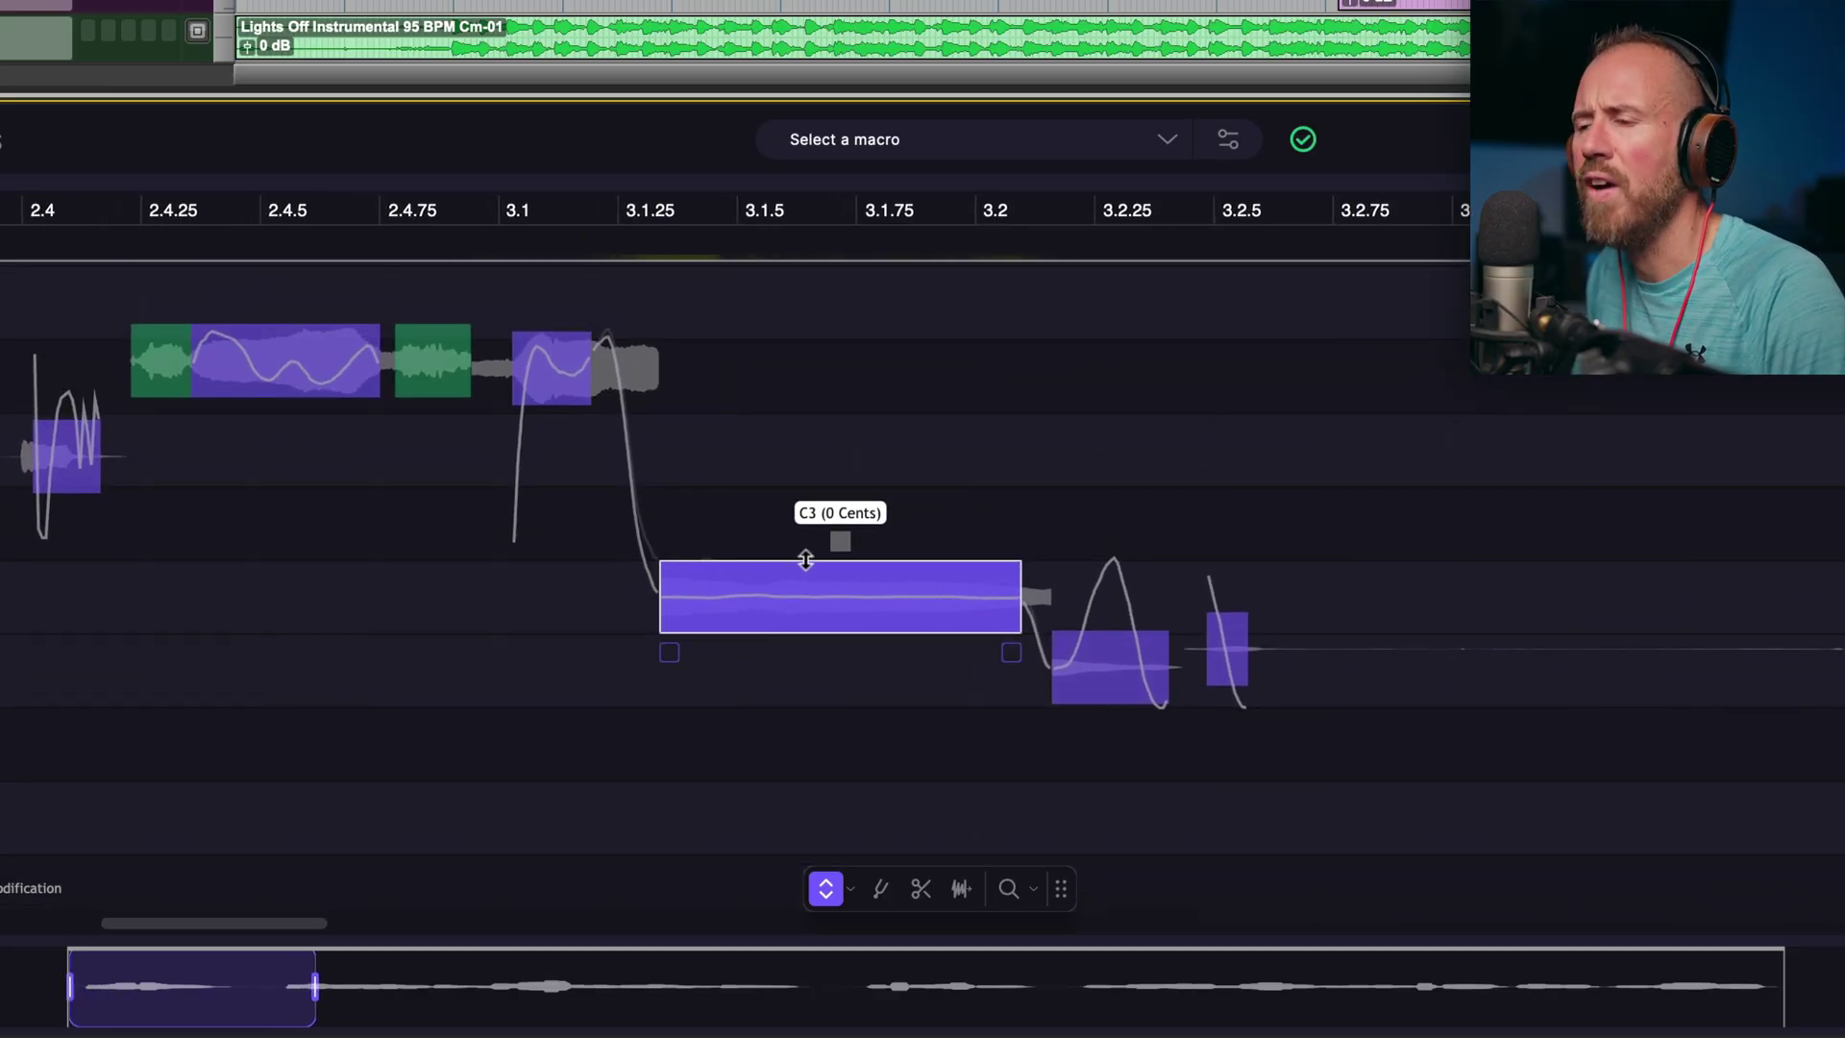
pyautogui.scroll(1, 167, 288)
pyautogui.press('space')
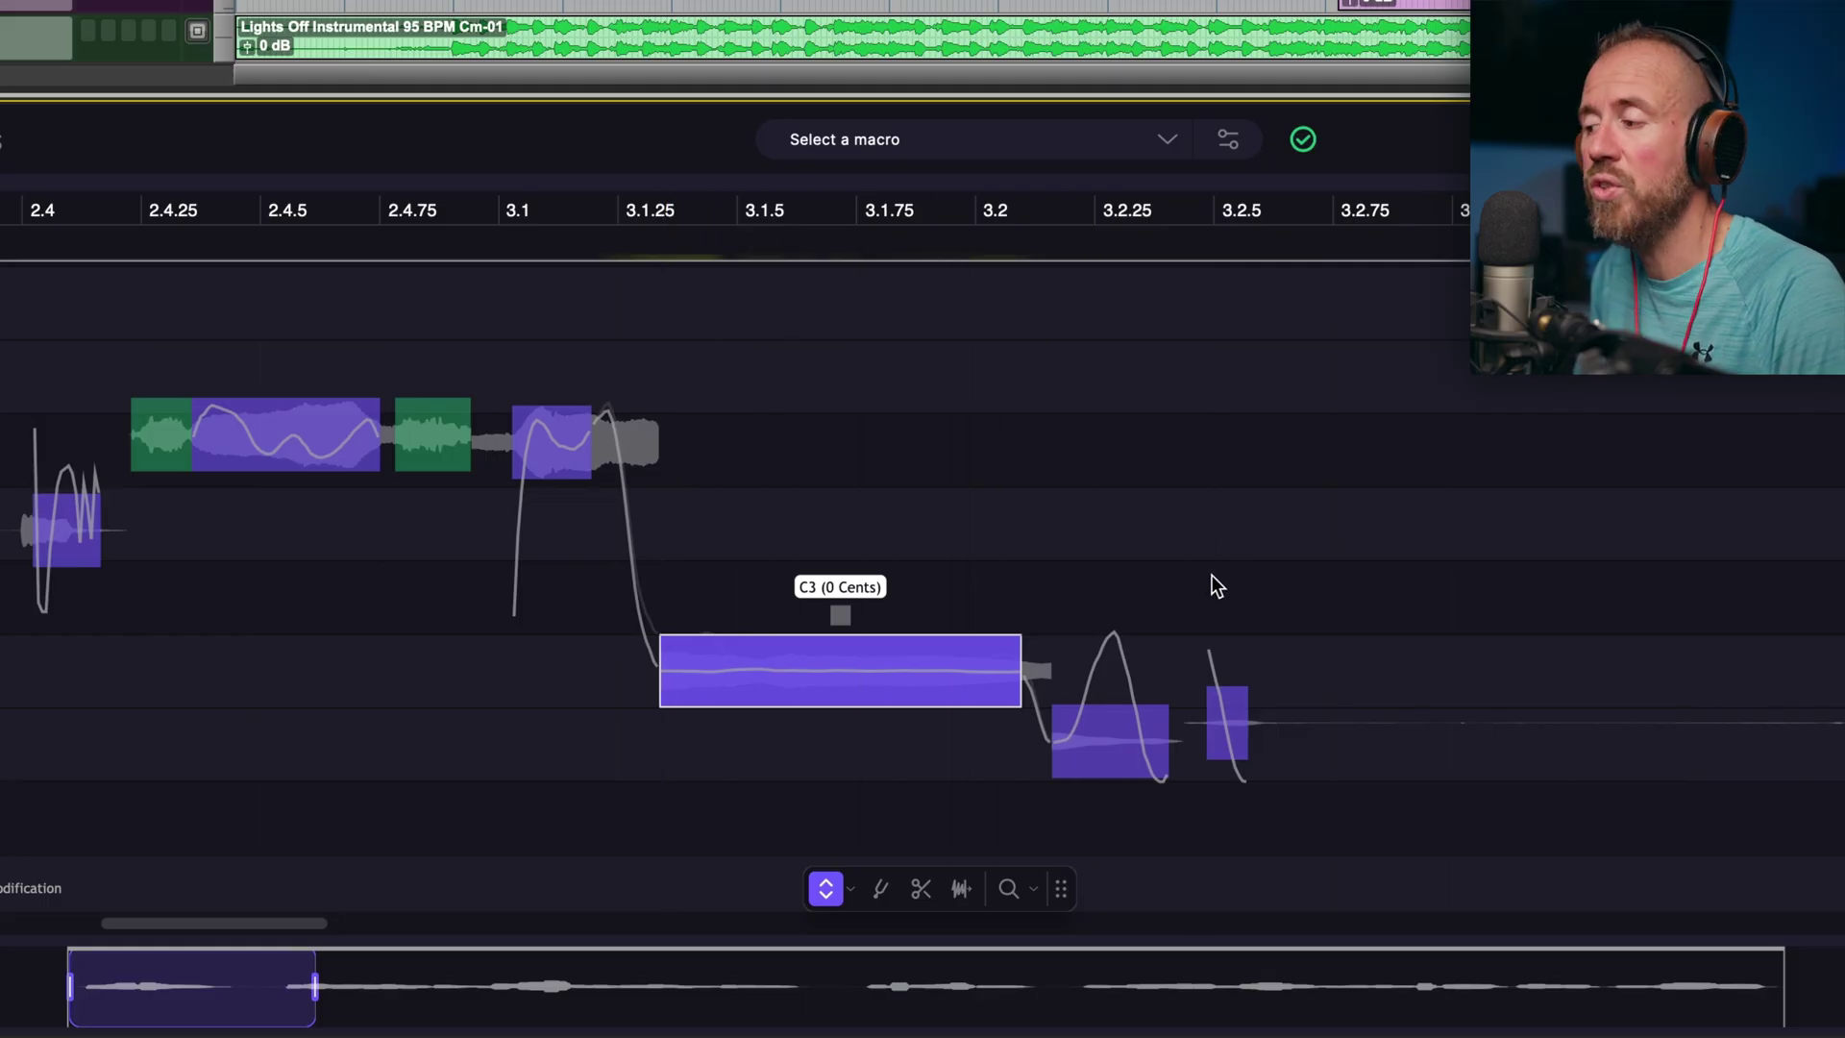
pyautogui.moveTo(843, 617); pyautogui.dragTo(845, 580)
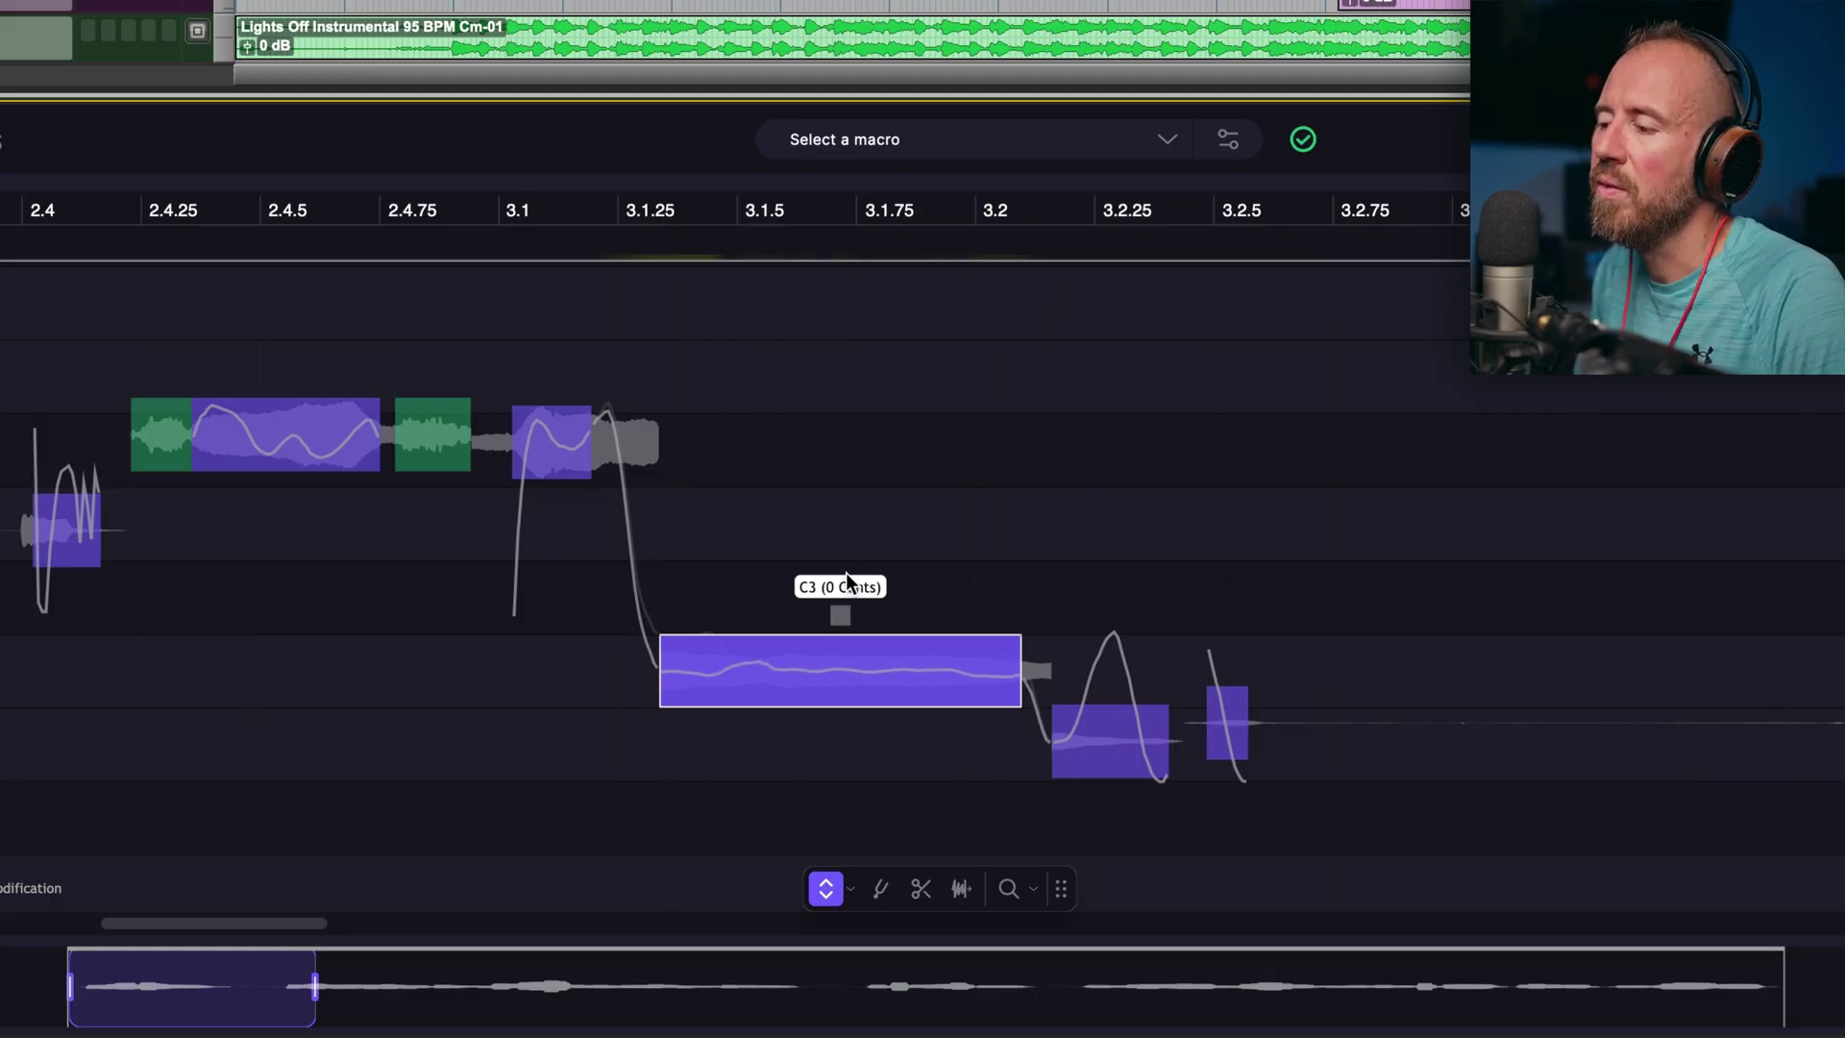
pyautogui.click(946, 533)
# Reset the edits on the long C note between 3.1.25 and 3.2, and correct its pitch to 0 cents.
pyautogui.rightClick(876, 675)
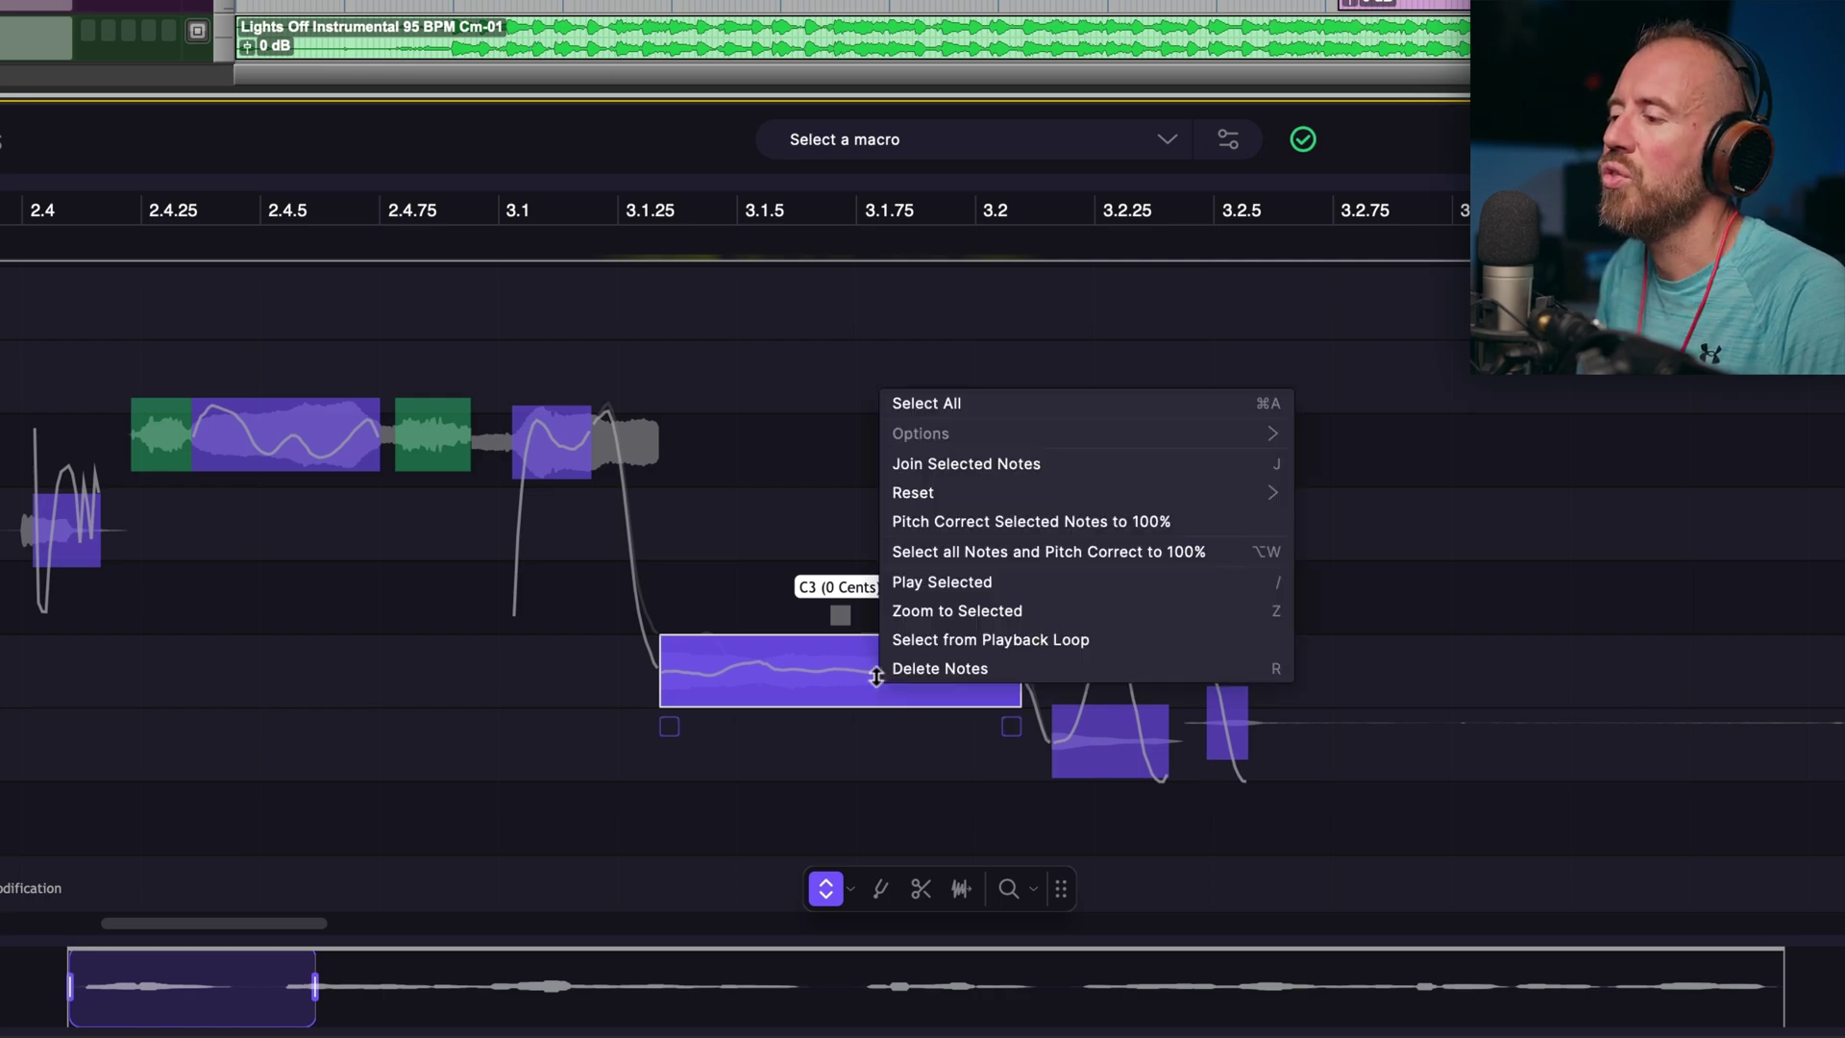
pyautogui.moveTo(1051, 492)
pyautogui.click(1360, 492)
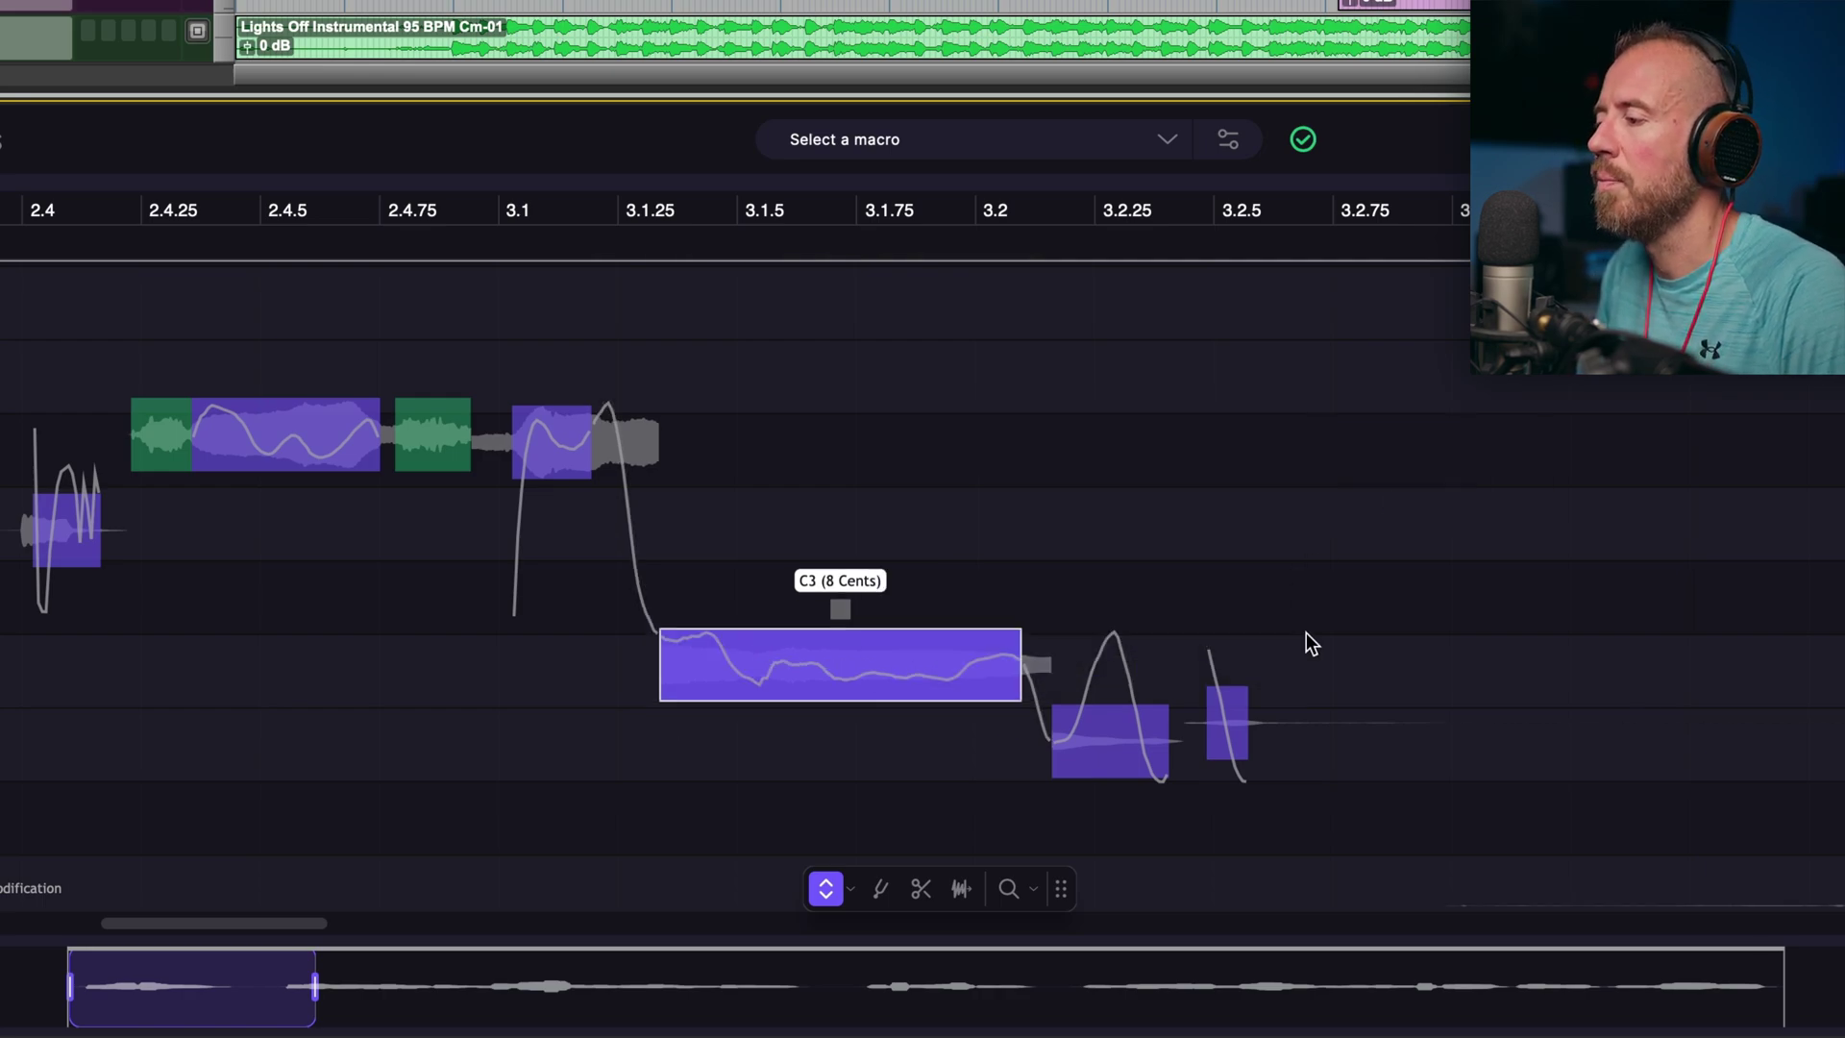
pyautogui.press('super+plus')
pyautogui.moveTo(77, 609); pyautogui.dragTo(112, 444)
pyautogui.moveTo(588, 615); pyautogui.dragTo(634, 334)
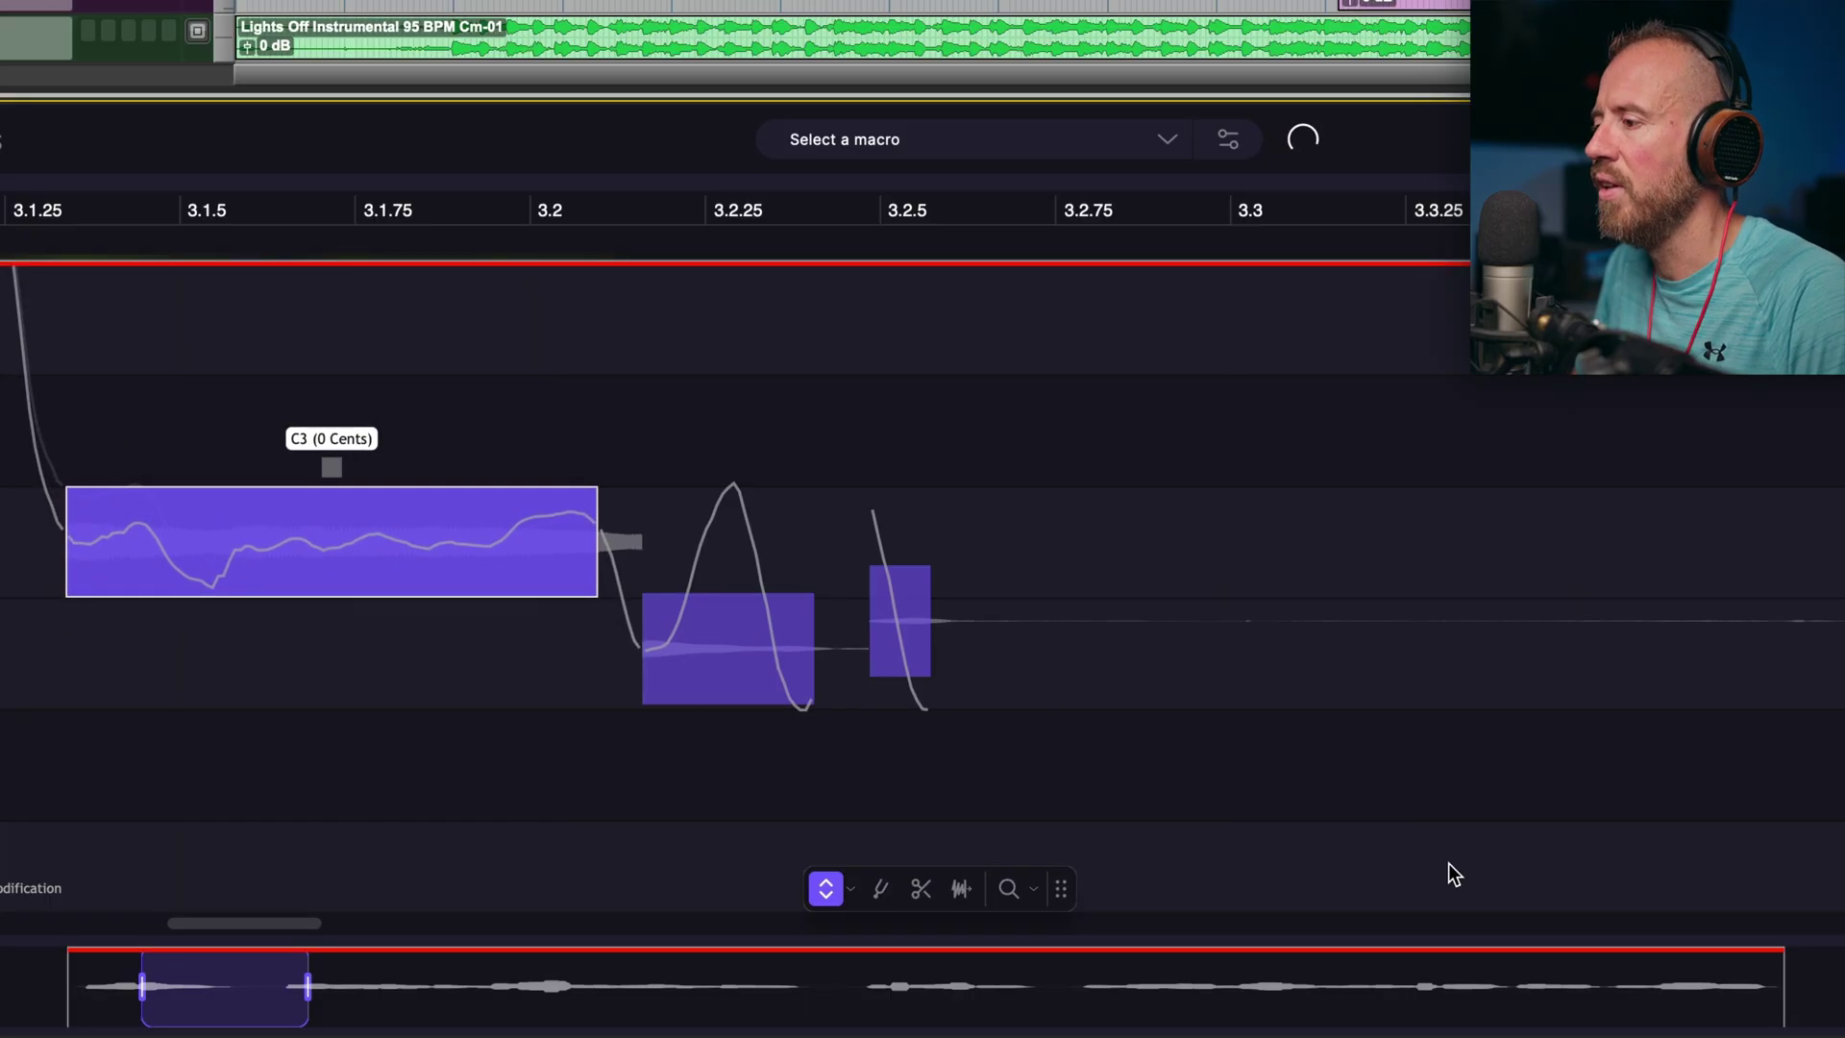
# Try 100% Correction on the notes between 4.1 and 4.2.5 with the Center Note tool, and revert them to their original pitches.
pyautogui.scroll(-3, 1451, 867)
pyautogui.hscroll(5, 1166, 749)
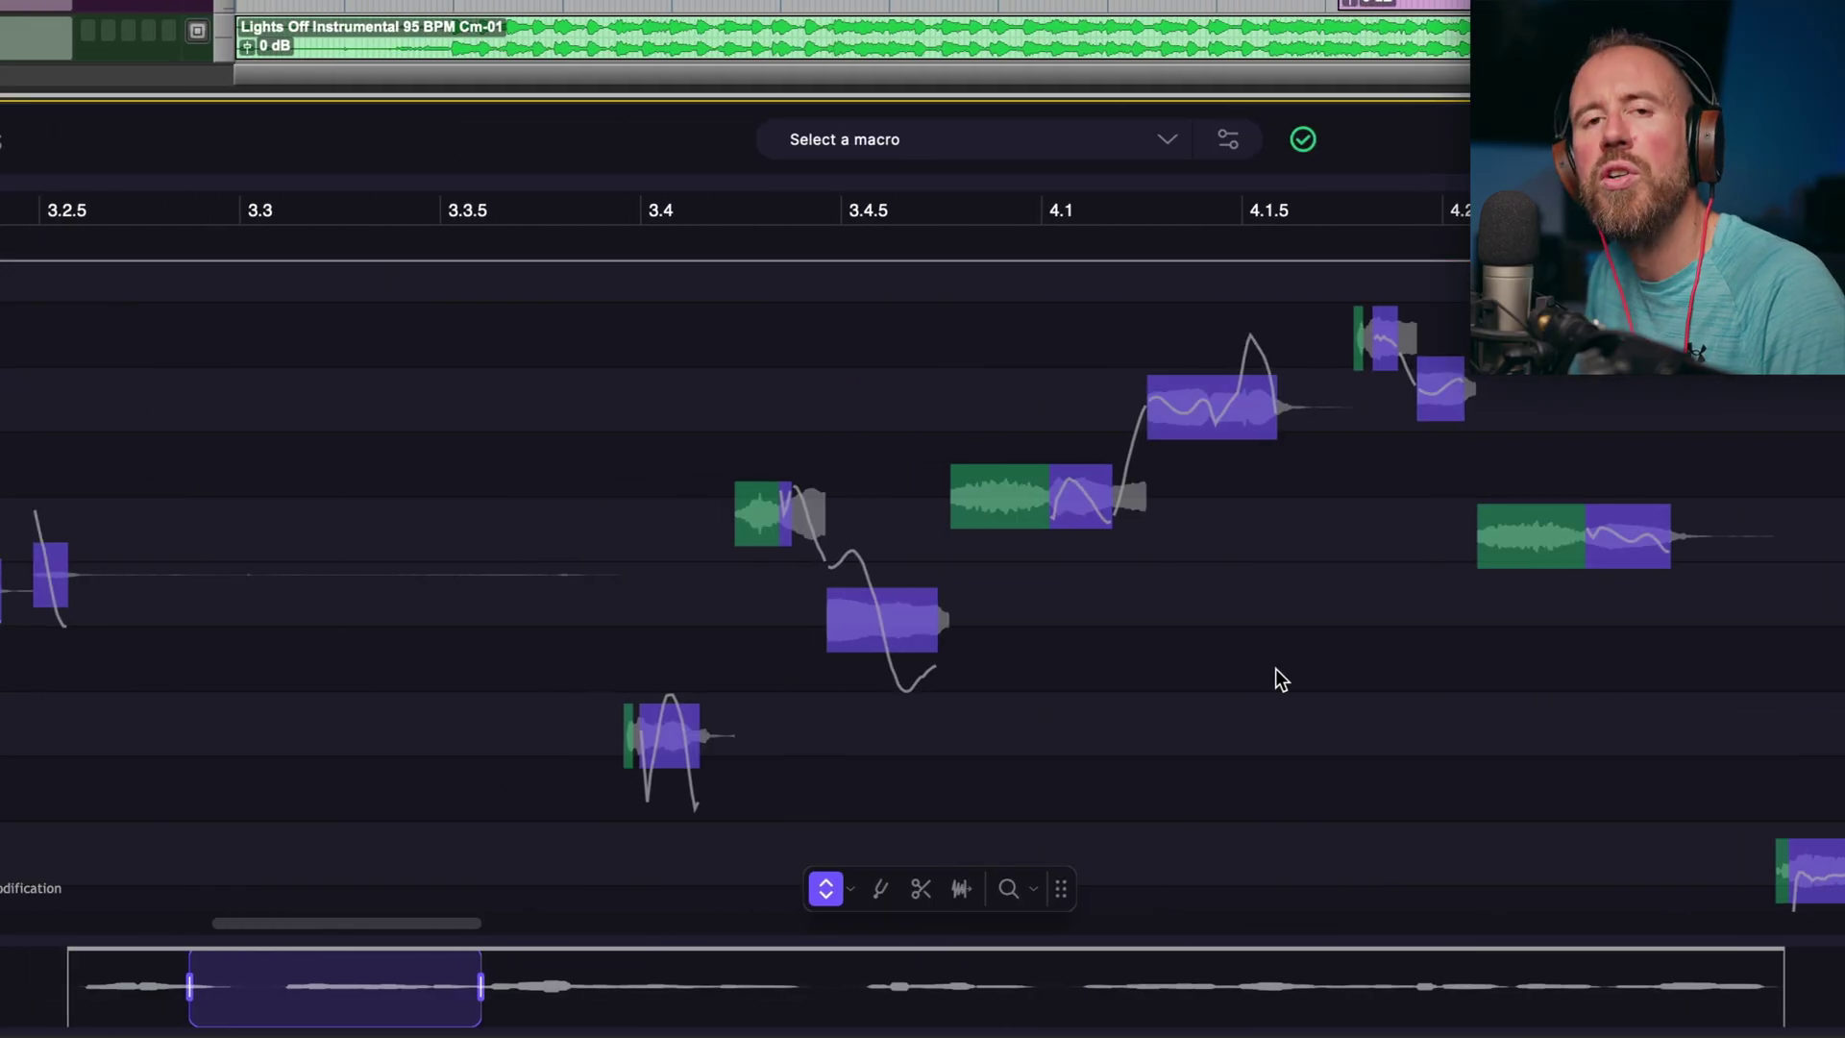
pyautogui.click(880, 889)
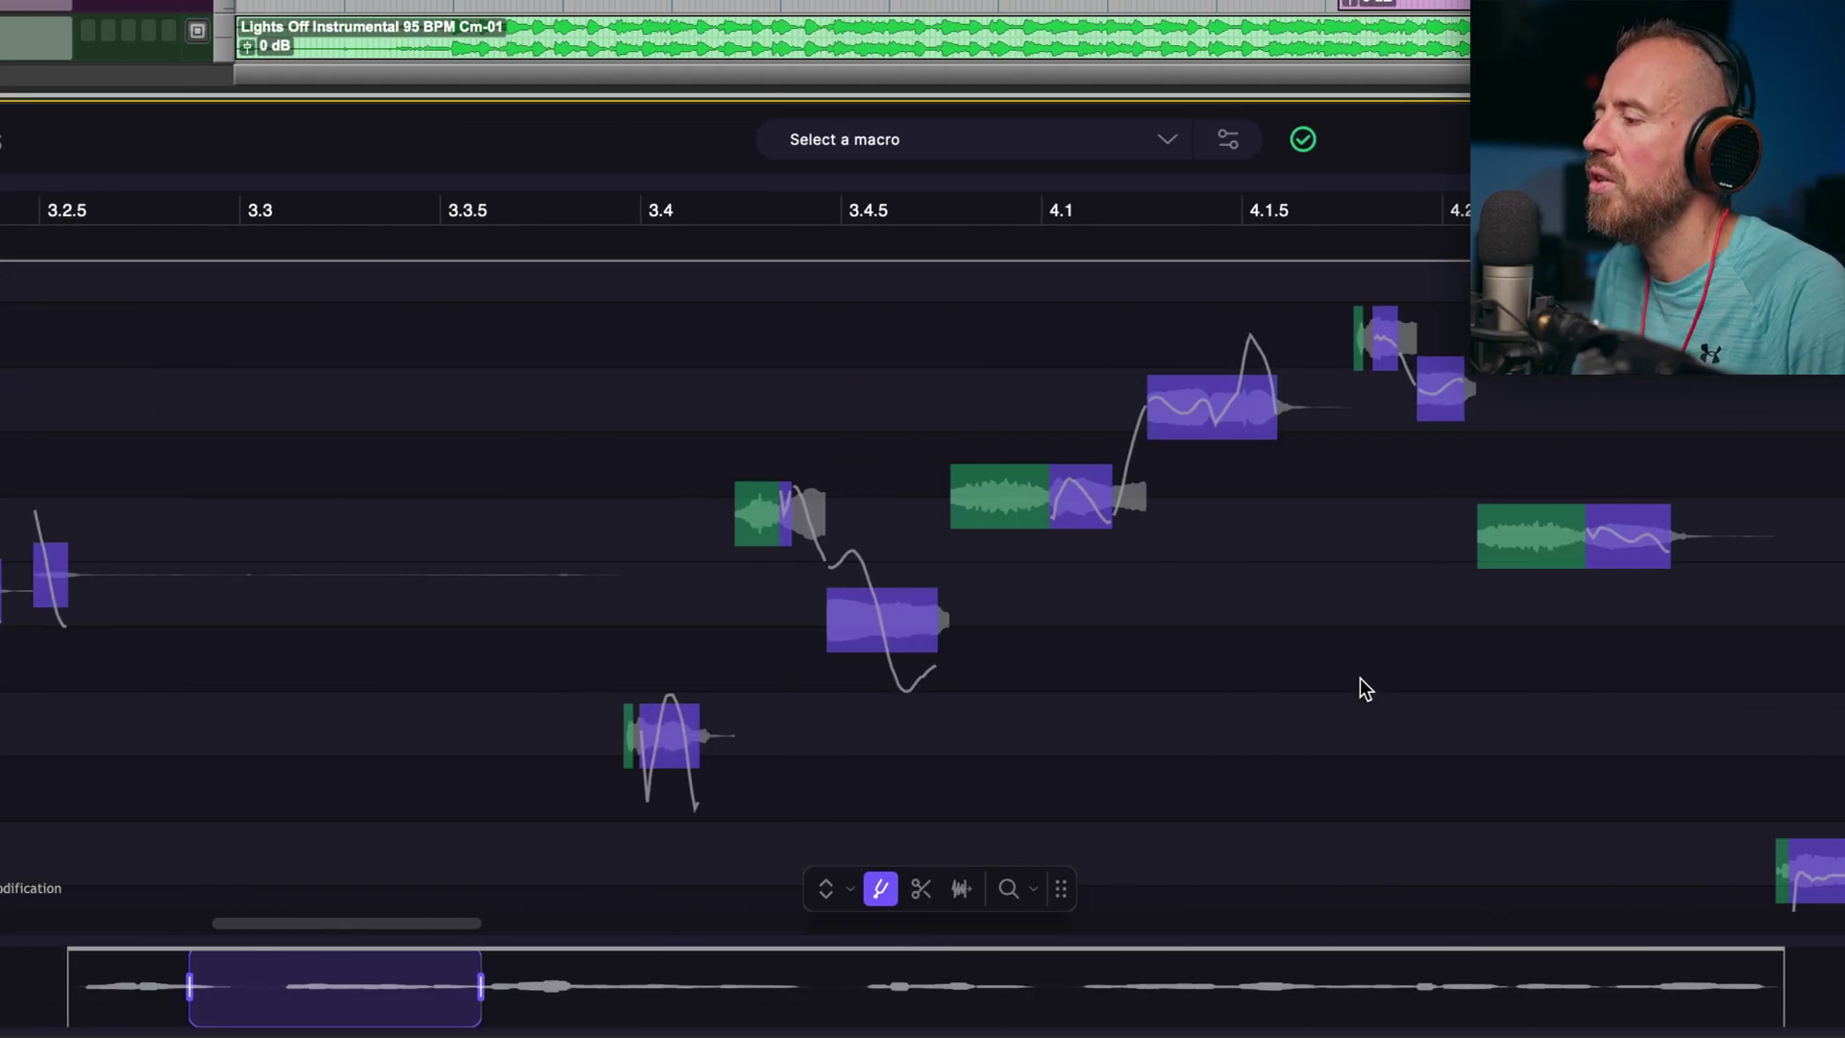
pyautogui.hscroll(5, 1331, 708)
pyautogui.scroll(3, 840, 624)
pyautogui.scroll(3, 1251, 592)
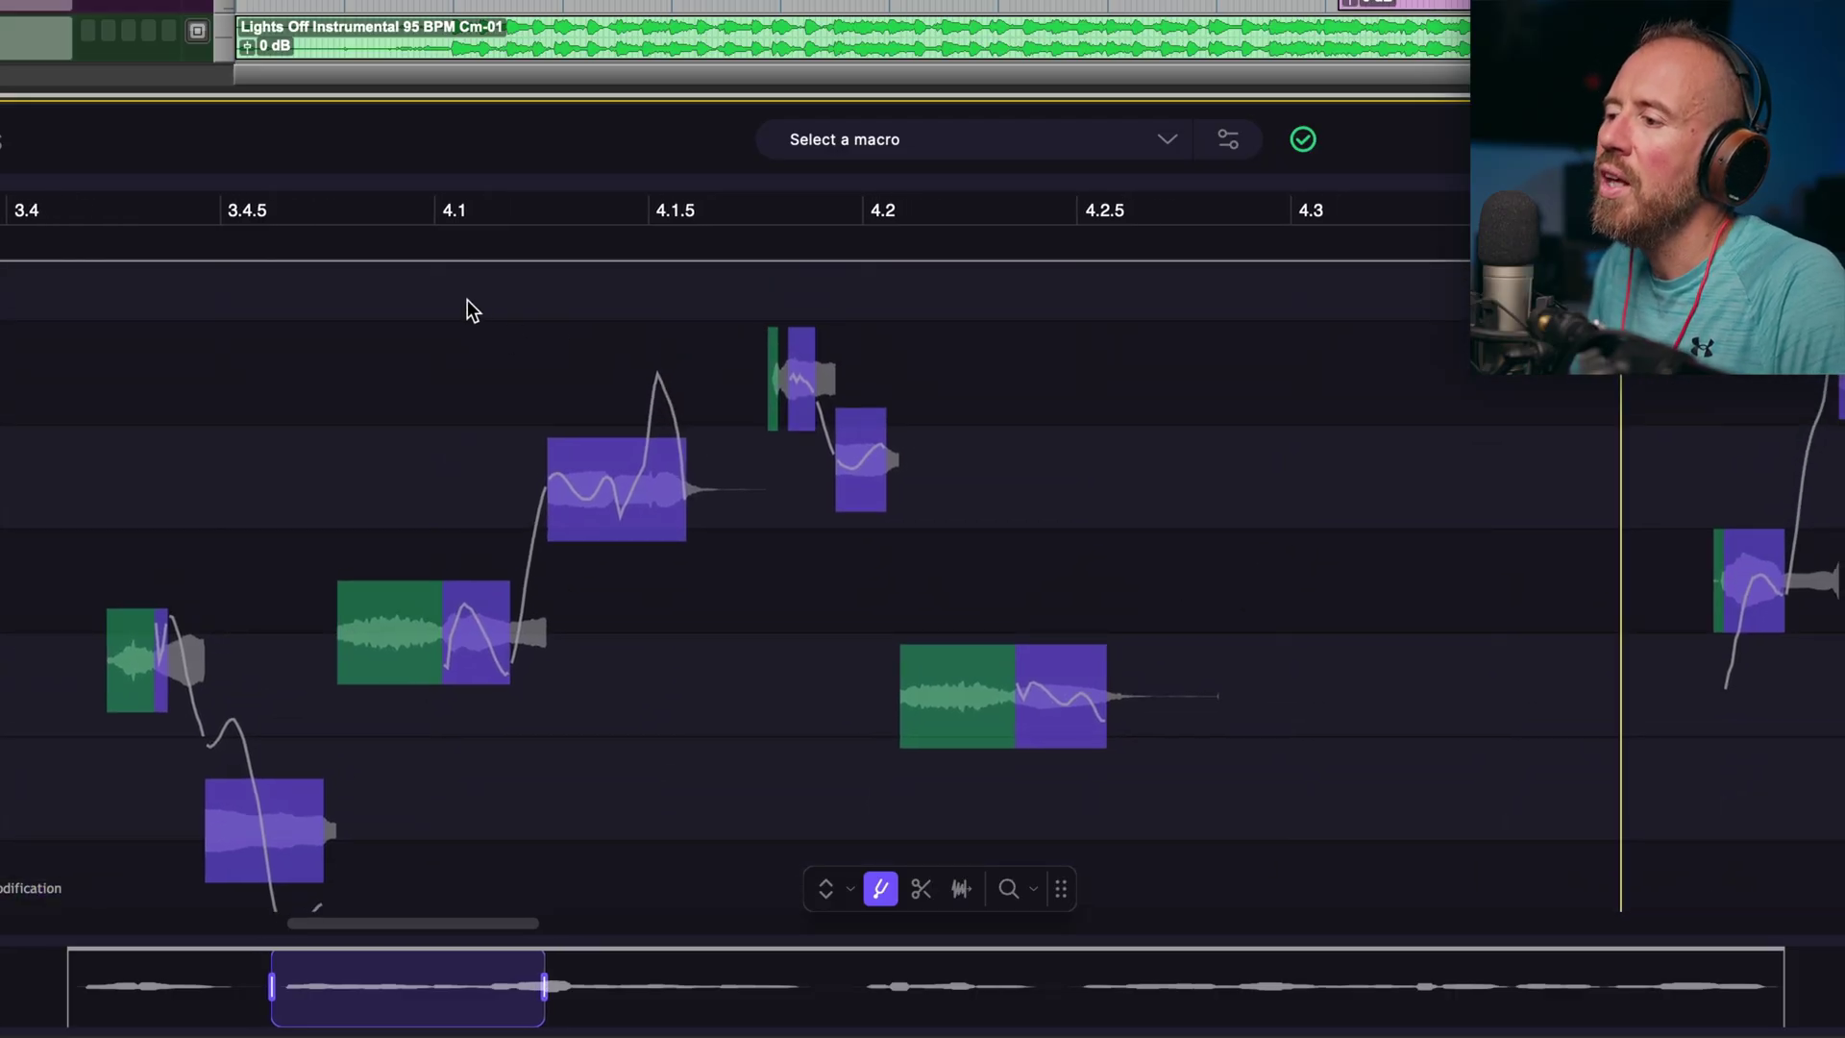
pyautogui.moveTo(467, 299); pyautogui.dragTo(1107, 838)
pyautogui.moveTo(960, 891)
pyautogui.moveTo(258, 827); pyautogui.dragTo(626, 832)
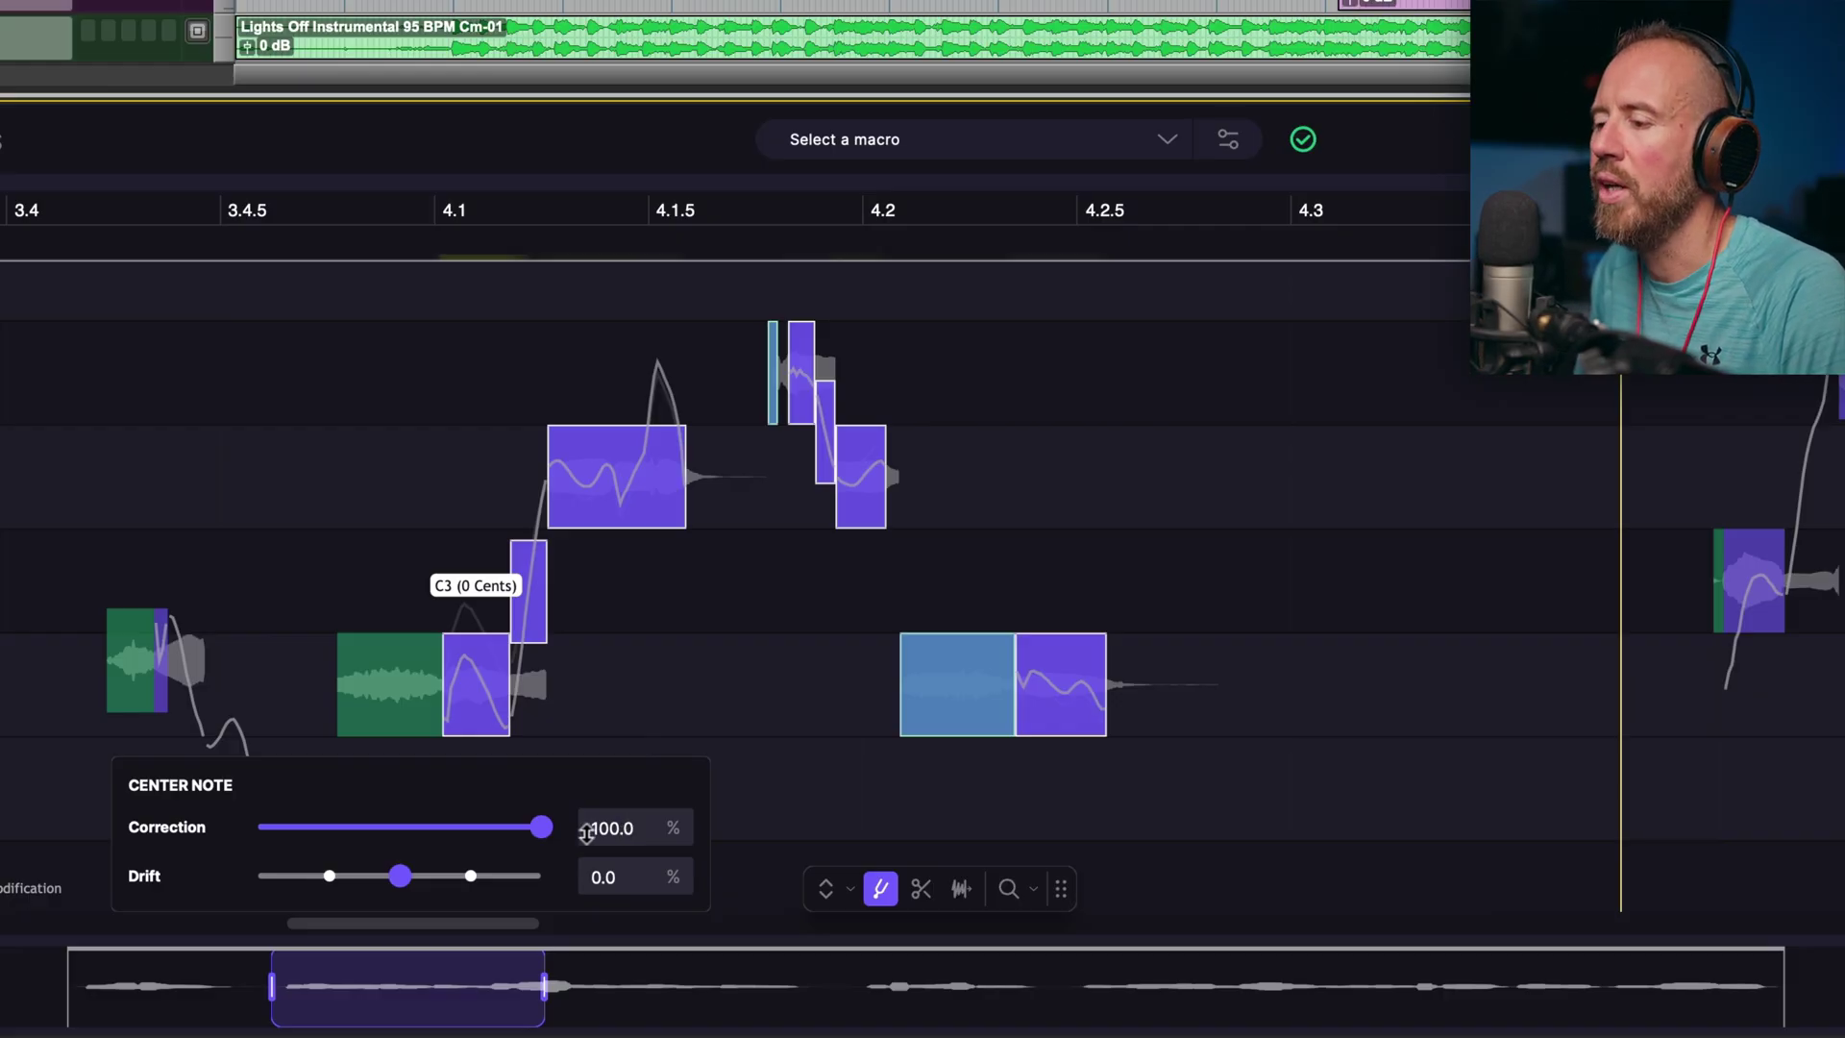
pyautogui.moveTo(543, 836); pyautogui.dragTo(301, 811)
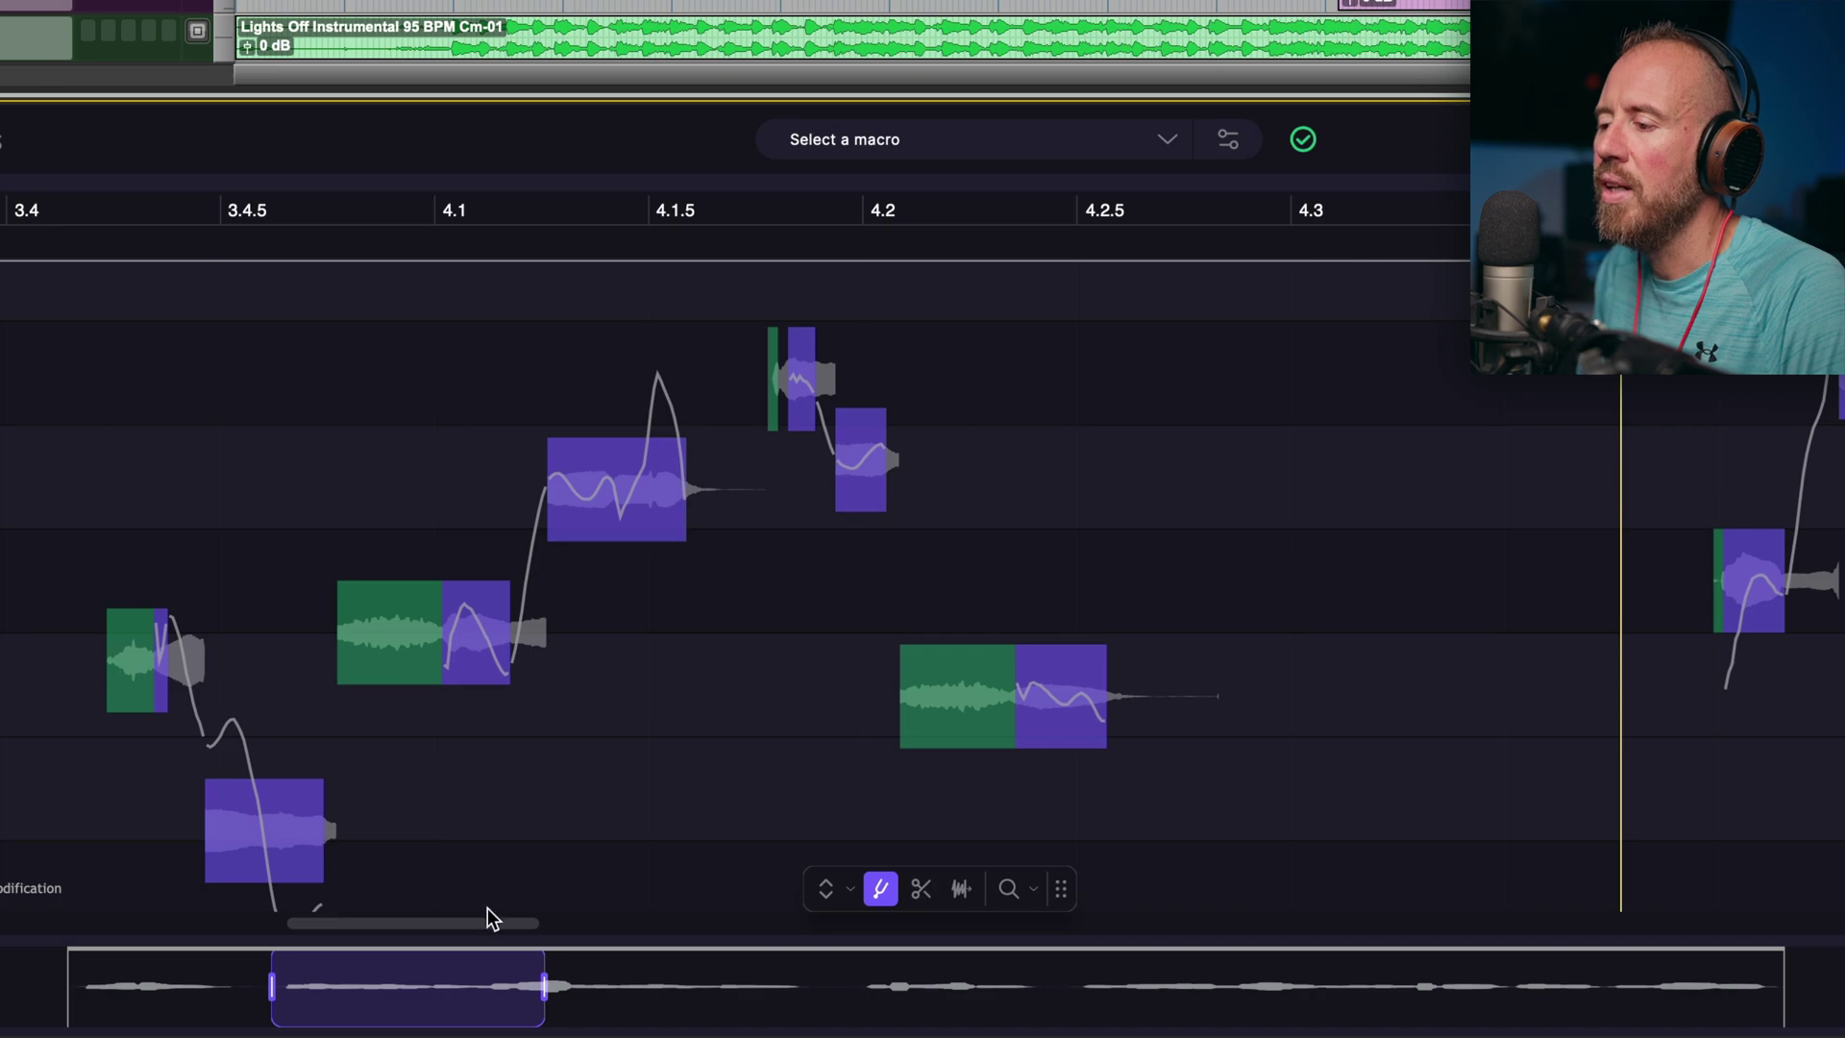
# Split the note just before 4.1.5 where its pitch rises, and set Center Note Correction to 100% for the notes between 4.1 and 4.2.5.
pyautogui.click(920, 894)
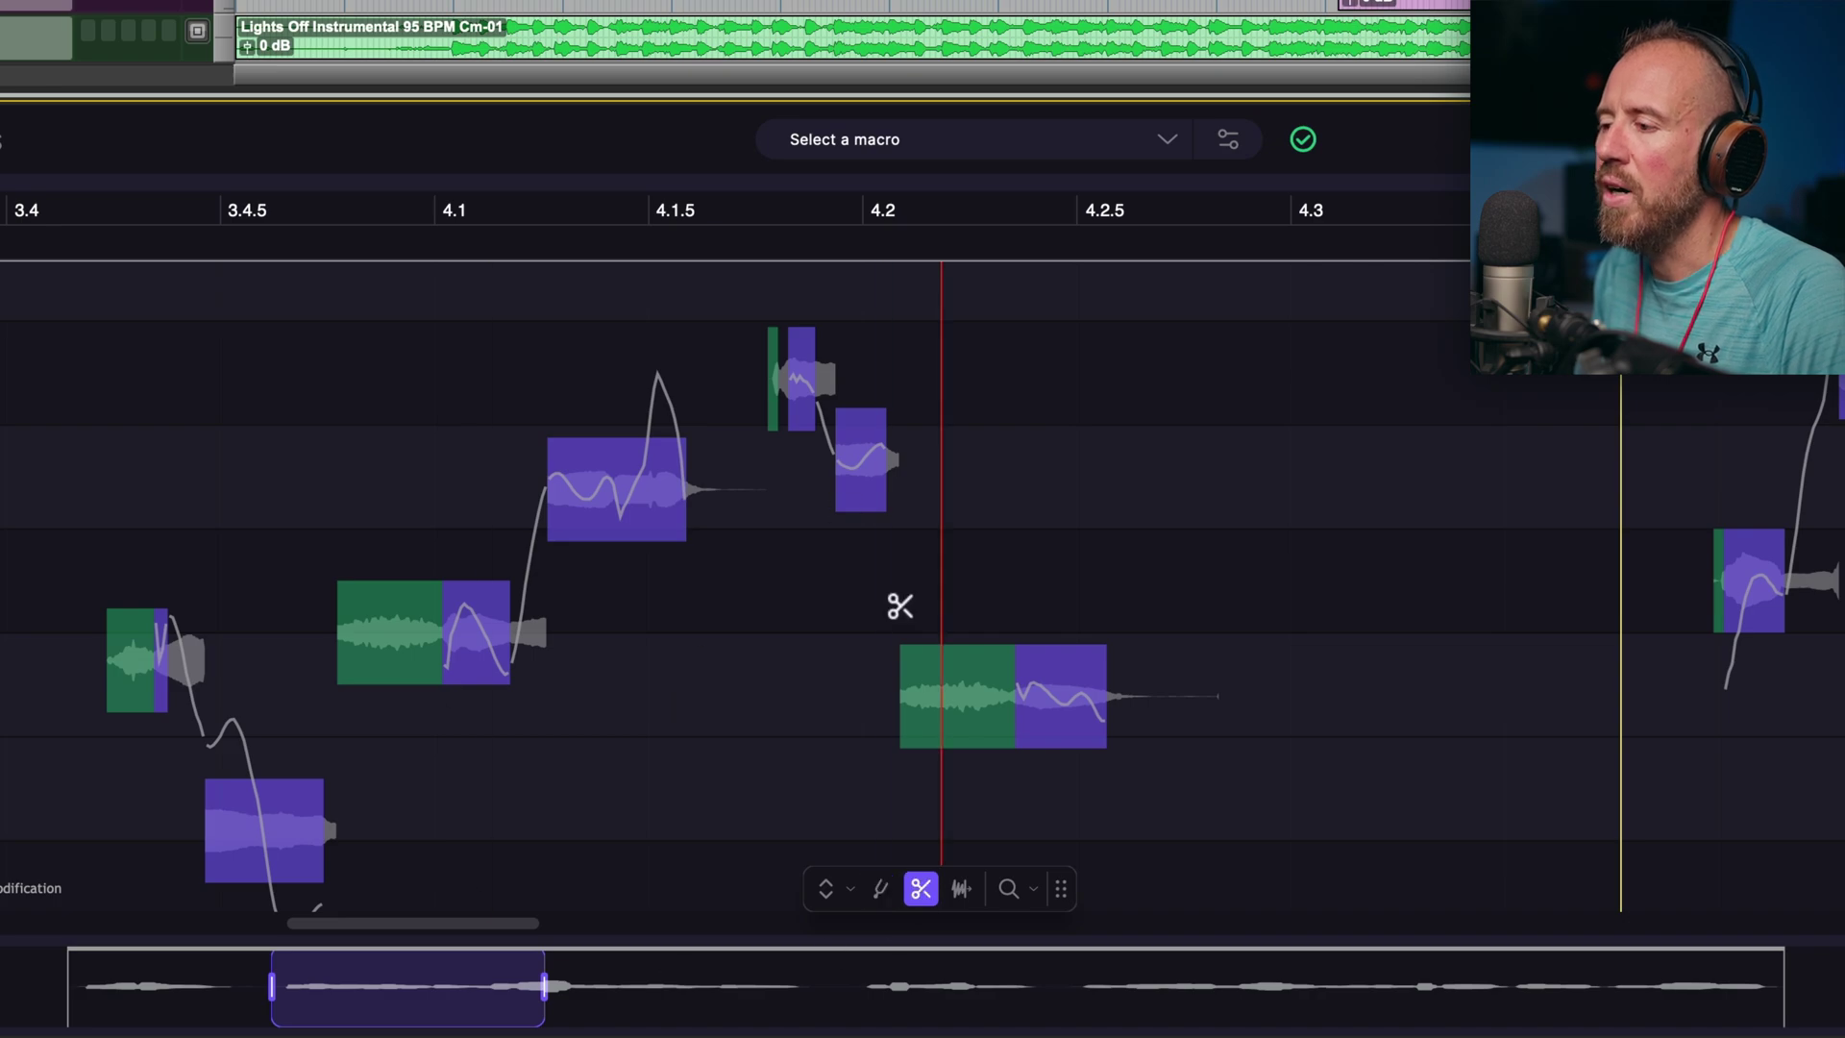
pyautogui.click(636, 535)
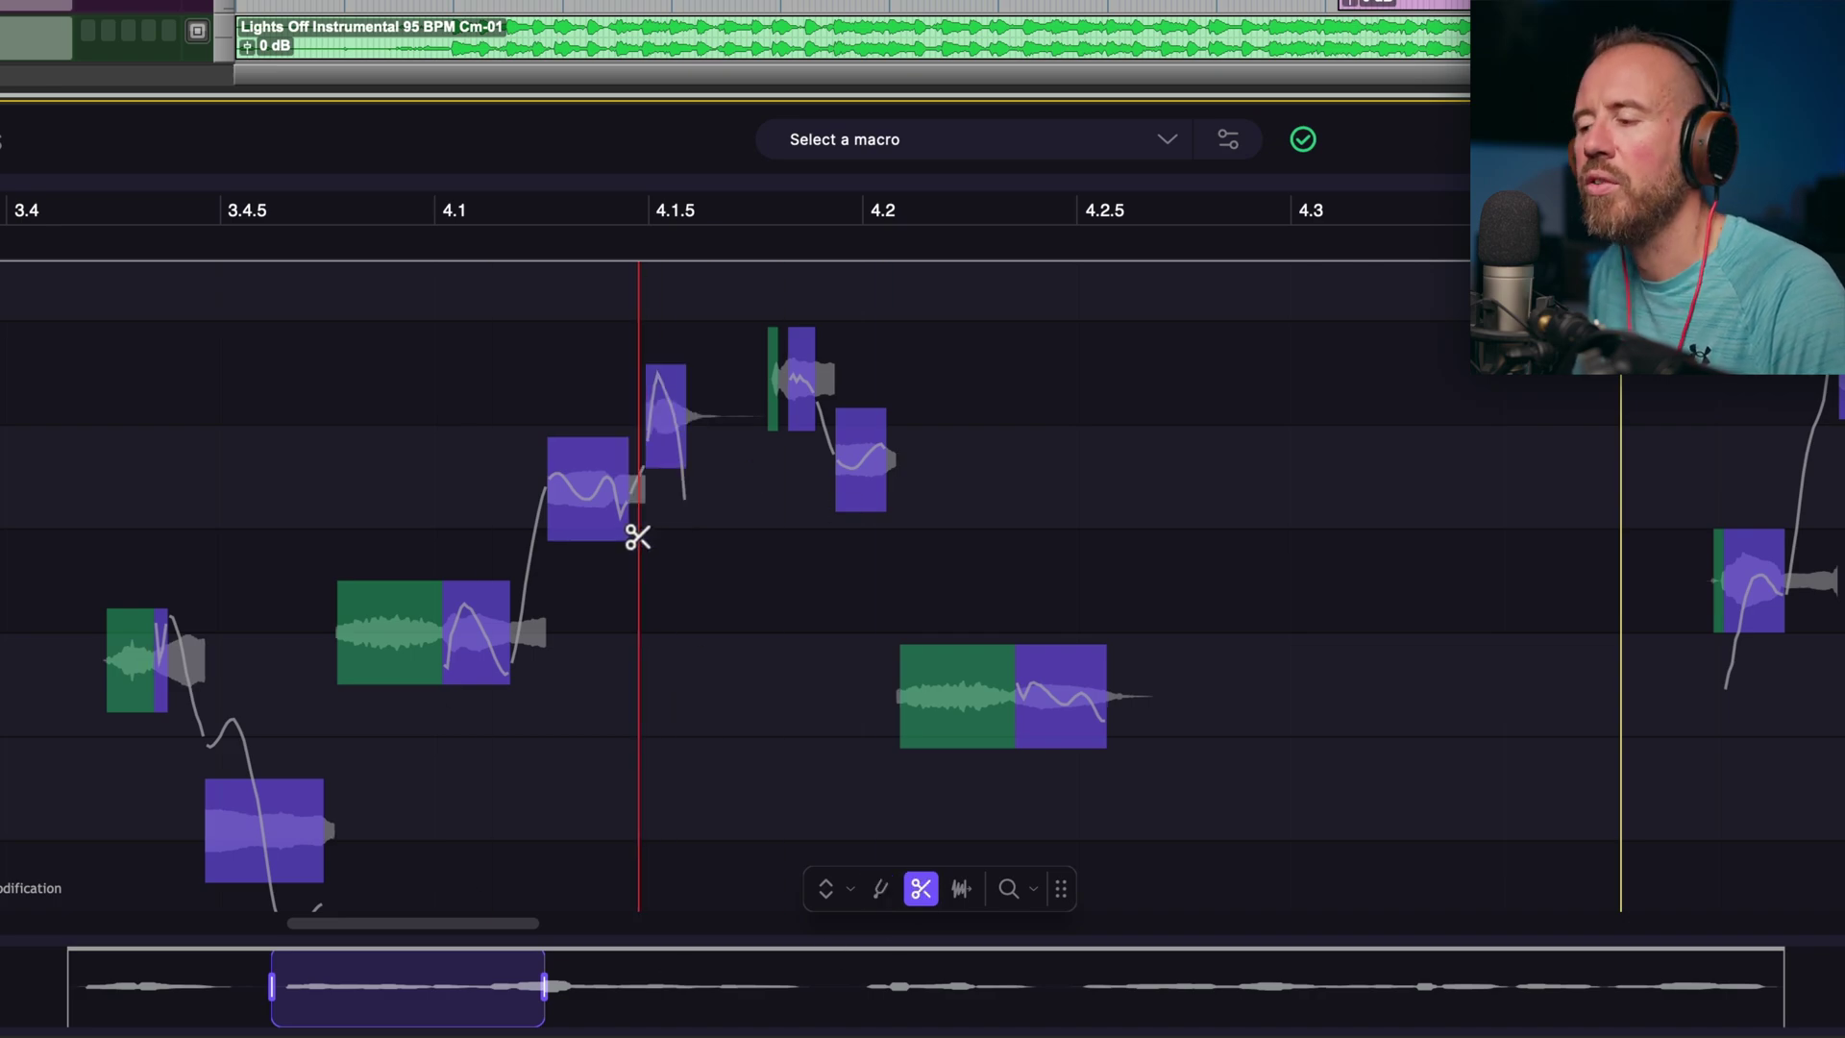
pyautogui.click(880, 890)
pyautogui.moveTo(471, 303); pyautogui.dragTo(1055, 797)
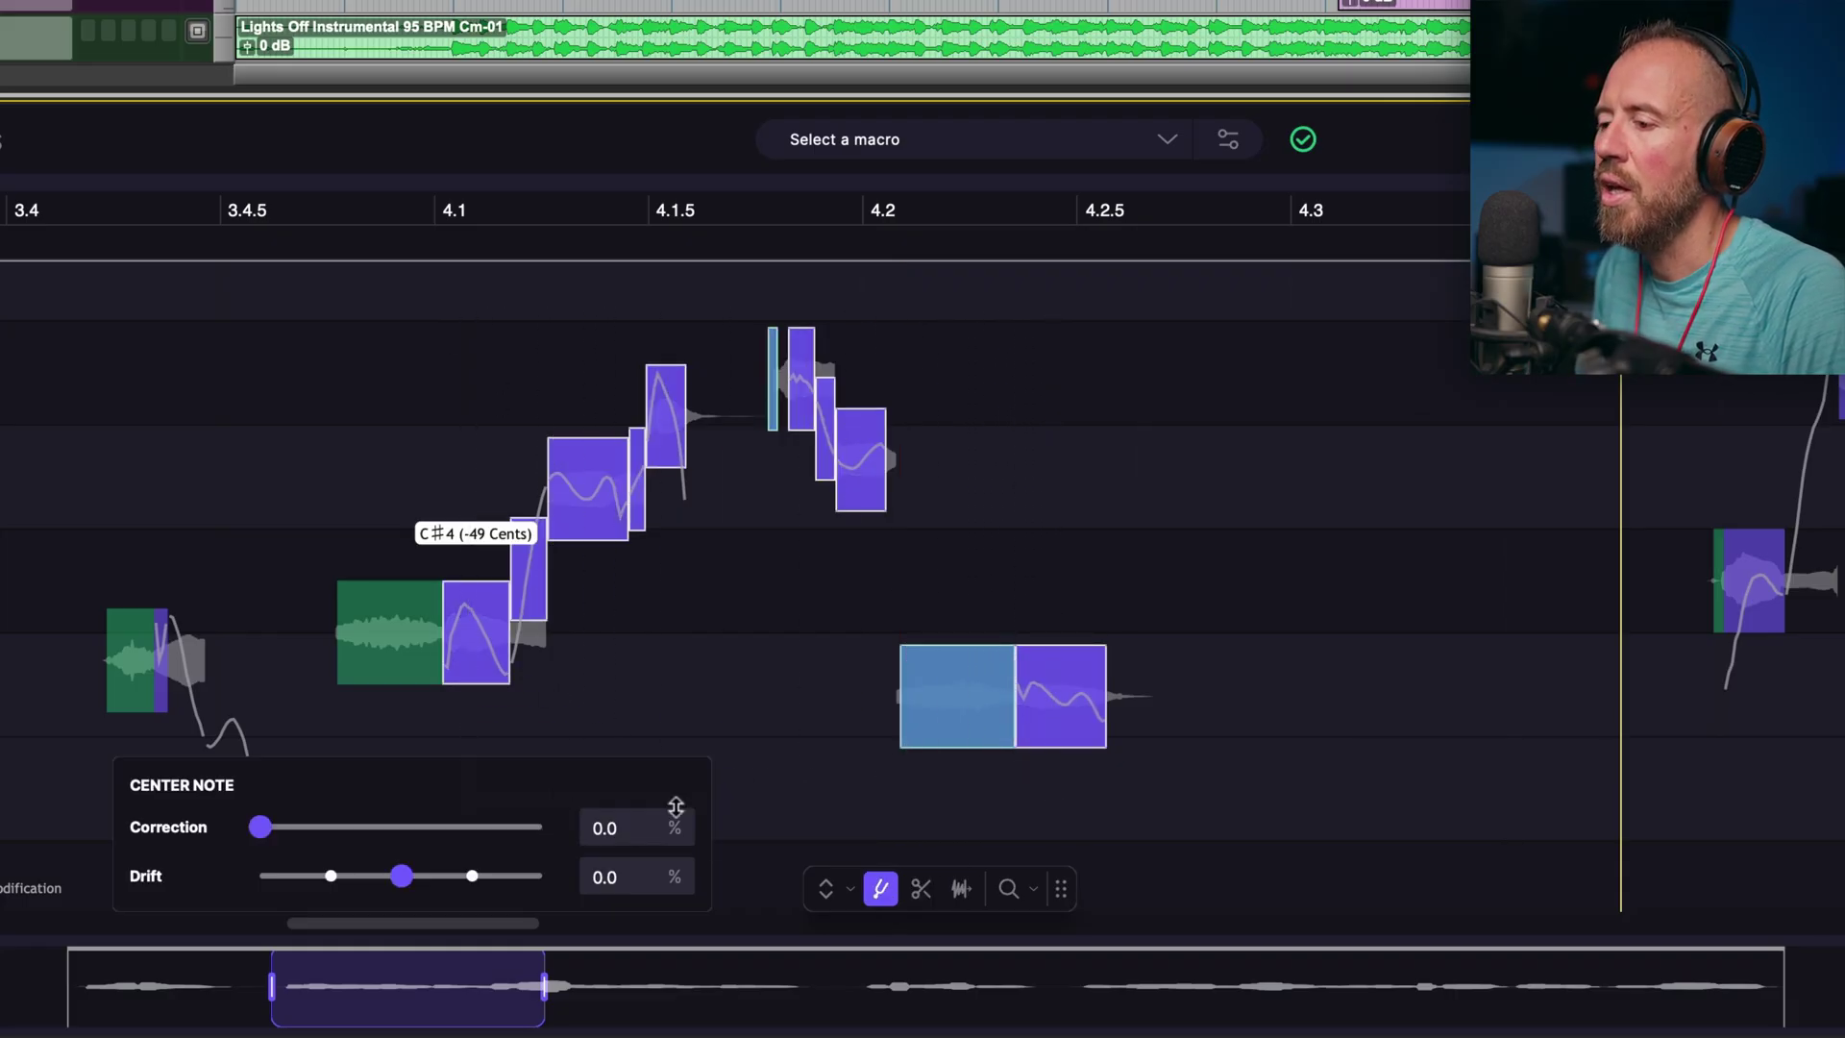
pyautogui.moveTo(259, 825); pyautogui.dragTo(649, 798)
pyautogui.click(655, 676)
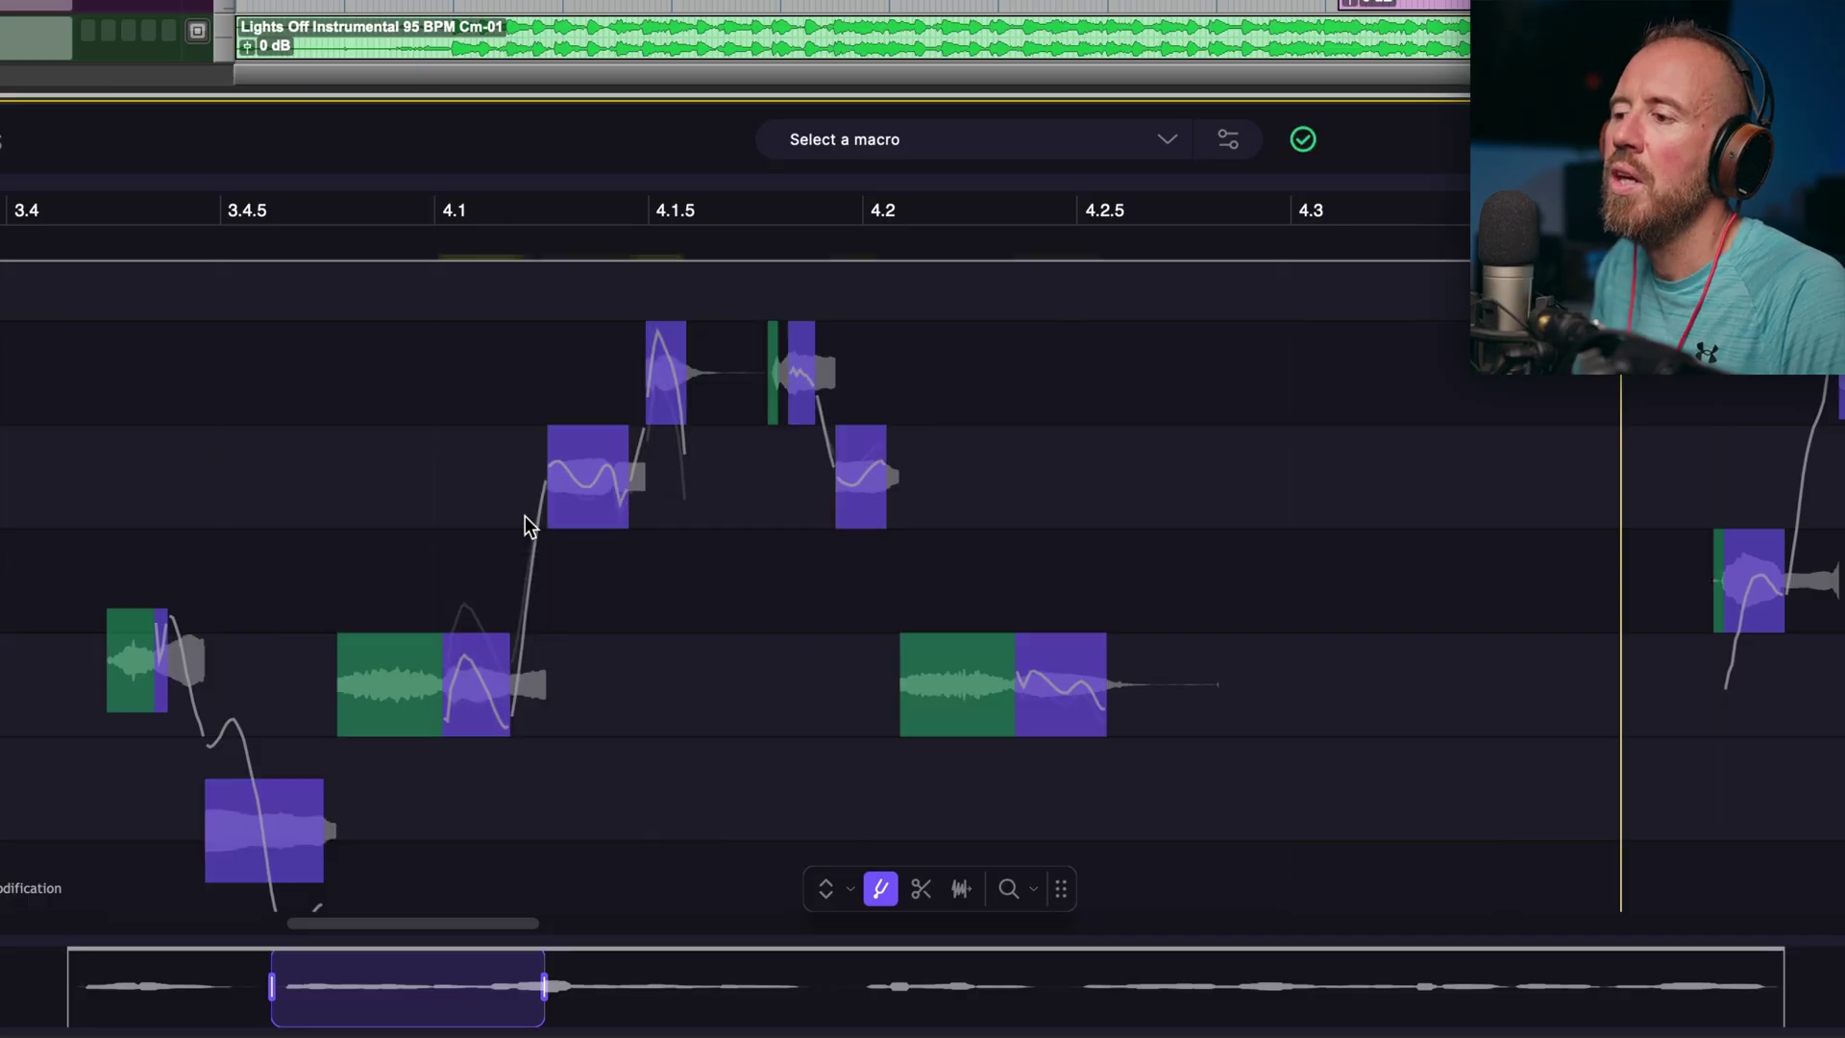
# Select the notes between 4.1 and 4.2.5 with the Selector and play the passage.
pyautogui.click(826, 888)
pyautogui.moveTo(460, 288); pyautogui.dragTo(1064, 809)
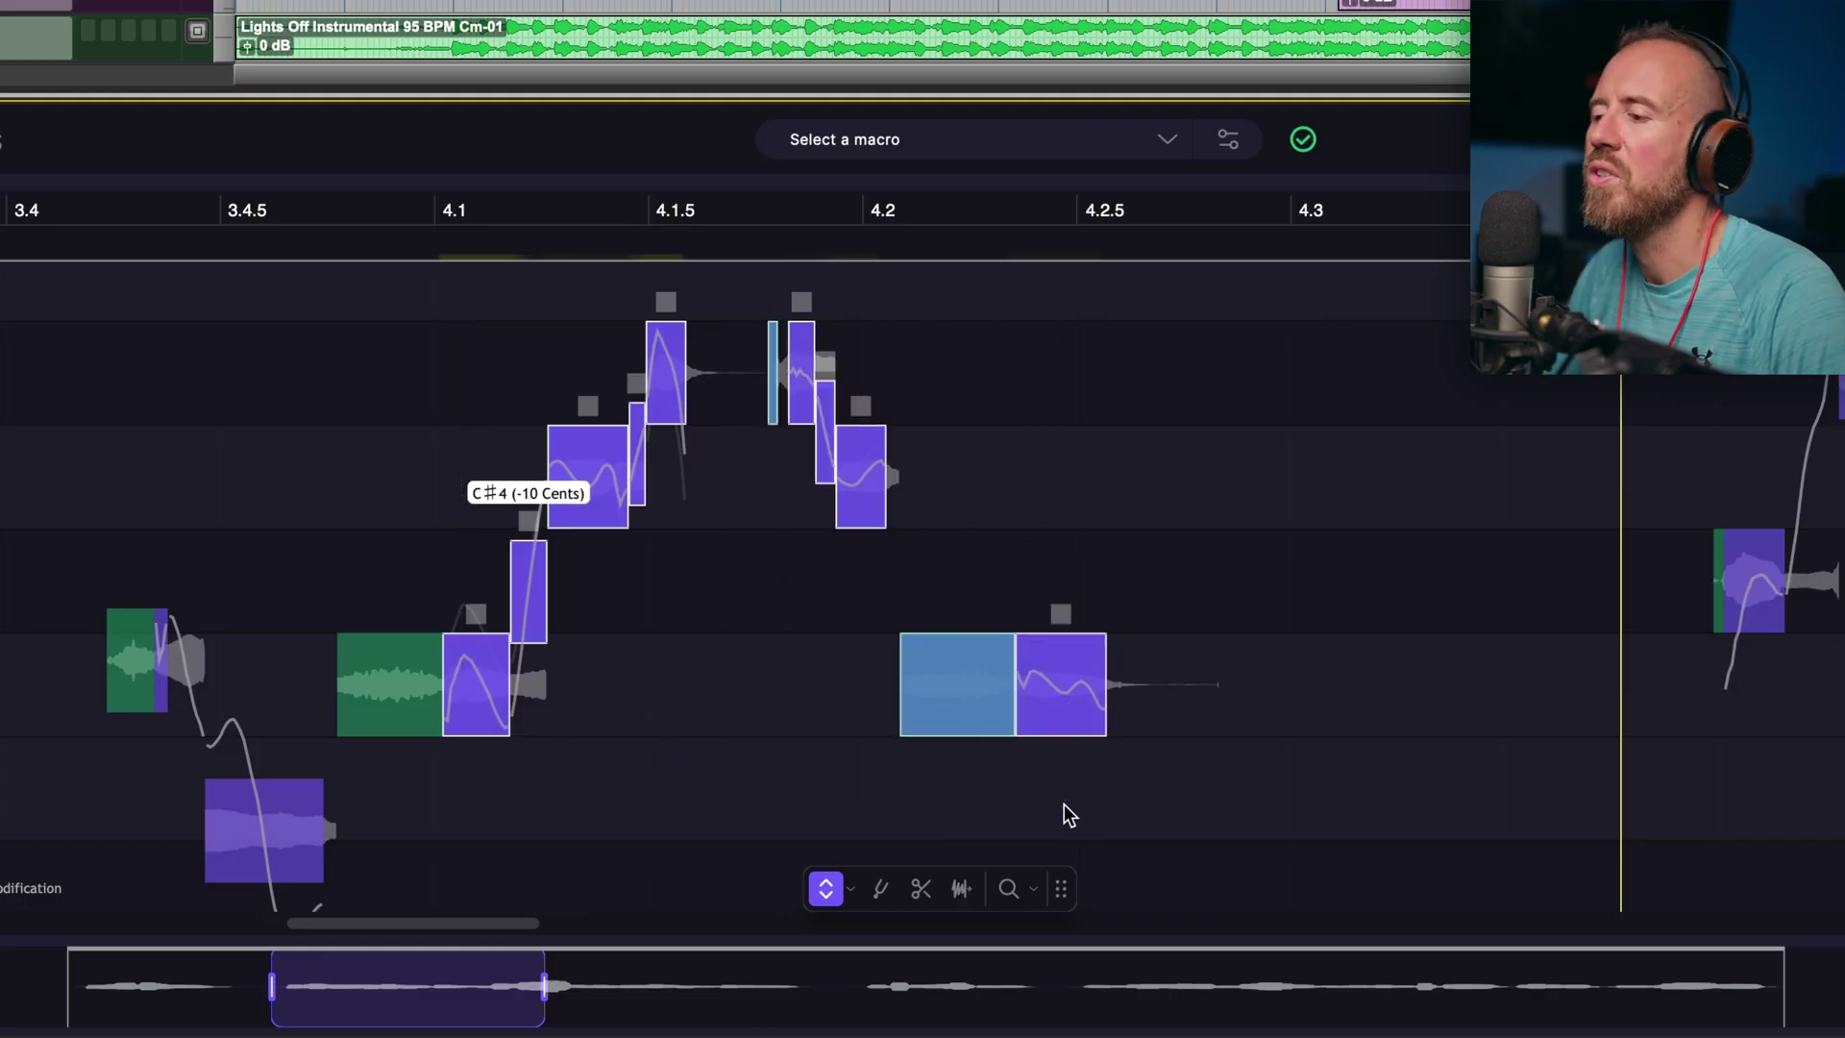
pyautogui.press('space')
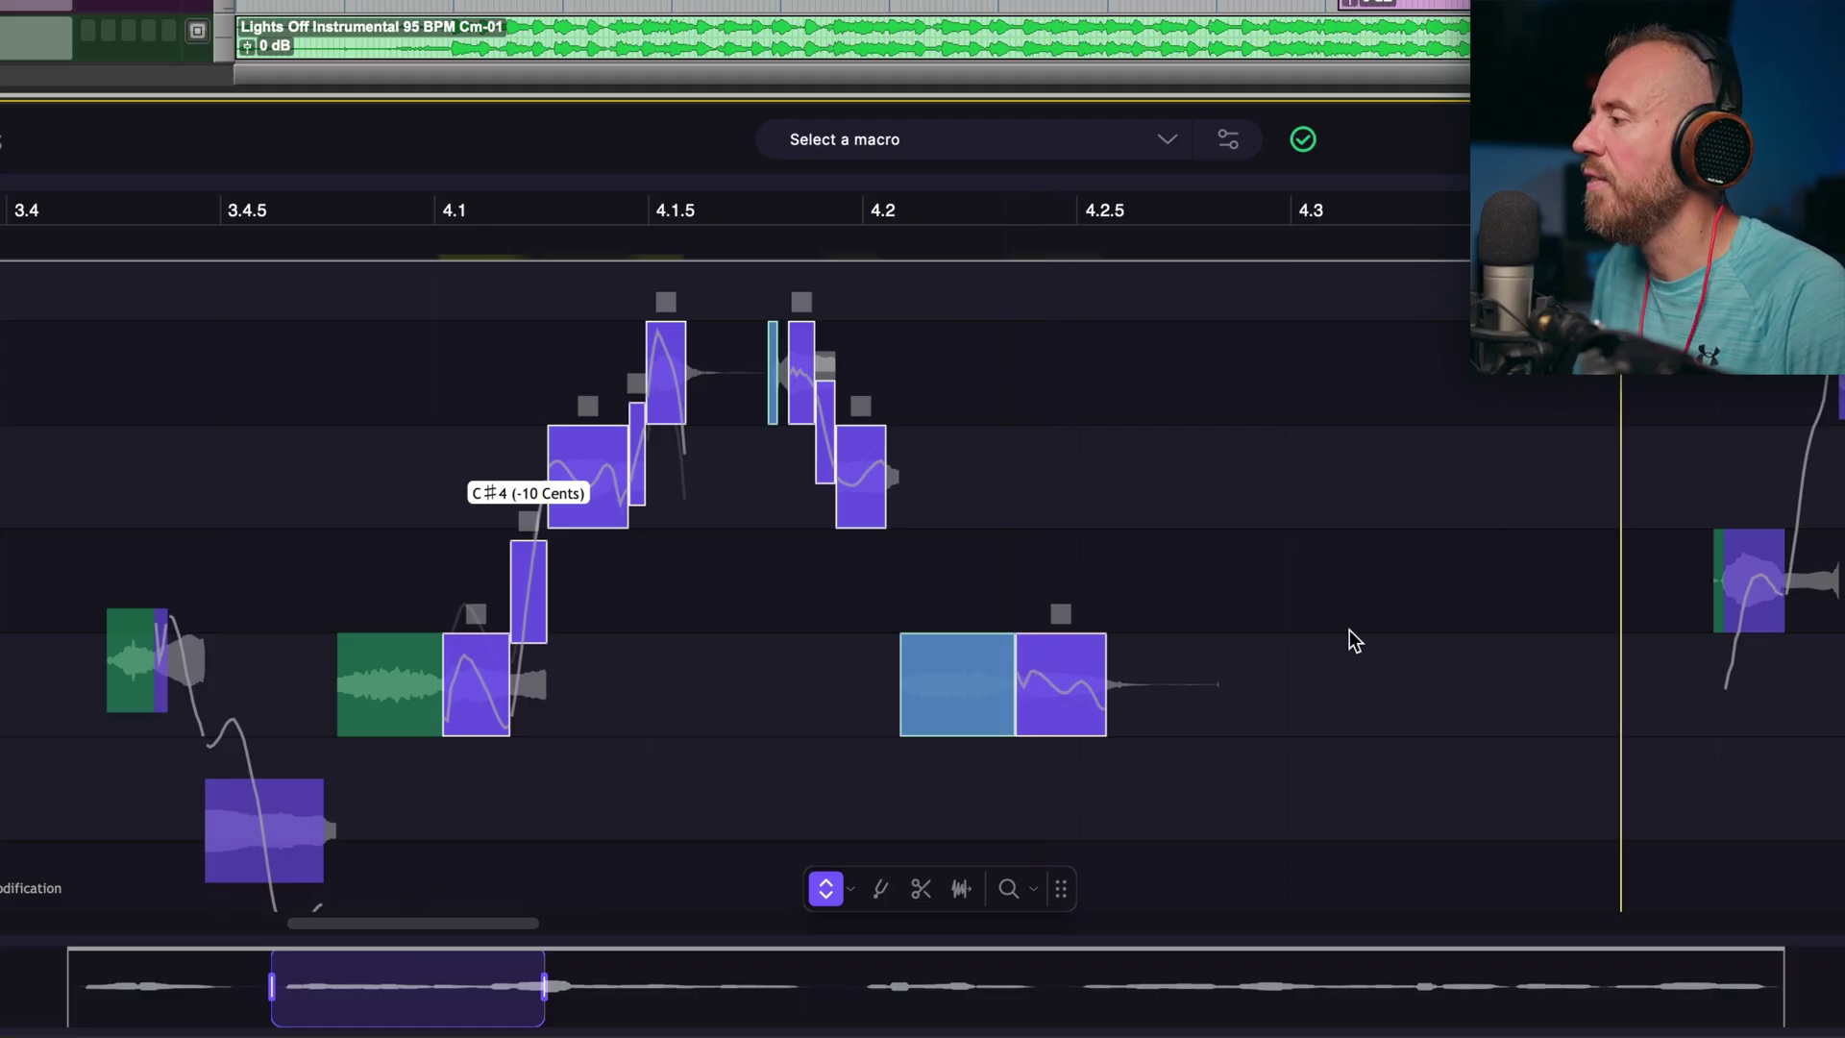
# Correct the notes at 4.4, around 4.4.5 and at 5.1 to 0 cents, adjusting the middle note's drift to 26%.
pyautogui.moveTo(1350, 638); pyautogui.dragTo(649, 658)
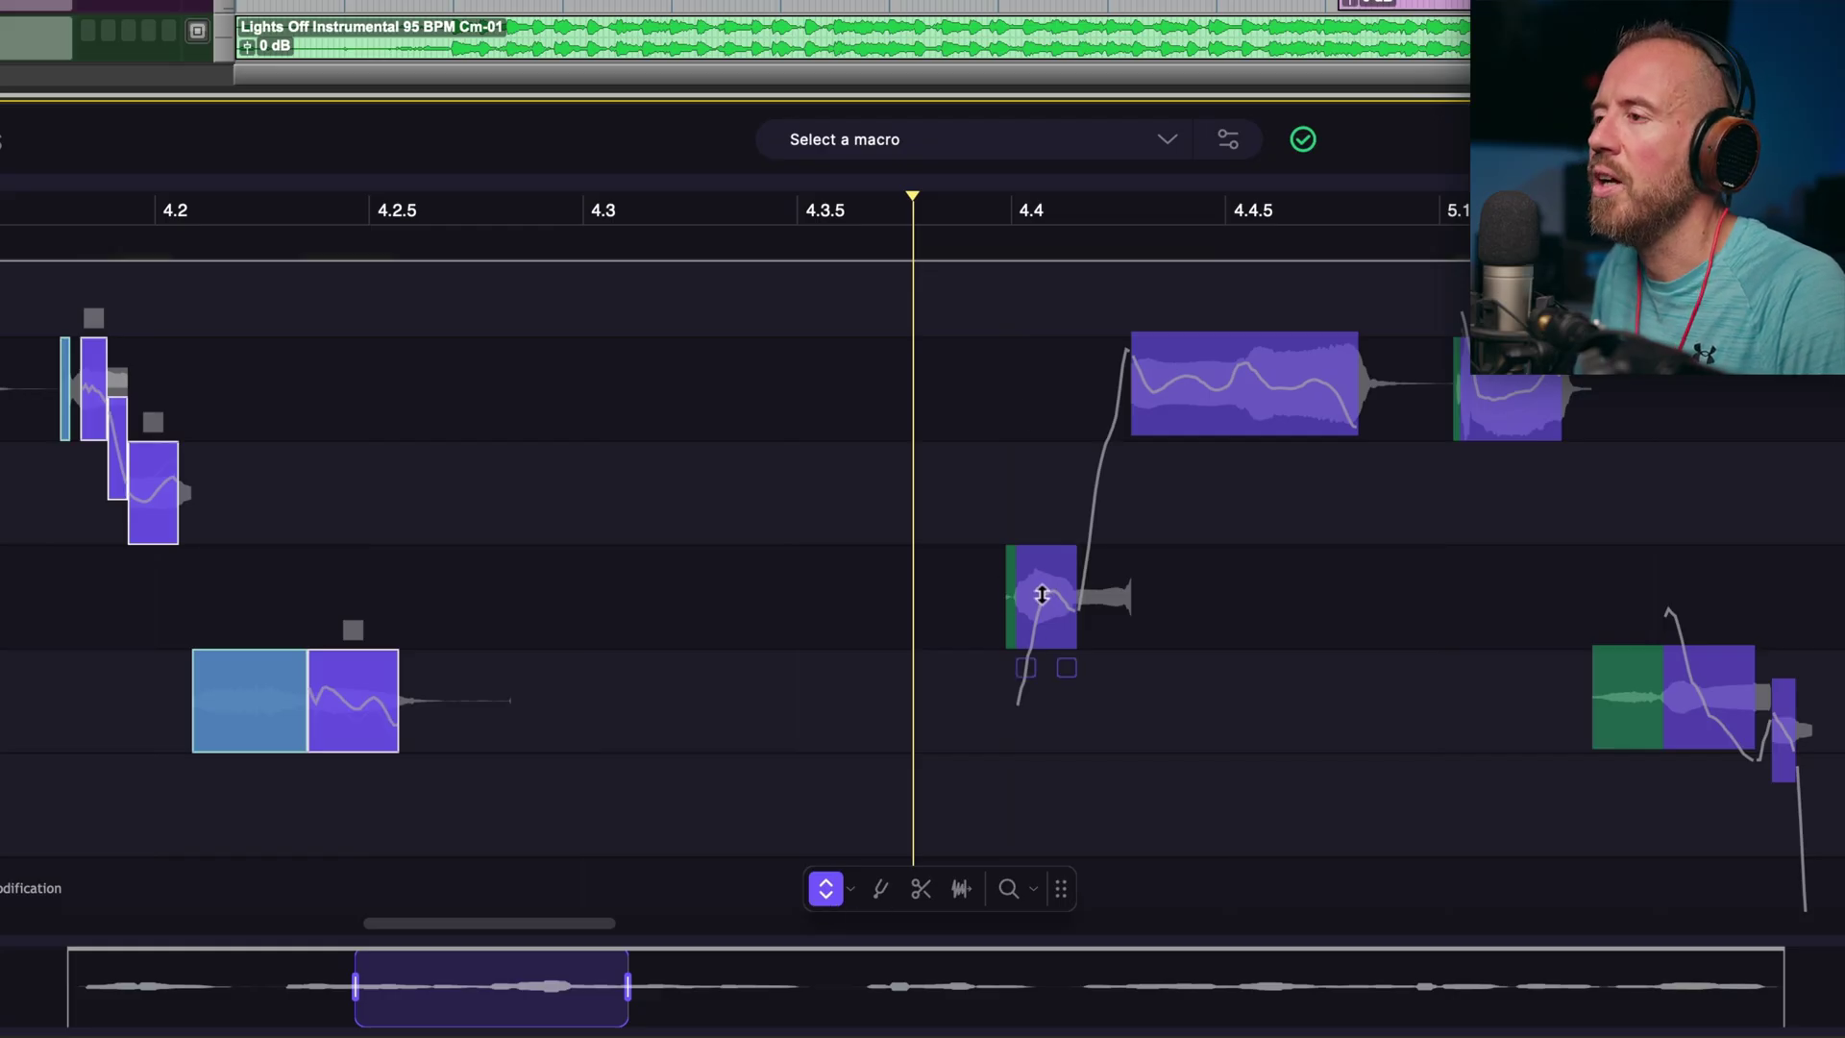
pyautogui.click(1045, 208)
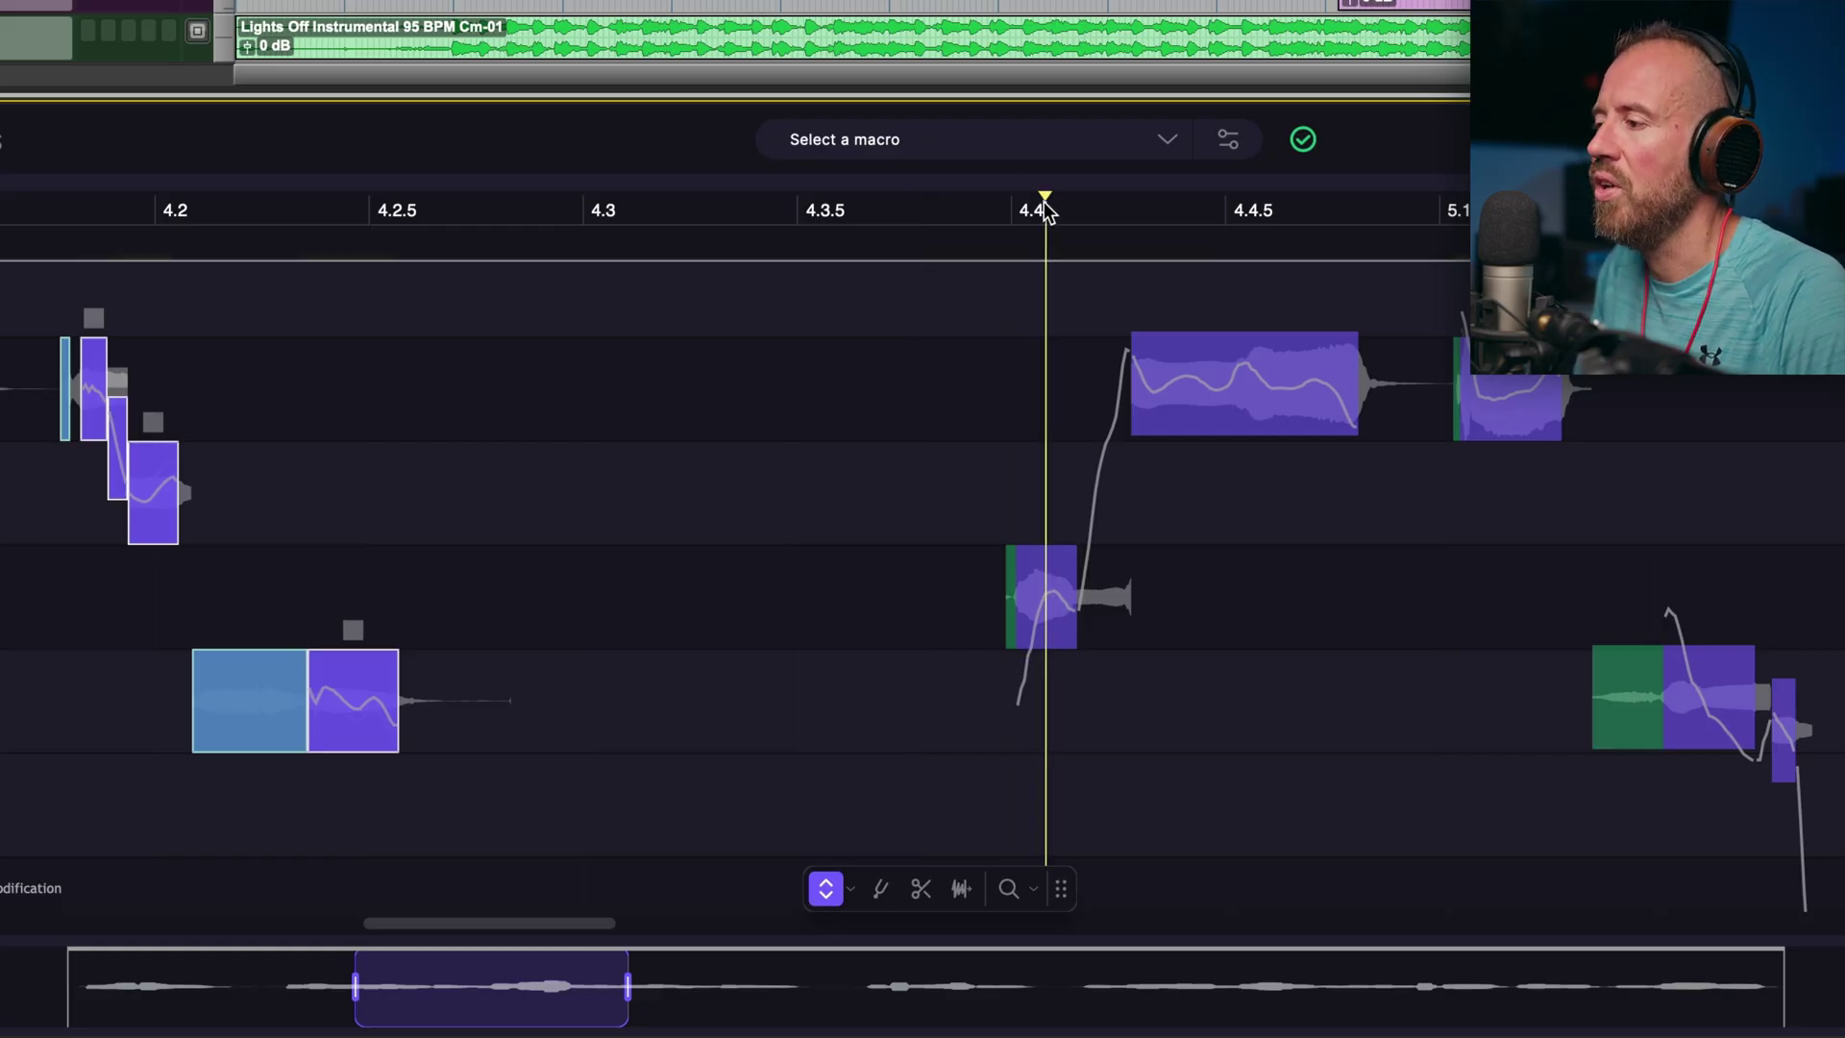
pyautogui.click(1040, 591)
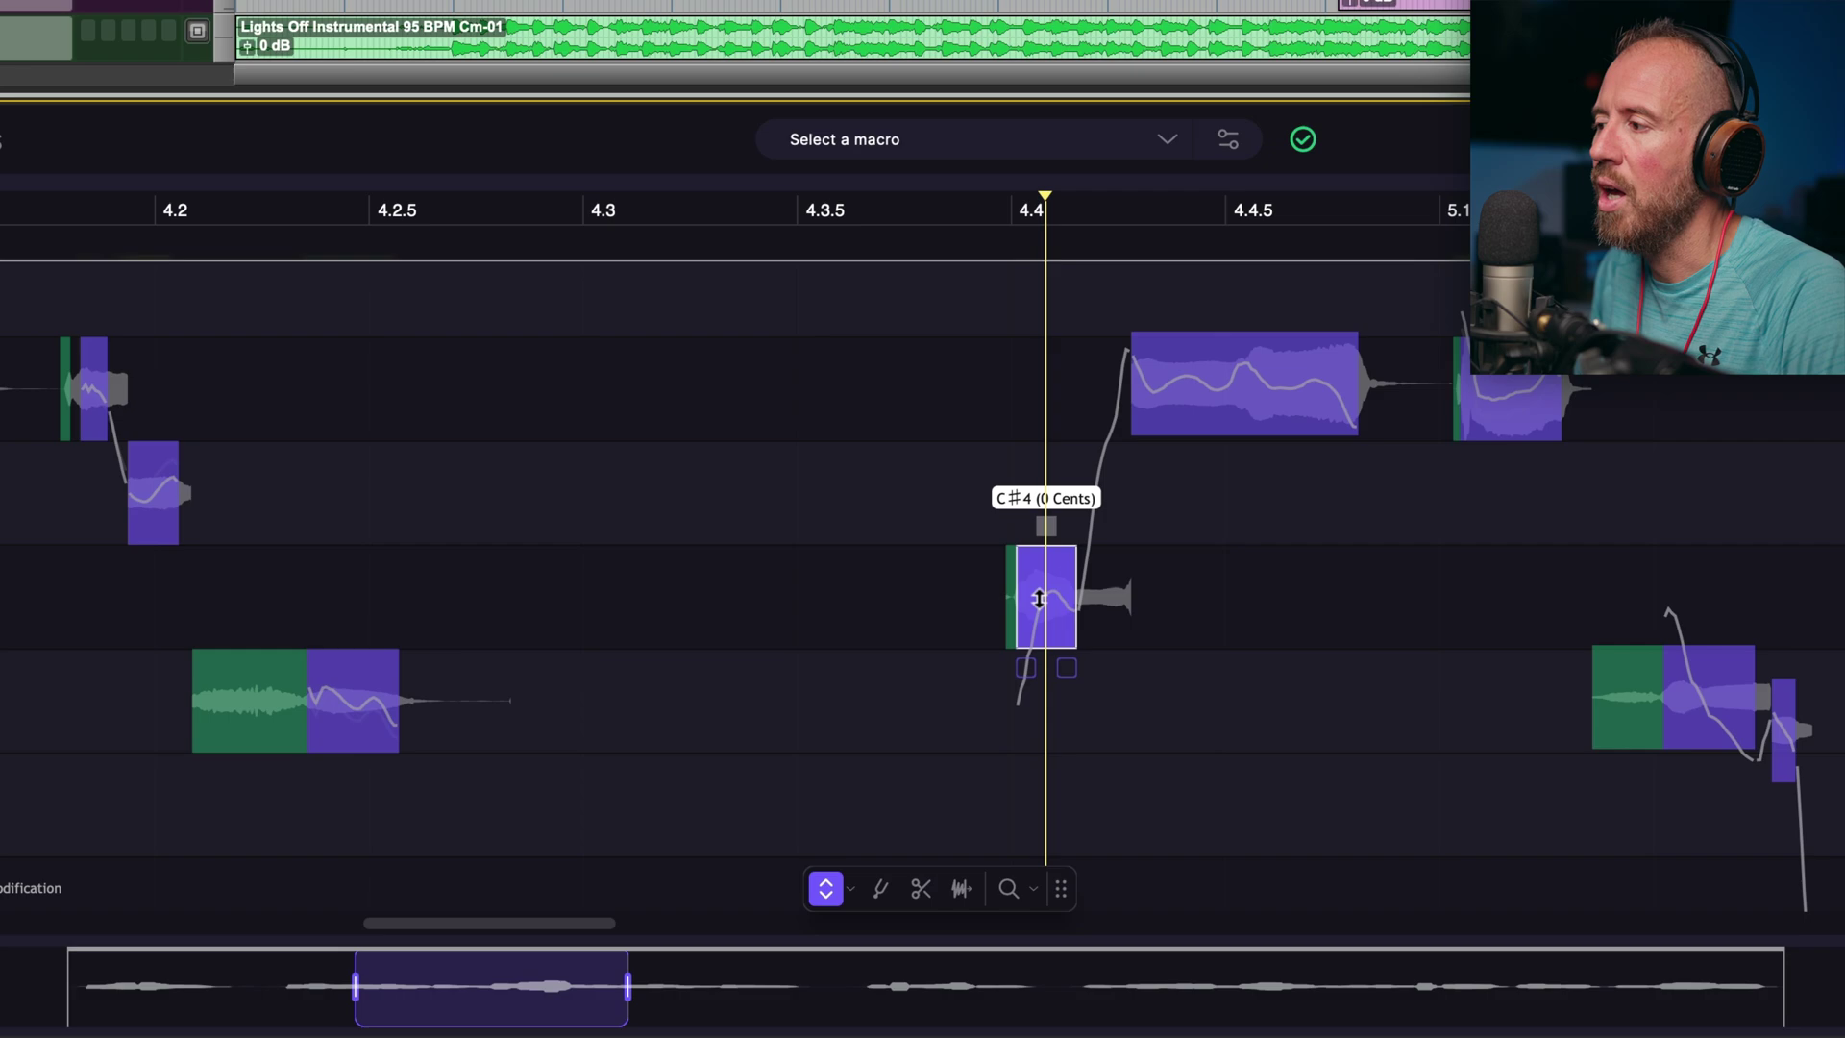
pyautogui.click(1248, 379)
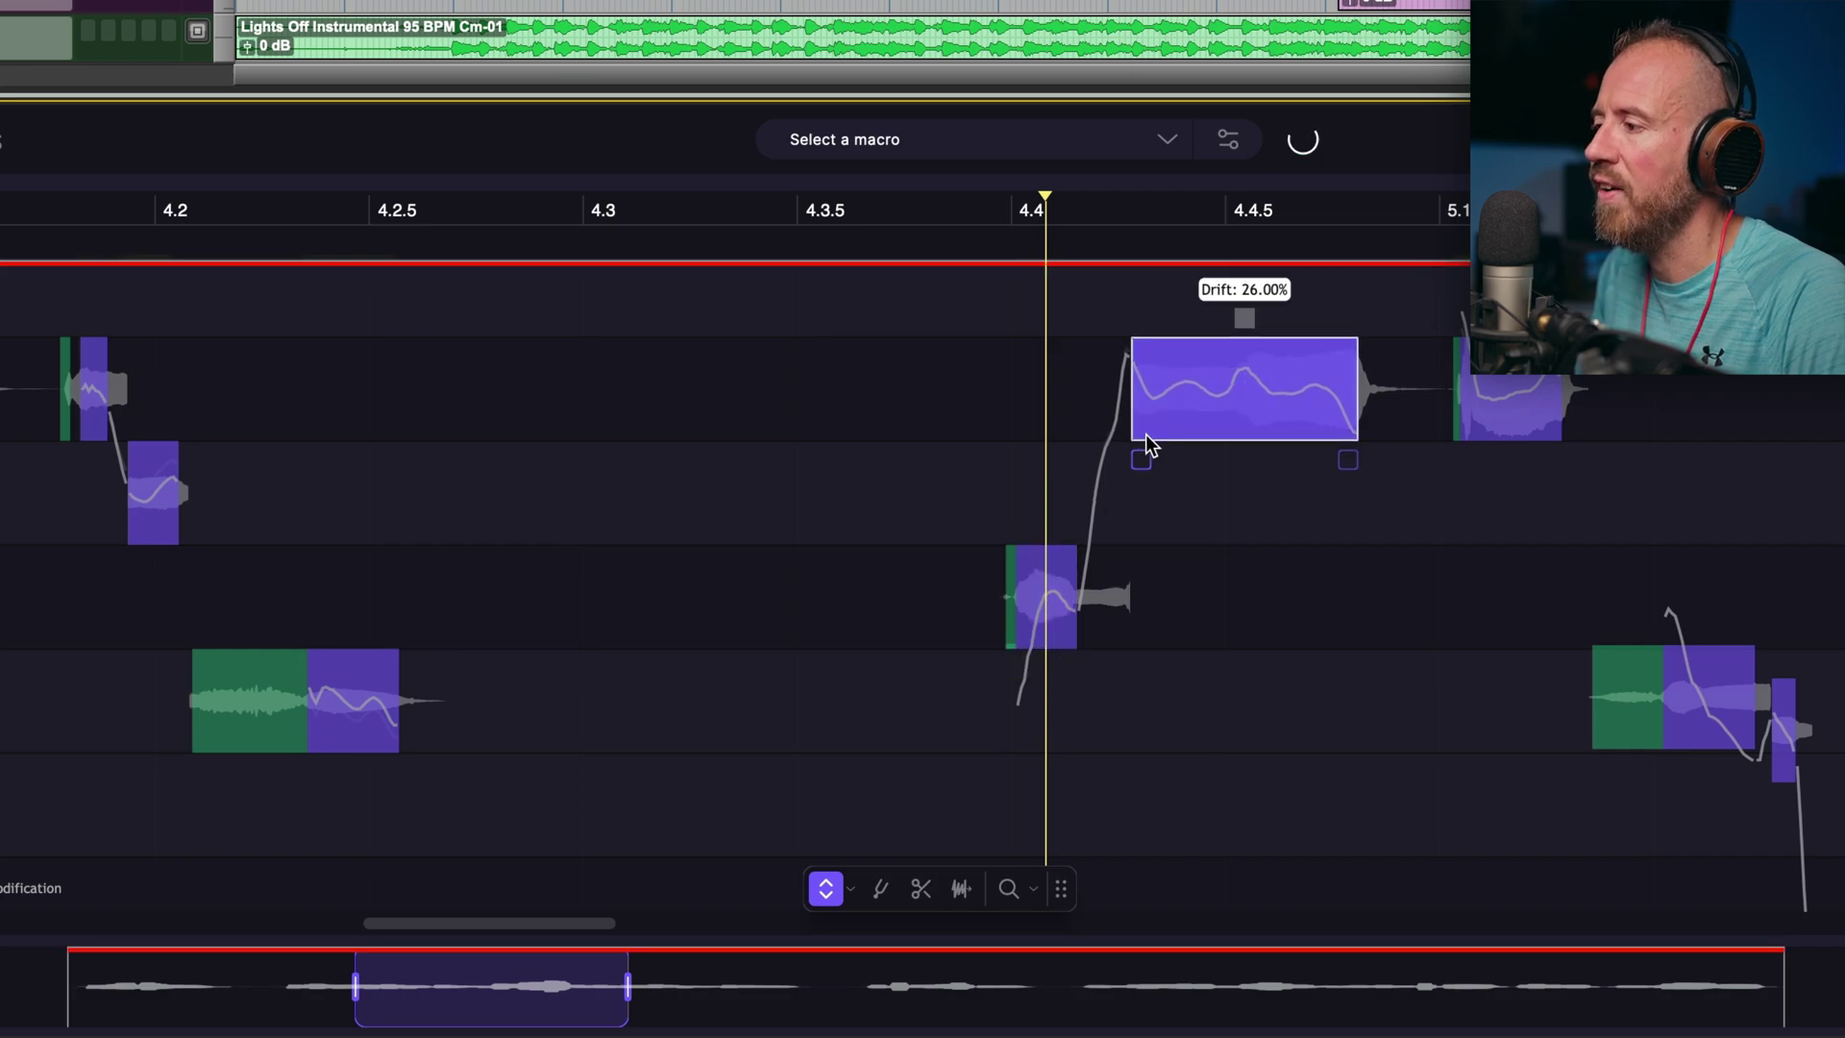
pyautogui.click(1508, 403)
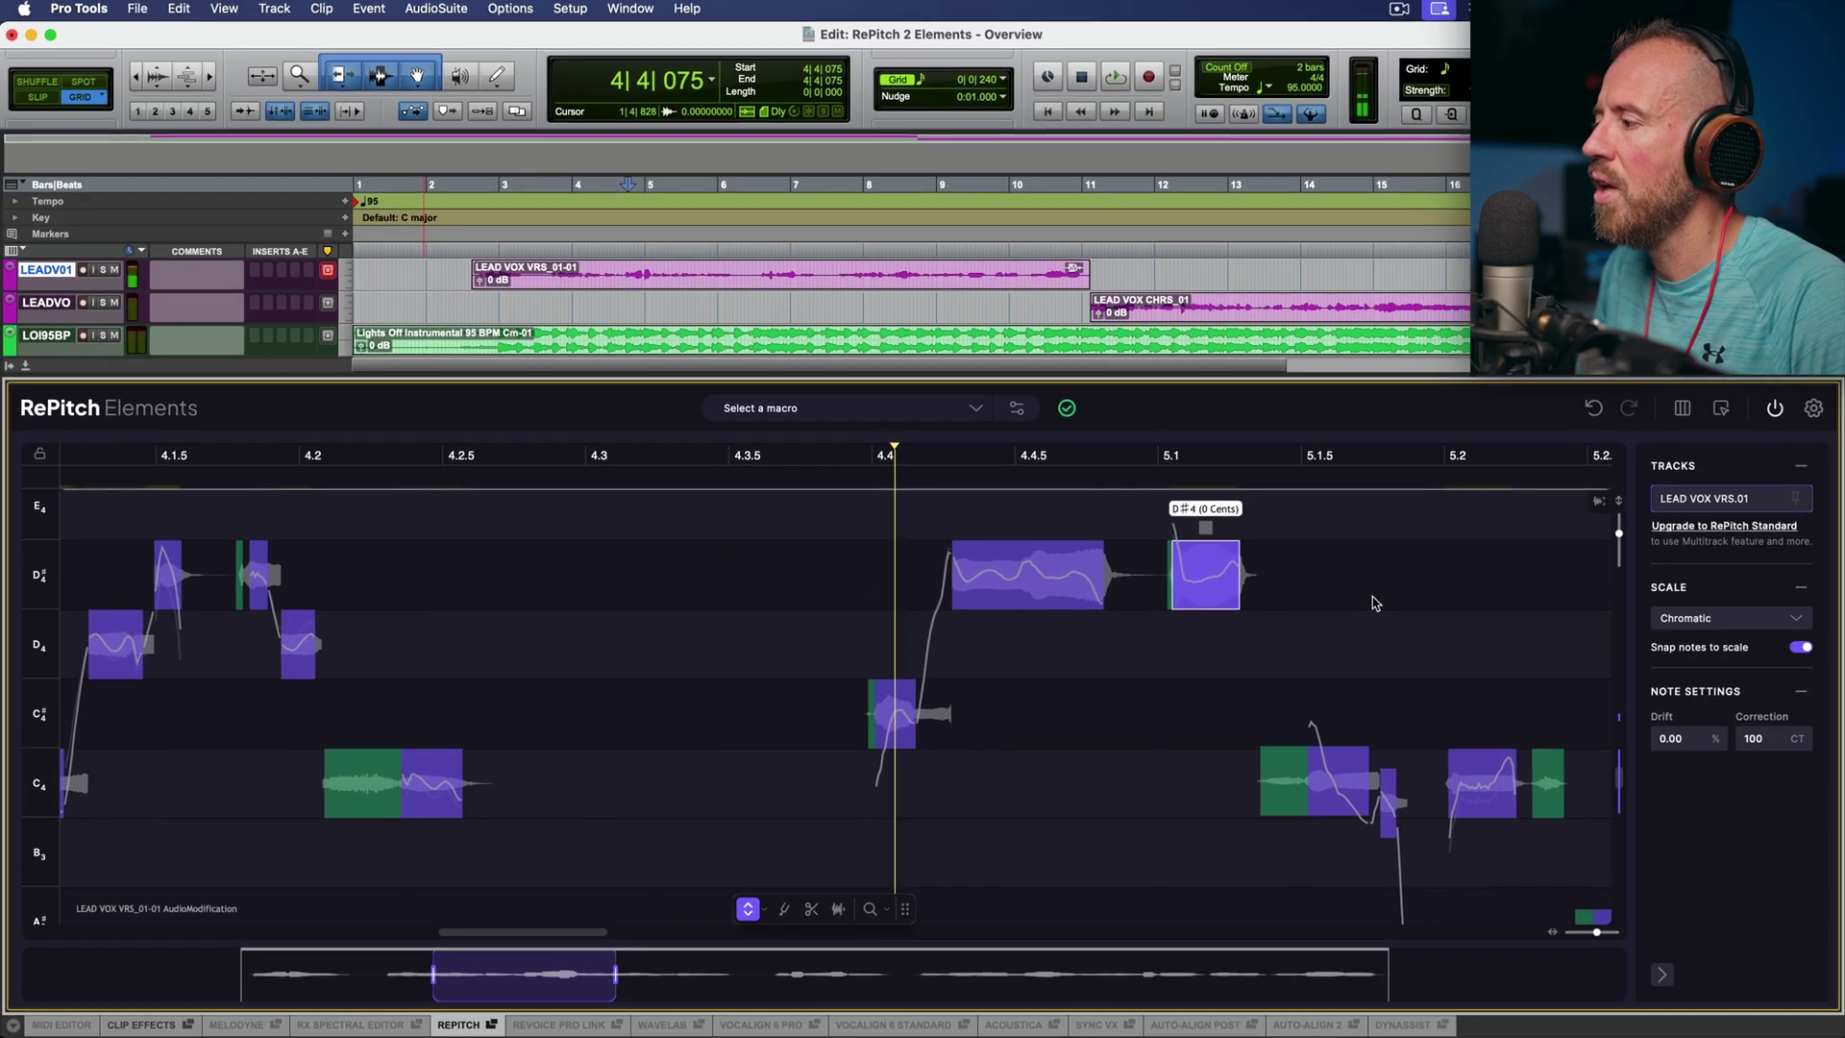
# Correct the C note starting at 5.2 to 0 cents.
pyautogui.moveTo(1376, 603); pyautogui.dragTo(856, 535)
pyautogui.scroll(3, 958, 574)
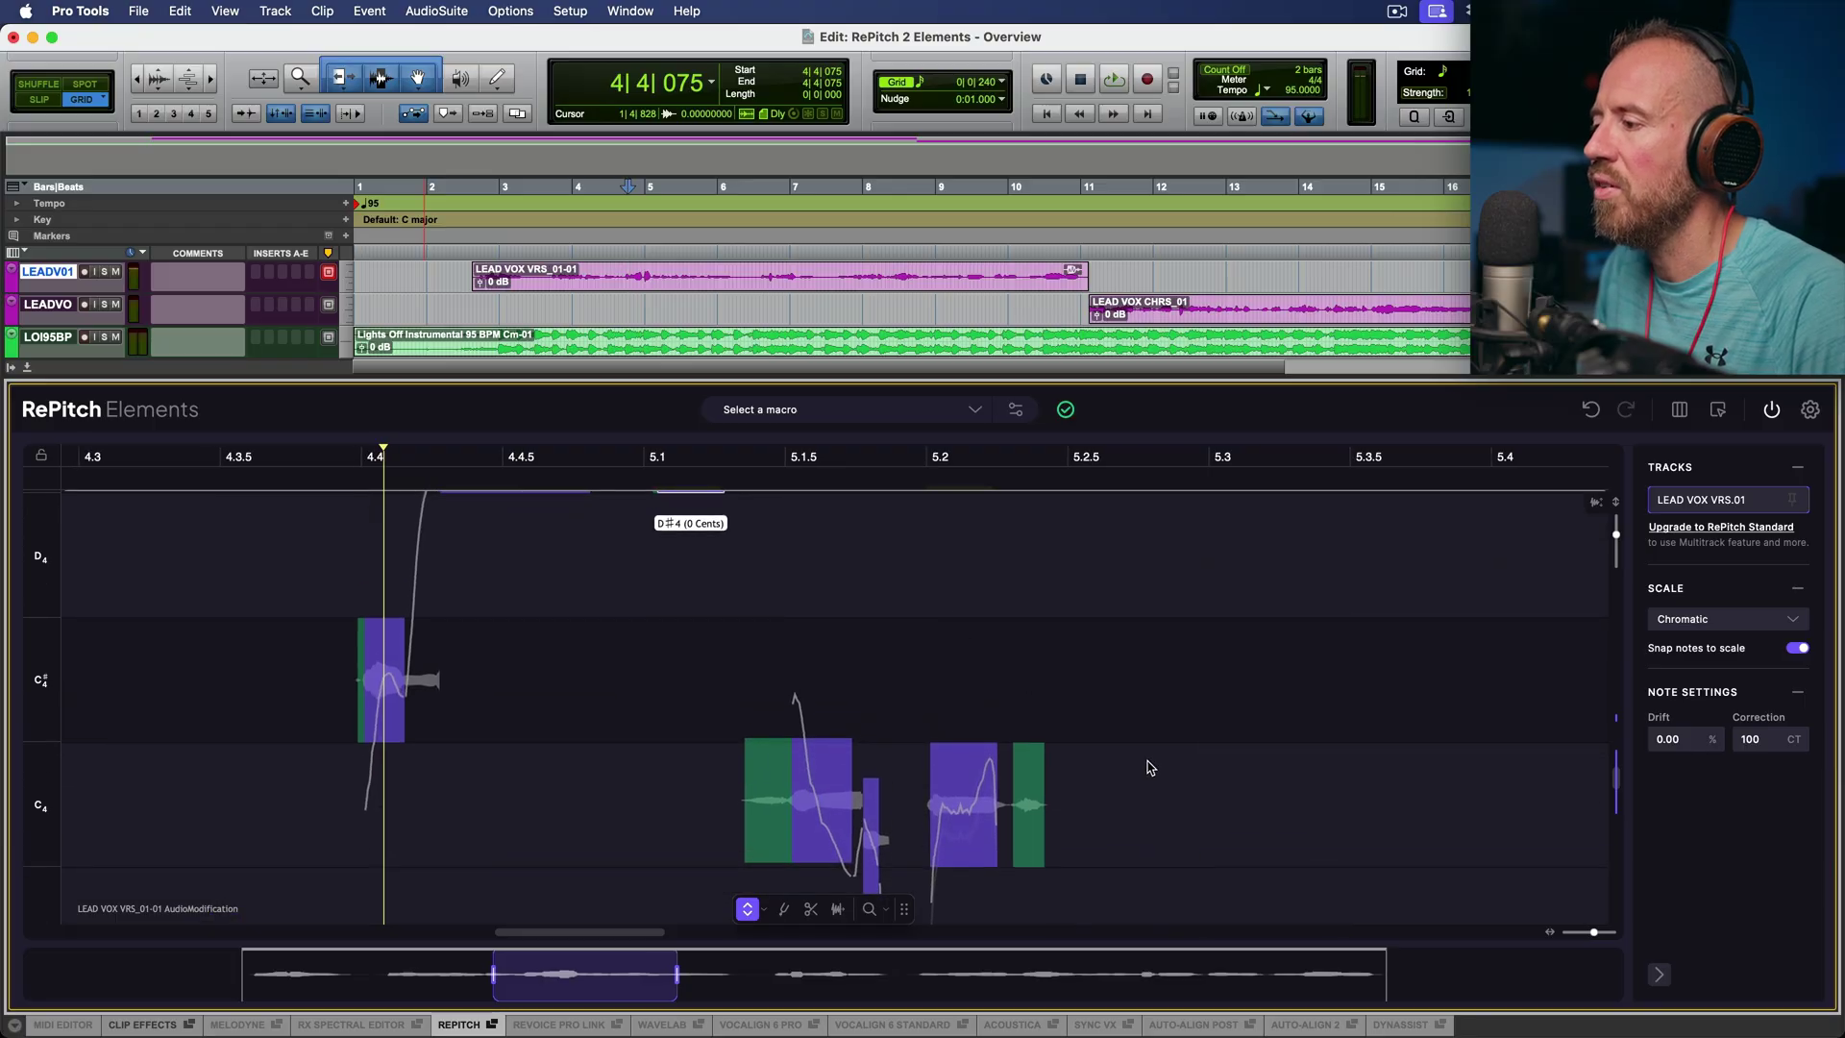
pyautogui.scroll(-5, 1150, 767)
pyautogui.hscroll(2, 1057, 692)
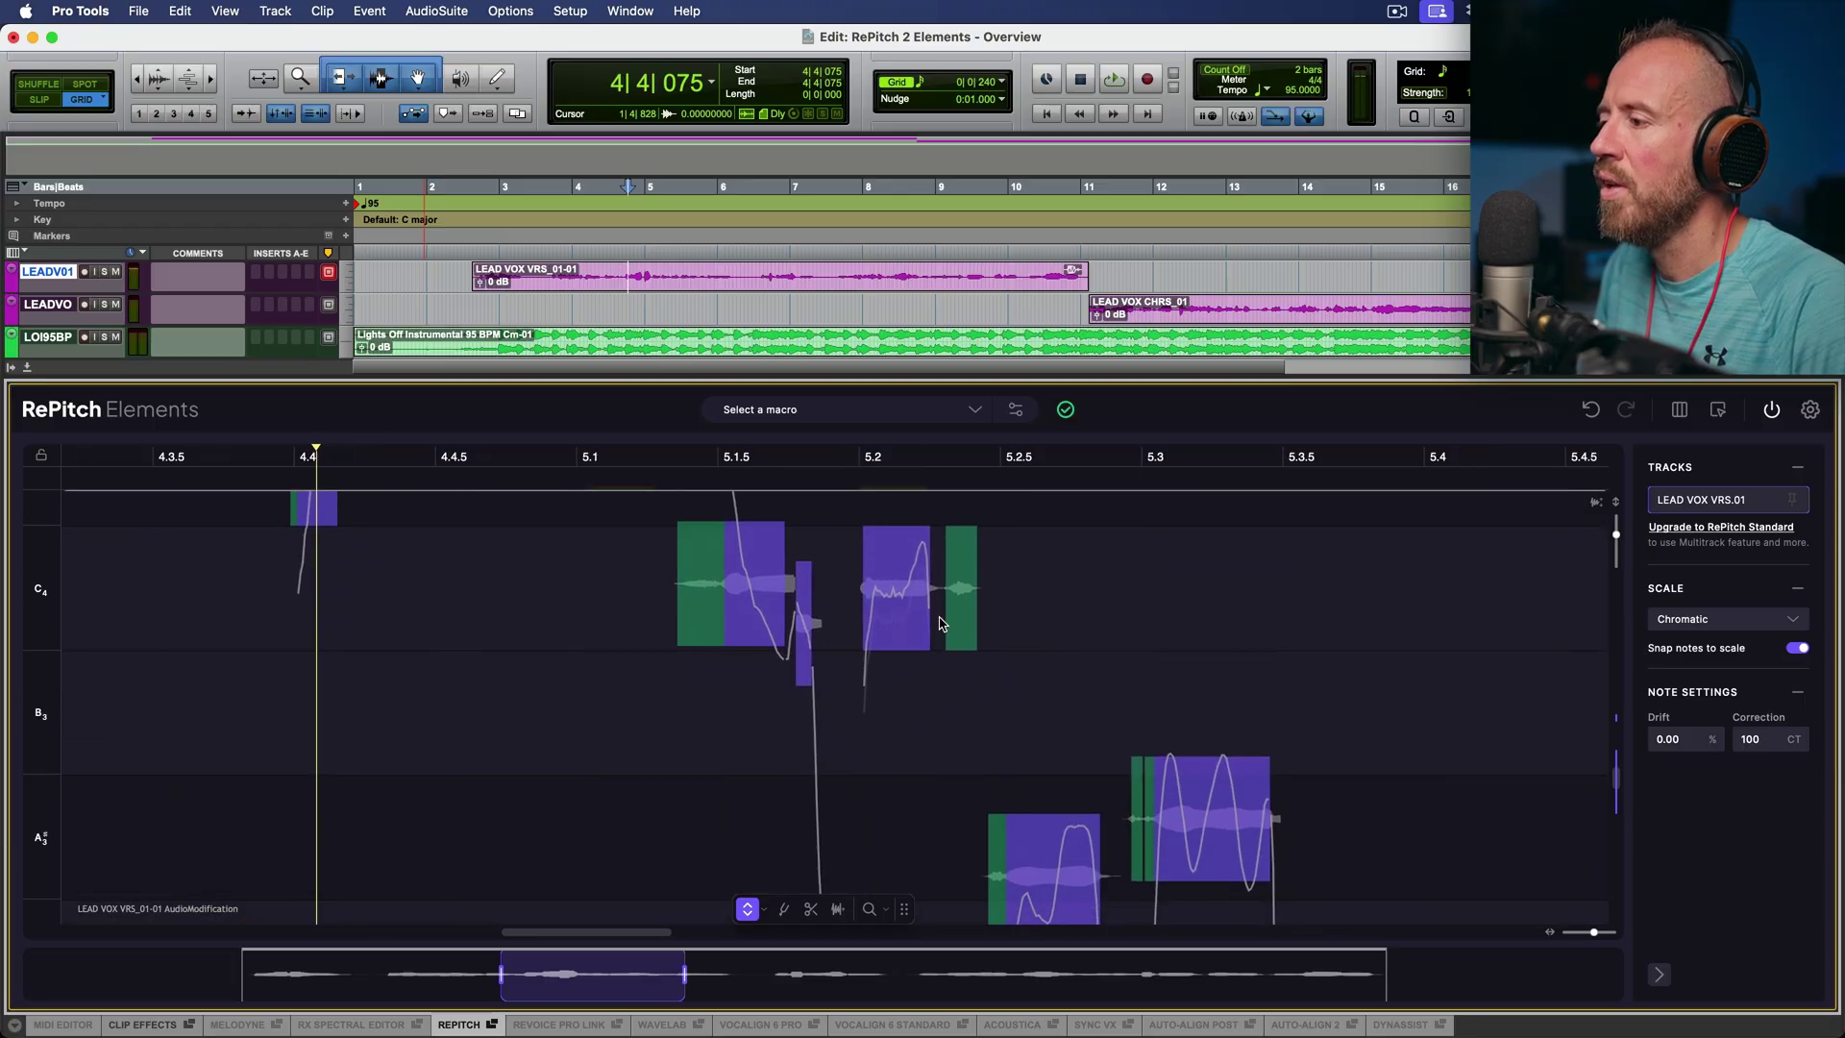
pyautogui.click(882, 592)
# Split the note after 5.2.5 where its pitch rises, and correct its second part and the long note at 5.3 to A#3 at 0 cents.
pyautogui.scroll(-3, 773, 598)
pyautogui.hscroll(3, 774, 597)
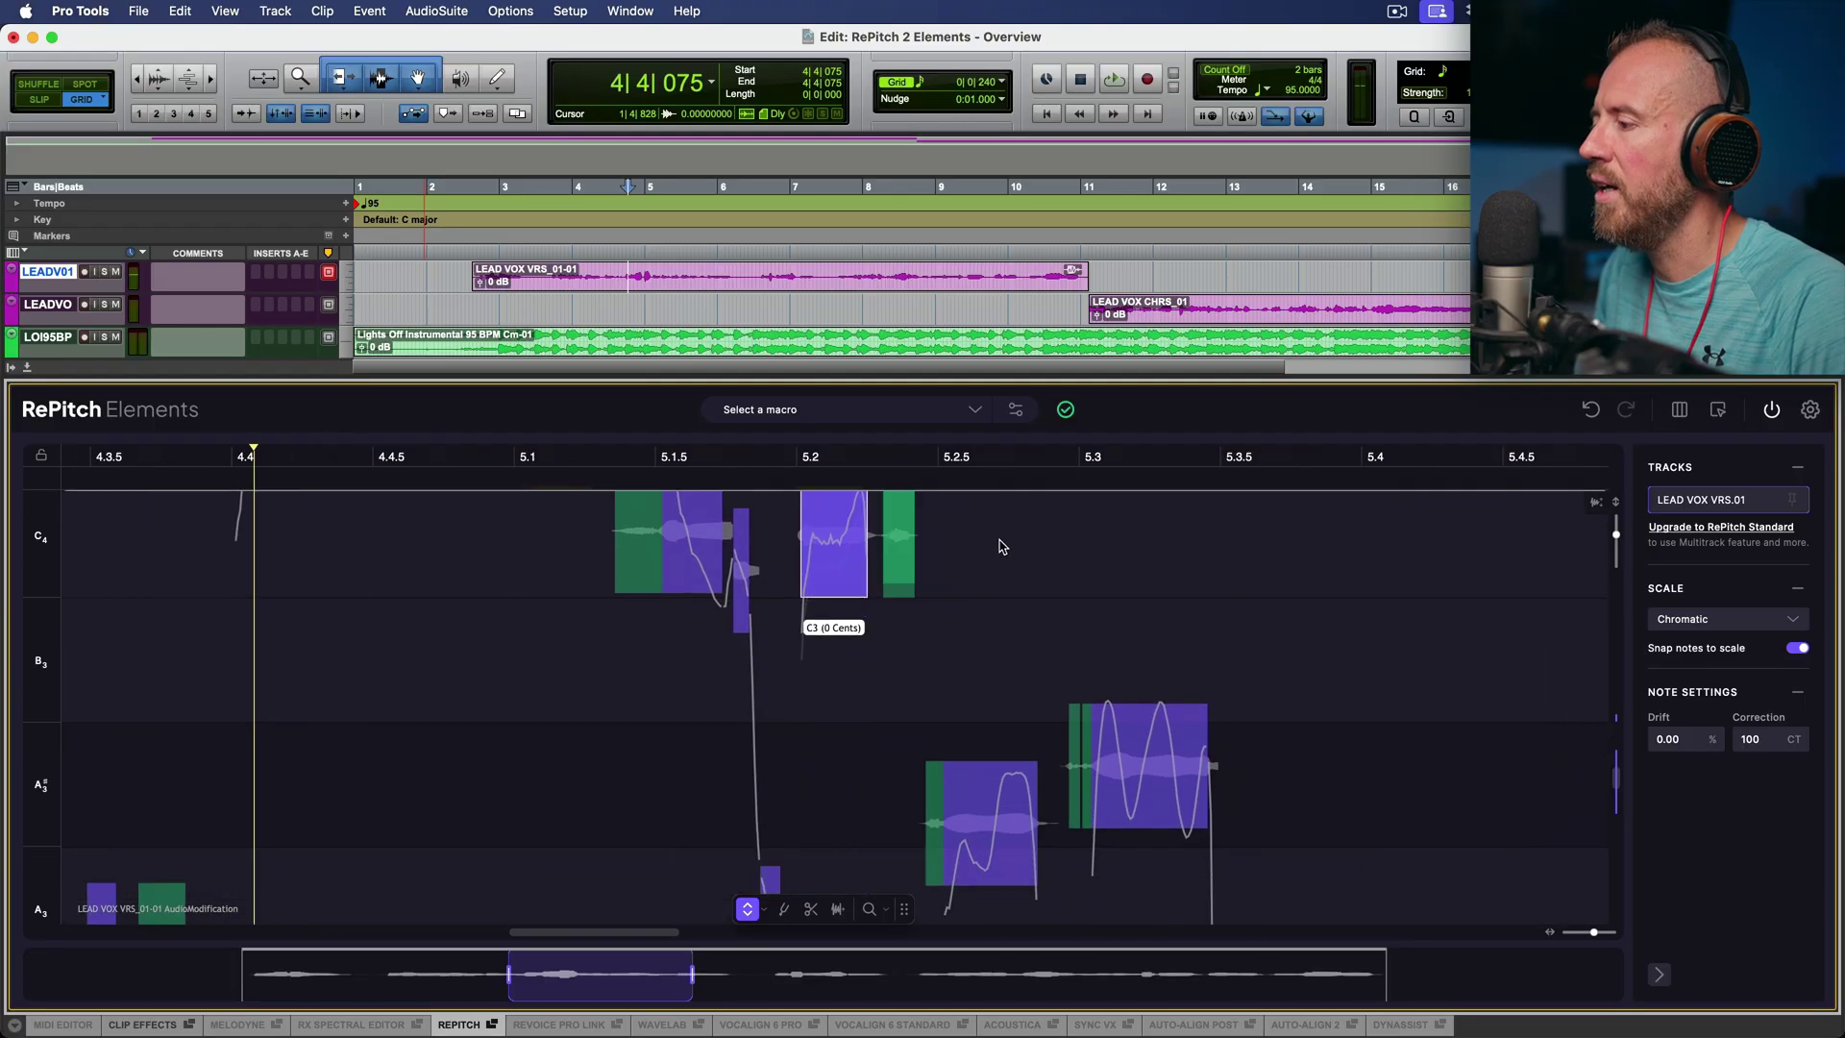
pyautogui.click(810, 909)
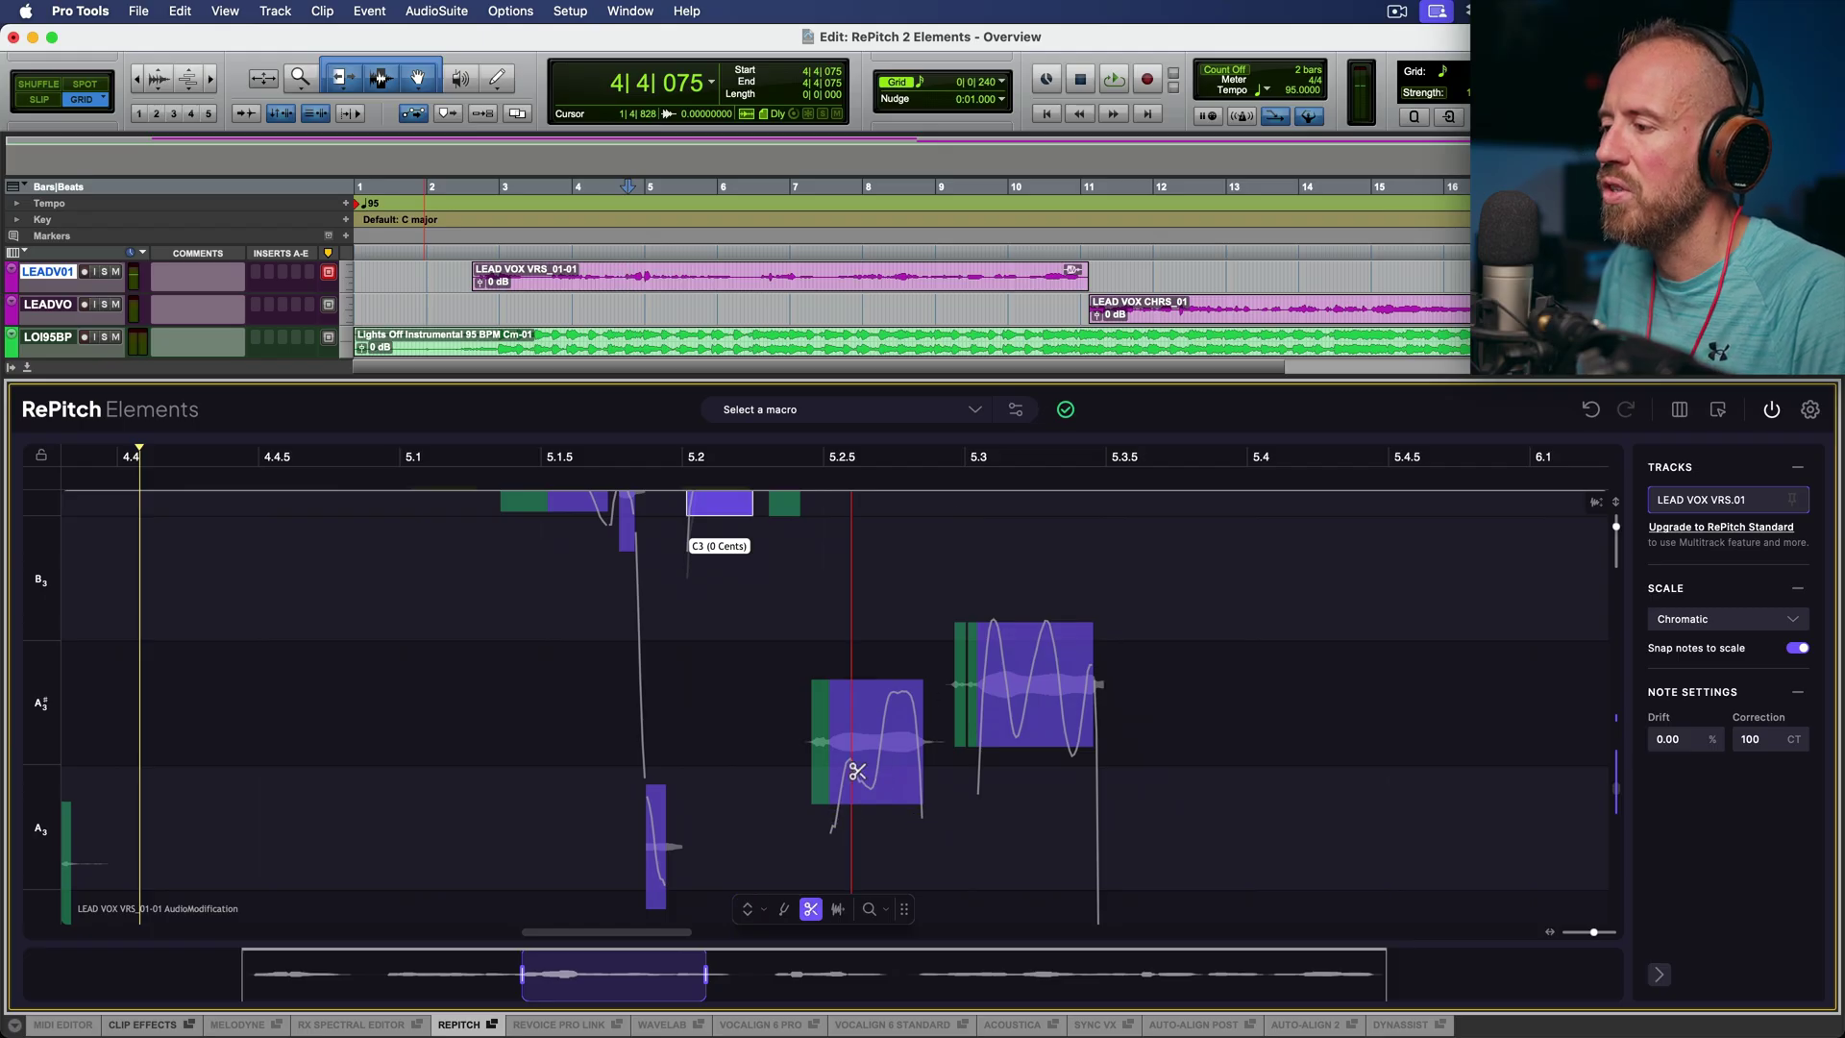
pyautogui.click(876, 774)
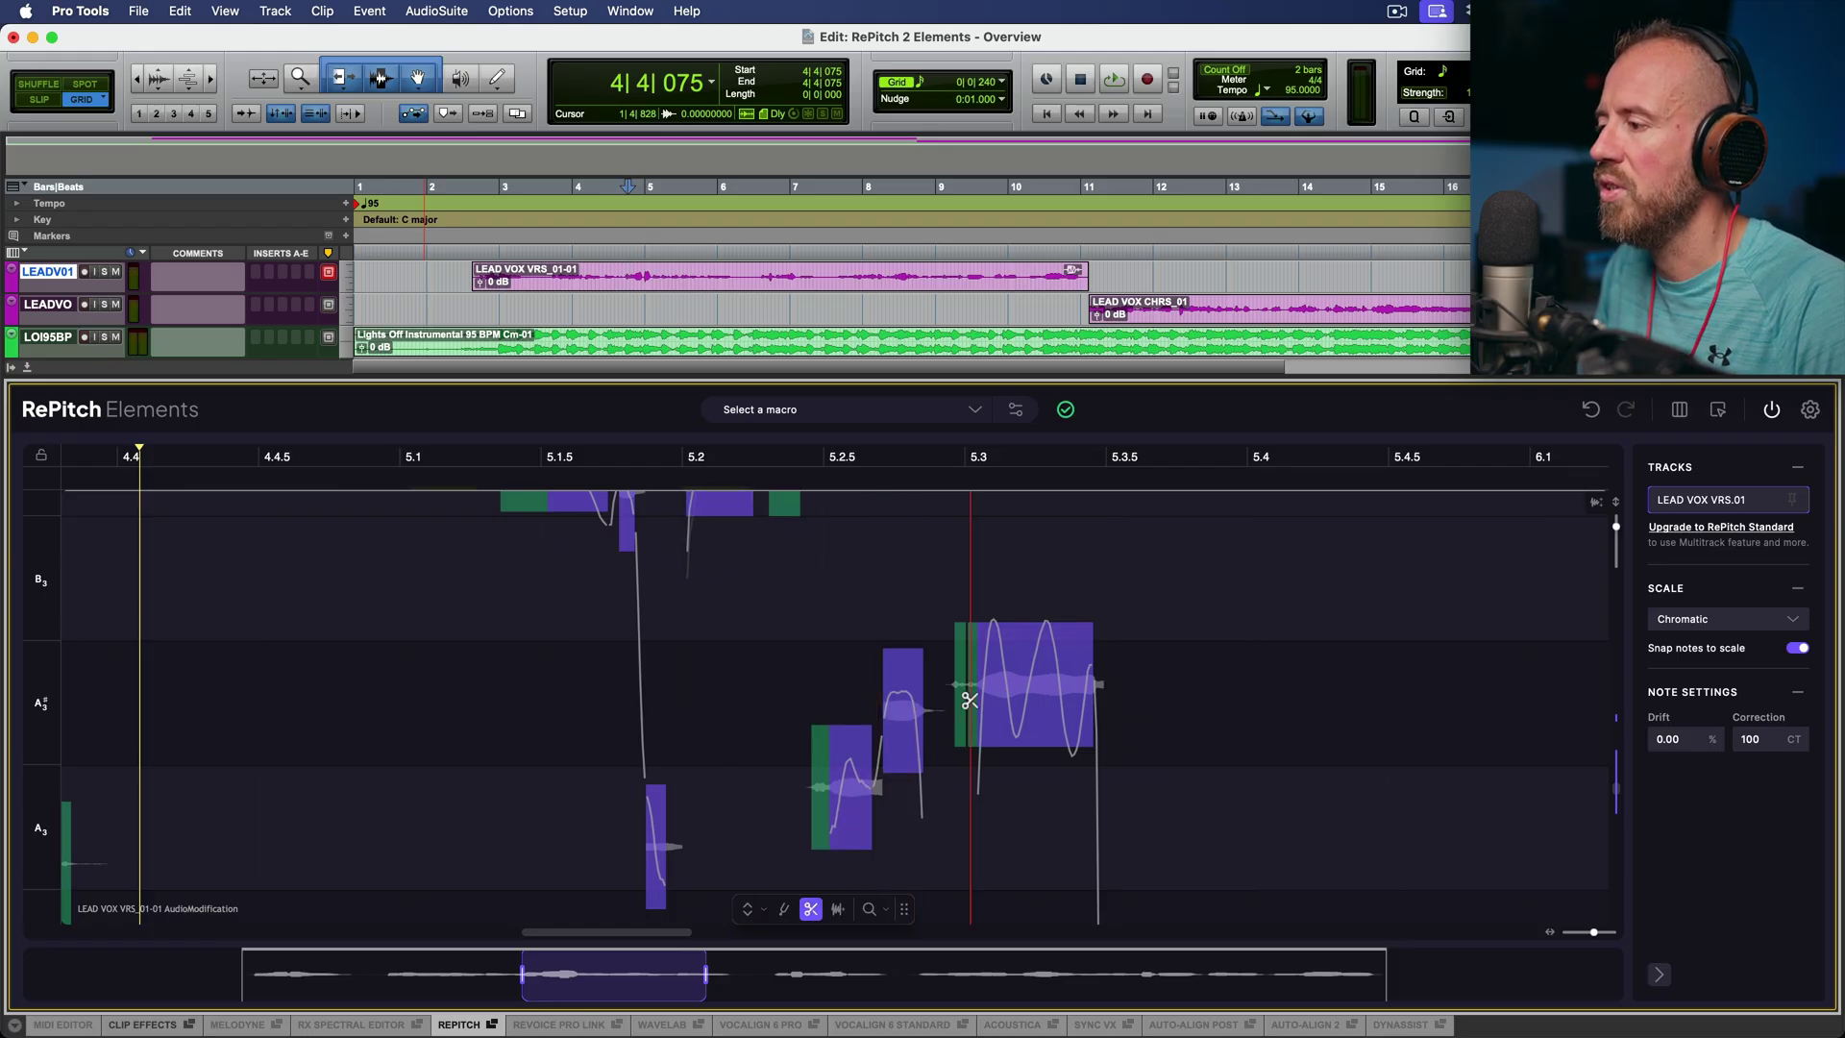
pyautogui.click(747, 909)
pyautogui.moveTo(903, 711); pyautogui.dragTo(903, 703)
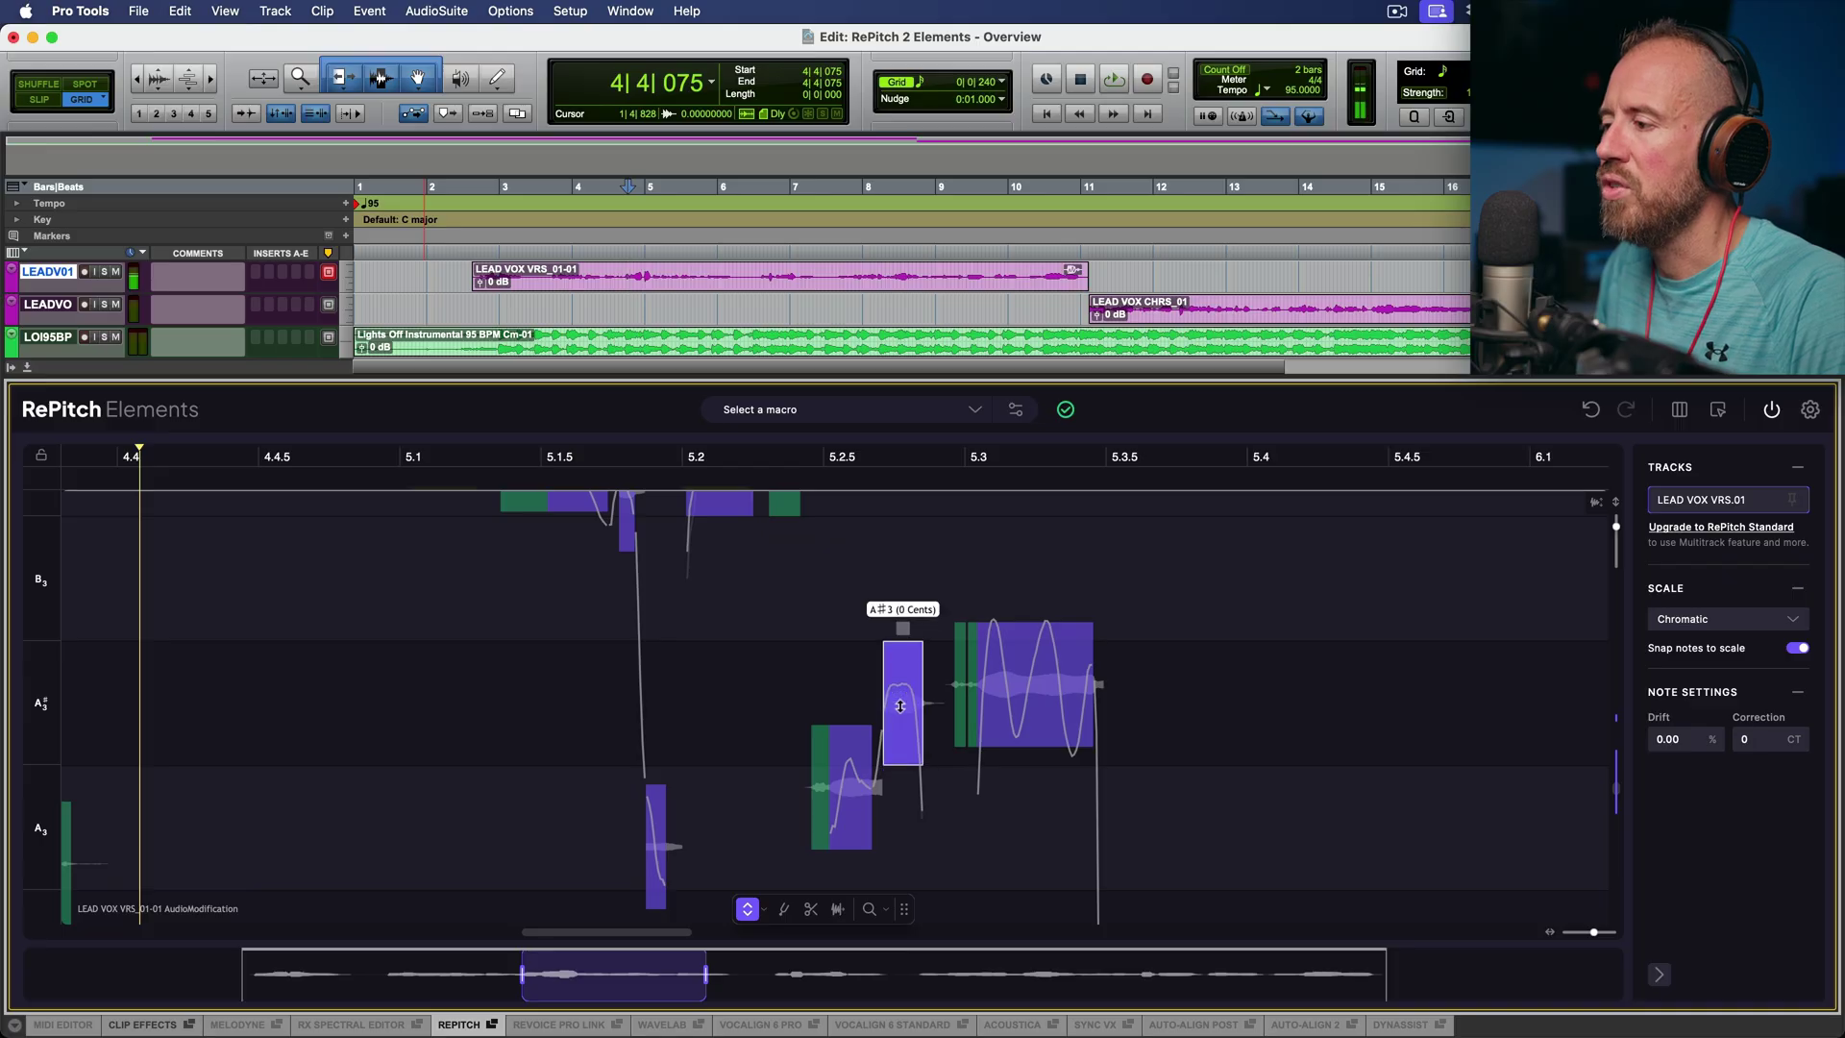
pyautogui.moveTo(1041, 679); pyautogui.dragTo(1023, 682)
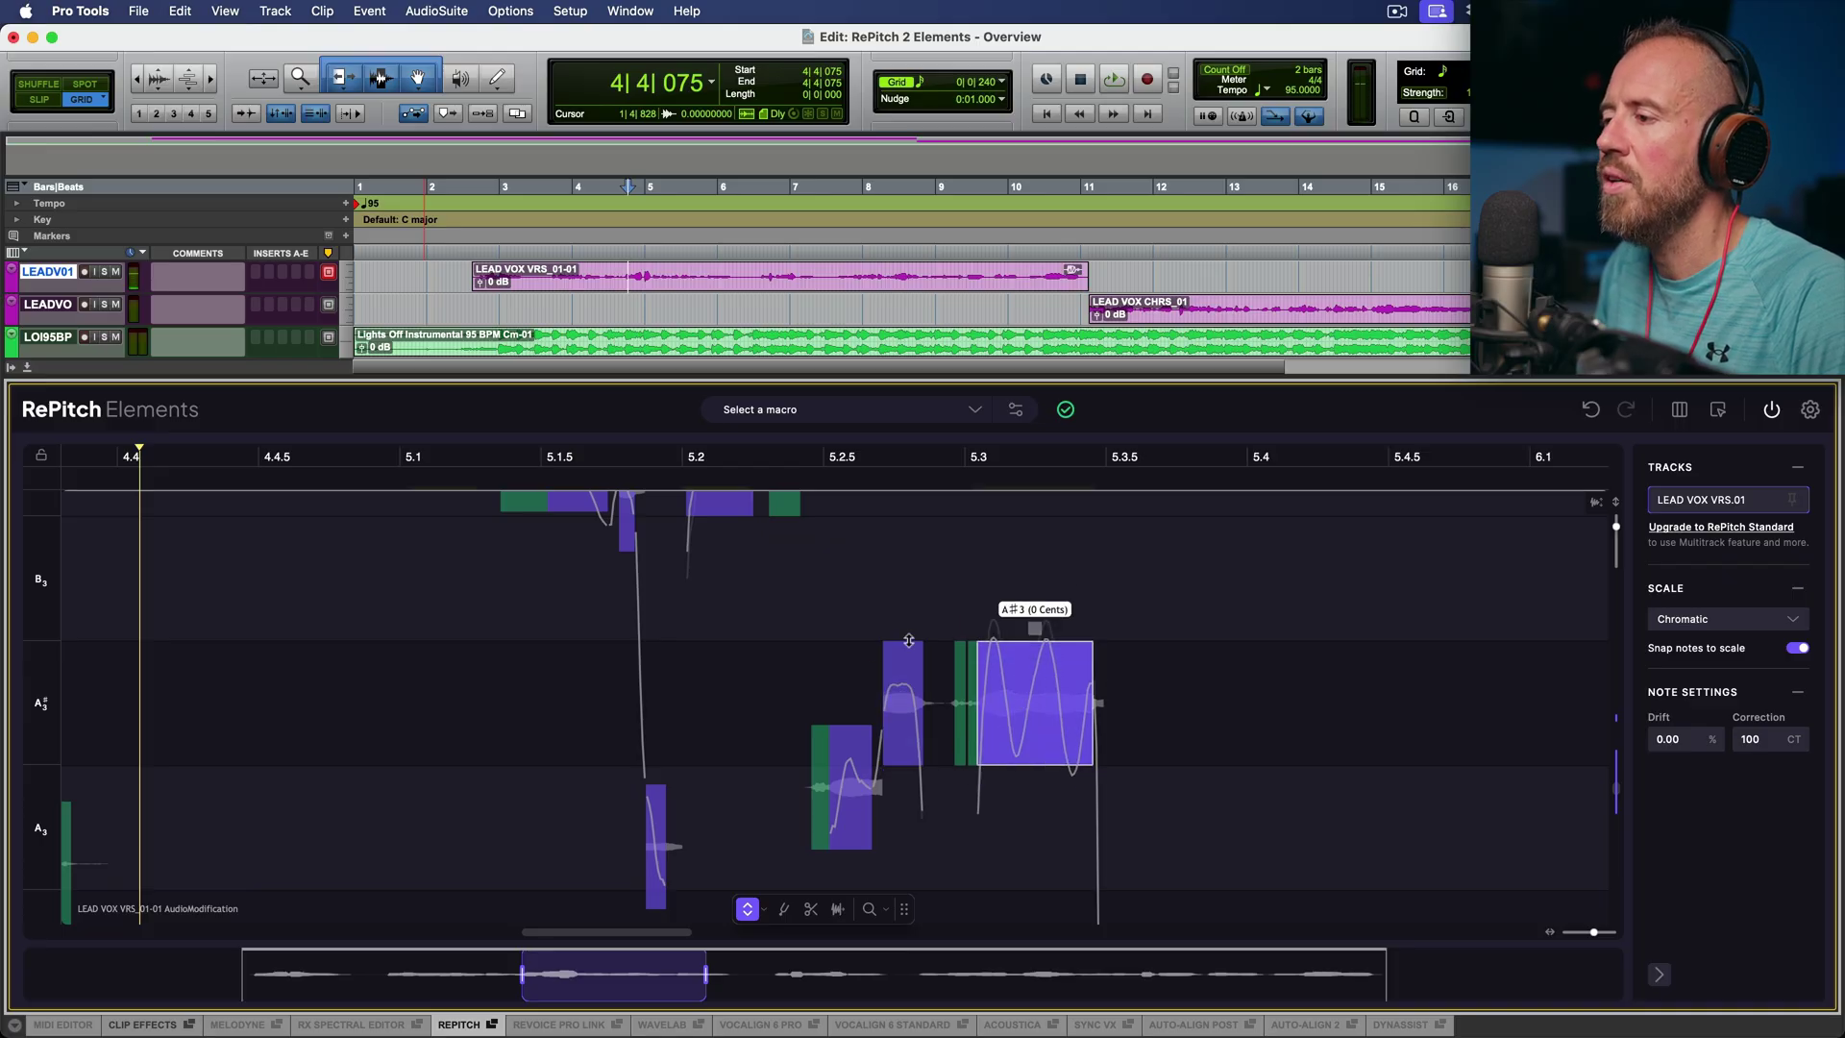
# Play back the corrected phrase from just before 4.4 to about 5.4.5.
pyautogui.scroll(-3, 843, 658)
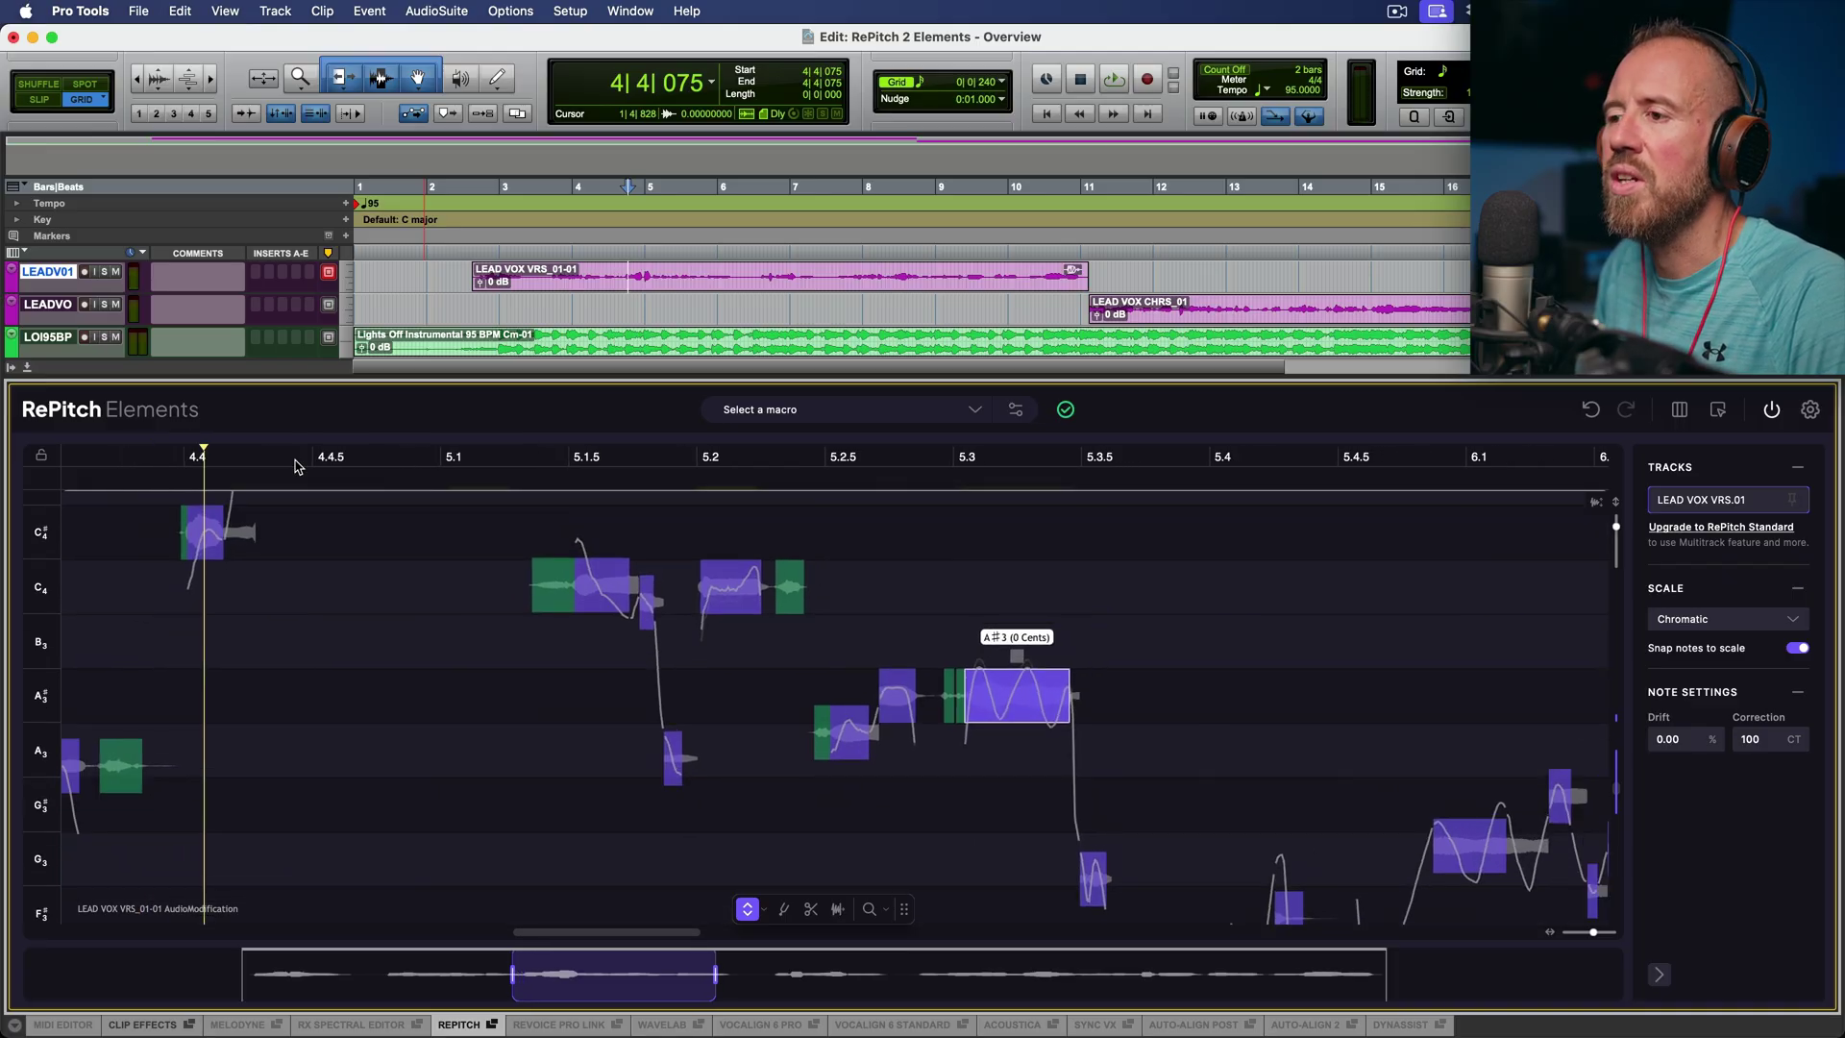
pyautogui.press('space')
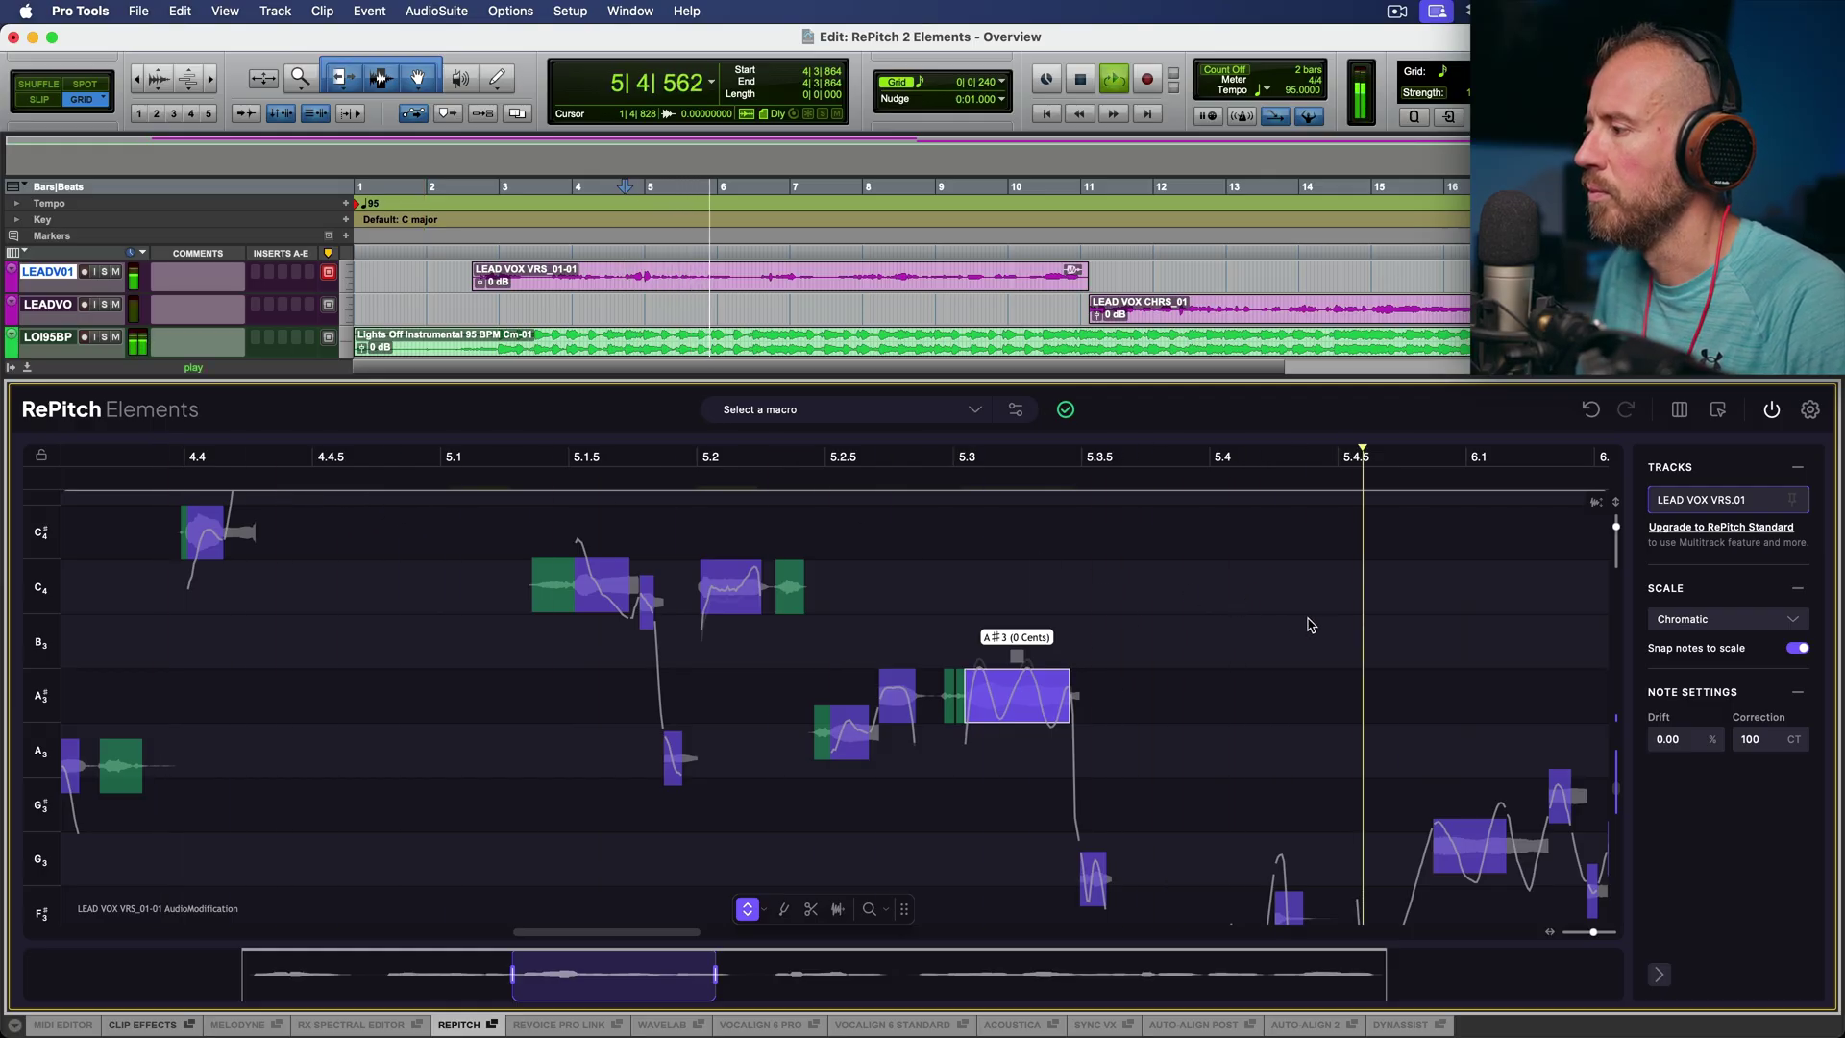
pyautogui.press('space')
# Join the cluster of small notes running from just before 6.1 to 6.1.5 into a single G3 note.
pyautogui.hscroll(5, 1189, 650)
pyautogui.scroll(2, 1190, 650)
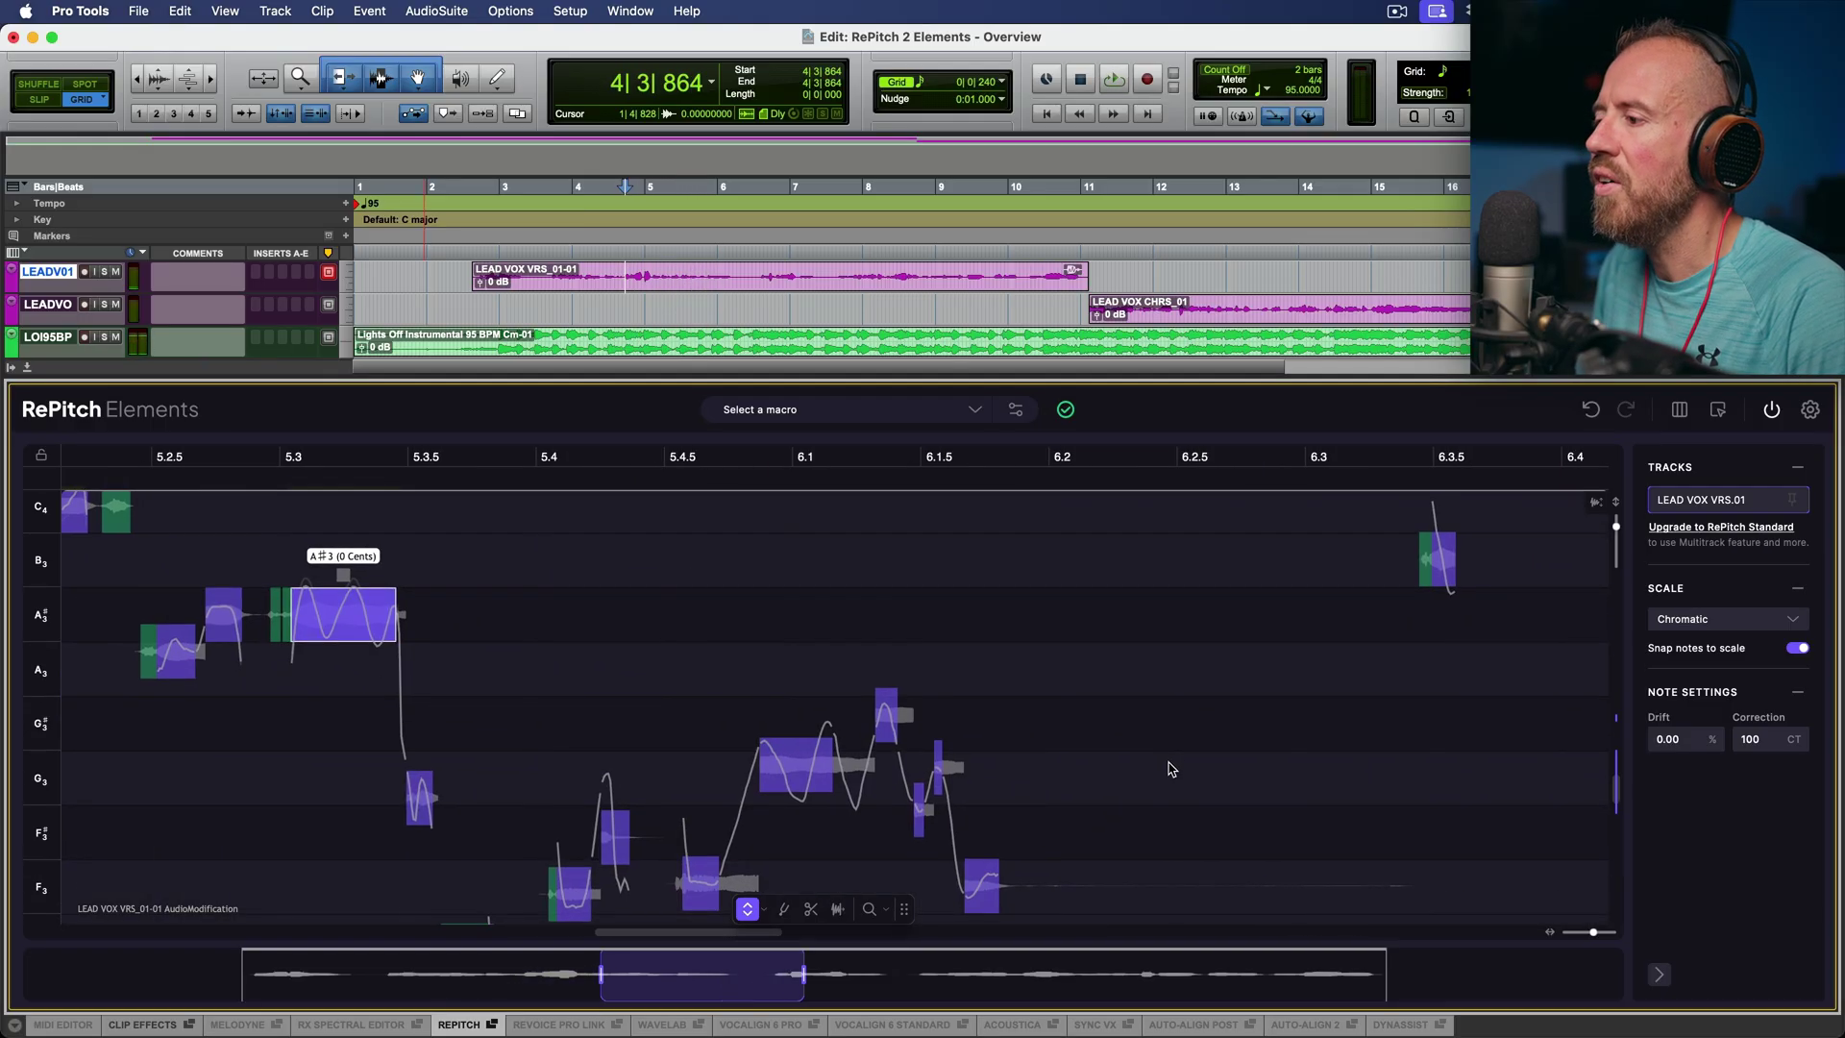
pyautogui.scroll(-2, 1120, 762)
pyautogui.hscroll(3, 951, 626)
pyautogui.scroll(3, 906, 626)
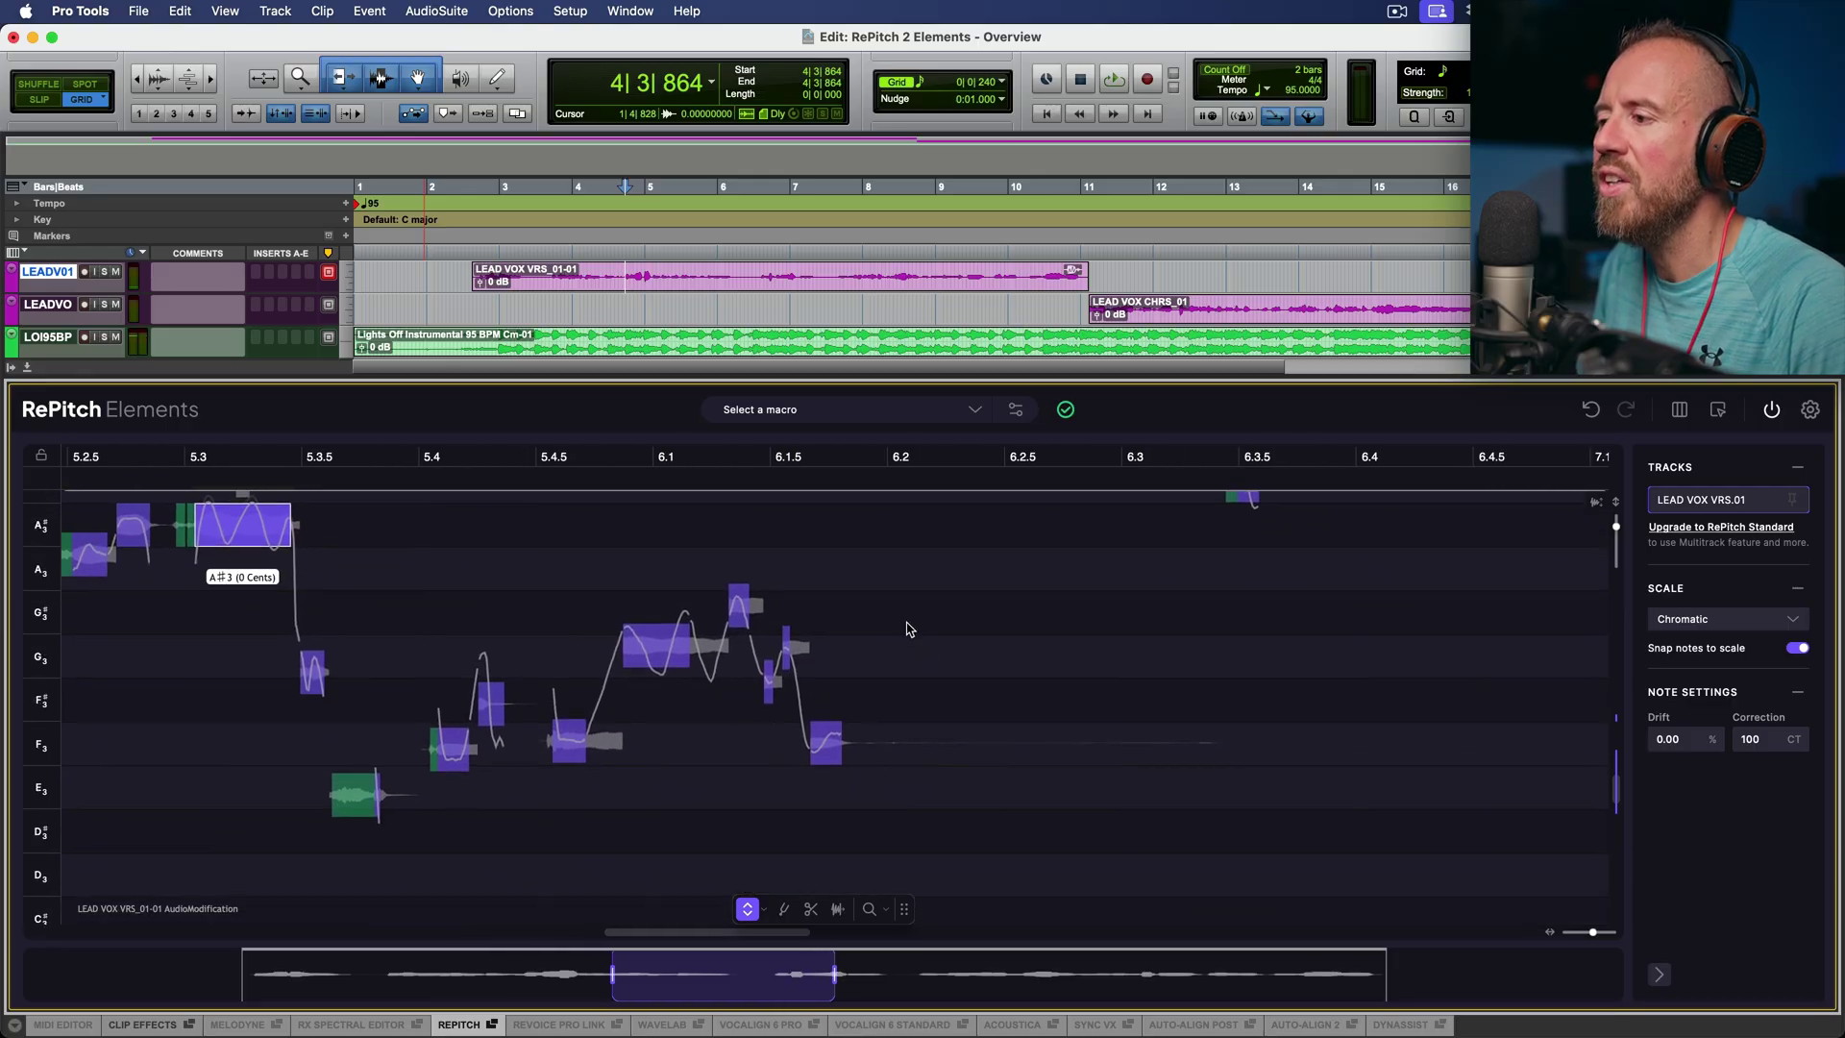
pyautogui.scroll(-2, 961, 661)
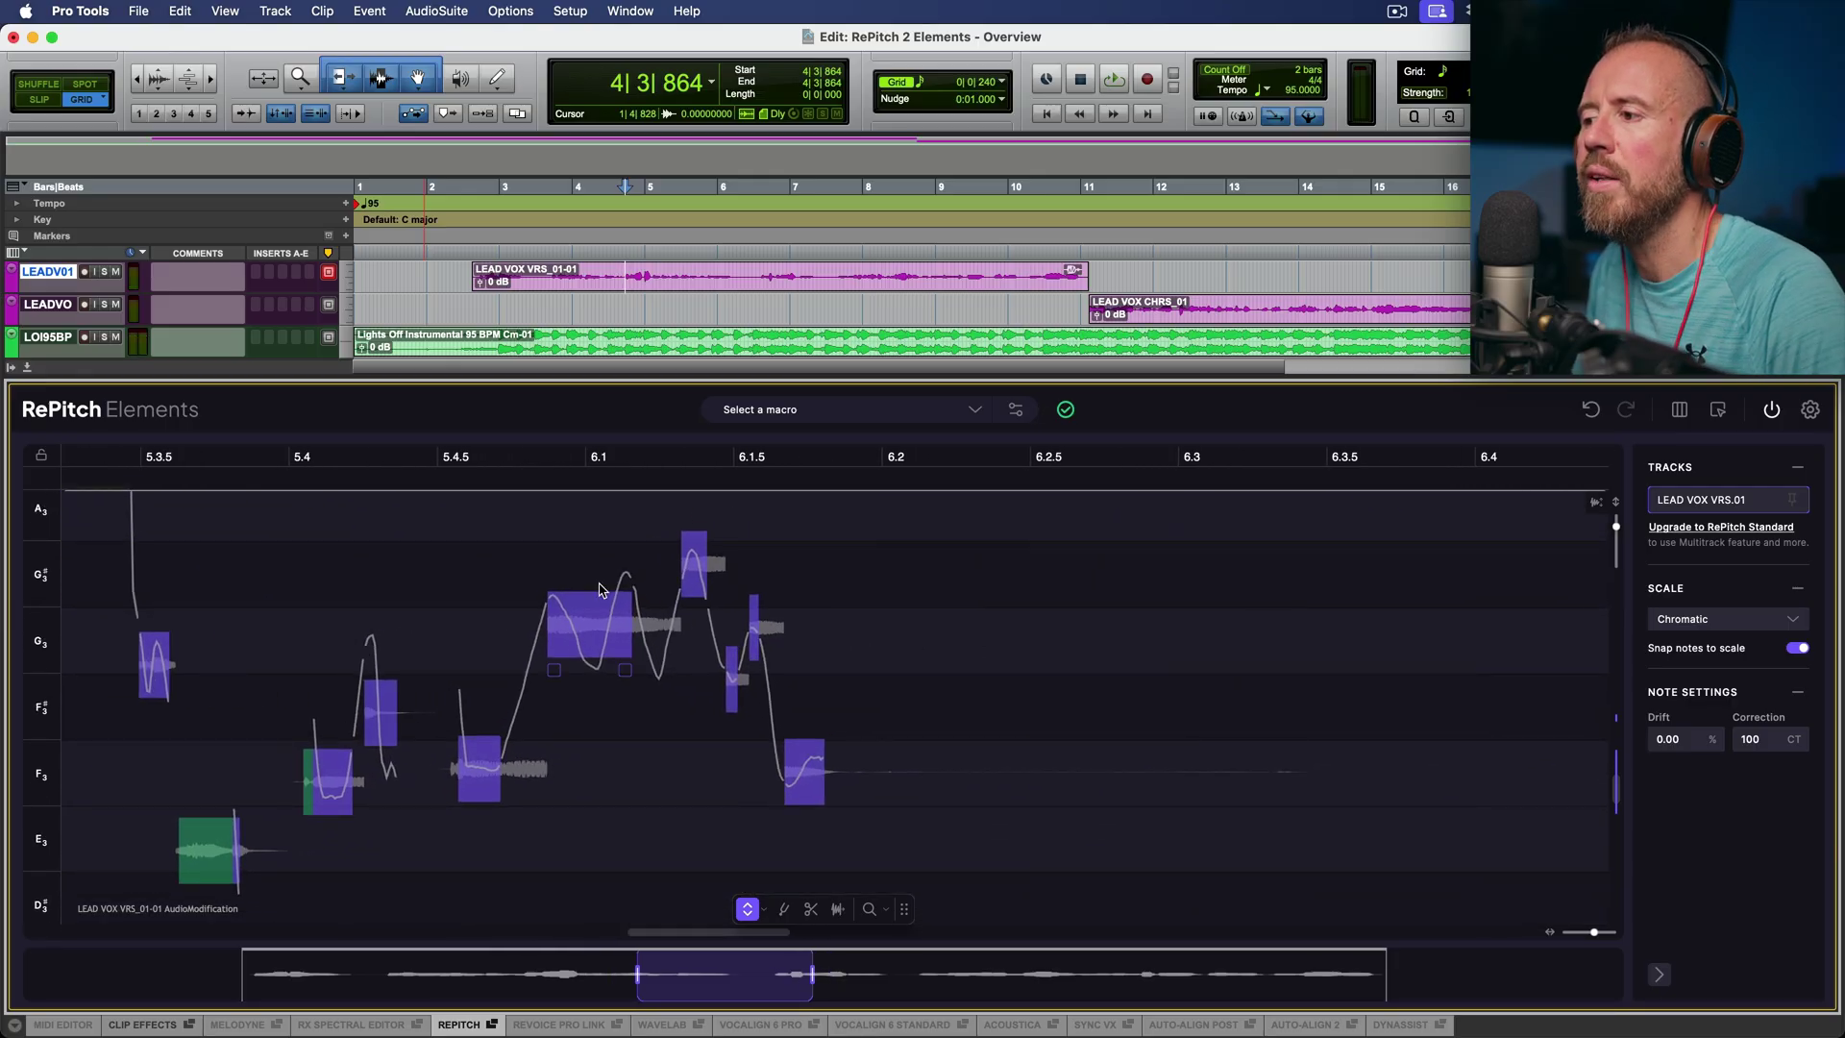
pyautogui.moveTo(567, 540); pyautogui.dragTo(757, 692)
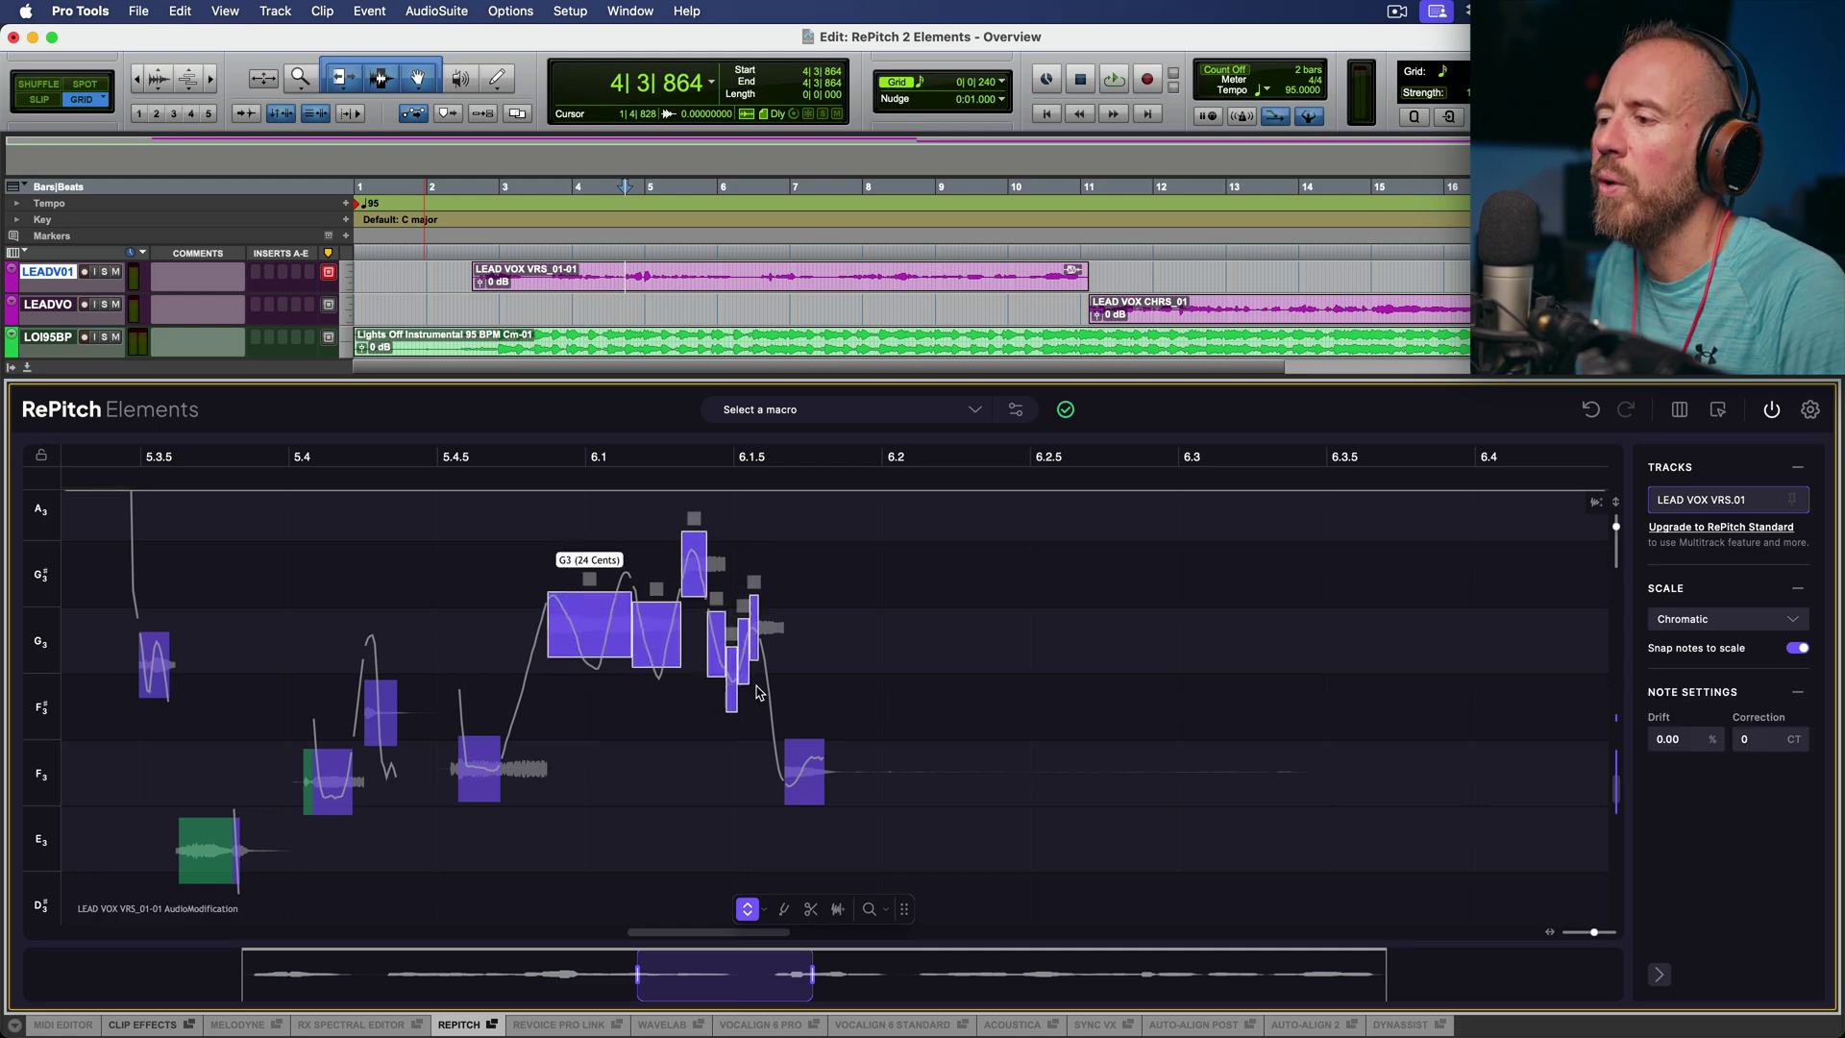
pyautogui.rightClick(586, 616)
pyautogui.click(647, 474)
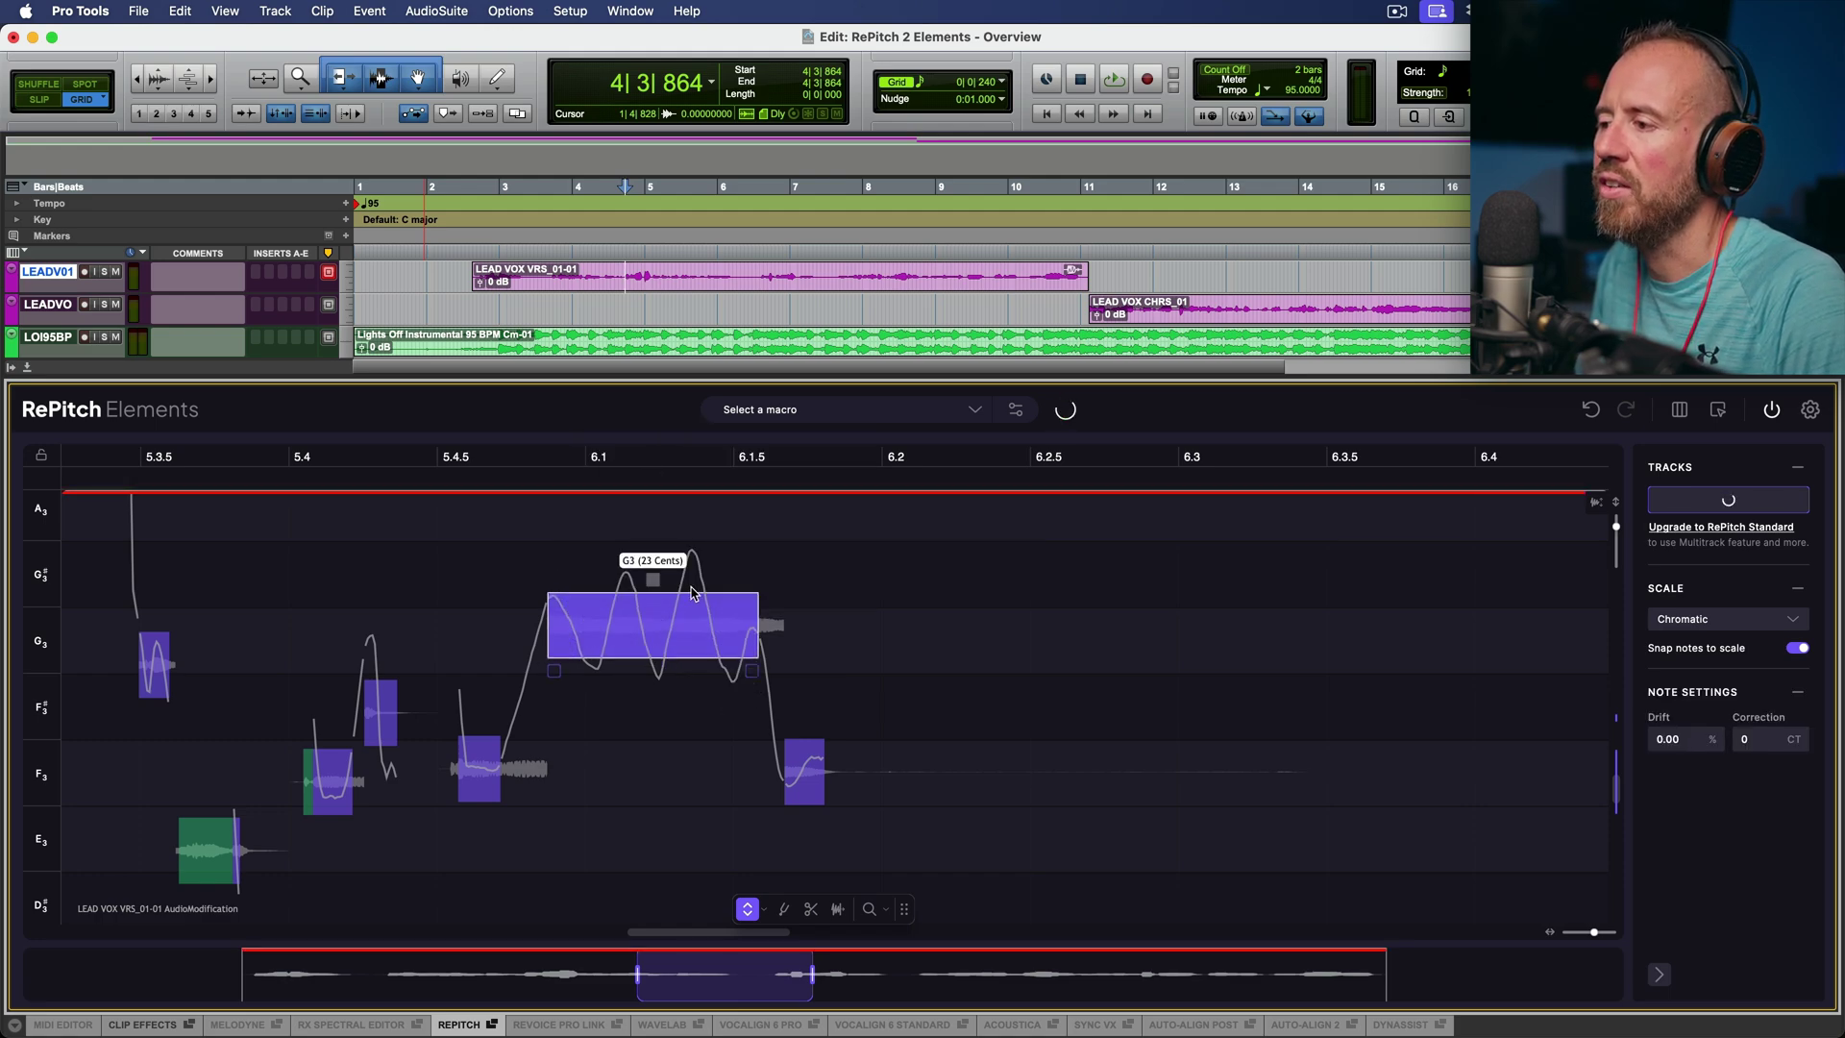
# Set the joined G3 note's drift to 98% and its correction to 96, bringing it to 0 cents.
pyautogui.moveTo(557, 675); pyautogui.dragTo(558, 622)
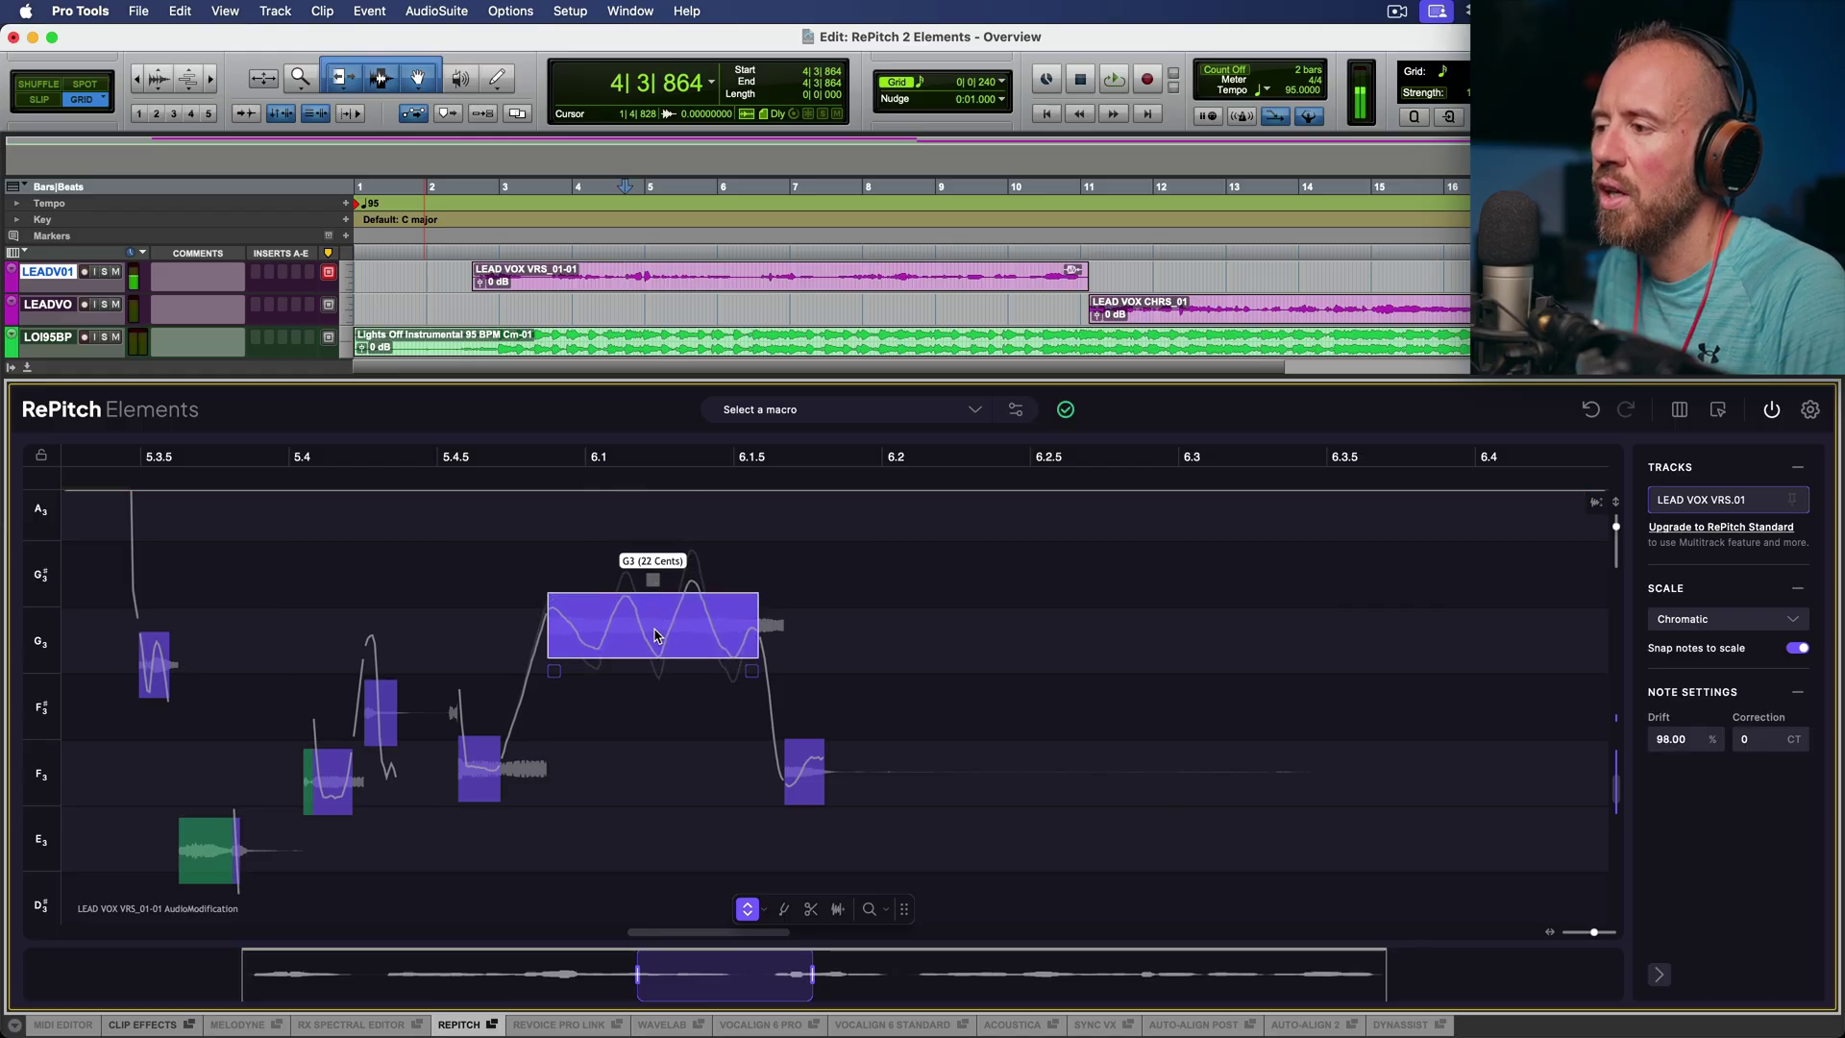
pyautogui.click(925, 613)
pyautogui.moveTo(754, 675); pyautogui.dragTo(788, 480)
# Play back the phrase from 5.4 to about 6.2, and correct the F3 notes before and after the joined note to 0 cents.
pyautogui.click(295, 454)
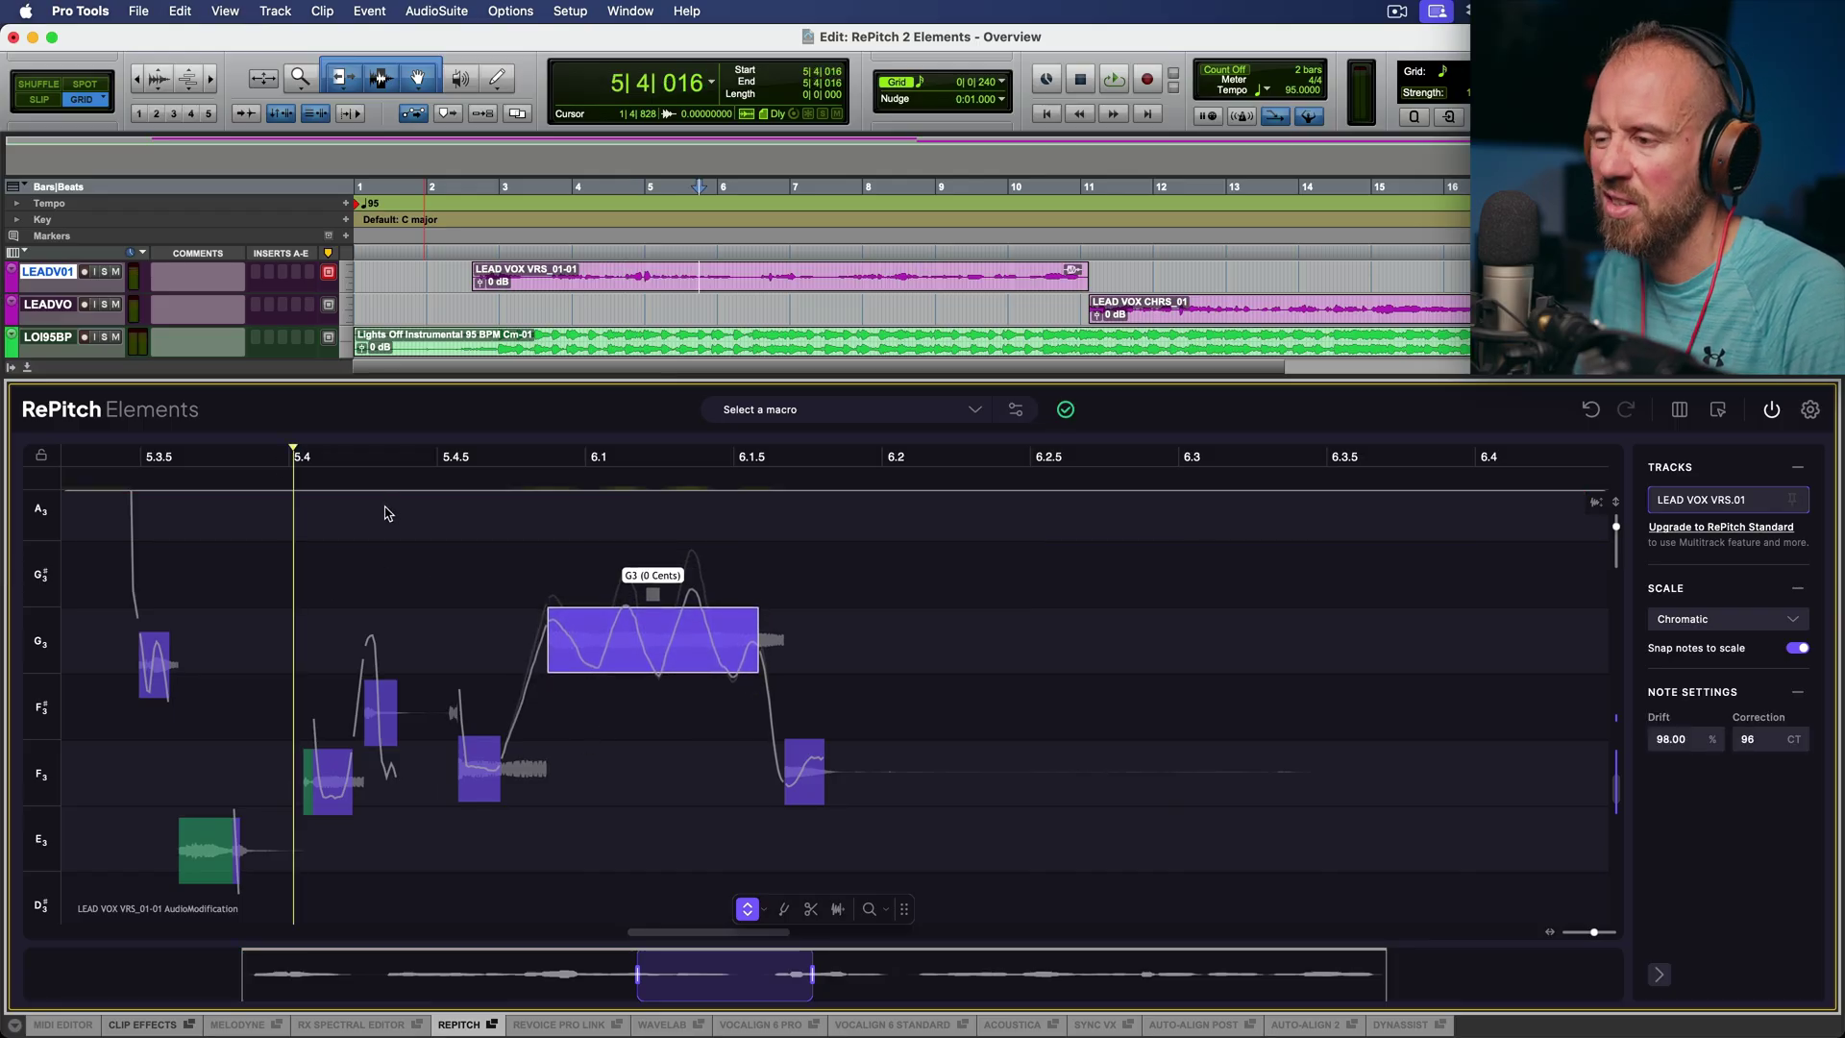
pyautogui.press('space')
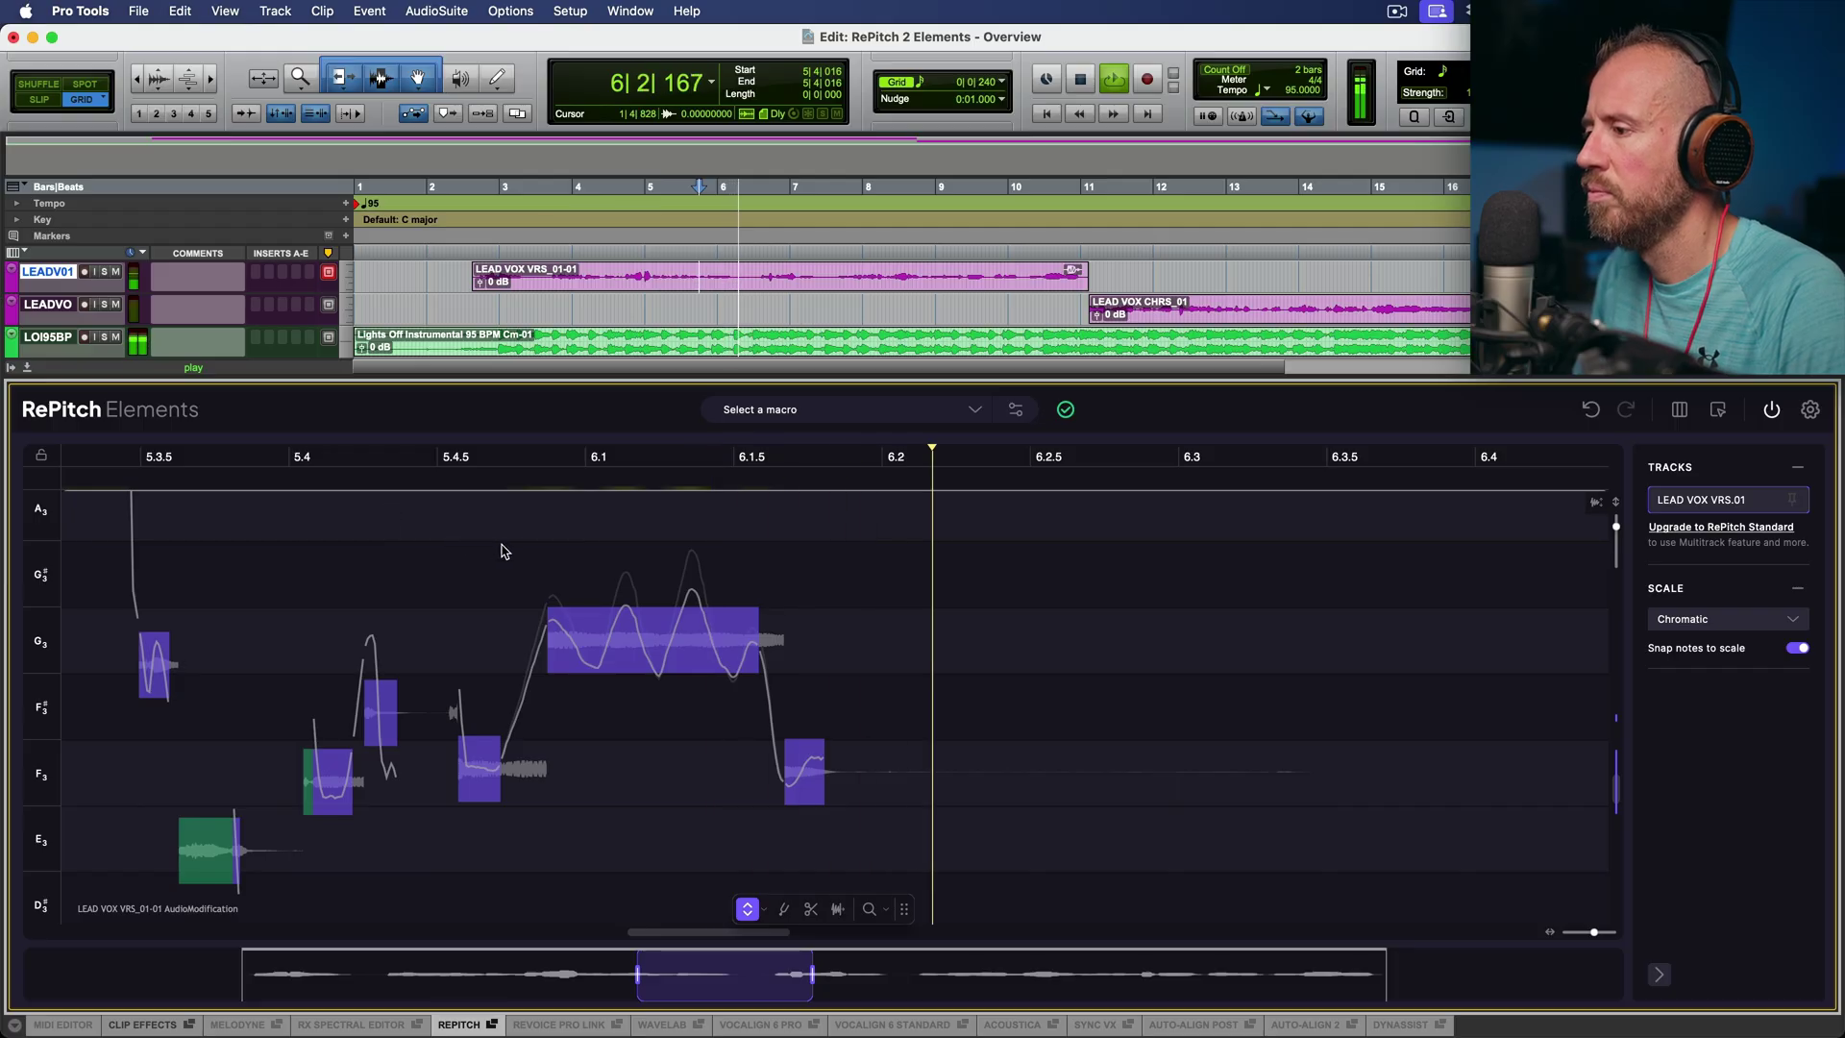
pyautogui.press('space')
pyautogui.click(806, 773)
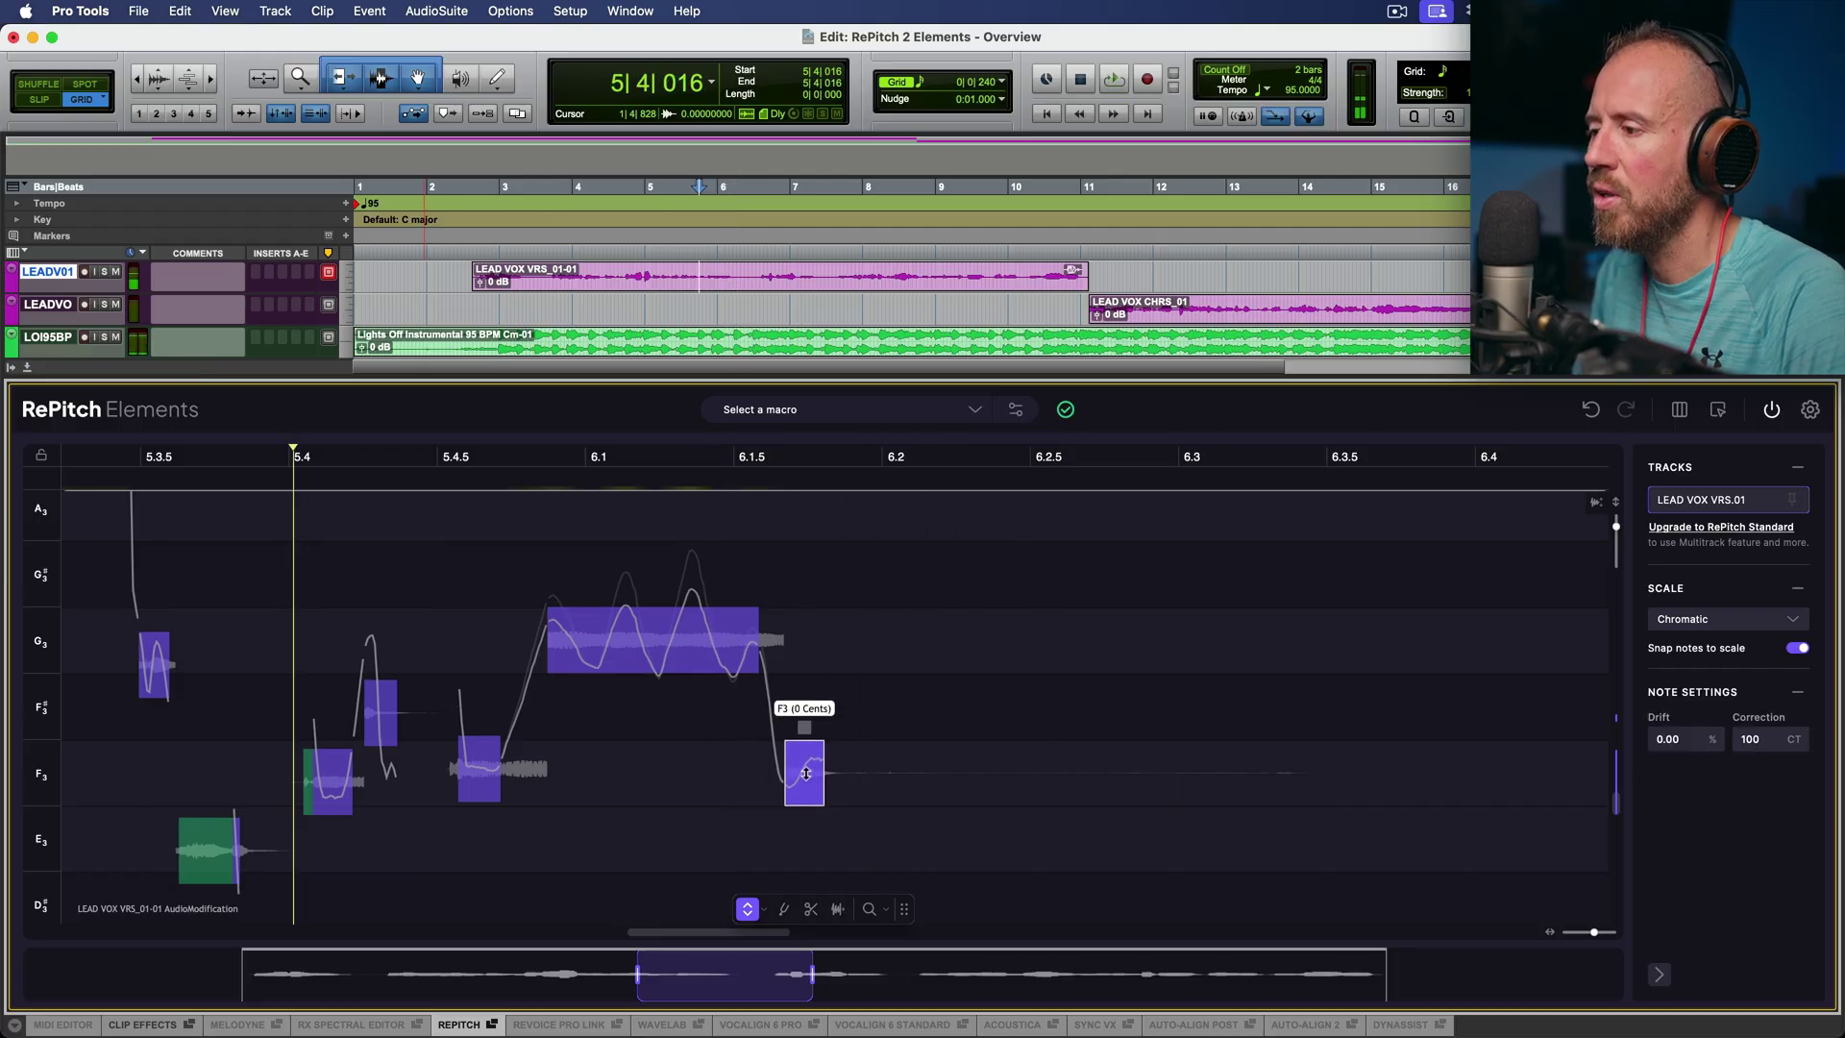
pyautogui.click(491, 766)
# Play back the next phrase from just before 6.3.5 to about 7.2.5.
pyautogui.scroll(-5, 967, 685)
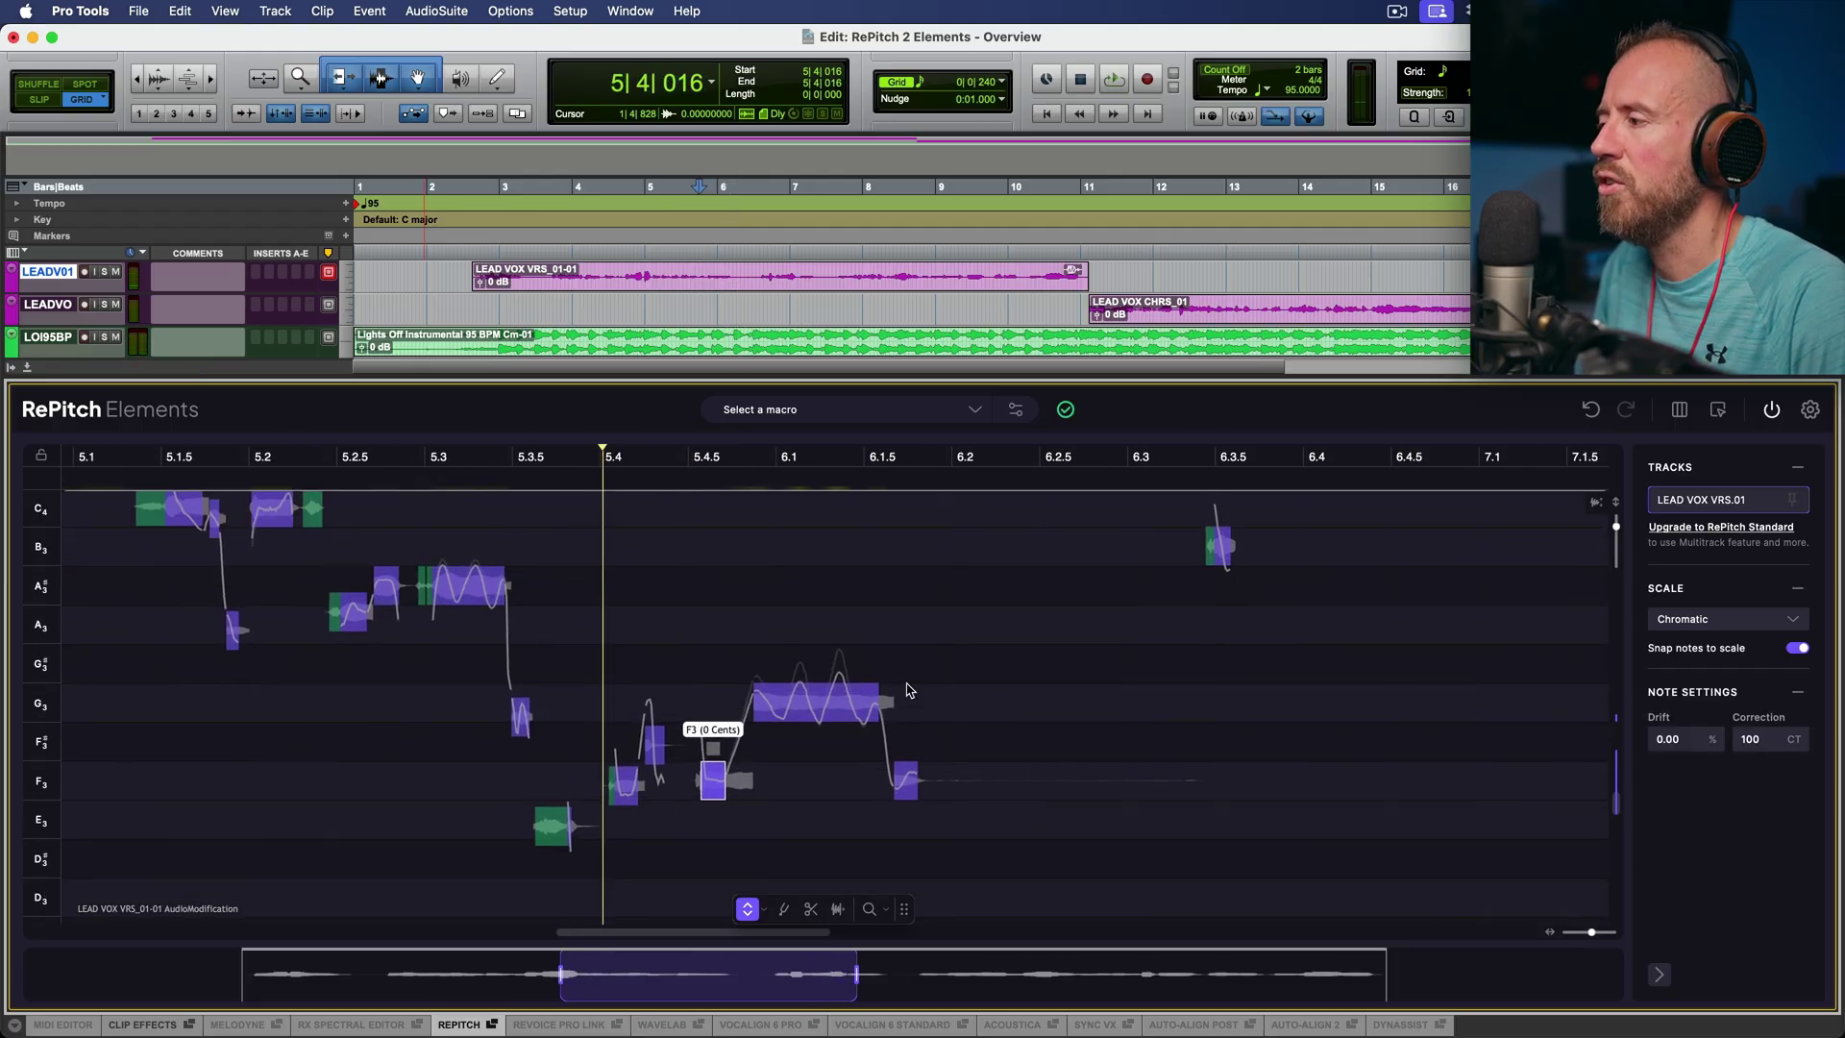
pyautogui.hscroll(10, 670, 557)
pyautogui.scroll(3, 670, 557)
pyautogui.click(631, 468)
pyautogui.press('space')
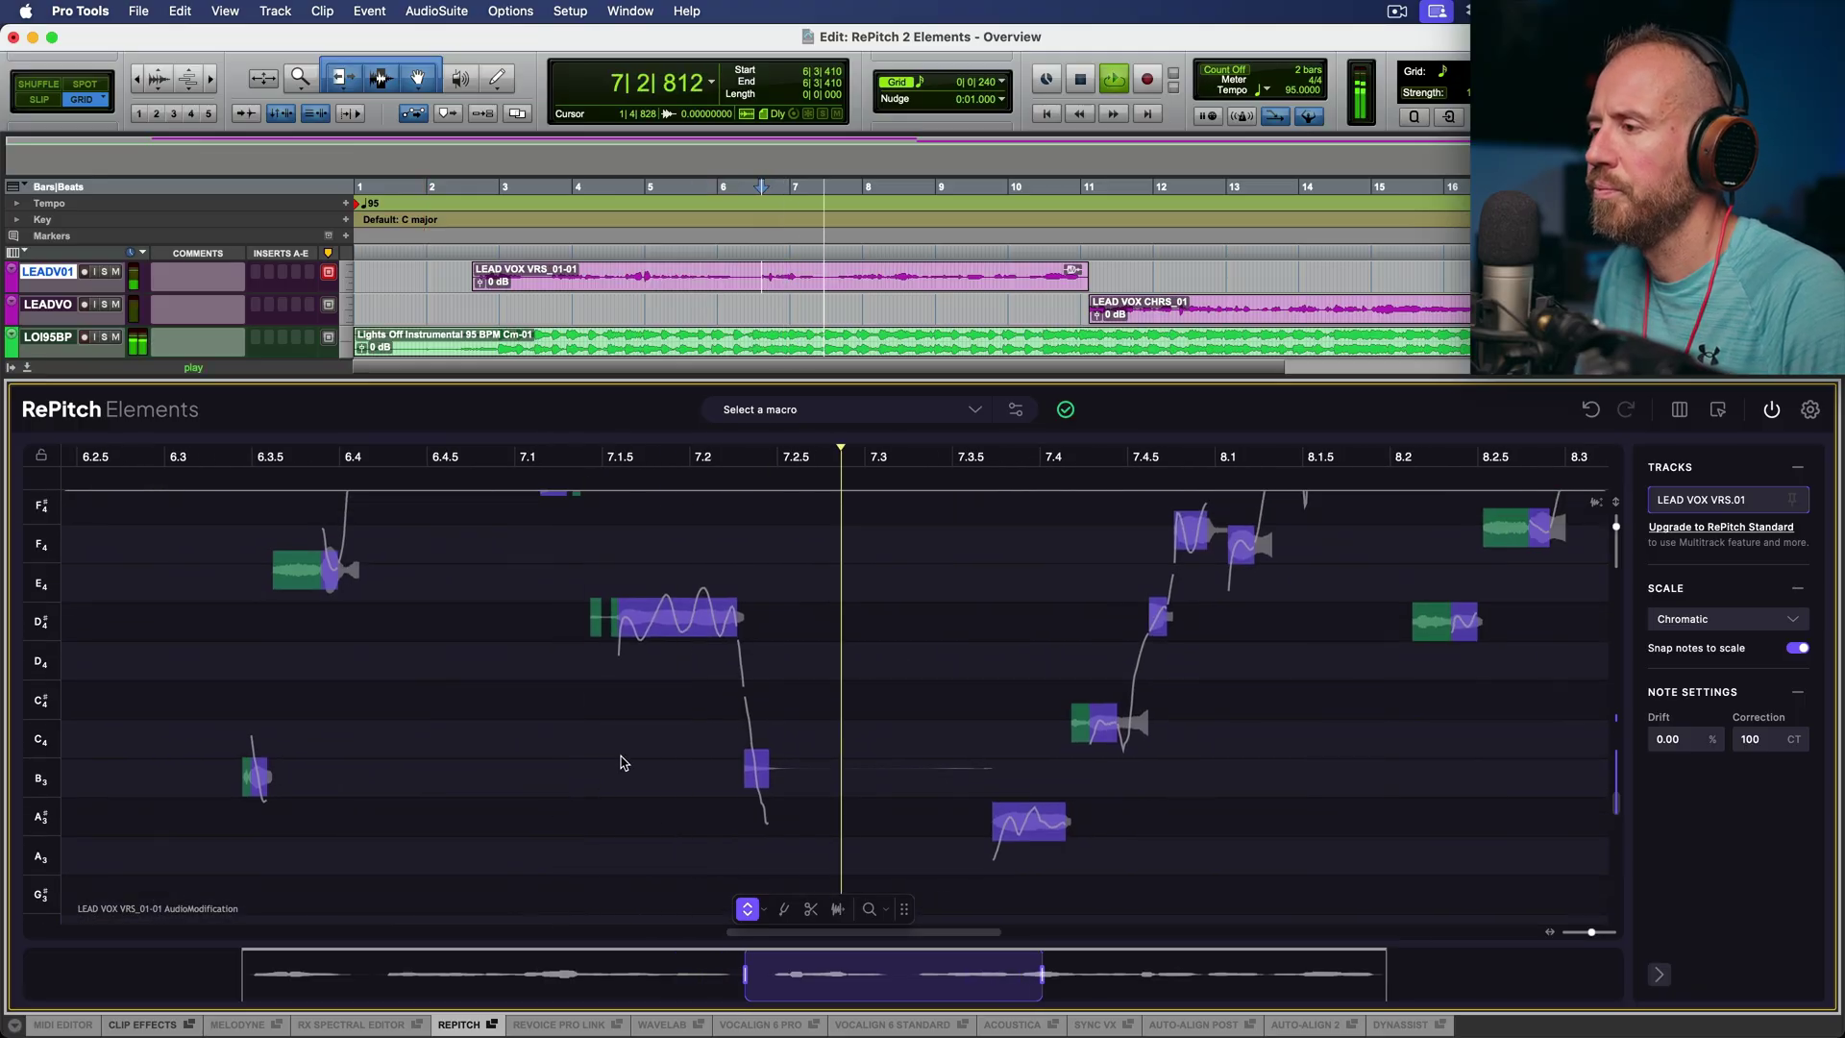
pyautogui.press('space')
# Correct the four notes between 6.4 and 7.1.5 to 0 cents on G4 and G#4, and play back the result.
pyautogui.scroll(3, 642, 830)
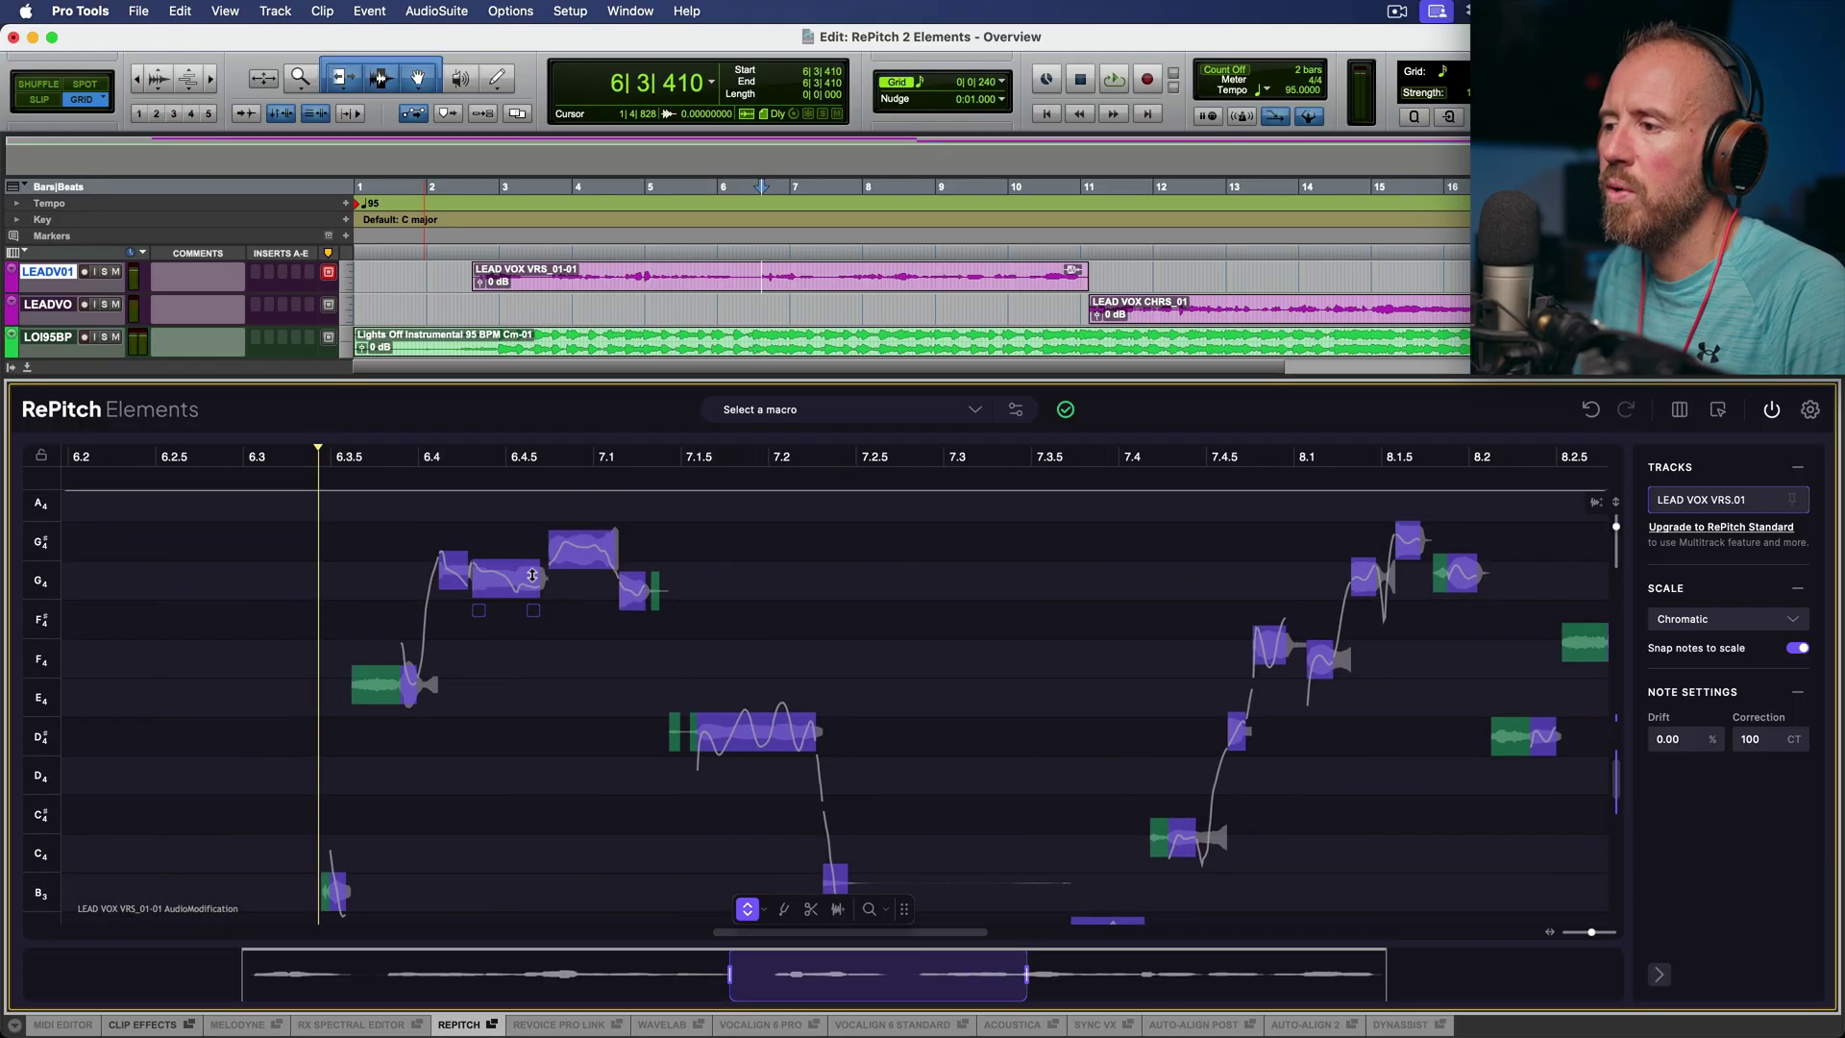
pyautogui.click(583, 548)
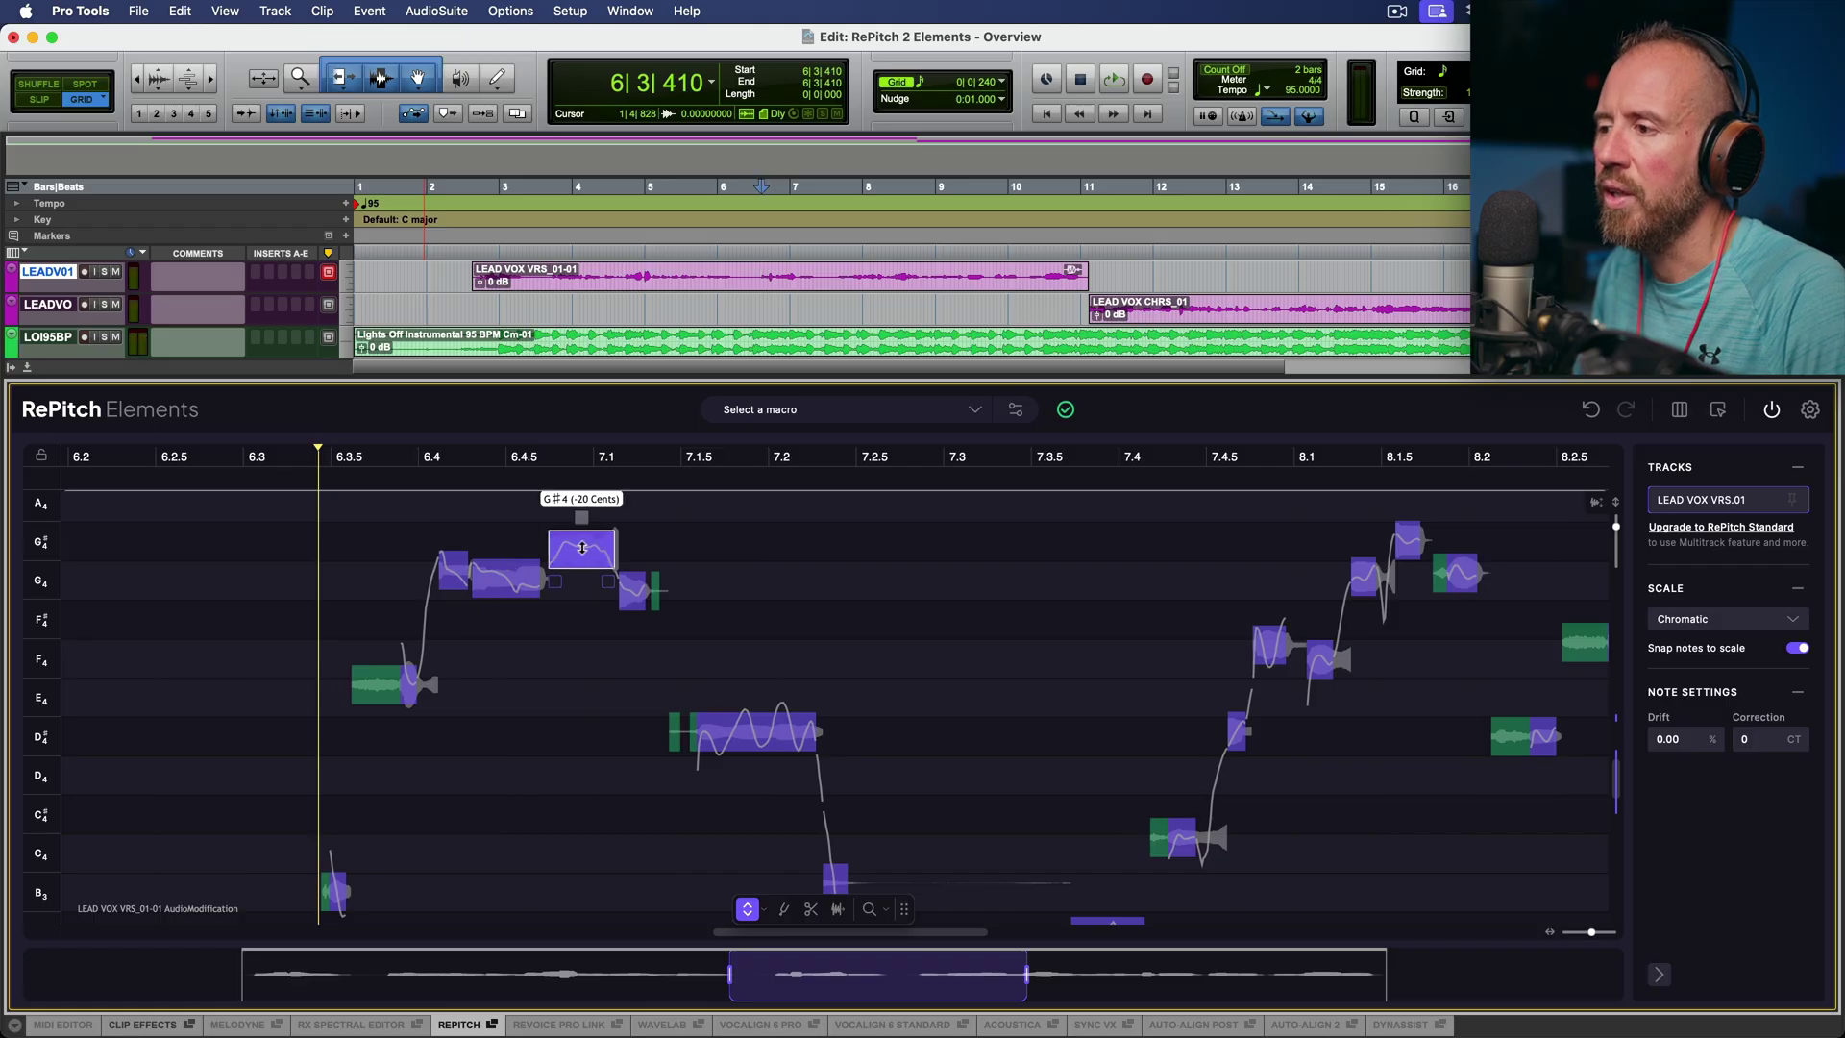
pyautogui.click(628, 587)
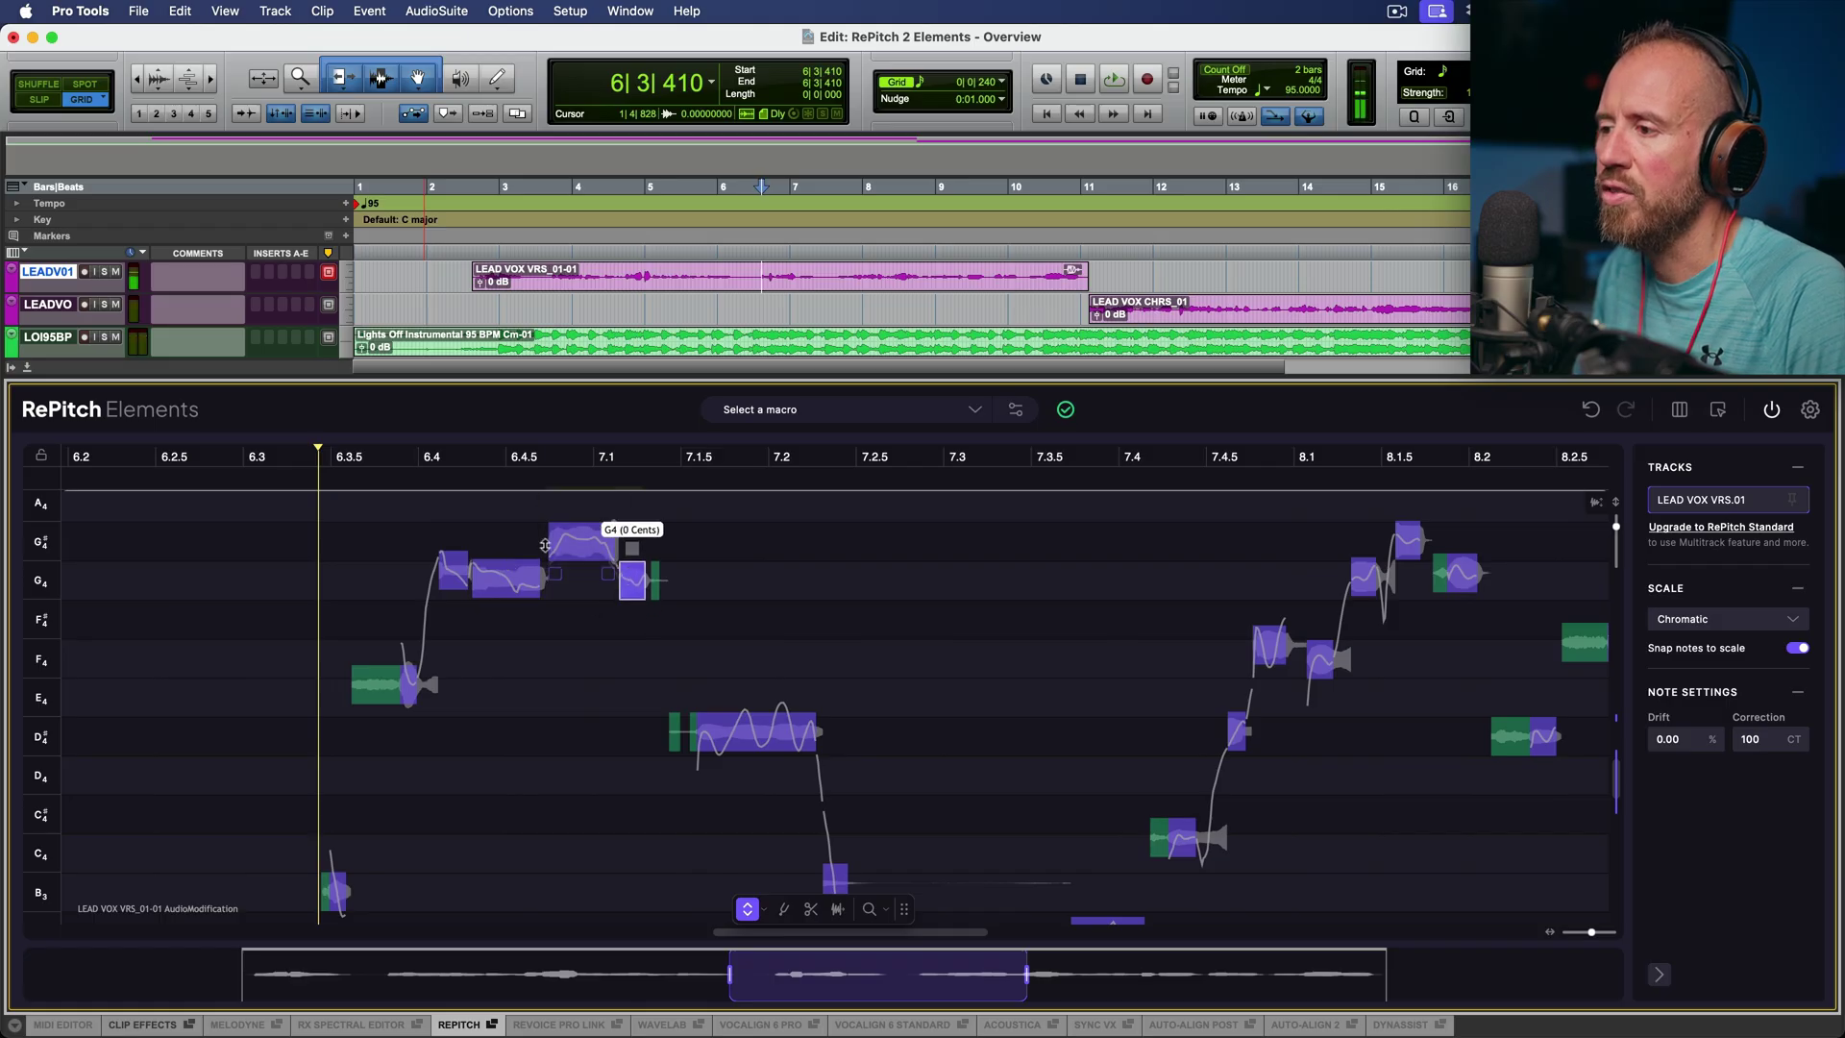
pyautogui.click(501, 578)
pyautogui.click(452, 571)
pyautogui.press('space')
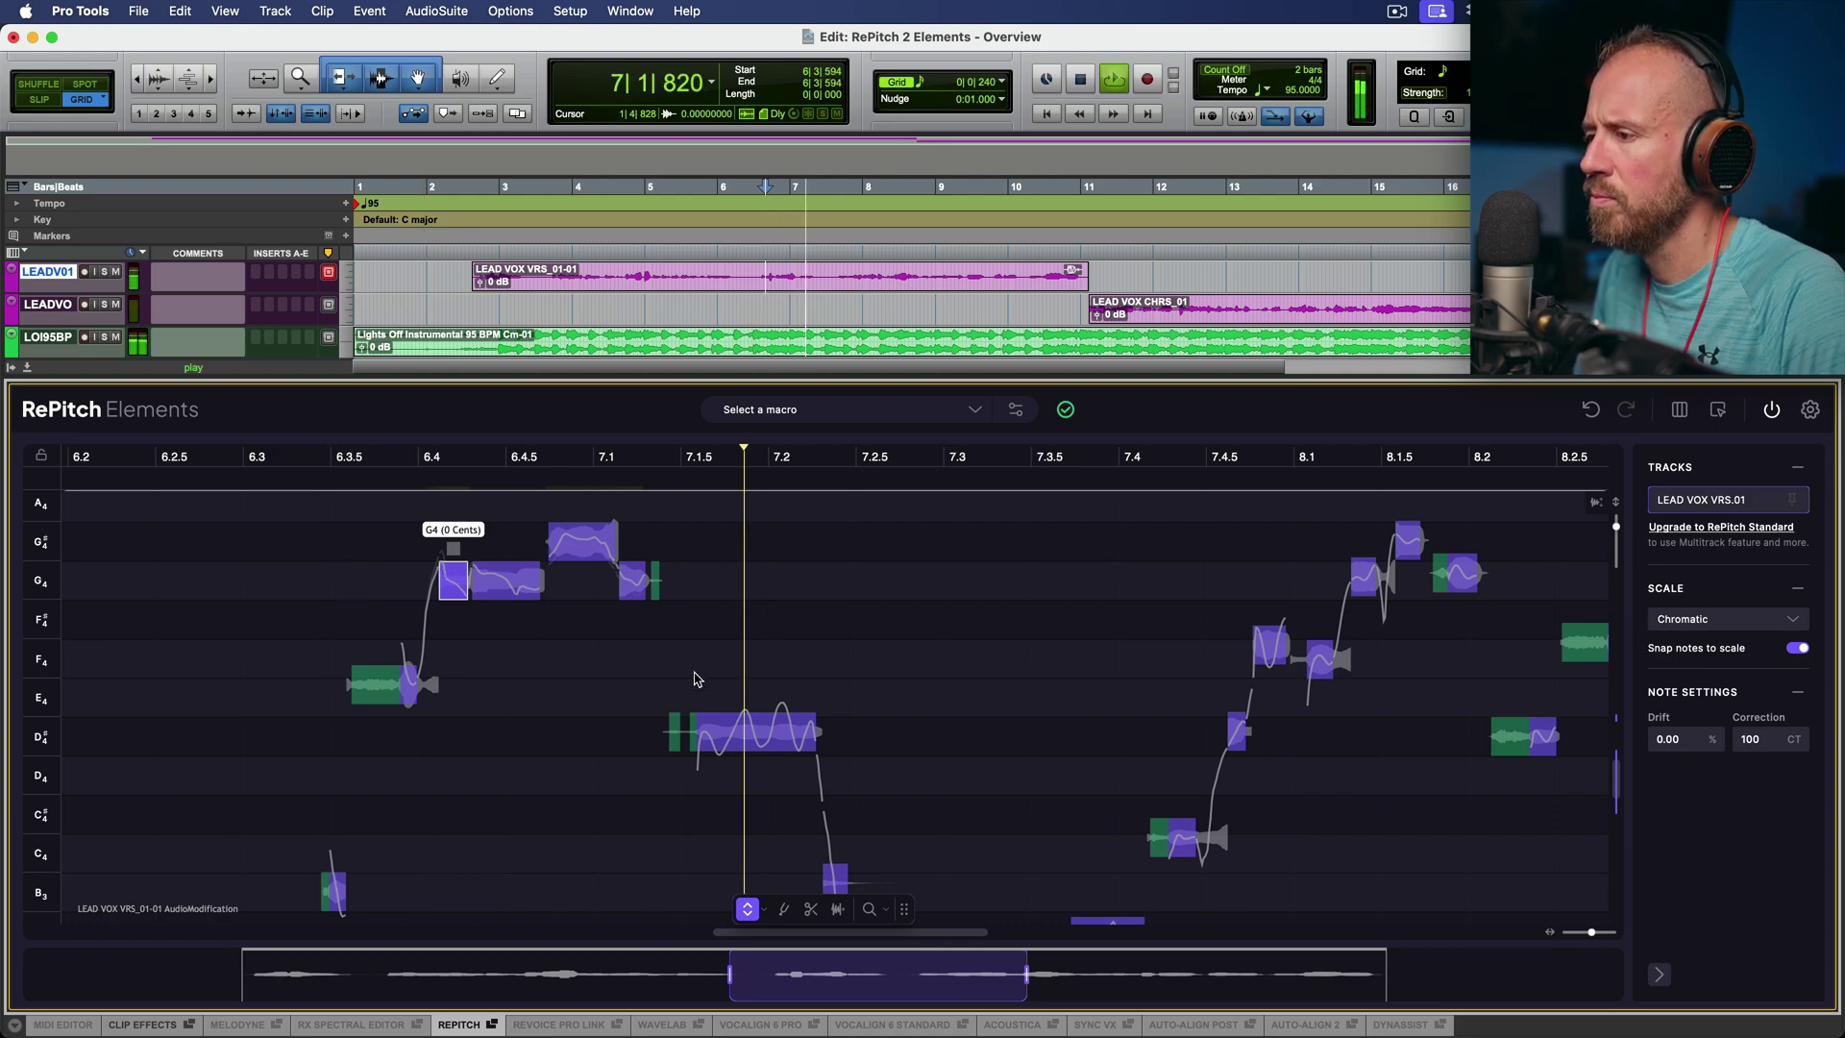
pyautogui.press('space')
# Set the long D#4 note after 7.1.5 to 224% drift with a correction of 73, and play the phrase back to about 7.4.5.
pyautogui.click(705, 760)
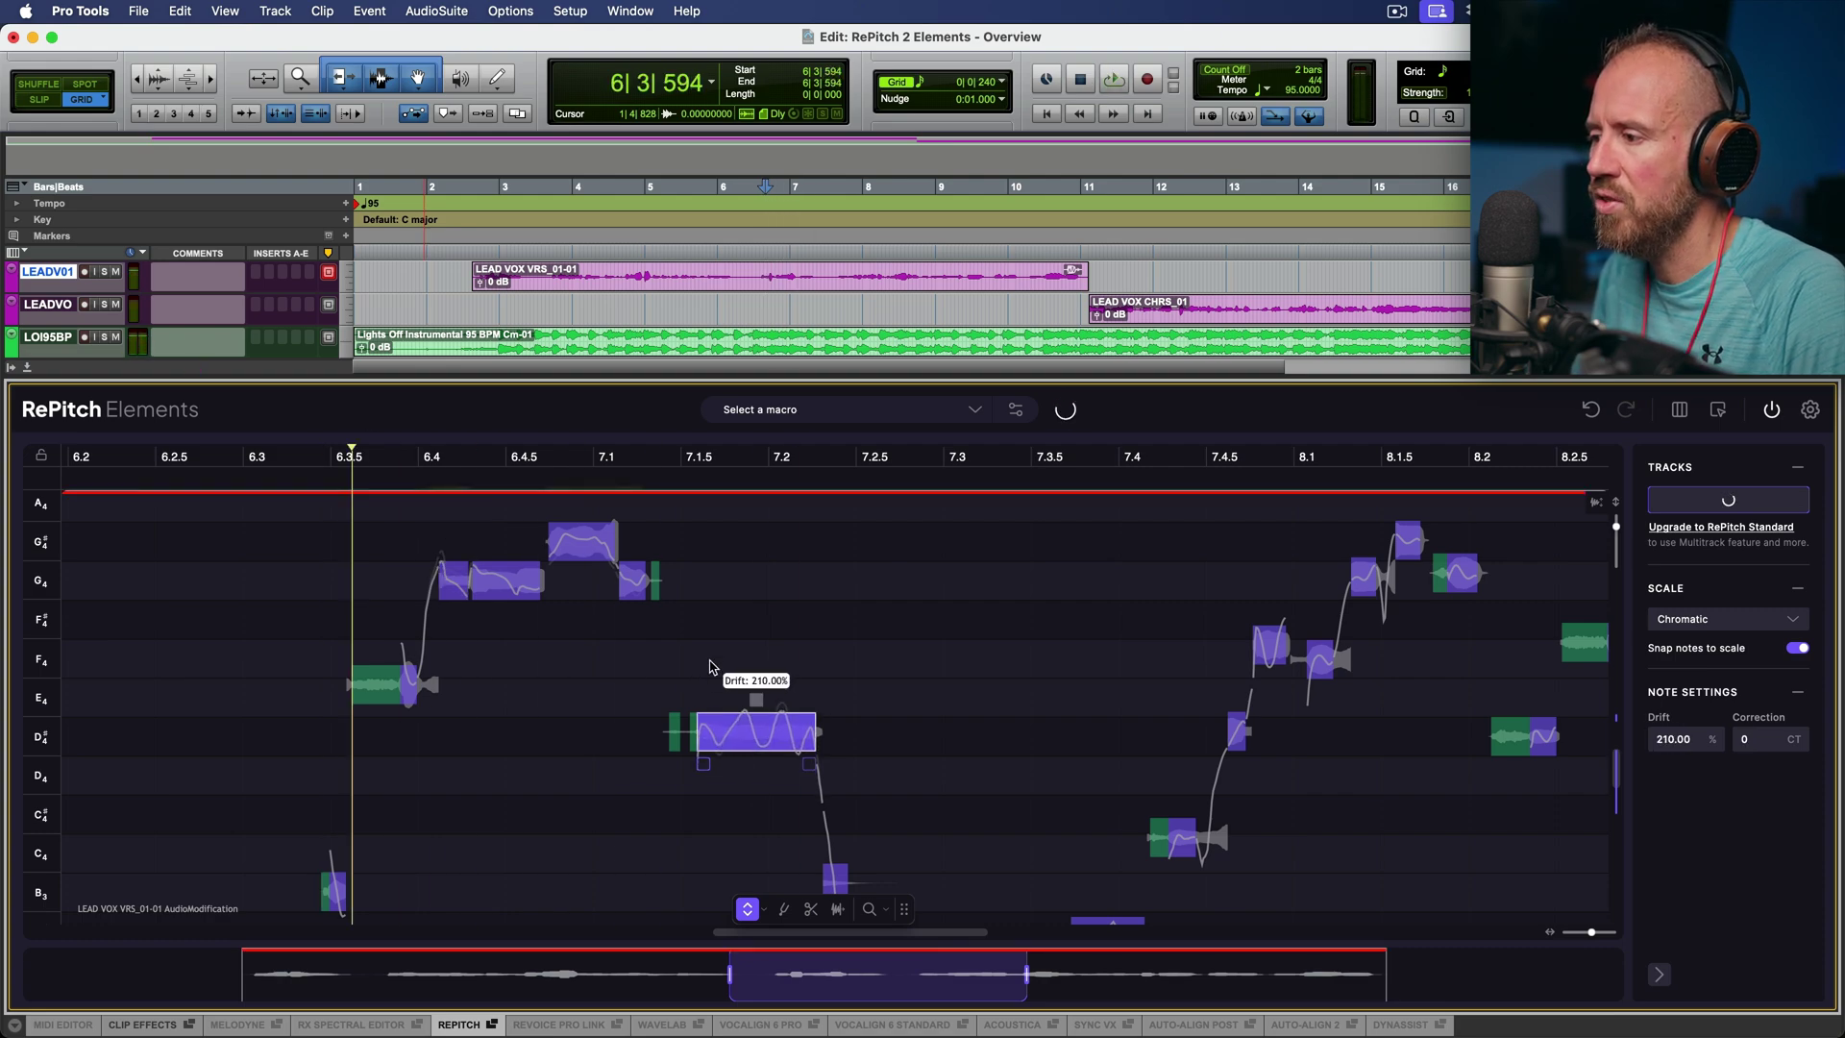
pyautogui.moveTo(809, 769); pyautogui.dragTo(855, 632)
pyautogui.scroll(-5, 865, 615)
pyautogui.hscroll(3, 864, 615)
pyautogui.scroll(2, 573, 661)
pyautogui.click(574, 661)
pyautogui.press('space')
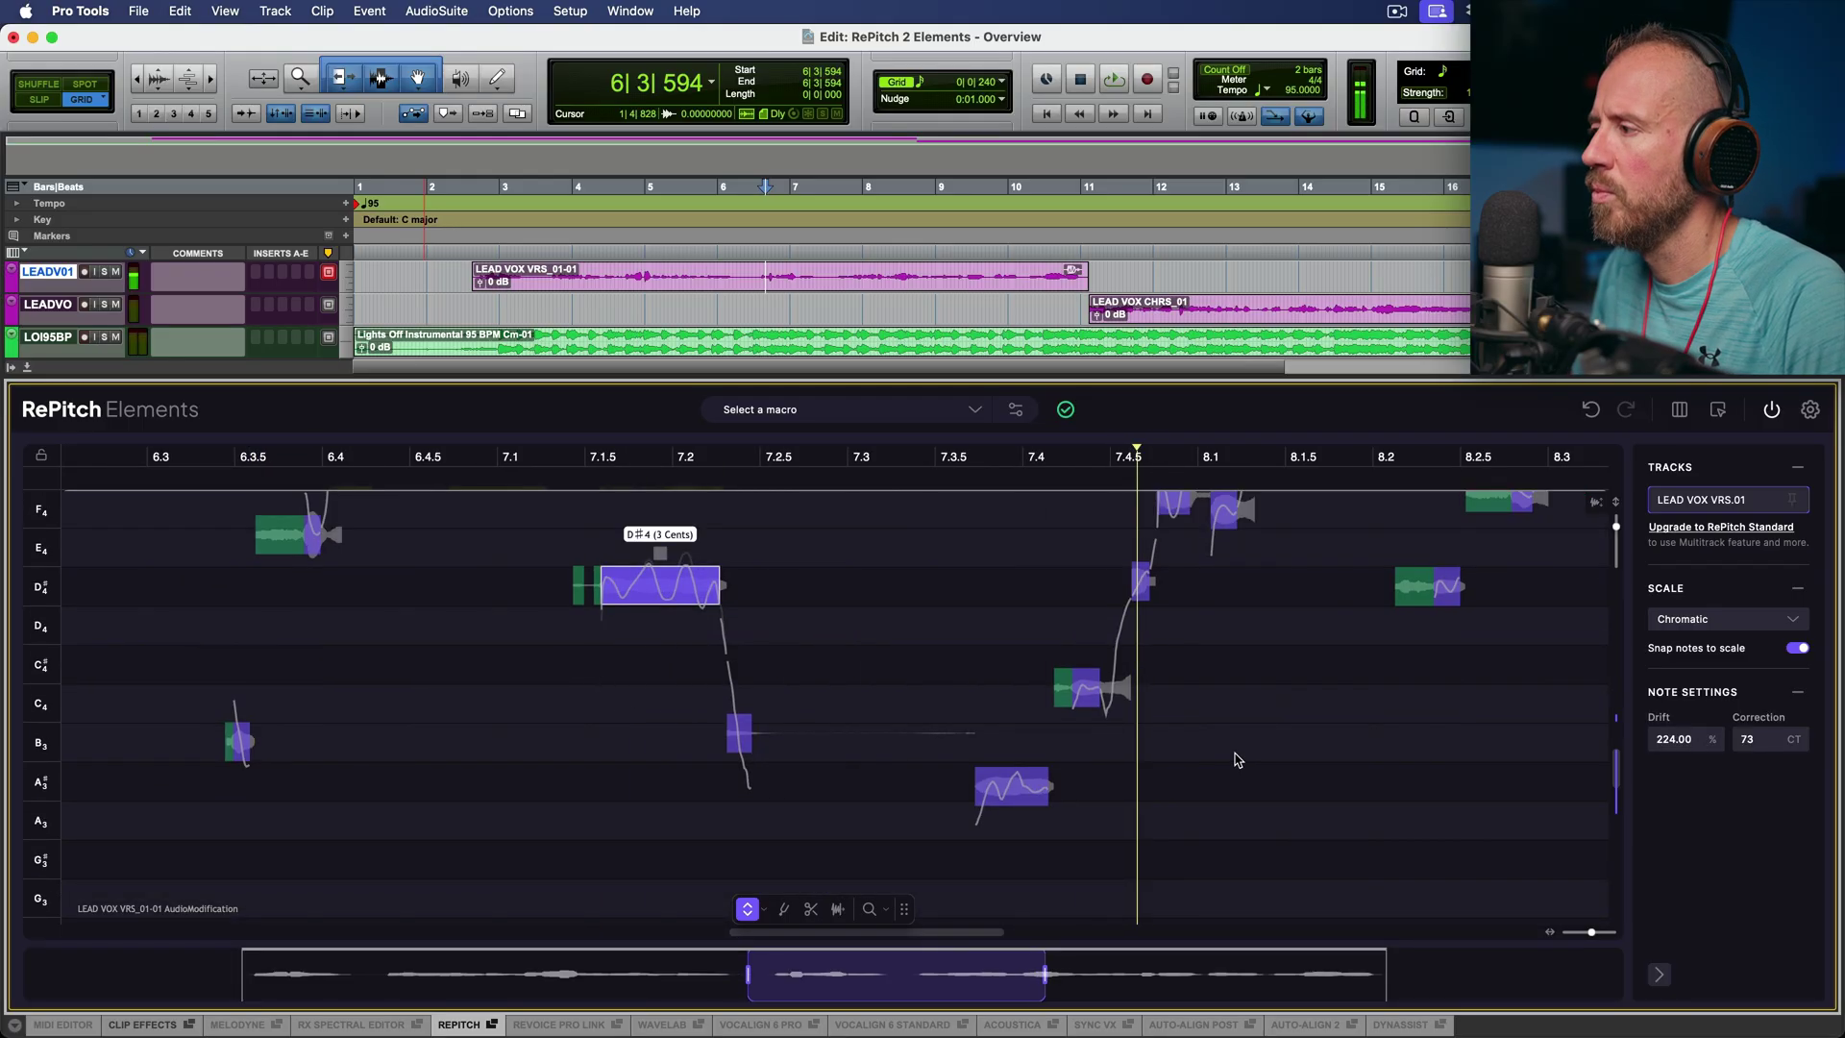
pyautogui.press('space')
# Play back the vocal from just before 7.4 to about 9.1.
pyautogui.click(1014, 471)
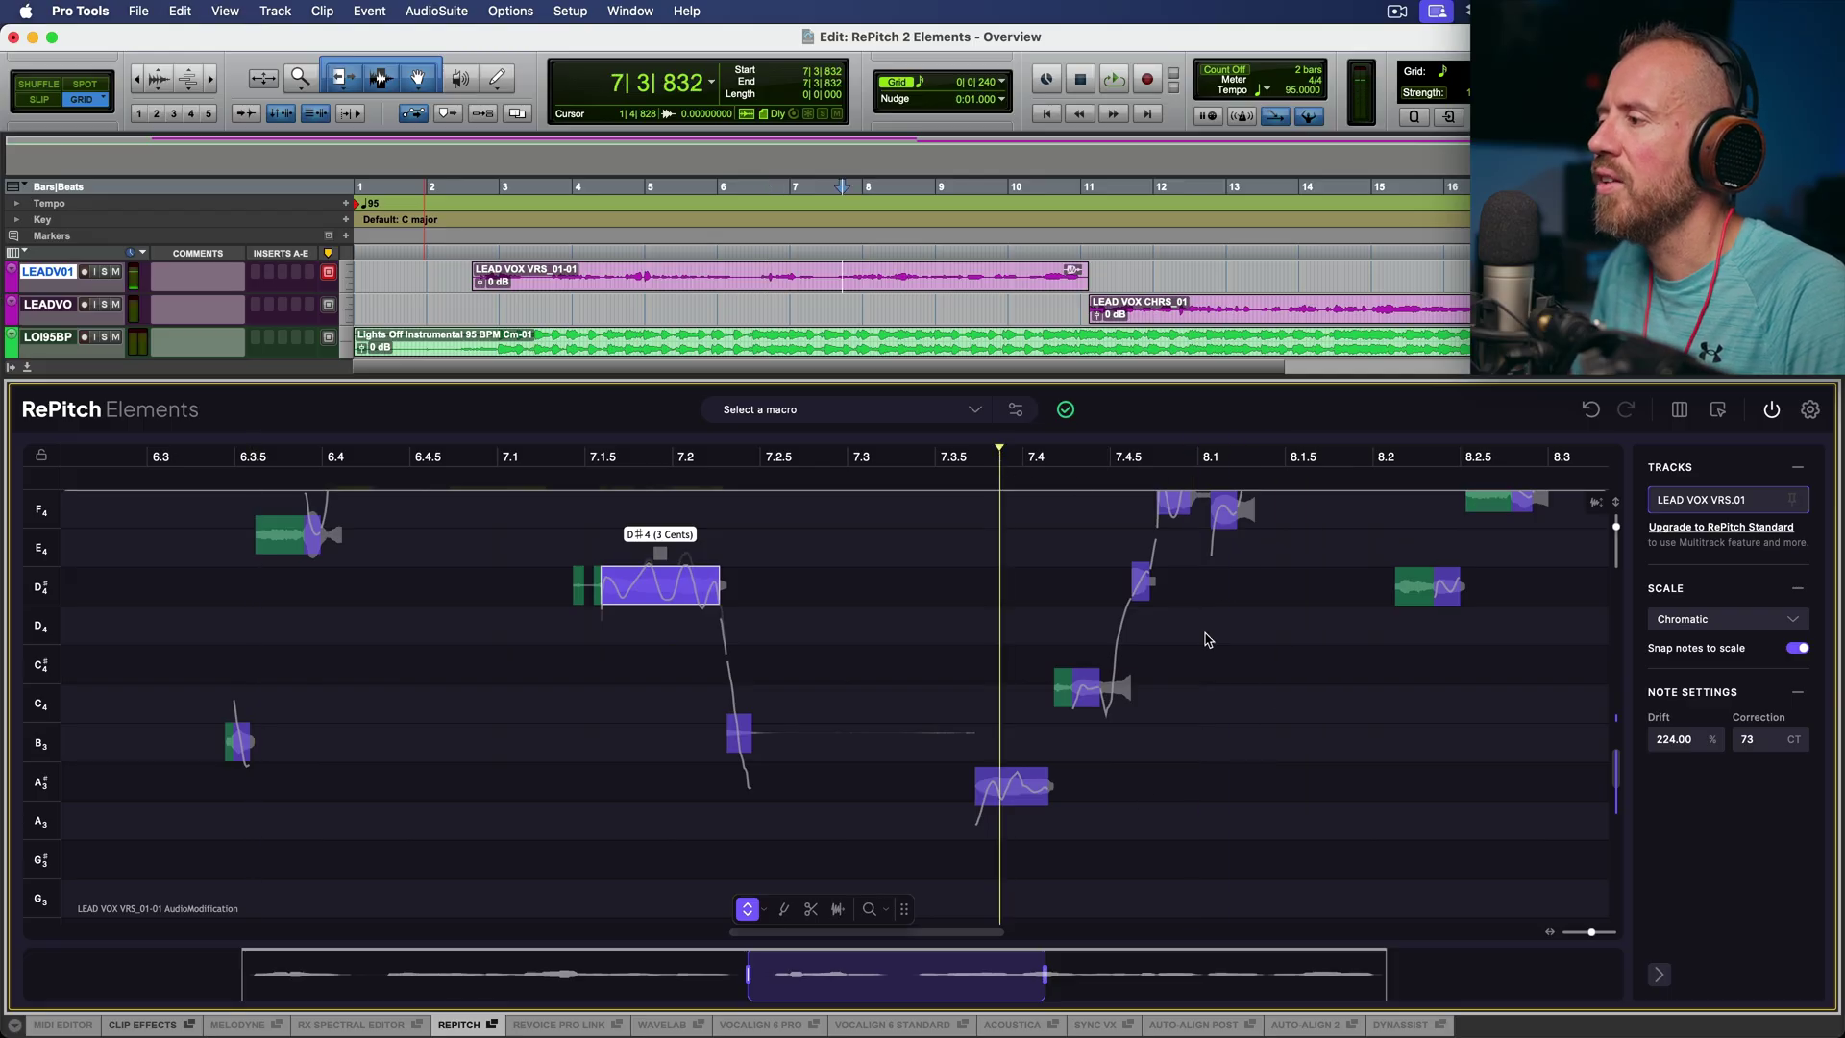
pyautogui.click(1263, 699)
pyautogui.press('space')
pyautogui.scroll(2, 1301, 708)
pyautogui.scroll(3, 1335, 730)
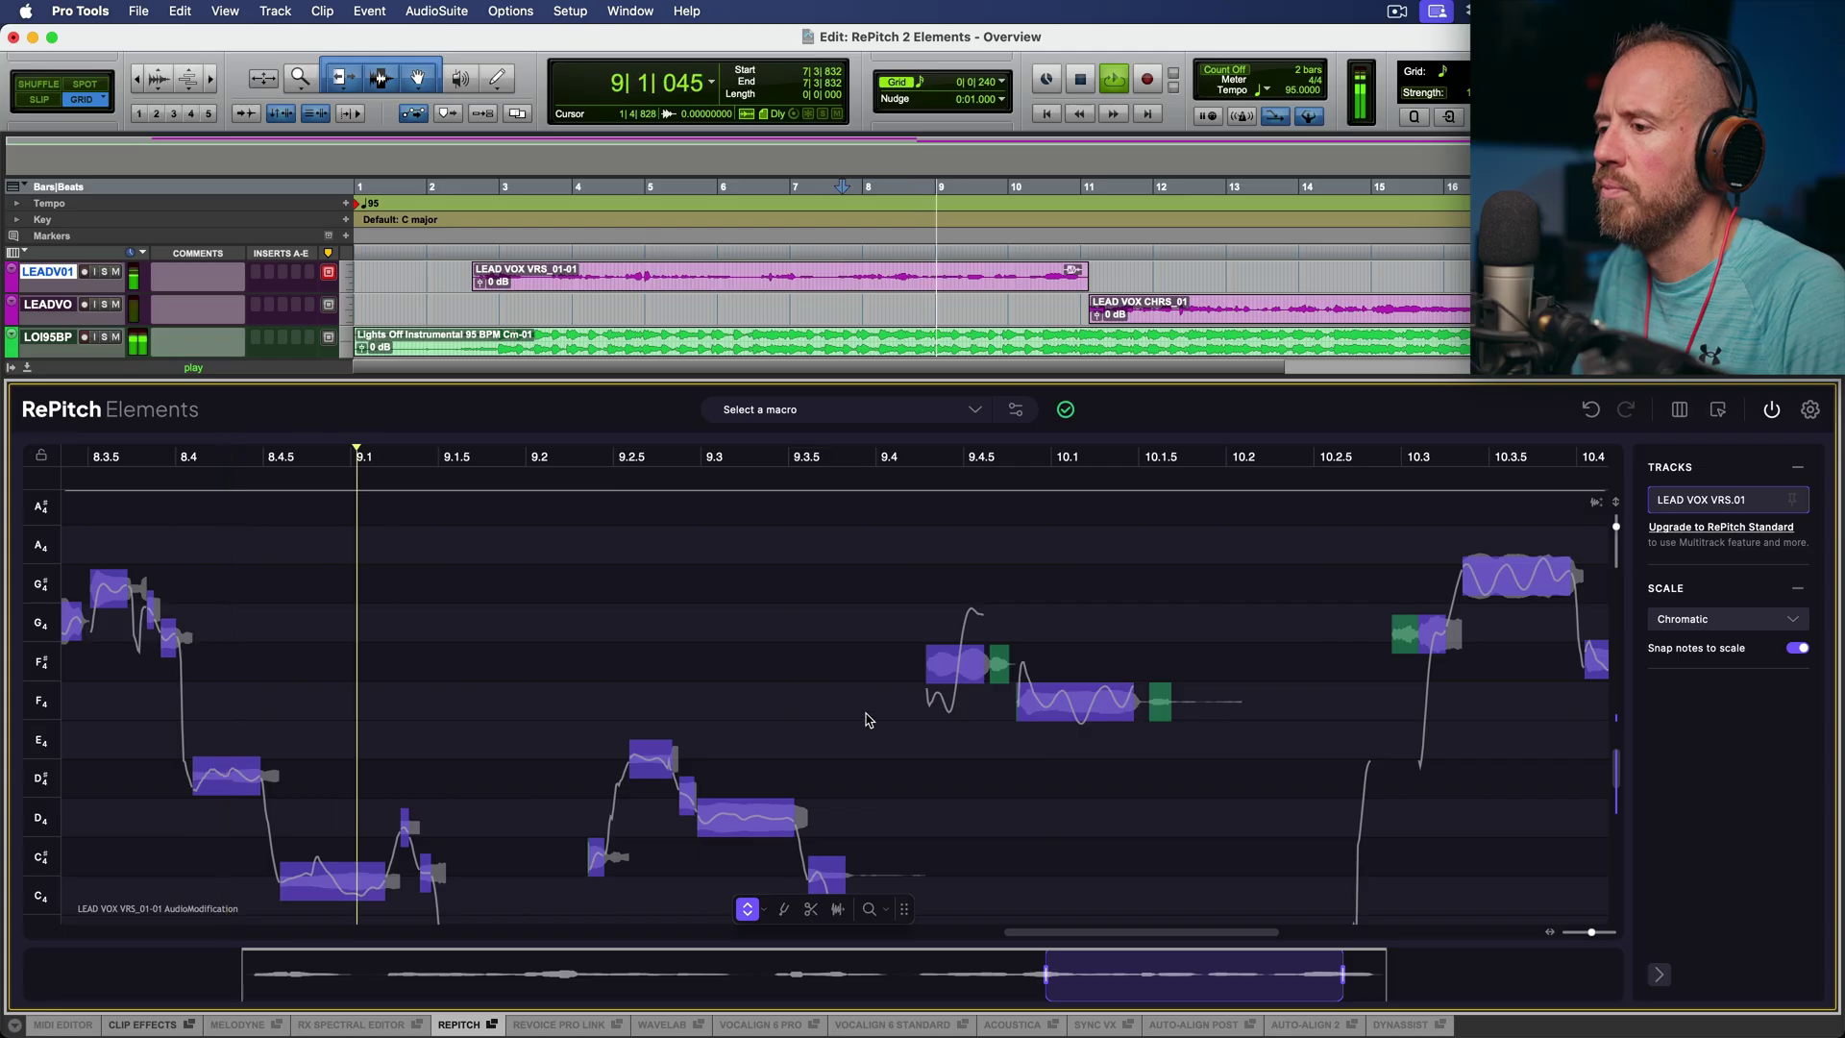
pyautogui.scroll(-2, 846, 716)
pyautogui.press('space')
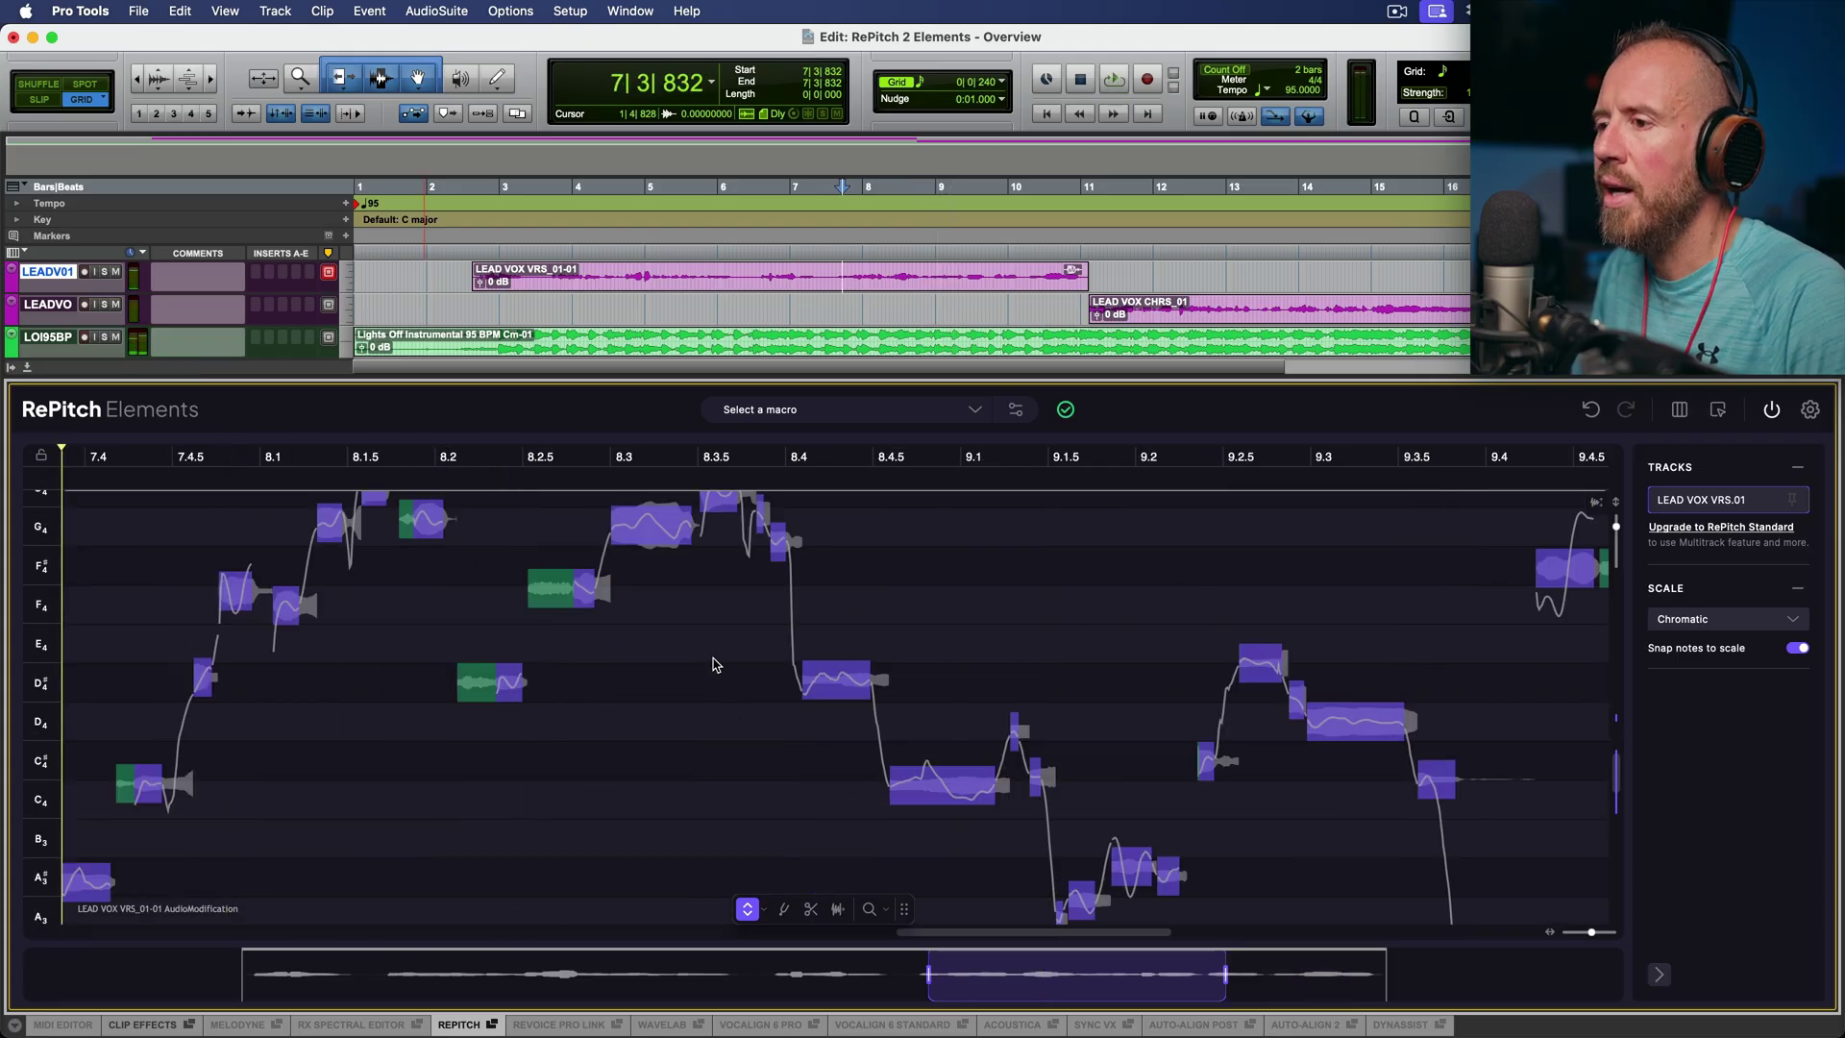
# Center the group of notes between 7.4 and 8.2.5 with 100% correction and 0% drift.
pyautogui.hscroll(-5, 689, 659)
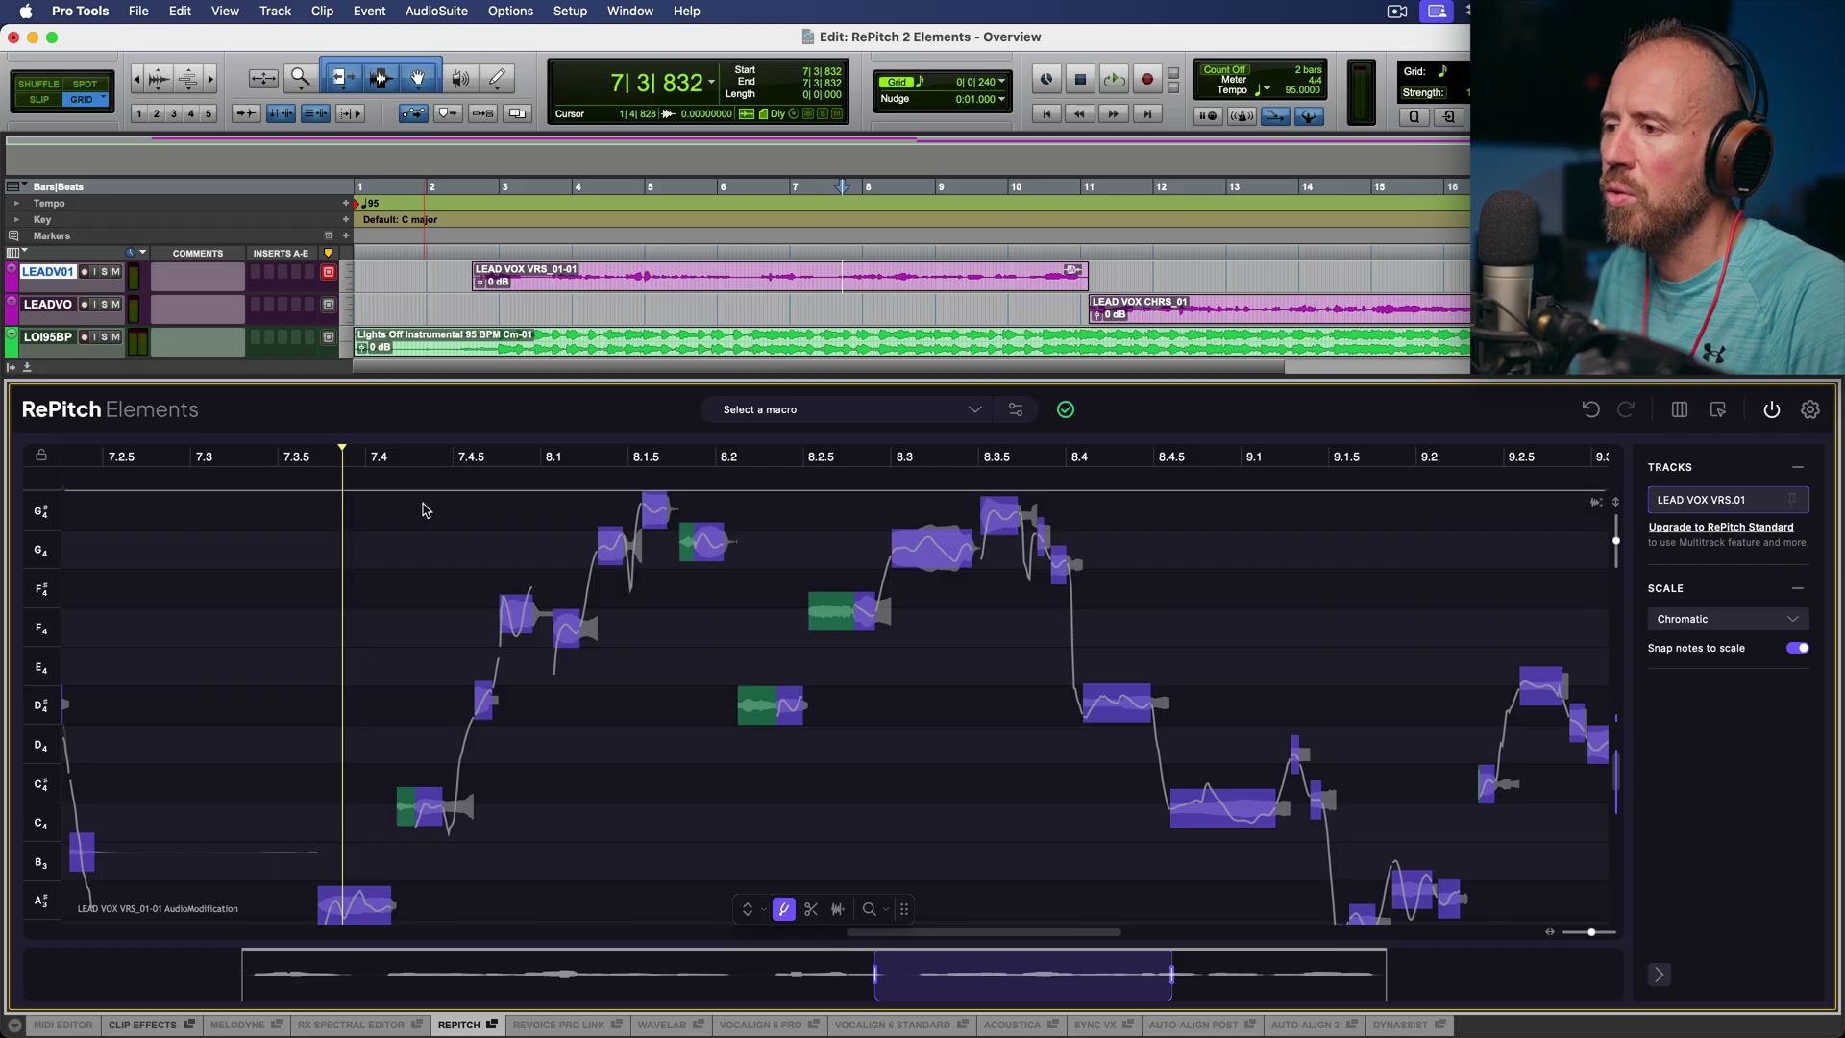
pyautogui.moveTo(487, 675); pyautogui.dragTo(780, 896)
pyautogui.click(472, 869)
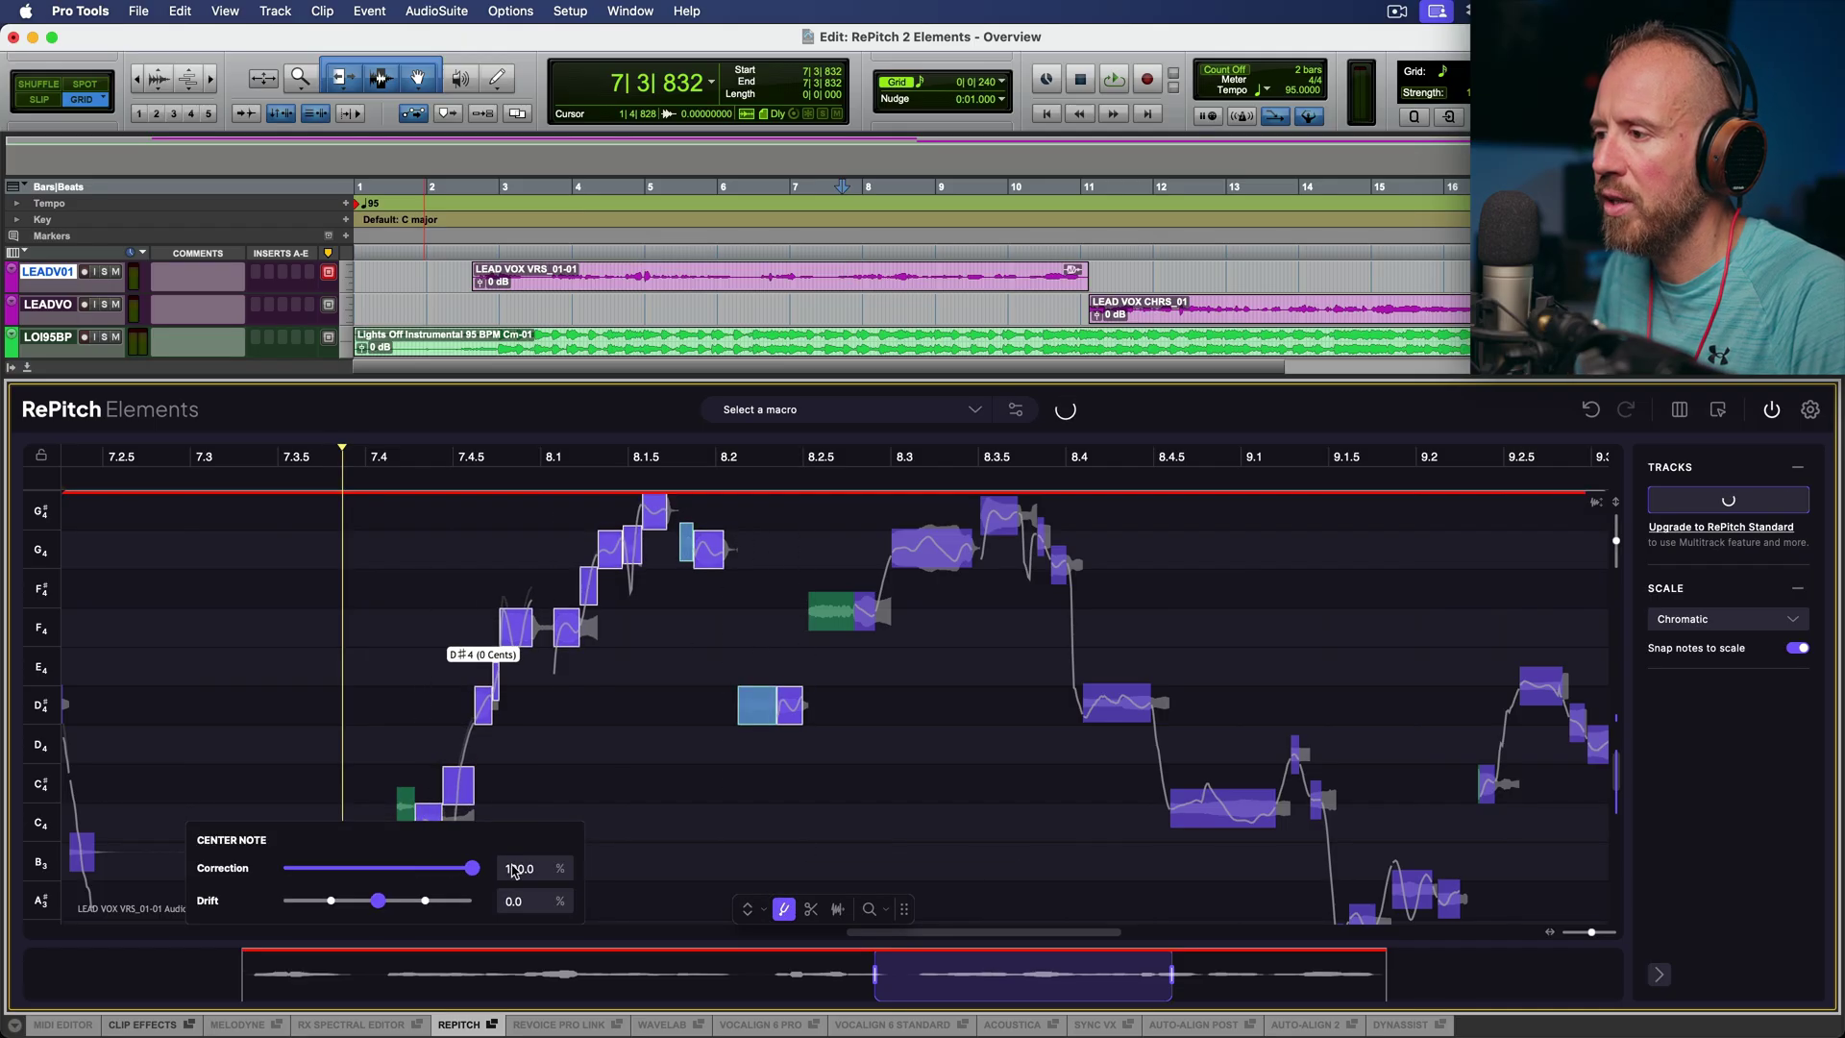
# Center the G4 note at 8.3 and the G#4 note at 8.3.5 with 100% correction and 0% drift.
pyautogui.scroll(2, 994, 646)
pyautogui.hscroll(2, 994, 646)
pyautogui.moveTo(813, 513); pyautogui.dragTo(884, 656)
pyautogui.click(858, 868)
pyautogui.hscroll(3, 1083, 624)
pyautogui.scroll(-1, 1082, 625)
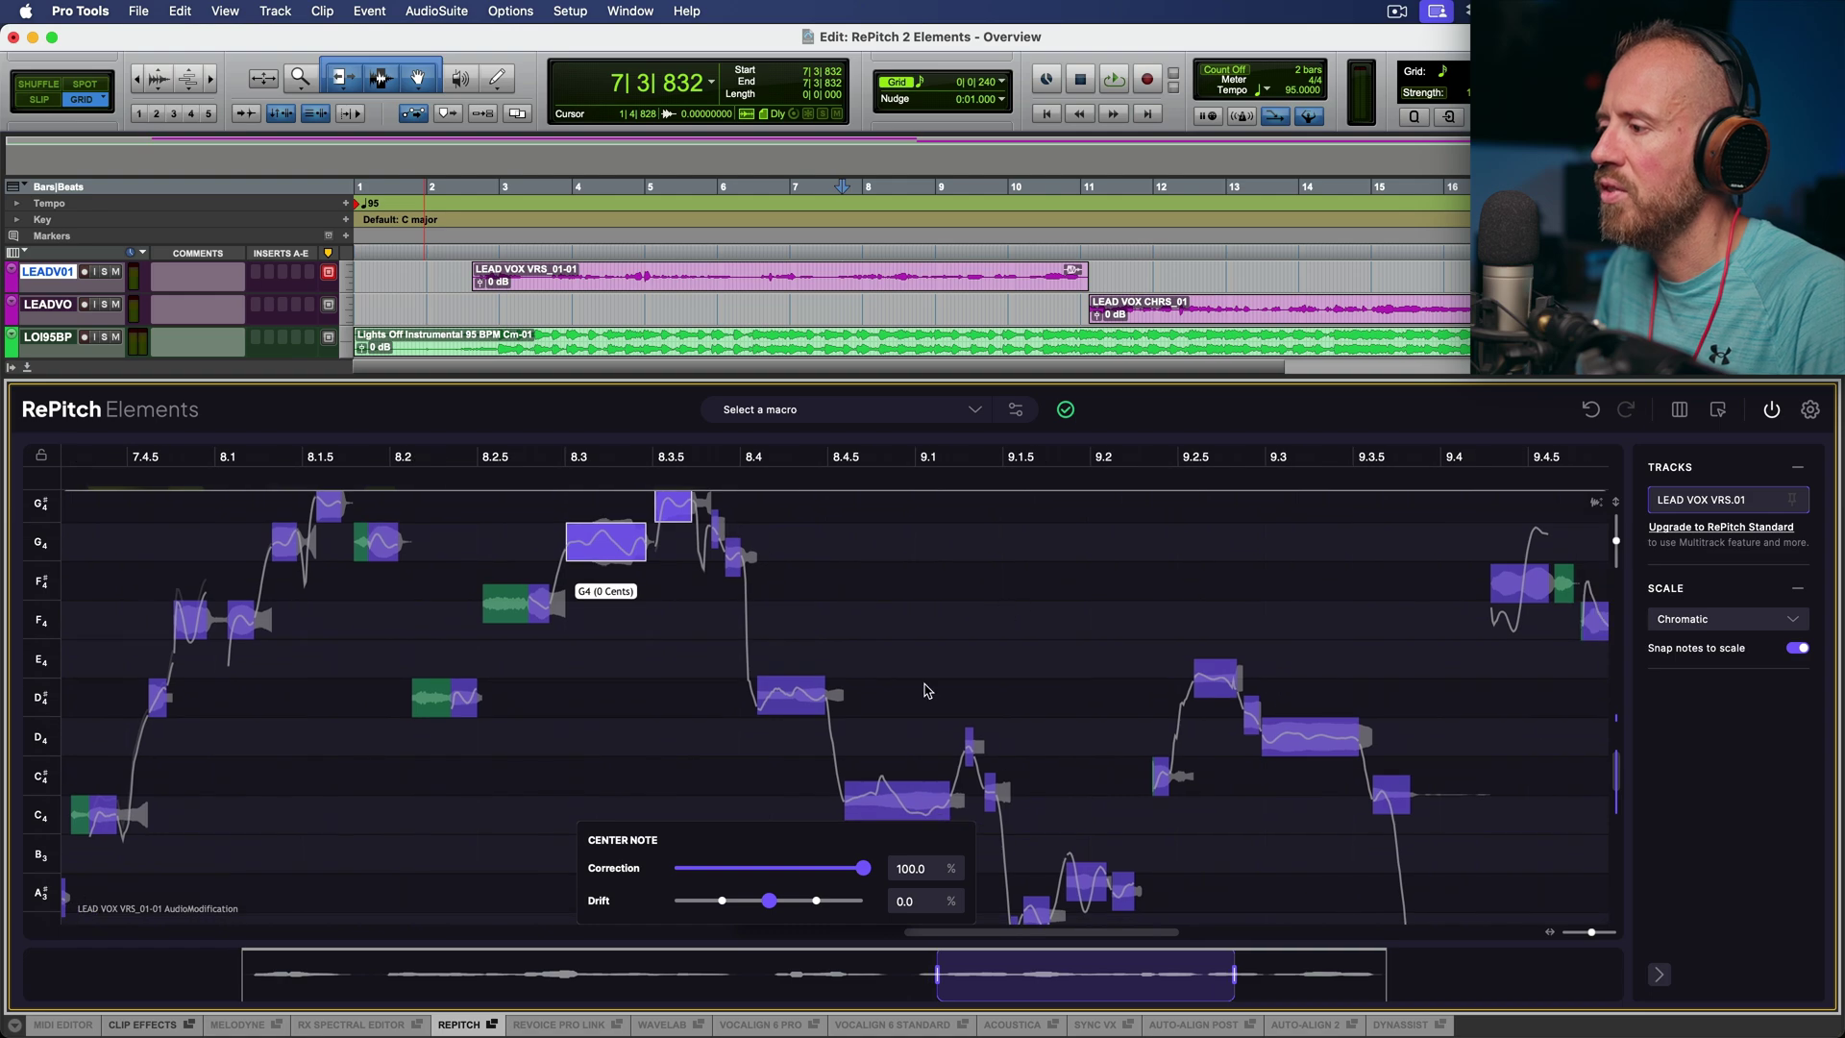
pyautogui.click(861, 829)
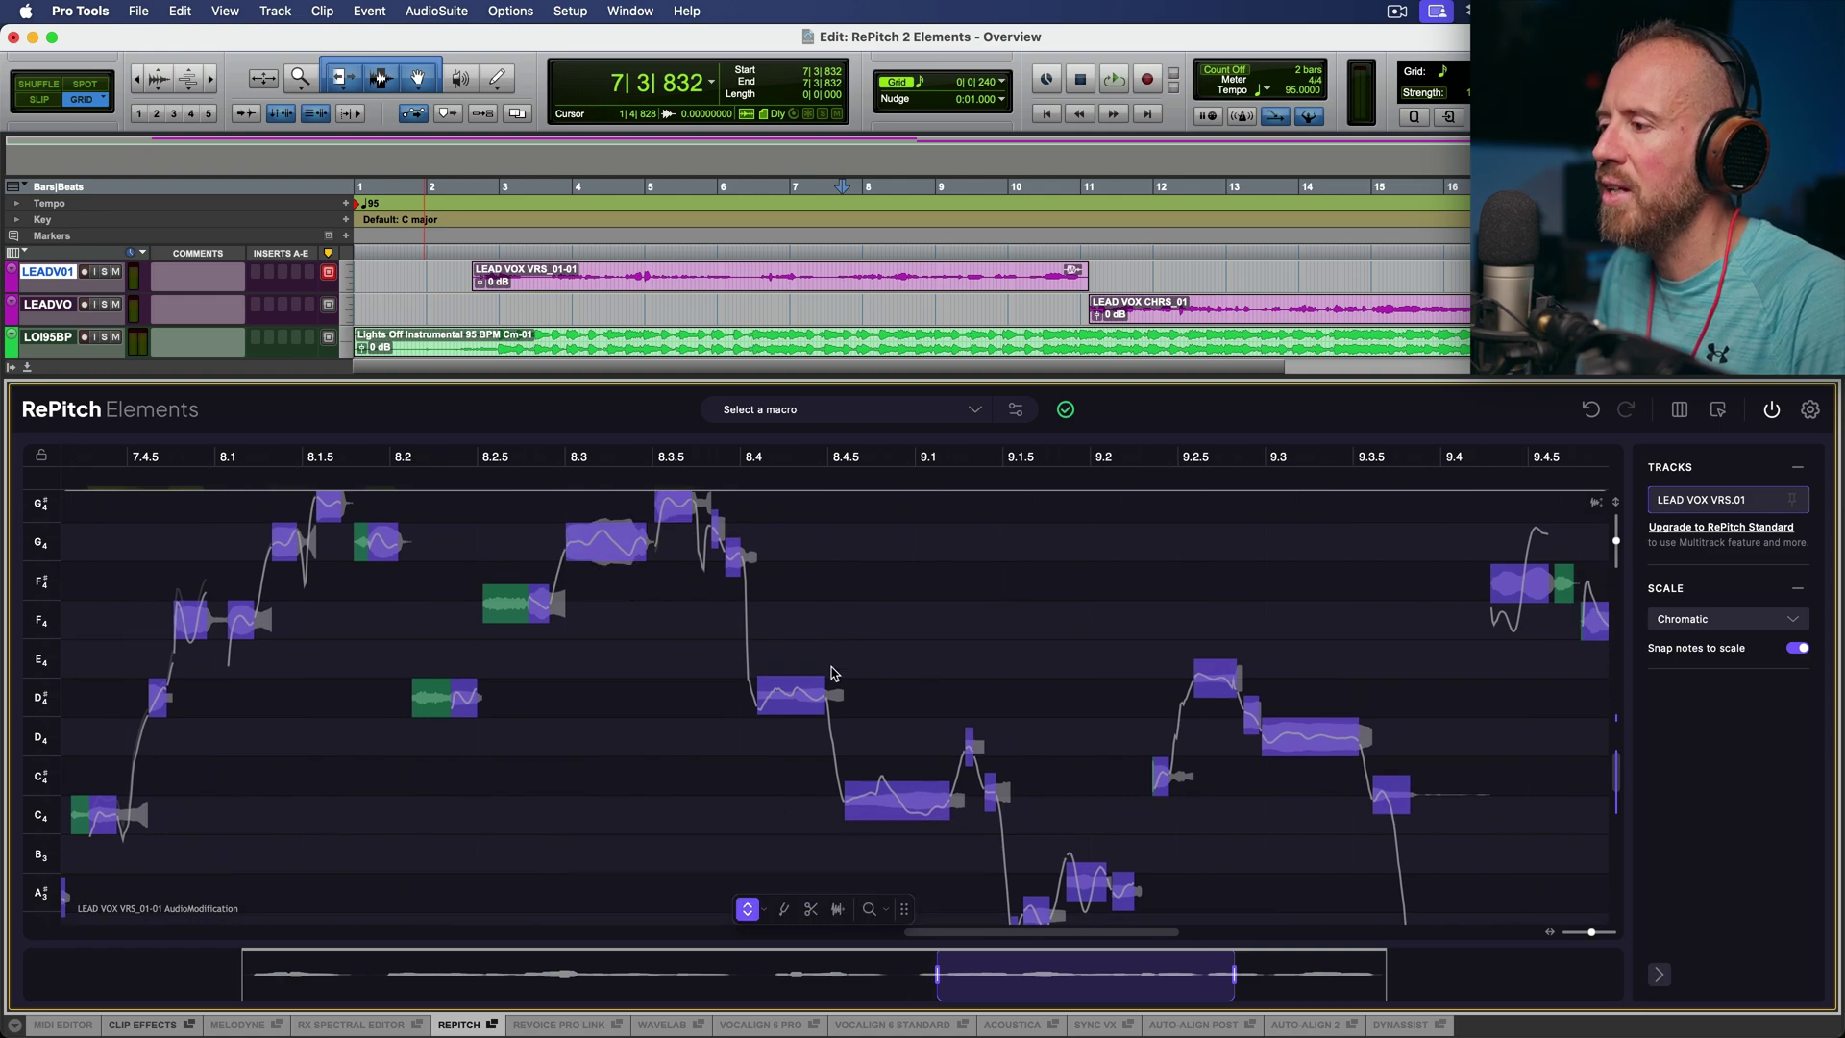
# Split the long note just before 9.1 in two, and correct both parts and the D#4 note after 8.4 to 0 cents.
pyautogui.click(792, 698)
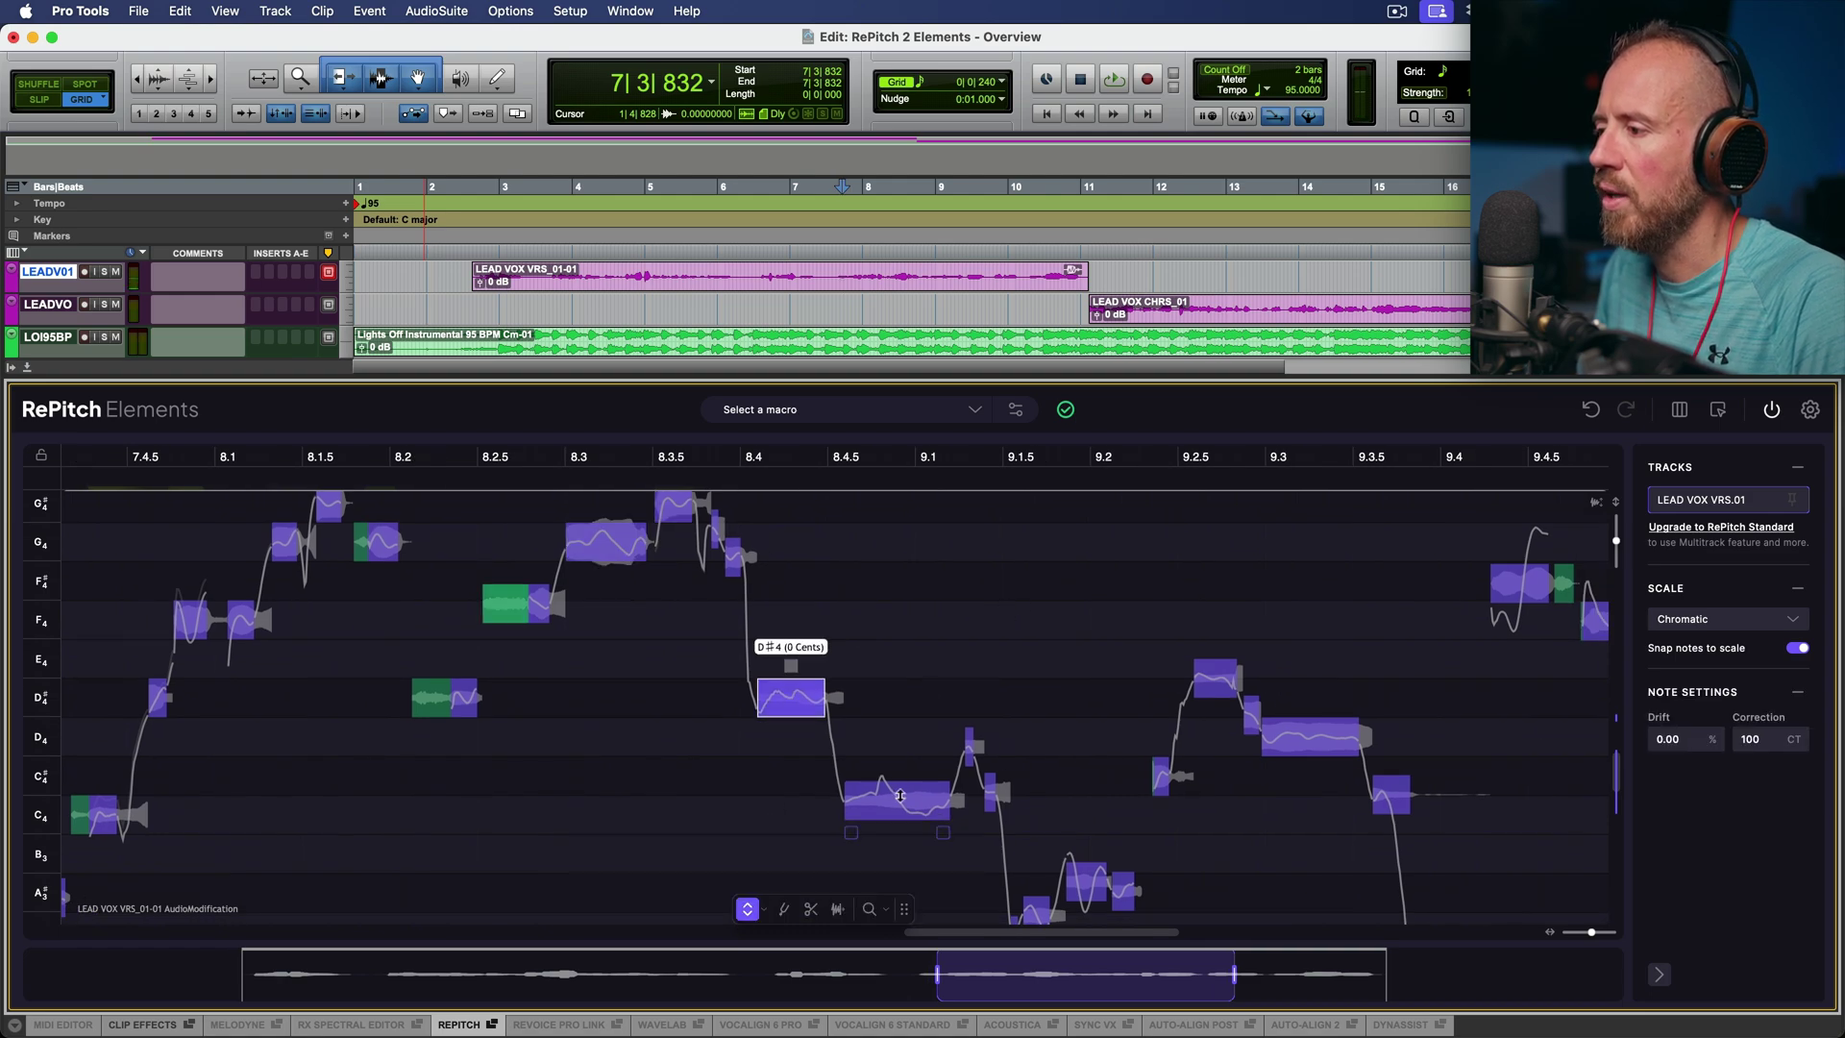
pyautogui.click(810, 908)
pyautogui.click(906, 811)
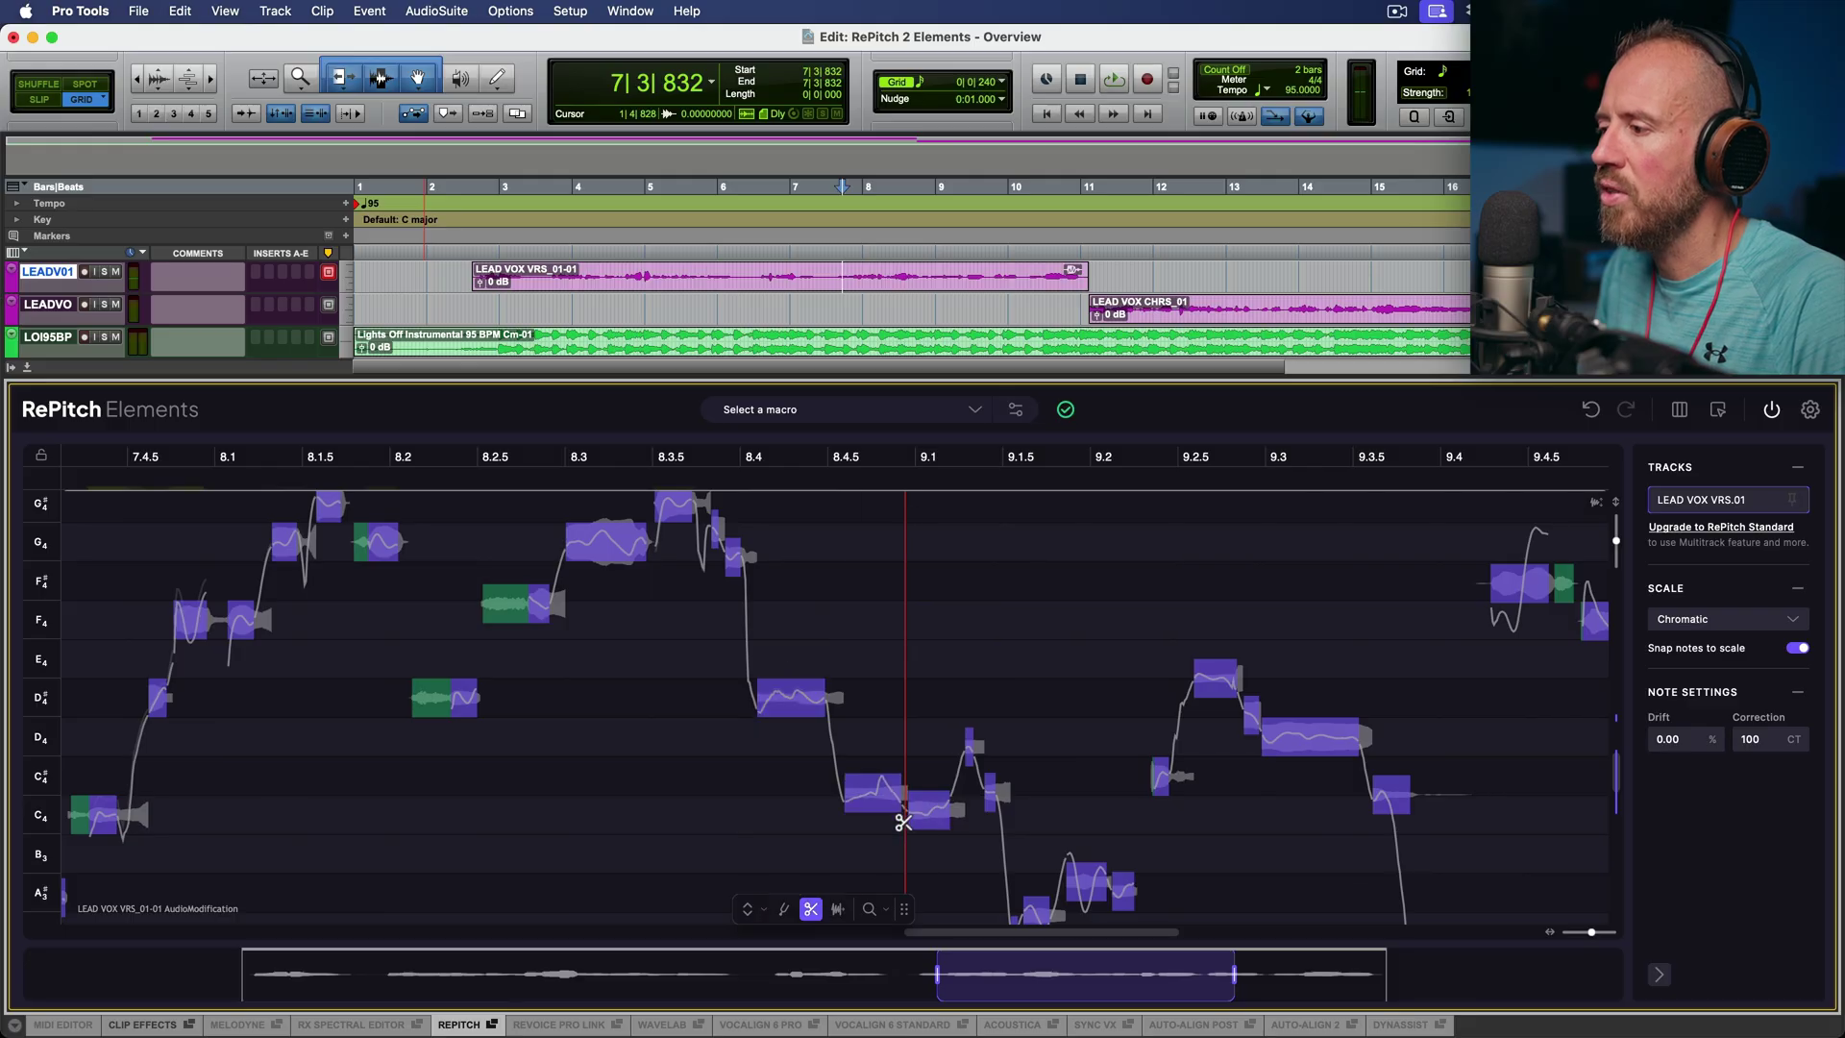
pyautogui.click(750, 907)
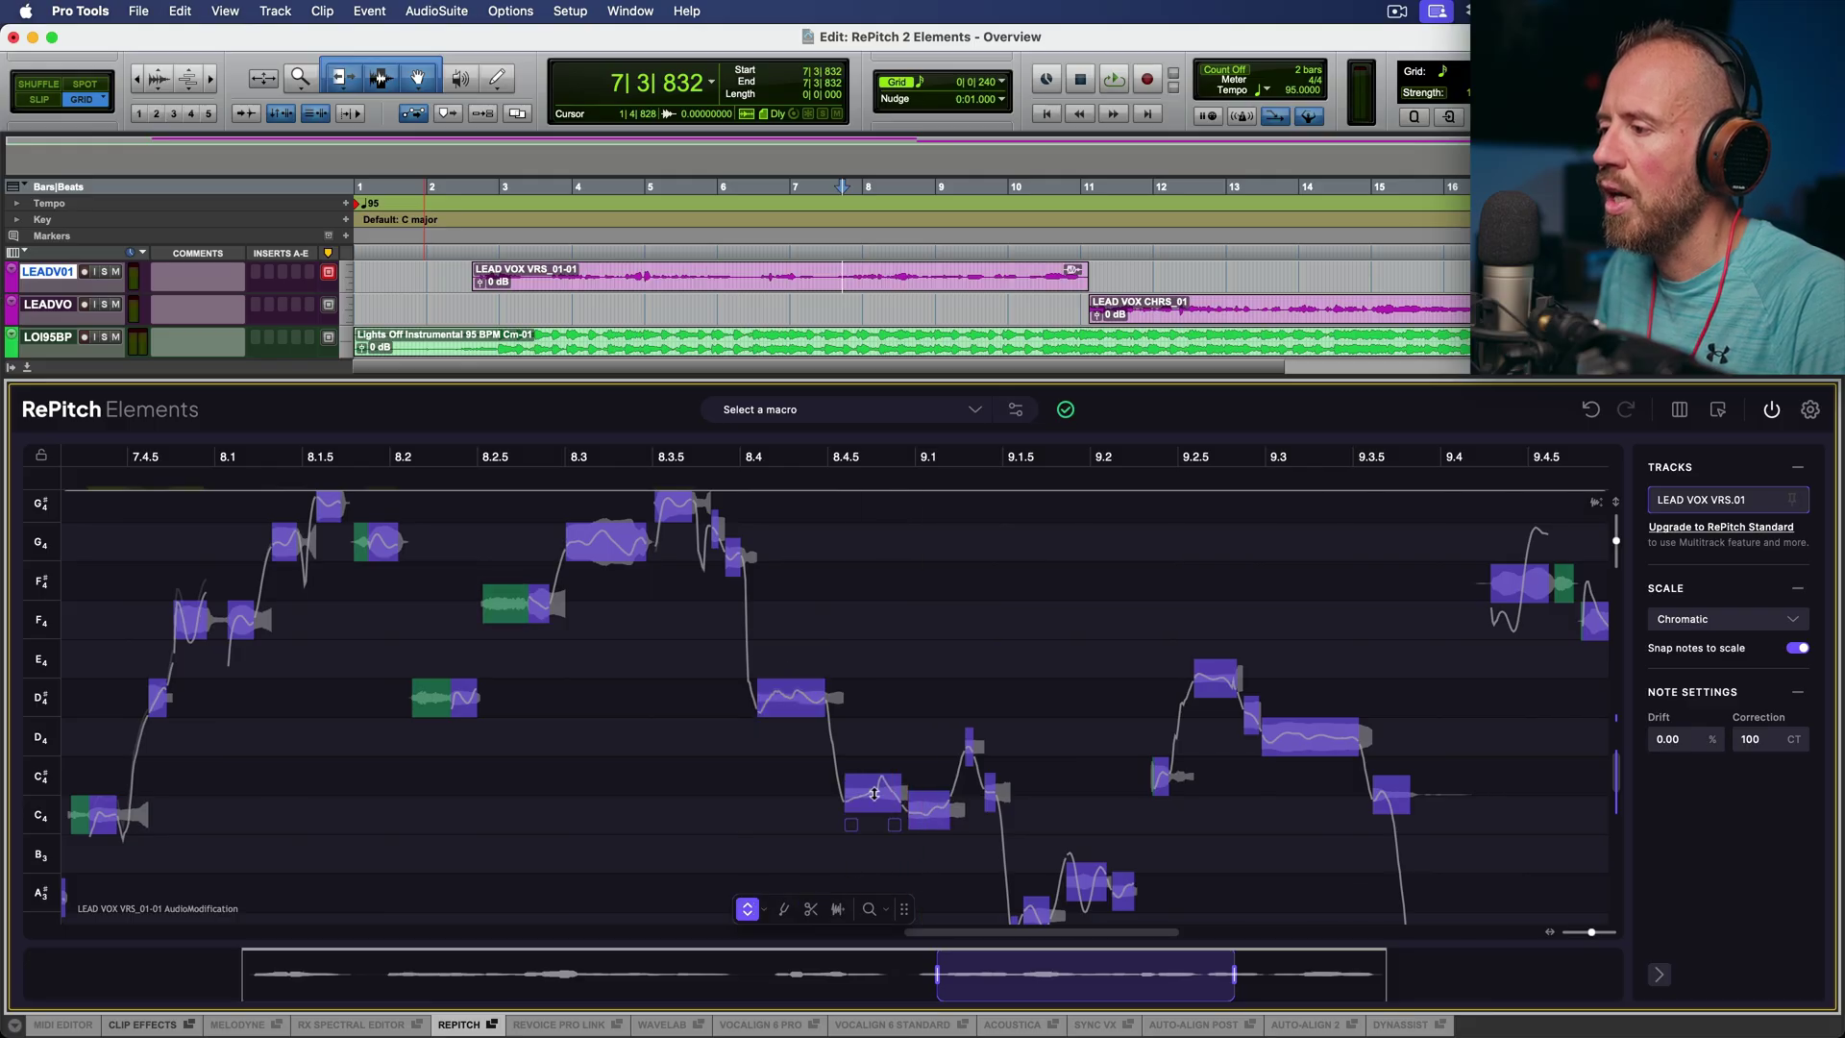
pyautogui.click(875, 799)
pyautogui.click(920, 809)
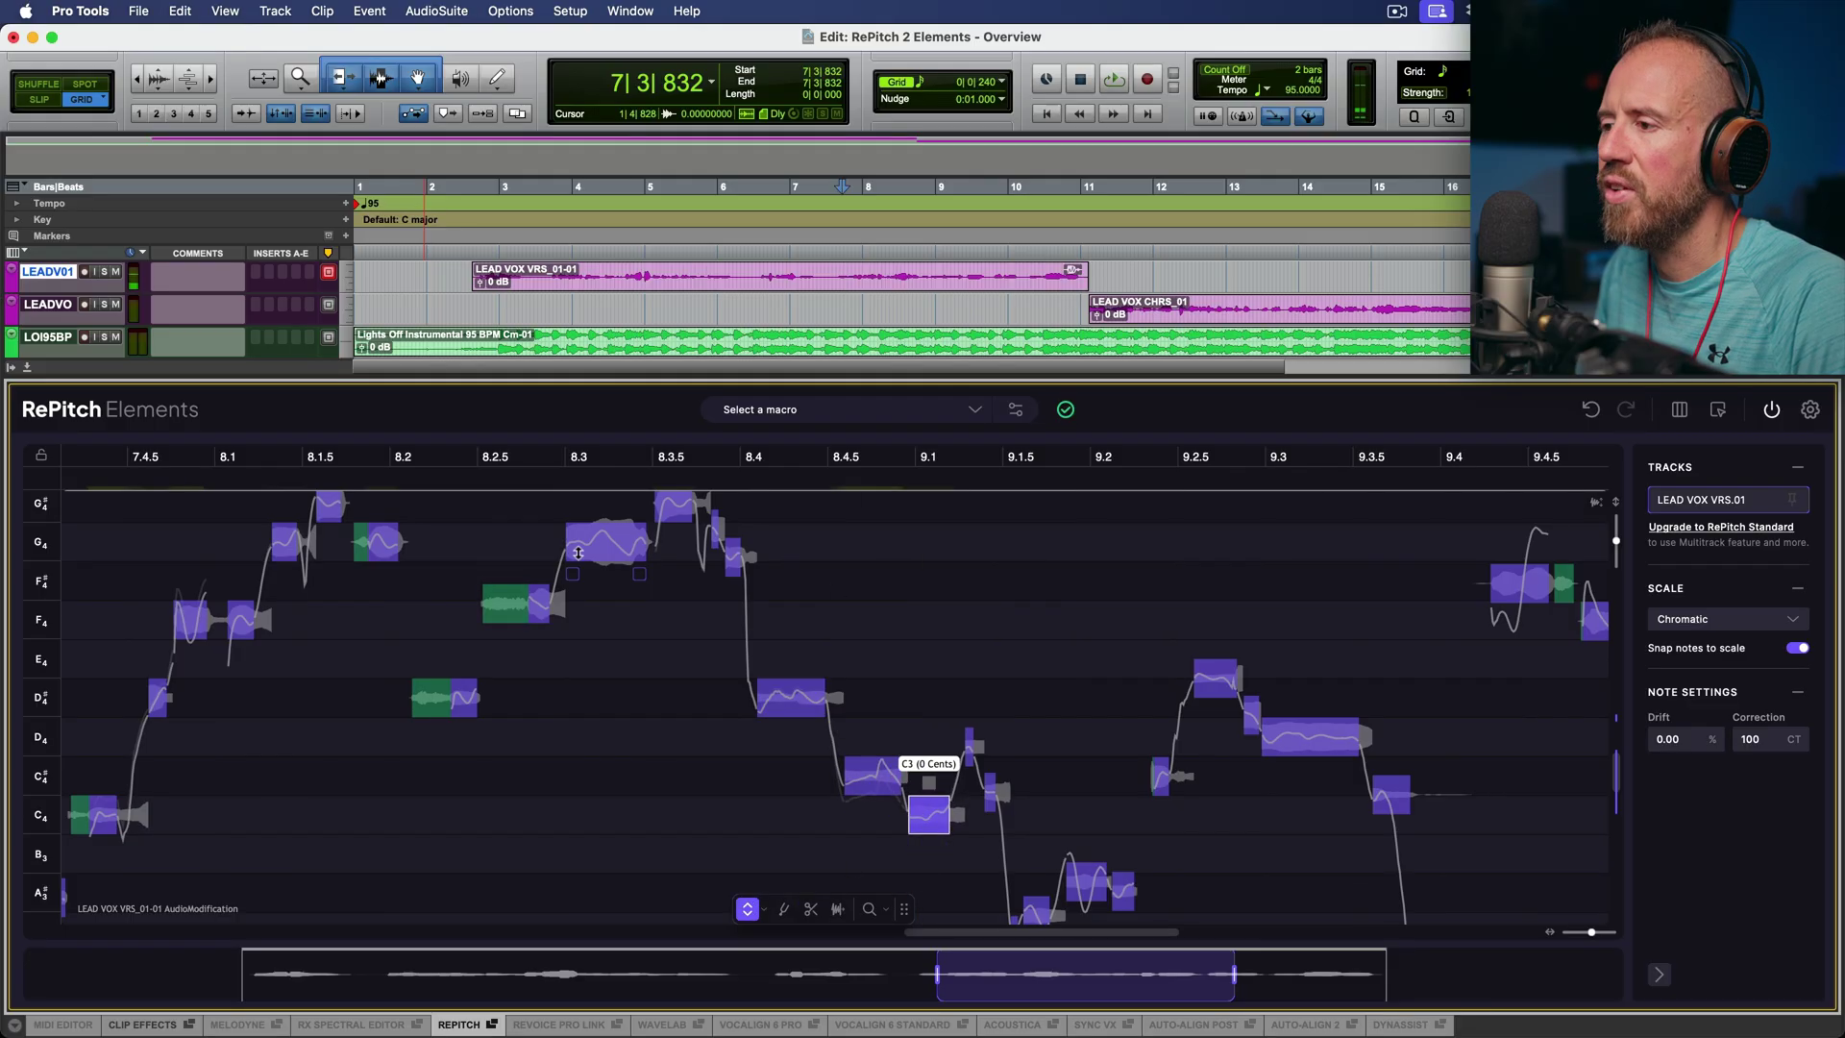
# Play back the phrase from just before 7.4 to check the newly split note.
pyautogui.press('space')
pyautogui.scroll(1, 557, 523)
pyautogui.press('space')
# Move the first part of the note split before 9.1 down to C, and play back the phrase.
pyautogui.scroll(-4, 730, 596)
pyautogui.click(878, 824)
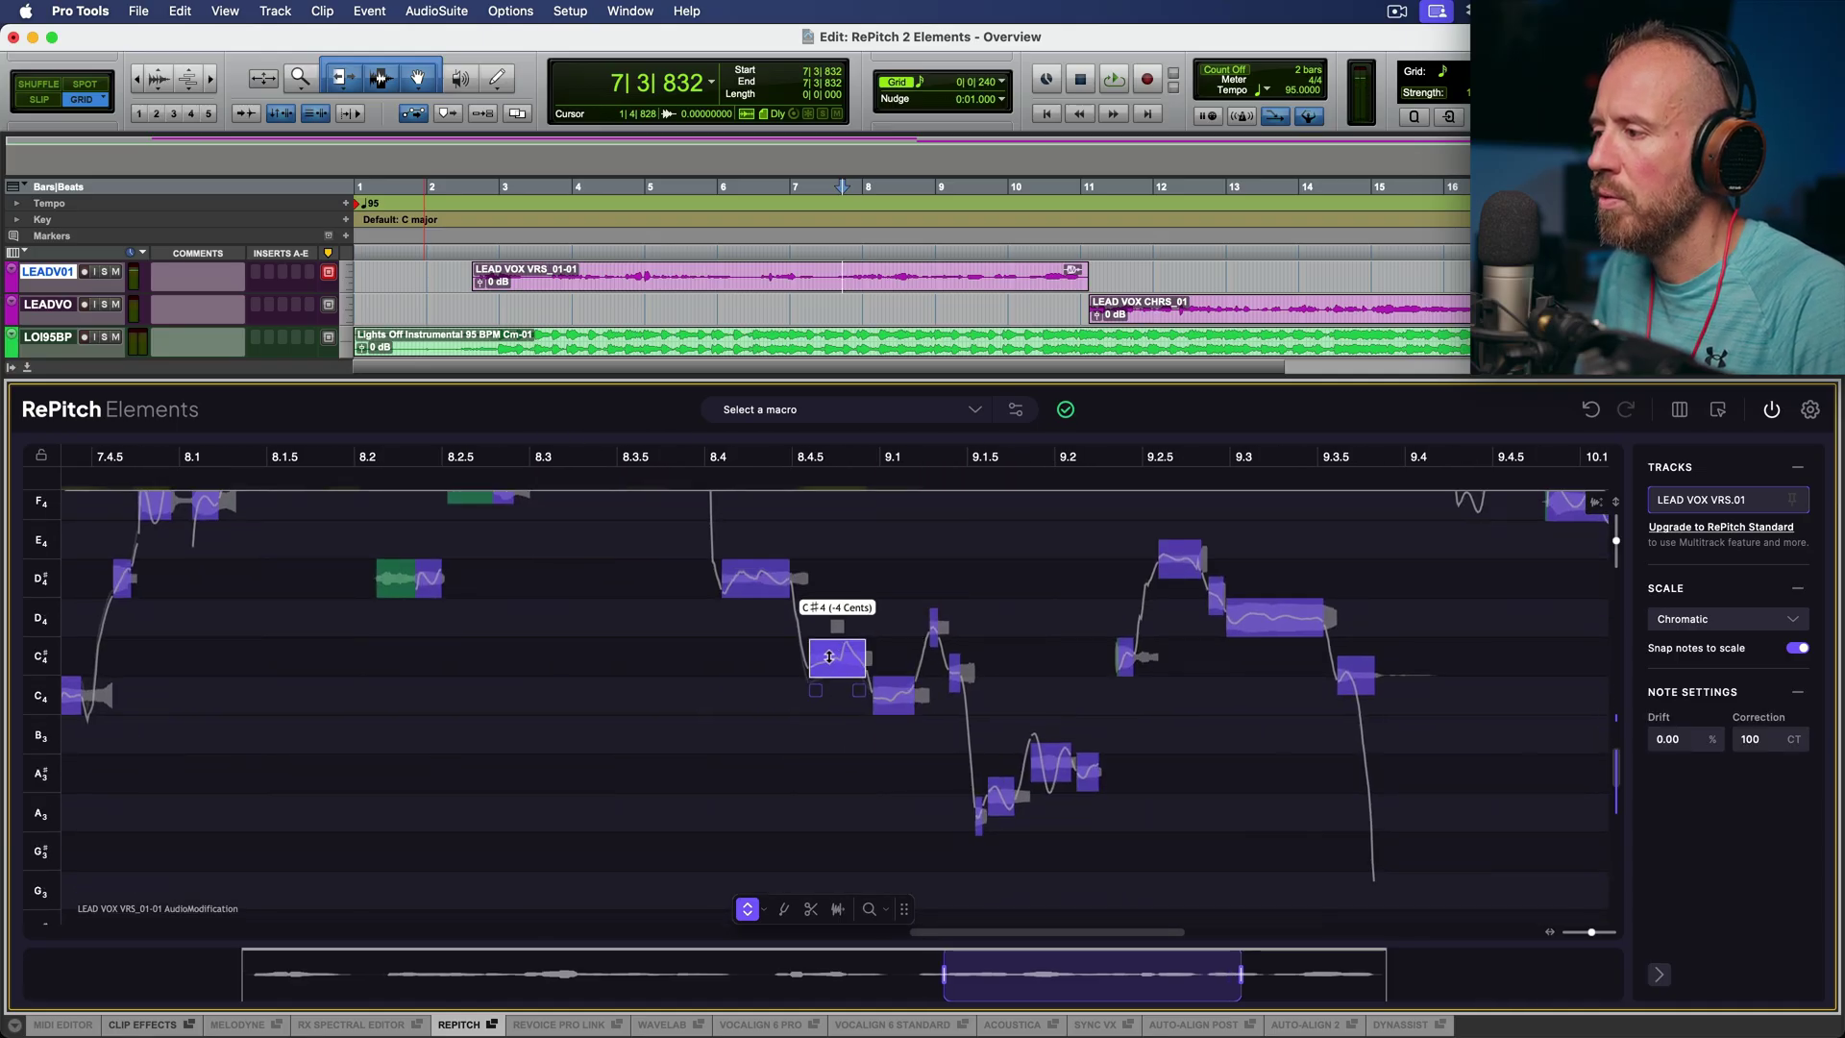
pyautogui.moveTo(828, 657); pyautogui.dragTo(832, 687)
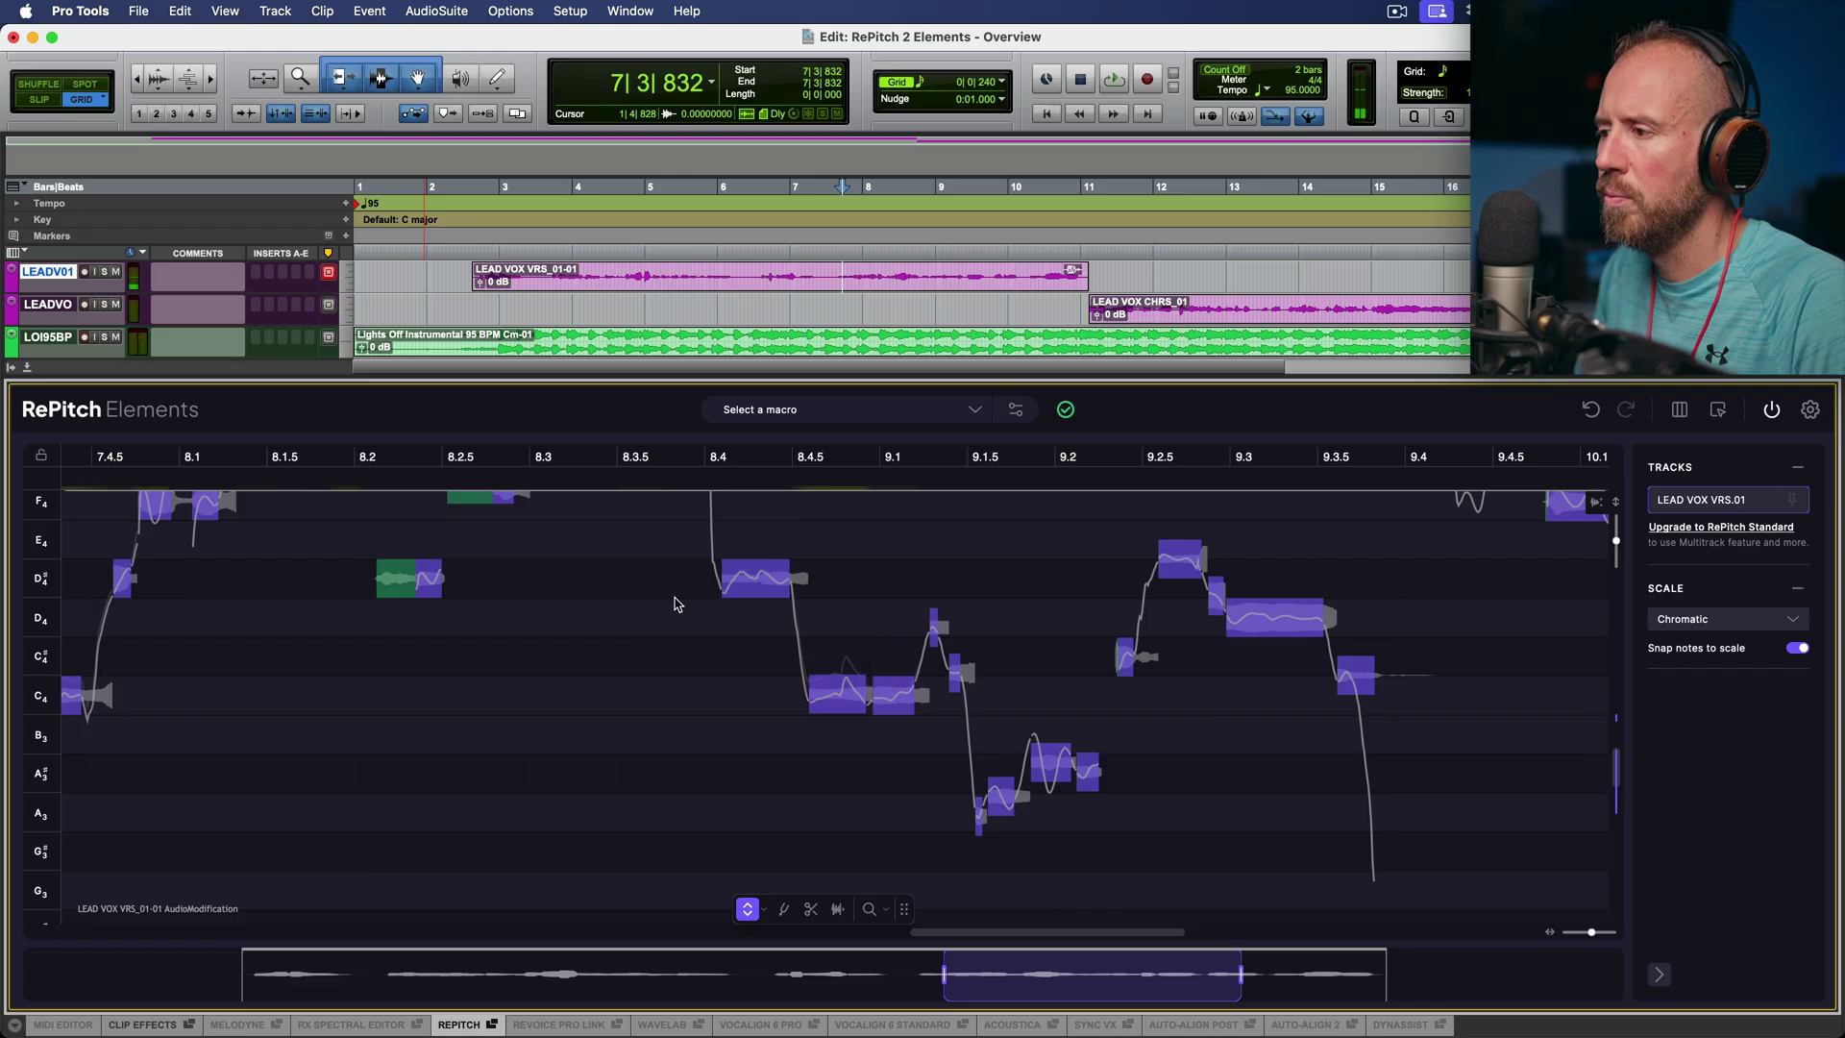
pyautogui.press('space')
pyautogui.scroll(2, 677, 607)
pyautogui.press('space')
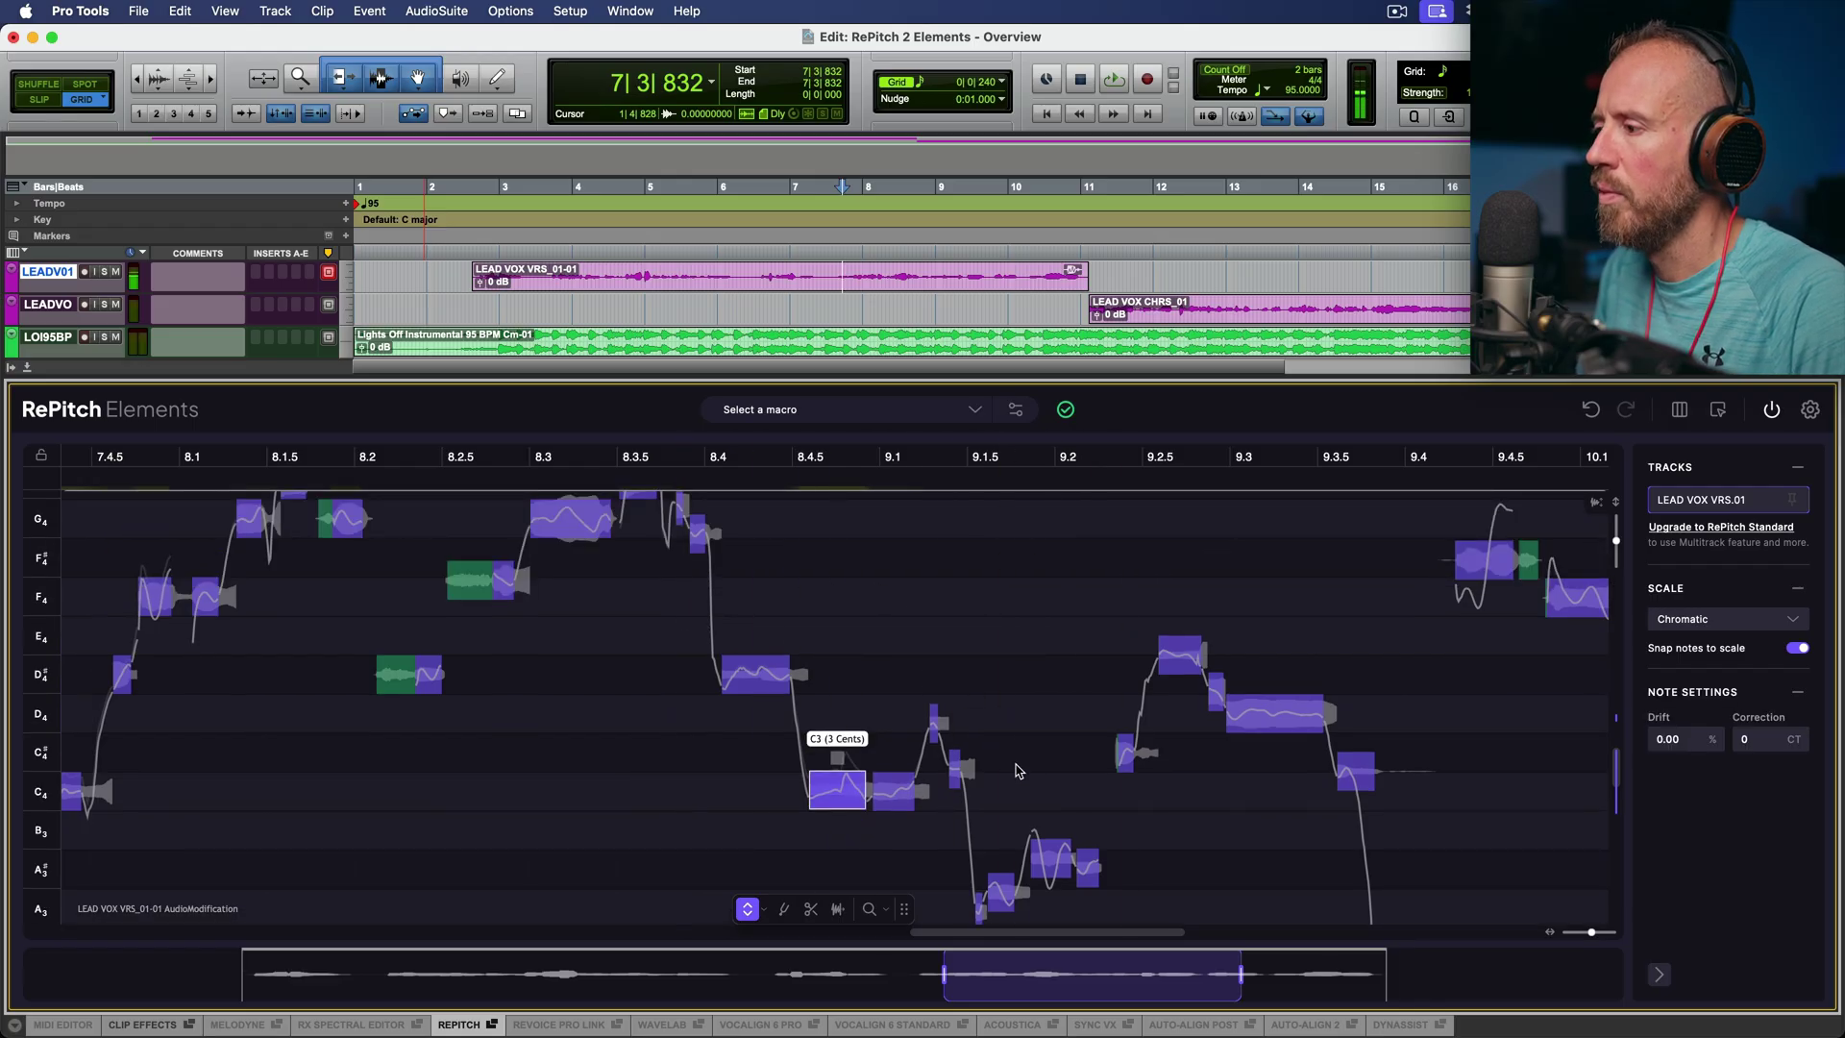
# Join the notes from 9.1.5 to just past 9.2 into one A#3 note, and play back to about 10.2.5.
pyautogui.scroll(-3, 935, 576)
pyautogui.hscroll(2, 934, 577)
pyautogui.click(1033, 723)
pyautogui.moveTo(1041, 696); pyautogui.dragTo(888, 747)
pyautogui.rightClick(900, 738)
pyautogui.click(990, 612)
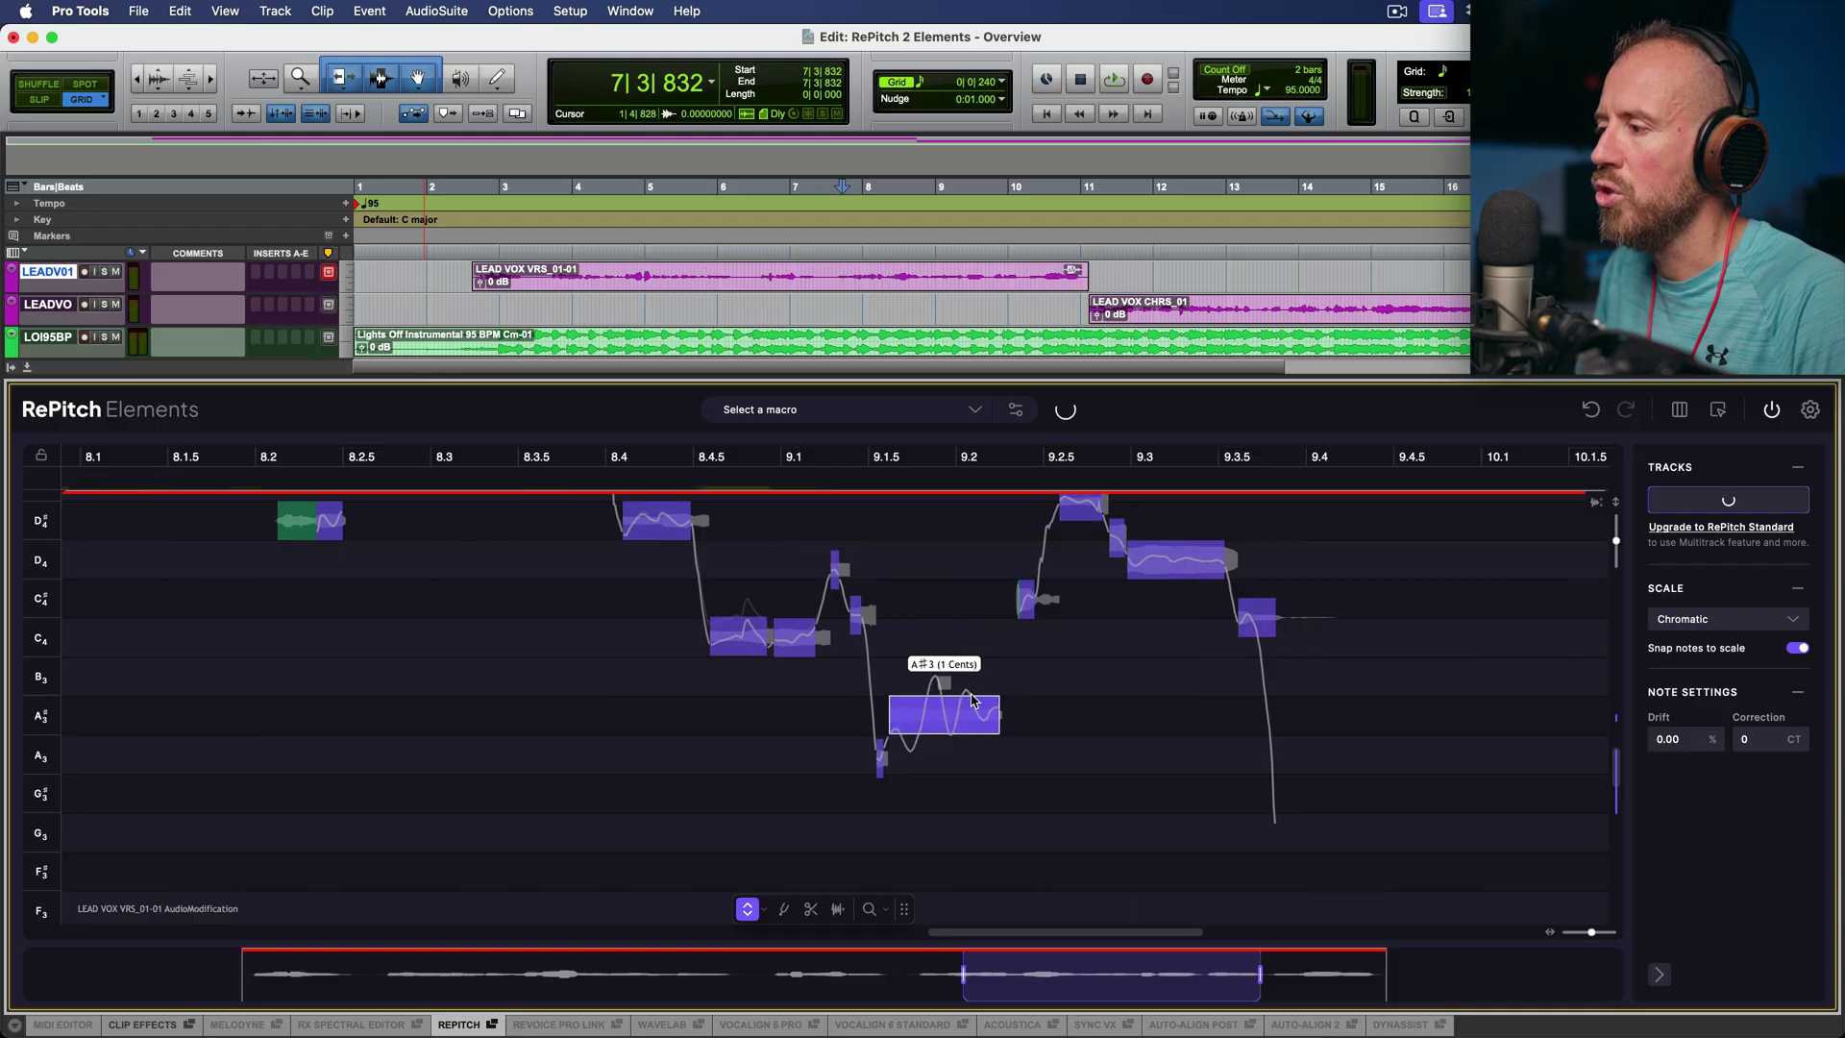
pyautogui.press('space')
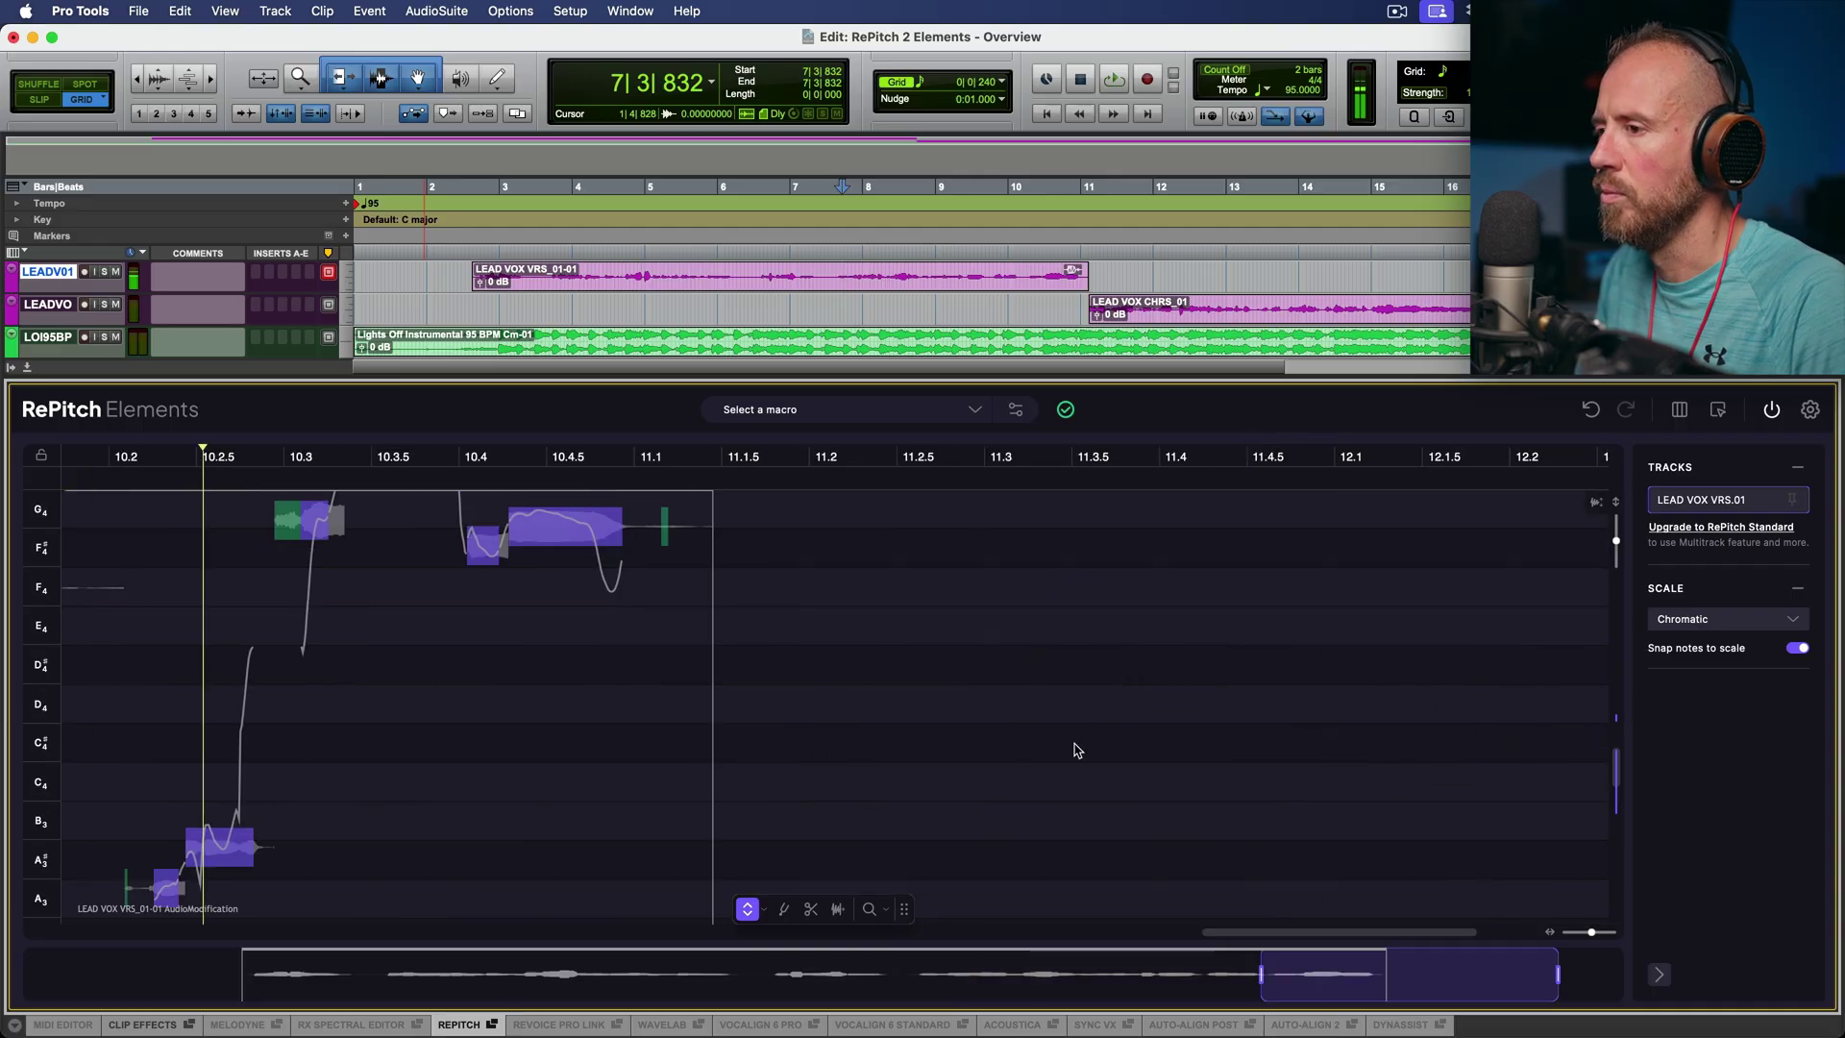
pyautogui.press('space')
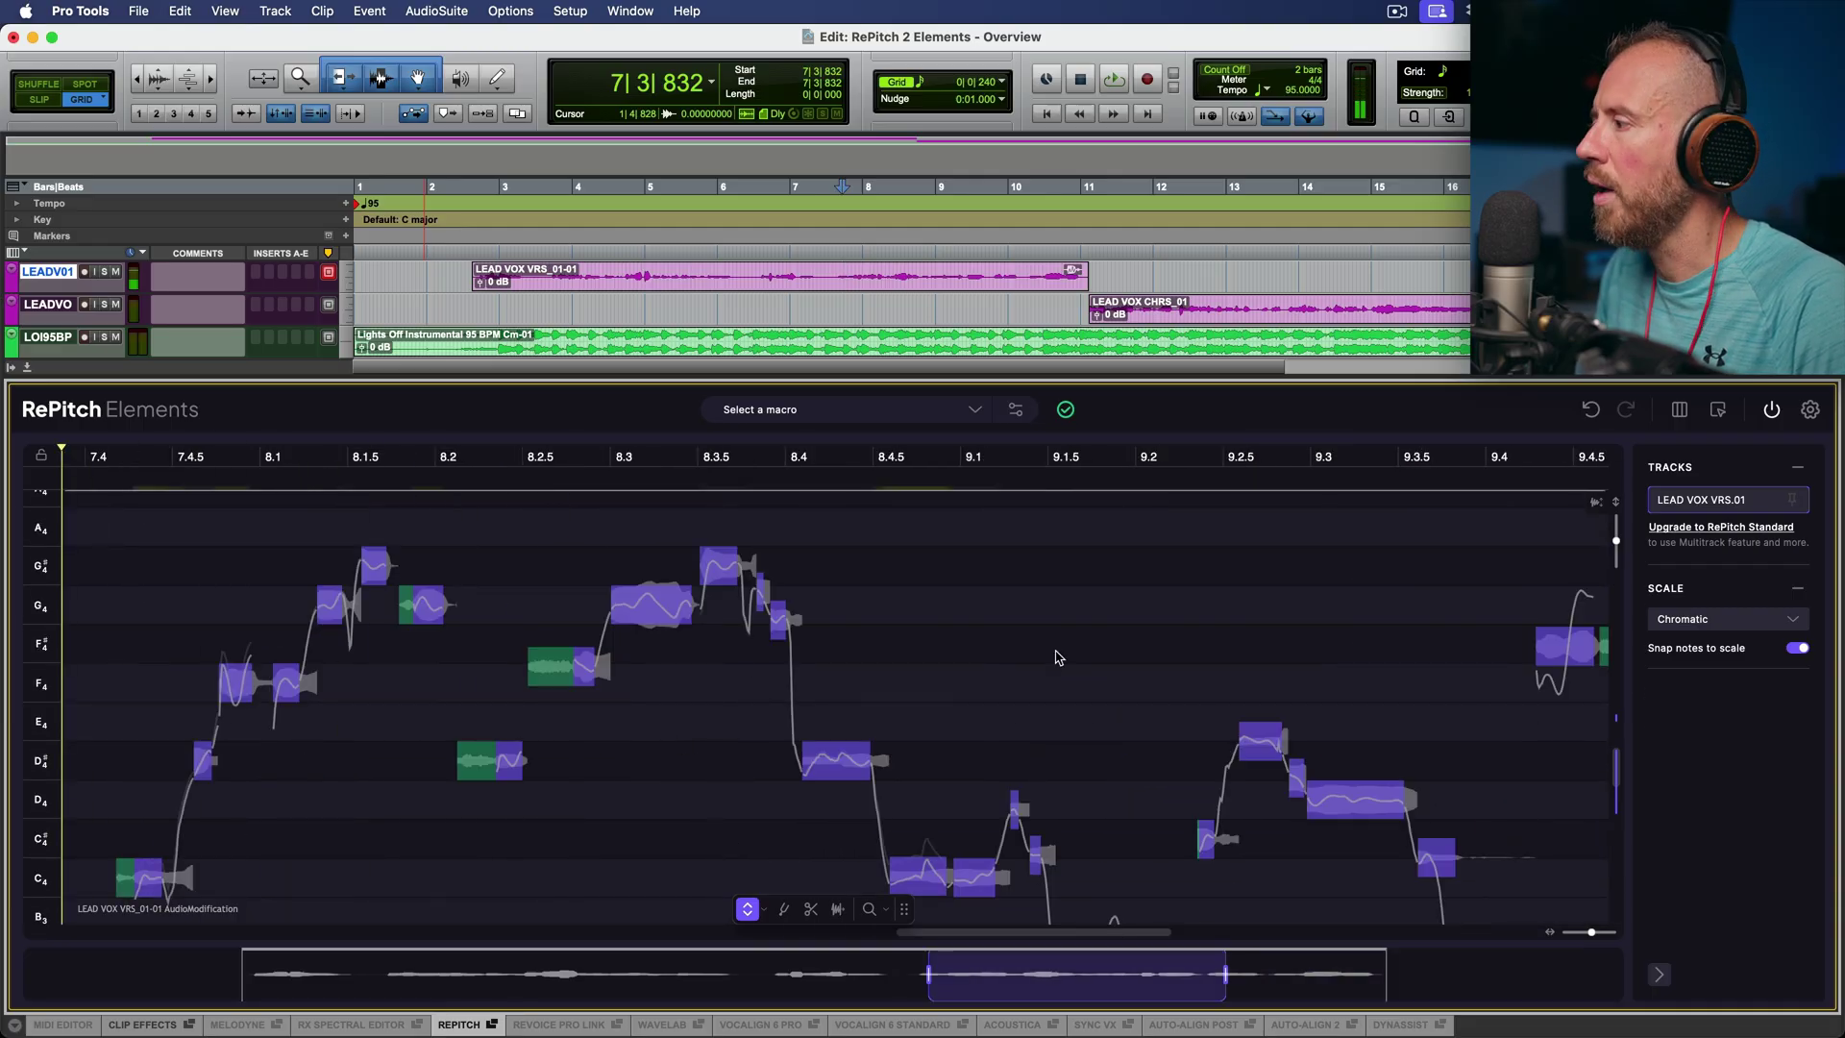
# Split the note just before 9.4.5 in two, and correct both parts and the following long F4 note to 0 cents.
pyautogui.hscroll(5, 985, 668)
pyautogui.click(810, 910)
pyautogui.click(919, 700)
pyautogui.click(747, 909)
pyautogui.click(1033, 697)
pyautogui.click(934, 605)
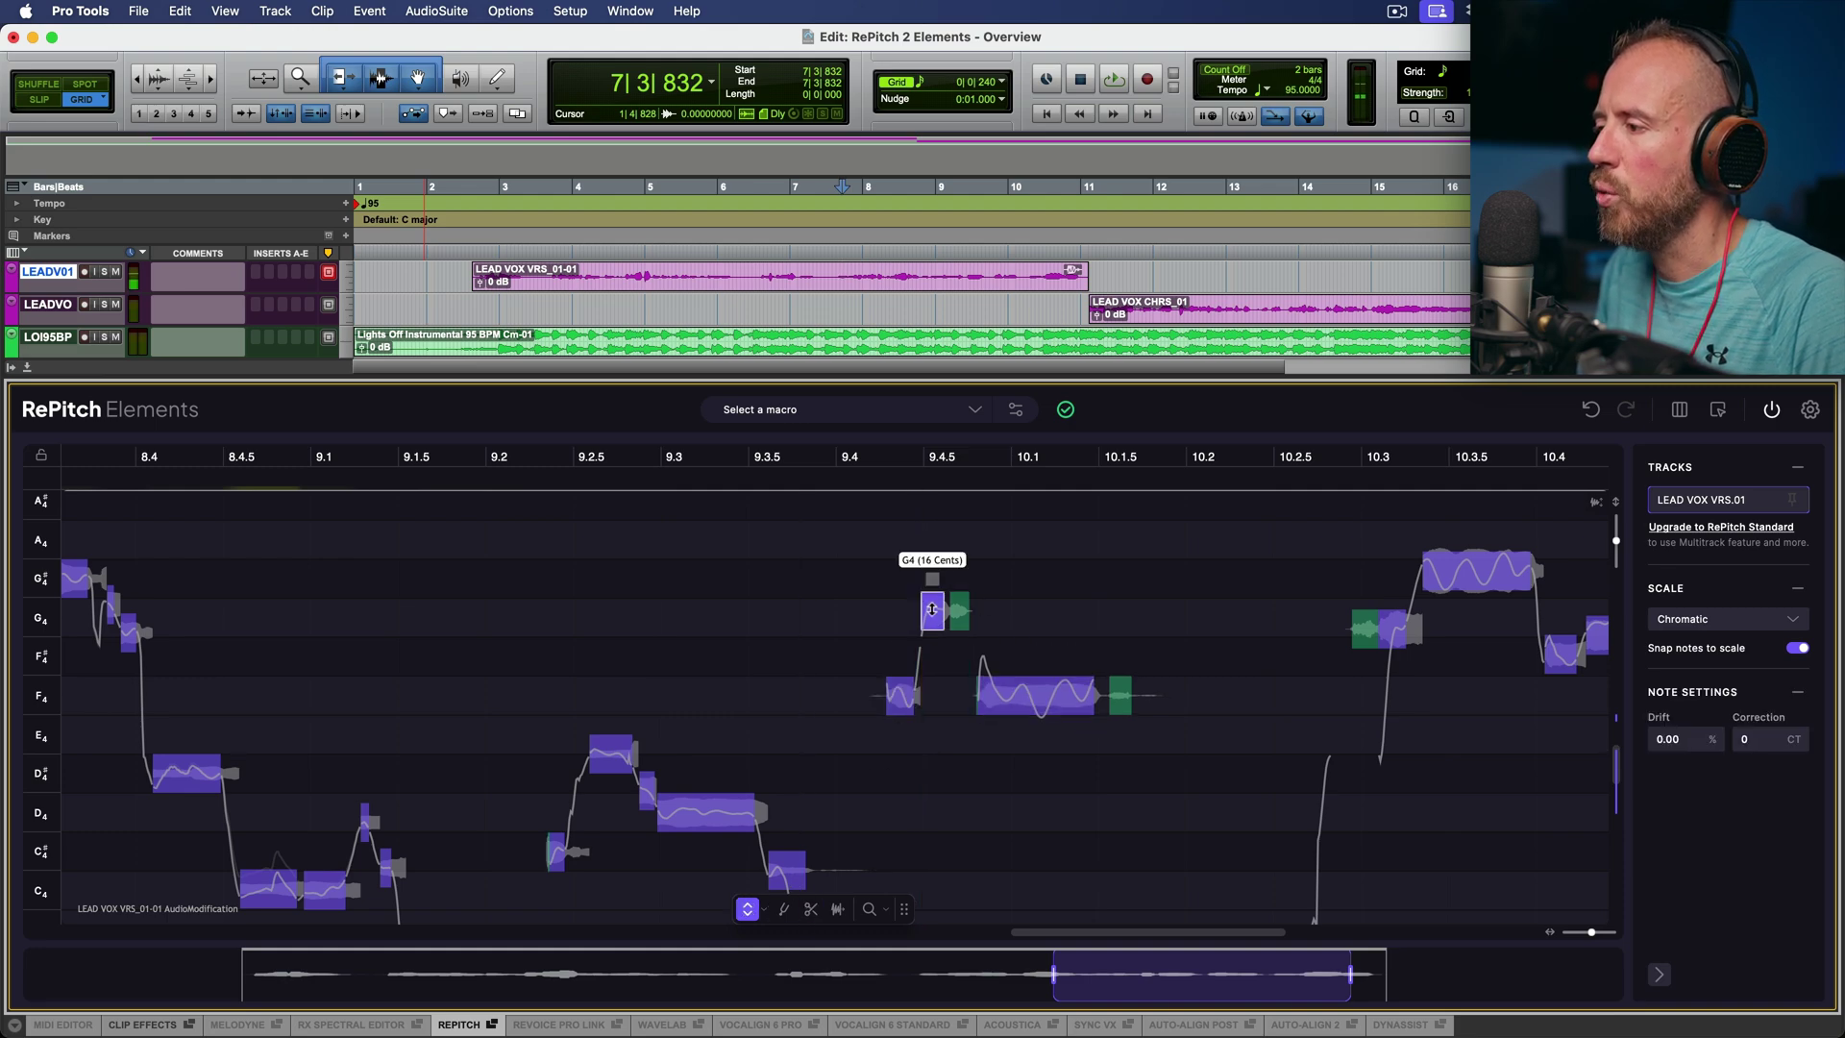
pyautogui.click(900, 693)
pyautogui.hscroll(5, 1106, 630)
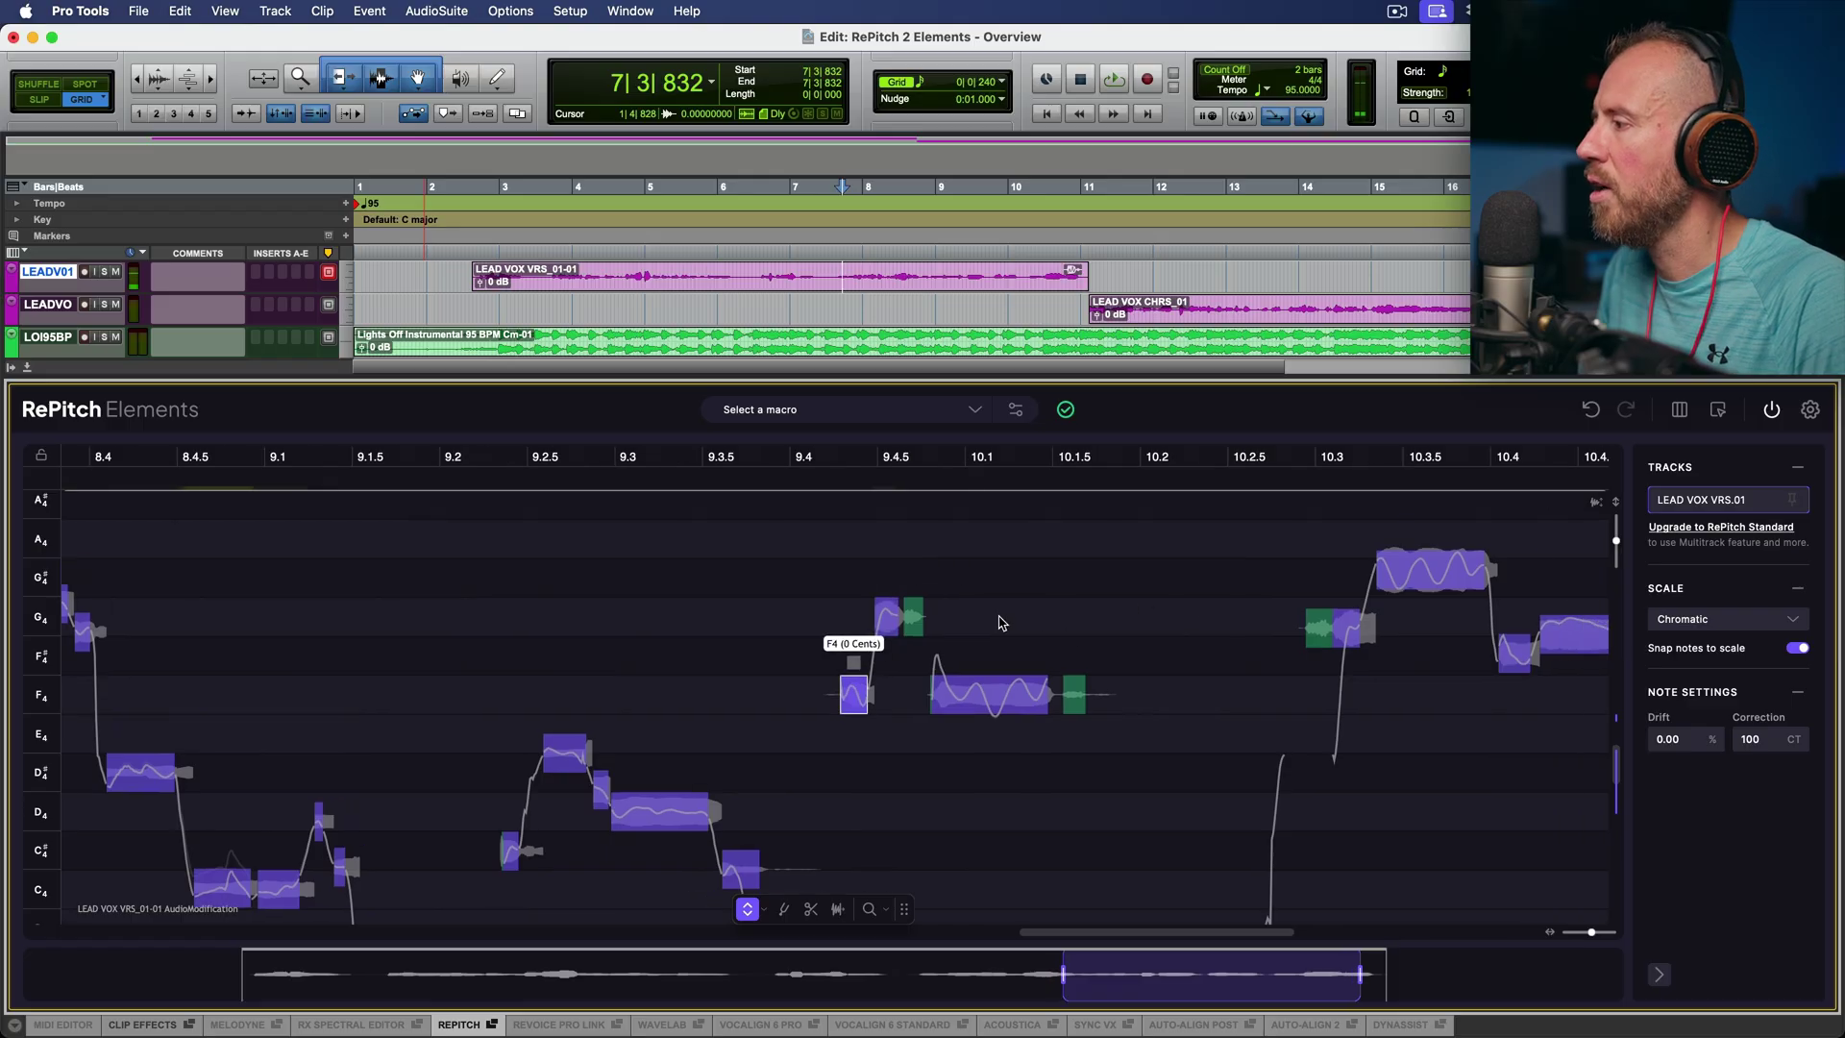
# Correct the G#4 note after 10.3 and the two notes after 10.4 to 0 cents.
pyautogui.click(1108, 575)
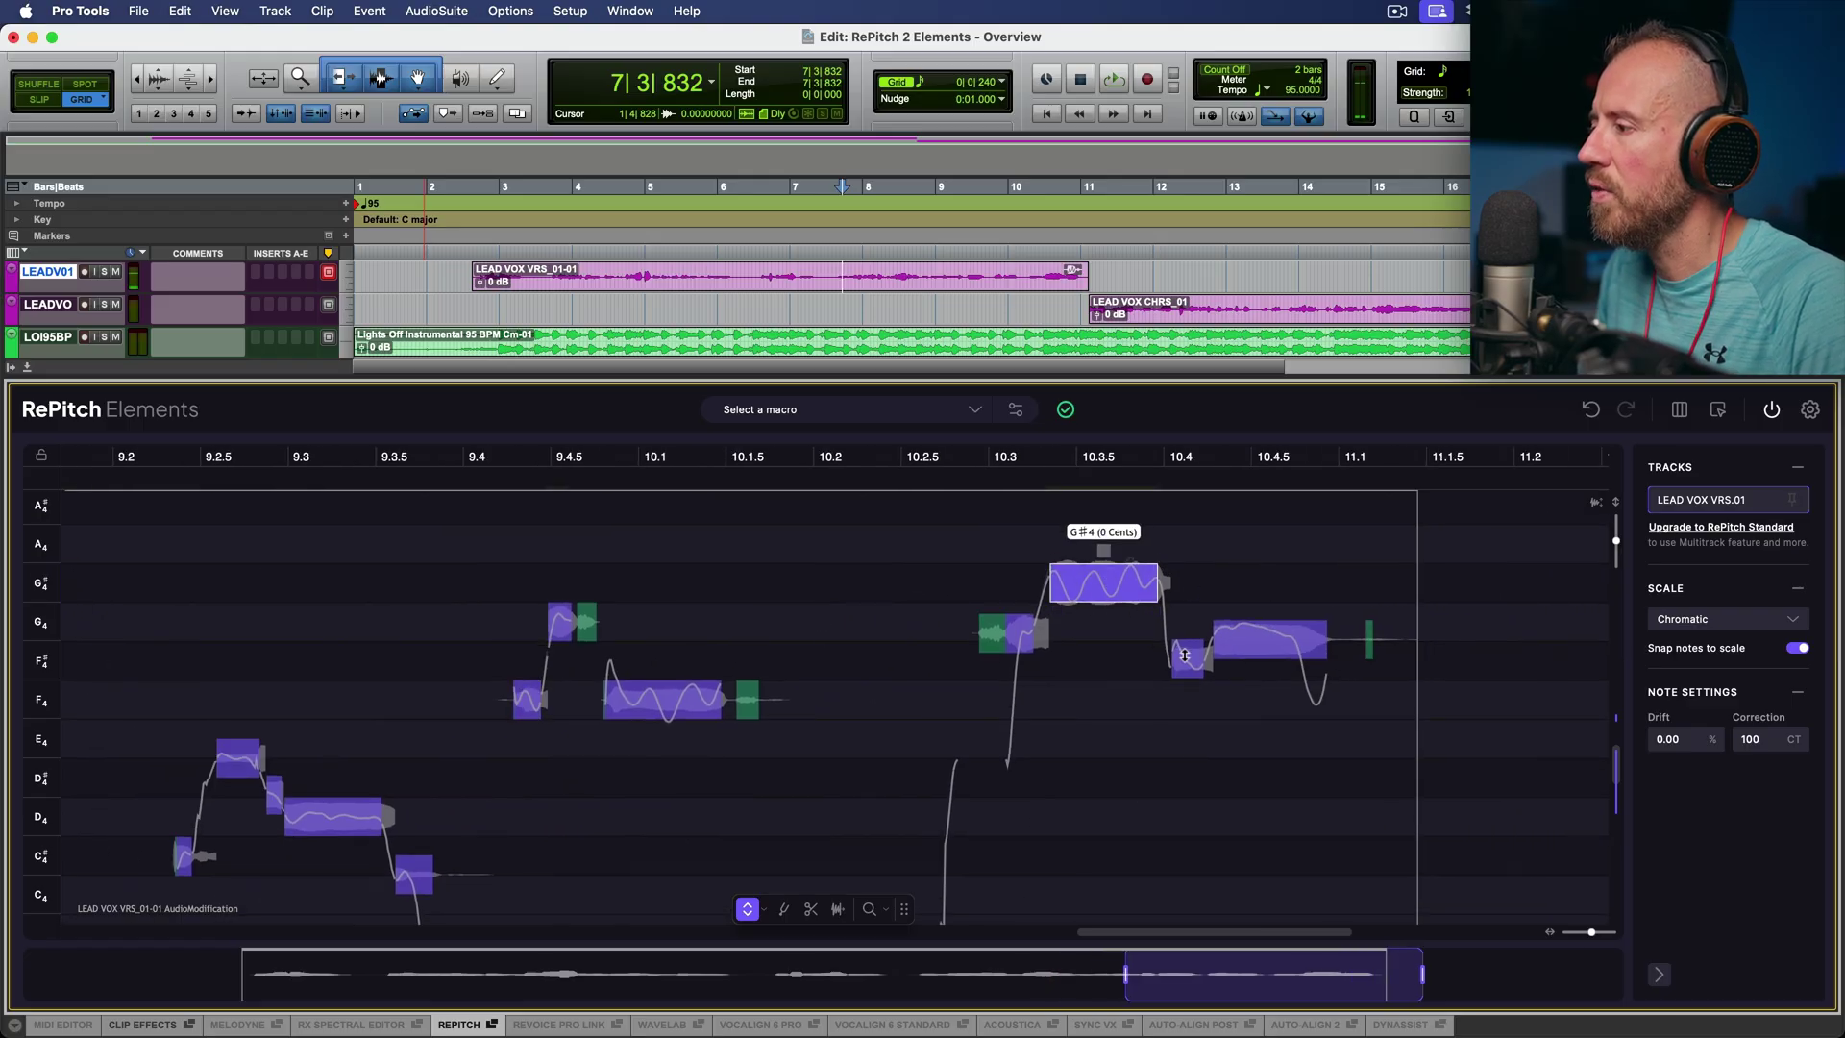
pyautogui.click(1185, 655)
pyautogui.moveTo(1266, 655); pyautogui.dragTo(1266, 637)
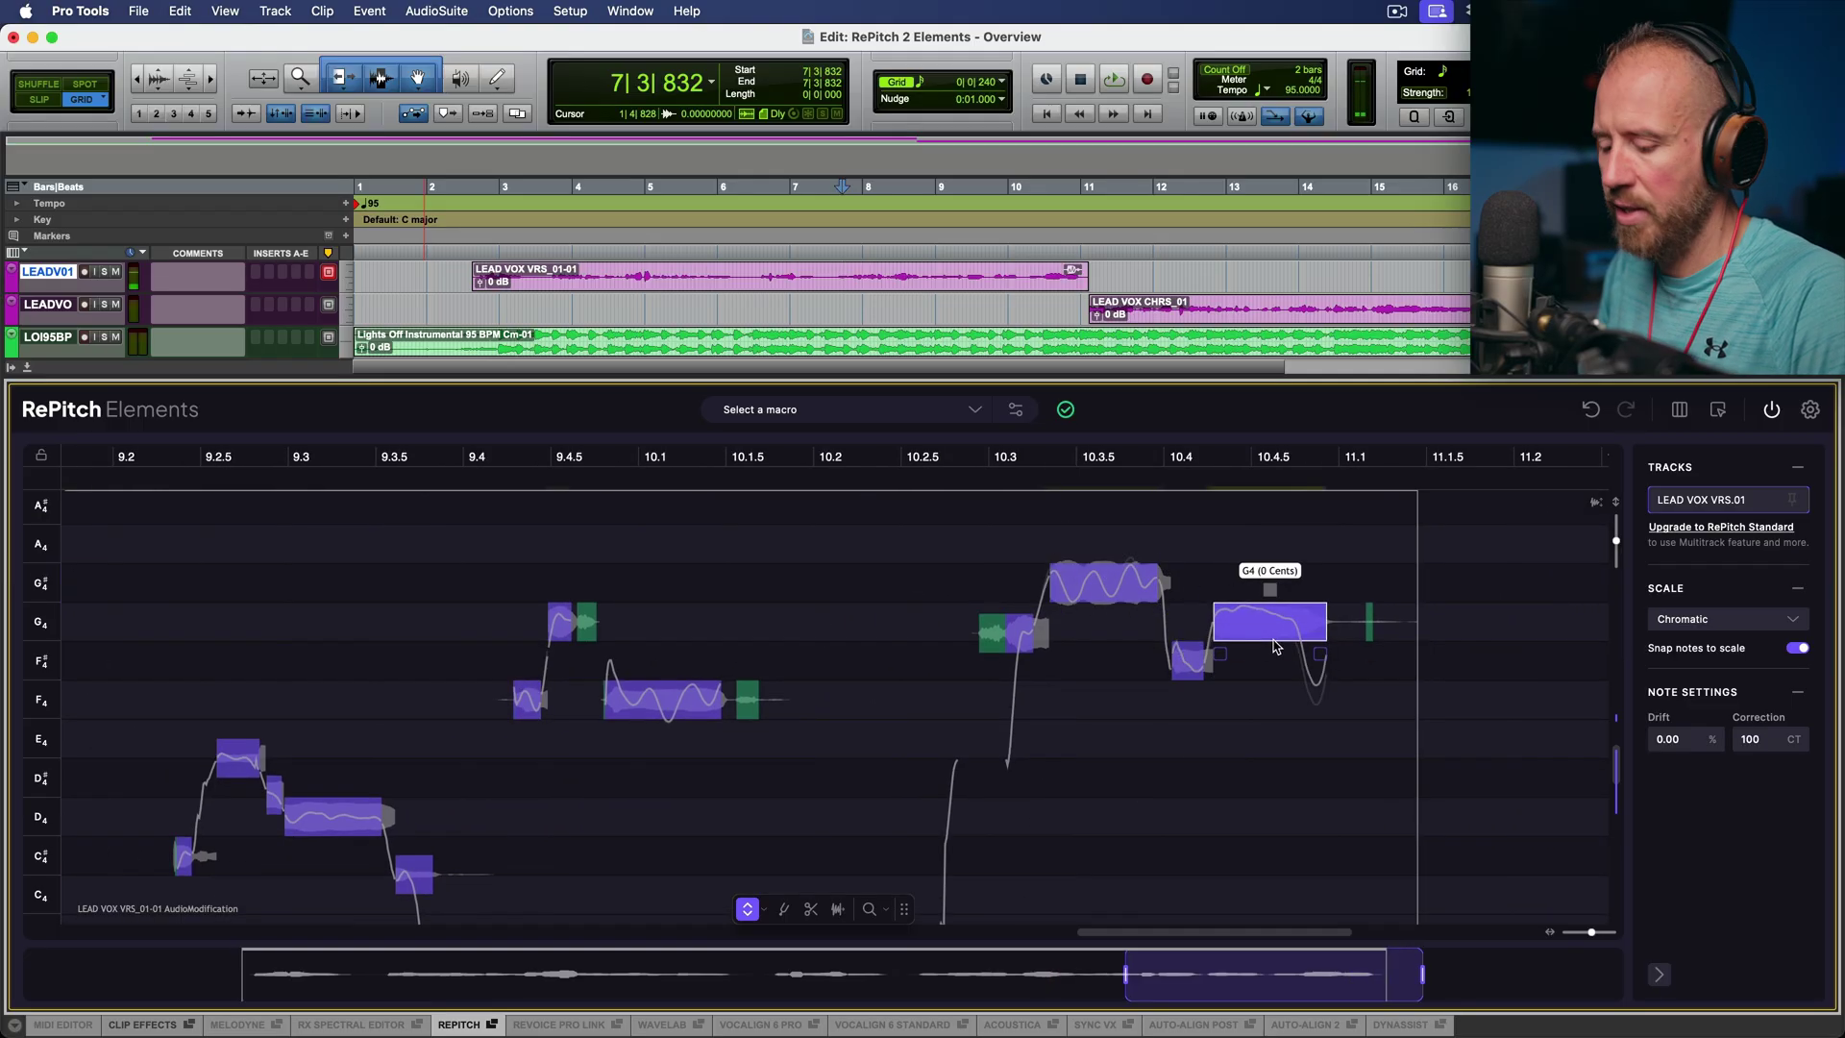
# Split the last G4 note after 10.4.5, and separate the short D#4 note just after 10.2.5.
pyautogui.press('3')
pyautogui.click(1299, 642)
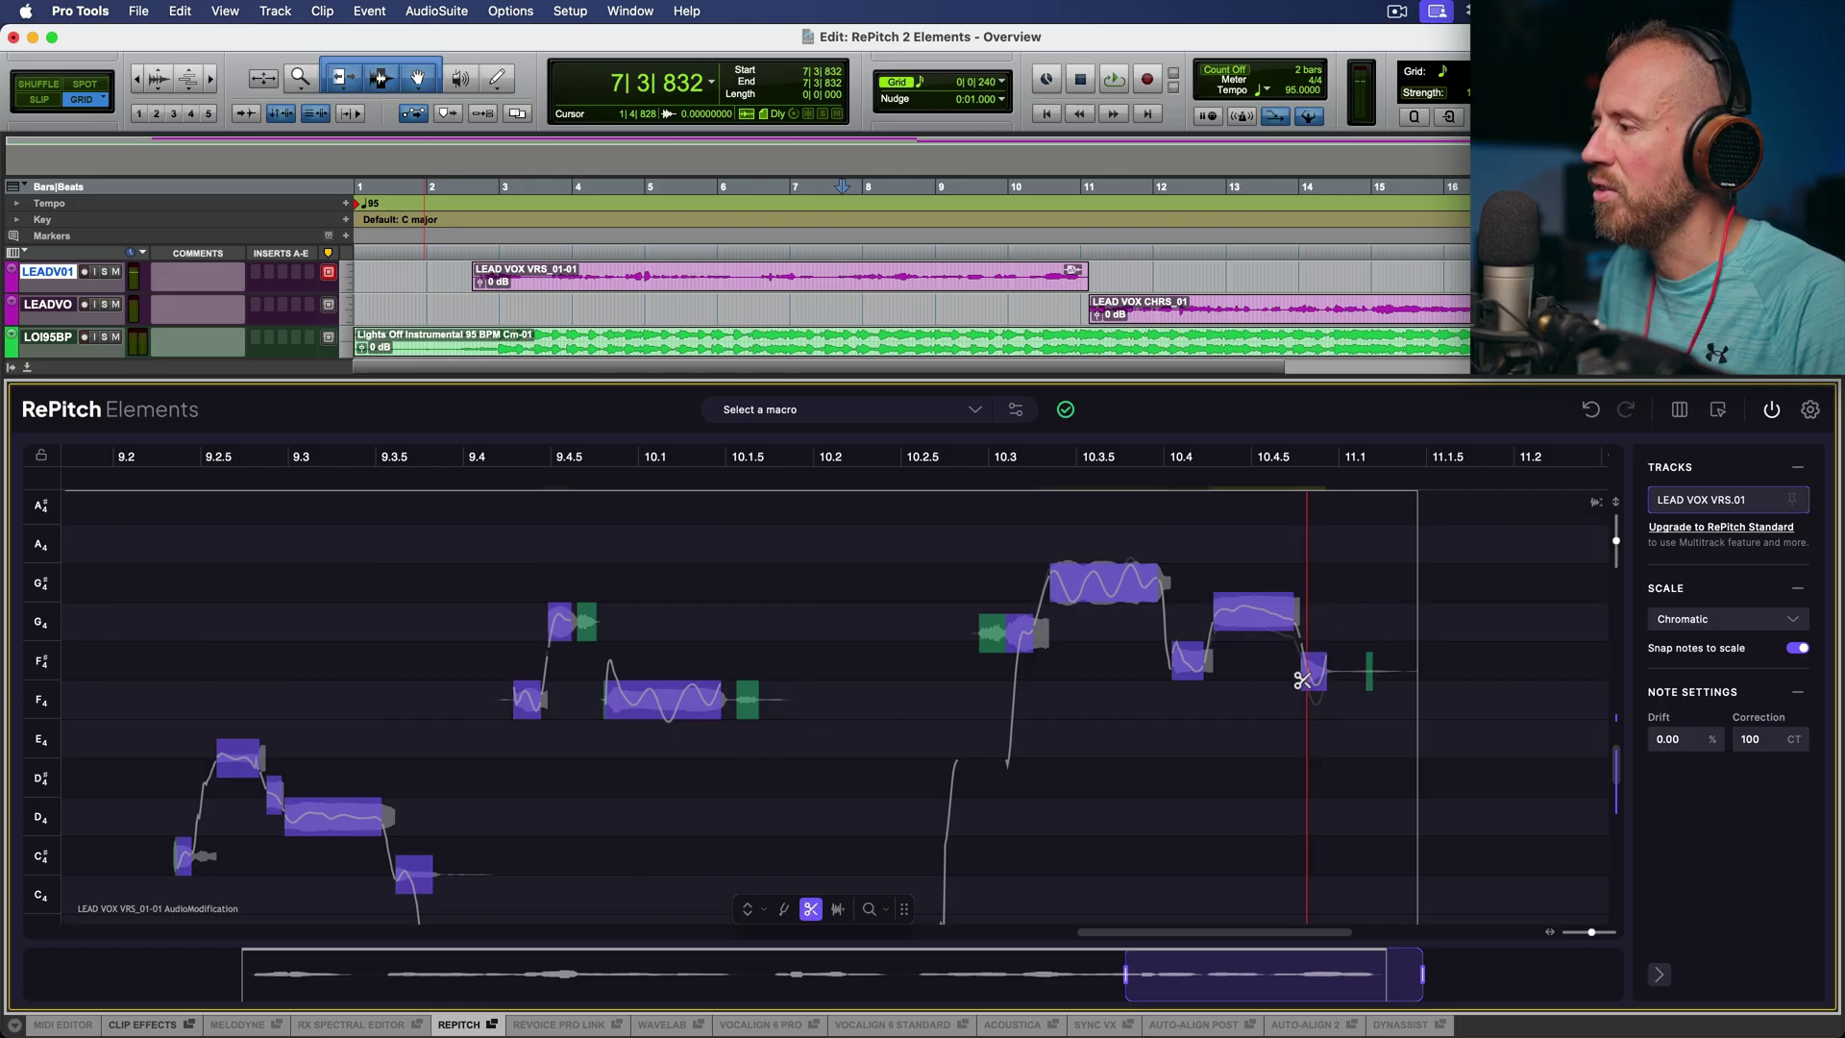
pyautogui.click(943, 543)
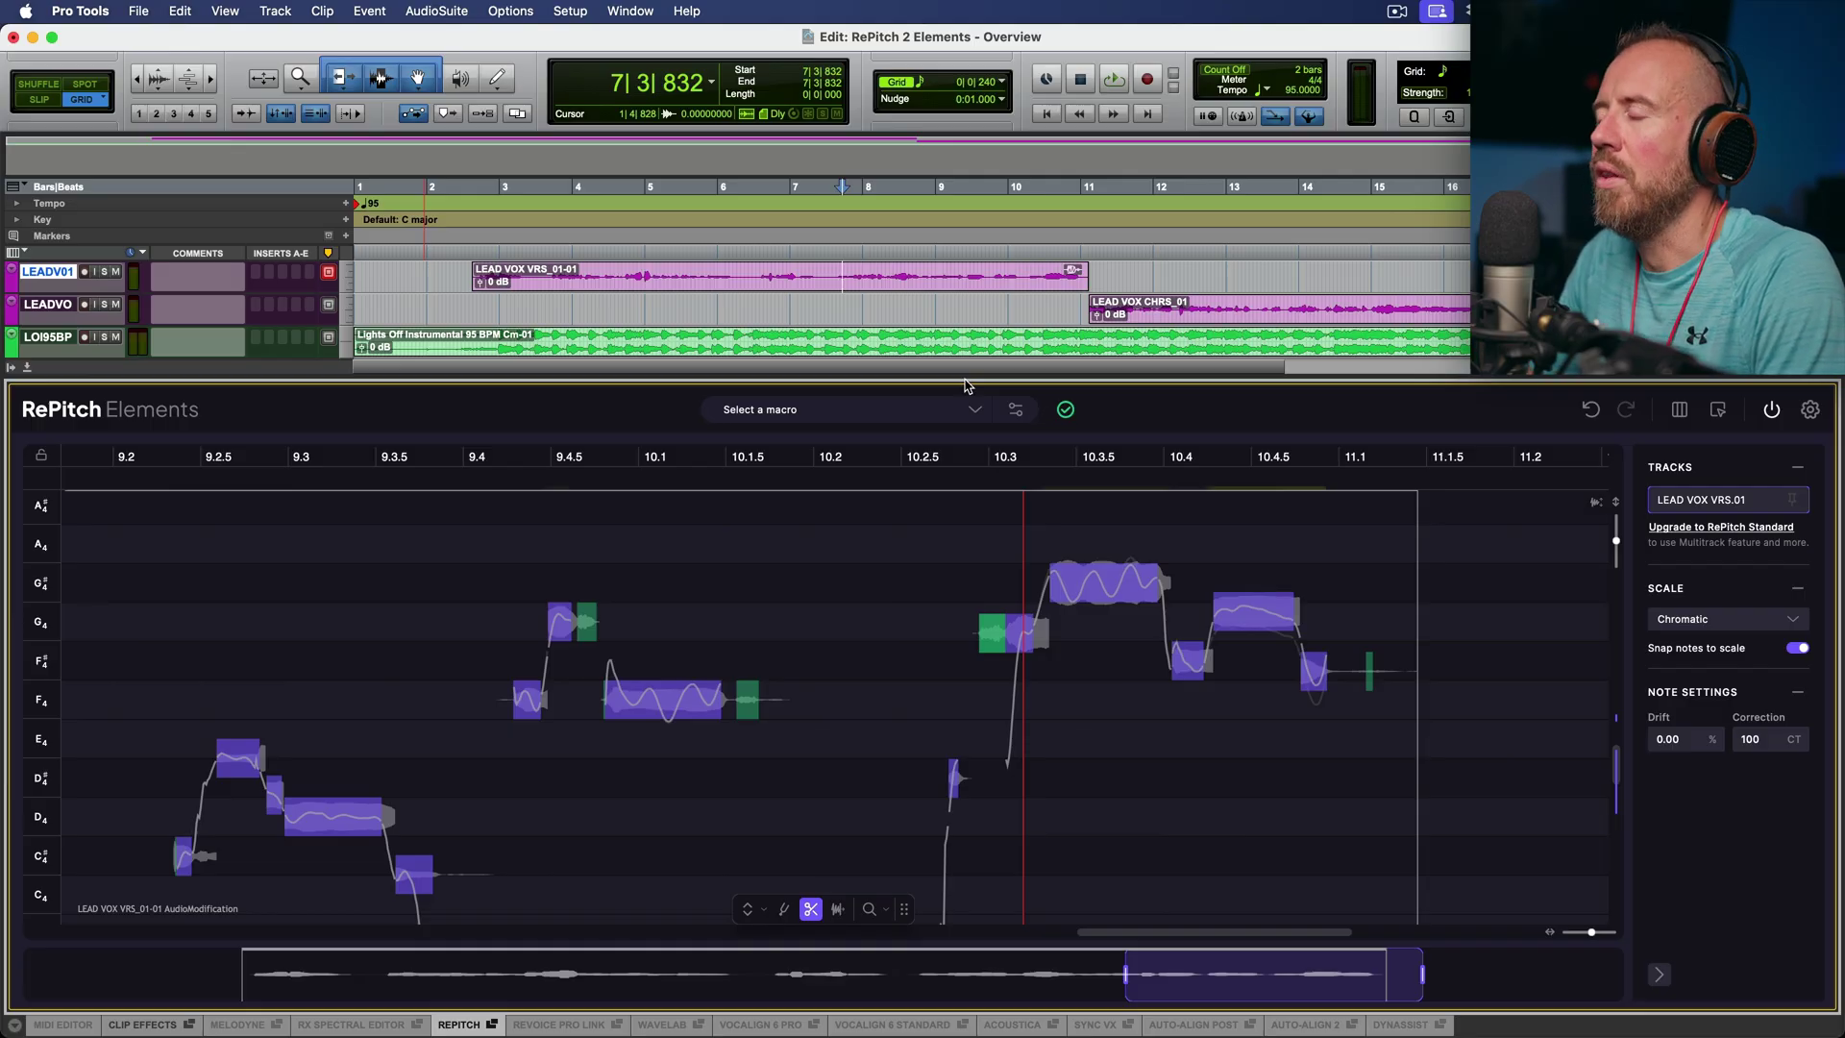
# Close the RePitch editor and render the RePitch edits on the LEAD VOX VRS_01-01 clip.
pyautogui.click(463, 1024)
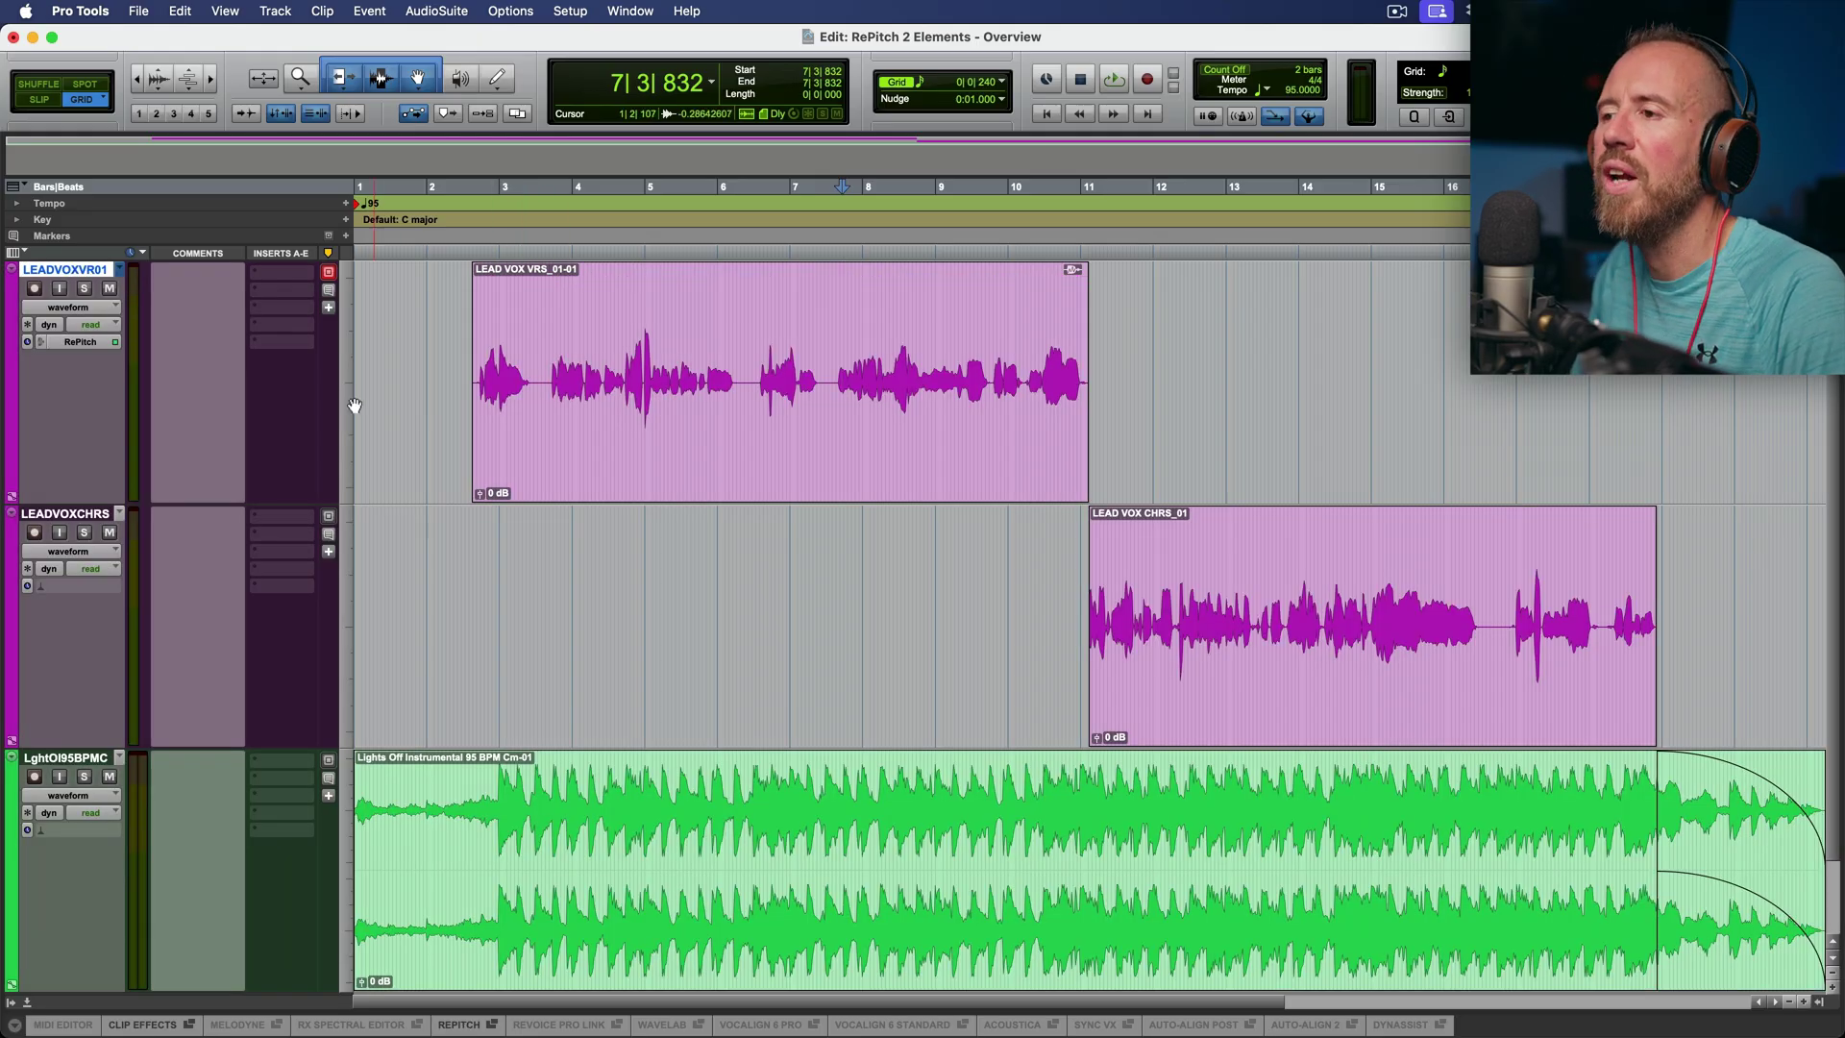
pyautogui.click(777, 428)
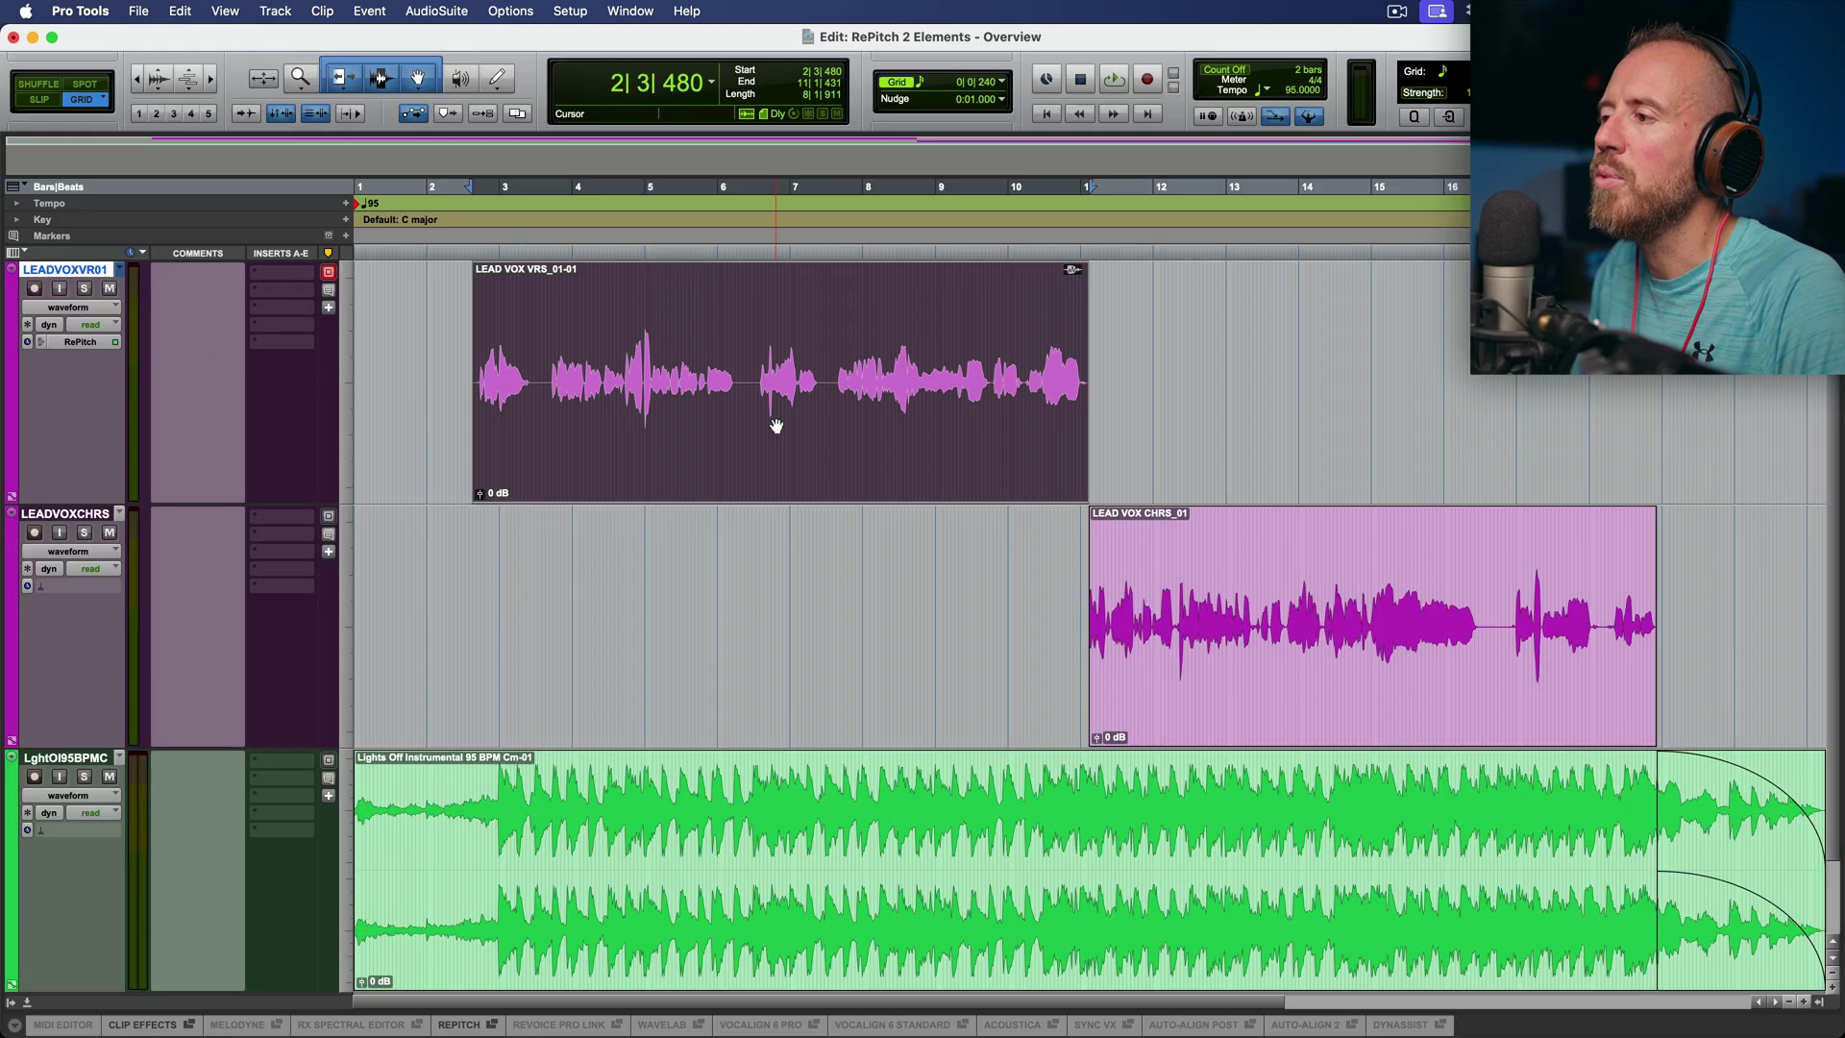
pyautogui.rightClick(778, 426)
pyautogui.moveTo(868, 703)
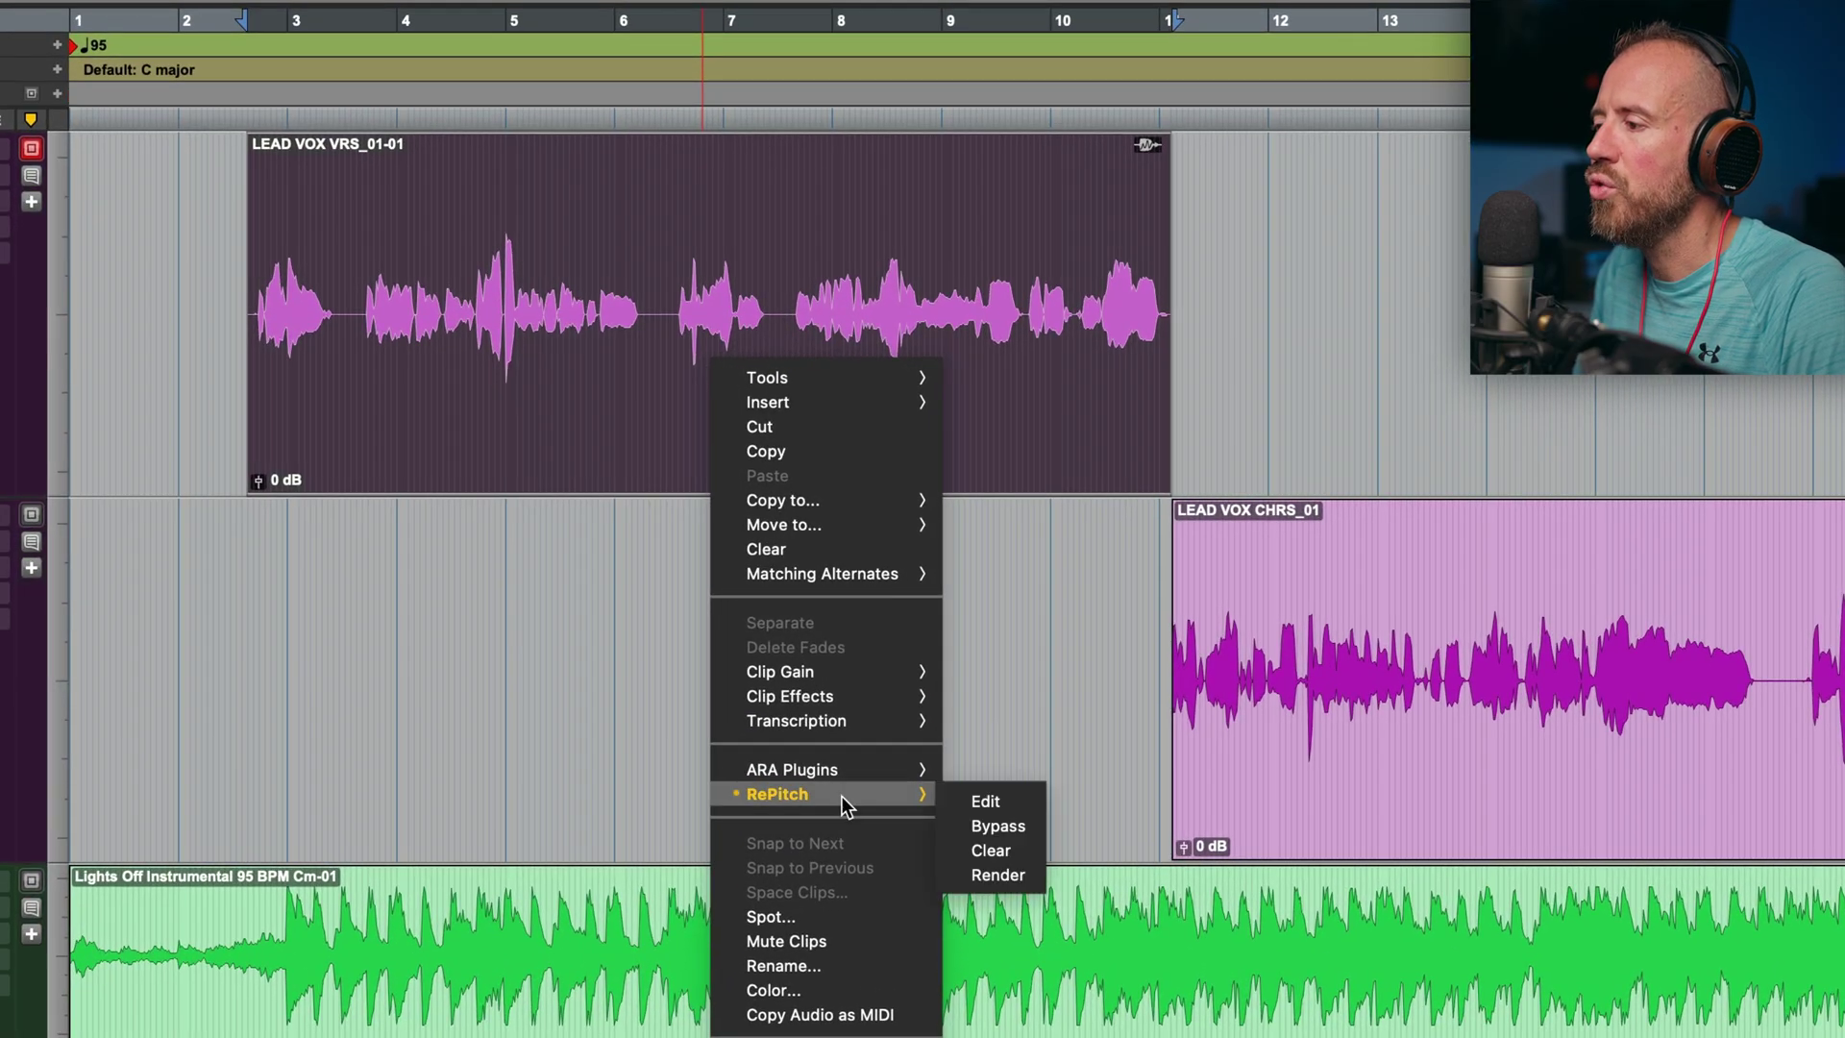
pyautogui.click(996, 873)
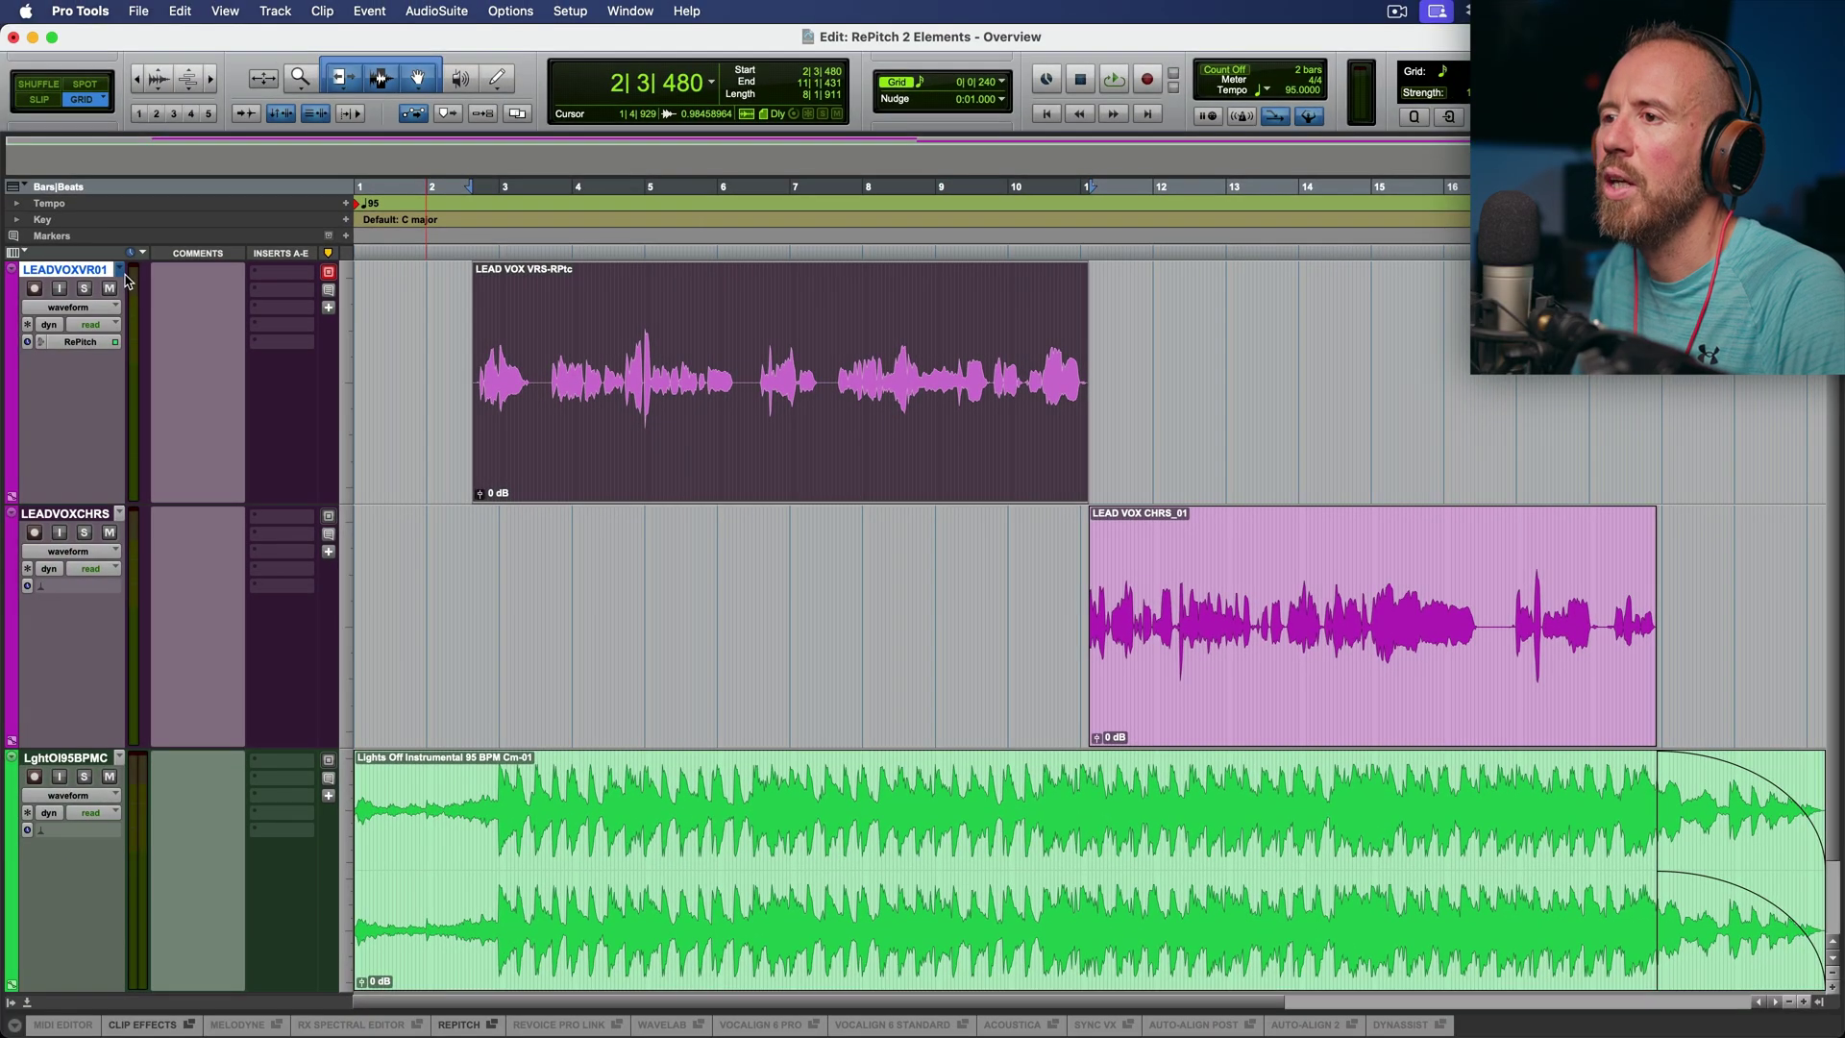
# Switch the verse vocal track to the playlist with the original clip, and back to the rendered one.
pyautogui.click(120, 270)
pyautogui.click(168, 260)
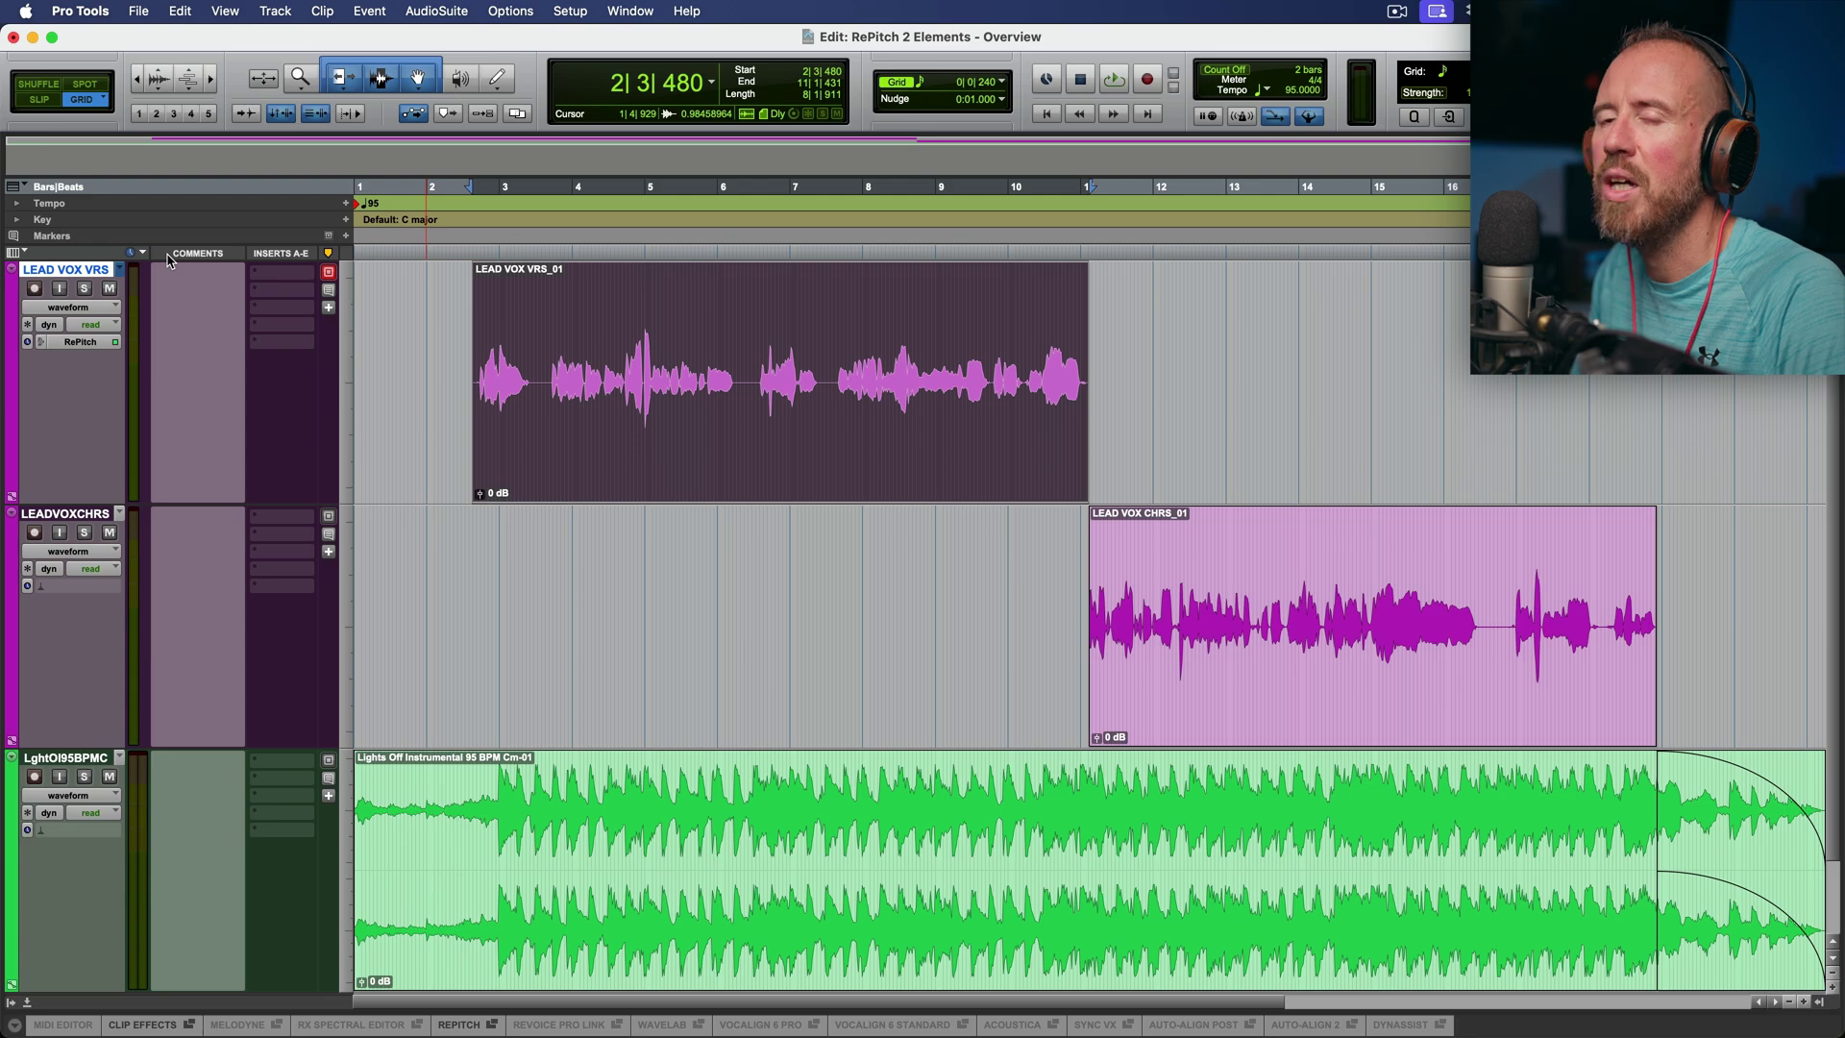
pyautogui.click(125, 276)
pyautogui.click(160, 301)
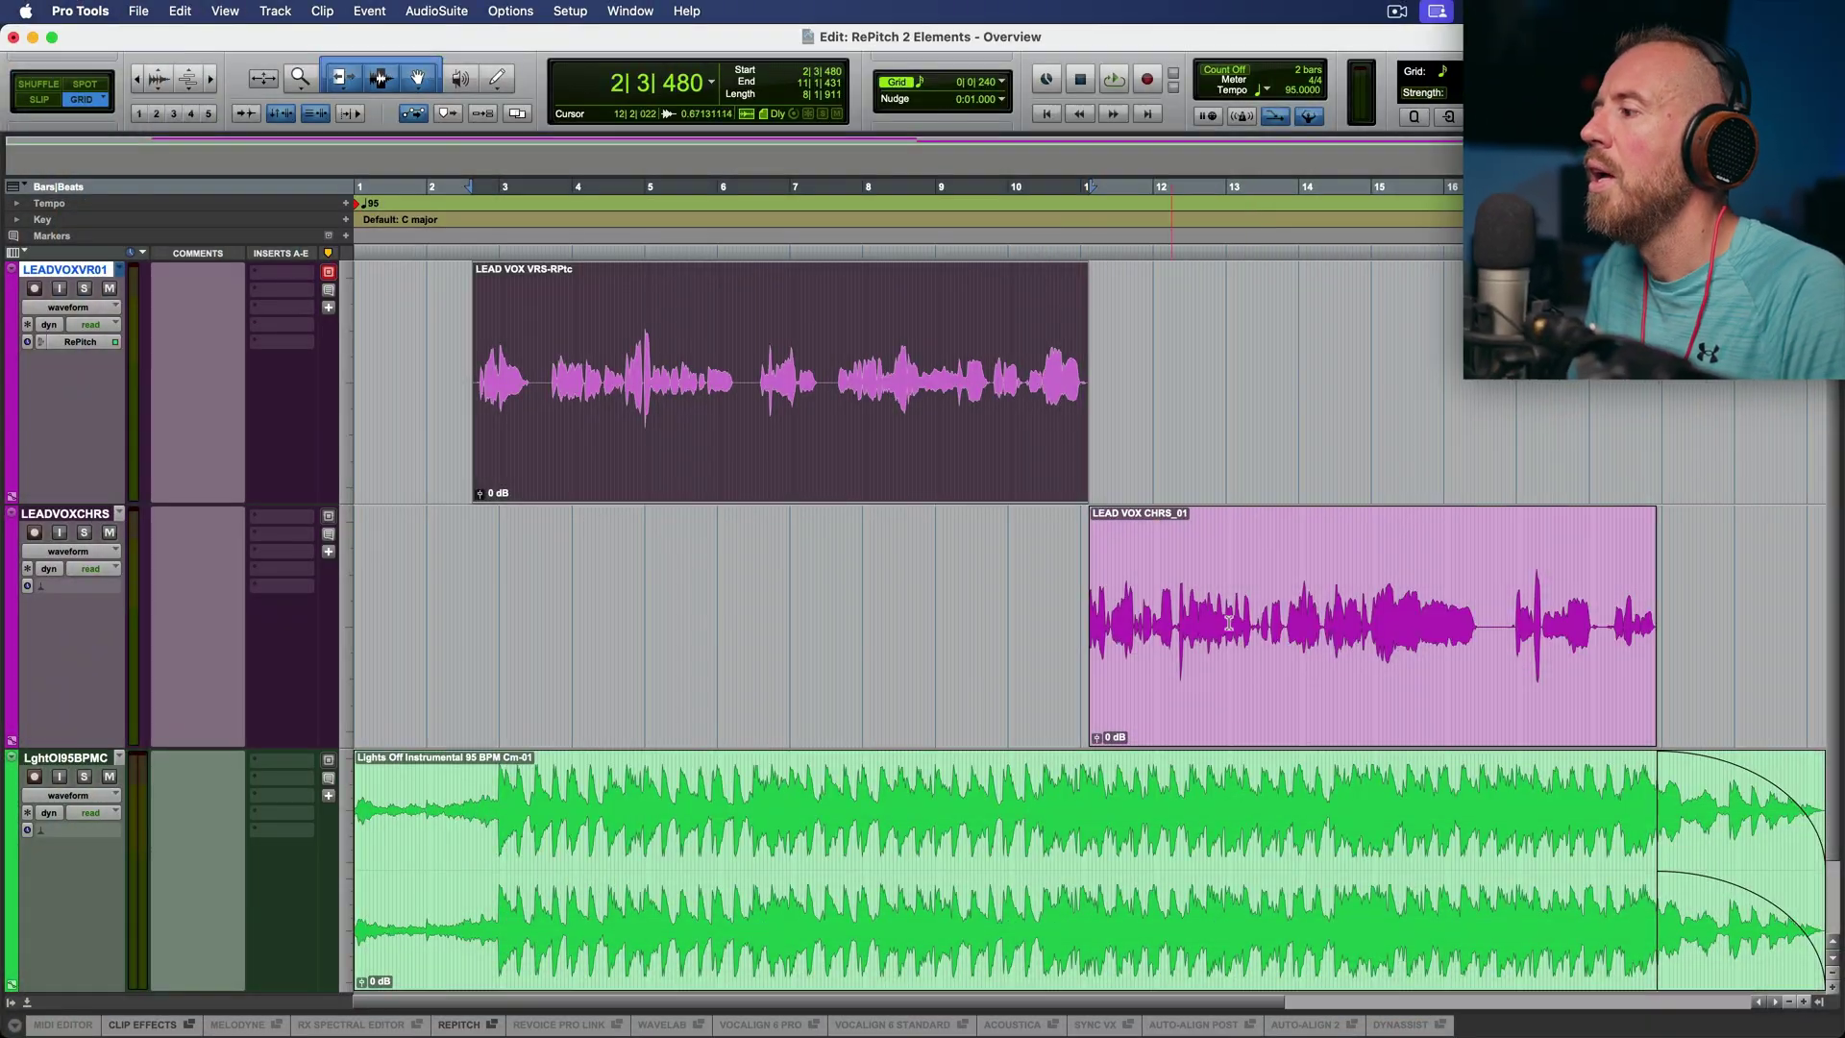
# Apply the RePitch ARA plugin to the LEAD VOX CHRS_01 clip, then close and reopen its editor.
pyautogui.click(1255, 661)
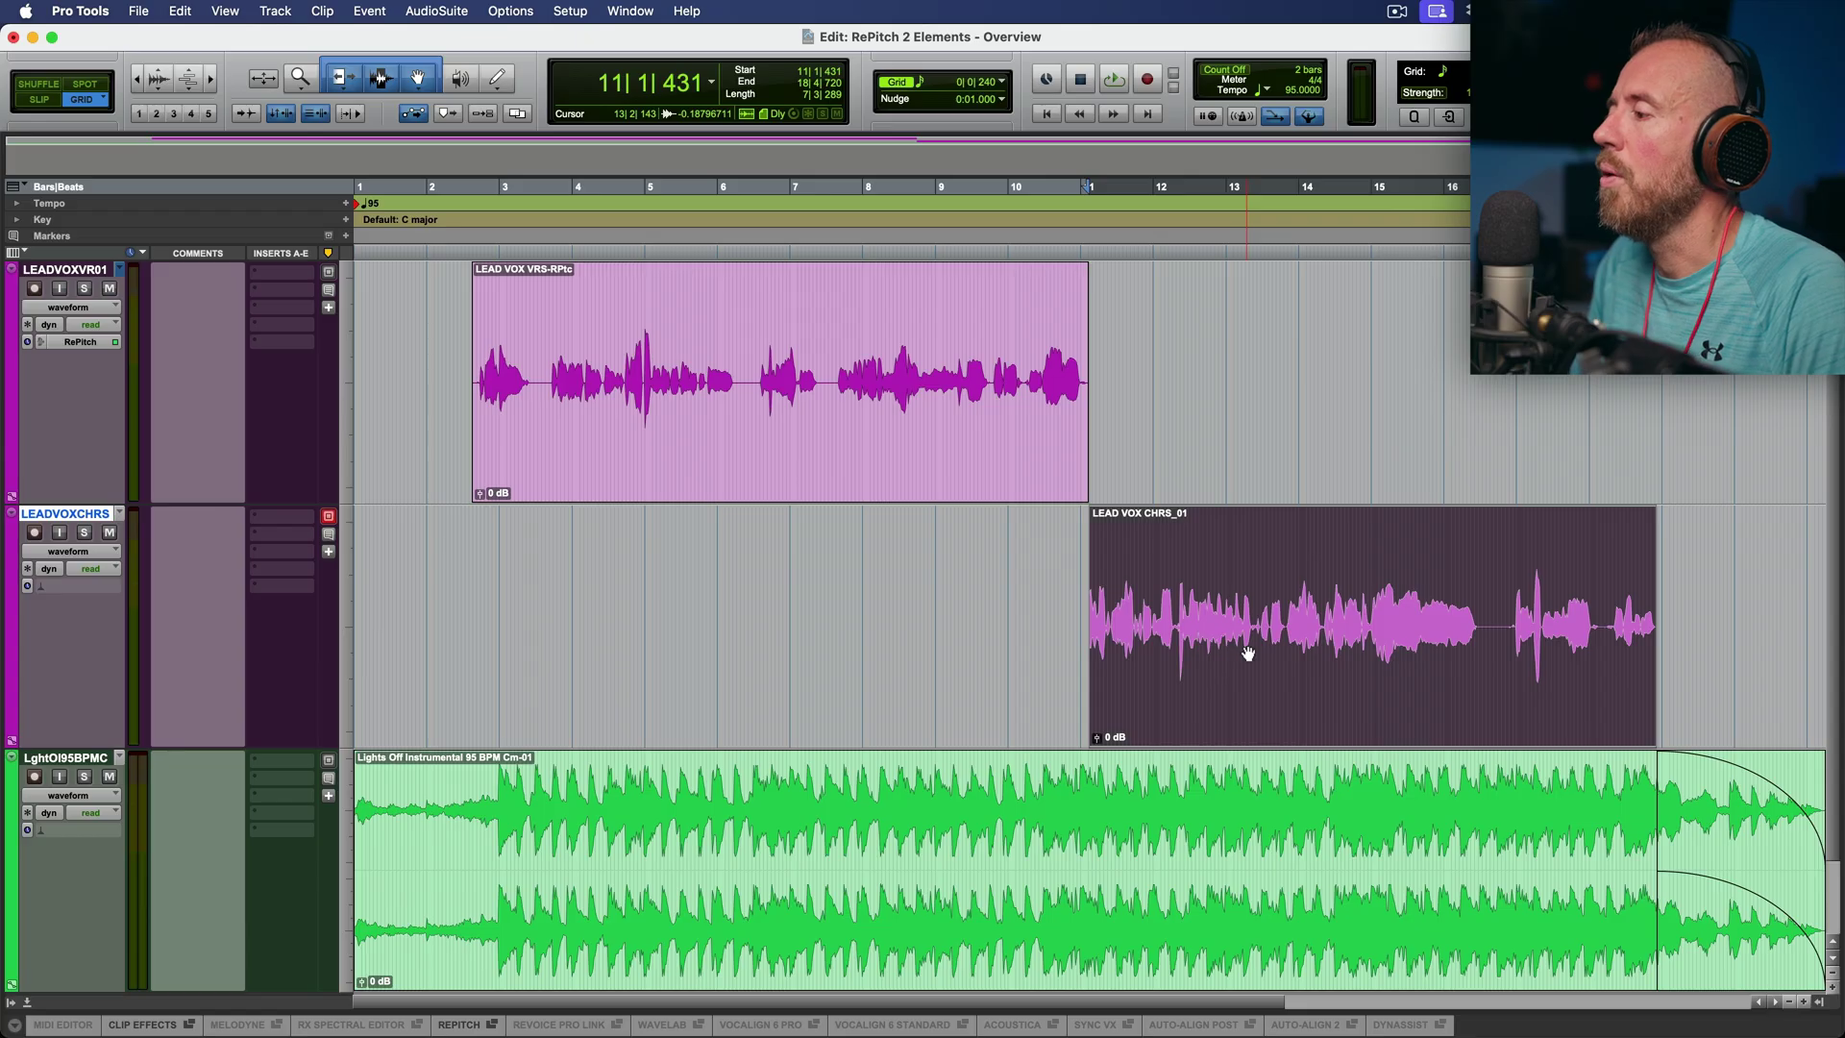
pyautogui.rightClick(1253, 652)
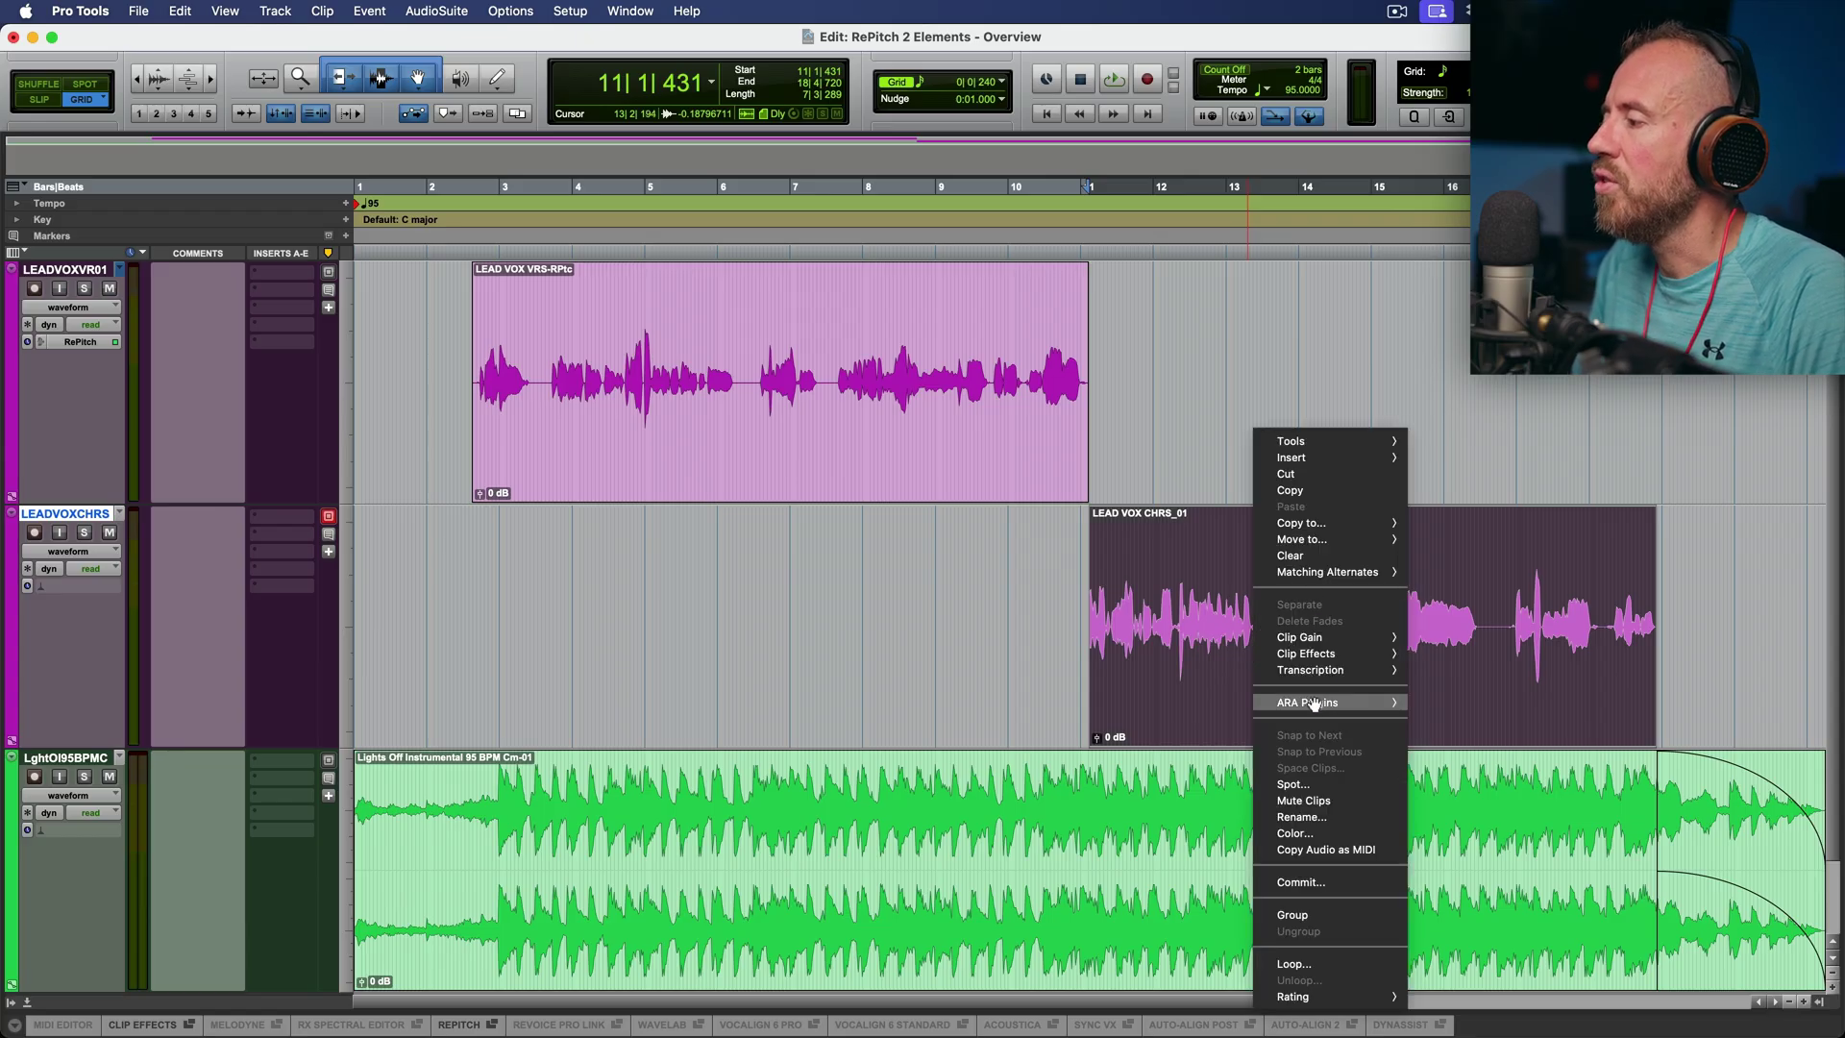
pyautogui.moveTo(1311, 711)
pyautogui.click(1470, 788)
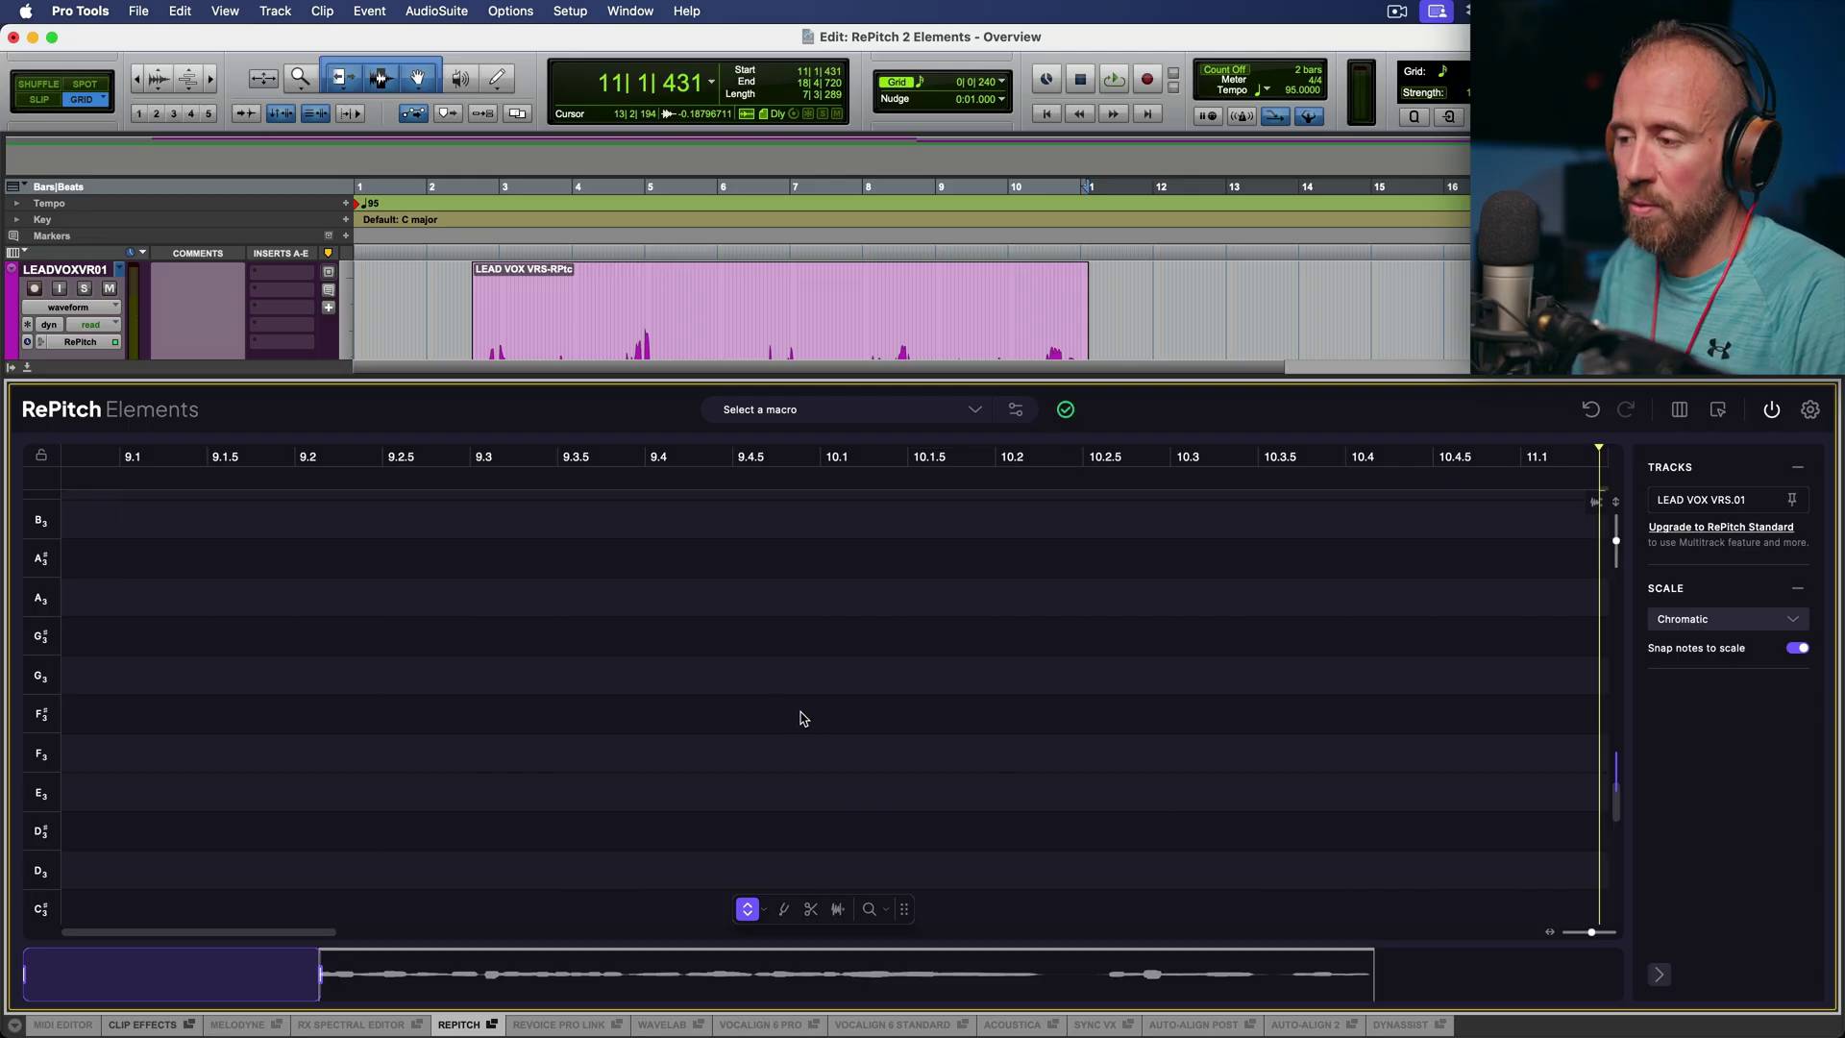
pyautogui.click(468, 1027)
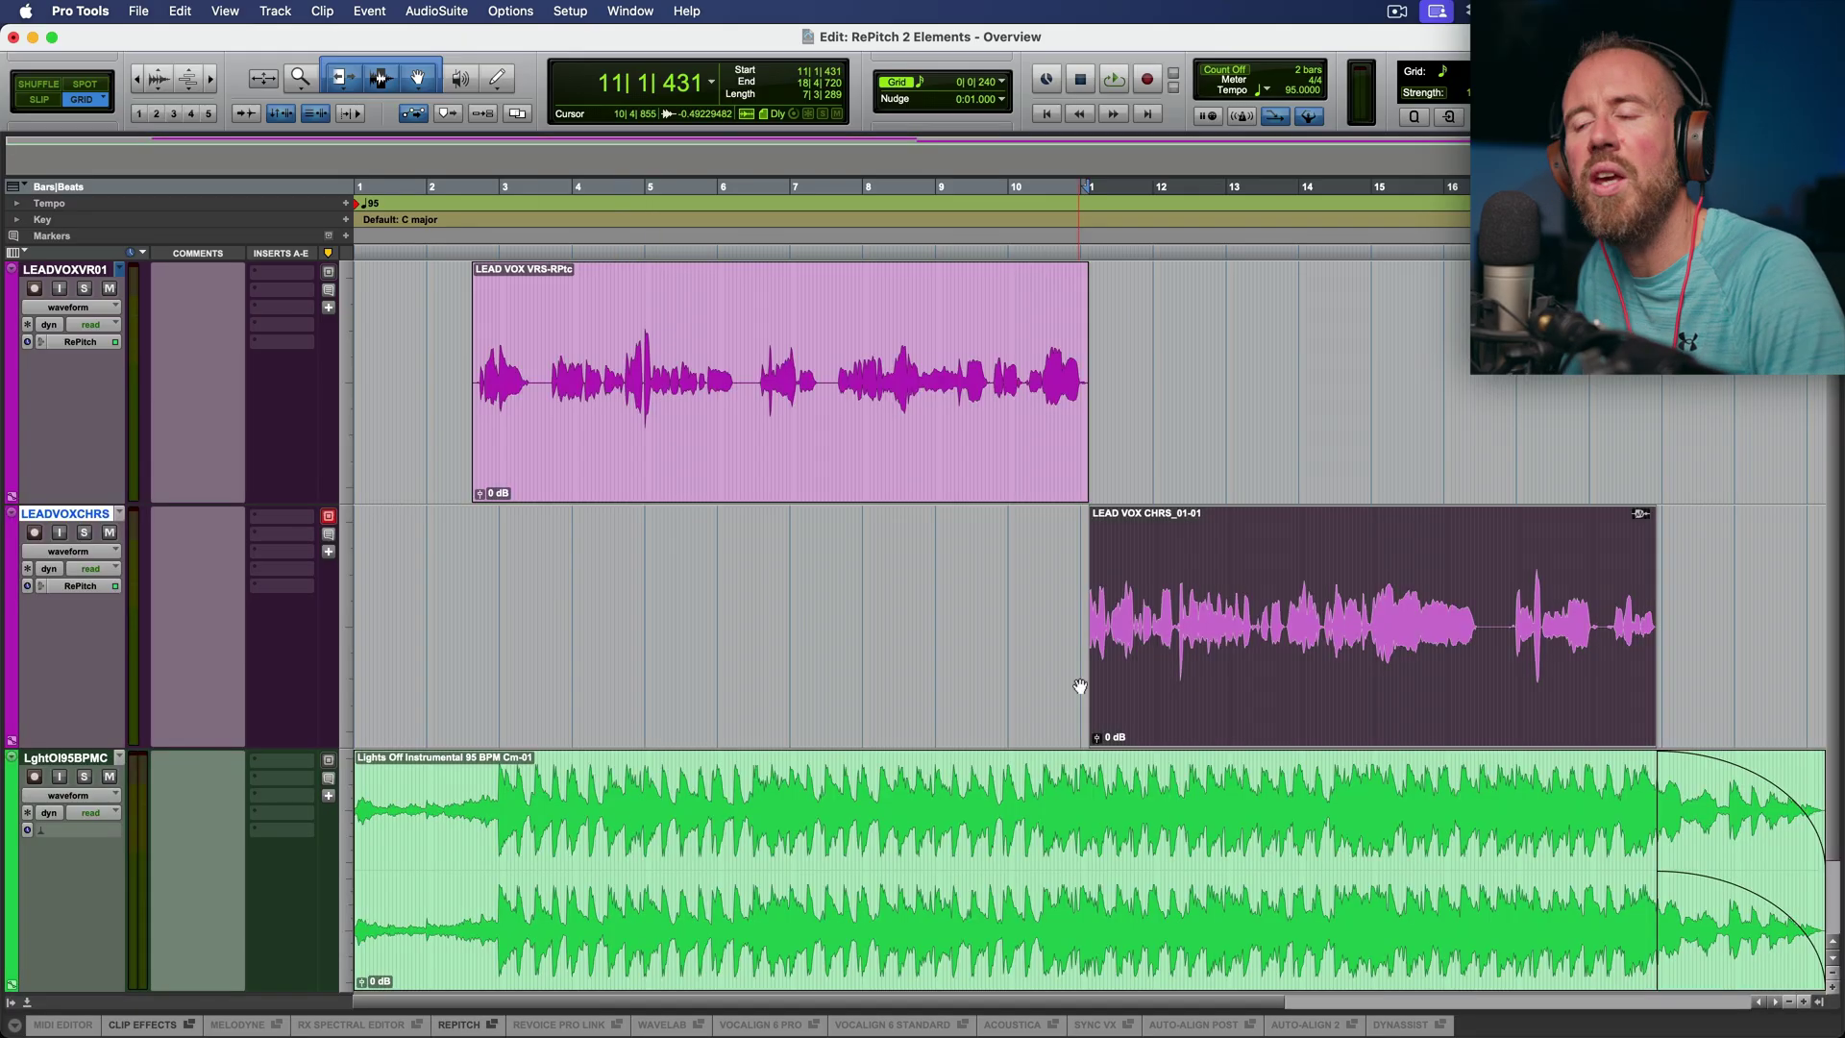
pyautogui.click(462, 1026)
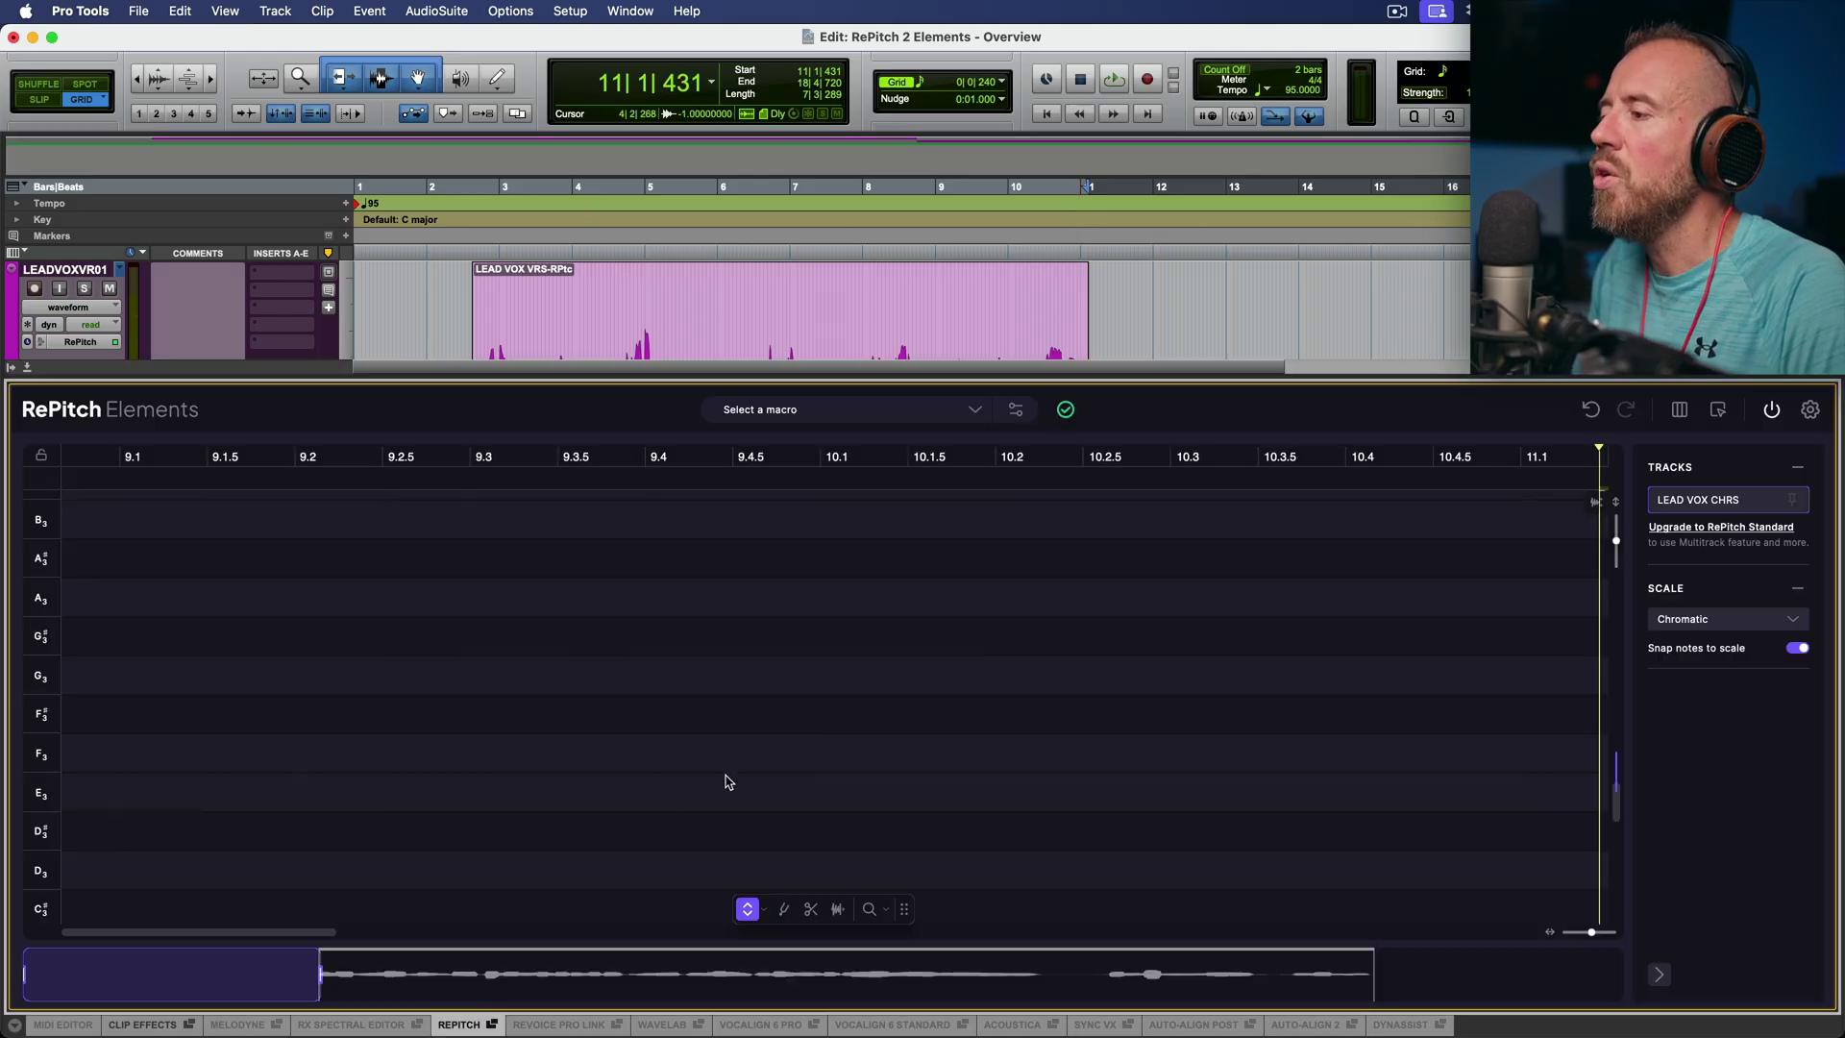
# Add C Natural Minor as an active scale for the chorus vocal and save the scale settings.
pyautogui.click(1720, 622)
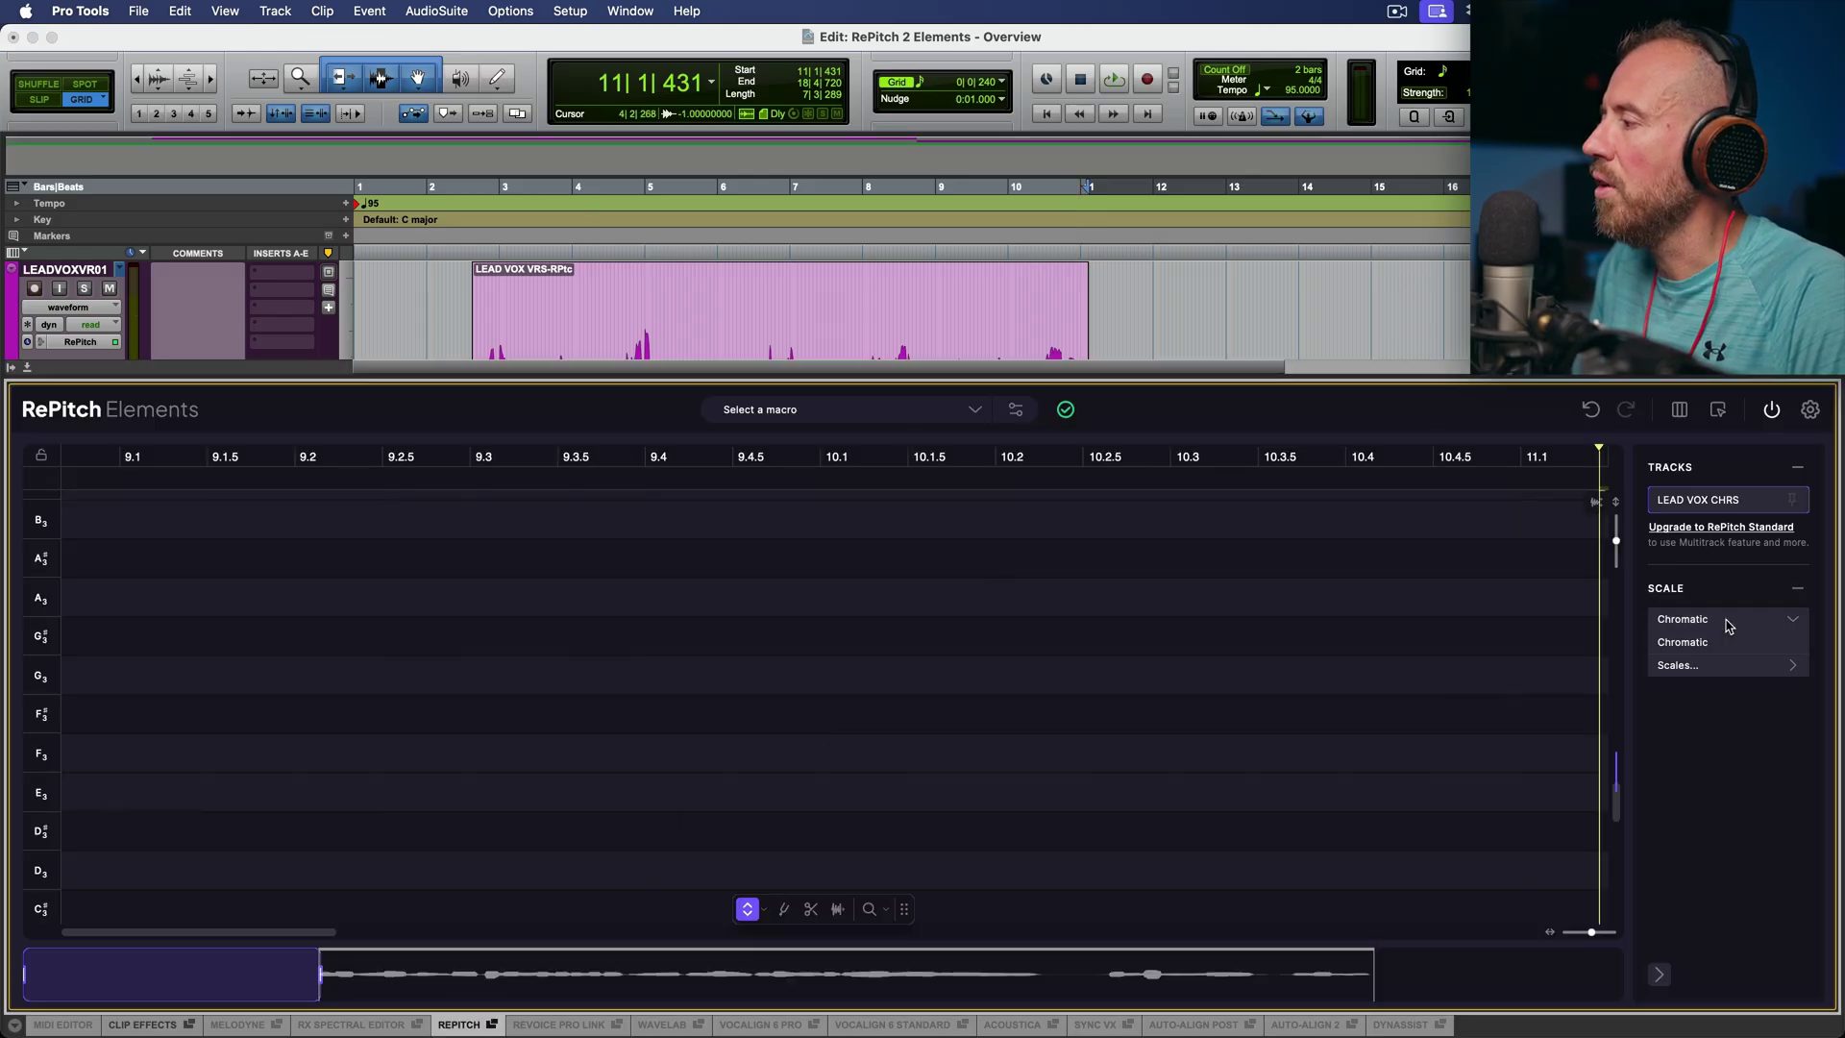
pyautogui.click(1689, 670)
pyautogui.click(788, 692)
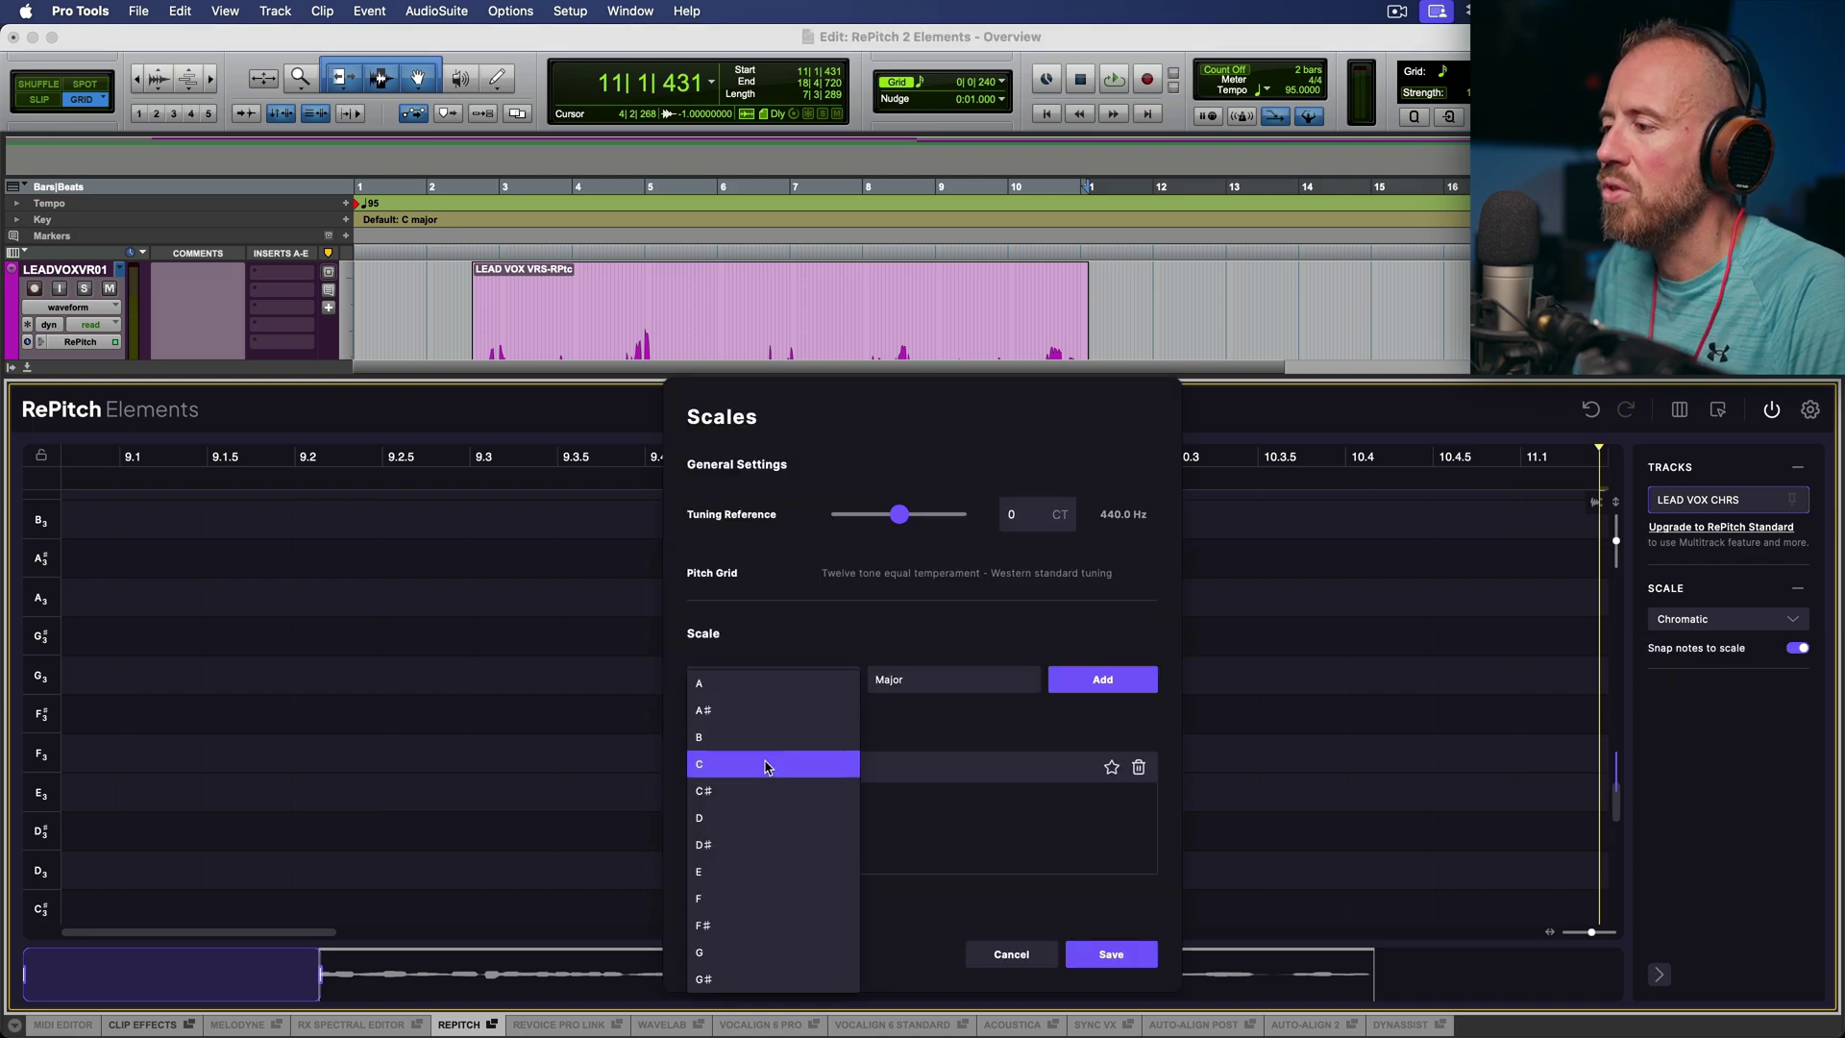
pyautogui.click(766, 762)
pyautogui.click(939, 688)
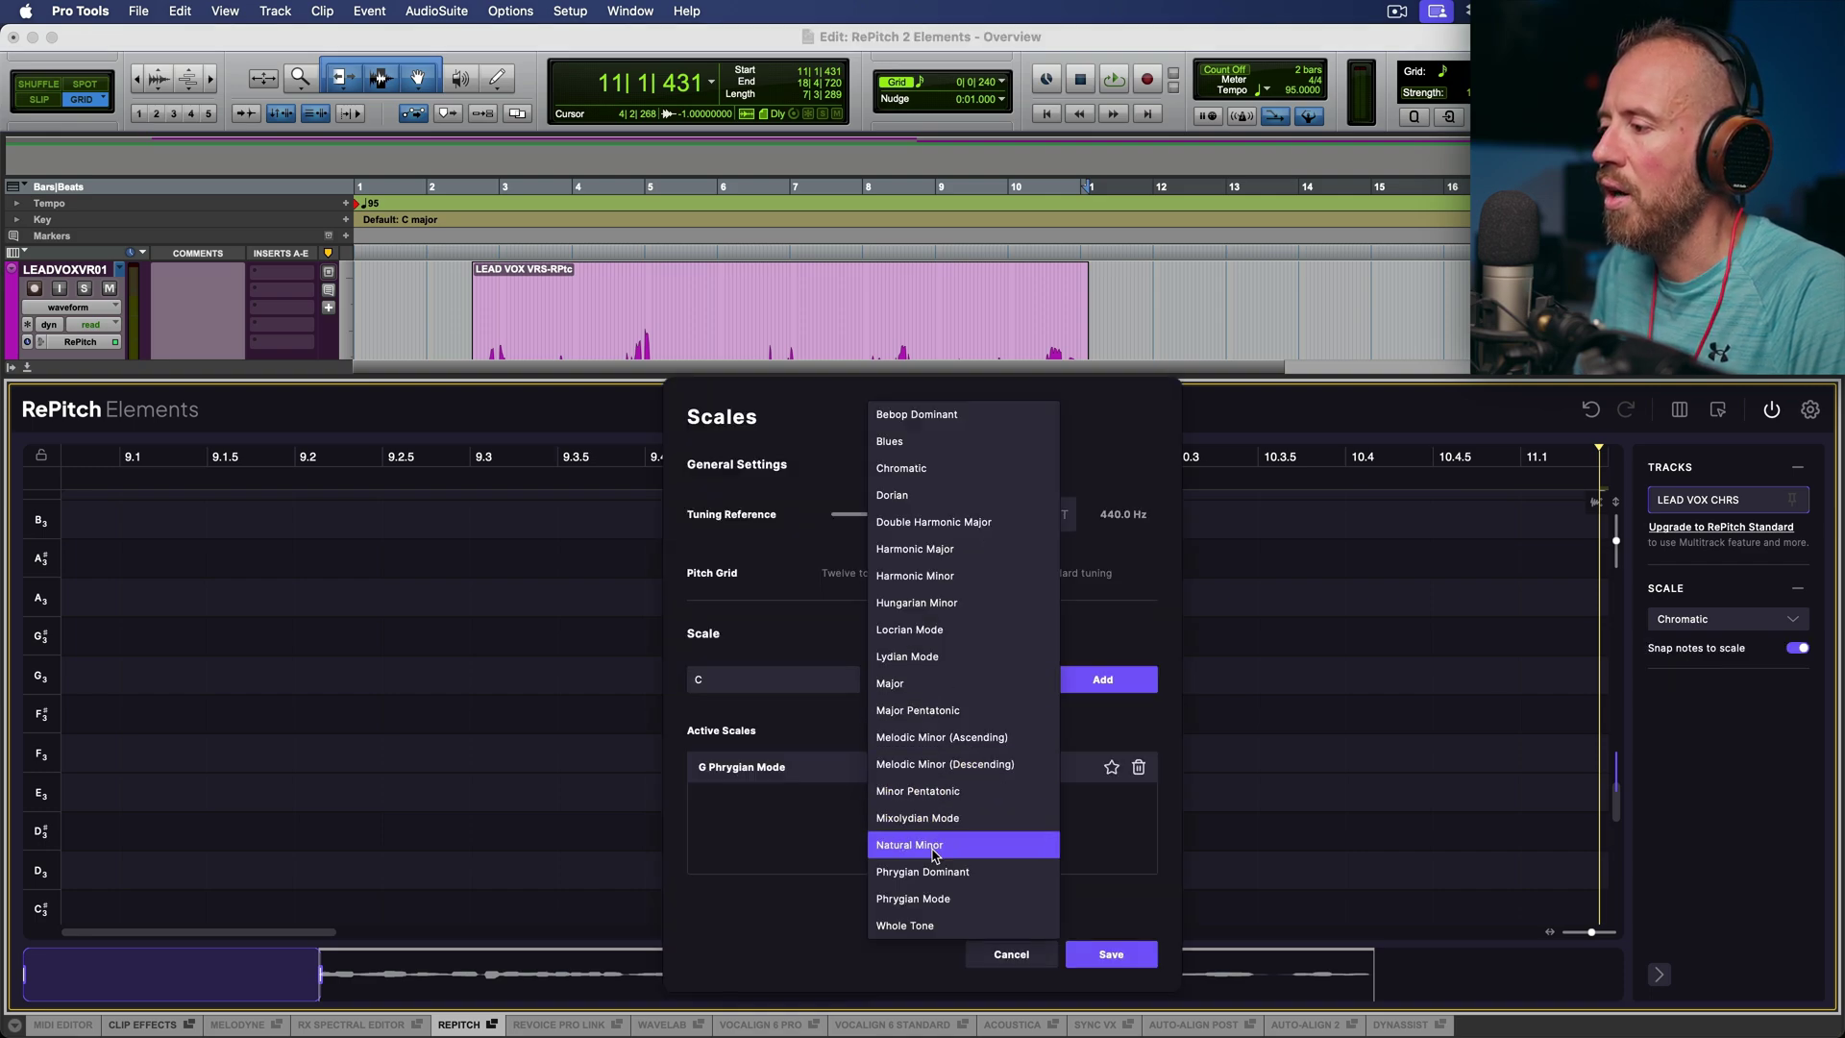
pyautogui.click(937, 846)
pyautogui.click(1095, 682)
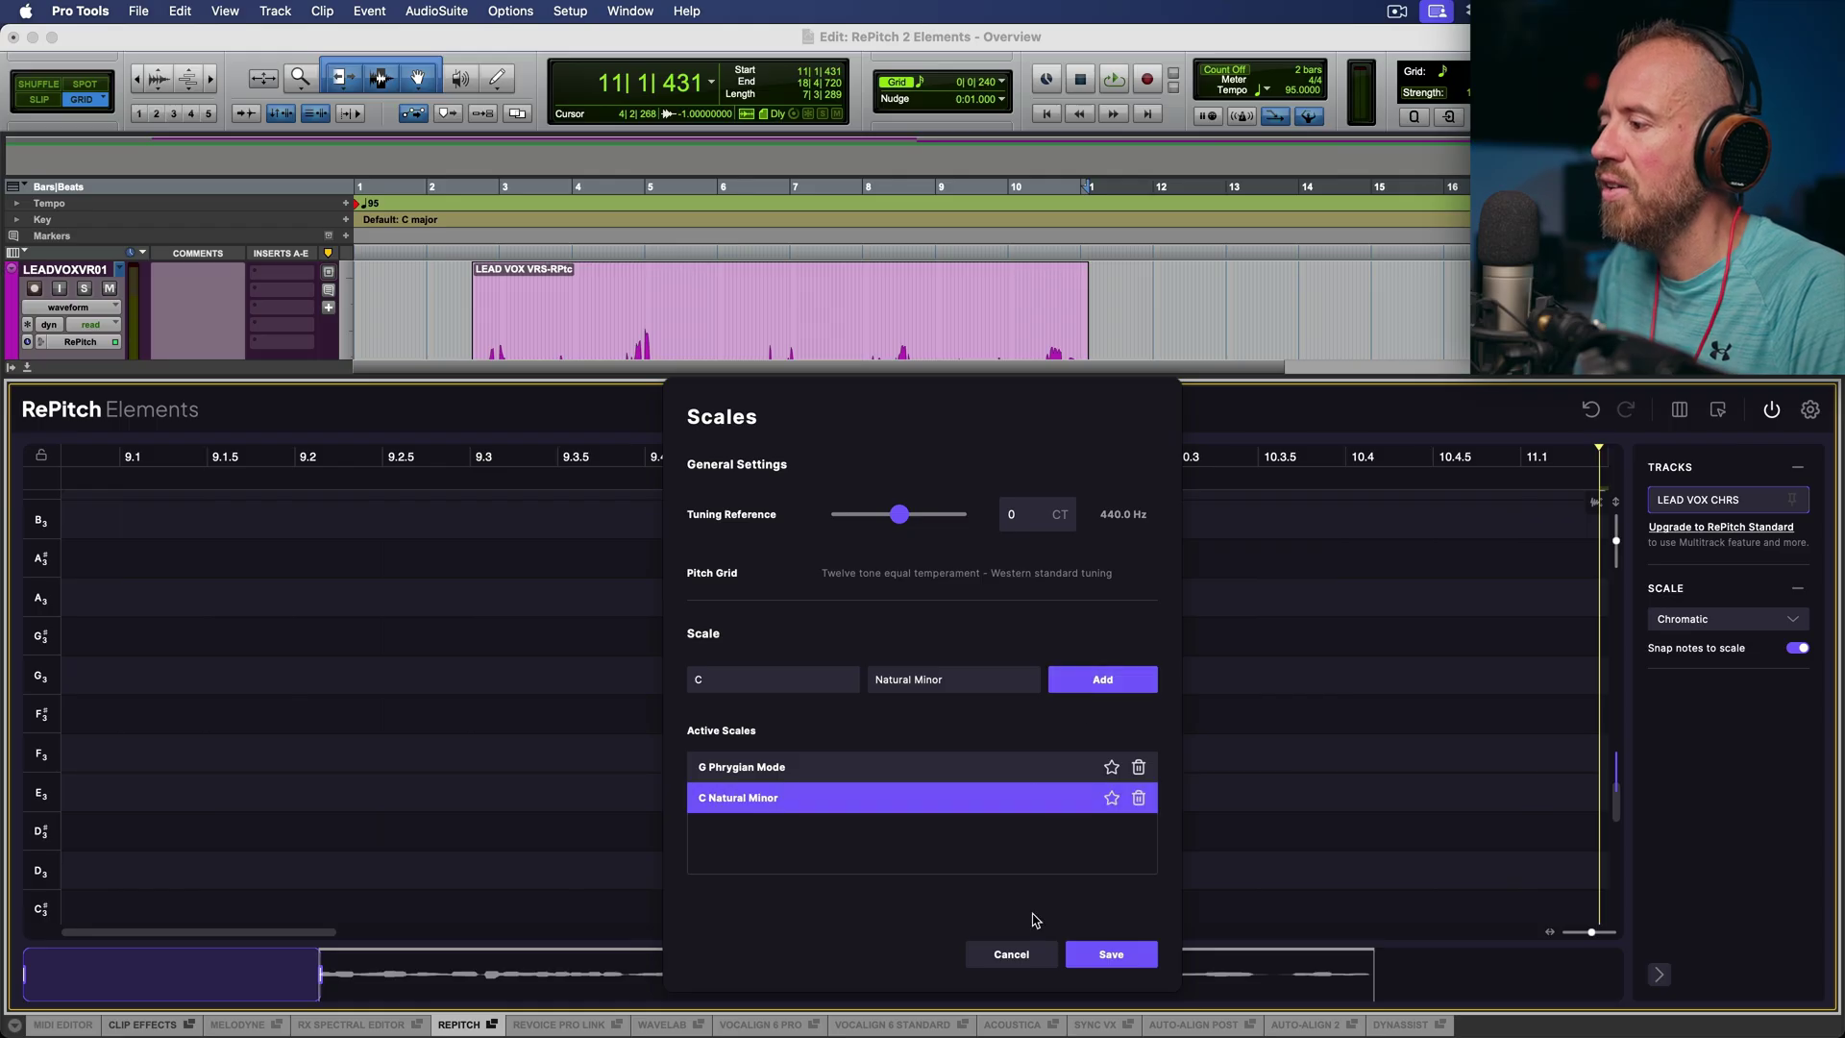
pyautogui.click(1104, 954)
# Apply the Normal Pitch Range macro Snap Notes to Selected Scale to the chorus vocal, and accept clearing current edits.
pyautogui.moveTo(198, 976); pyautogui.dragTo(452, 978)
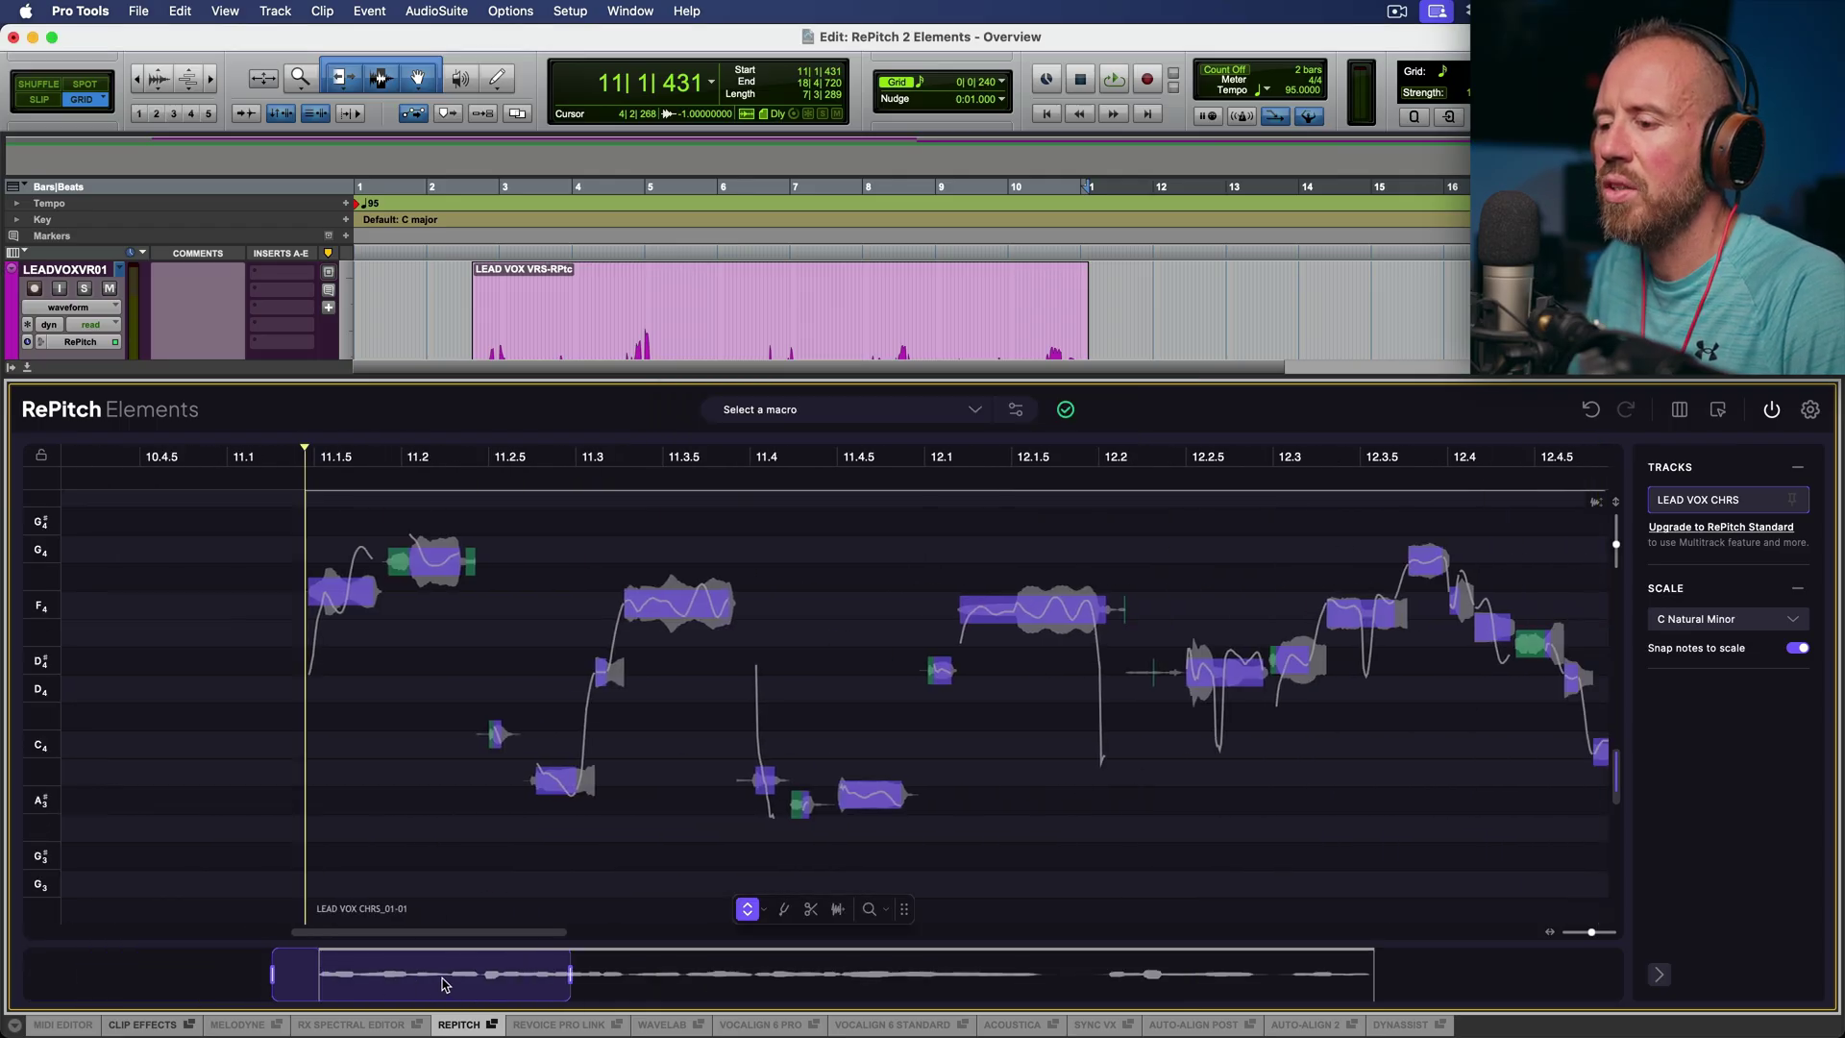
pyautogui.moveTo(574, 973); pyautogui.dragTo(607, 974)
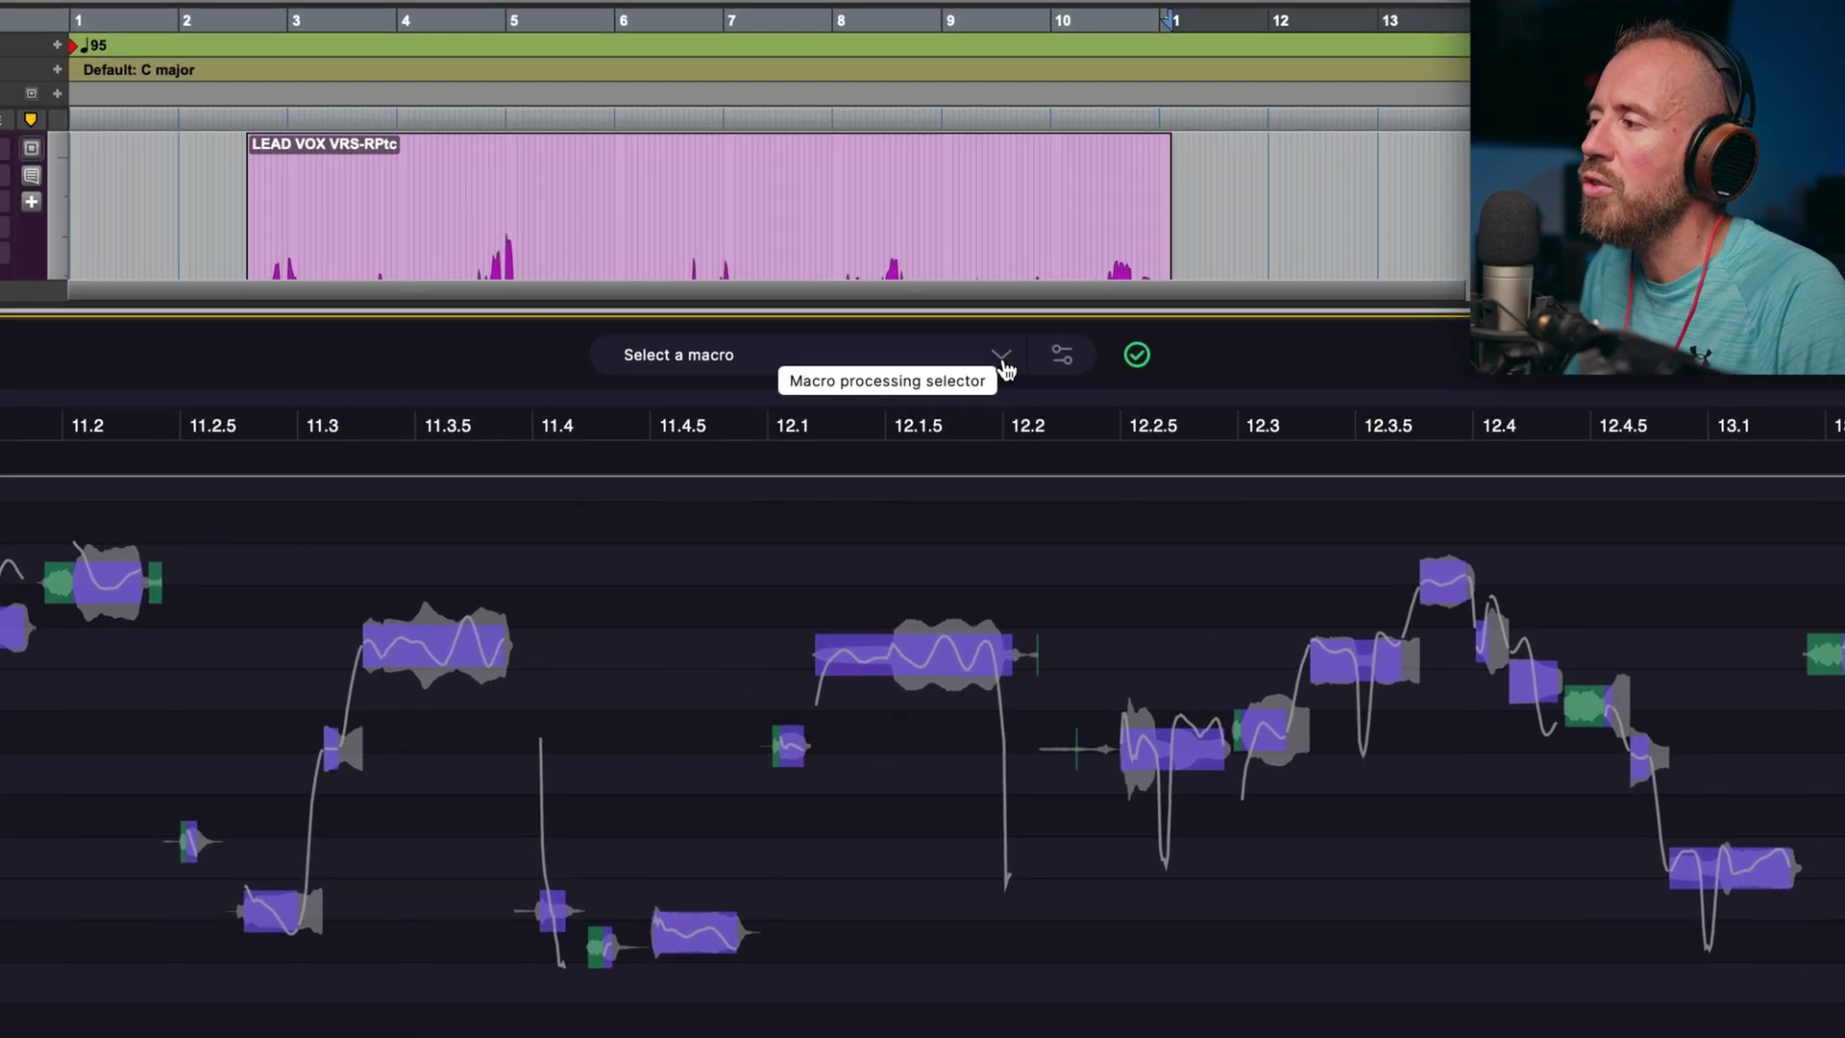
pyautogui.click(975, 412)
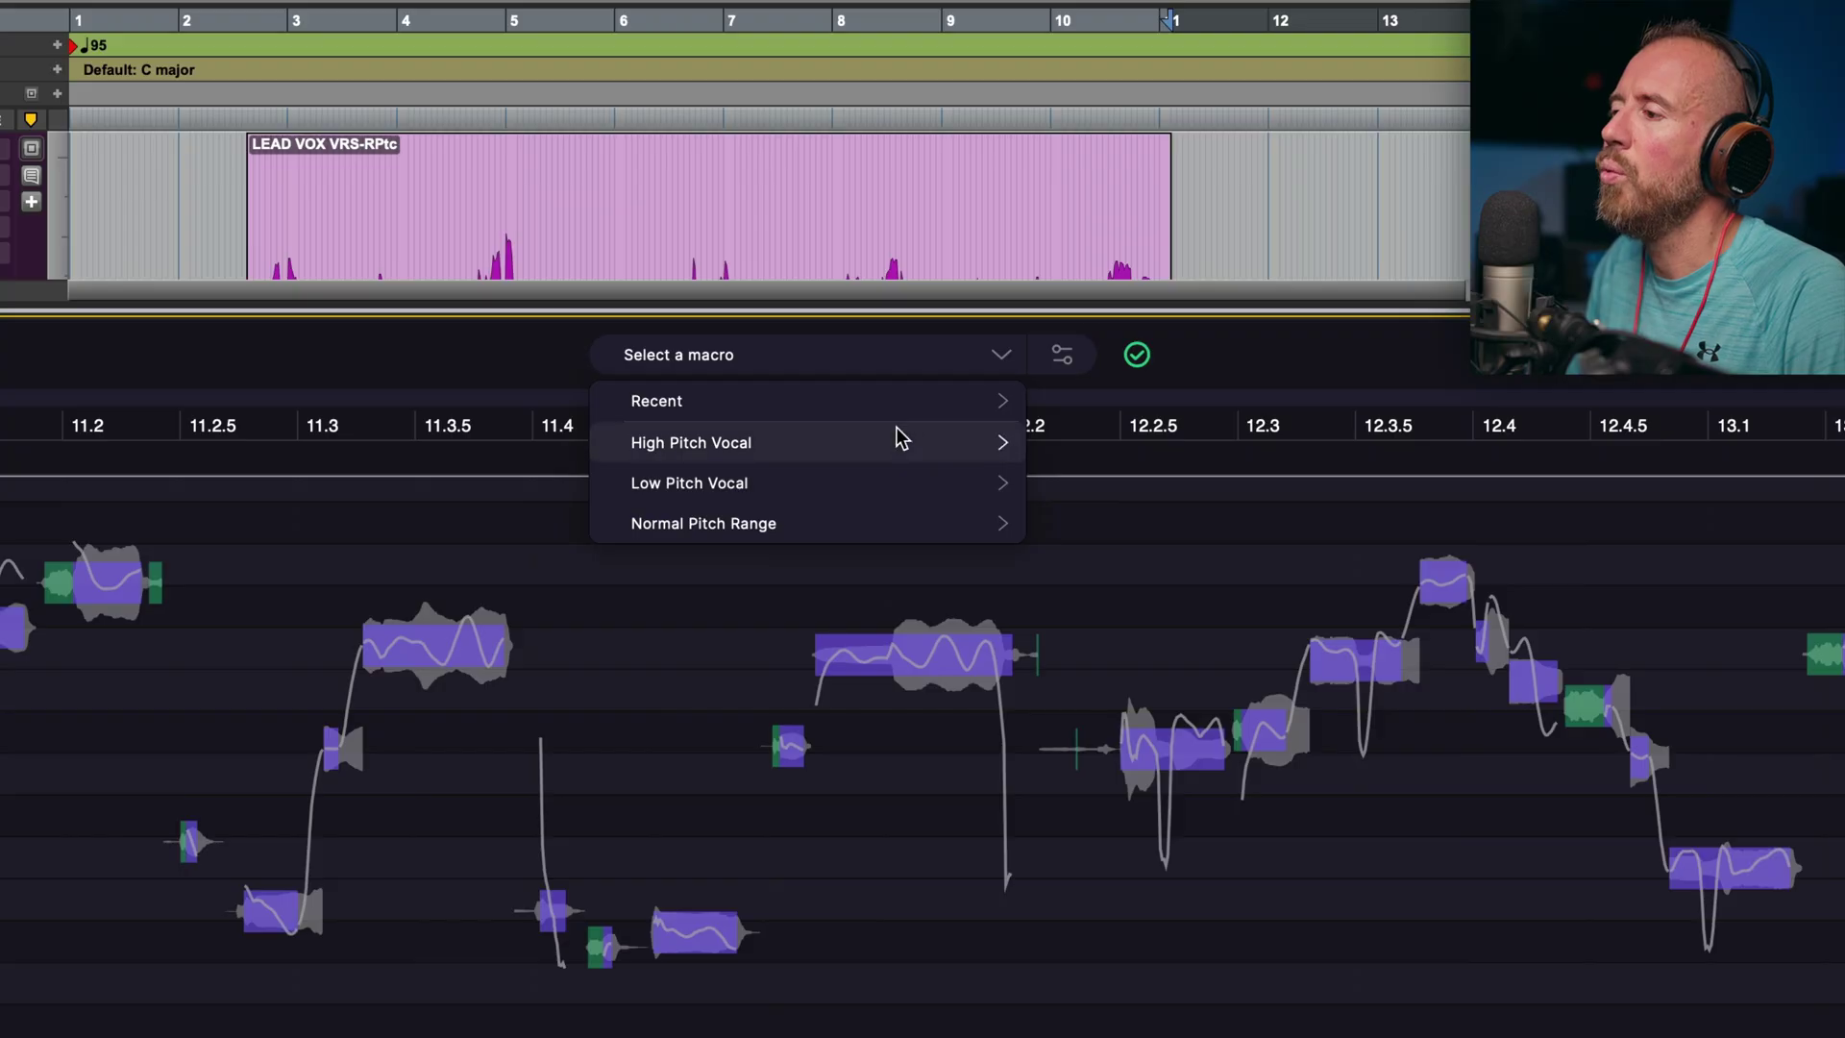
pyautogui.moveTo(899, 437)
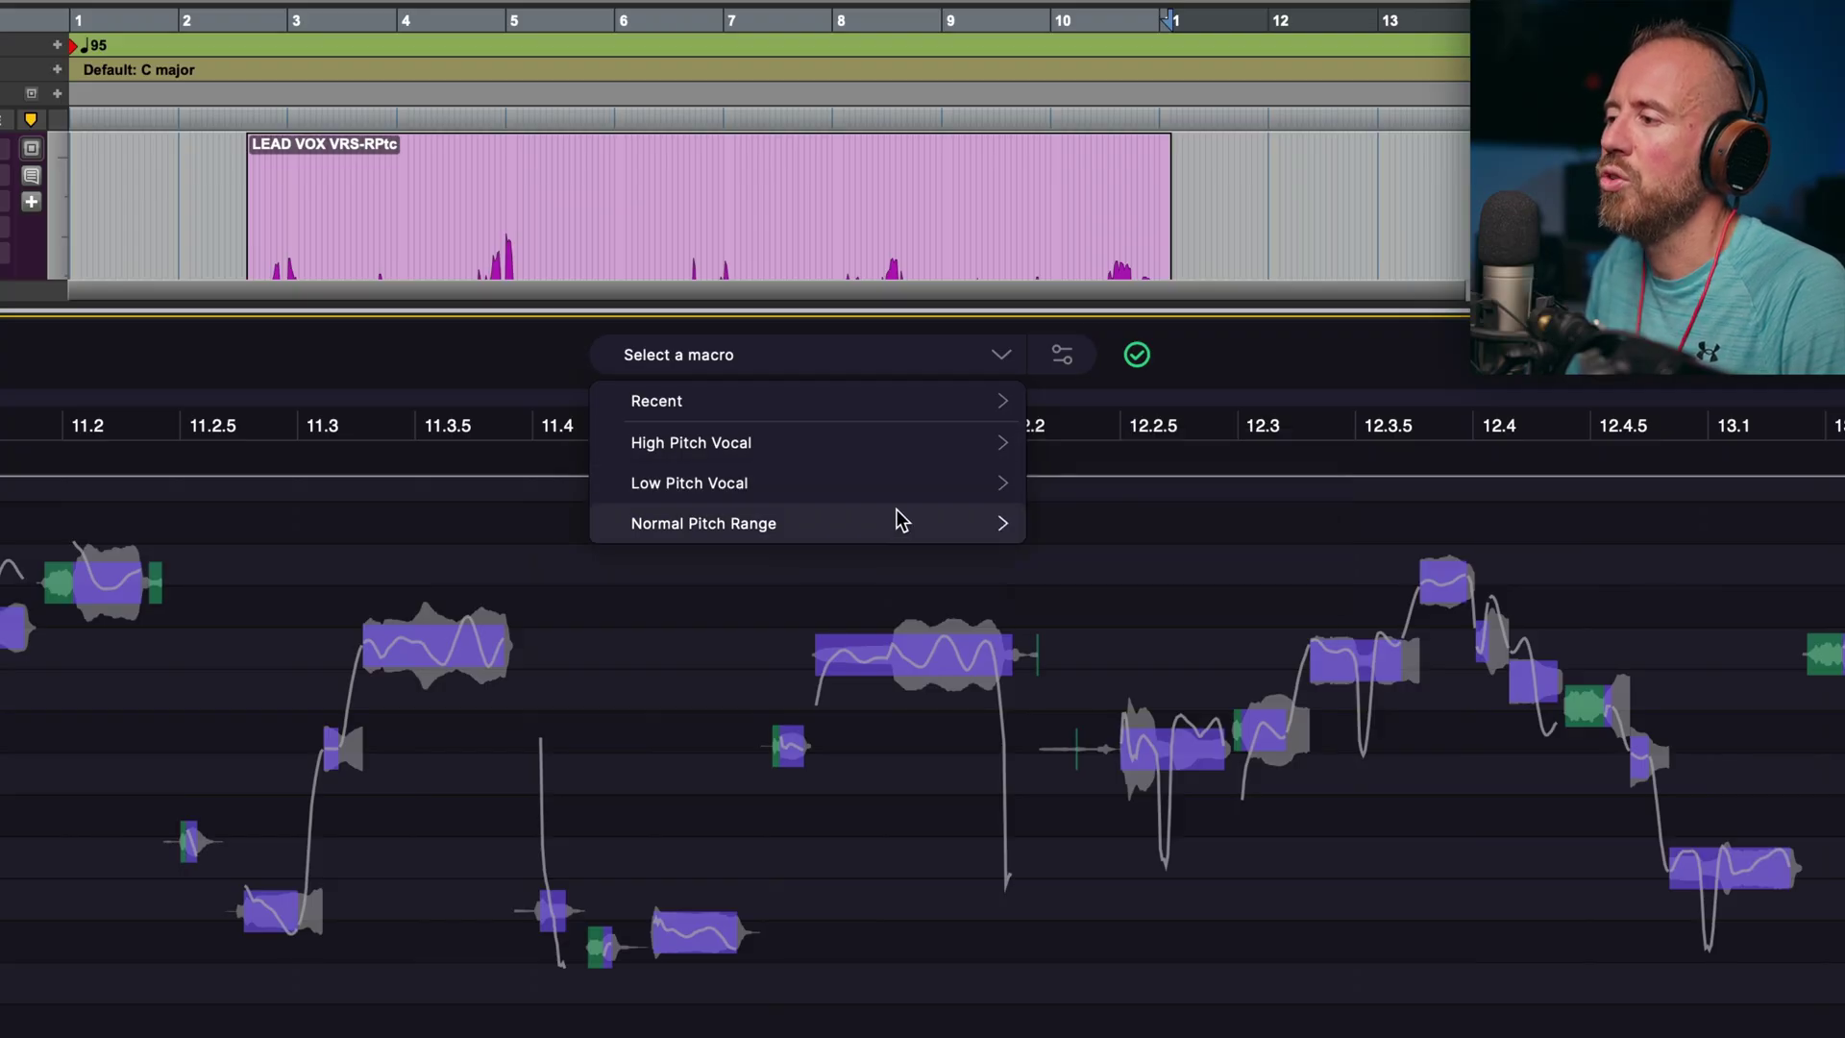
pyautogui.moveTo(874, 526)
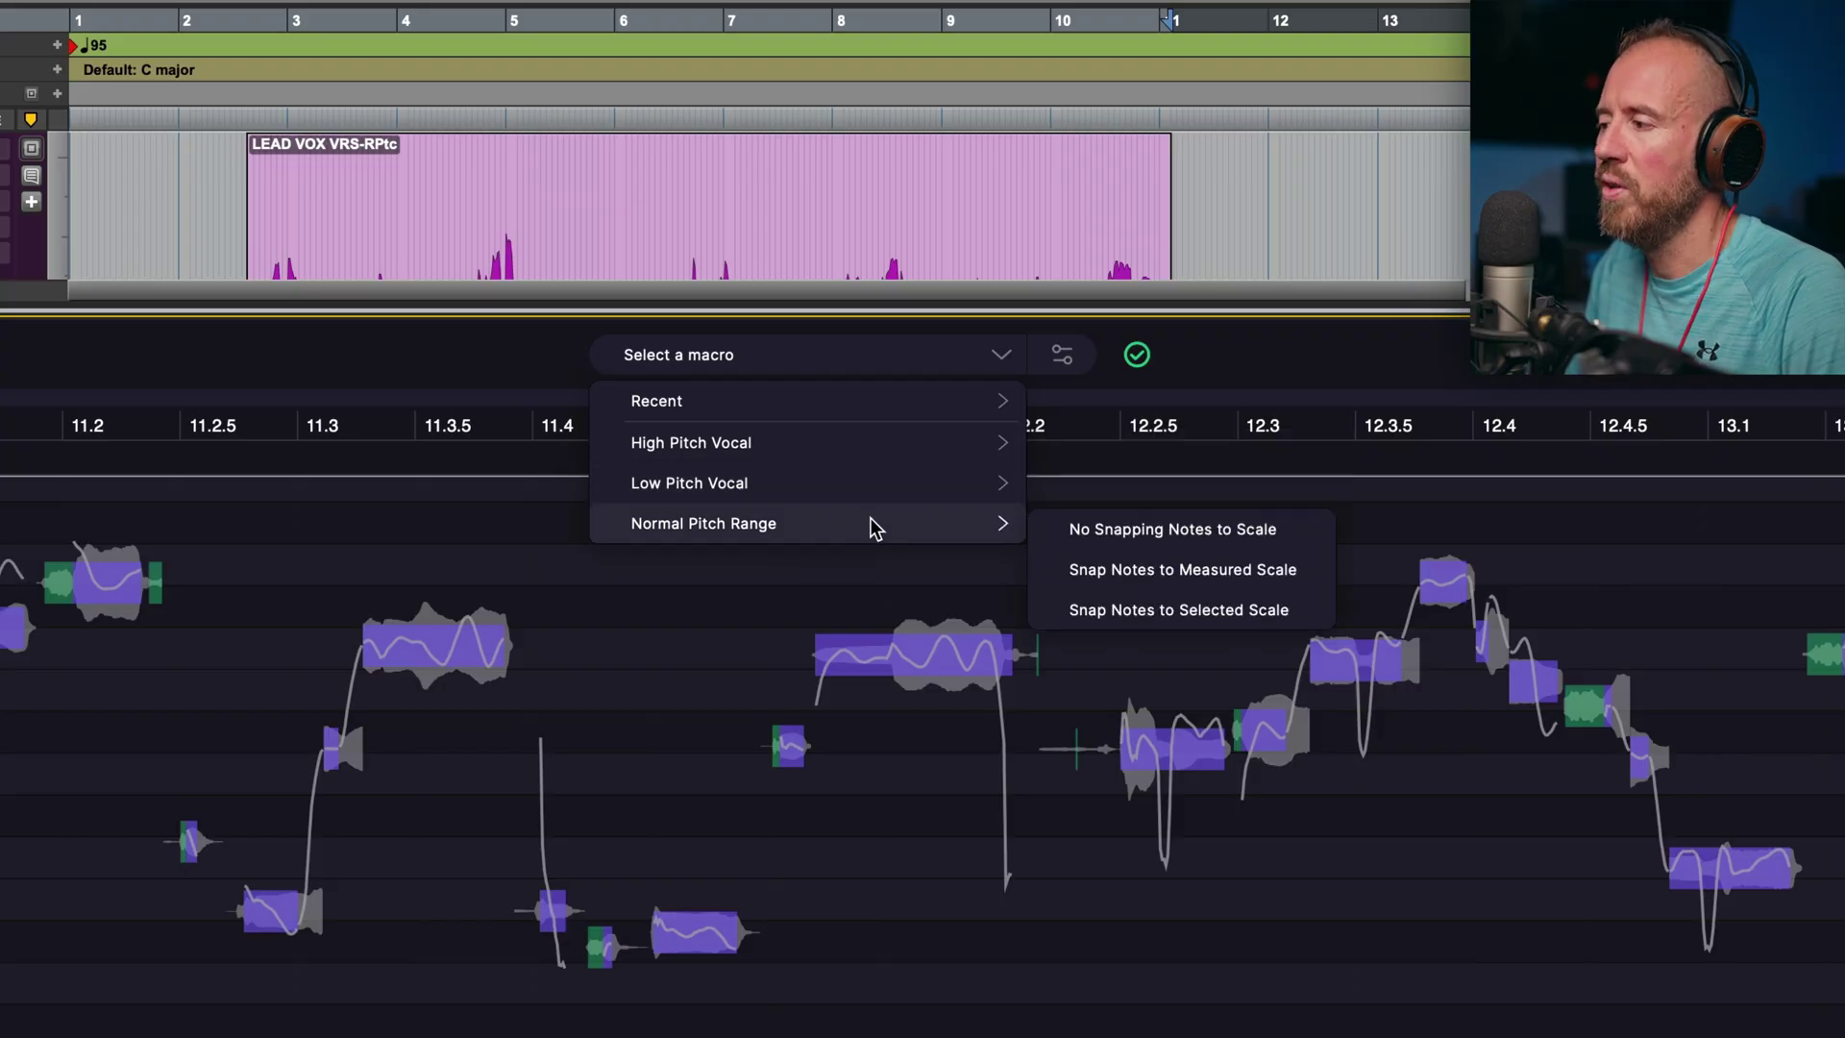
pyautogui.click(1195, 611)
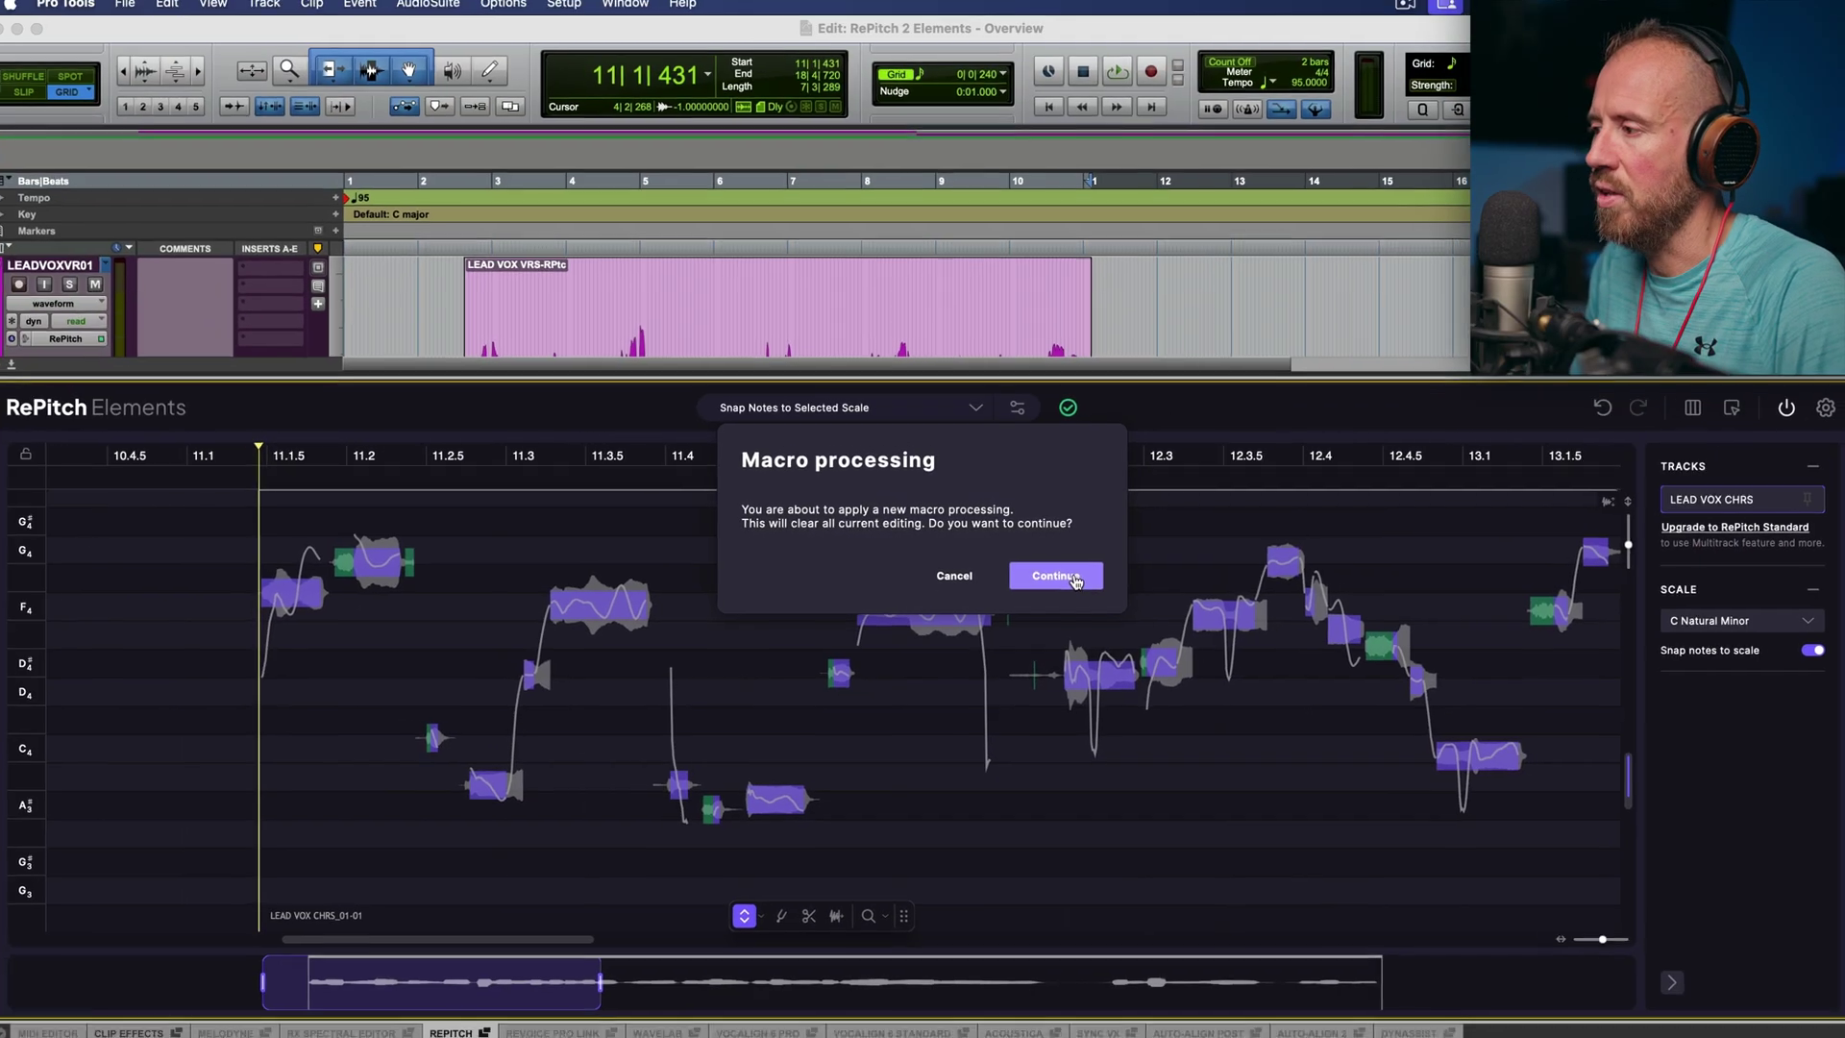
pyautogui.click(1180, 607)
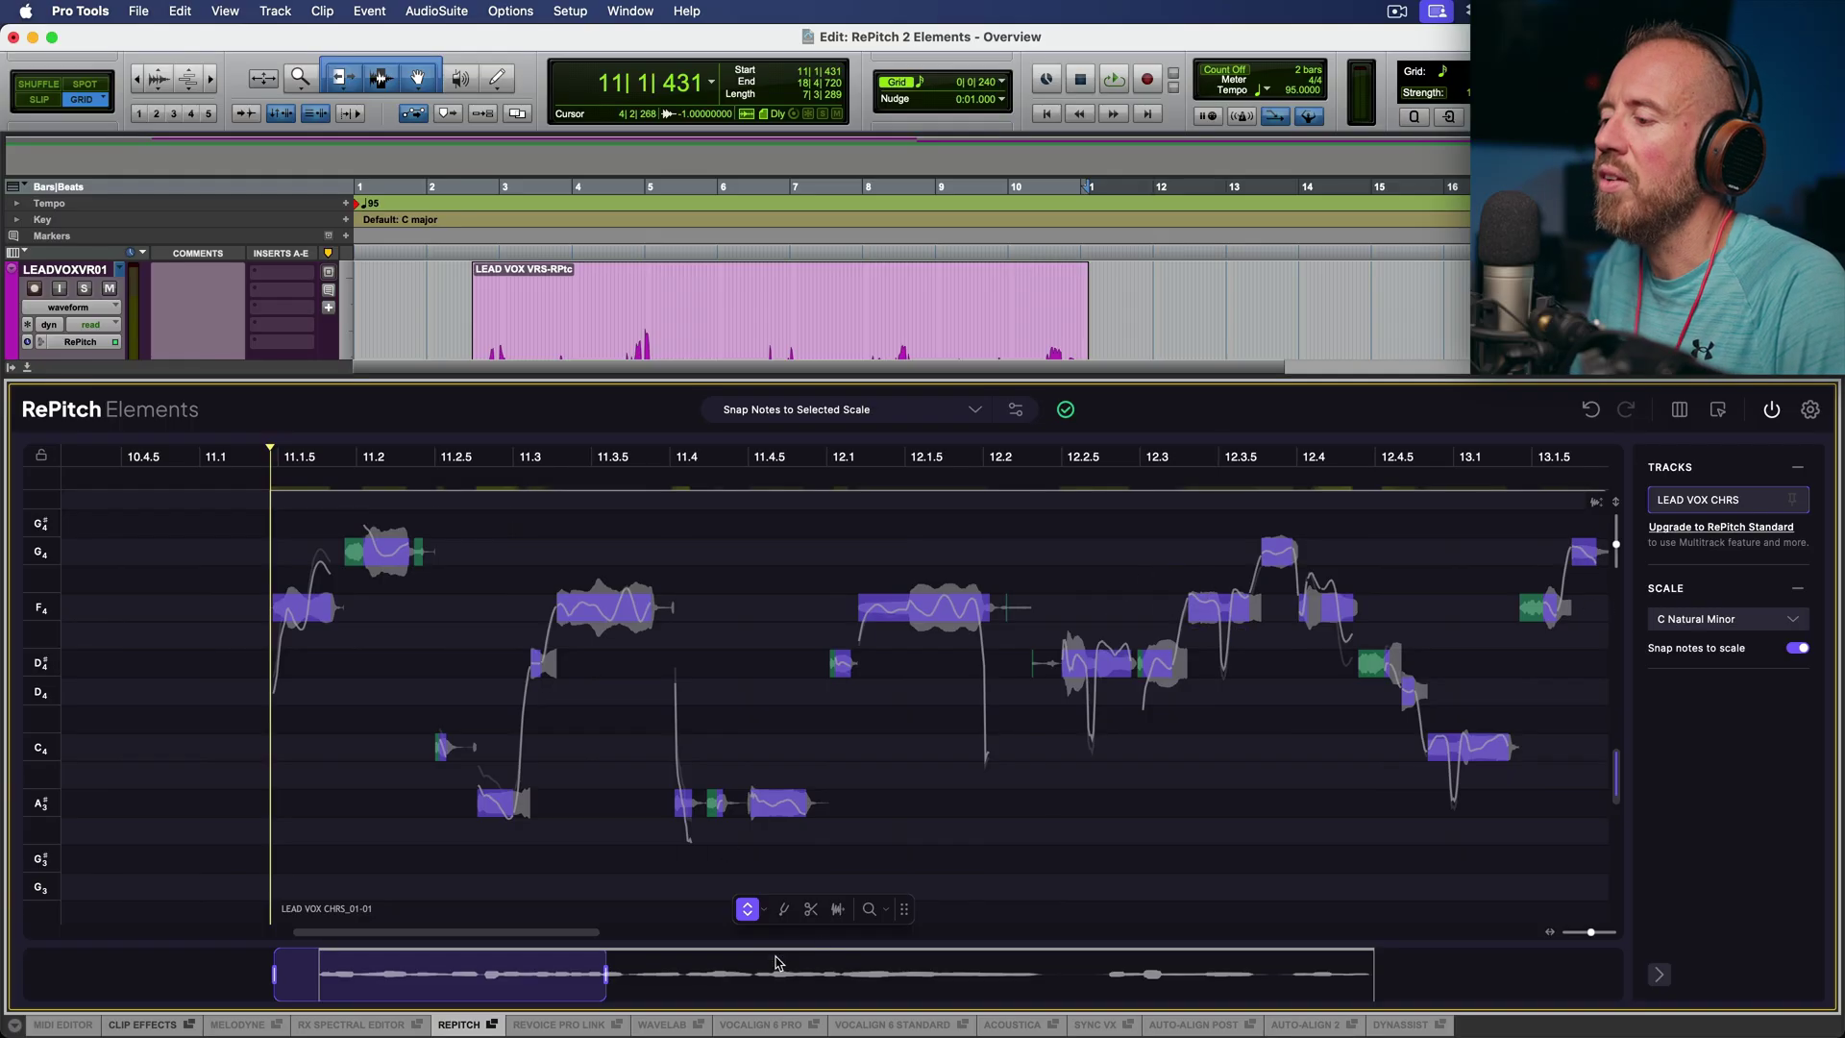
# Split the F4 notes ending at 12.2, just before 12.3.5 and at the start of the chorus near 11.1.5.
pyautogui.click(810, 909)
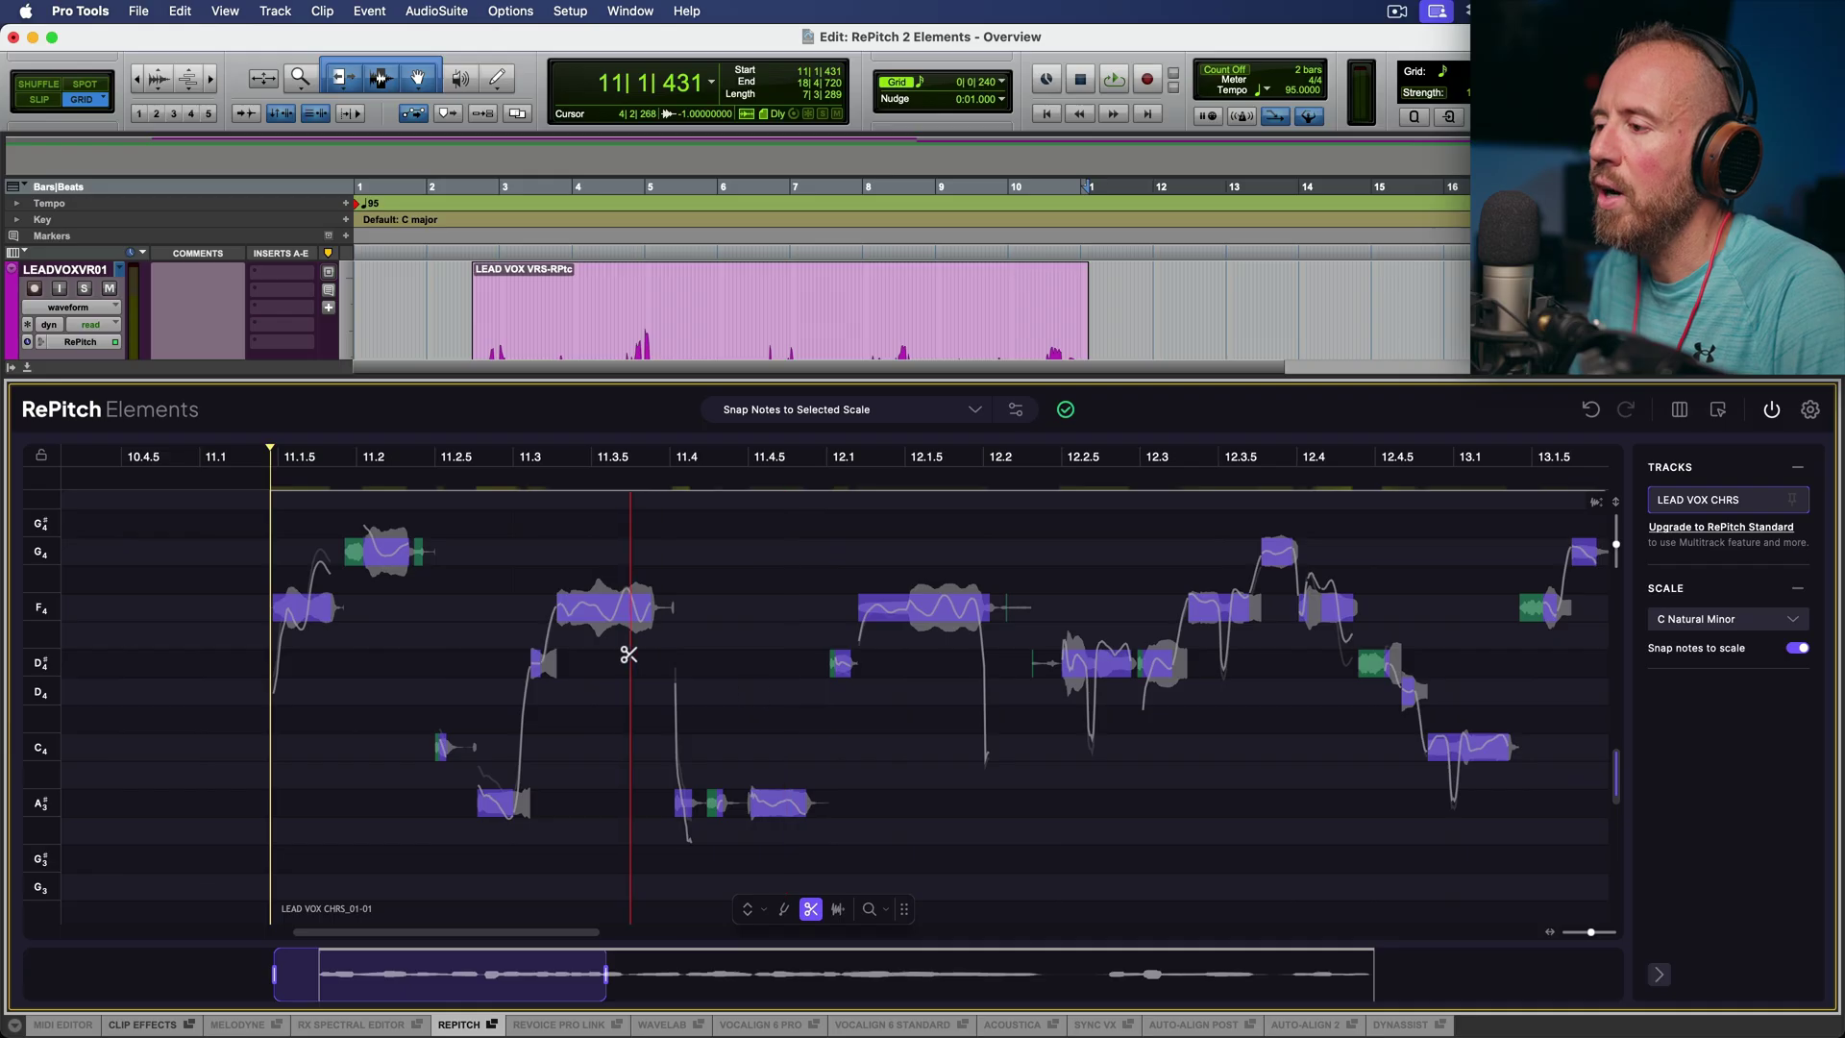
pyautogui.click(973, 655)
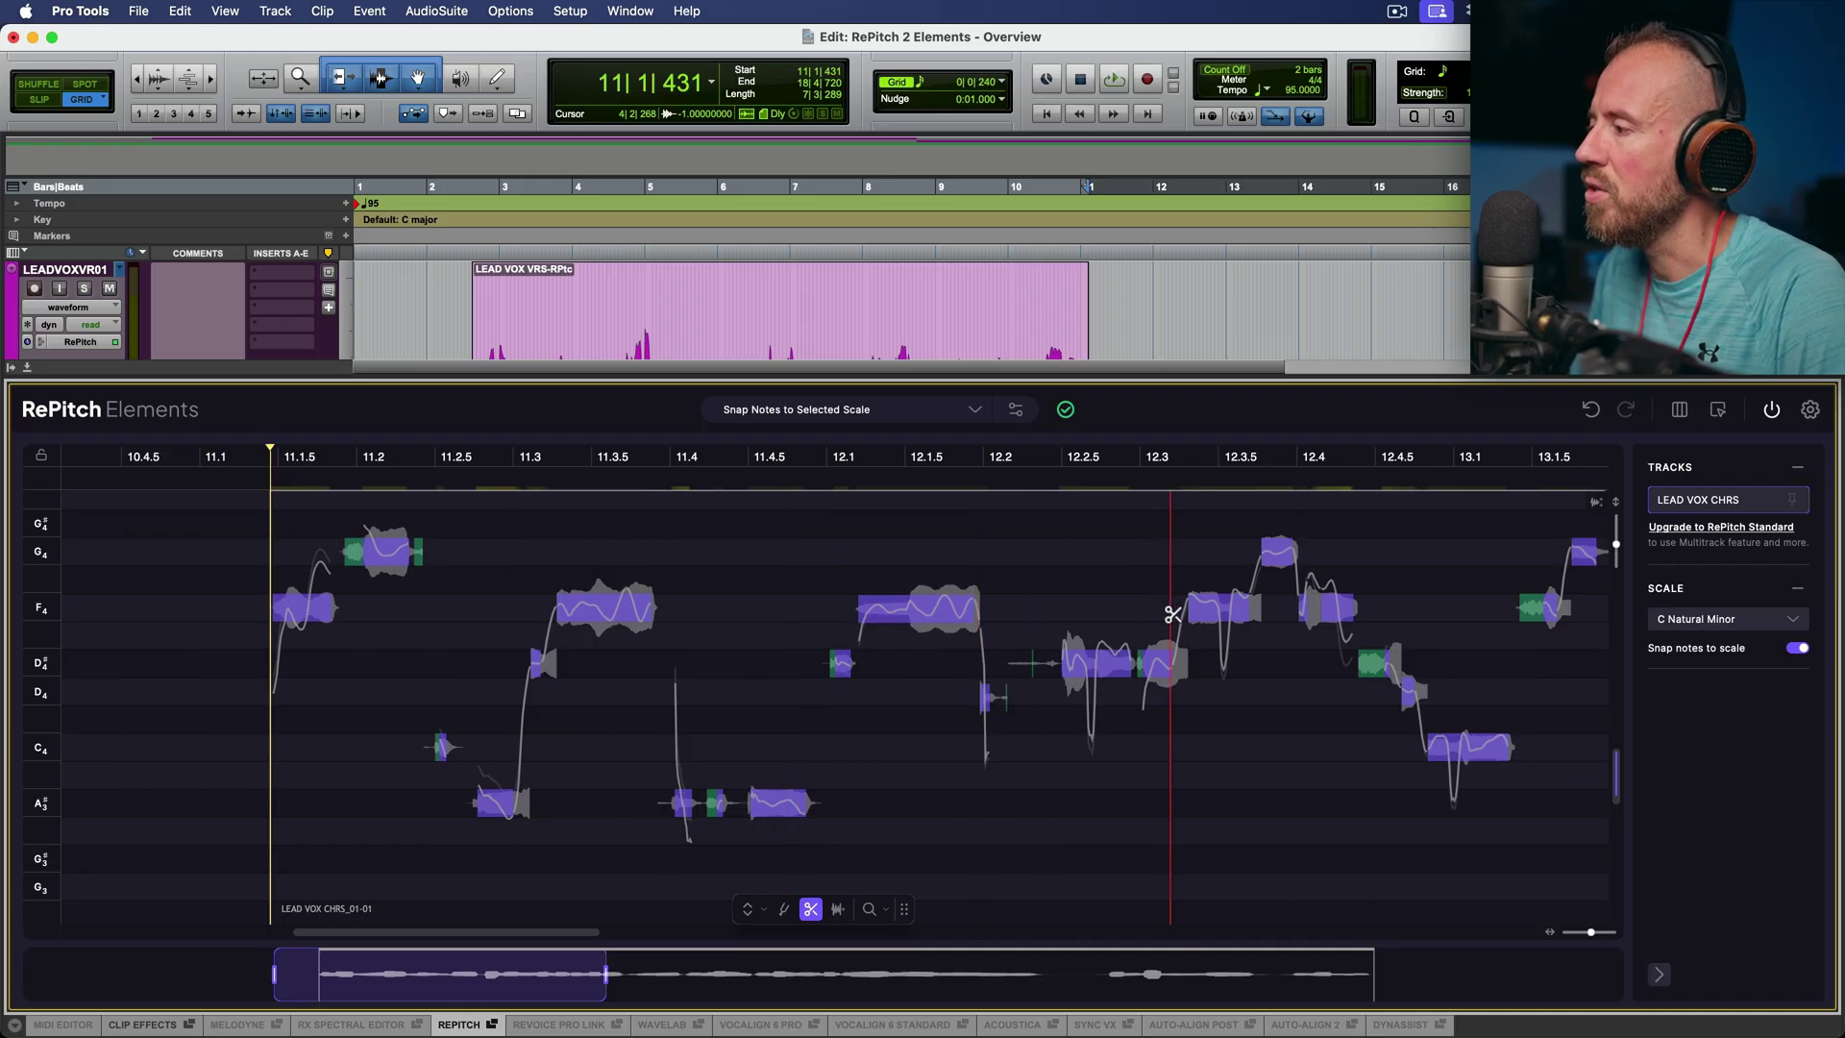
pyautogui.click(1221, 647)
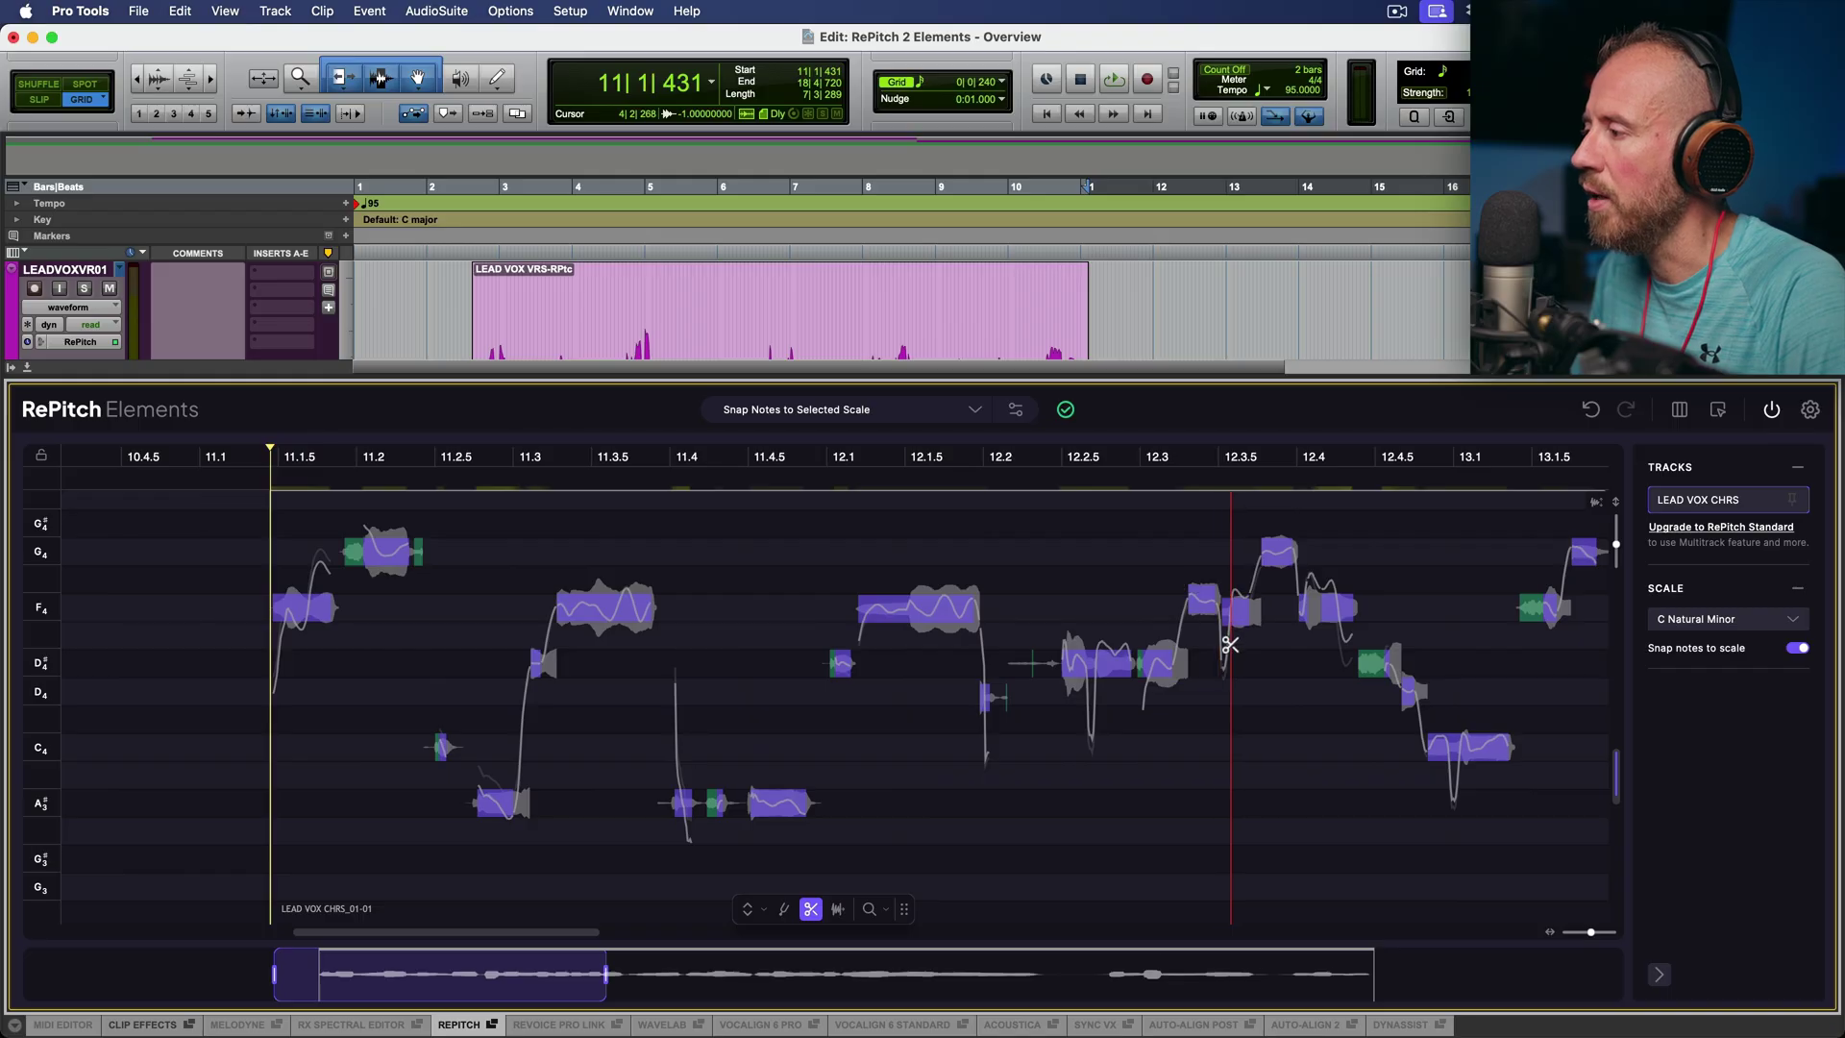
pyautogui.click(312, 588)
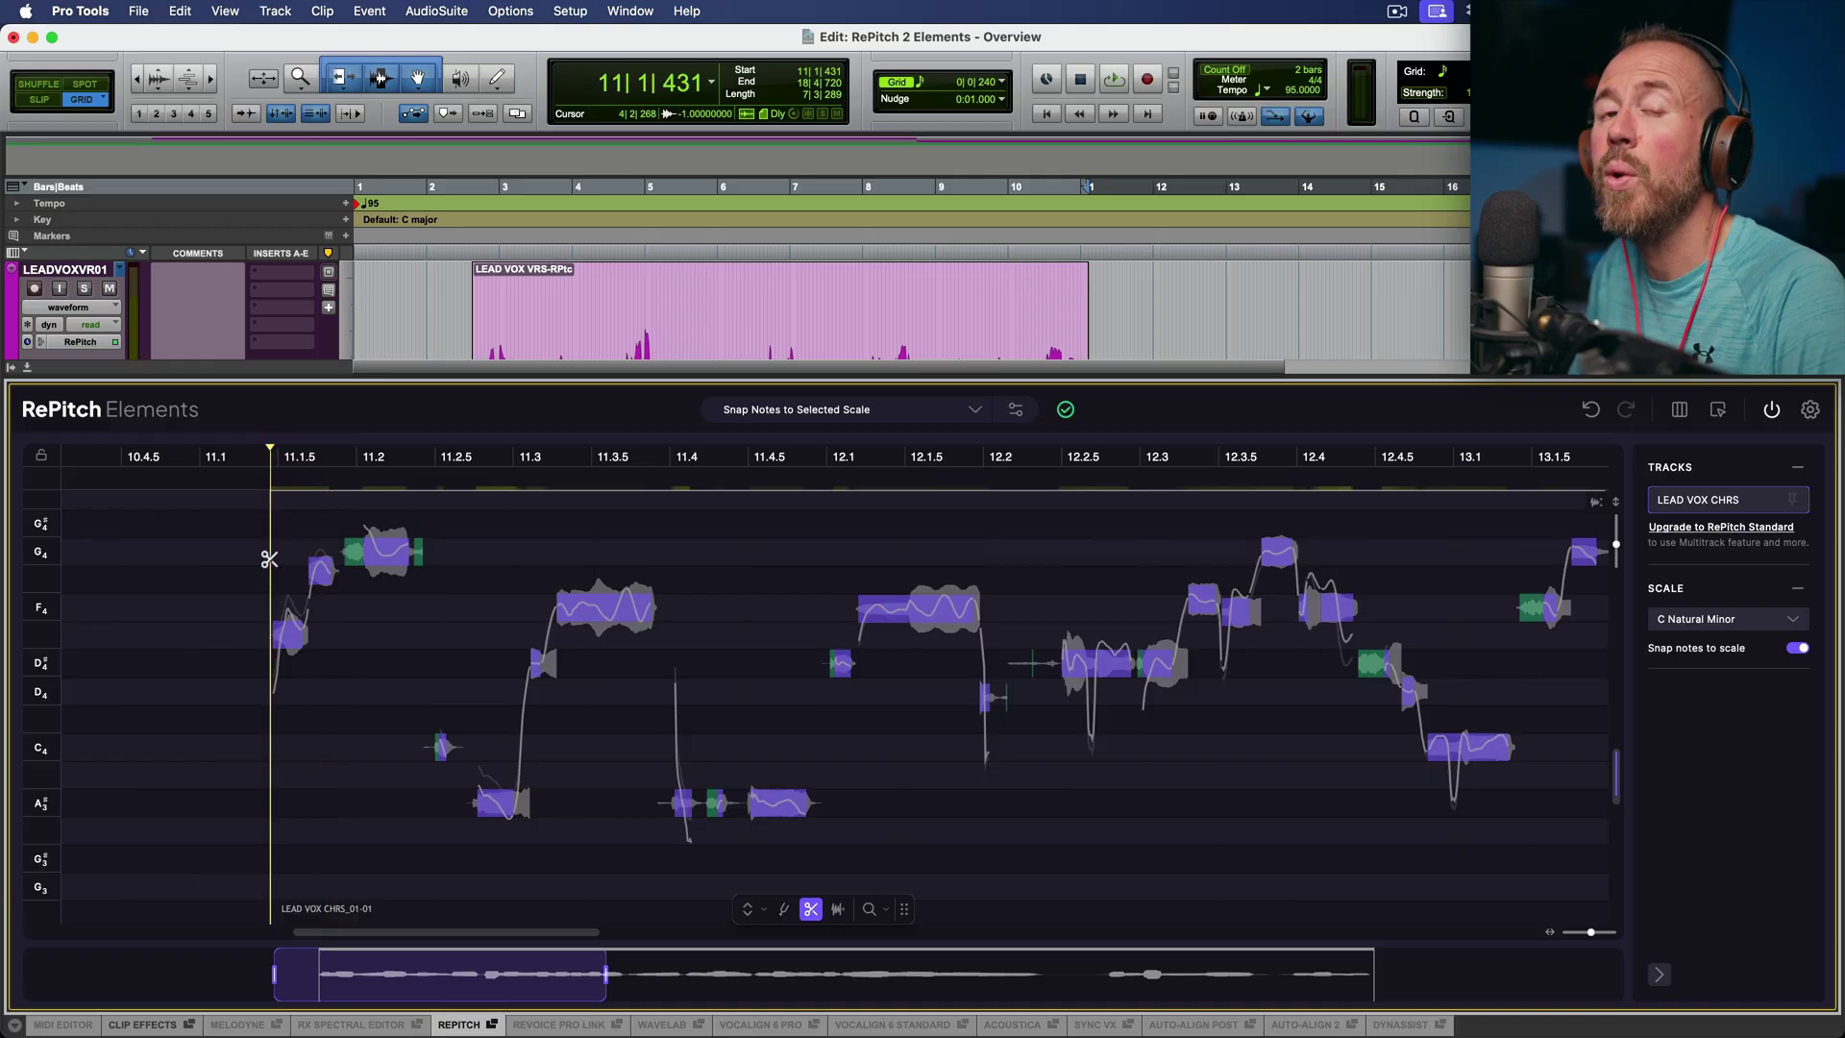
# Play back the chorus vocal from its start to just past 13.2 to check the splits.
pyautogui.press('space')
pyautogui.scroll(2, 275, 545)
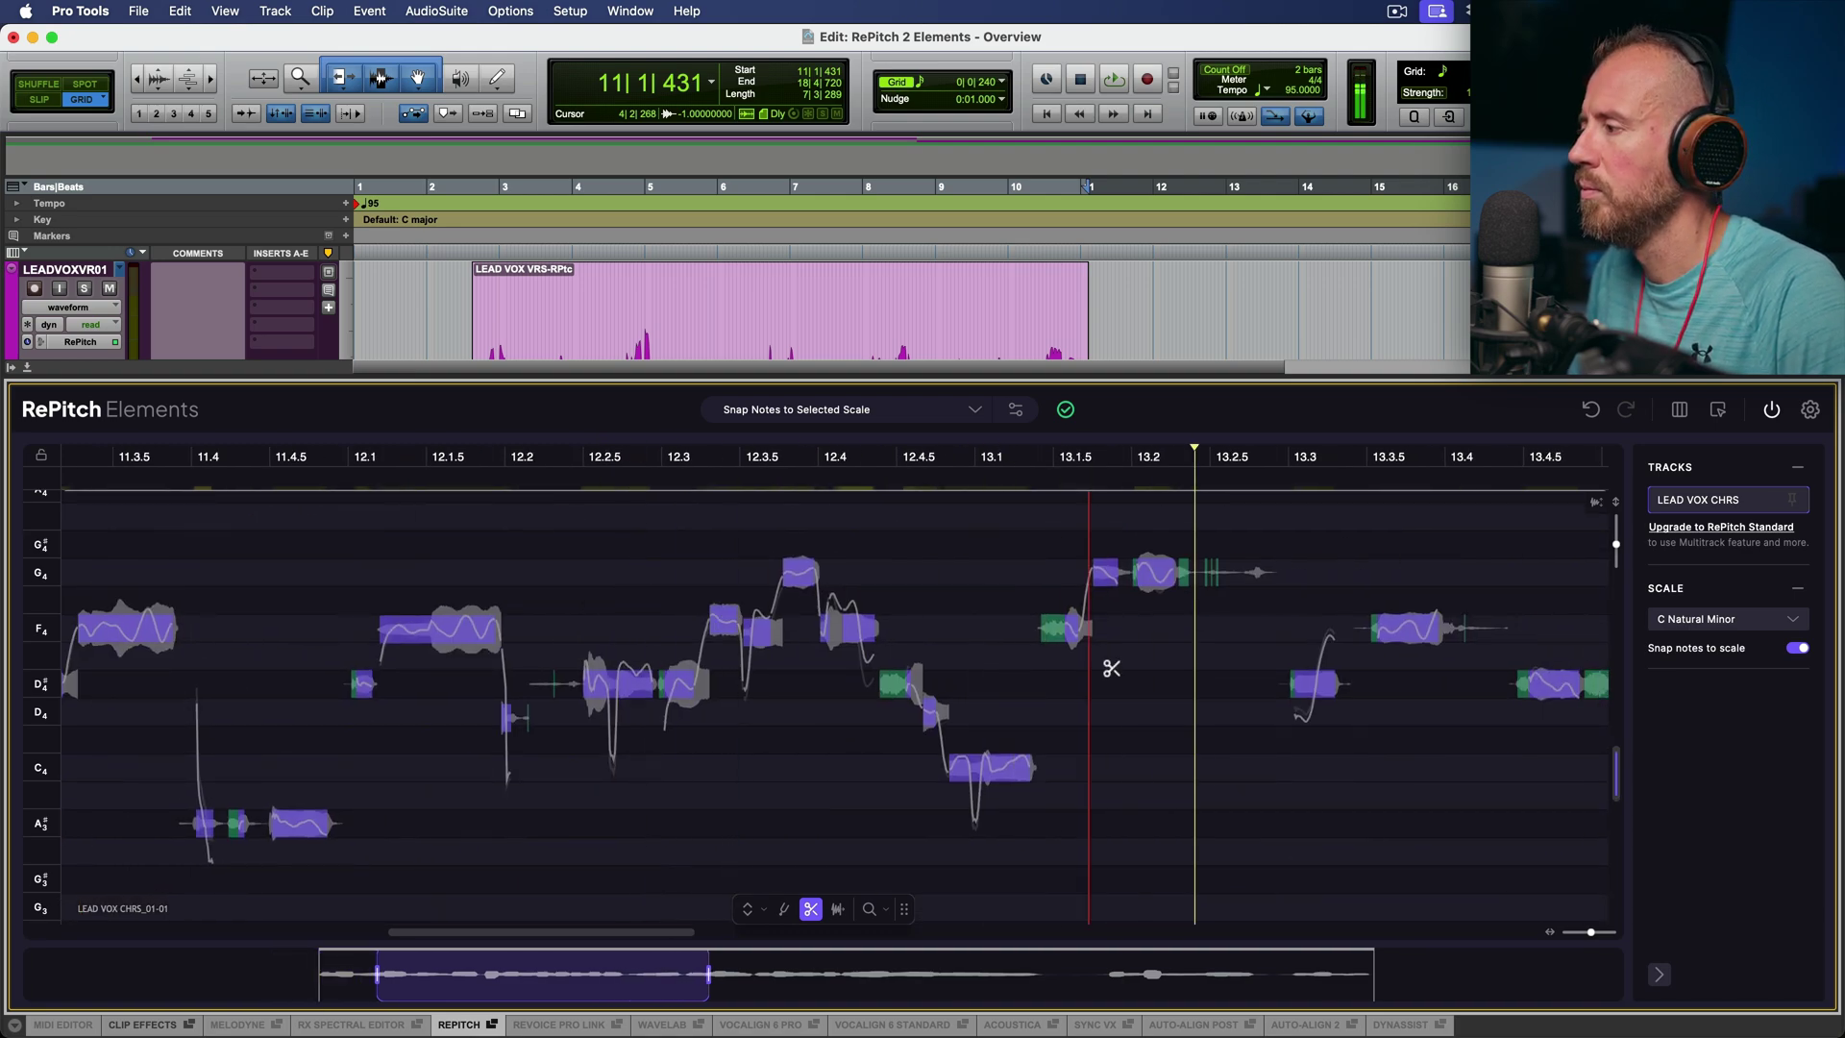
pyautogui.press('space')
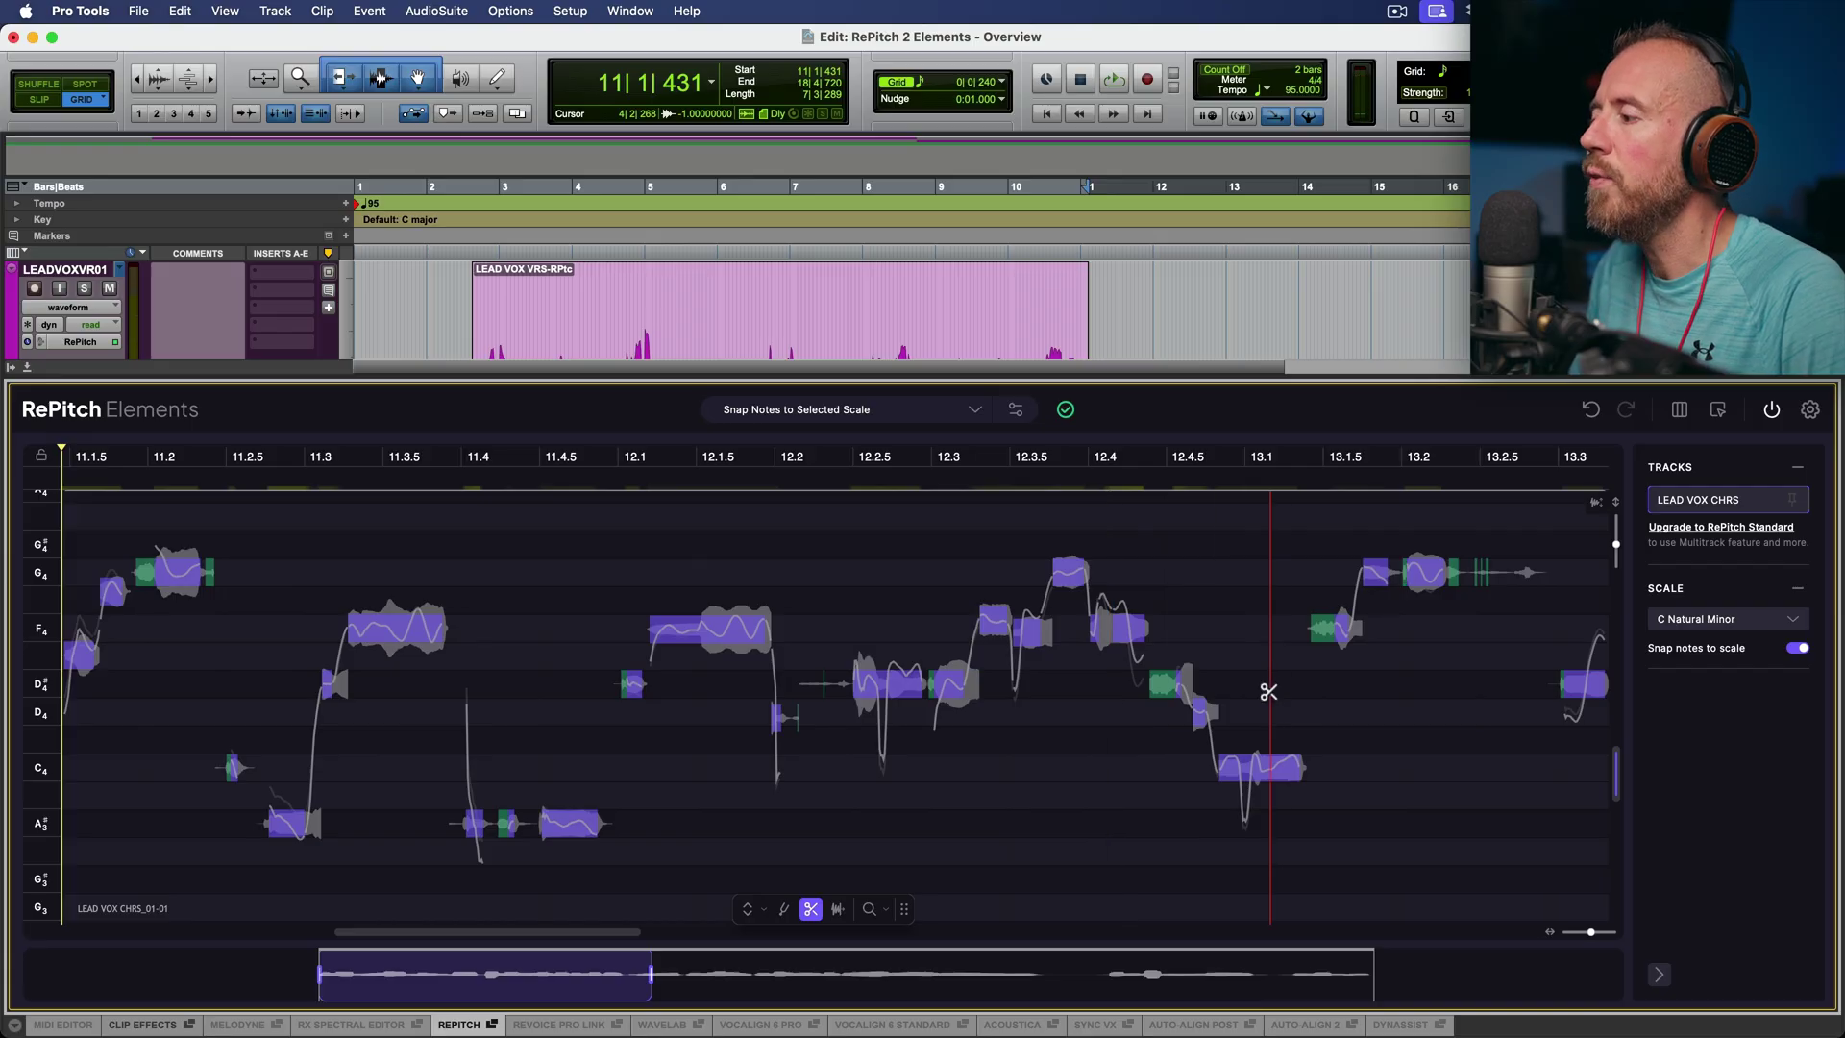
pyautogui.hscroll(5, 1330, 769)
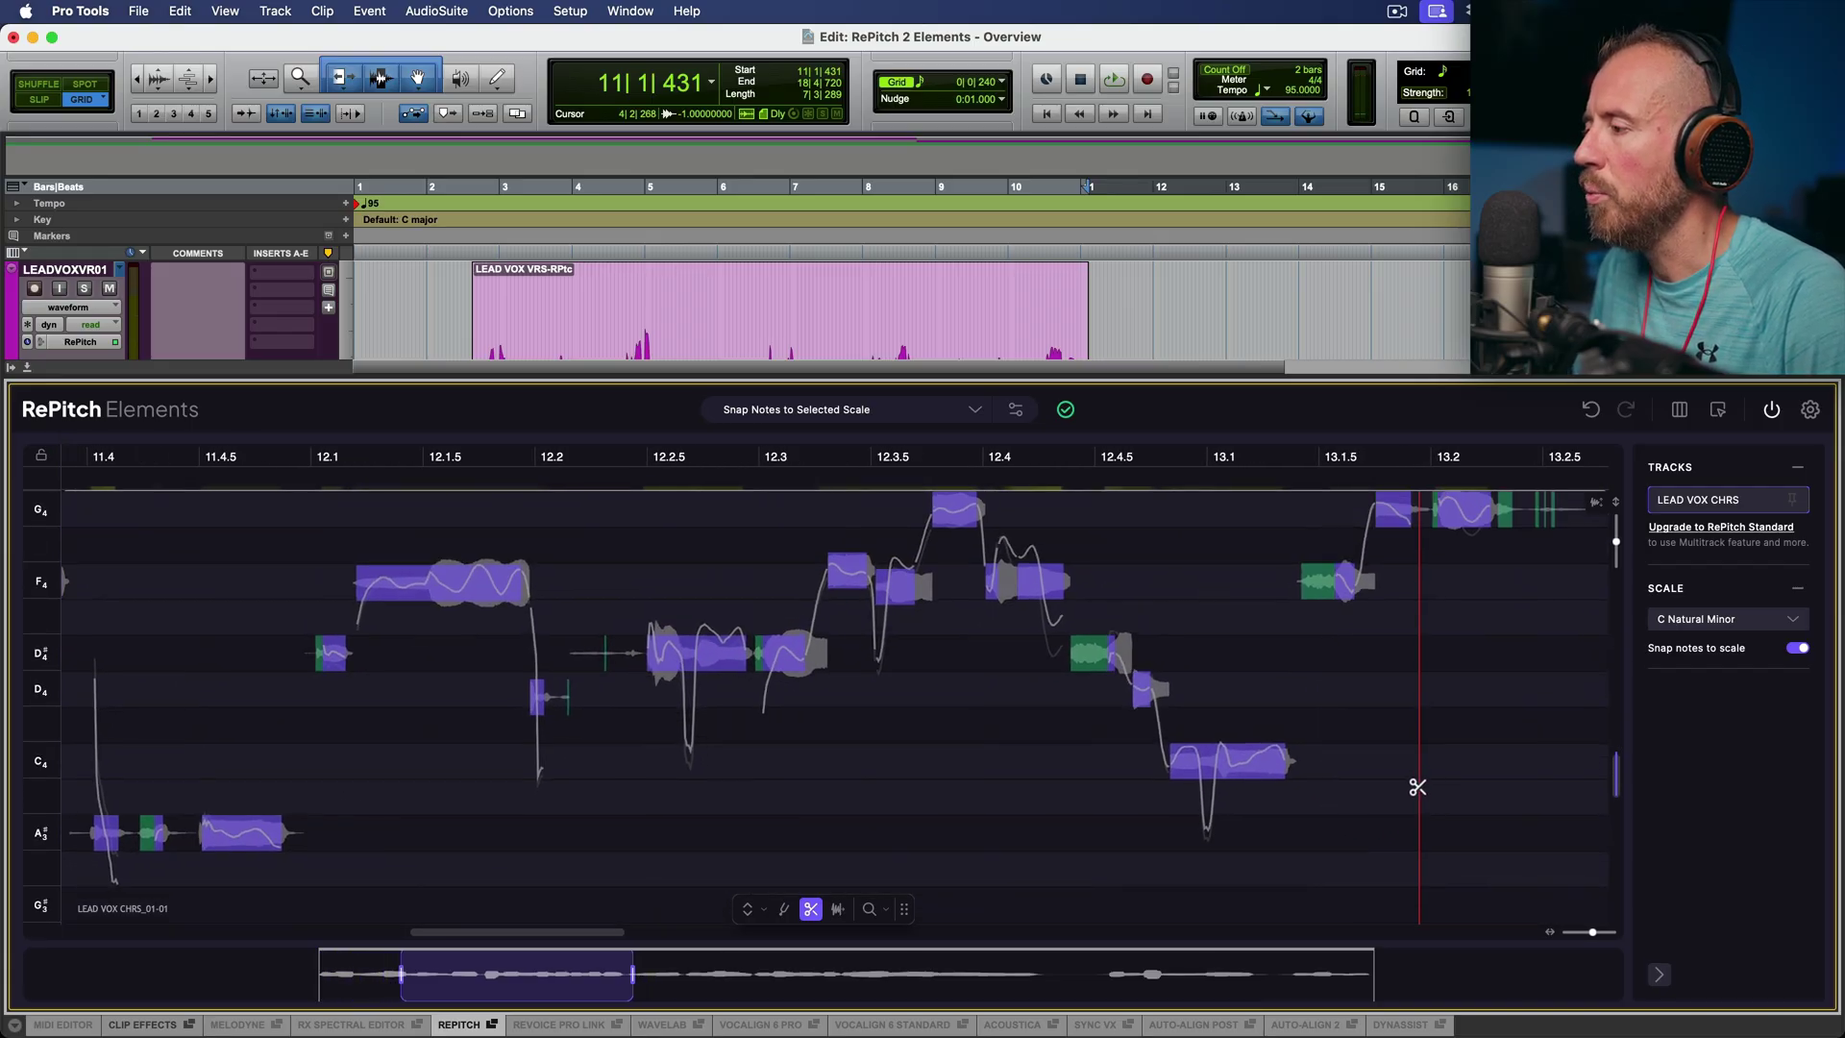
# Split the C4 note at 13.1 and the D#4 note just after 13.3 in the chorus vocal.
pyautogui.click(1204, 796)
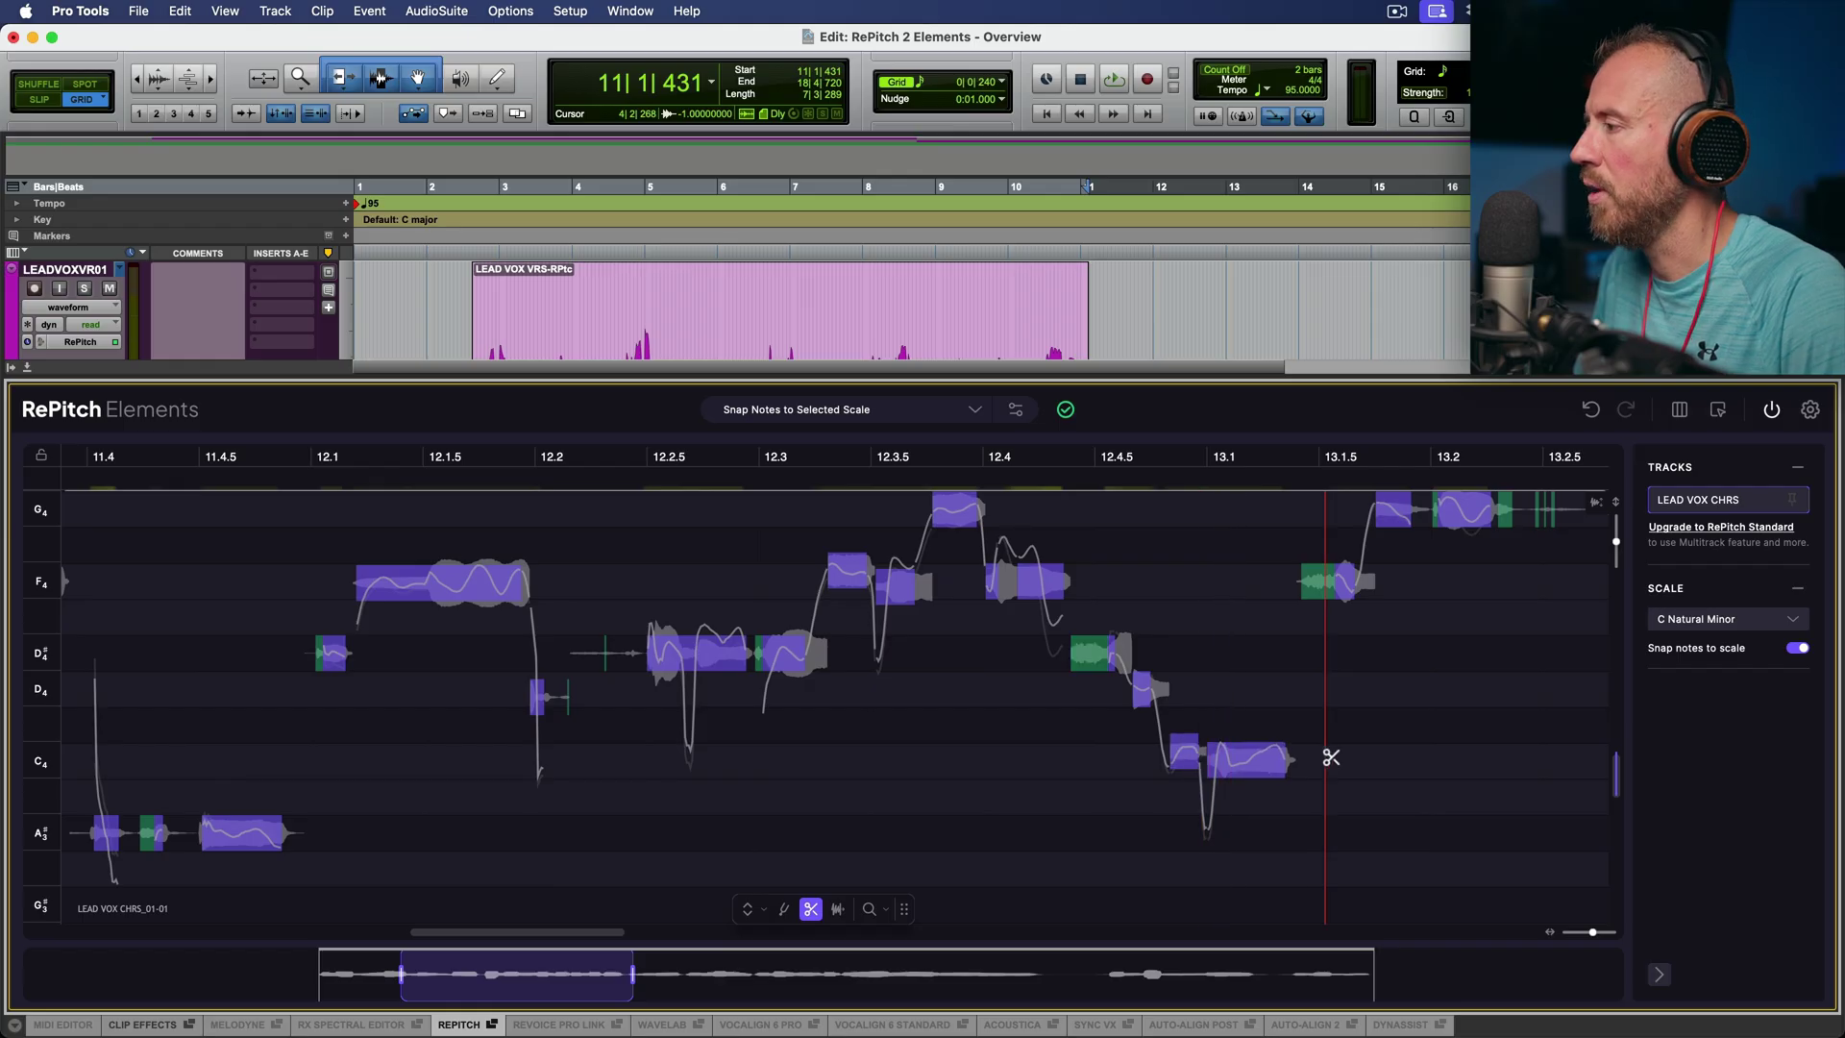
pyautogui.hscroll(10, 1330, 757)
pyautogui.scroll(2, 1330, 757)
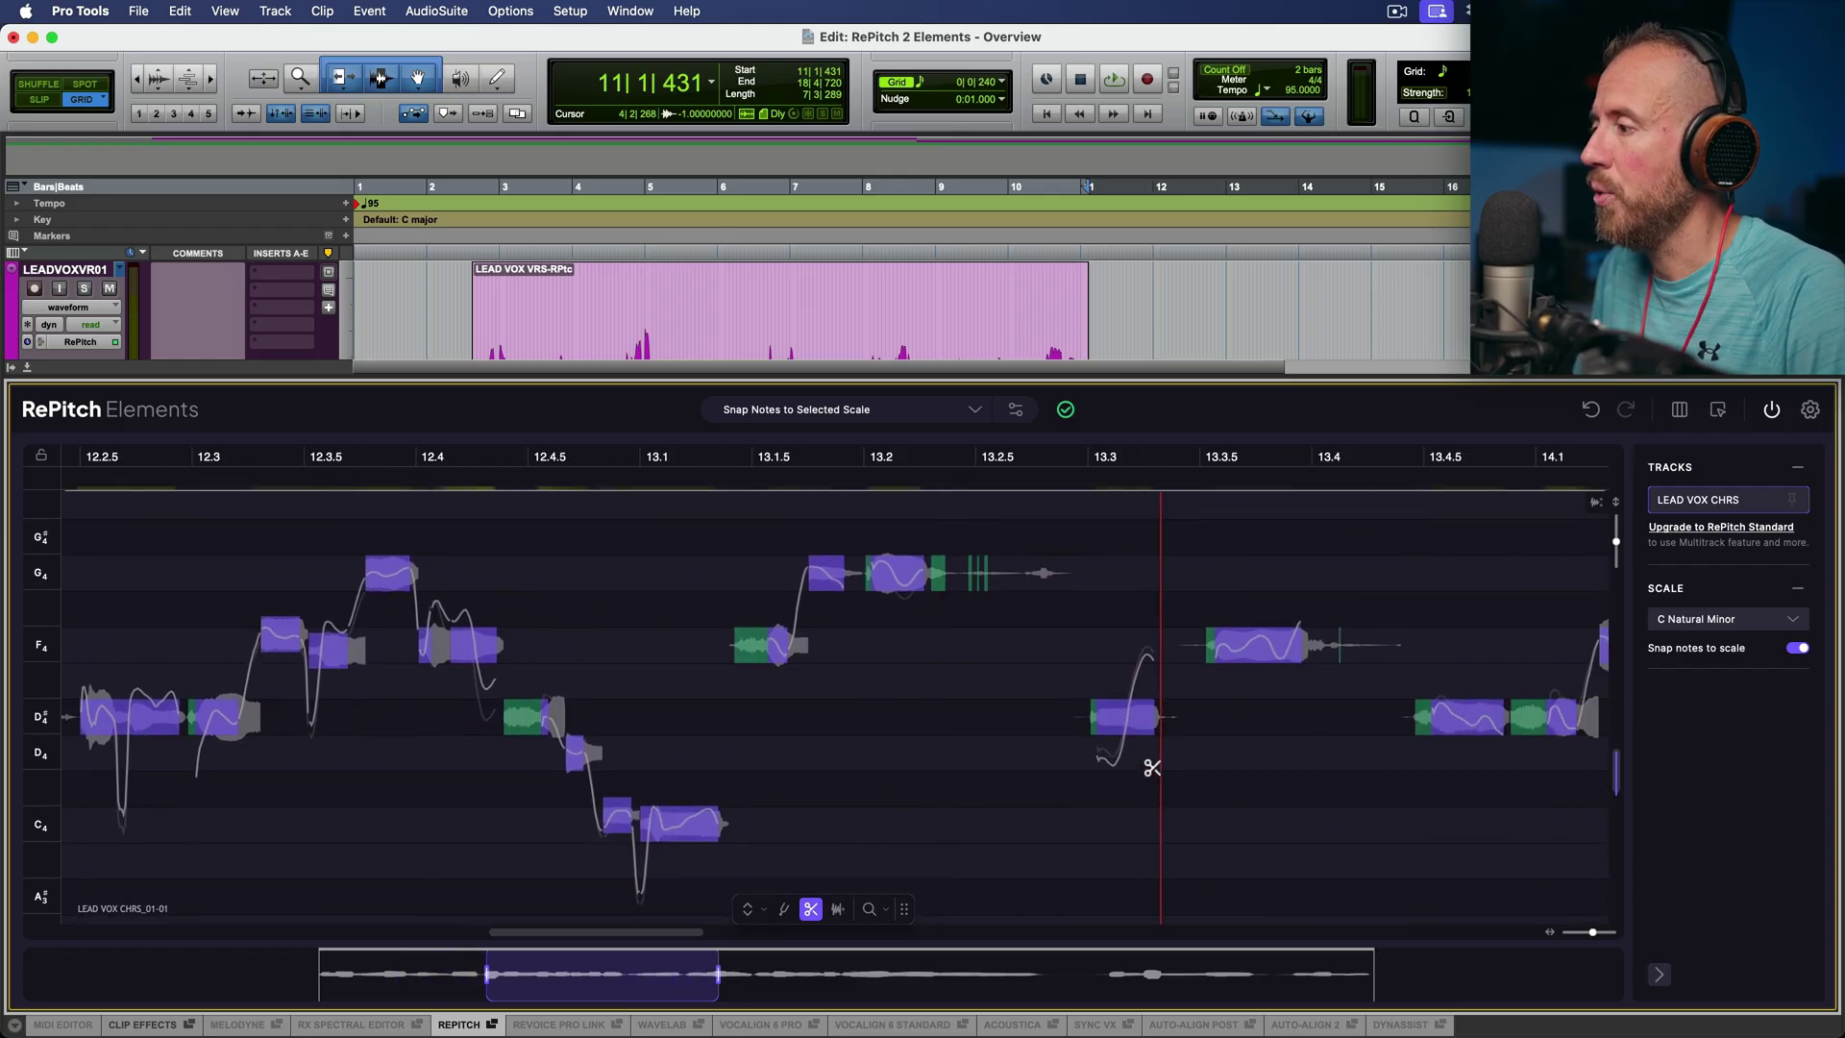
pyautogui.click(1128, 761)
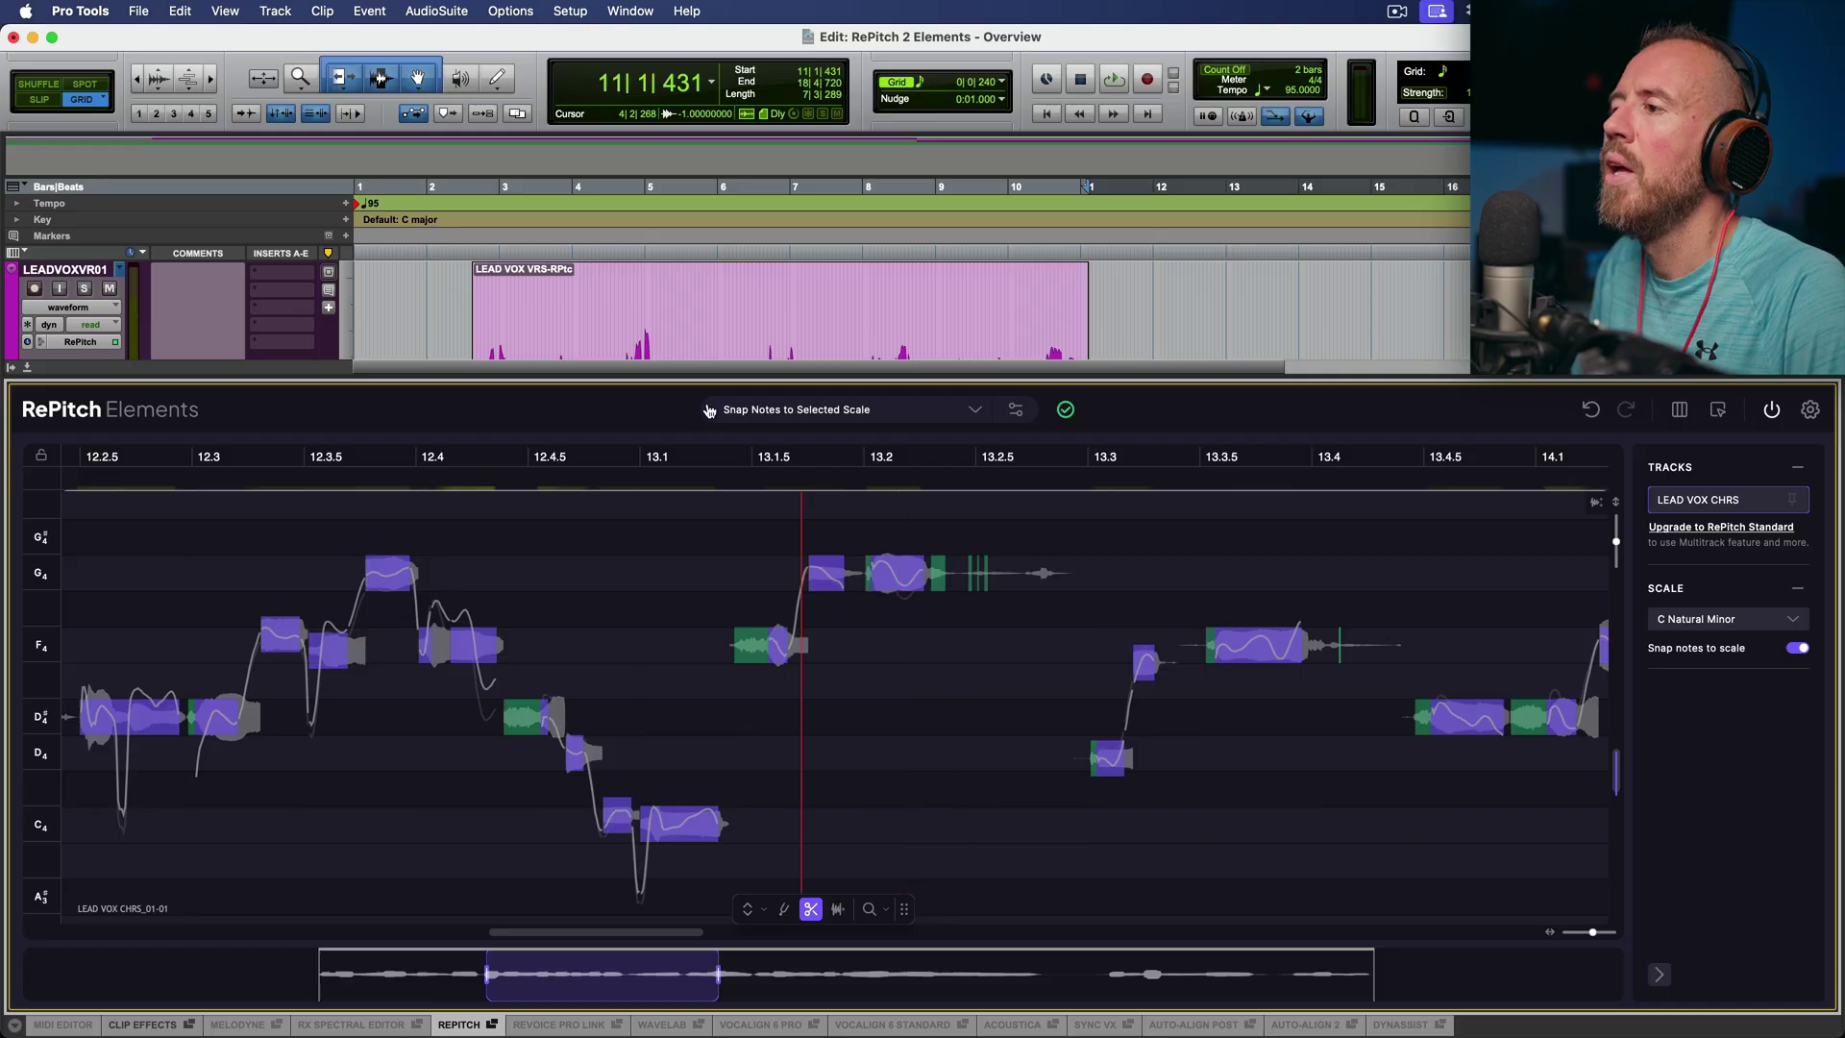
# Shrink the track heights in the edit window and play back the chorus vocal from its start.
pyautogui.moveTo(766, 356); pyautogui.dragTo(765, 291)
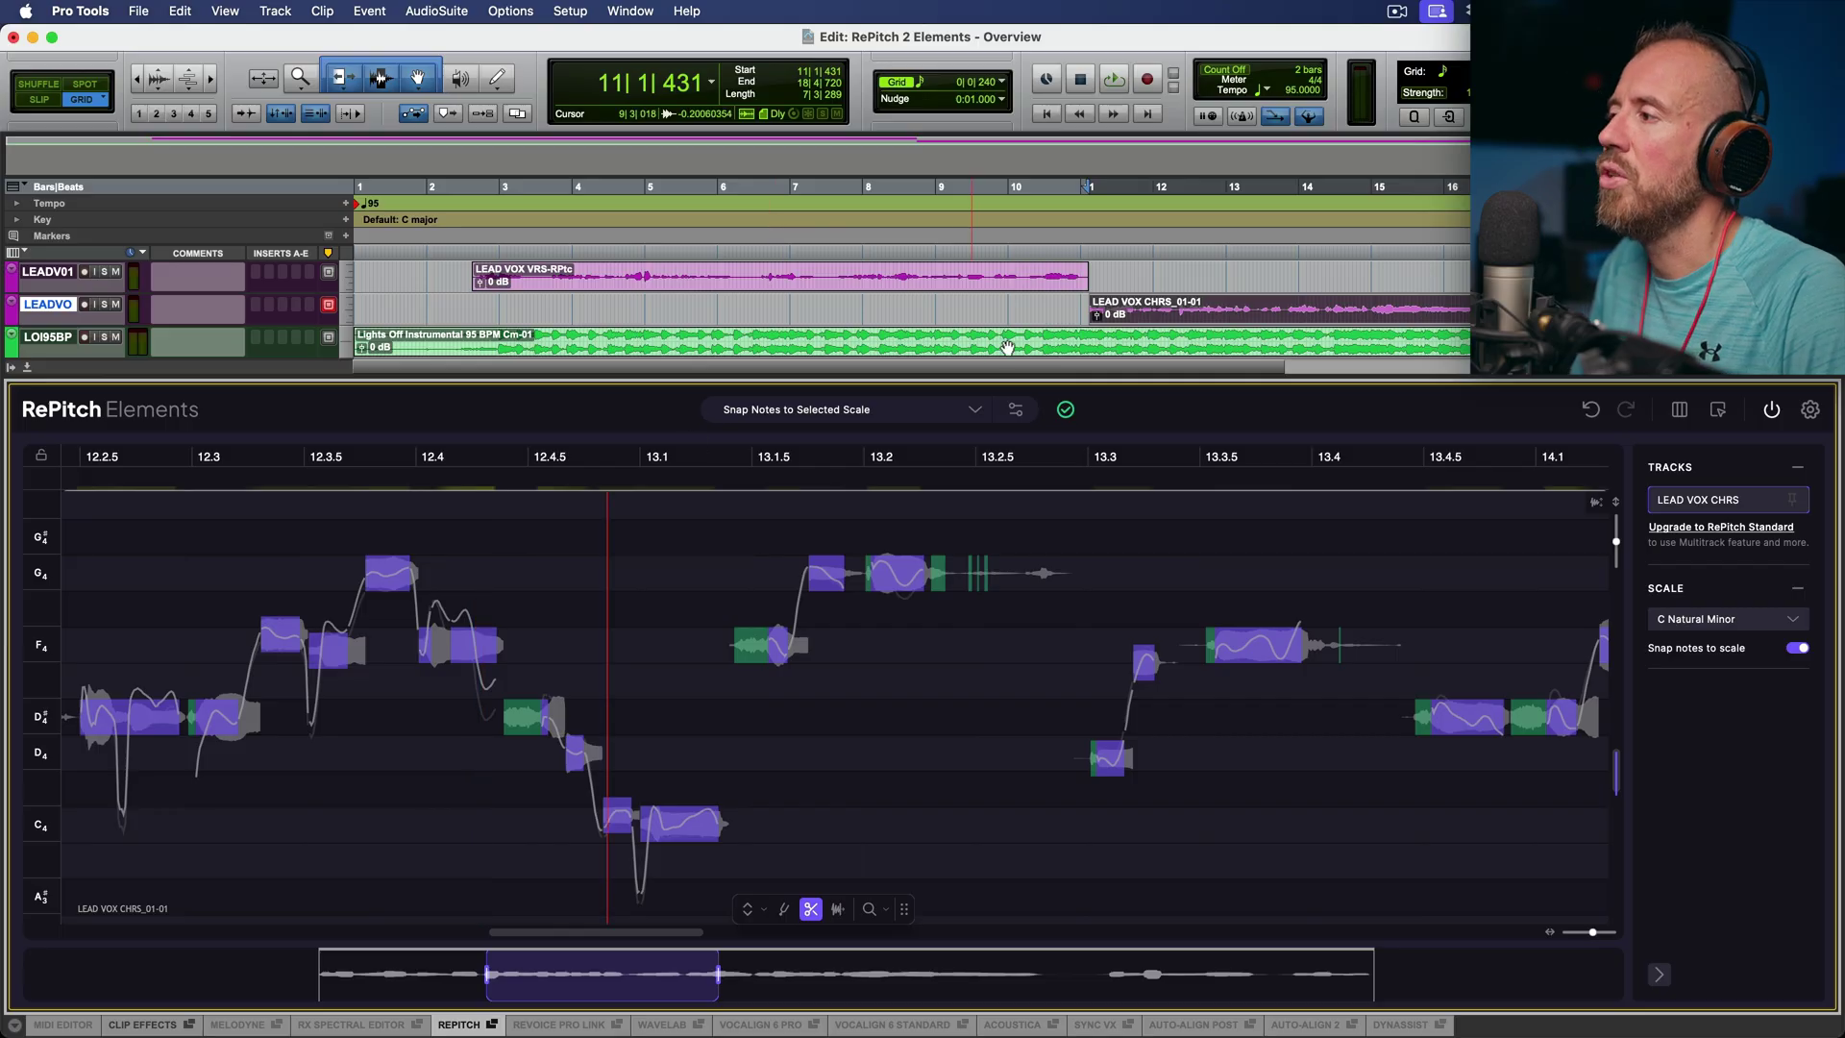
pyautogui.click(1049, 299)
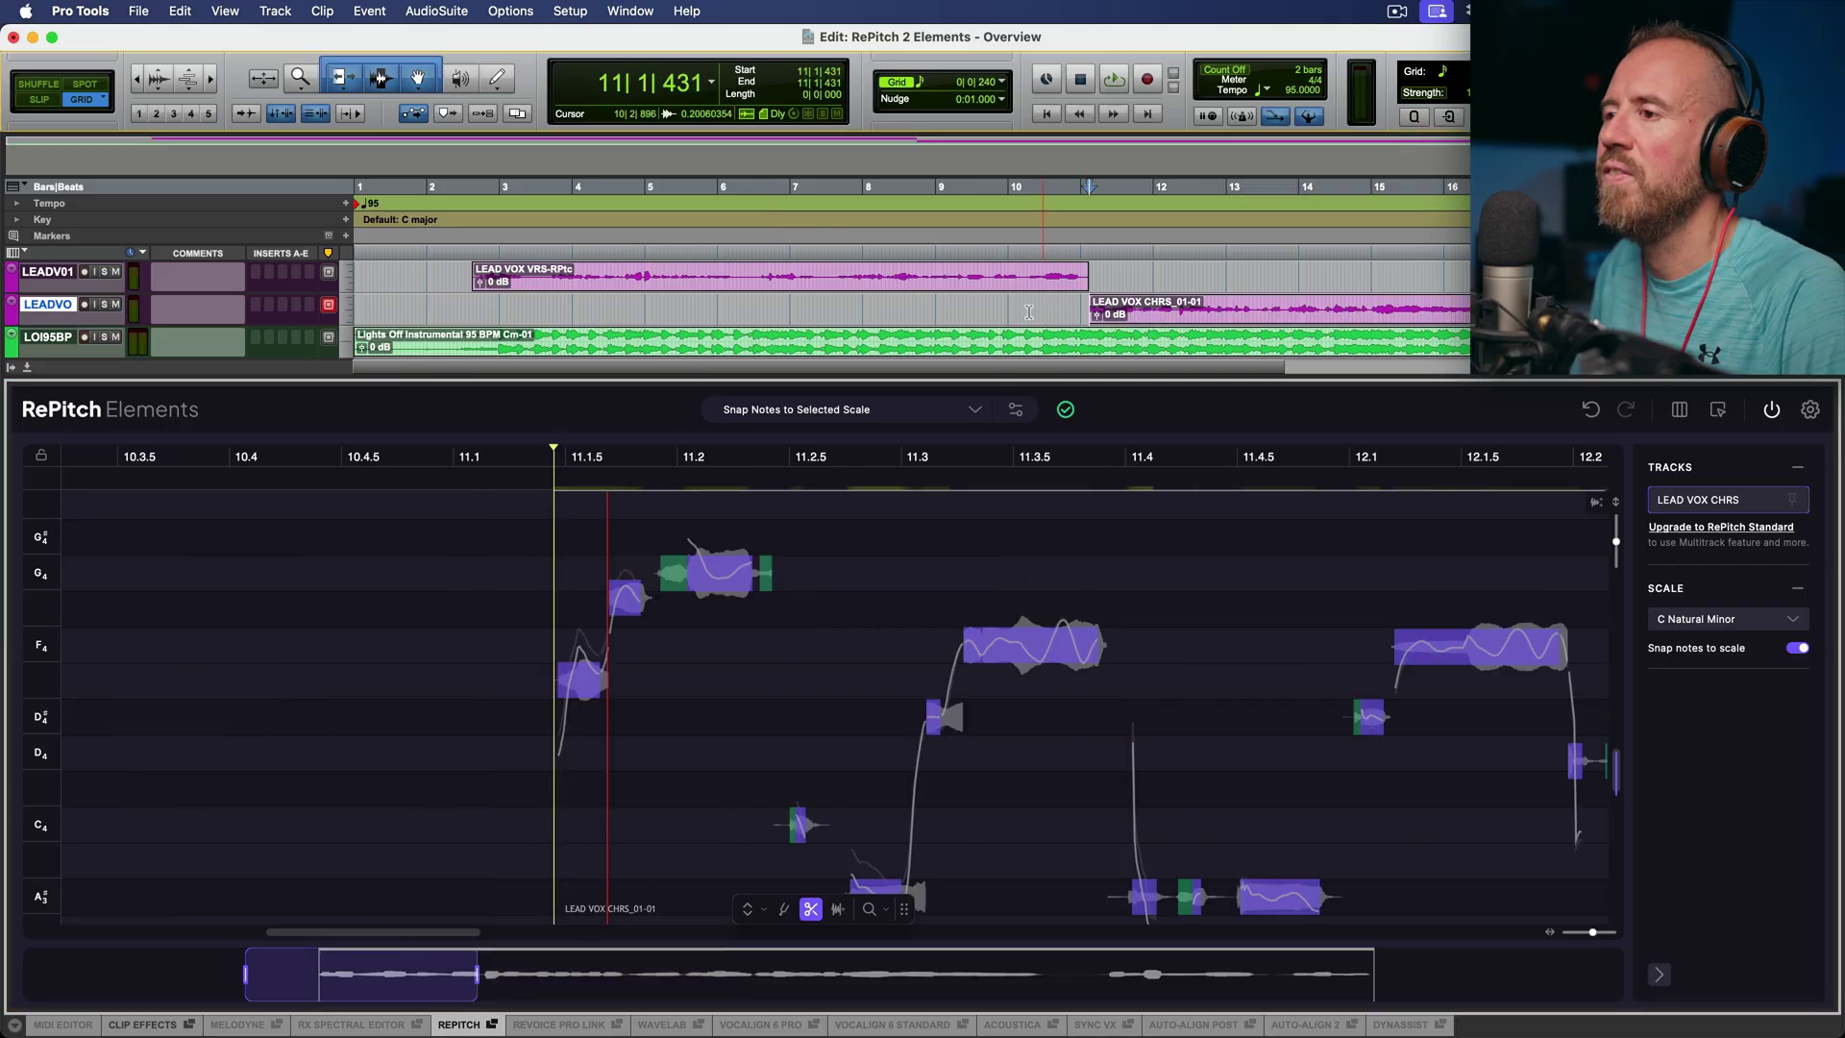
pyautogui.hscroll(5, 963, 567)
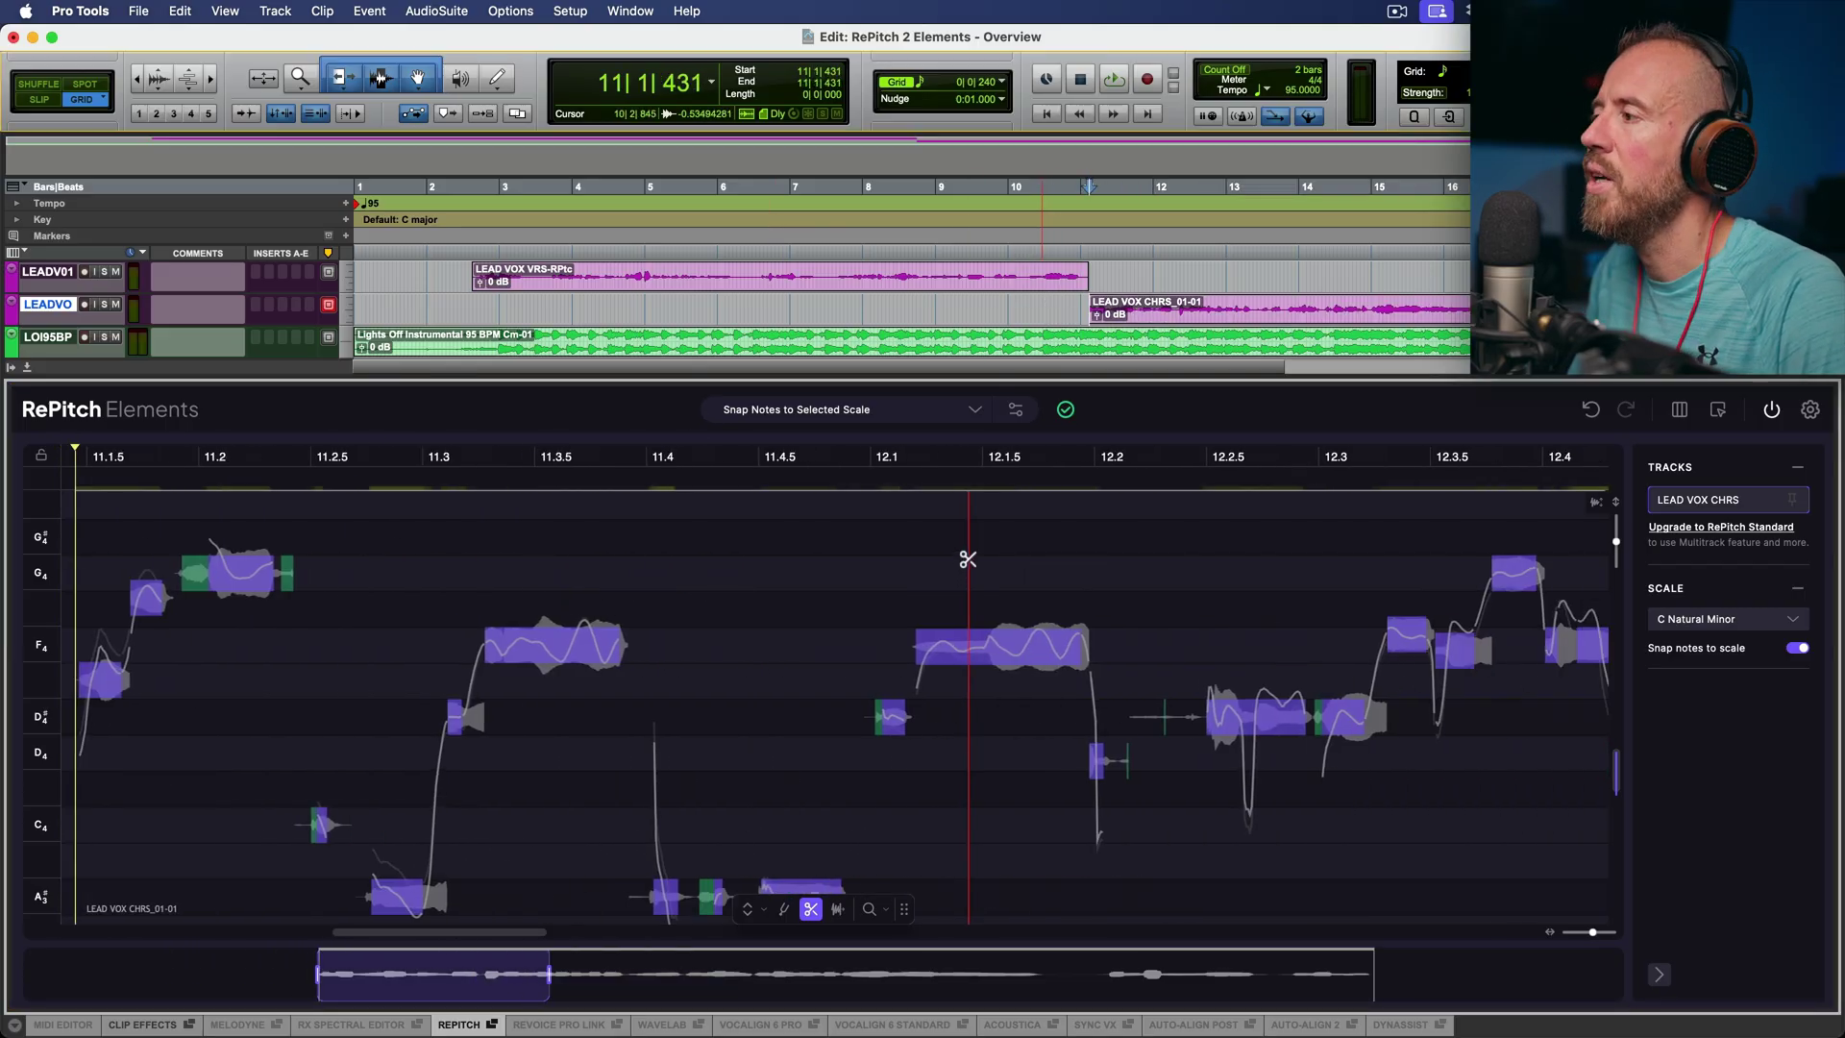
pyautogui.press('space')
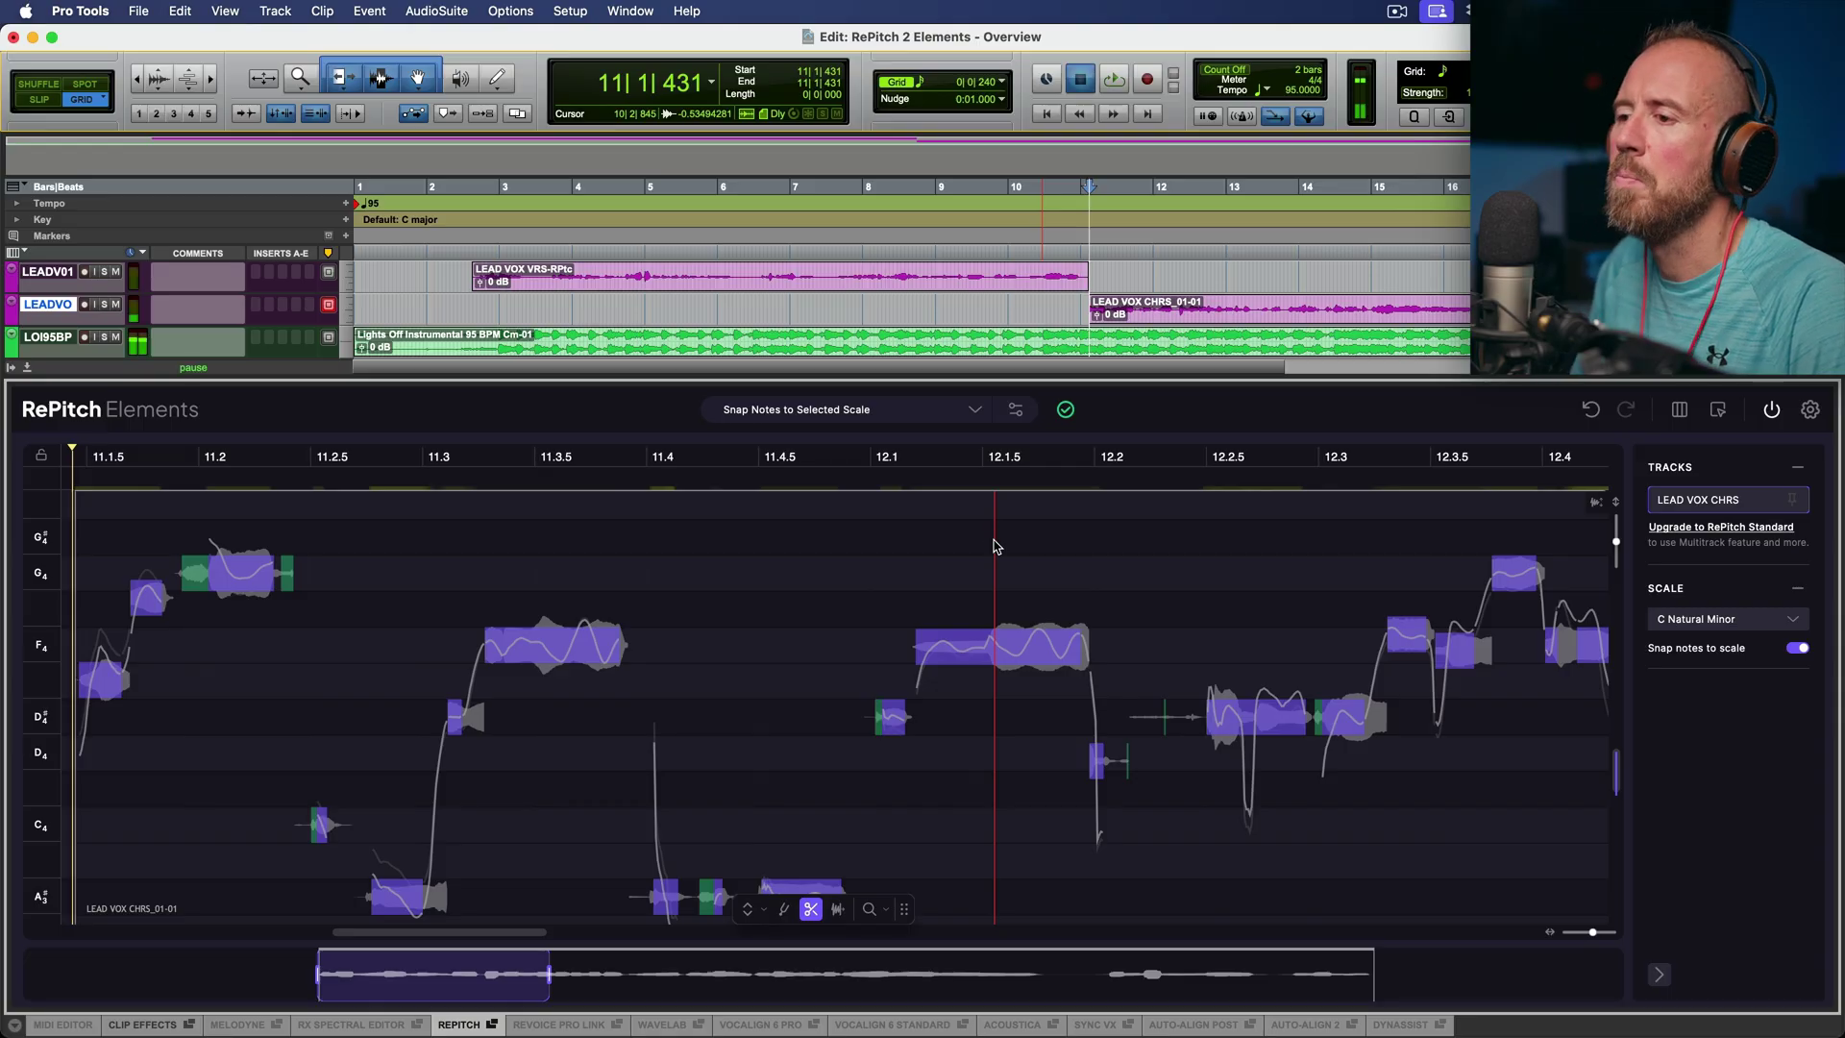
pyautogui.scroll(-1, 986, 582)
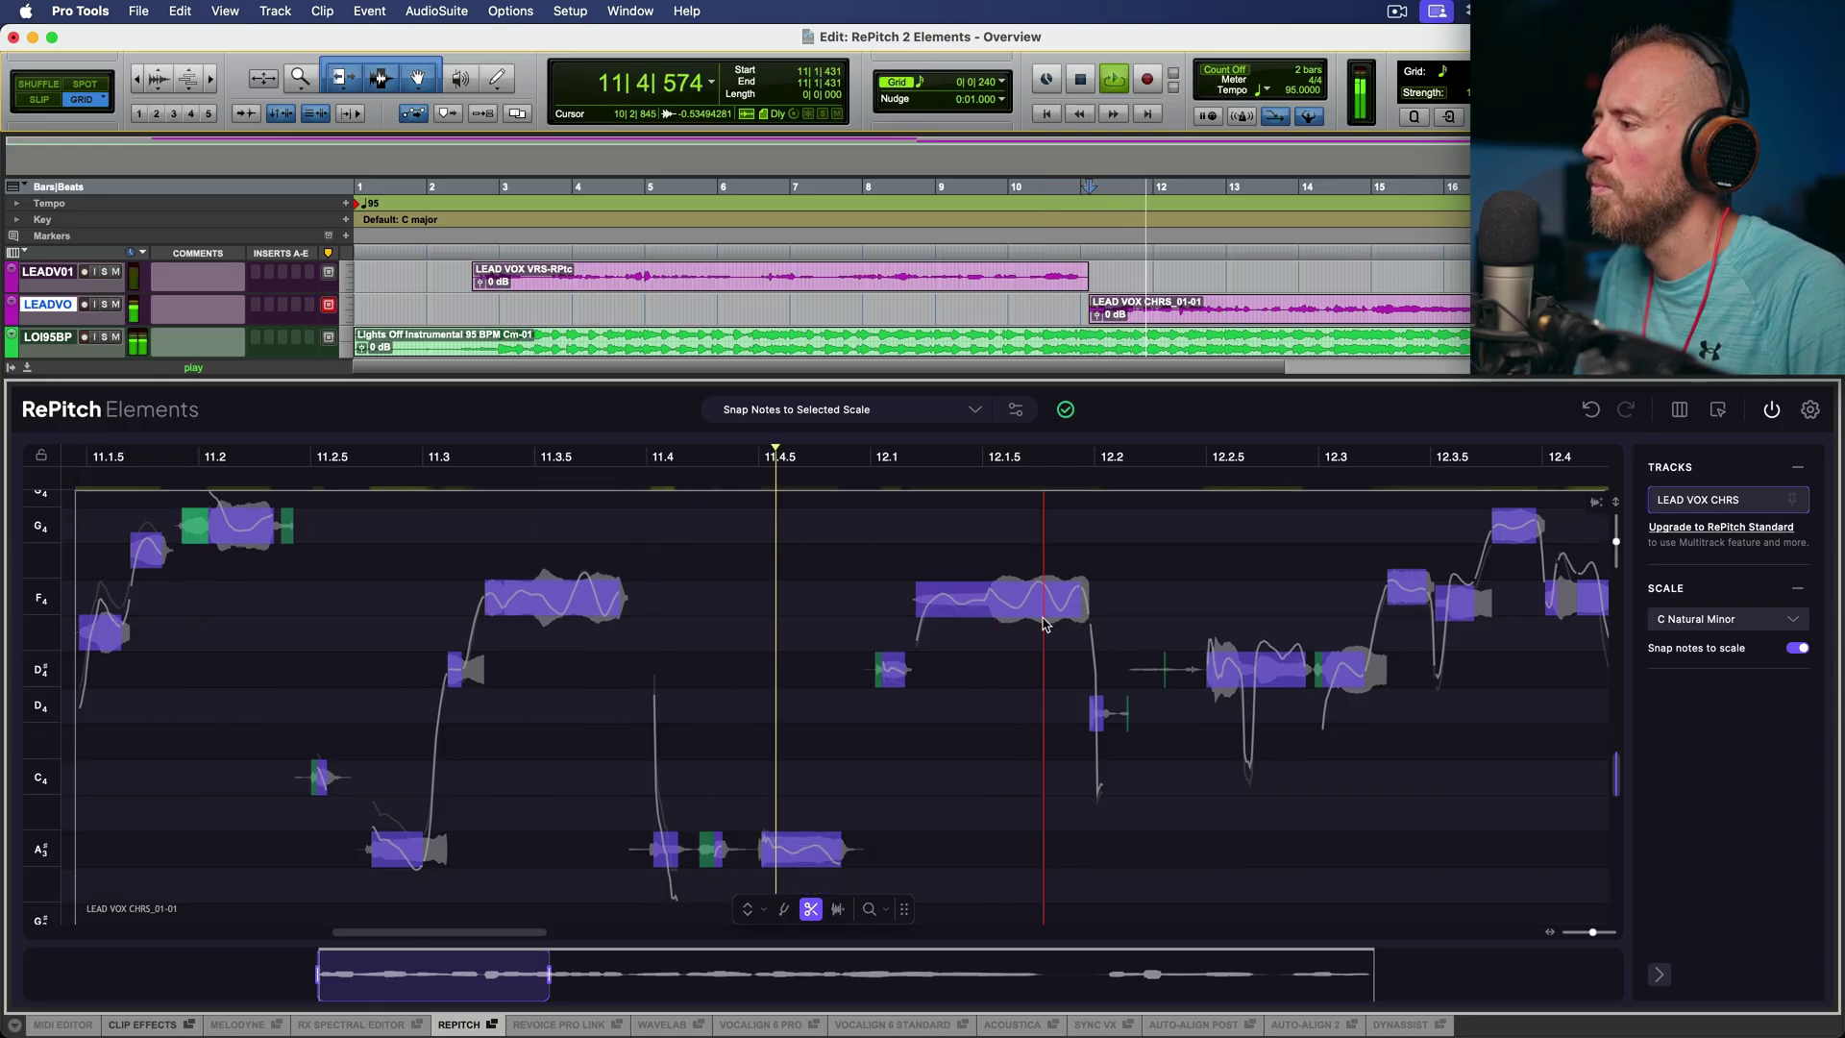
pyautogui.scroll(1, 1064, 630)
pyautogui.press('space')
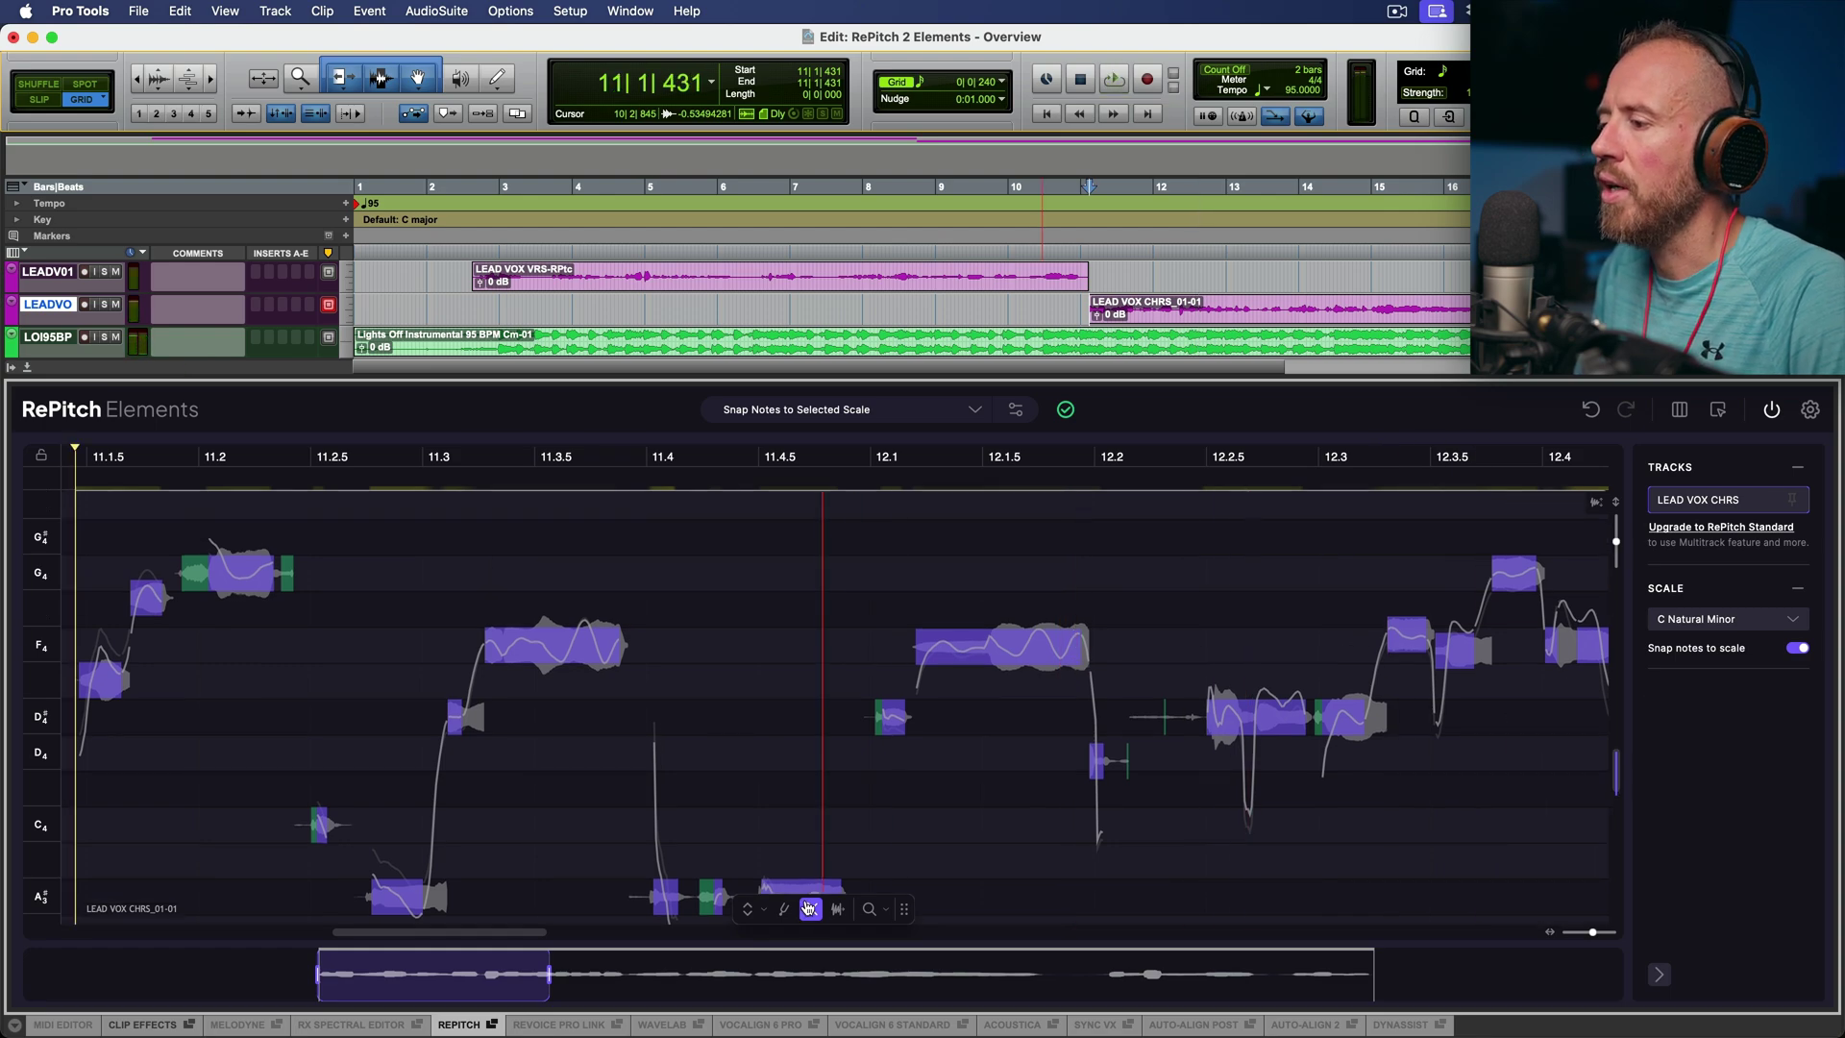
# Split the D#4 note just after 12.2.5 and play back from 12.2 to check it.
pyautogui.click(1249, 773)
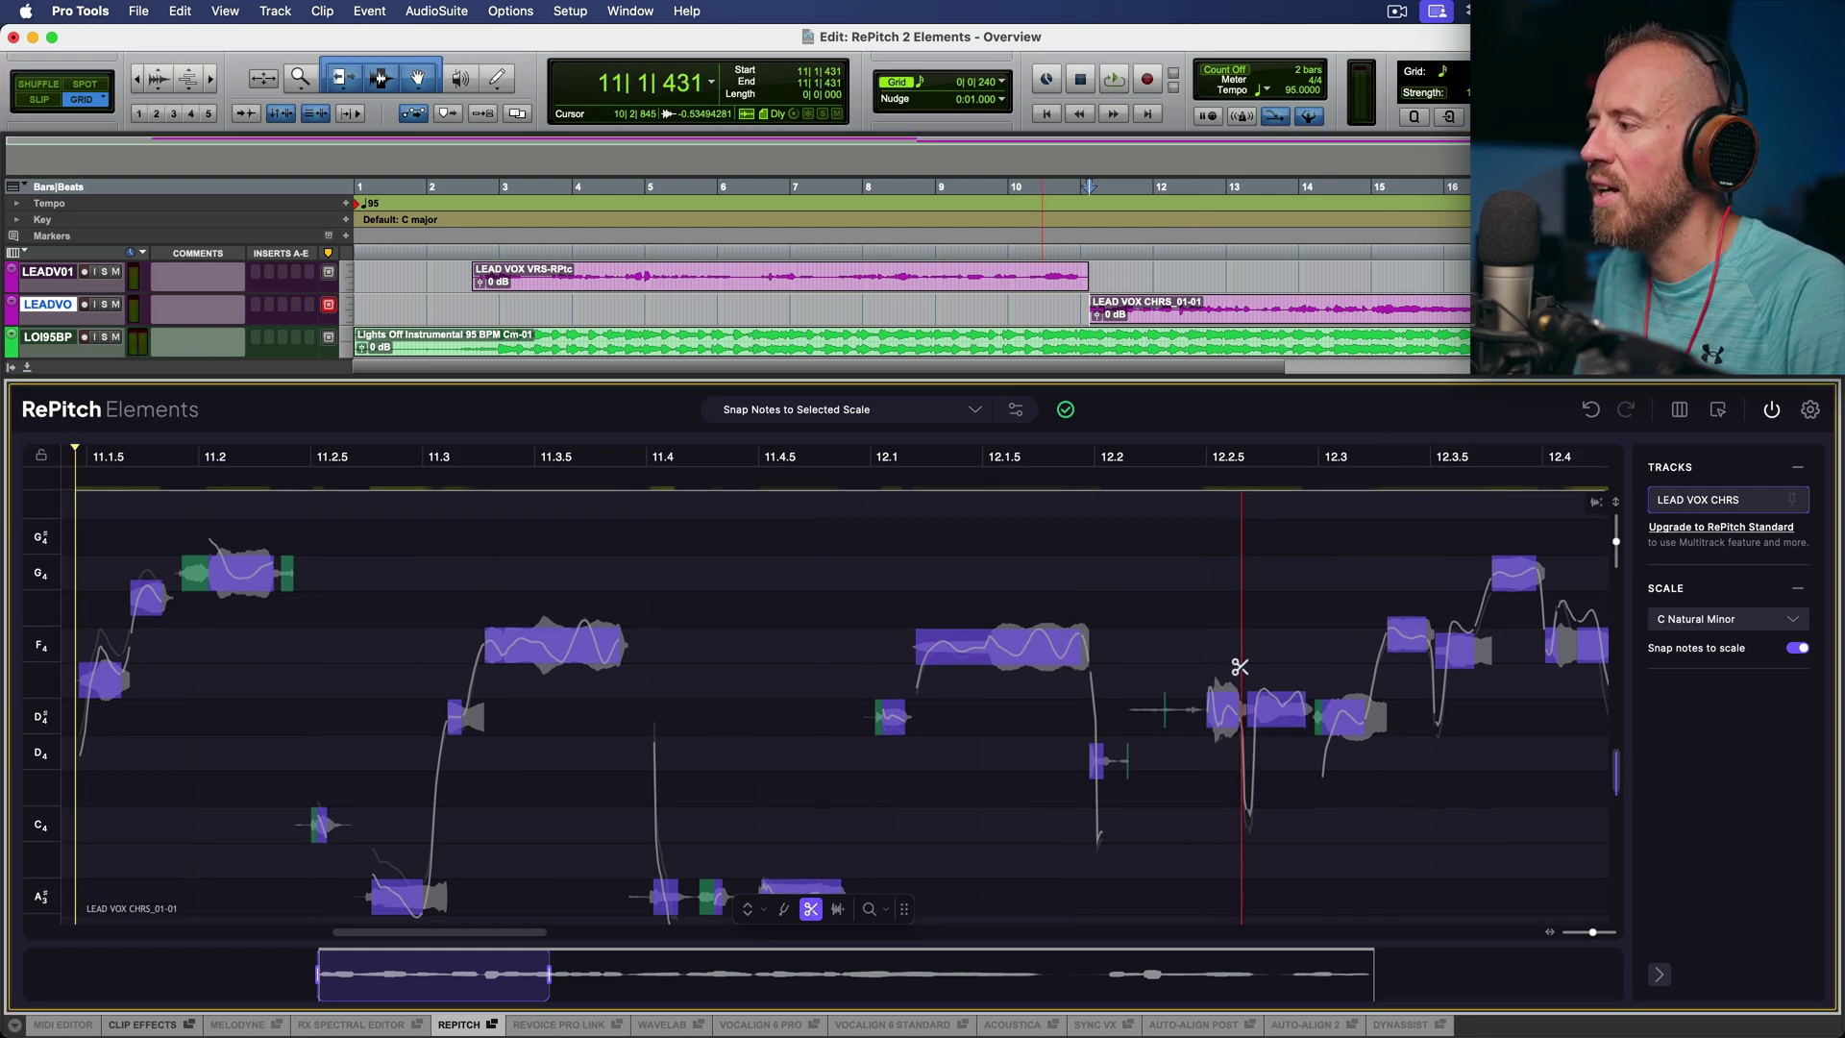
pyautogui.click(1096, 458)
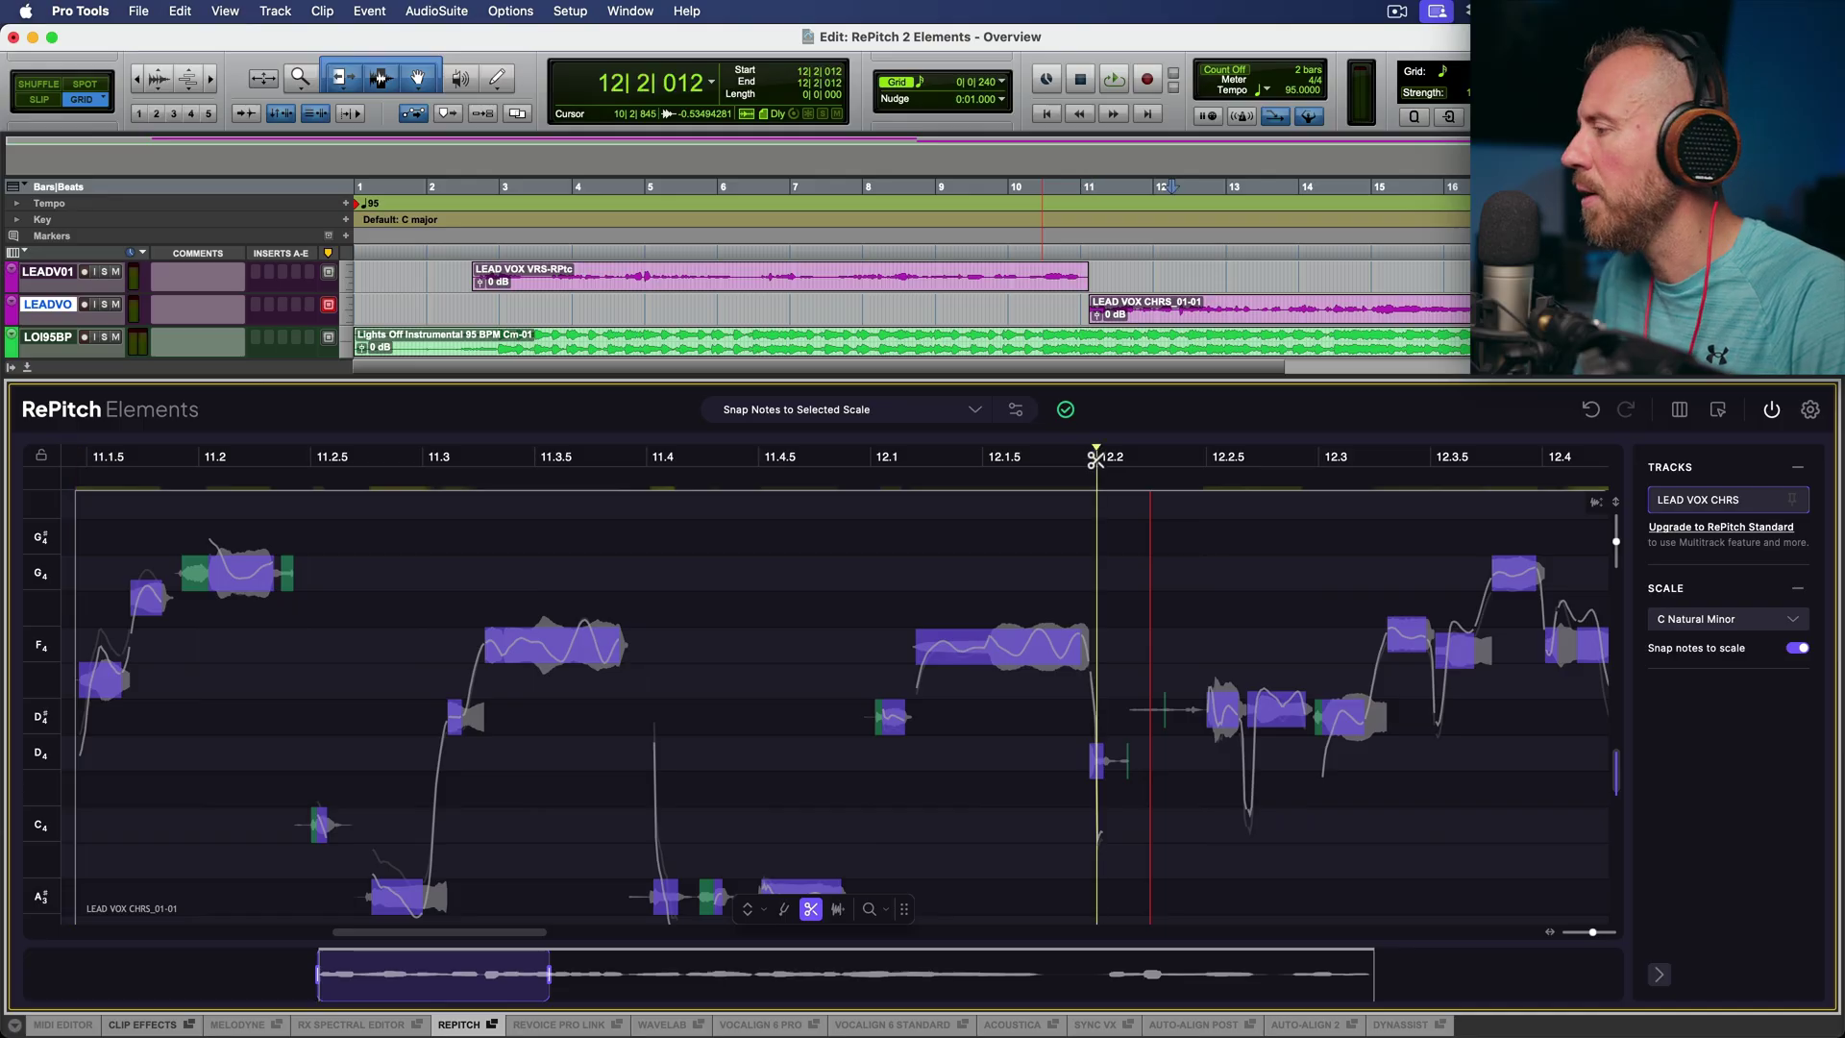
pyautogui.press('space')
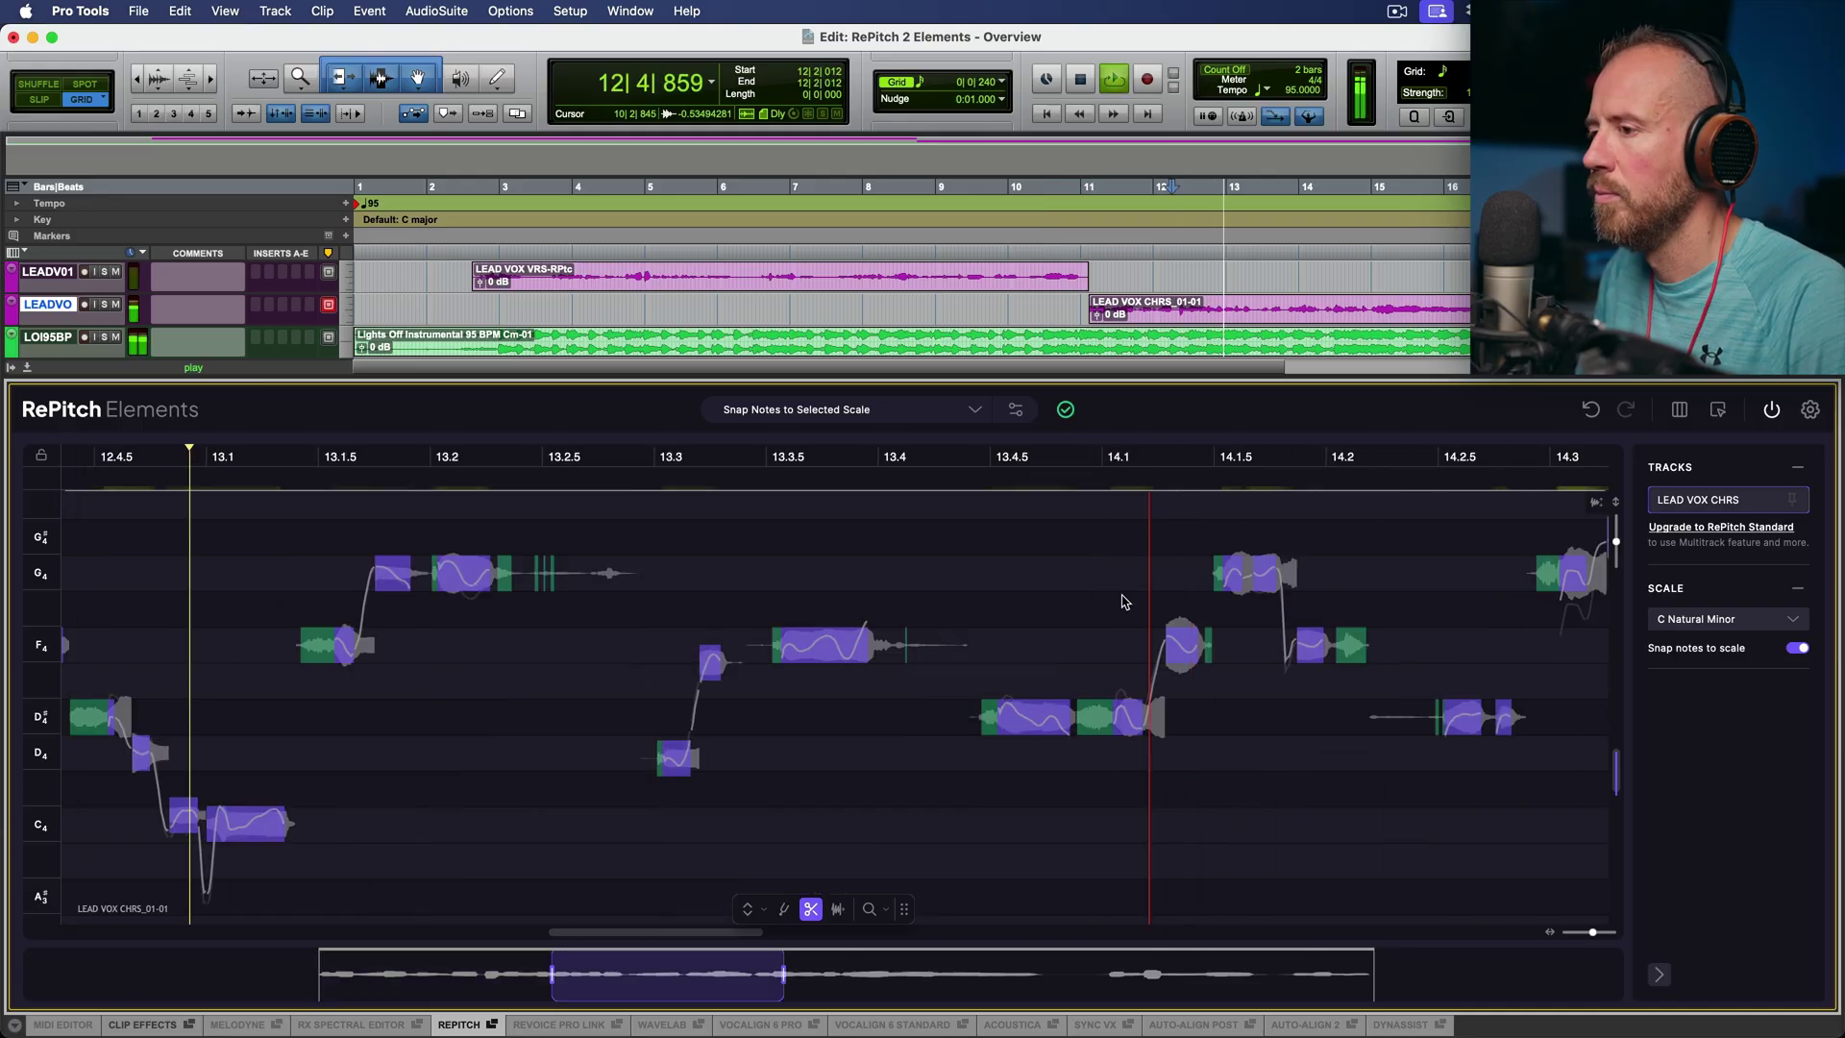
pyautogui.press('space')
# Undo the last note edit and lower the second F4 note after 12.4 to E4 (17 cents), checking it by ear.
pyautogui.press('super+z')
pyautogui.press('space')
pyautogui.press('space')
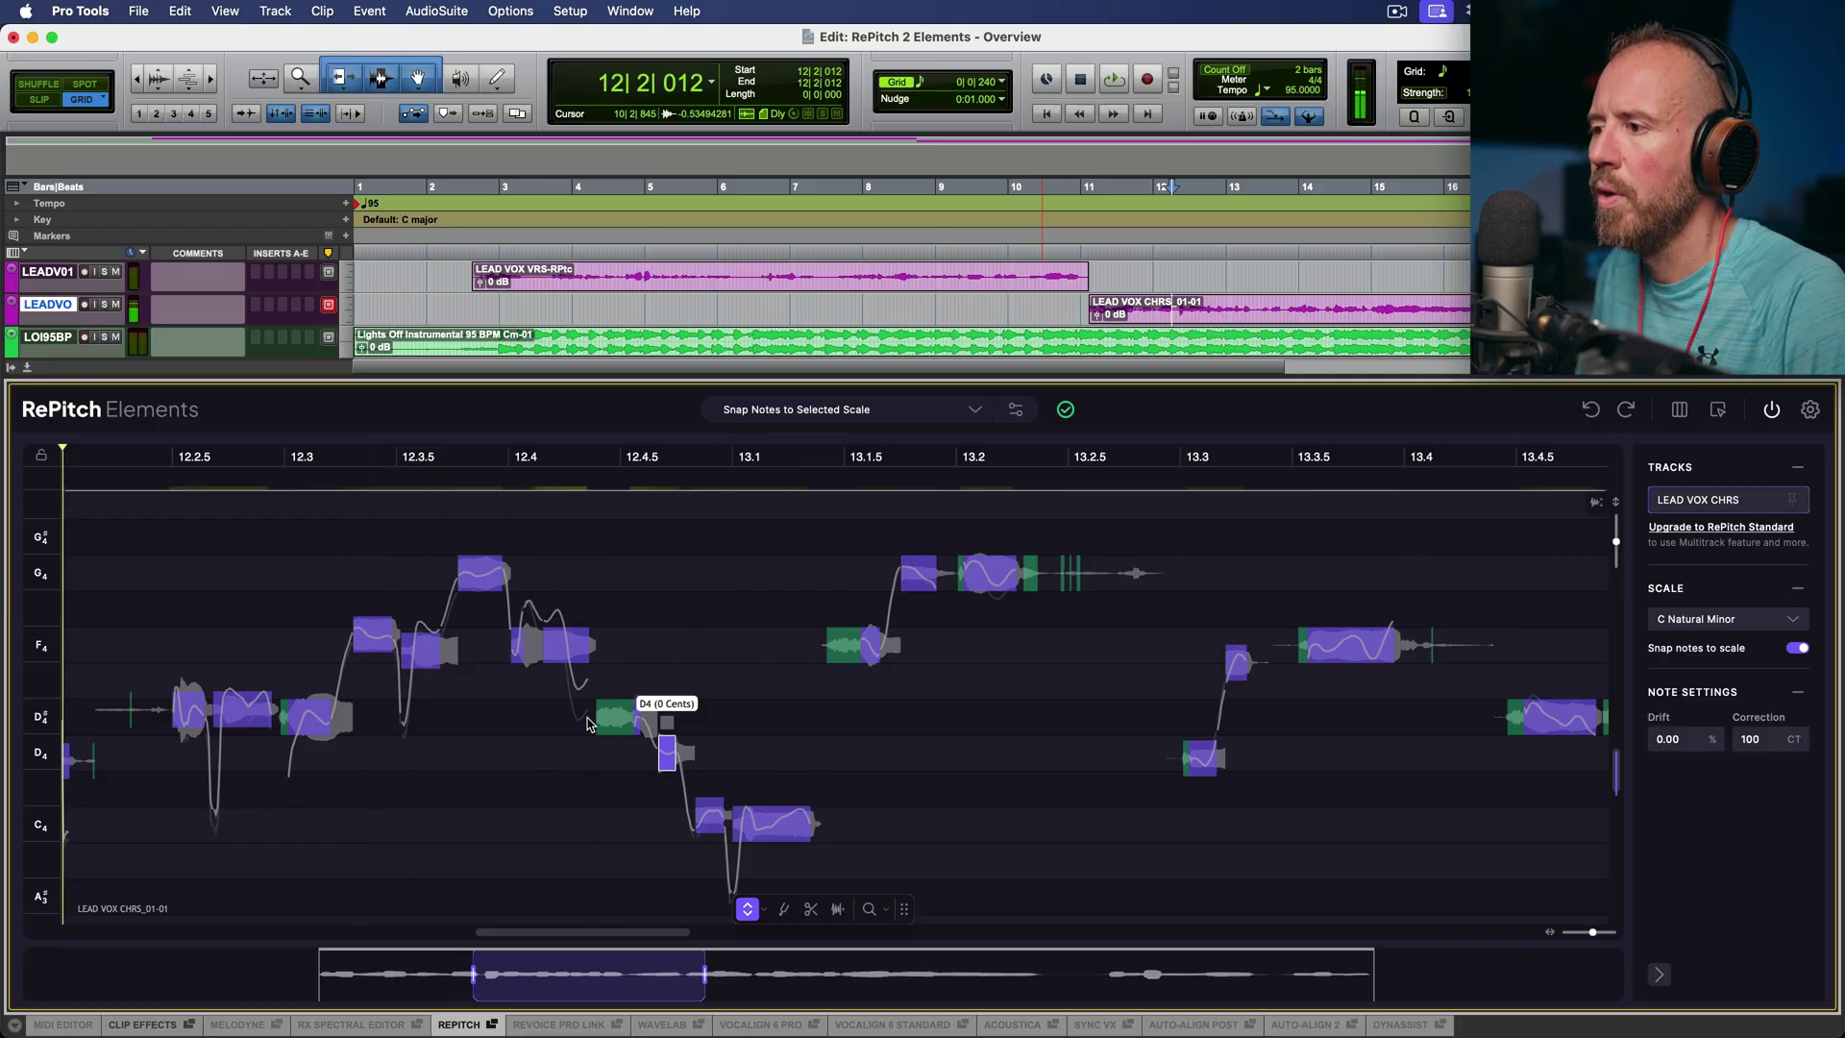
pyautogui.moveTo(574, 649); pyautogui.dragTo(575, 679)
pyautogui.press('space')
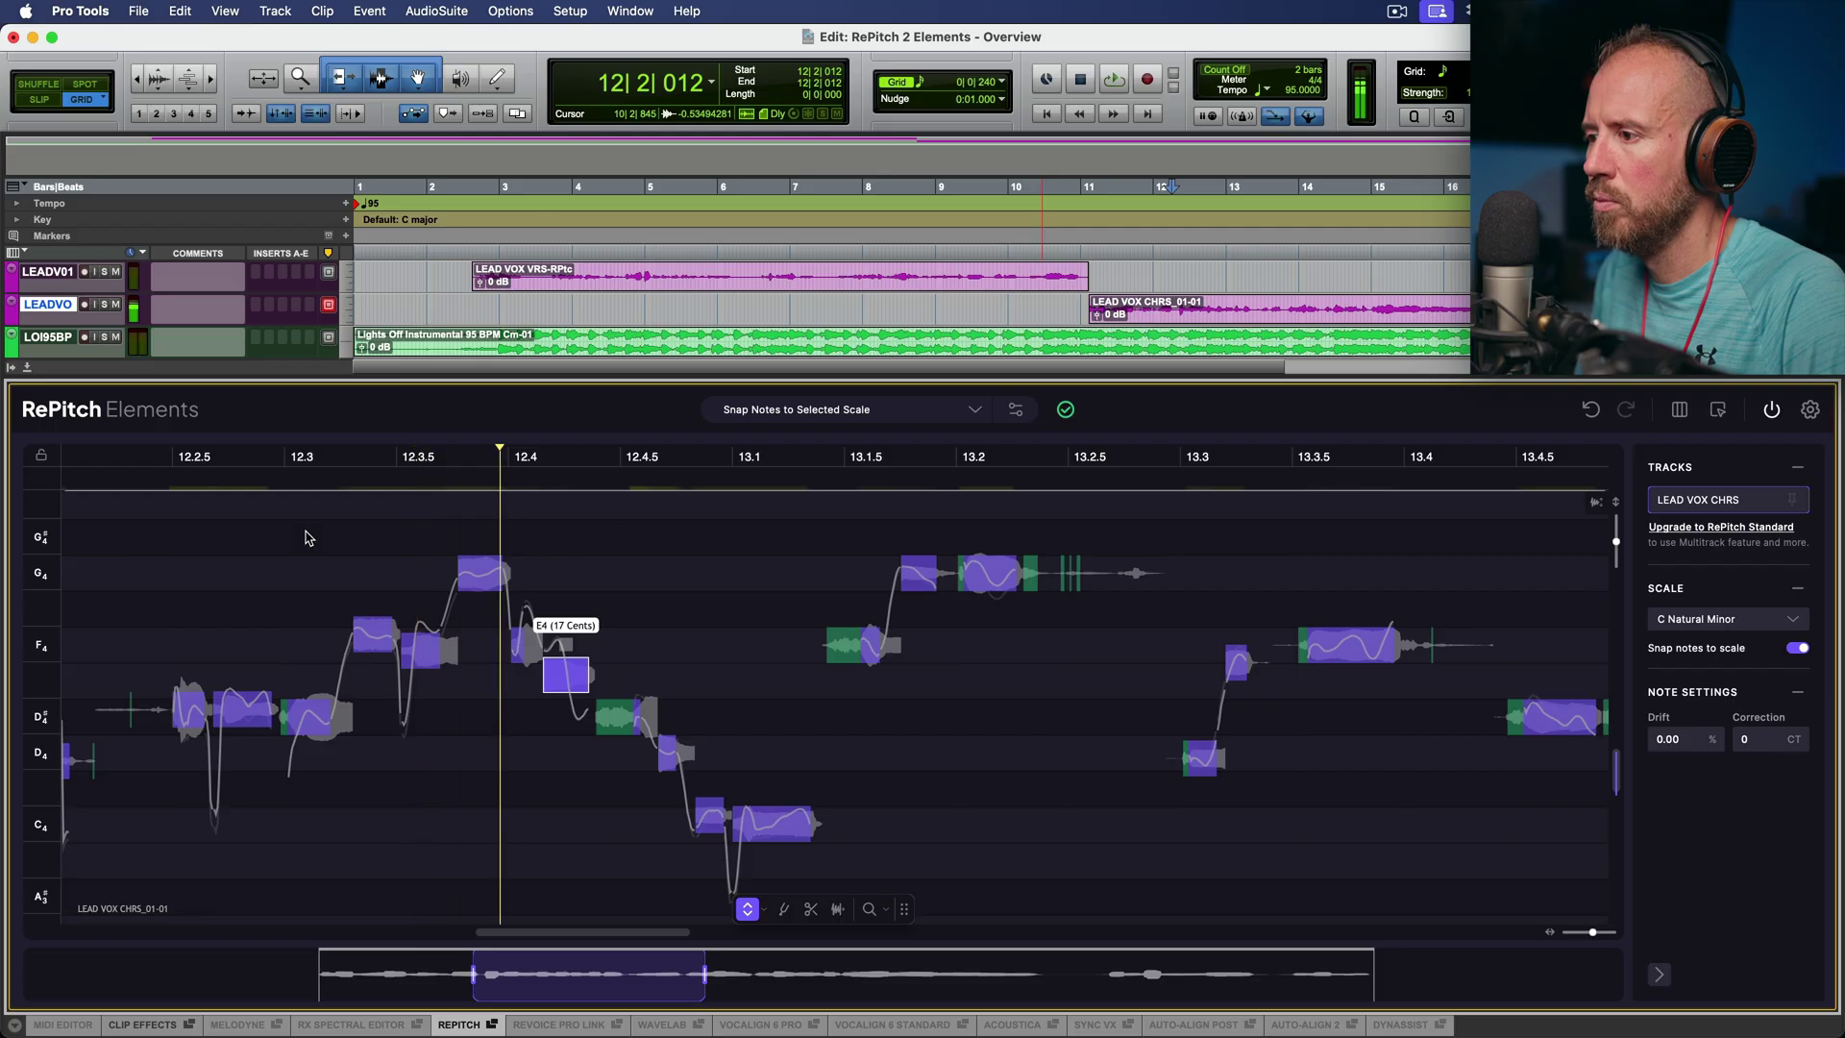
pyautogui.press('space')
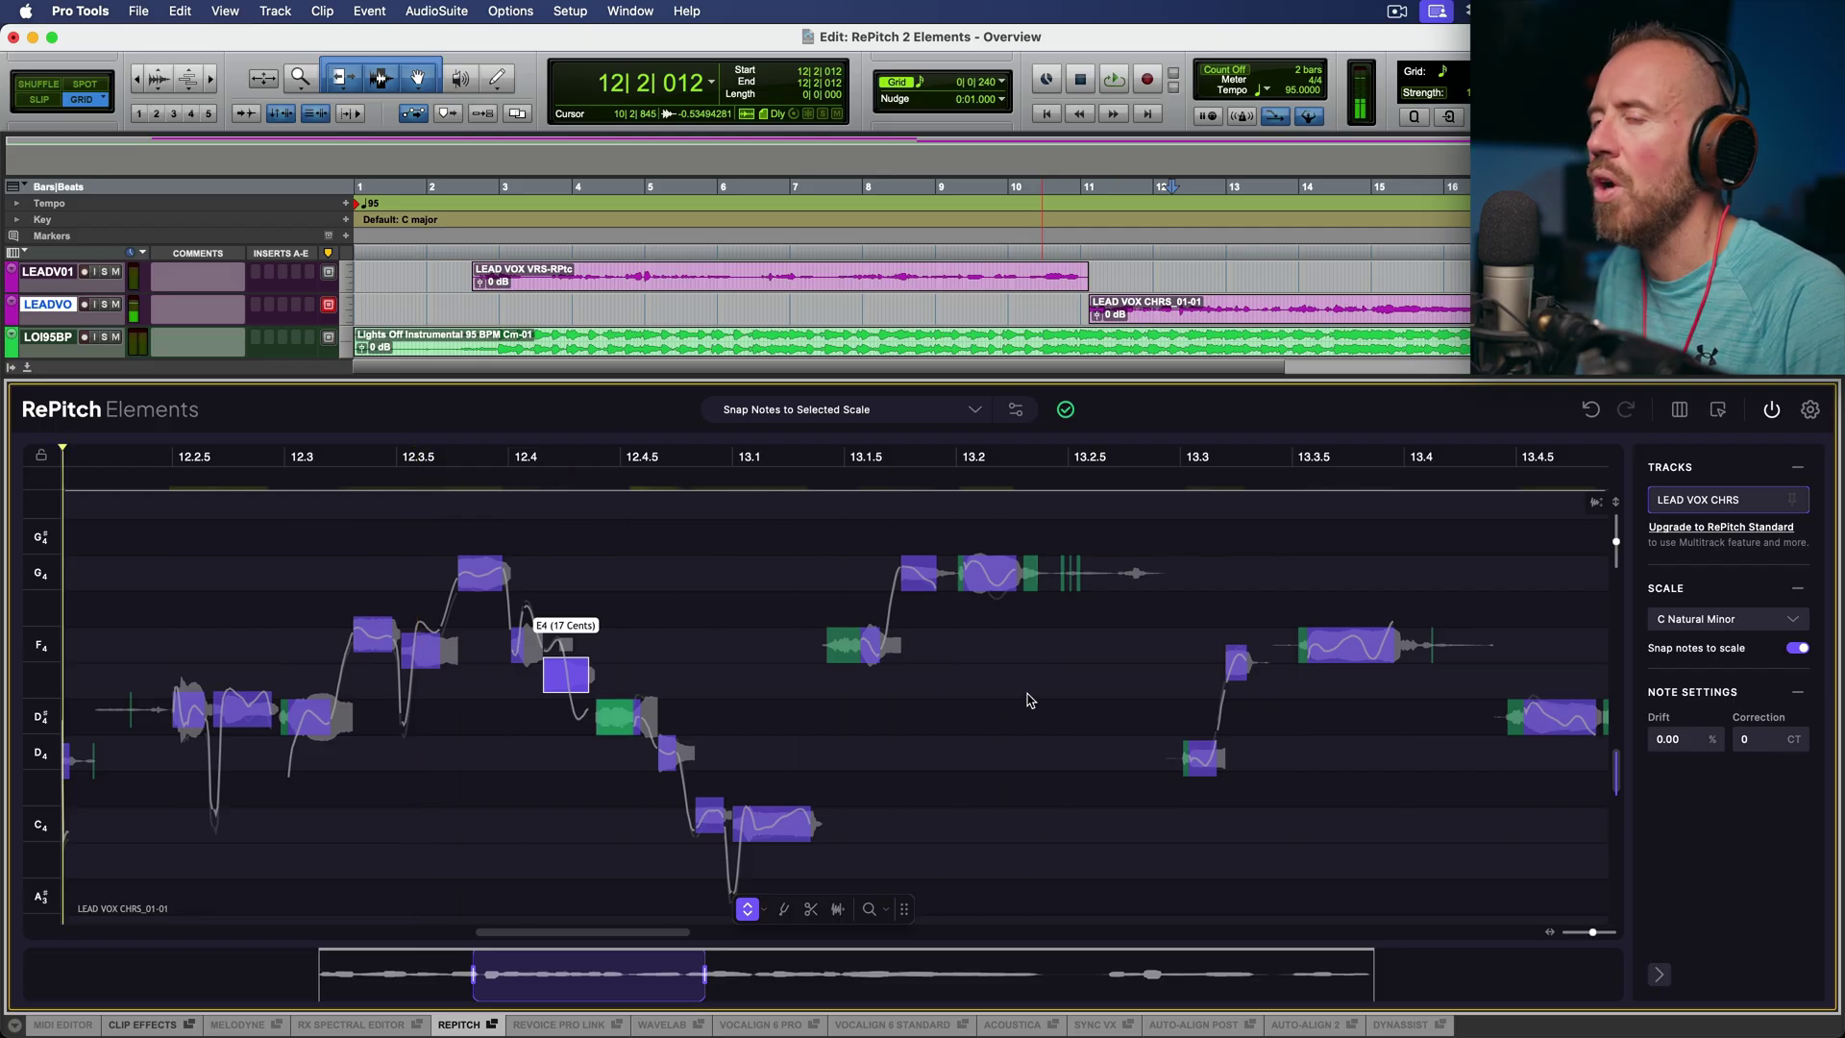
# Play back the chorus vocal from just after 13.3 to past 15.3.
pyautogui.hscroll(5, 792, 659)
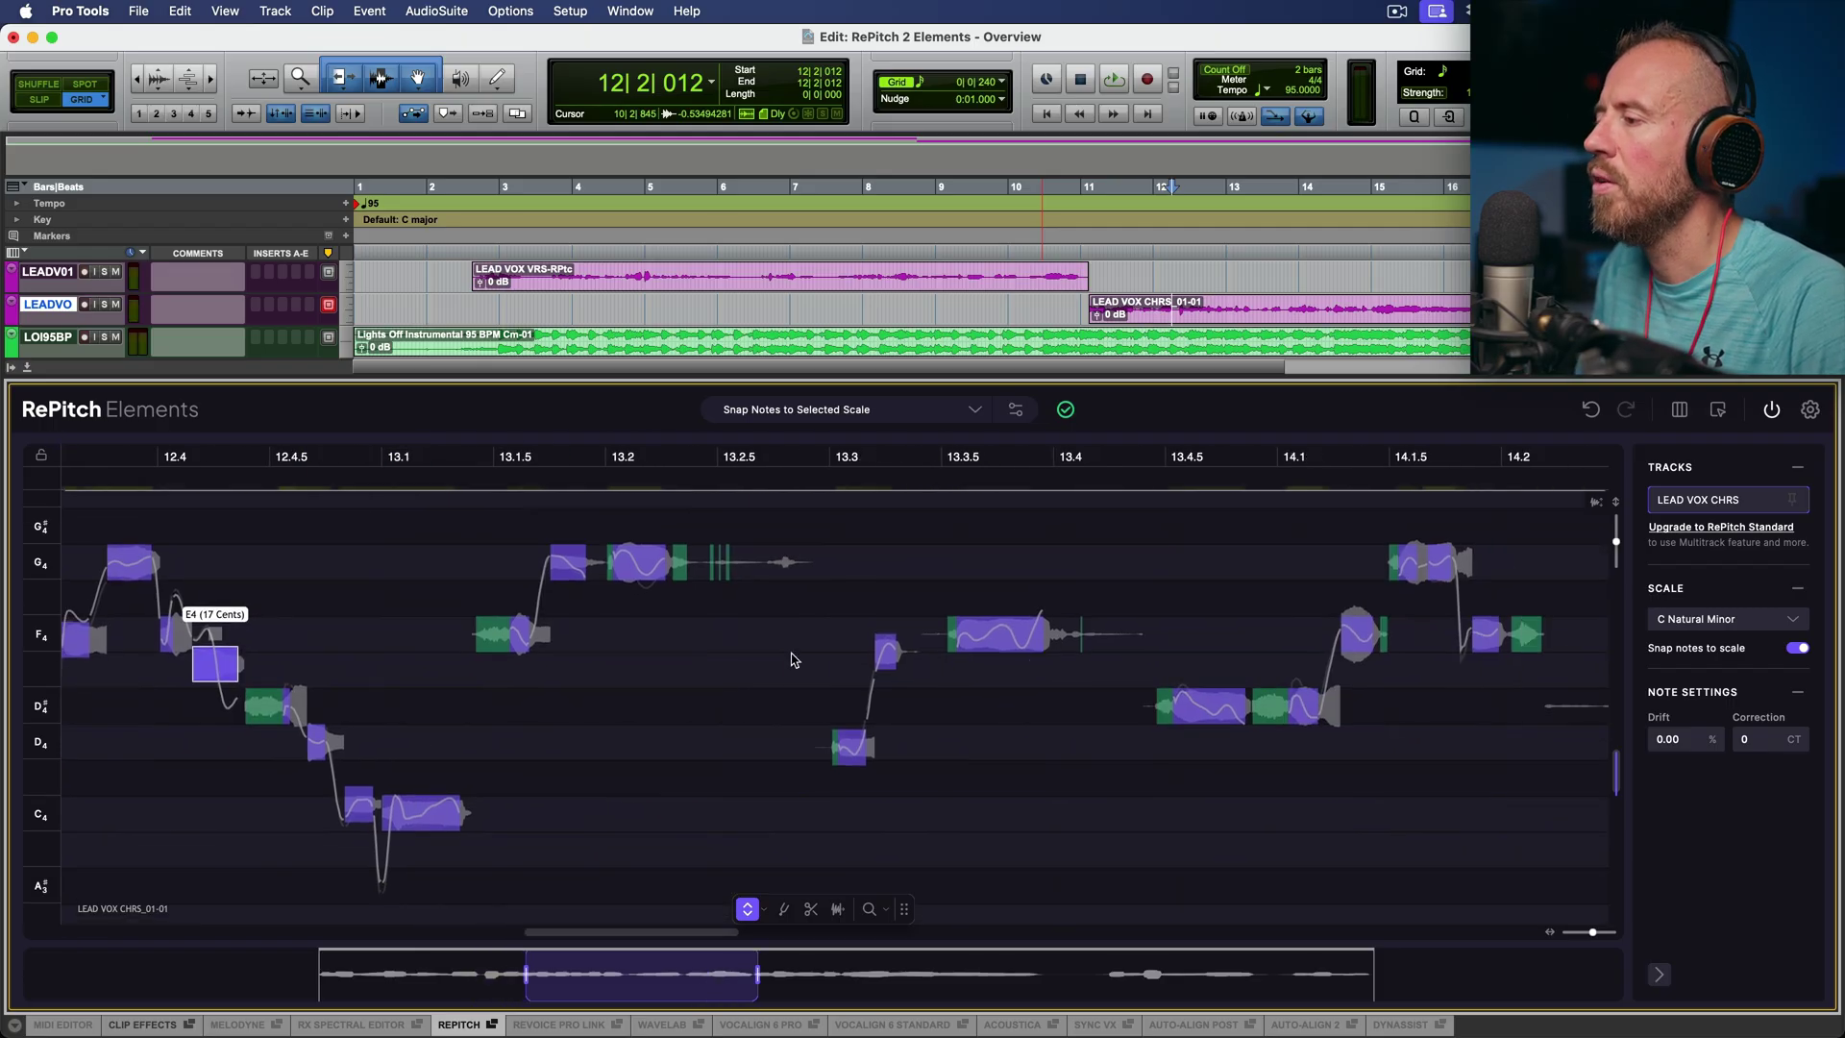
pyautogui.click(865, 459)
pyautogui.hscroll(4, 1065, 773)
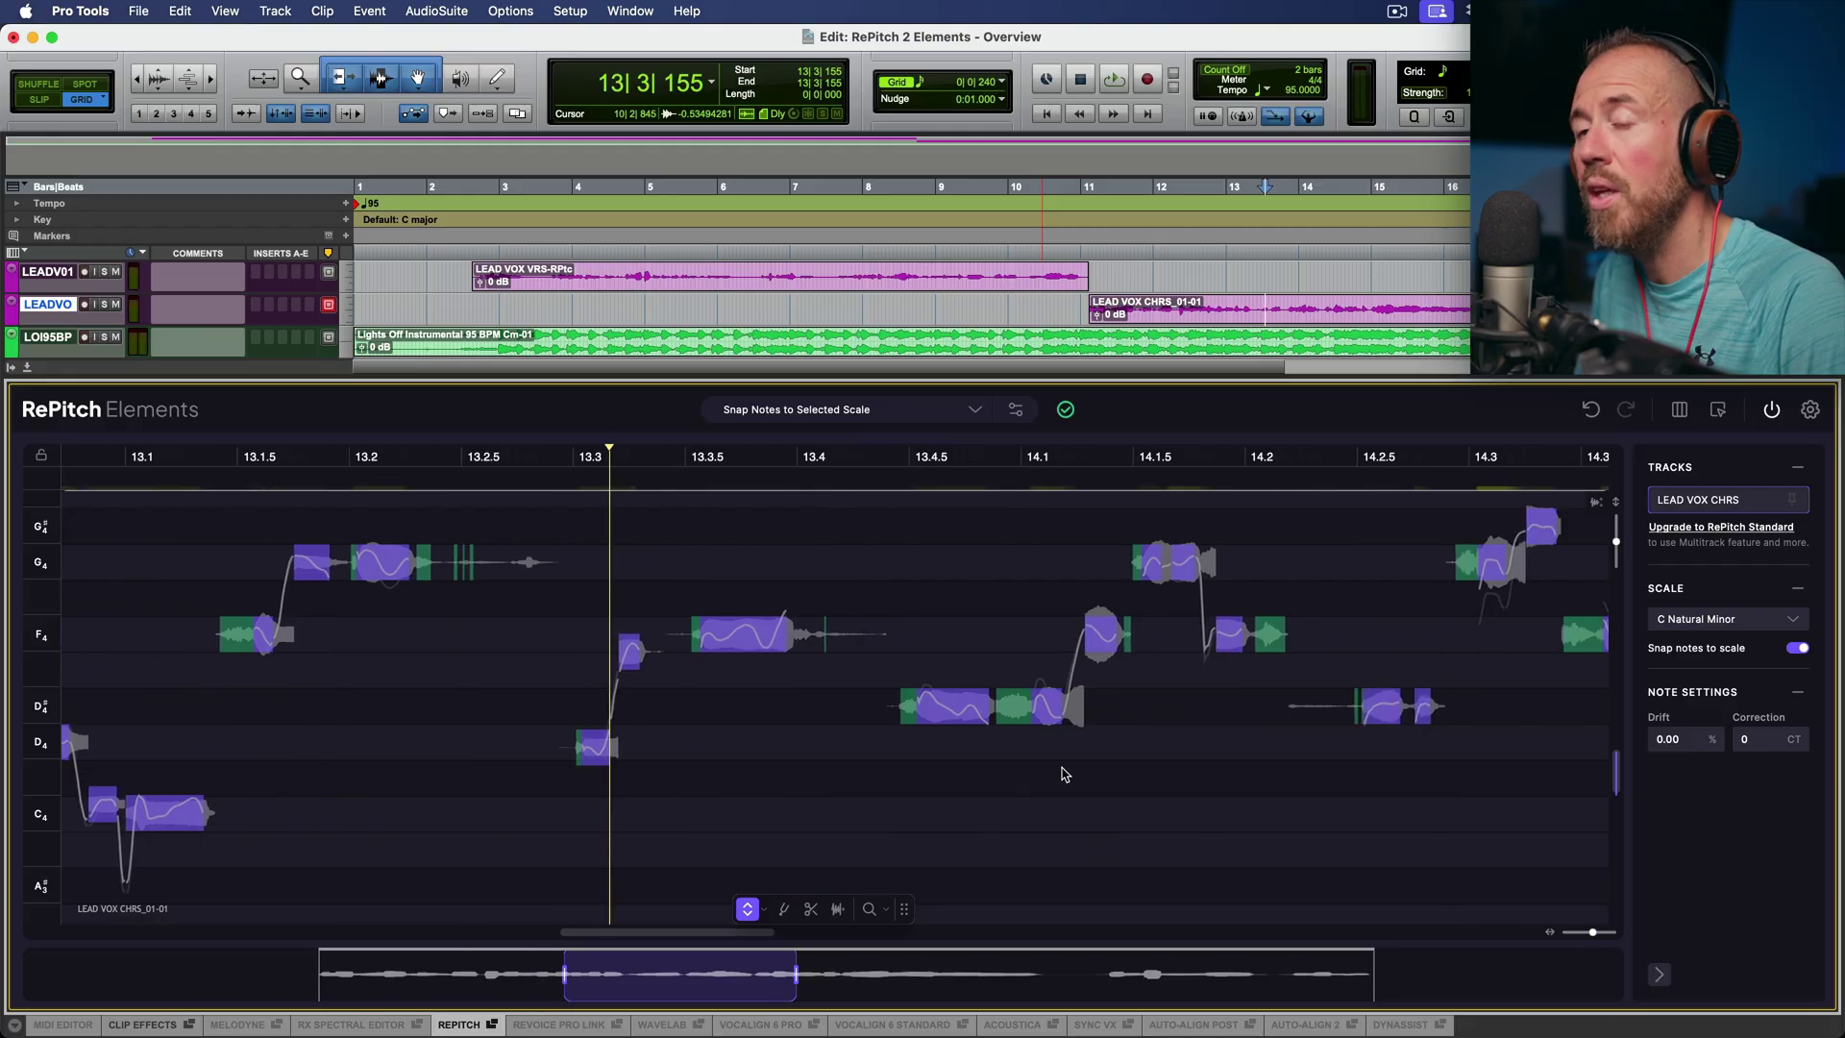
pyautogui.press('space')
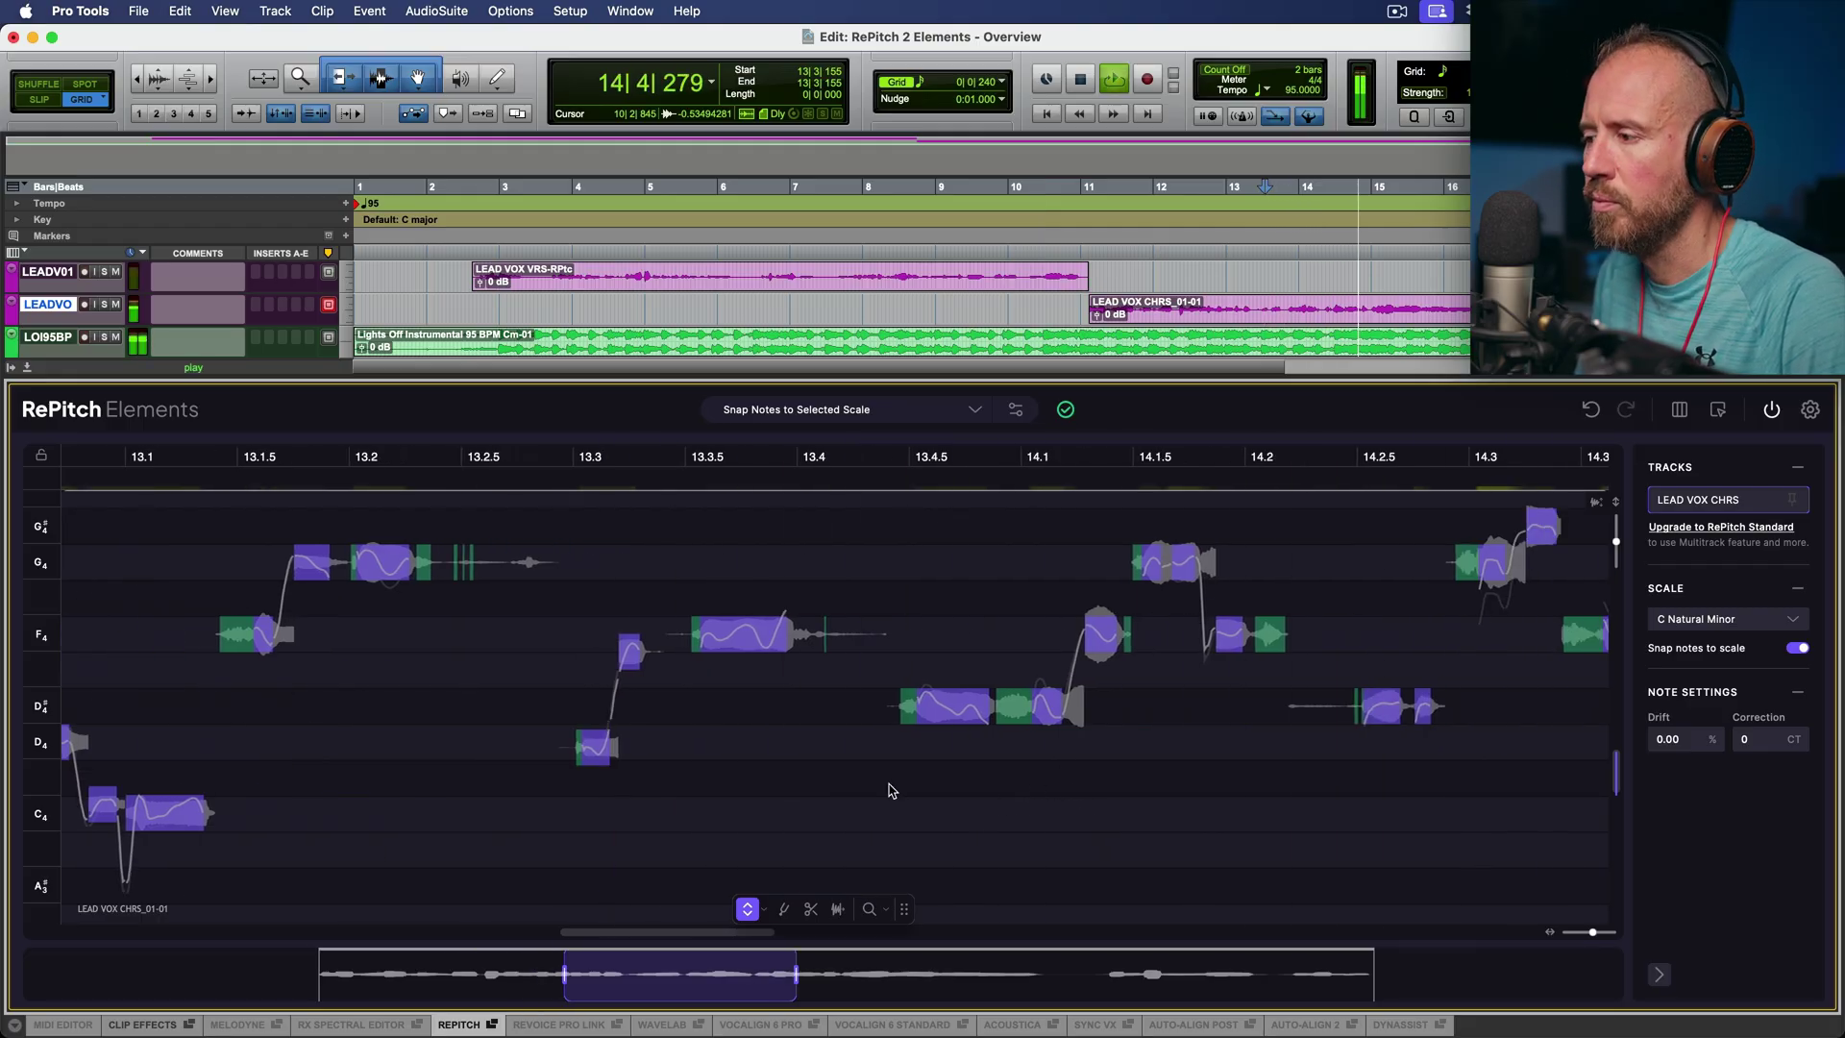
pyautogui.scroll(1, 1014, 801)
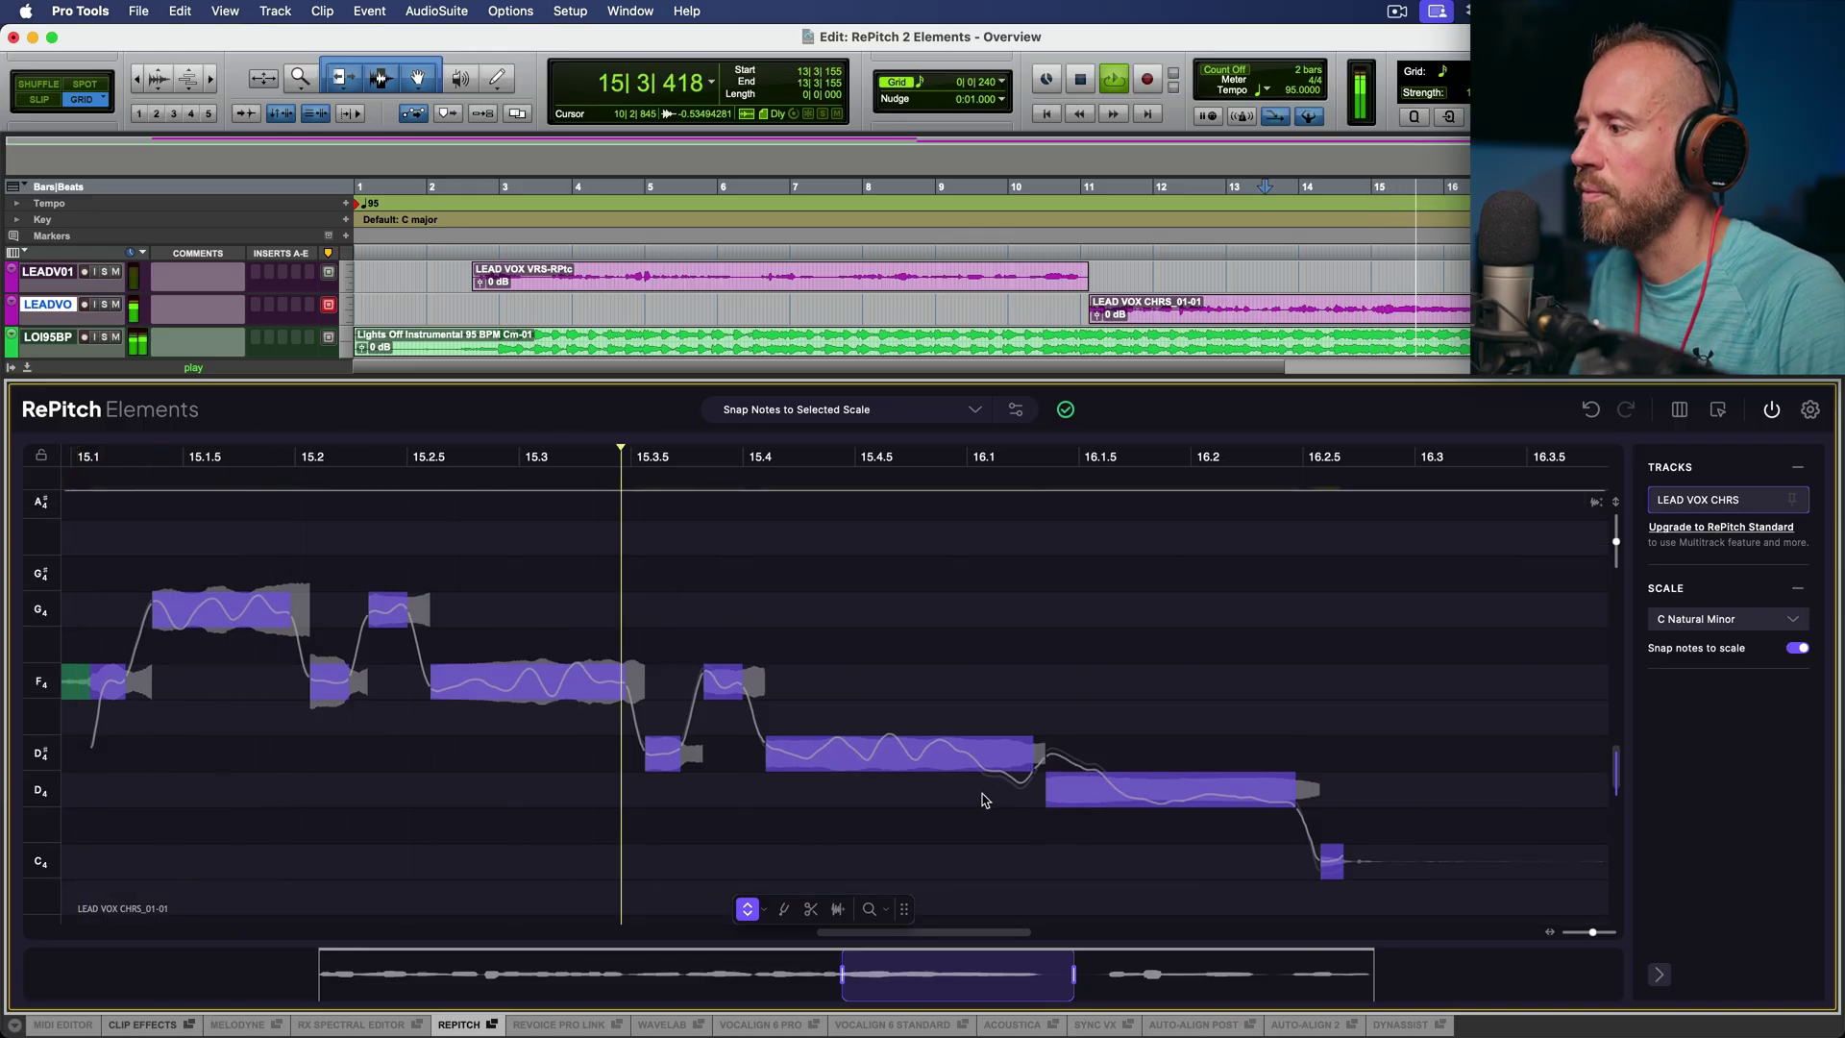
pyautogui.press('space')
# Split the long D4 note near 16.1.5 and the long D#4 note at 16.1, and play back the splits.
pyautogui.hscroll(10, 1024, 783)
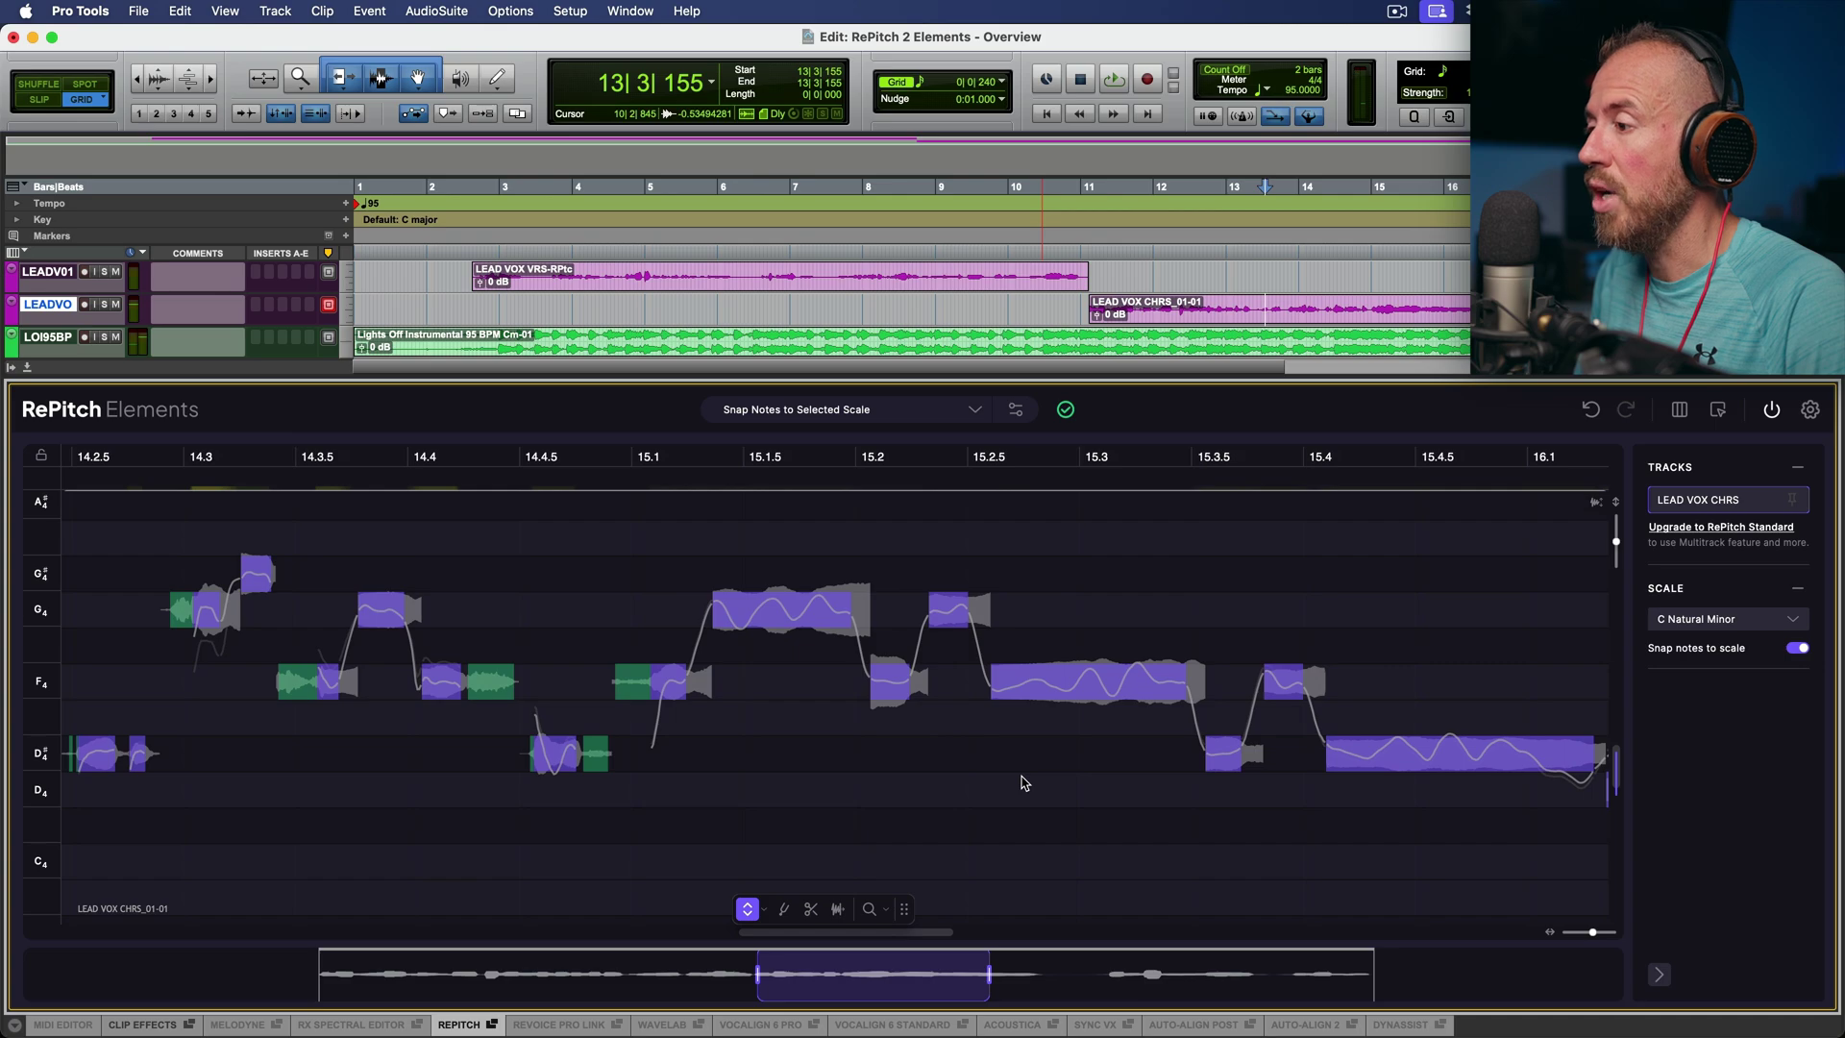
pyautogui.hscroll(5, 515, 605)
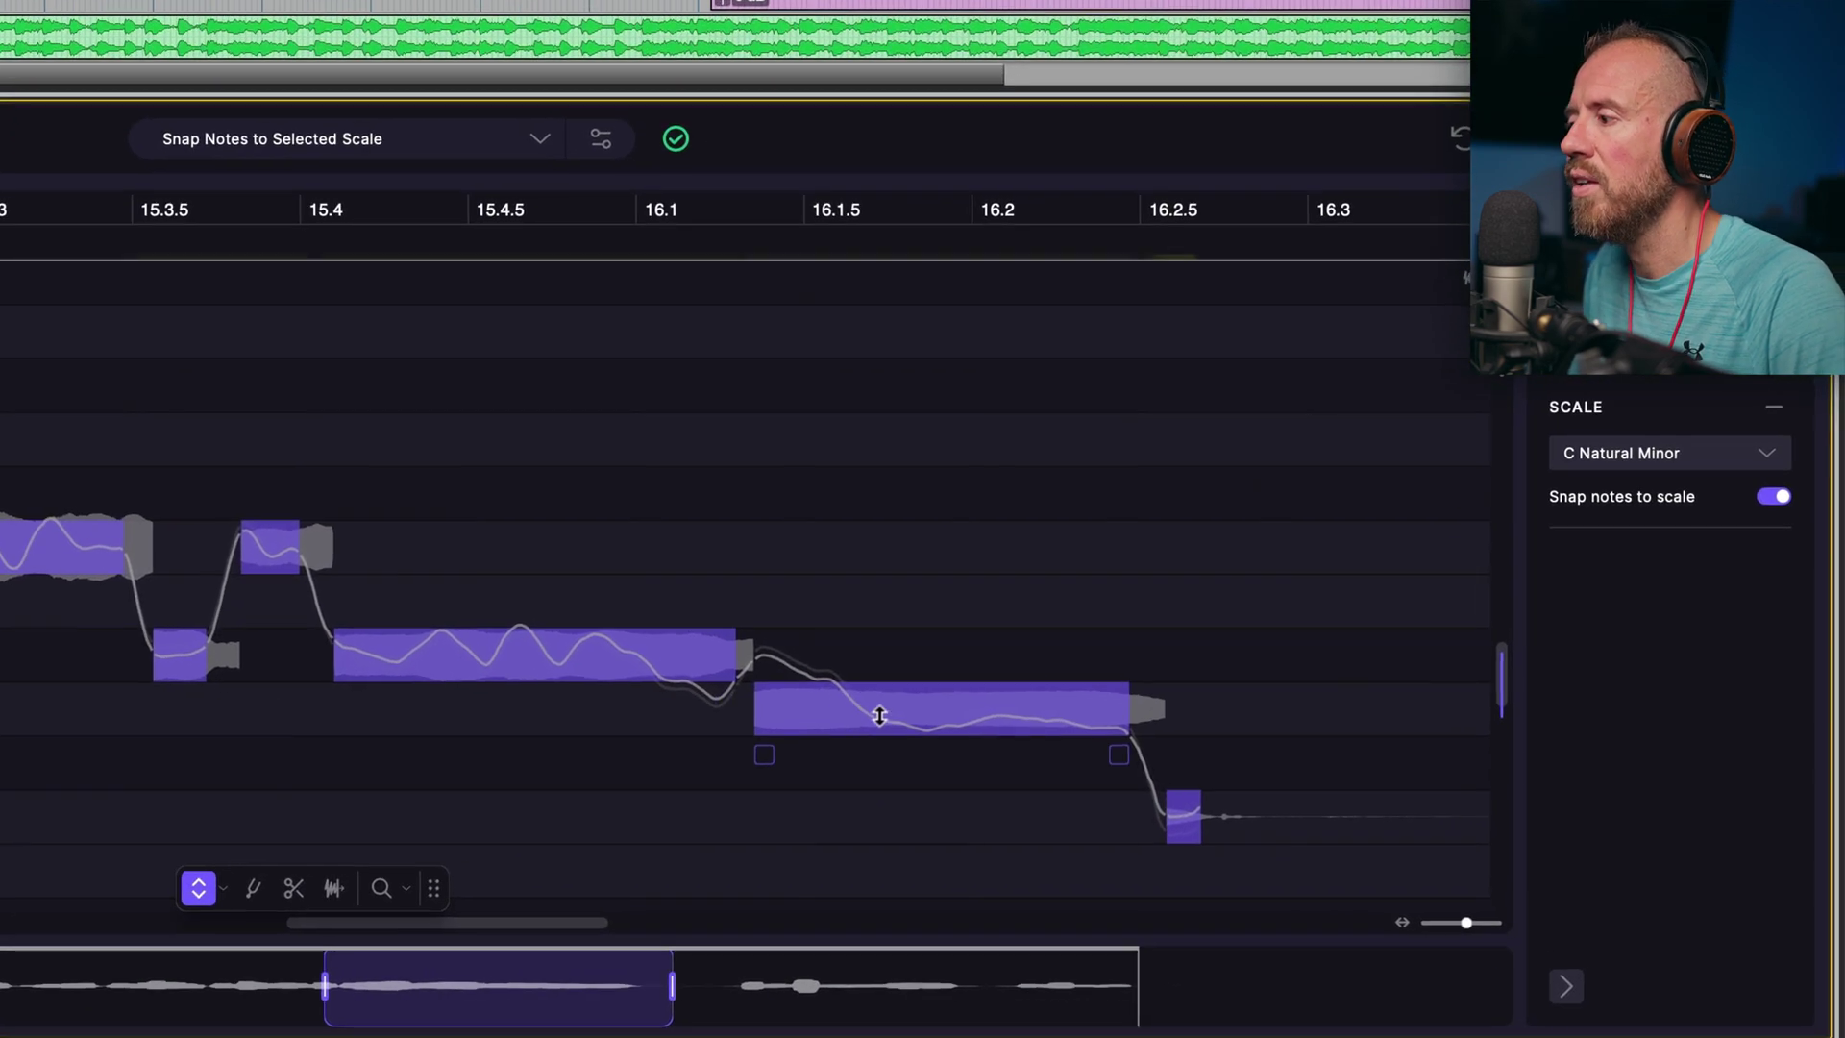
pyautogui.click(293, 888)
pyautogui.click(871, 778)
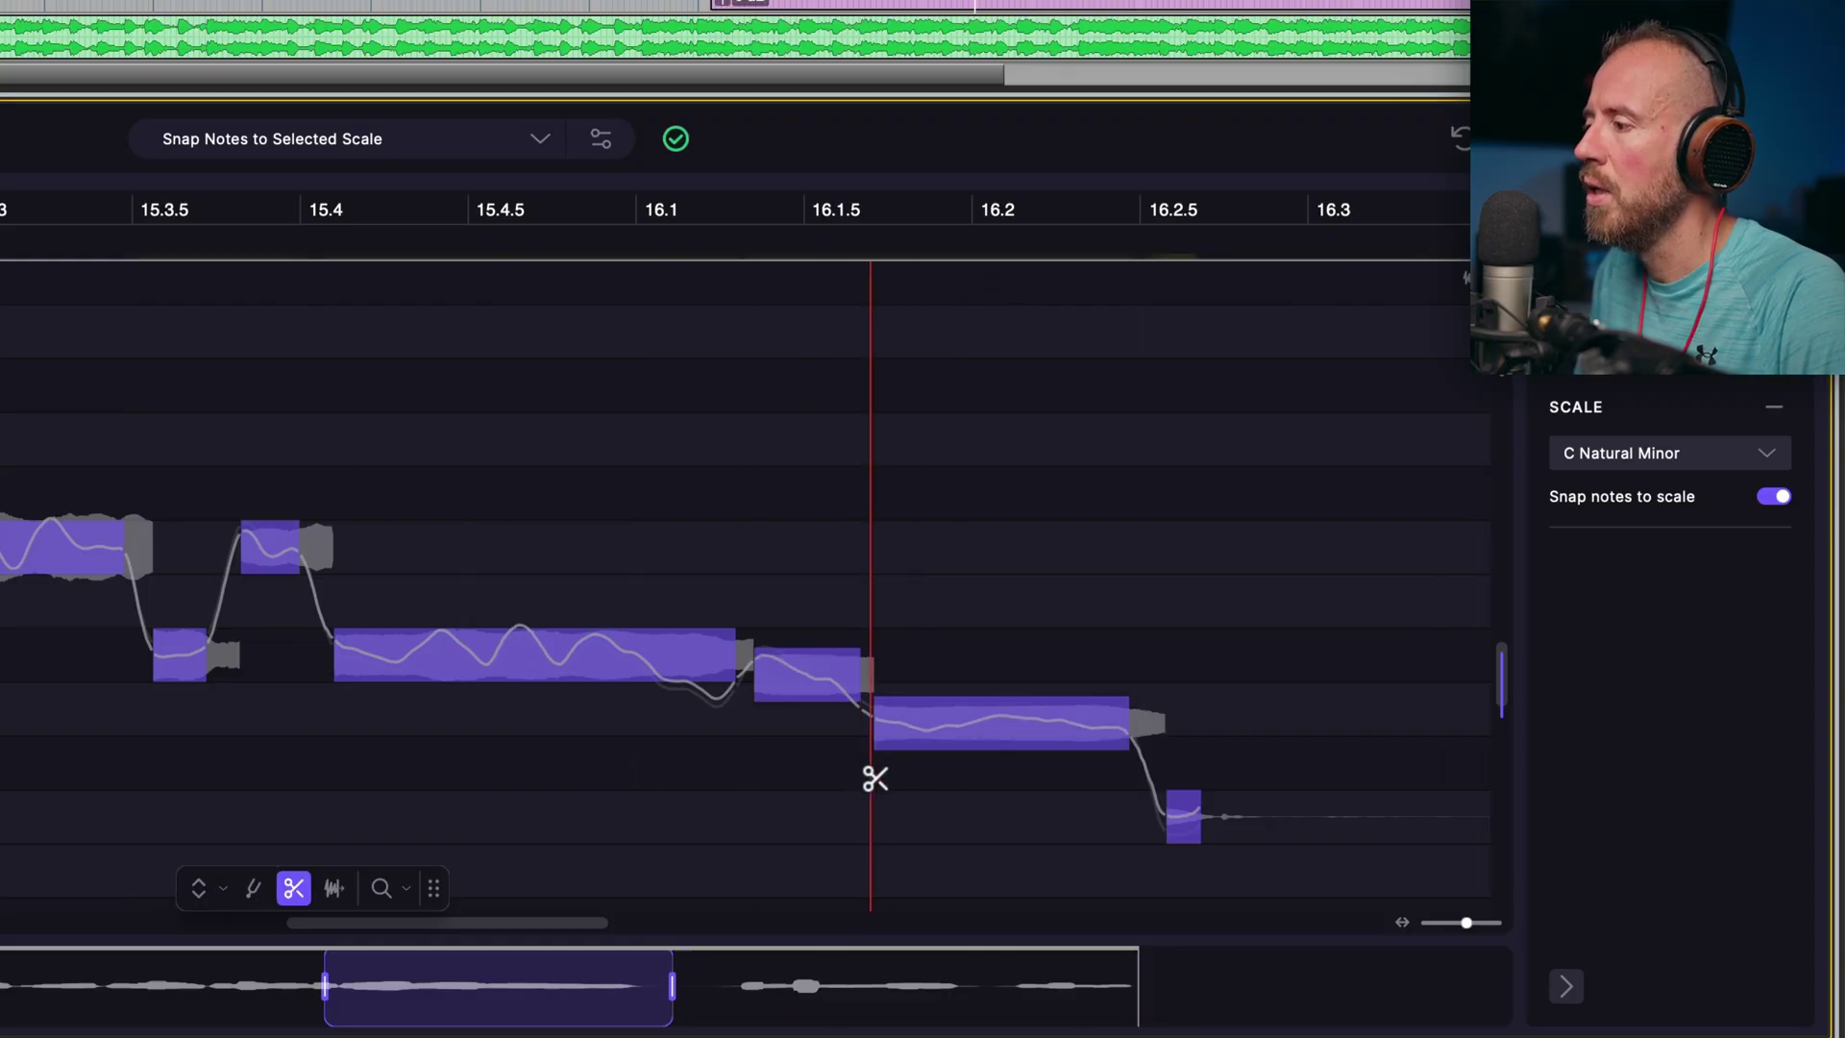
pyautogui.click(661, 688)
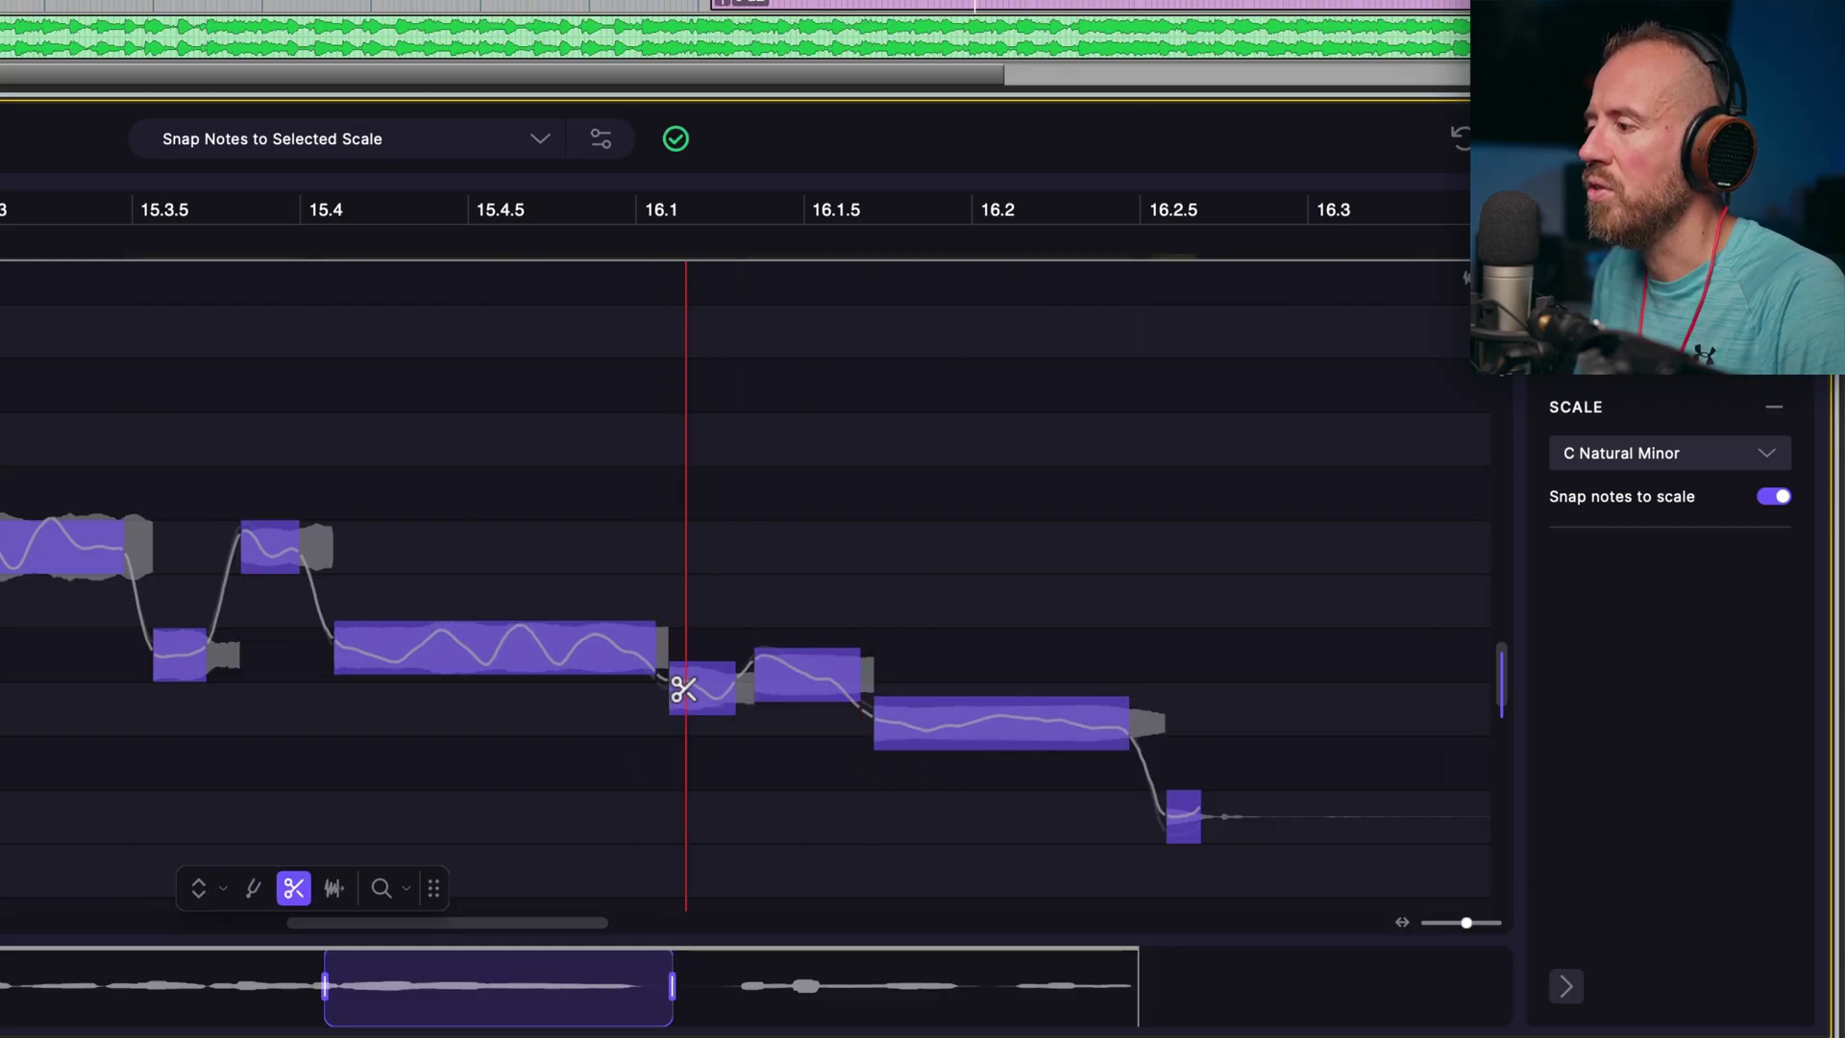
pyautogui.press('space')
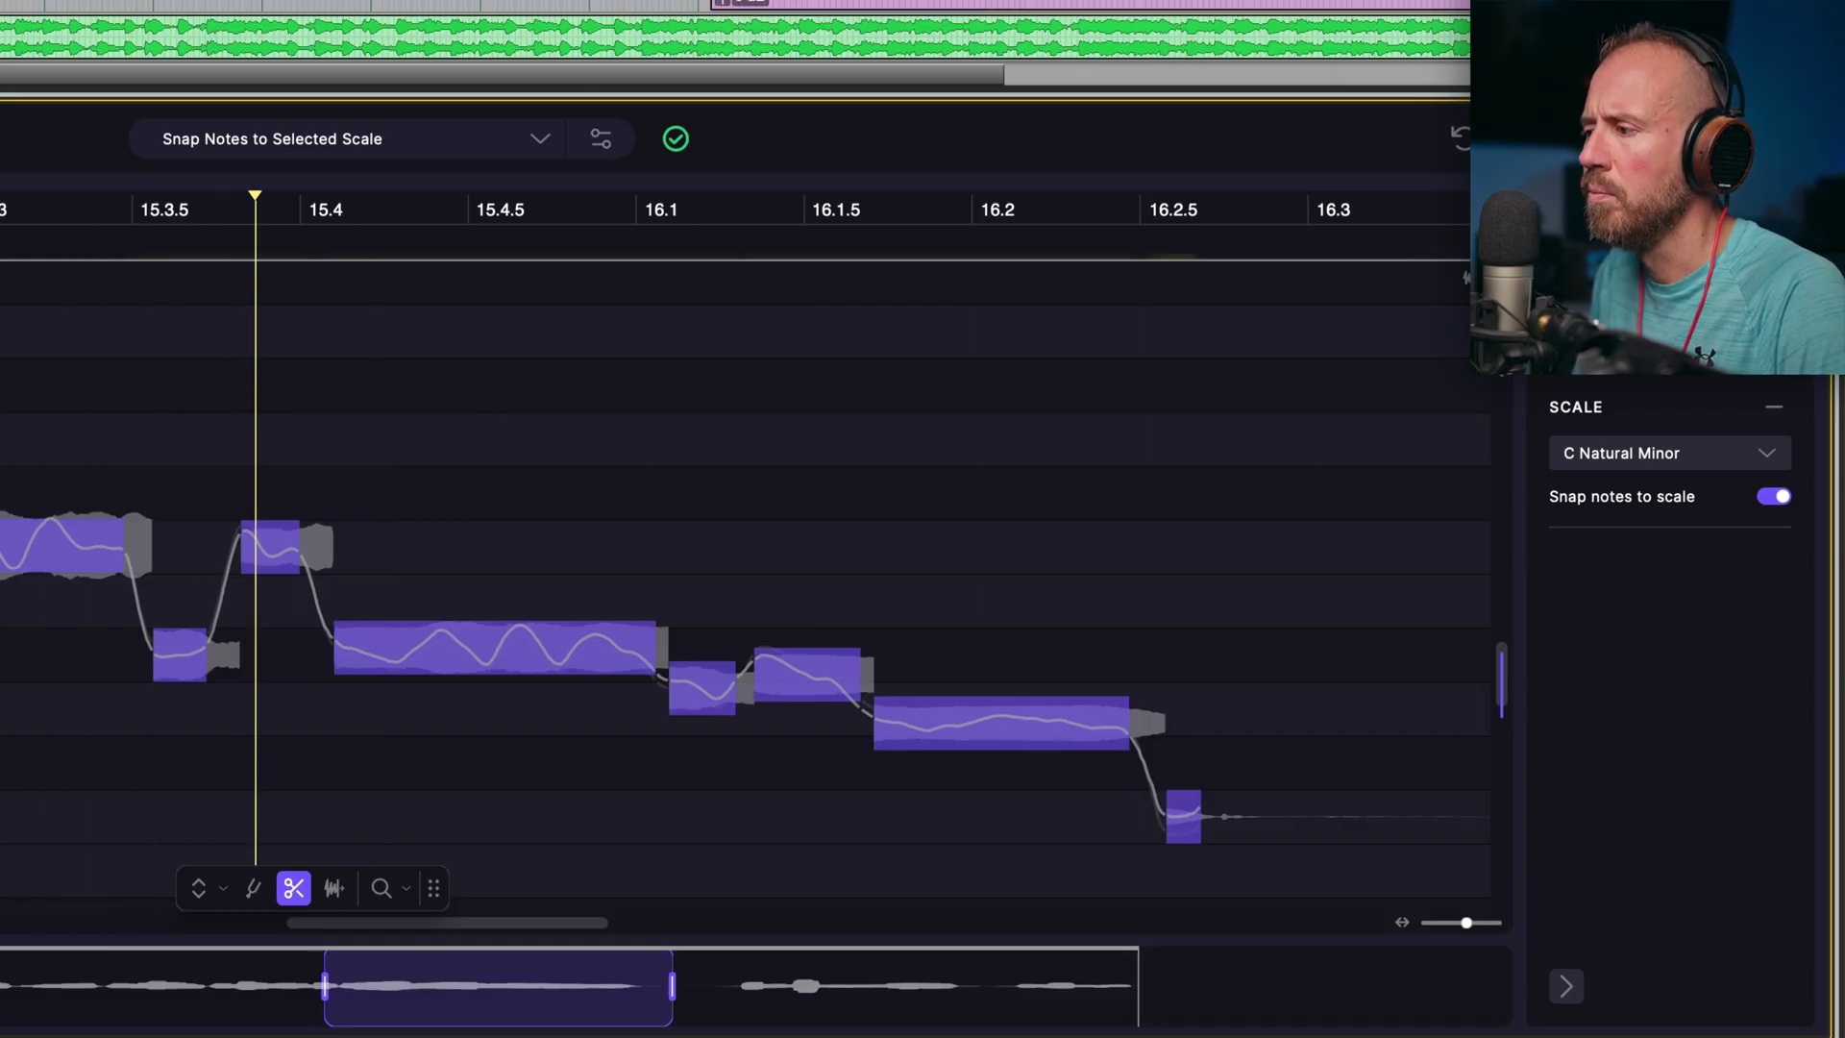
pyautogui.press('space')
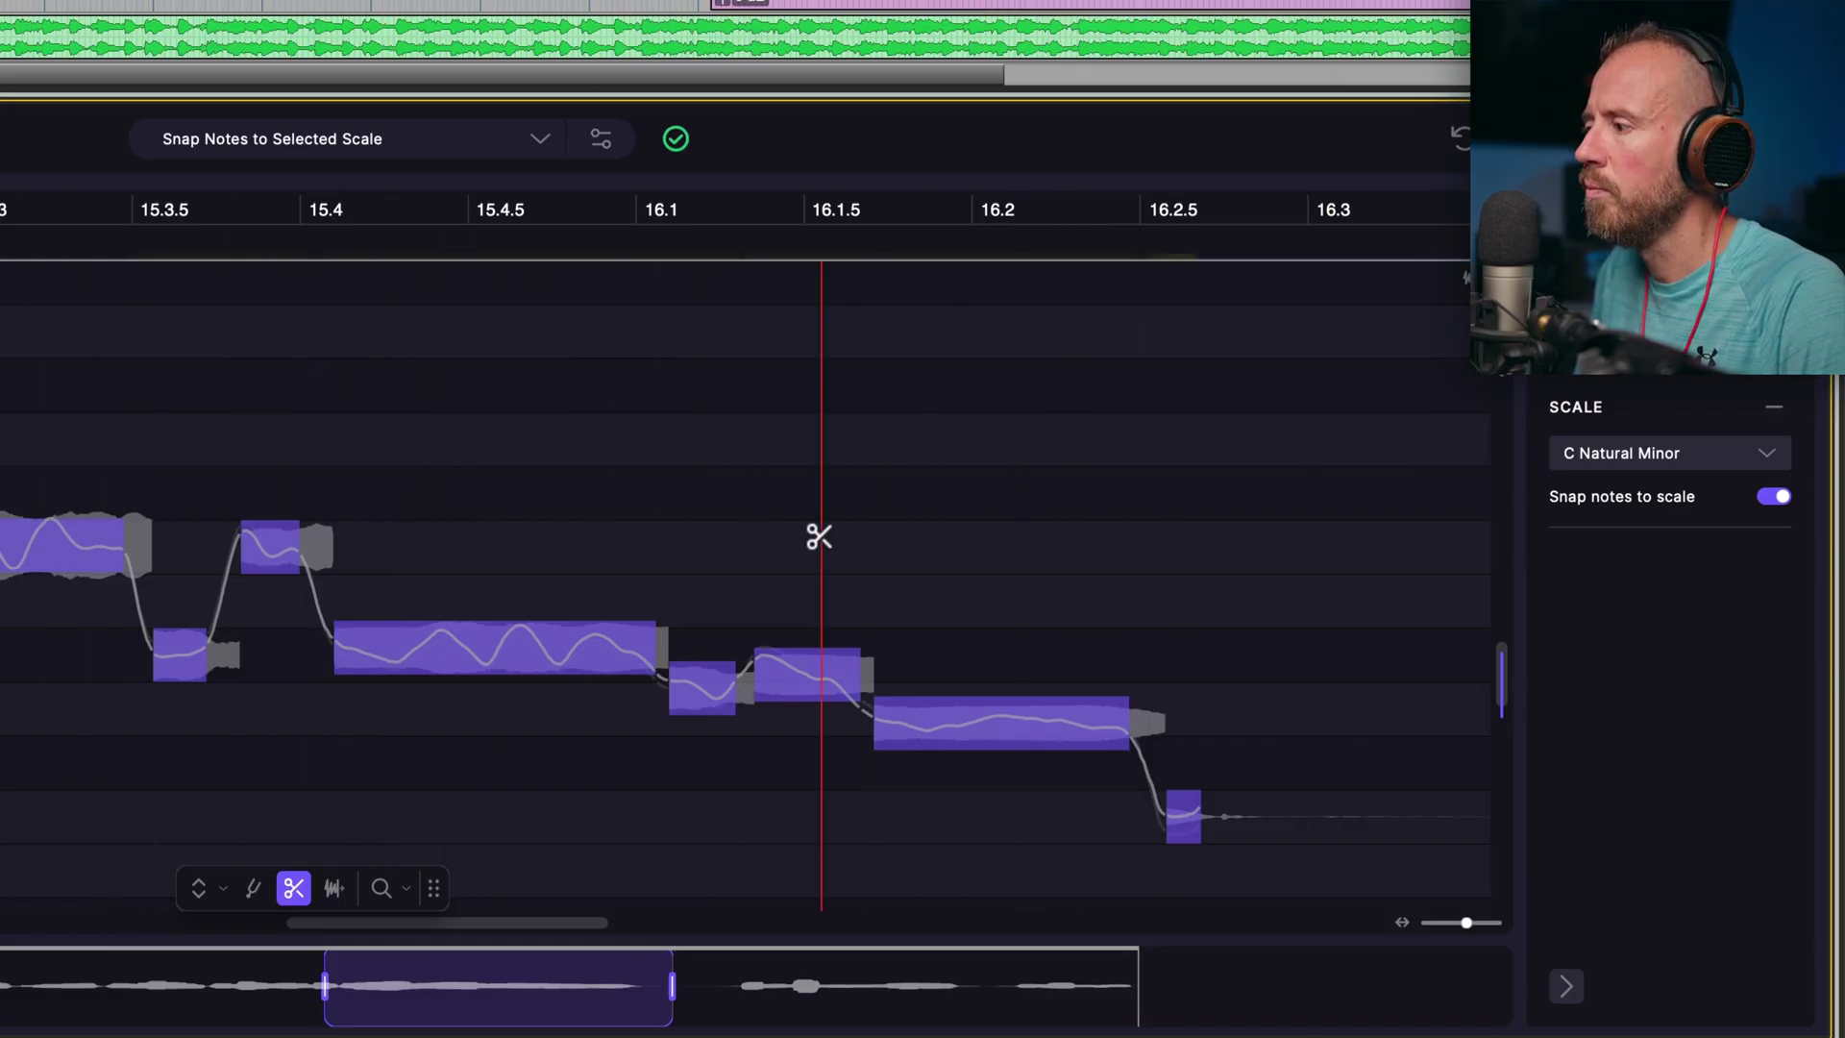
# Lower the short note after 16.1 to D4 (-15 cents) and raise the note following it to D#4.
pyautogui.click(199, 888)
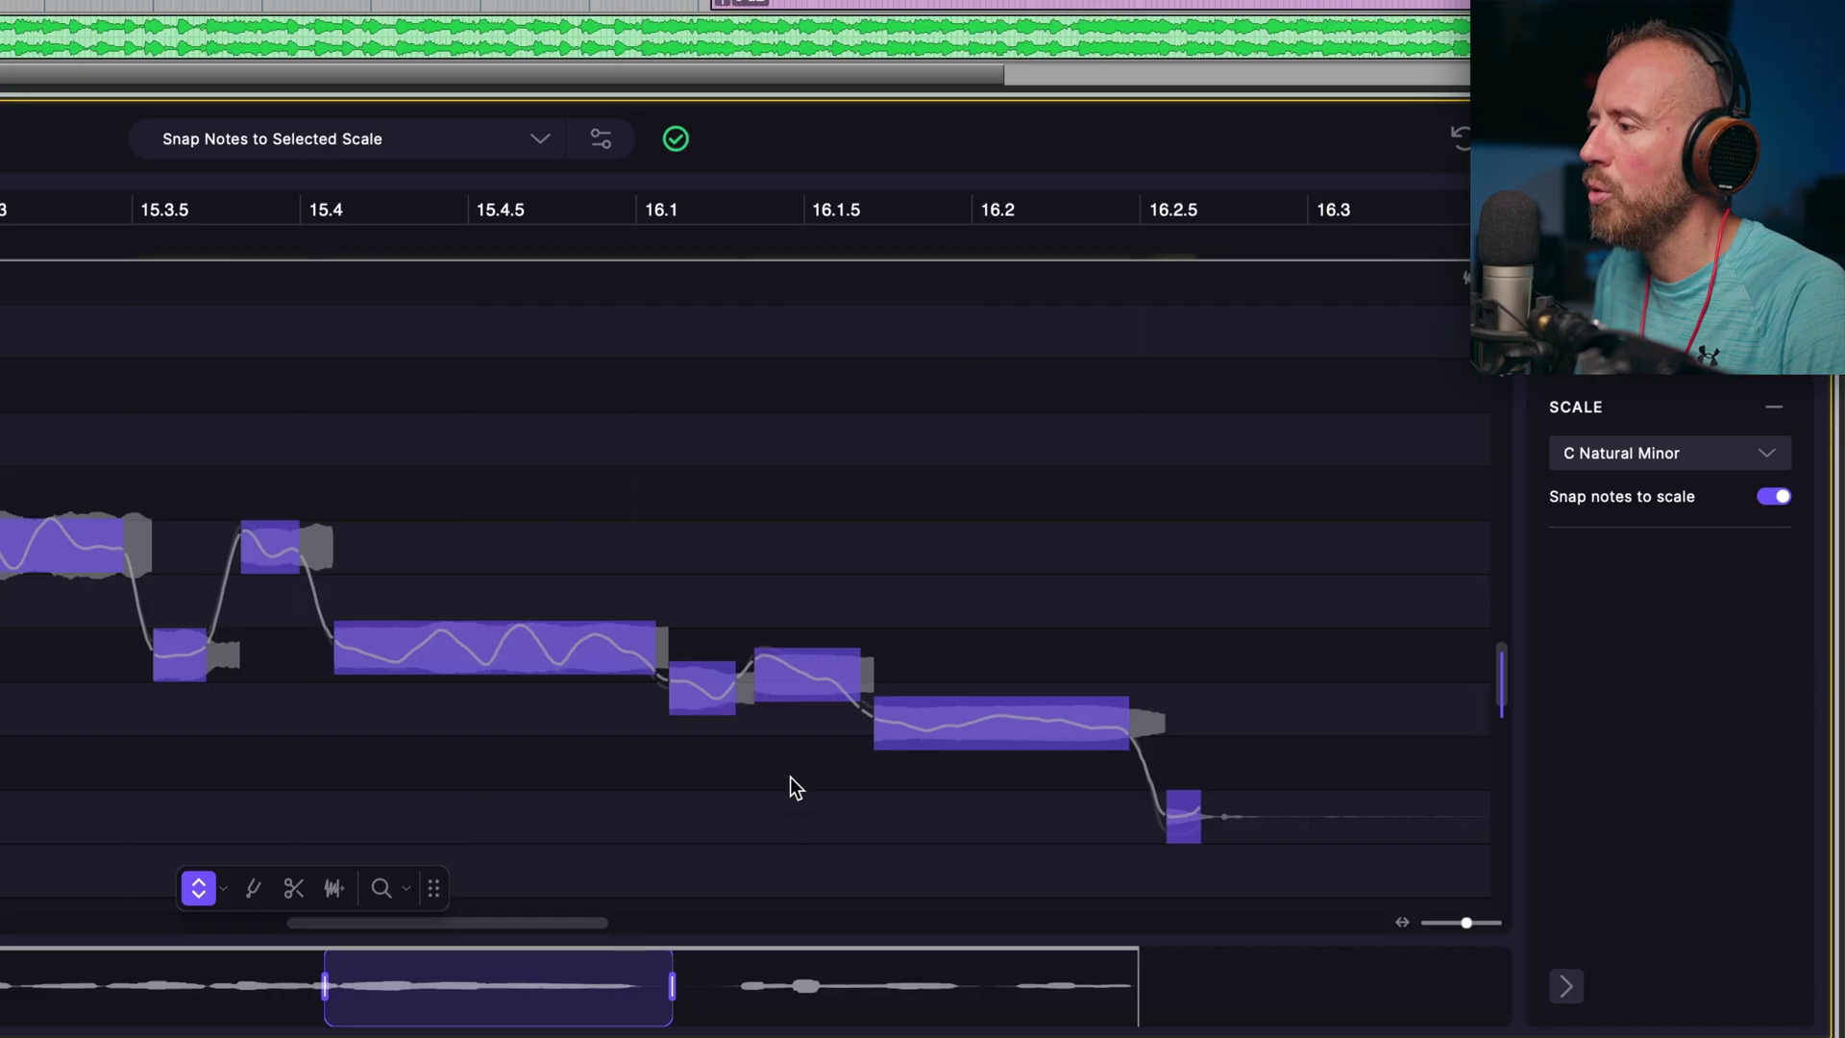
pyautogui.moveTo(702, 690); pyautogui.dragTo(701, 718)
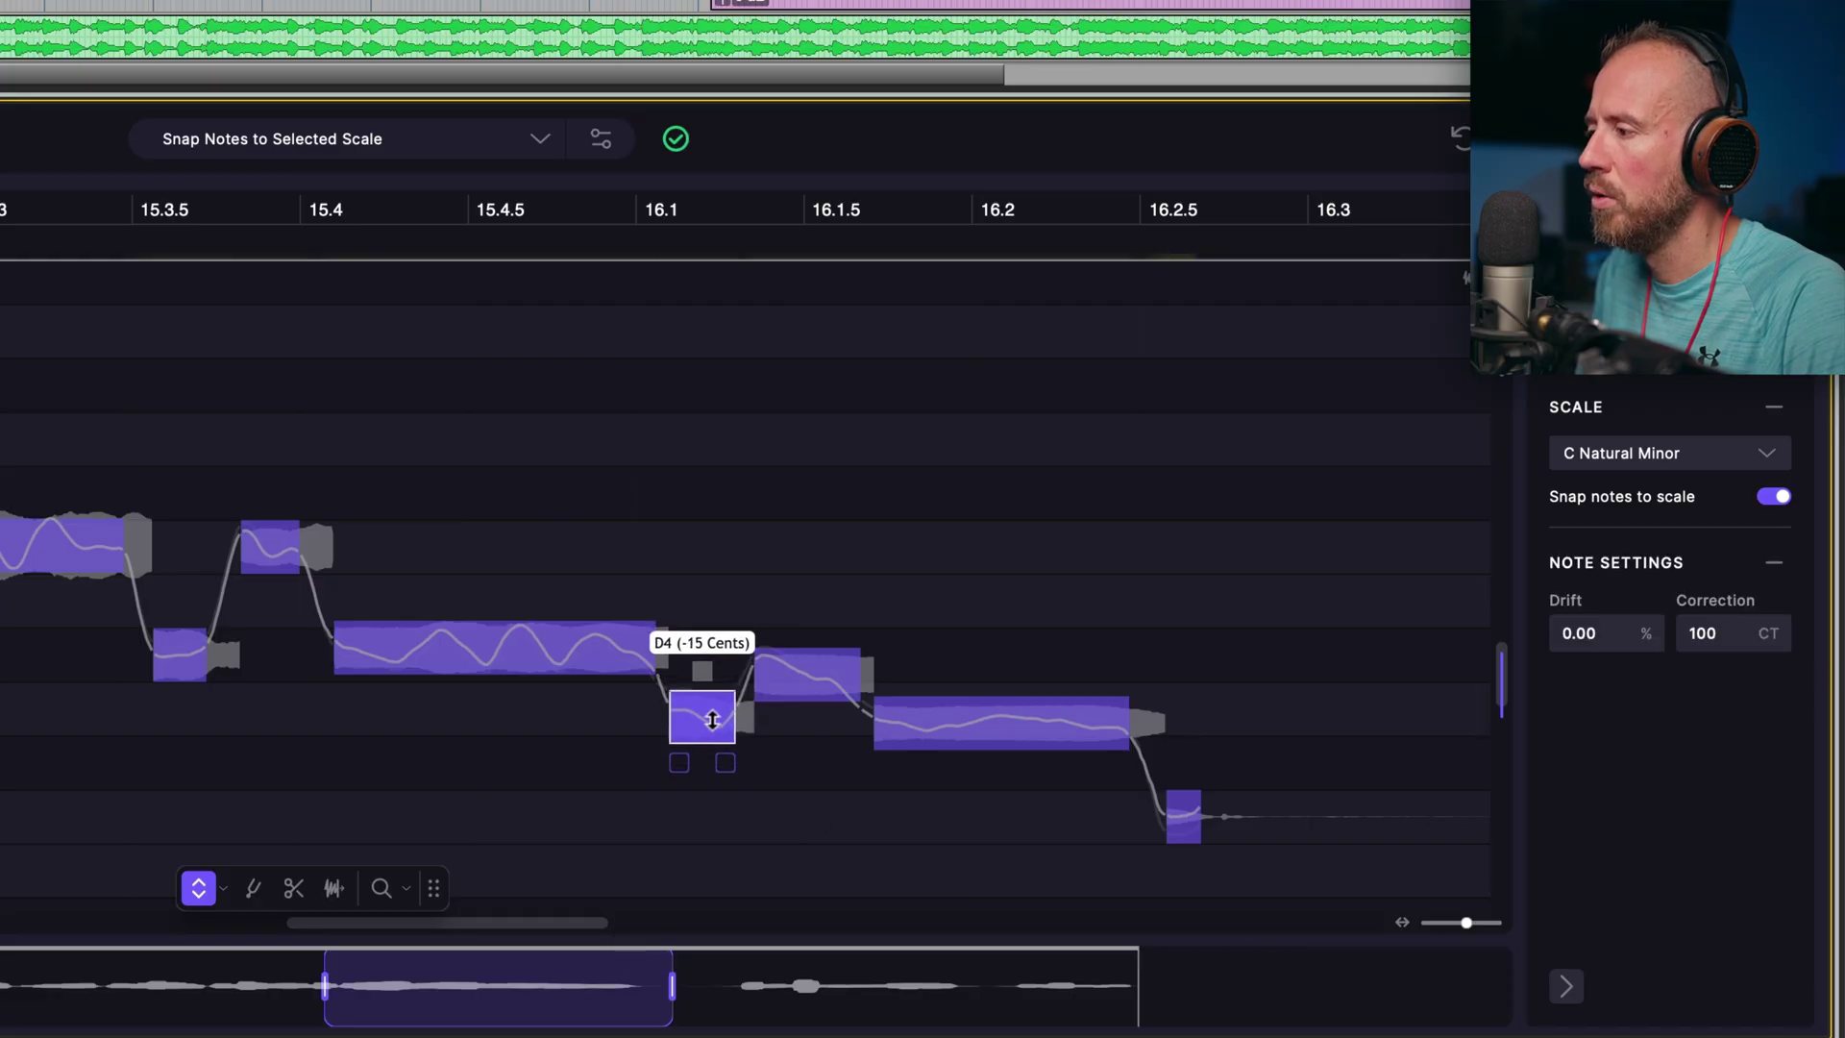
pyautogui.moveTo(799, 689); pyautogui.dragTo(799, 672)
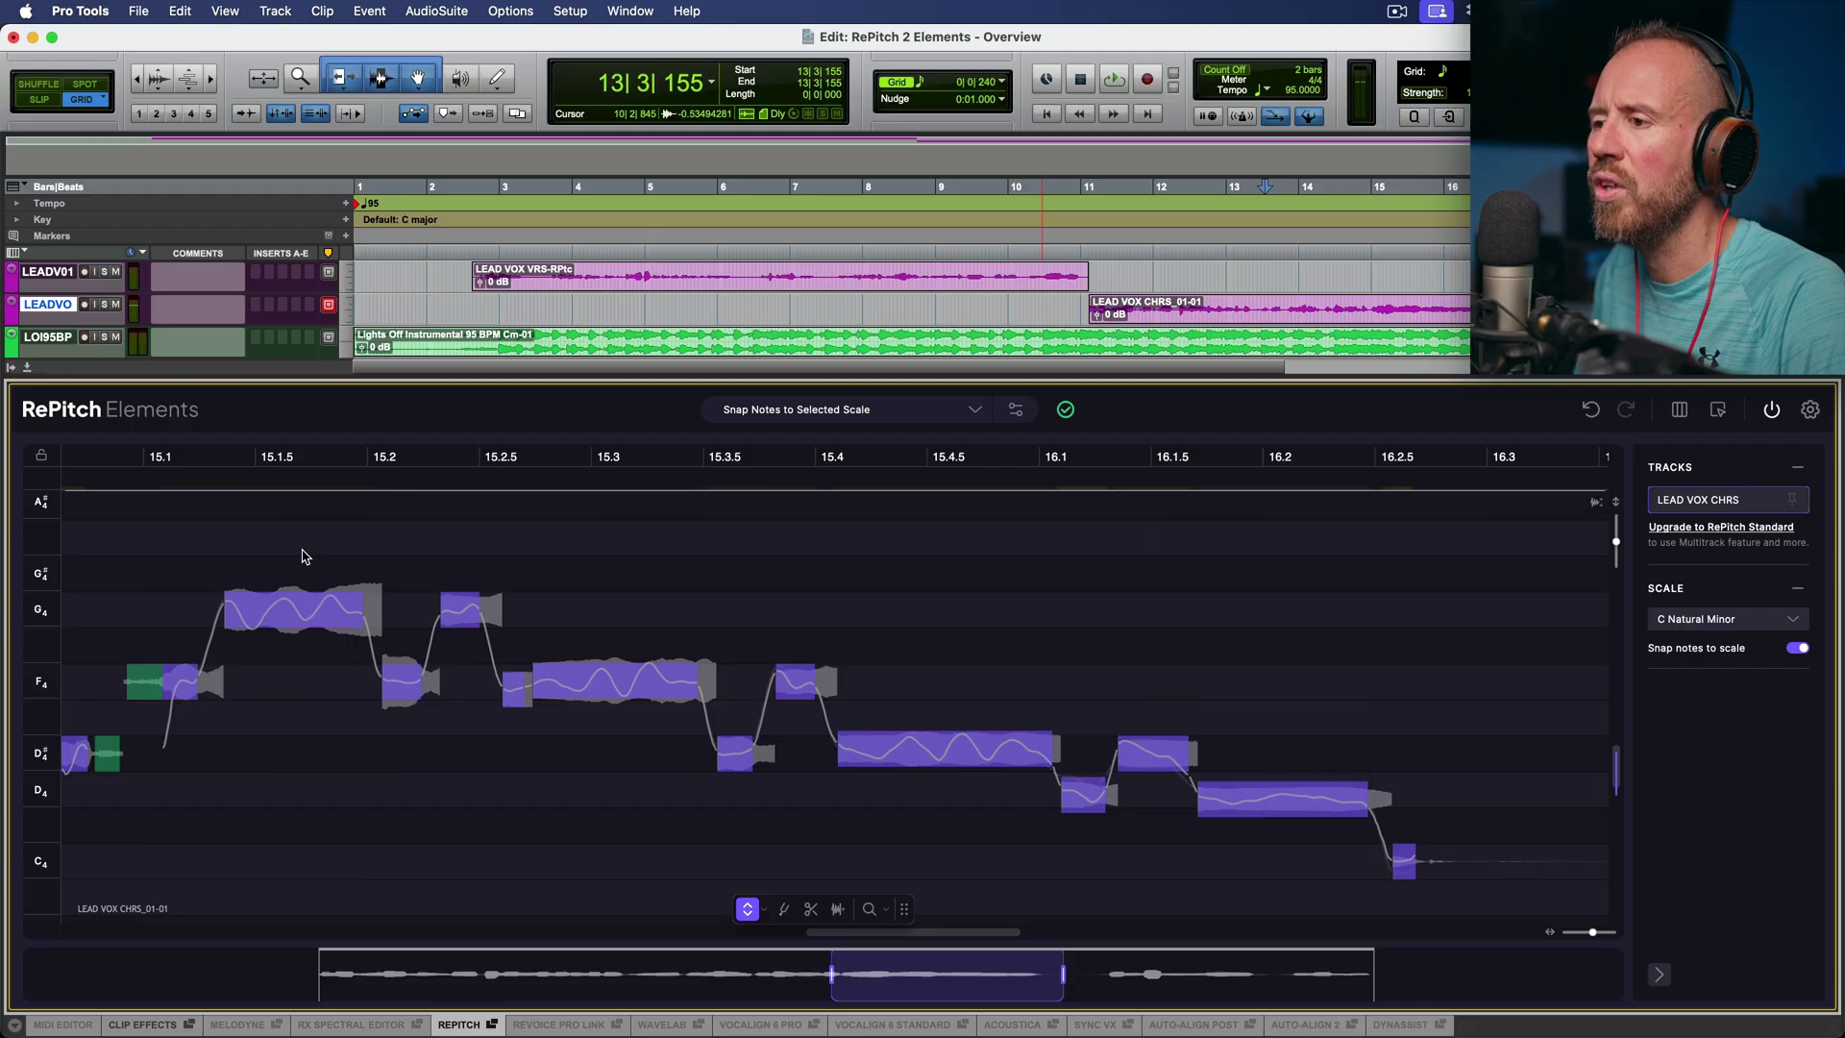
# Audition the phrase from the long G4 note after 15.1 to the C4 note after 16.2.5, and review the chorus notes back to 11.1.
pyautogui.click(293, 605)
pyautogui.moveTo(442, 698); pyautogui.dragTo(1417, 874)
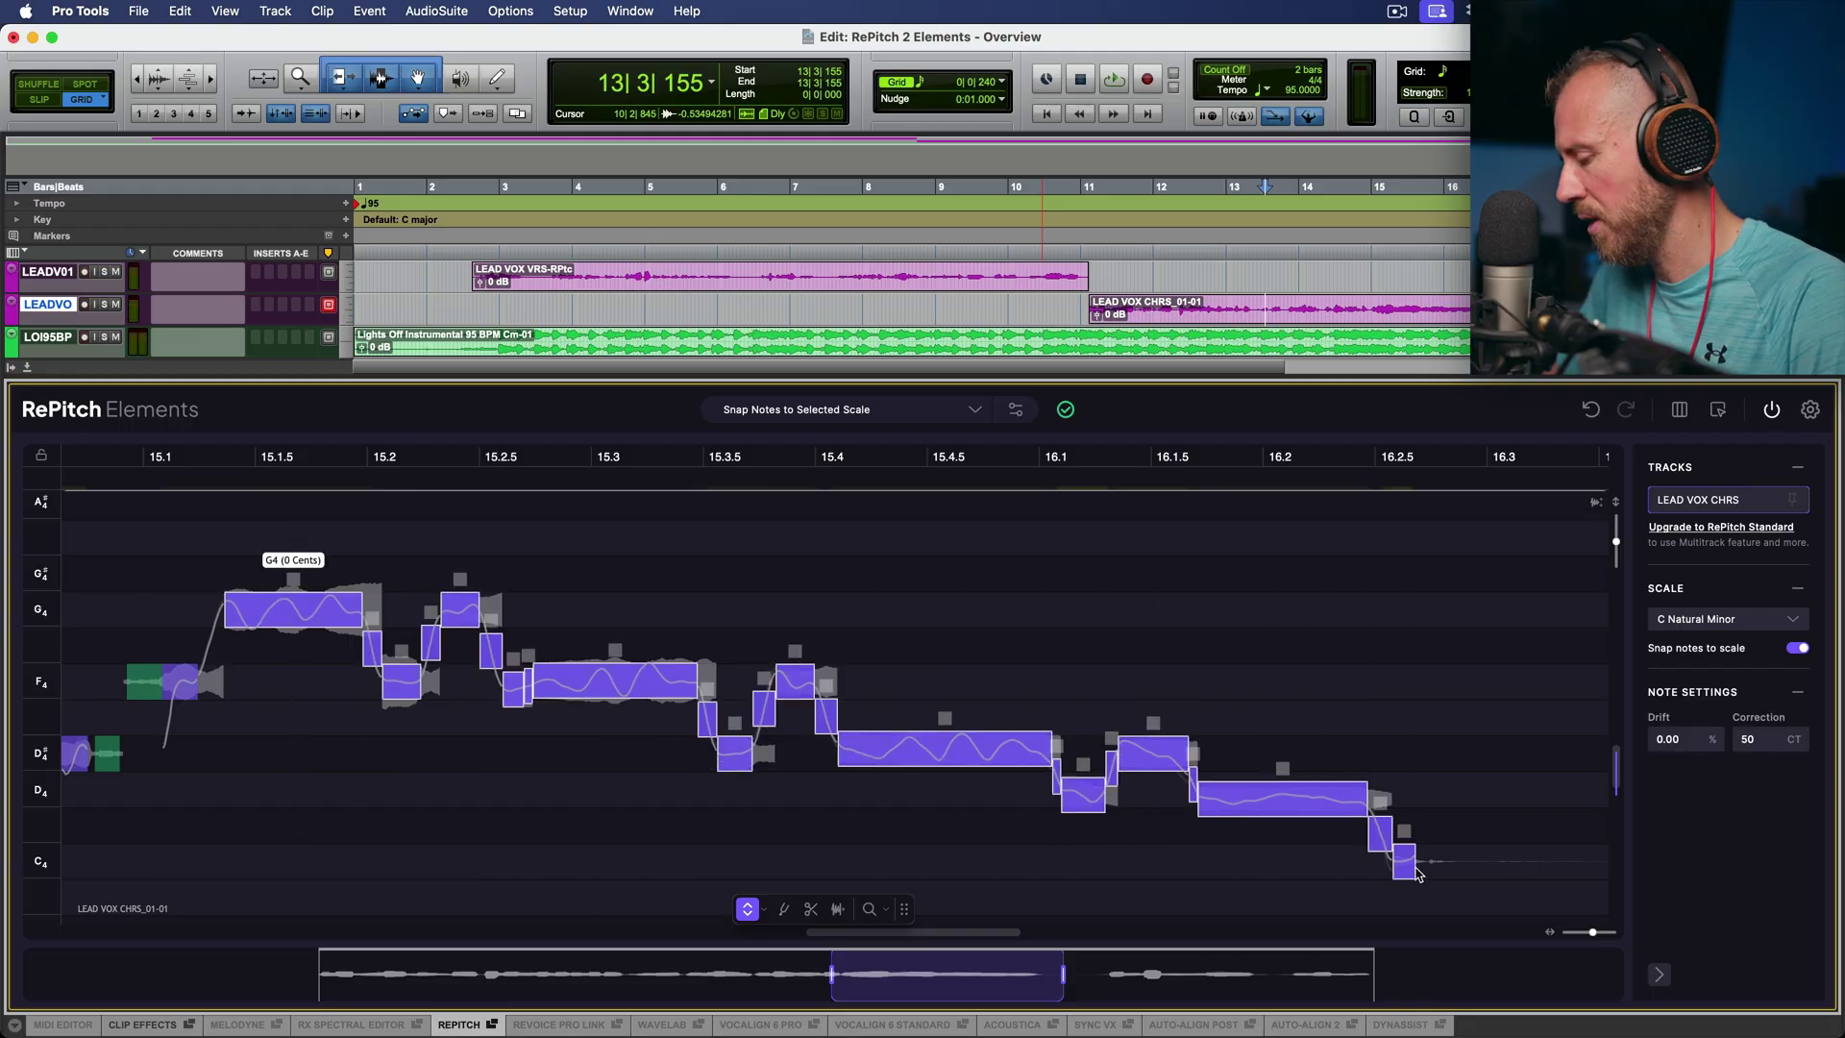
pyautogui.press('space')
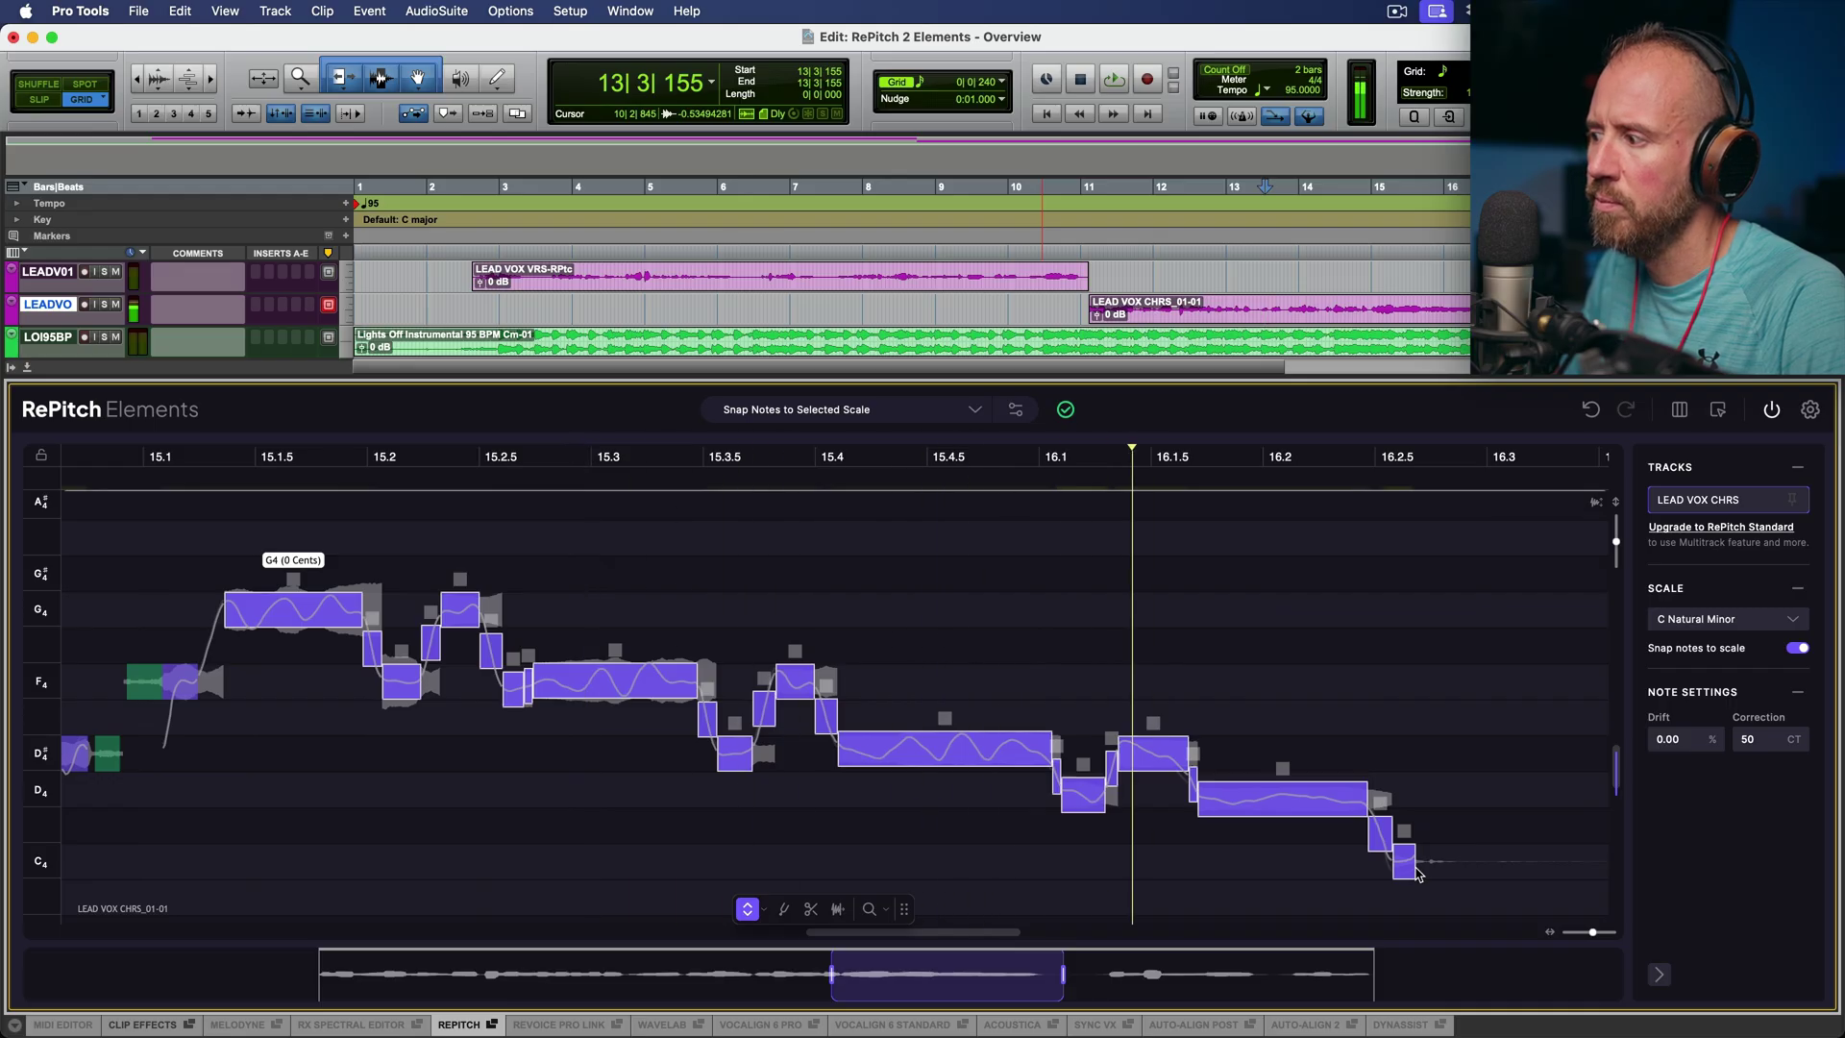
pyautogui.click(1309, 663)
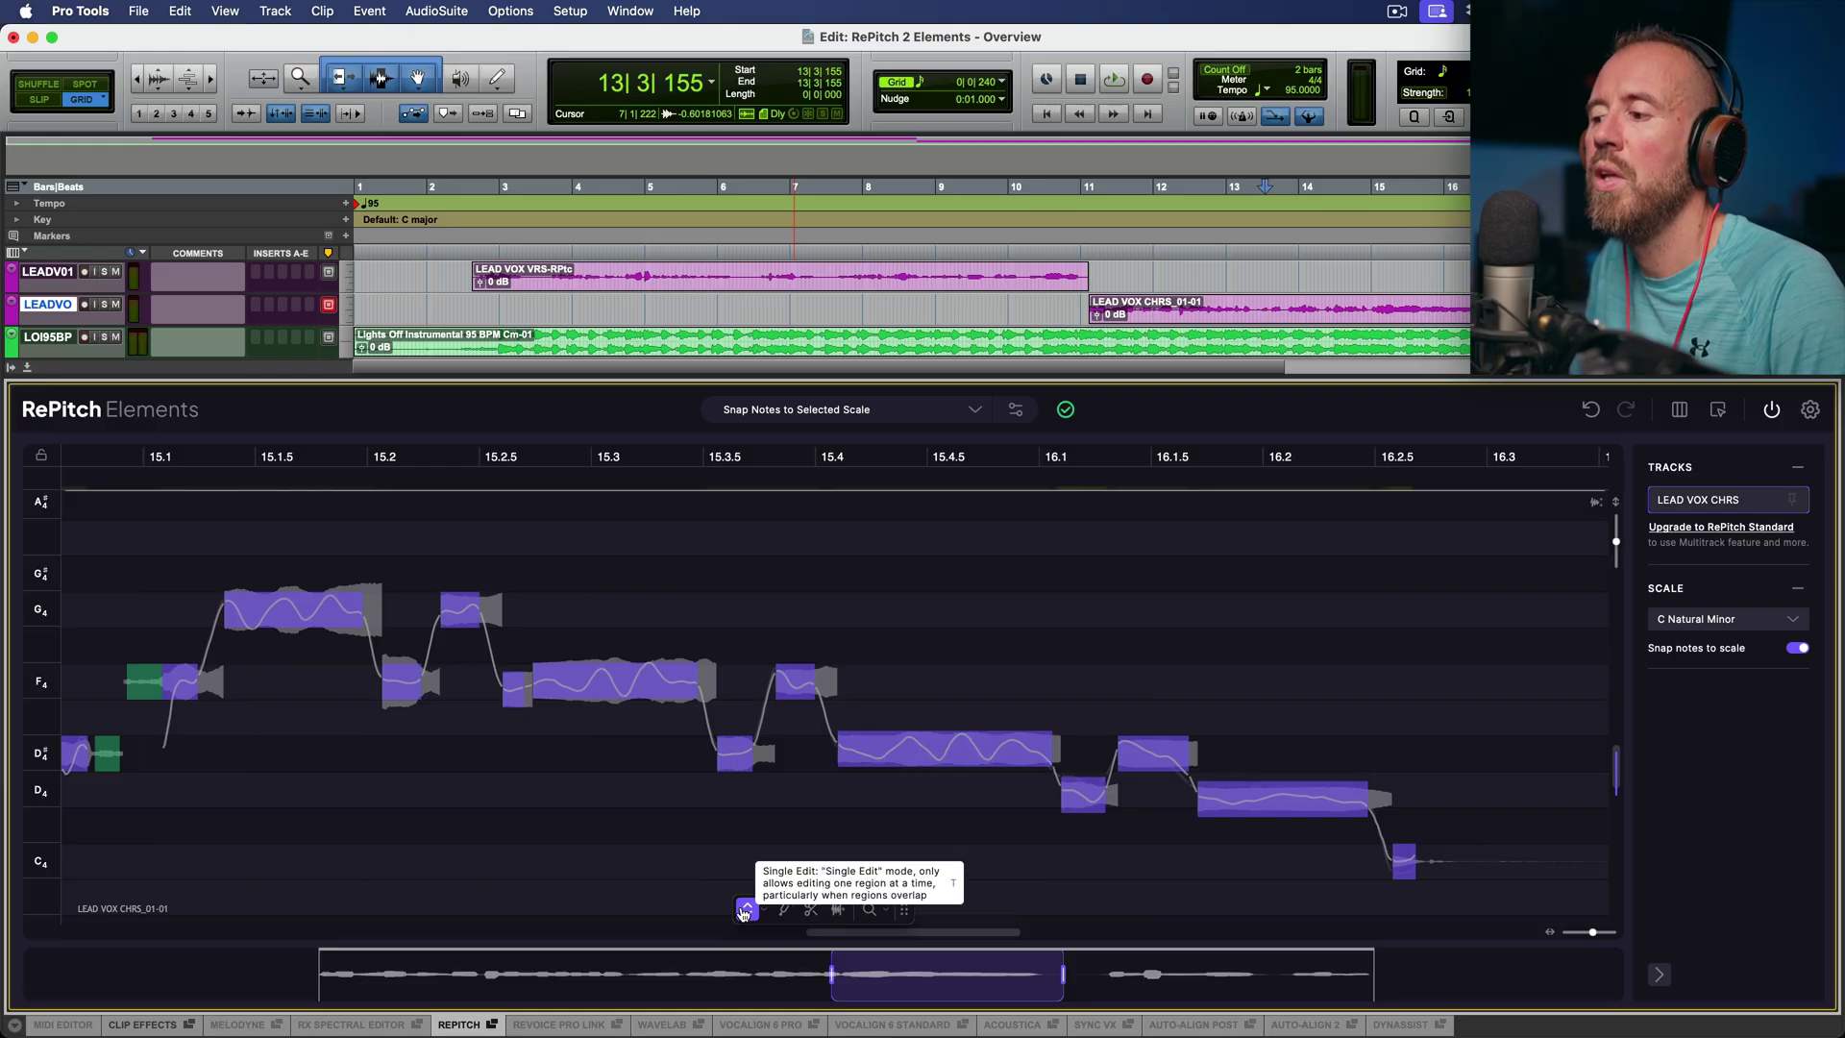
pyautogui.hscroll(1, 903, 788)
pyautogui.moveTo(830, 972); pyautogui.dragTo(338, 962)
pyautogui.hscroll(-5, 775, 782)
pyautogui.scroll(-1, 775, 782)
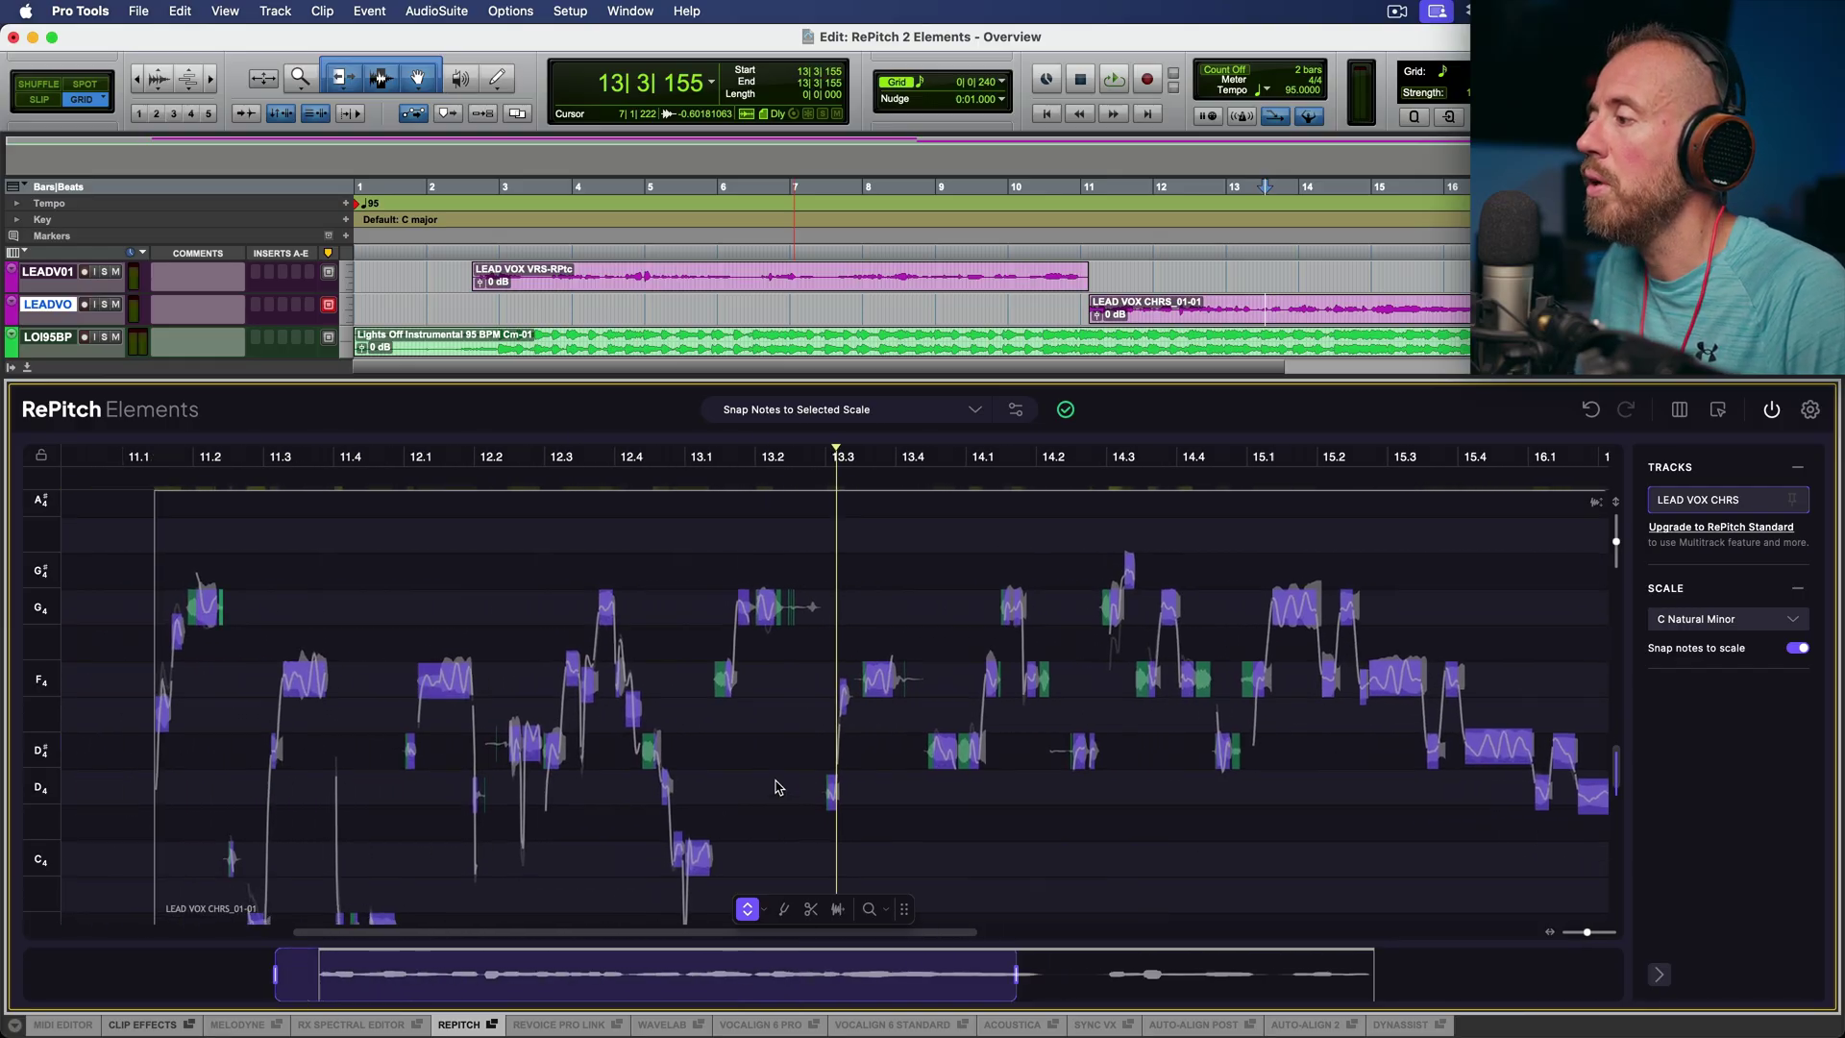
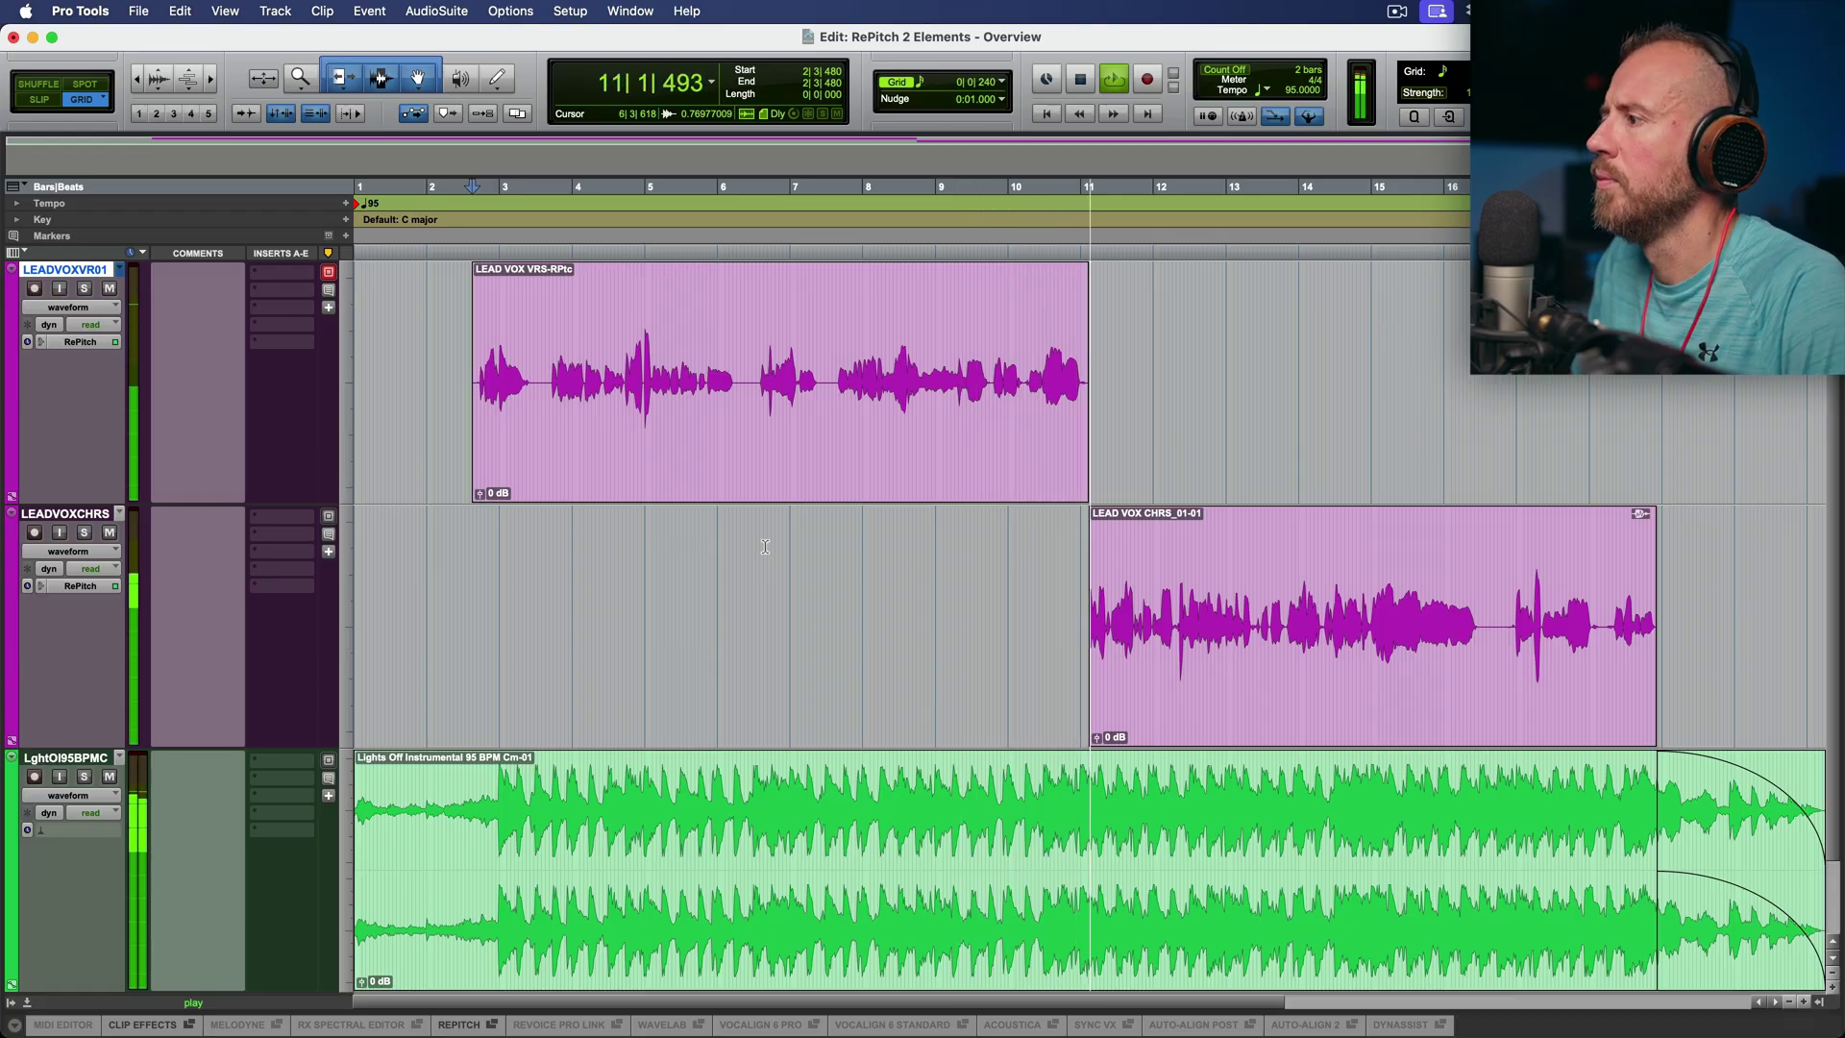
# Open the LEAD VOX CHRS clip in RePitch and split its long F4 note just before and just after 17.4.
pyautogui.click(1333, 702)
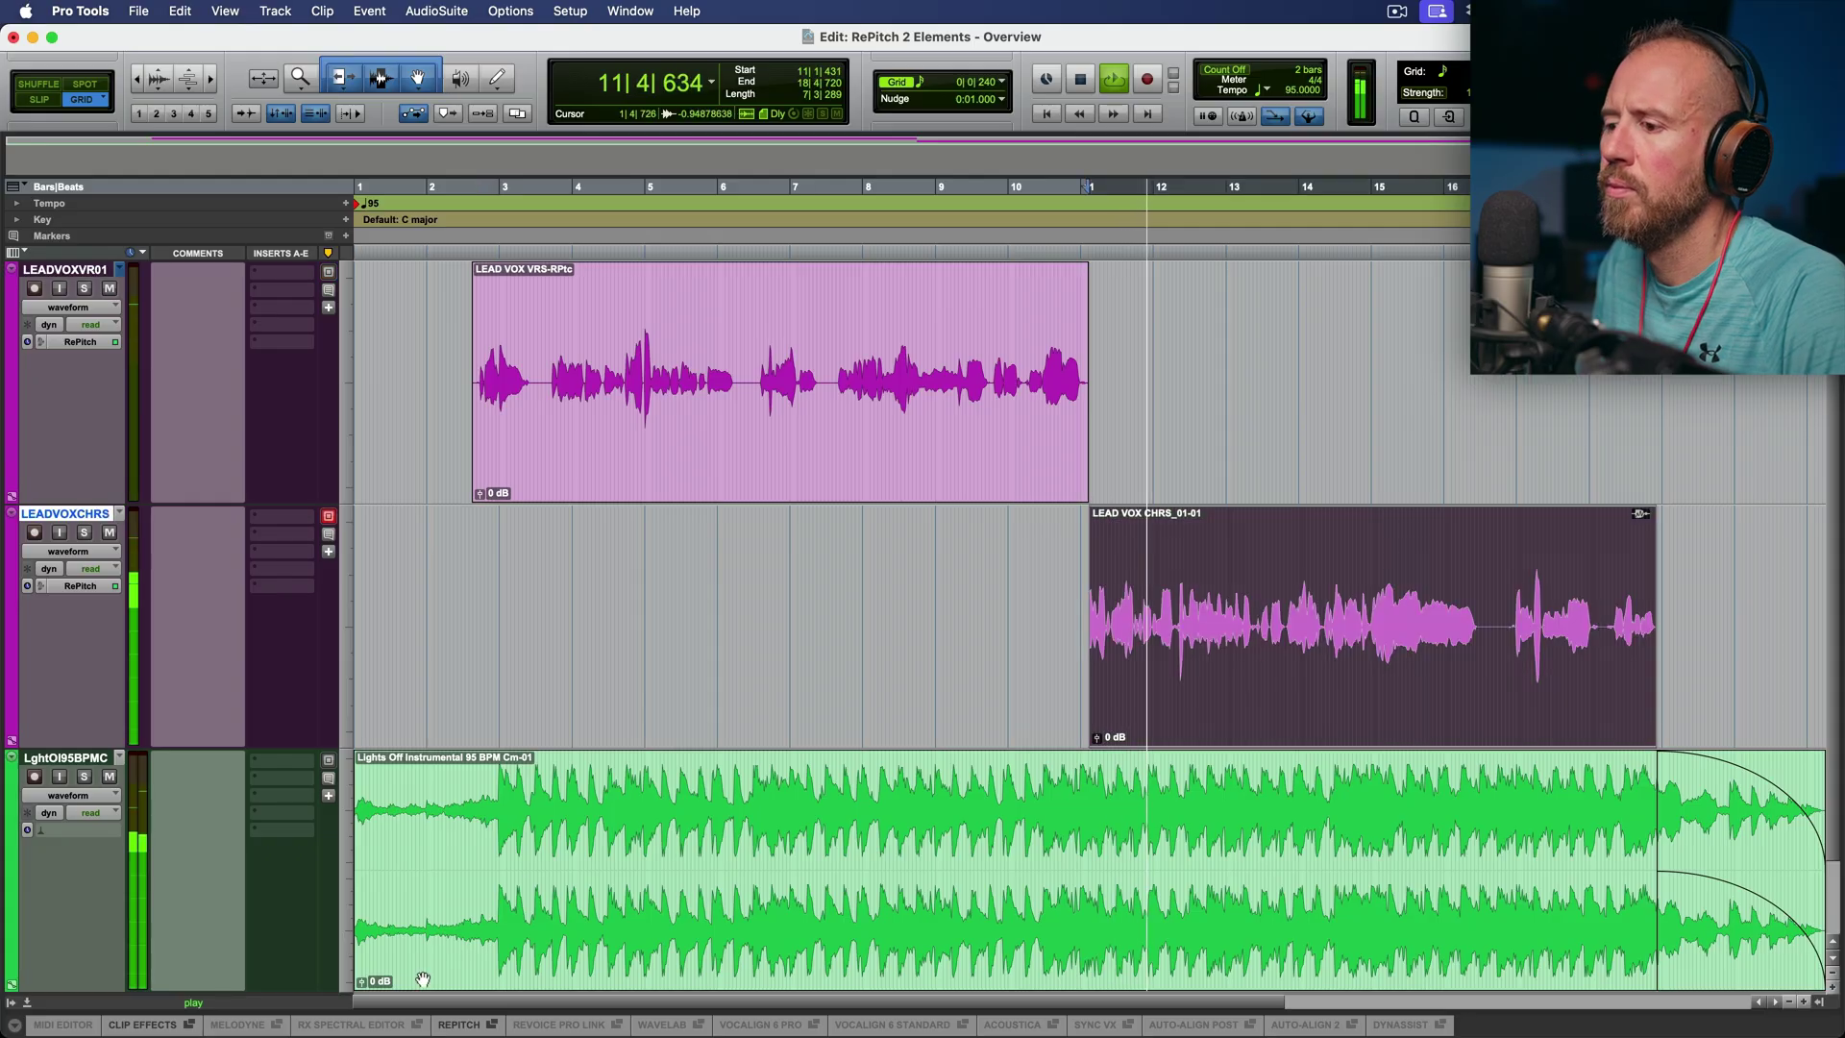
pyautogui.click(461, 1024)
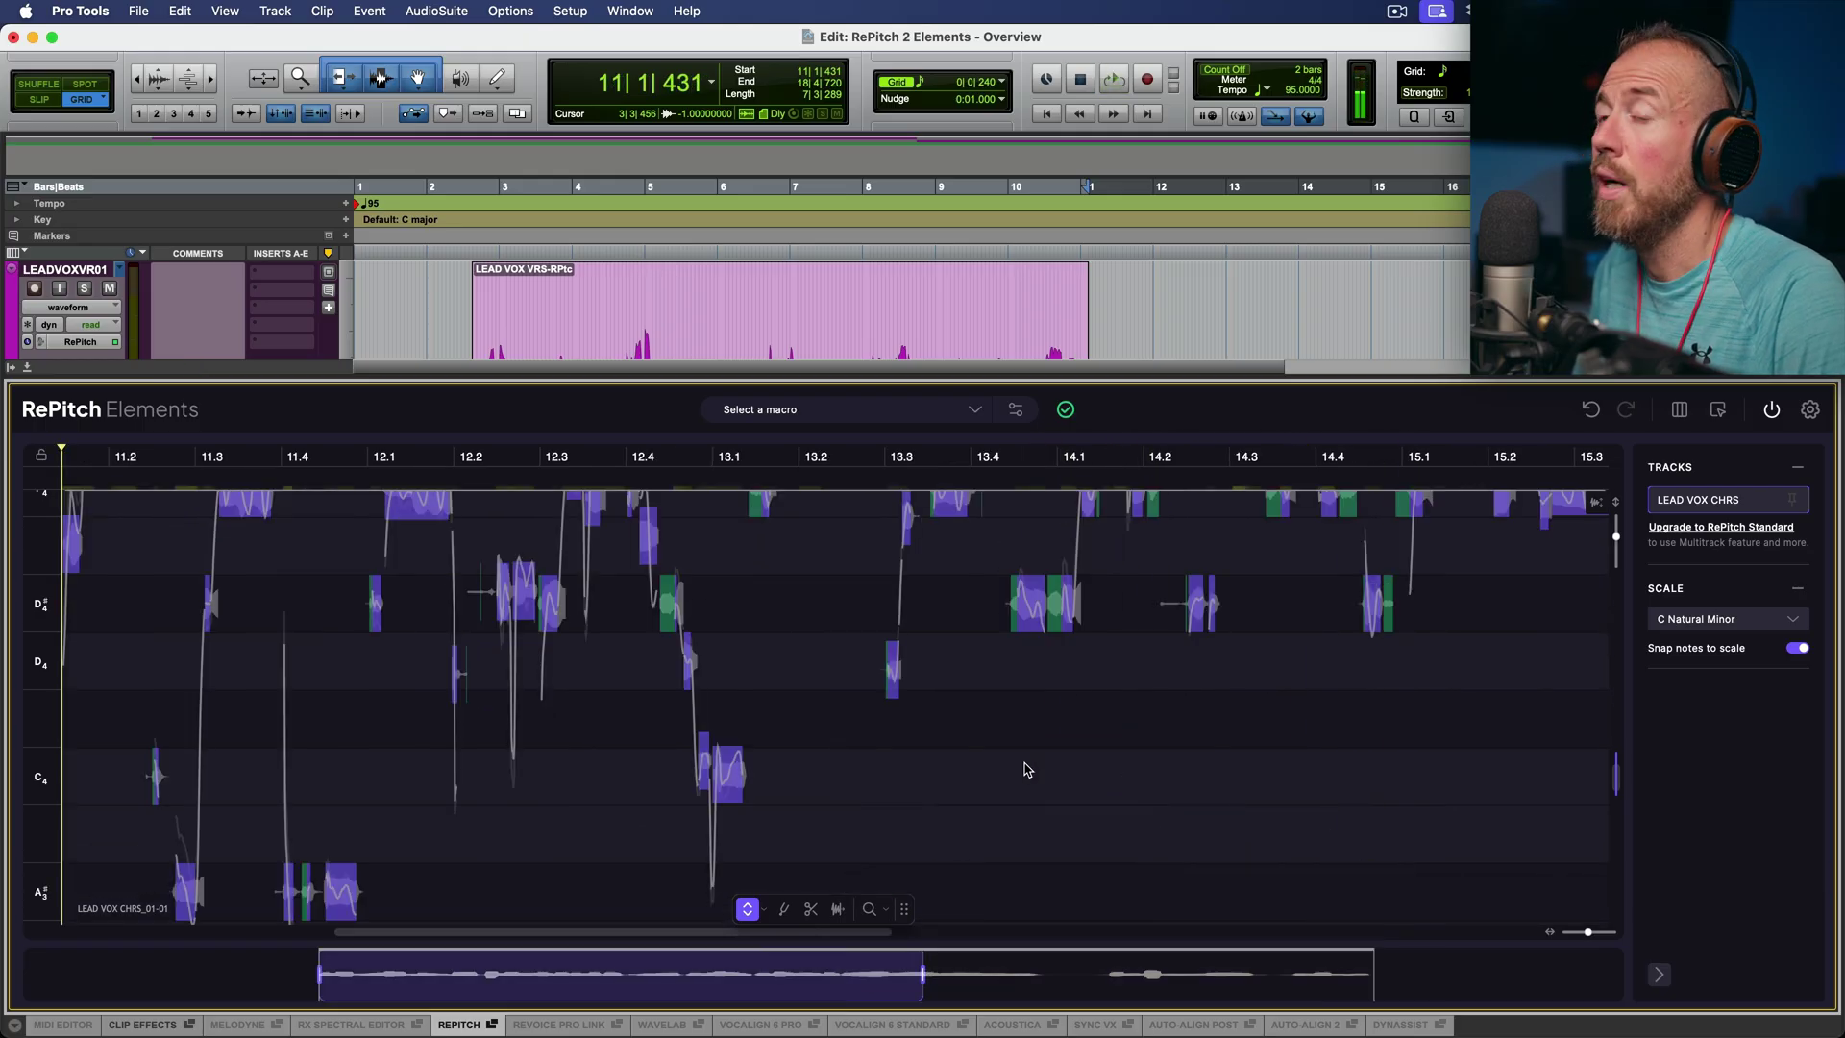
pyautogui.hscroll(10, 1014, 761)
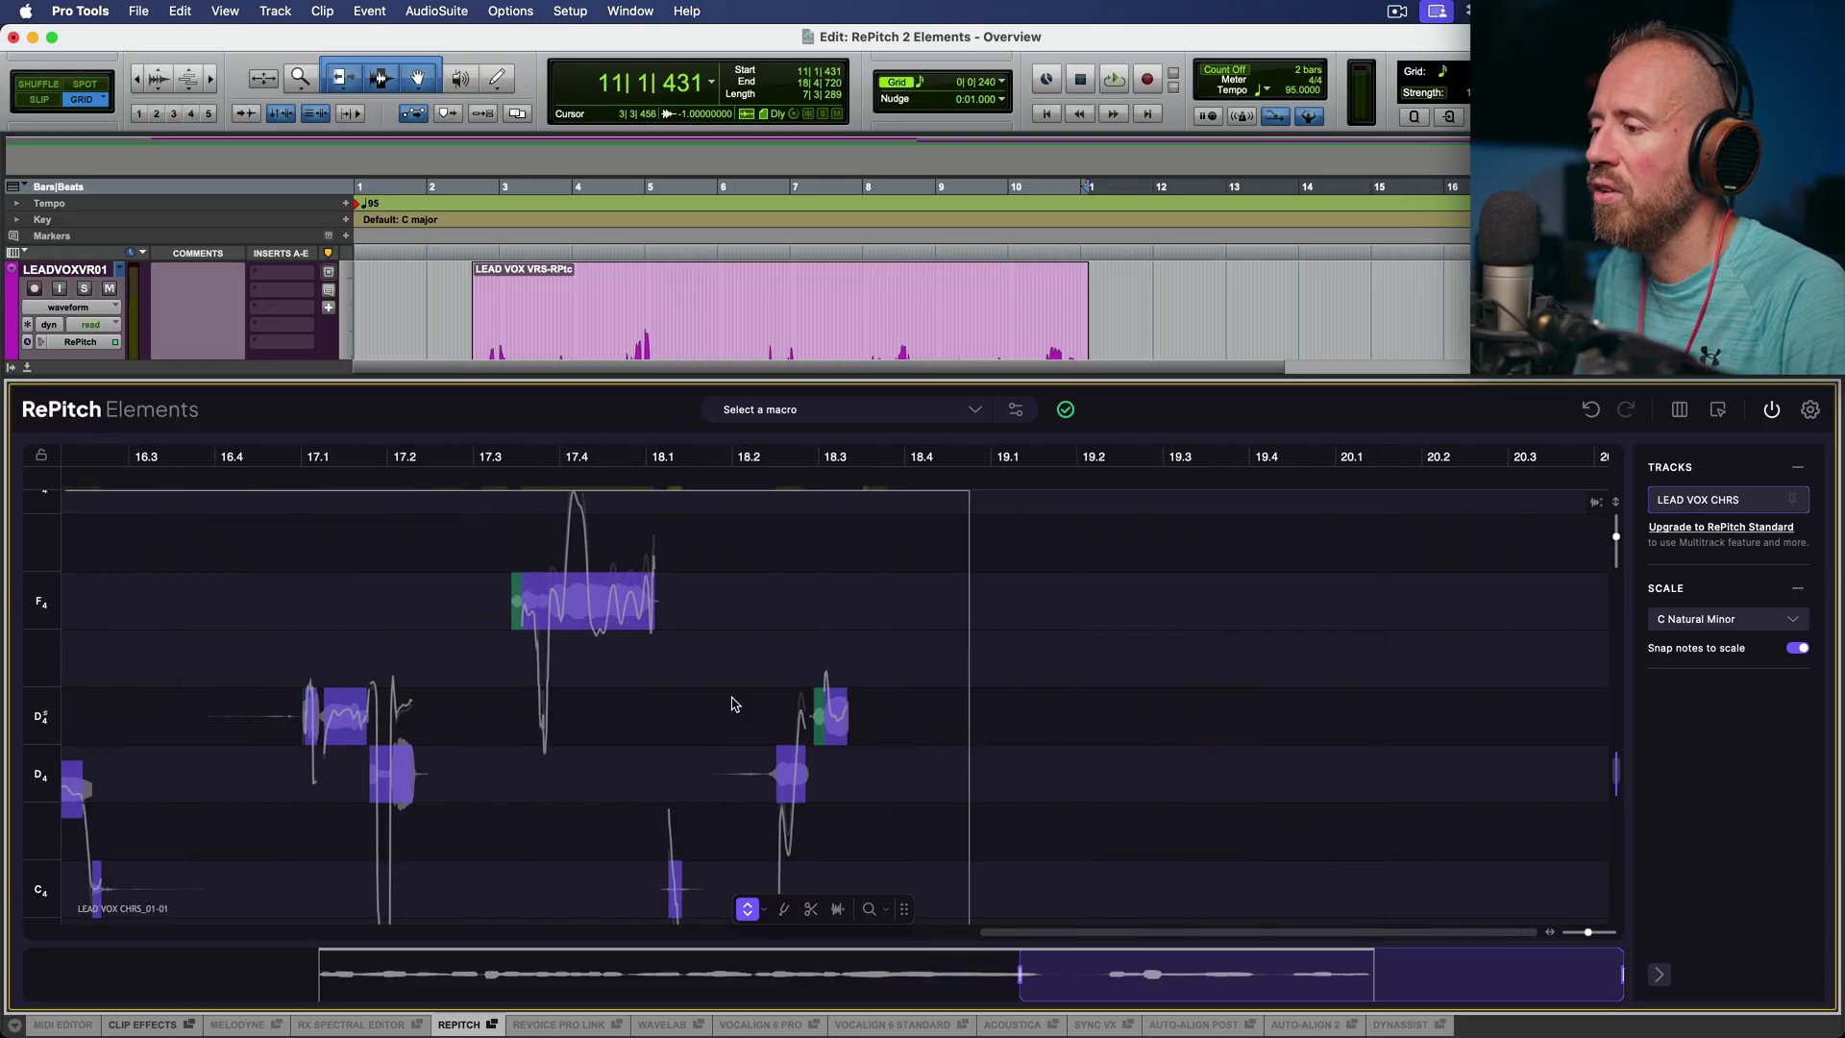
pyautogui.click(561, 613)
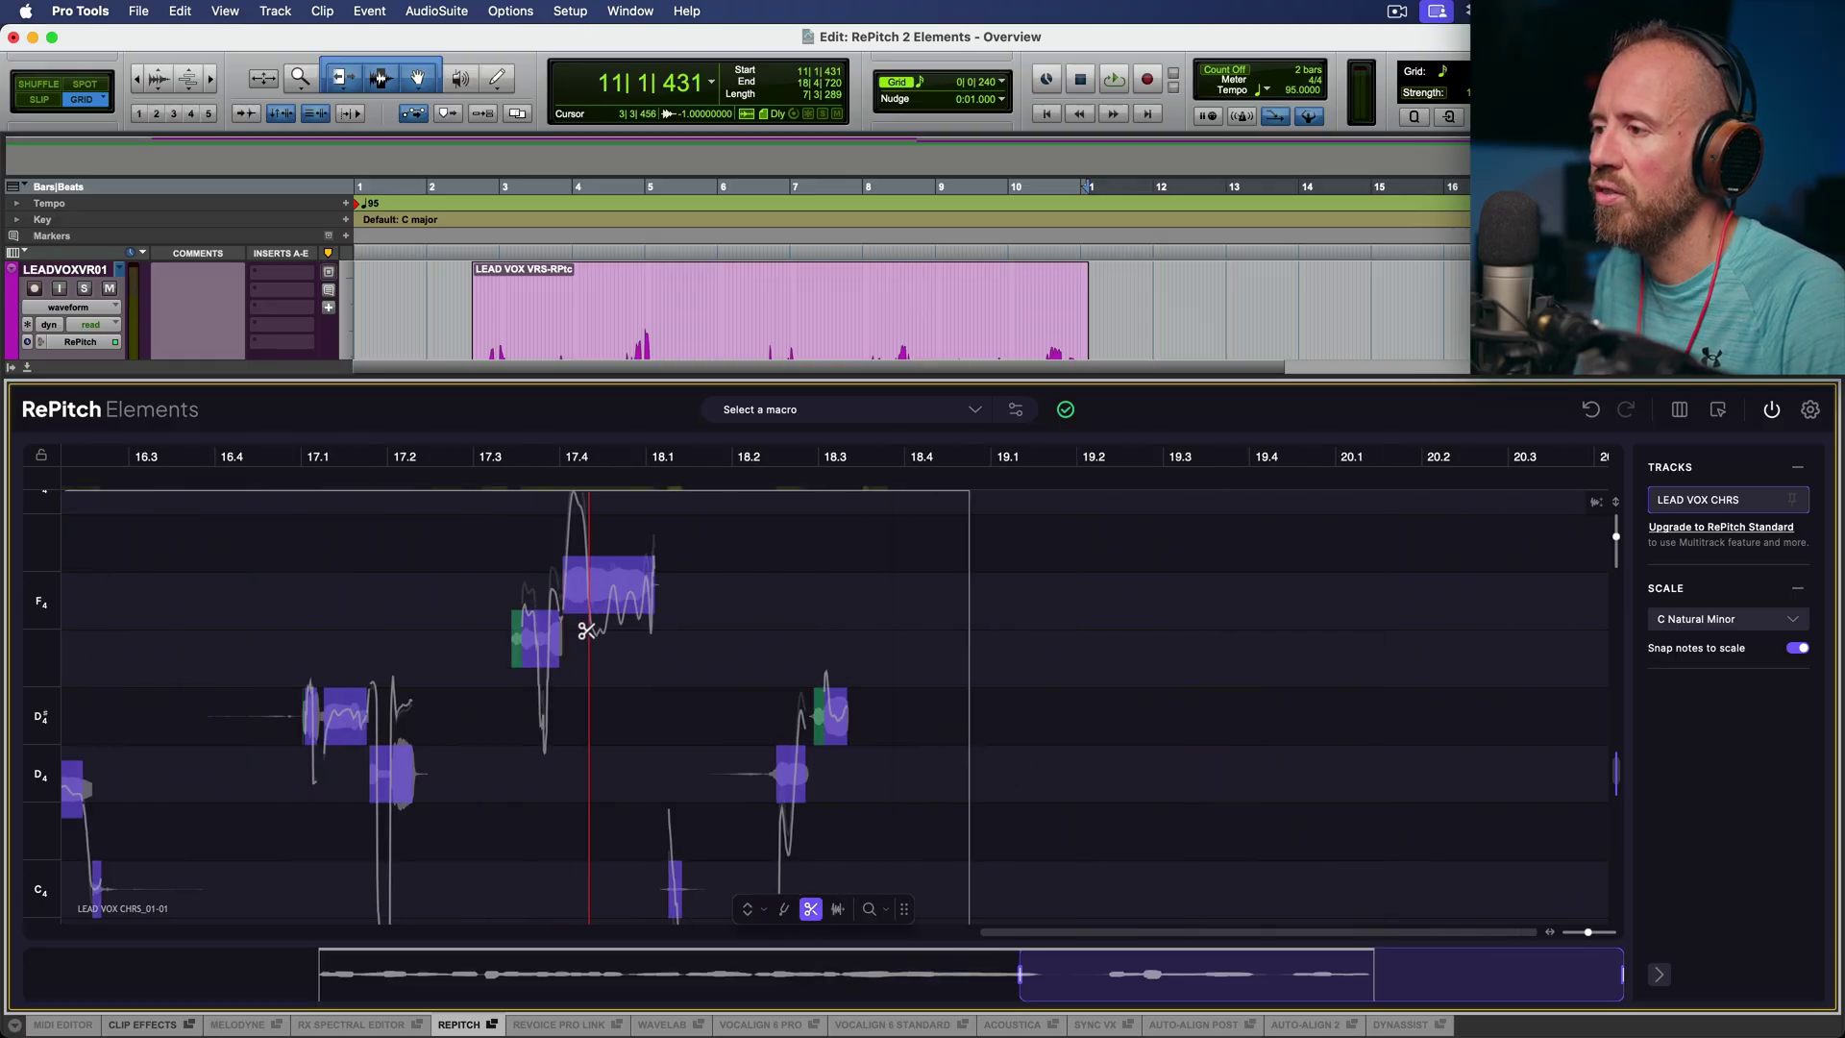
pyautogui.click(588, 610)
# Play back the end of the chorus vocal past 18.2 to check the splits around 17.4.
pyautogui.press('space')
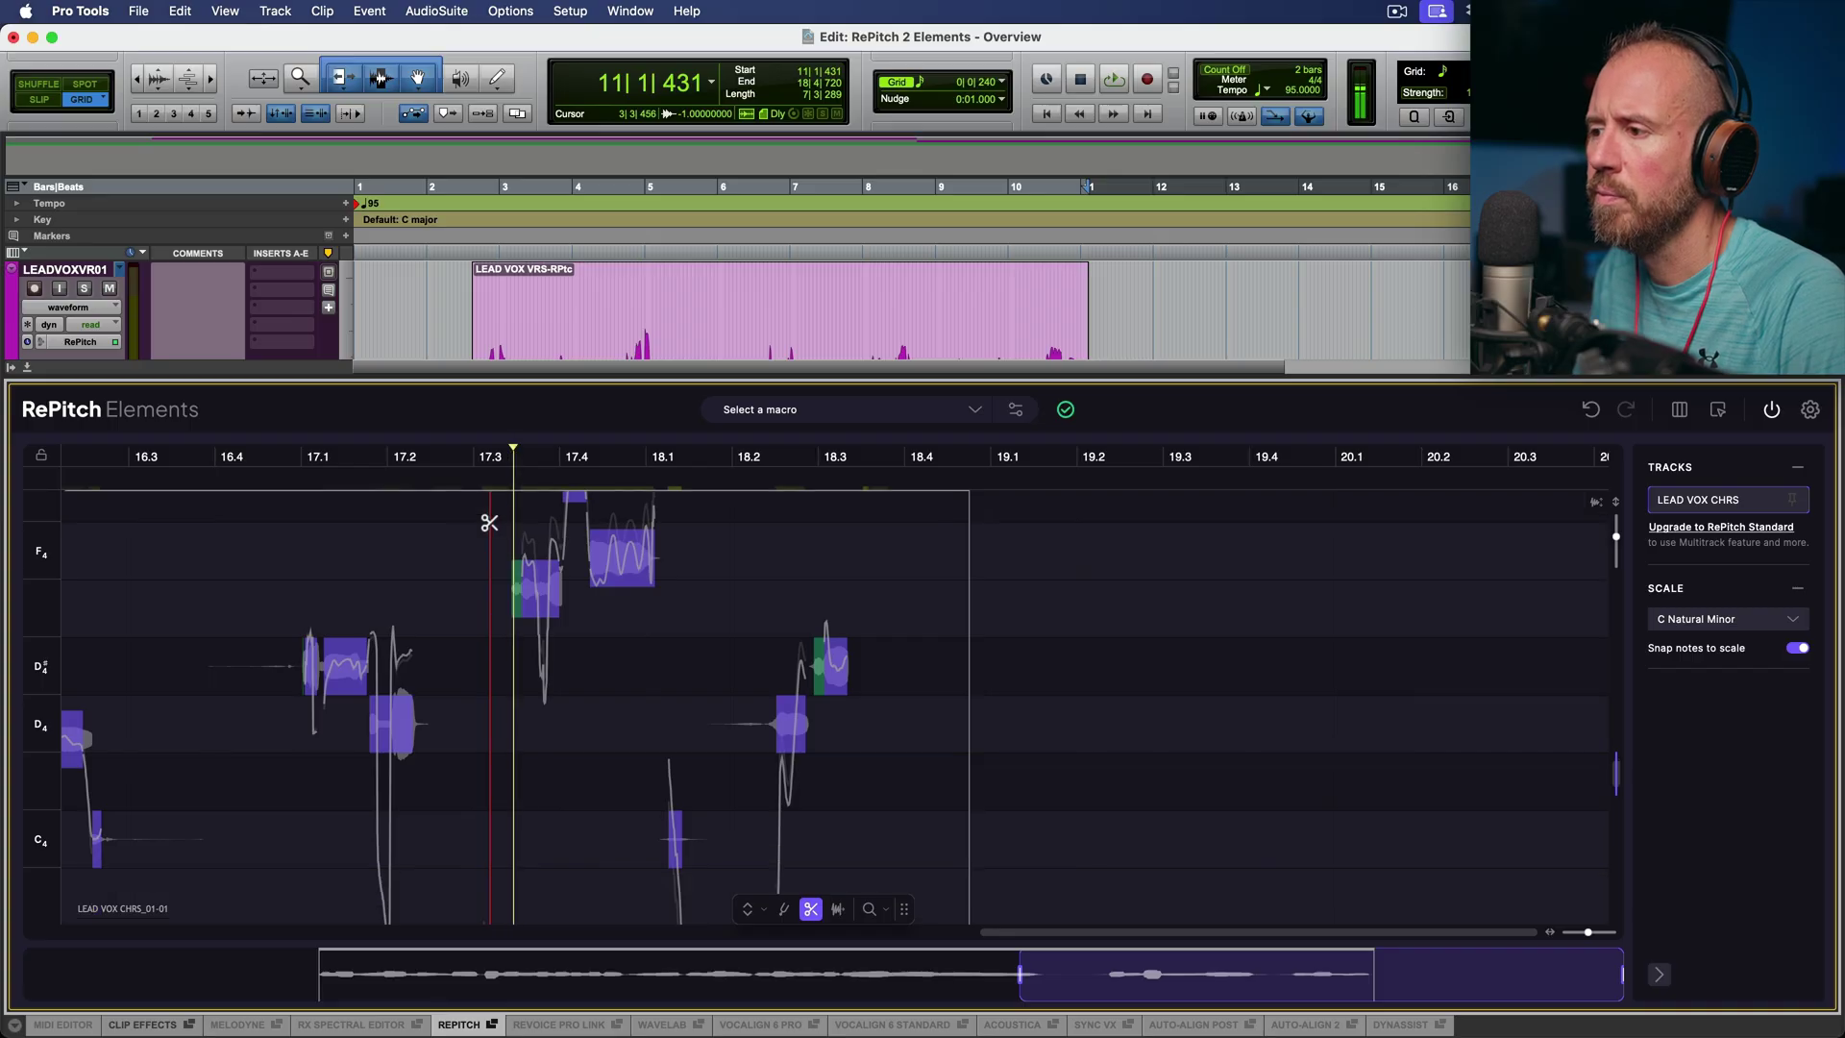
pyautogui.scroll(-1, 490, 521)
pyautogui.scroll(-1, 490, 522)
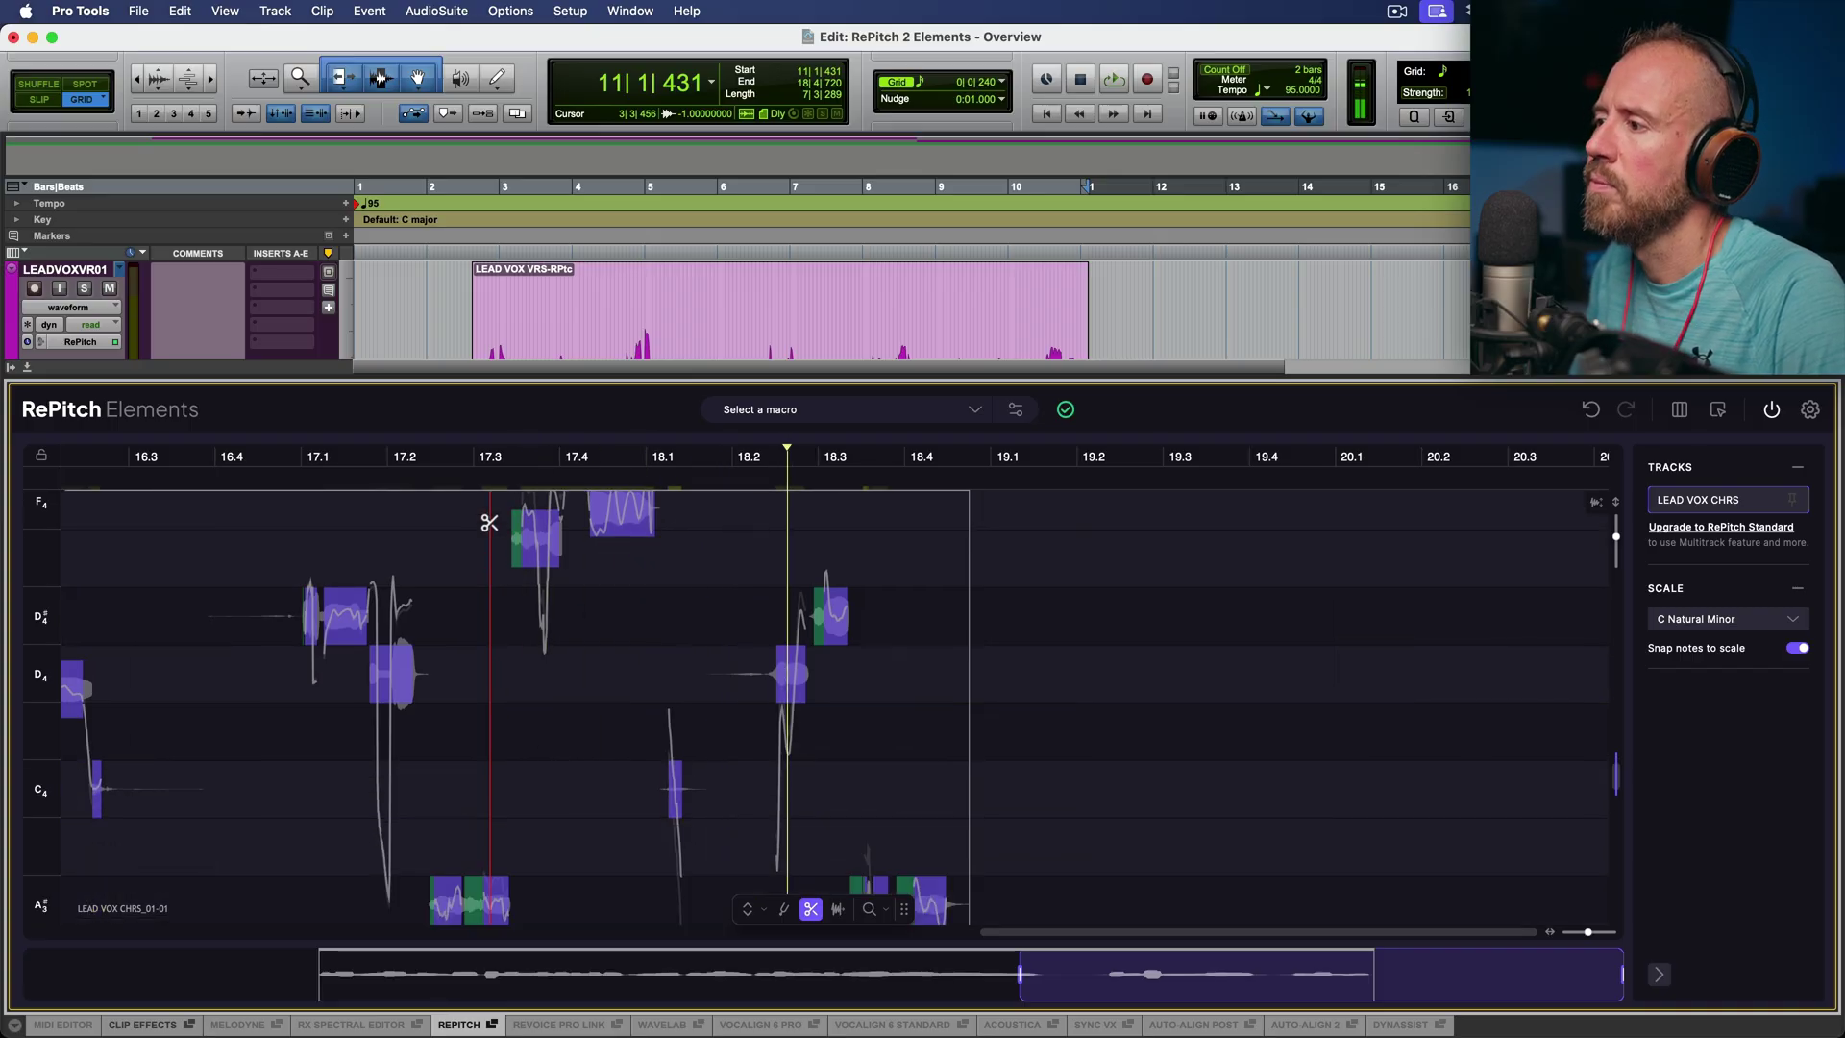